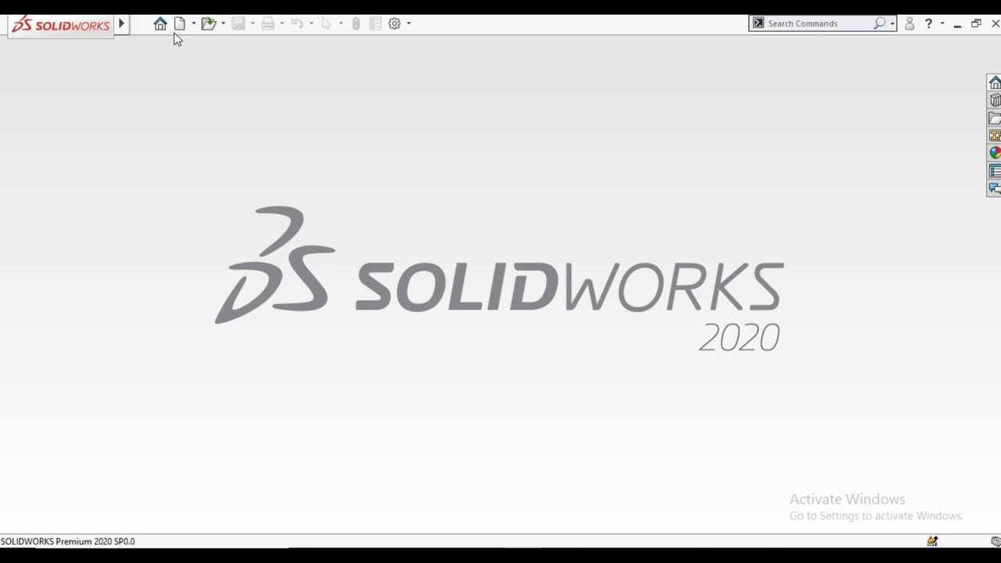
Create a new Part document and start Sketch1 on the Front Plane
click(176, 27)
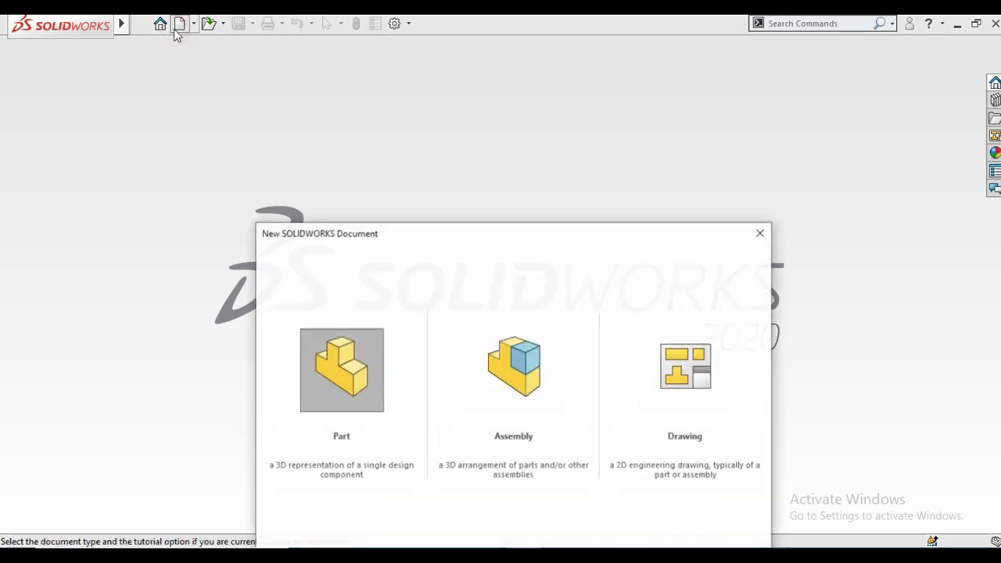
double_click(331, 362)
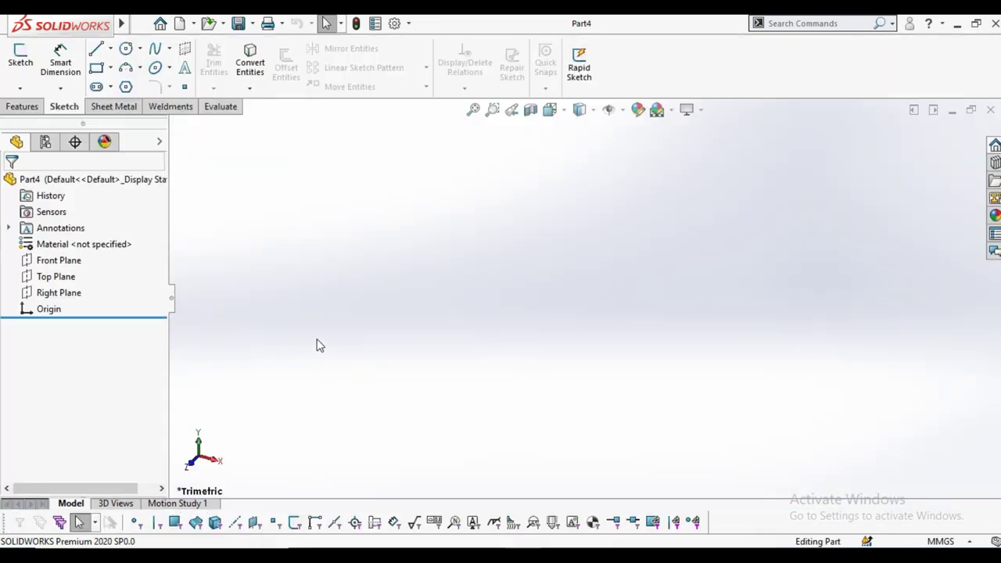
click(45, 260)
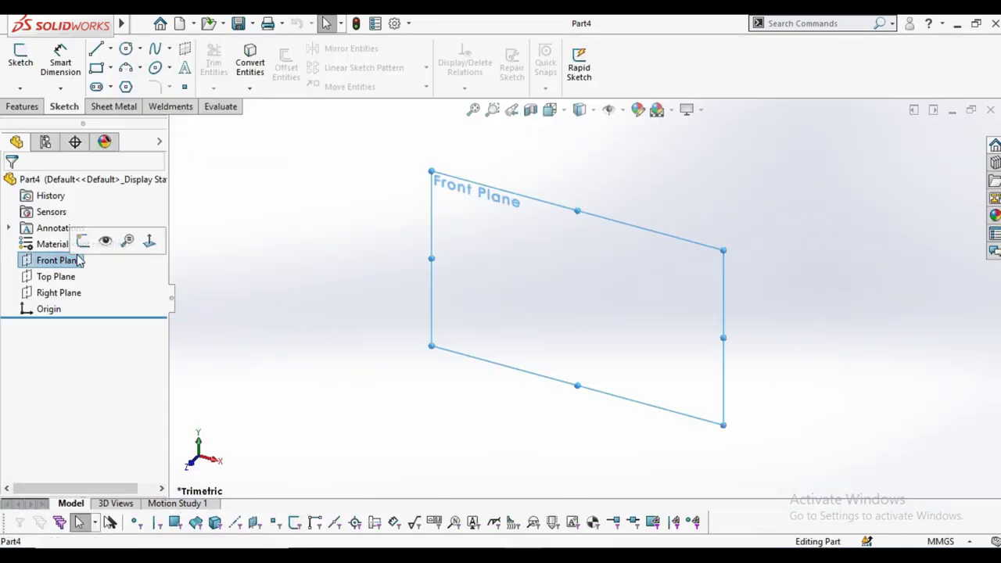
click(83, 241)
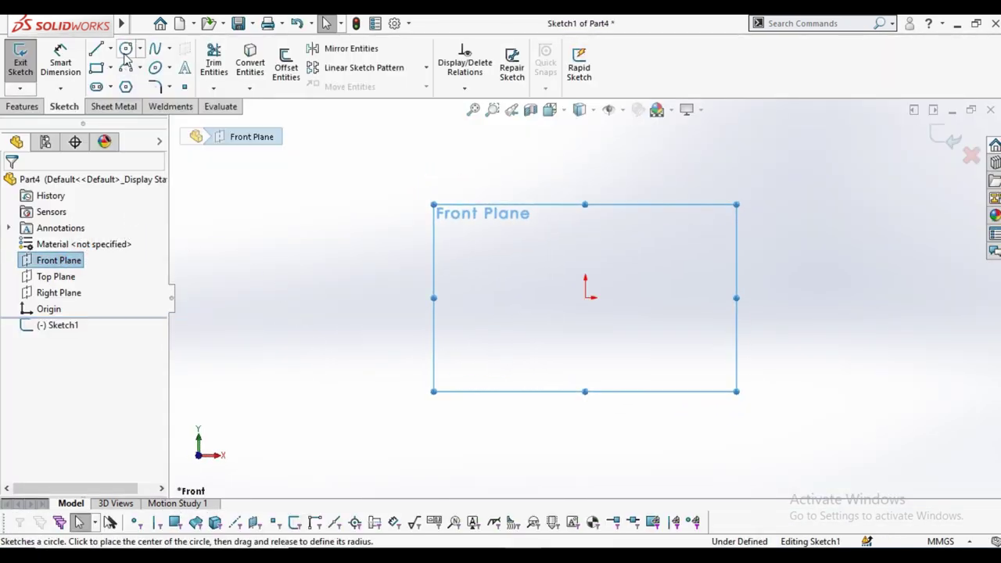
Draw a circle centred on the origin and dimension its diameter to 304 mm
click(125, 54)
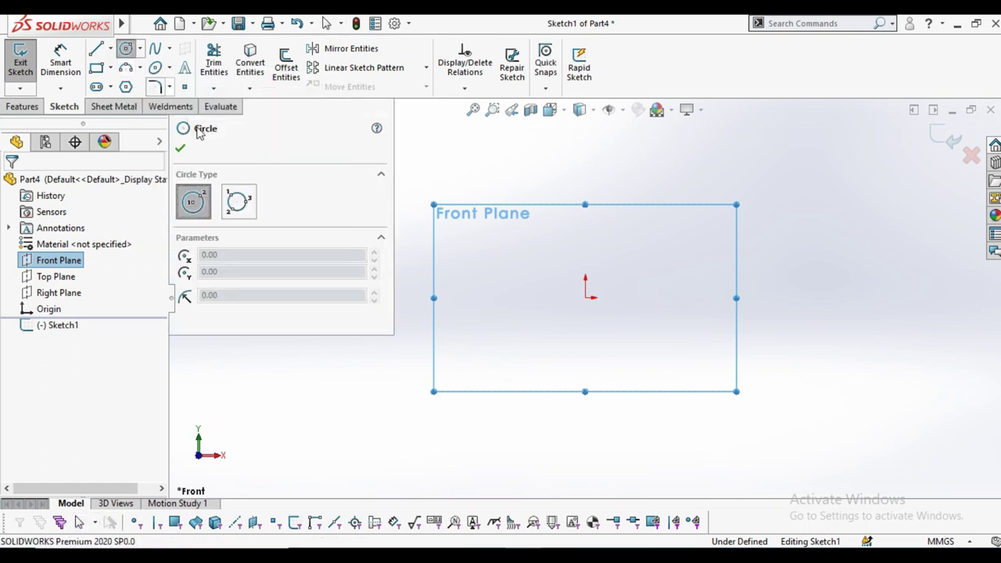
click(586, 298)
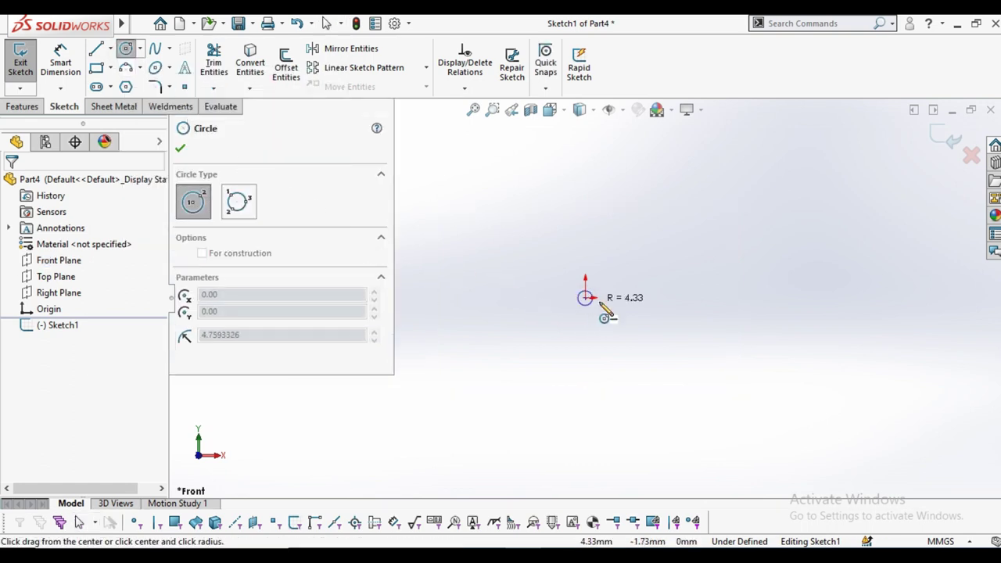
click(715, 323)
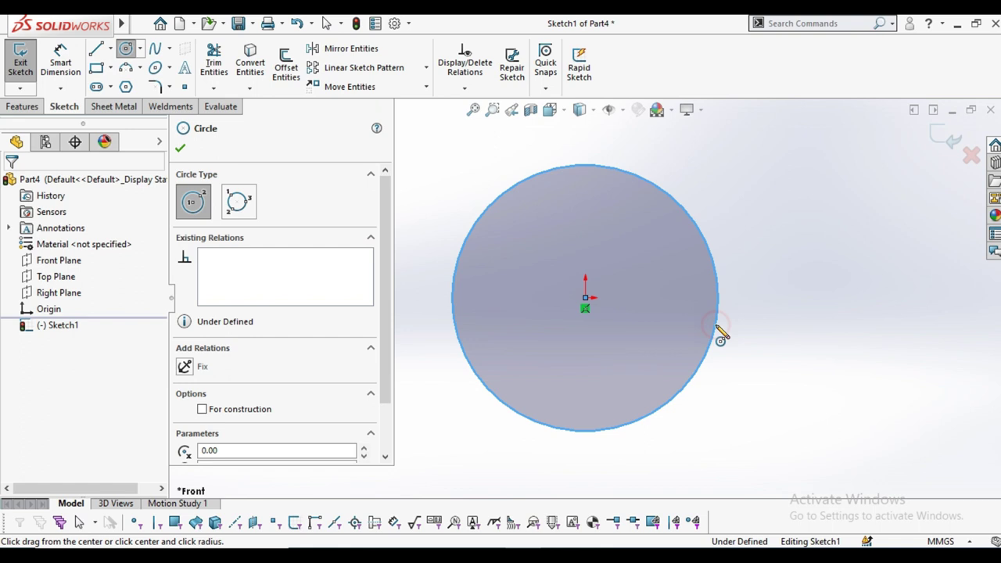
click(181, 149)
click(60, 62)
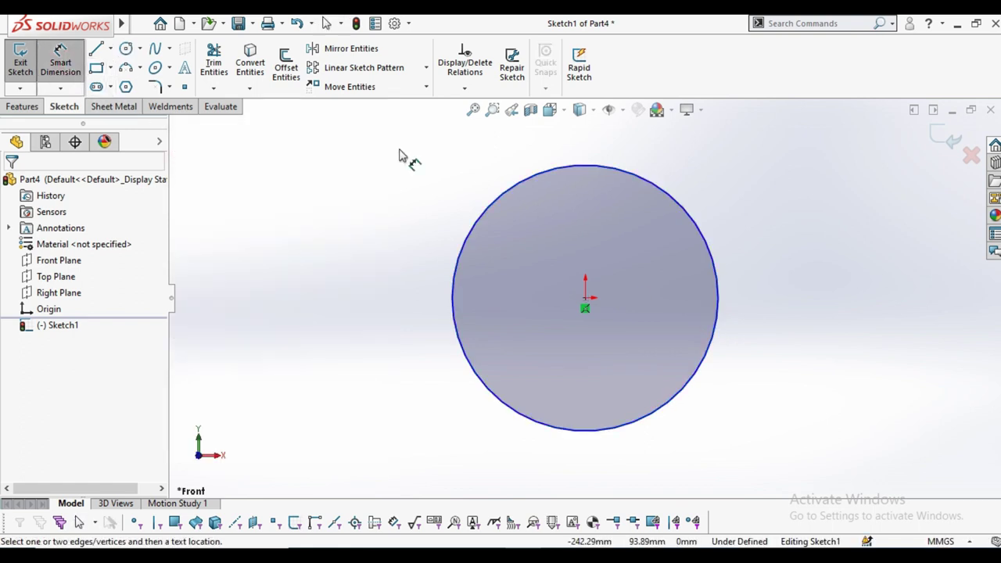
click(712, 250)
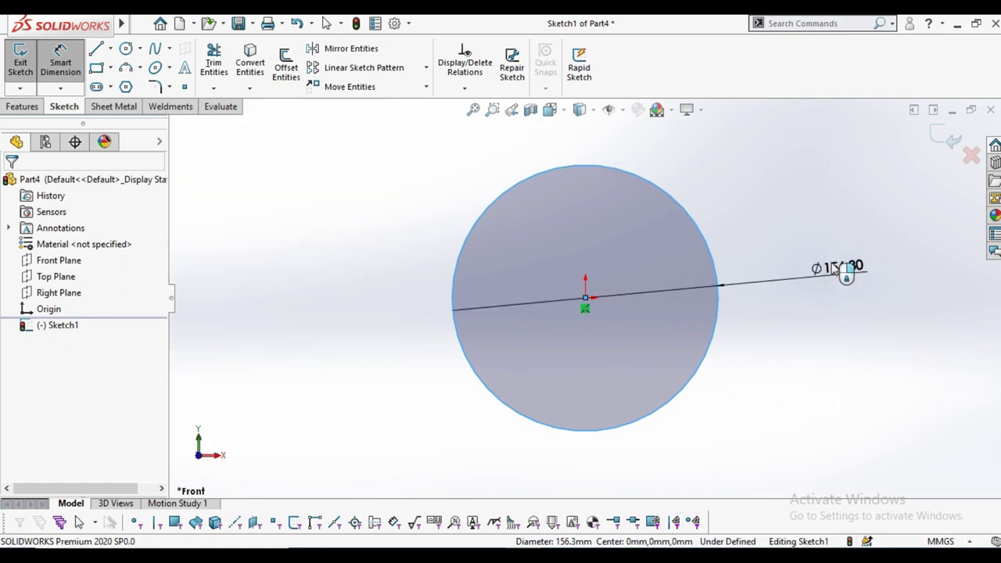
click(837, 268)
text(304)
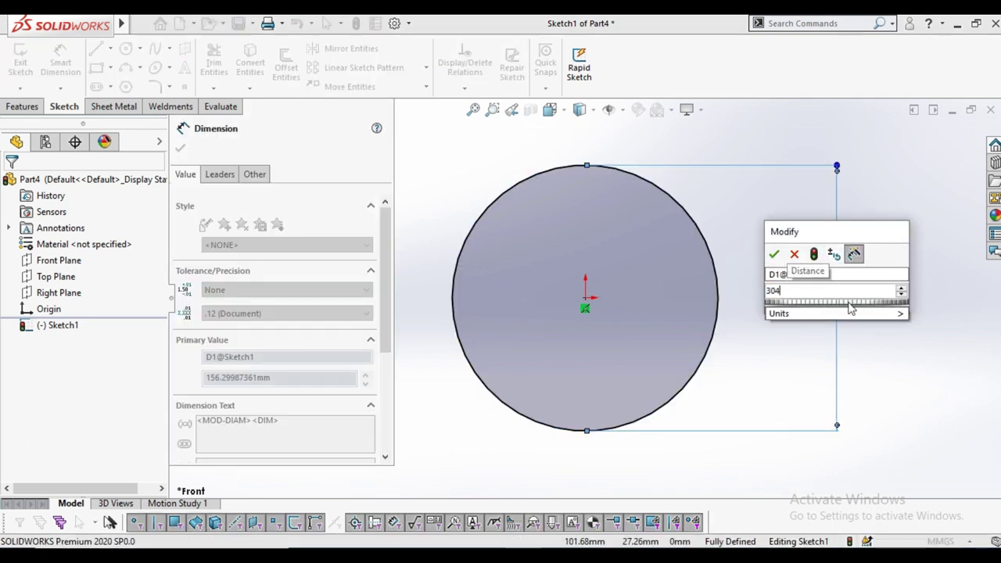
key(Return)
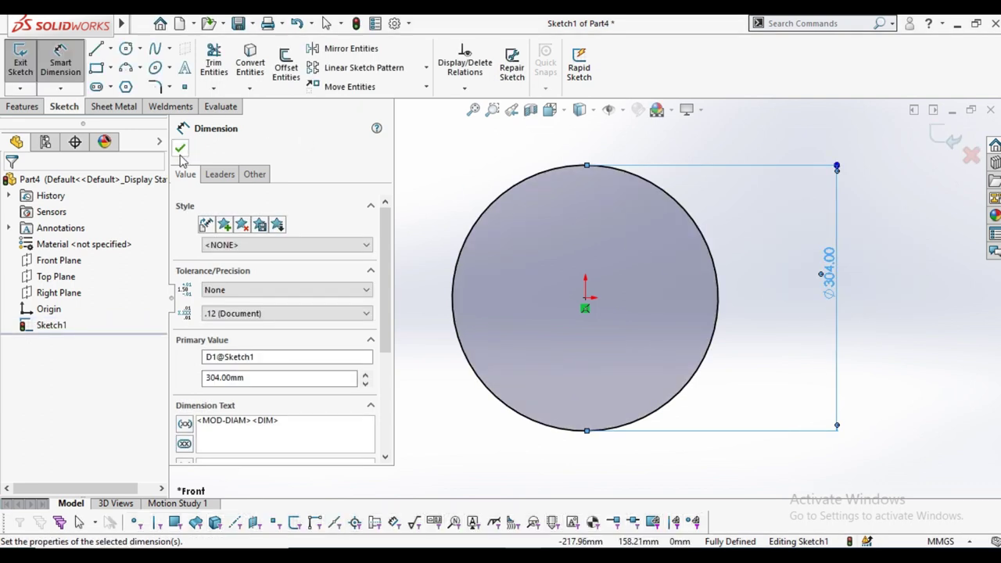
click(180, 148)
Add a concentric inner circle at the origin dimensioned to Ø60 mm
click(126, 50)
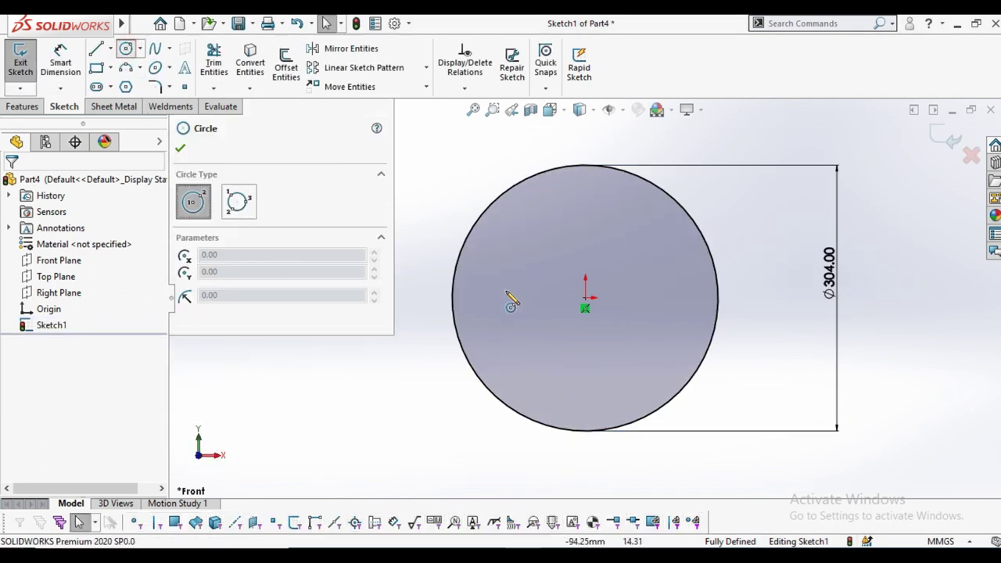
click(585, 298)
click(620, 332)
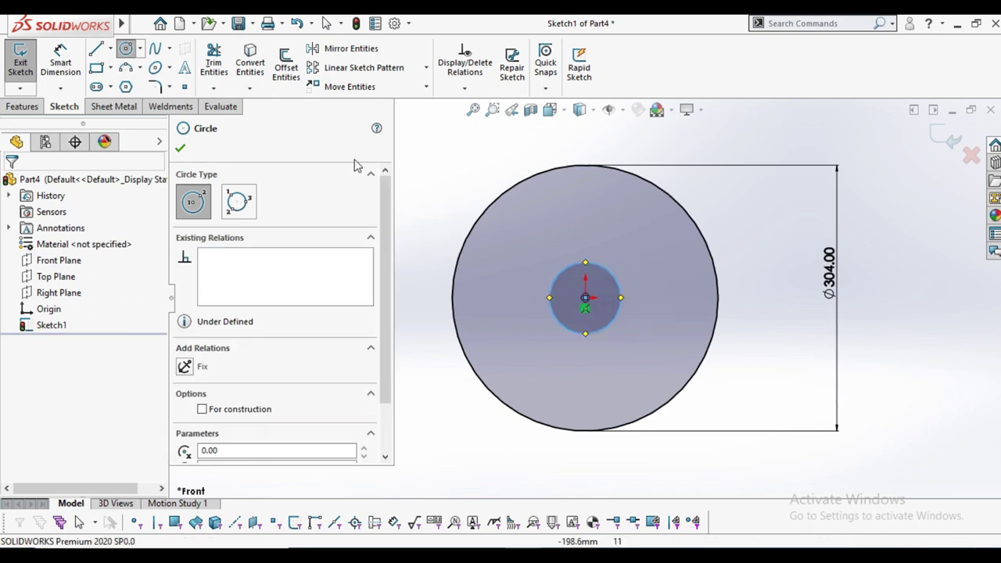
click(180, 148)
click(60, 62)
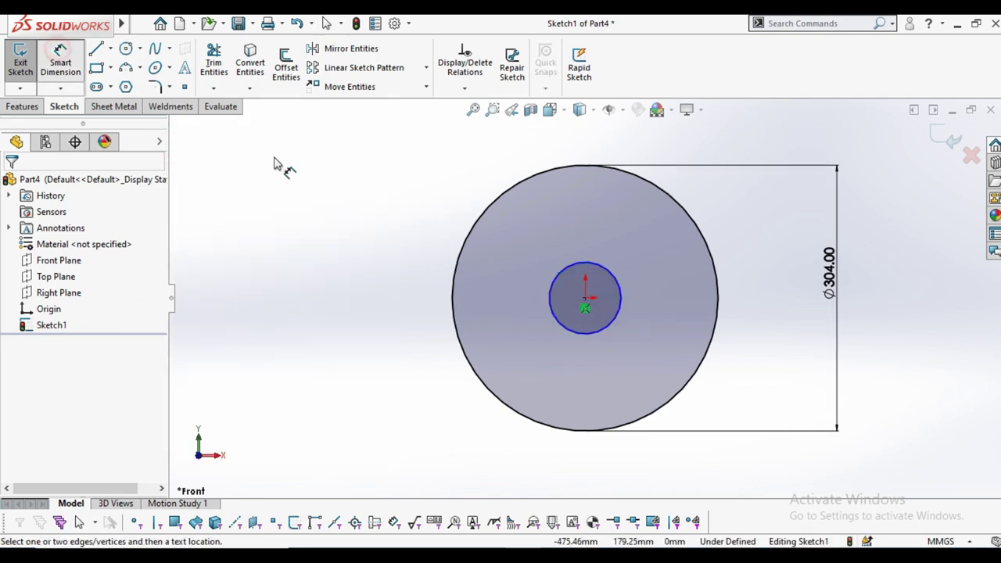
click(611, 274)
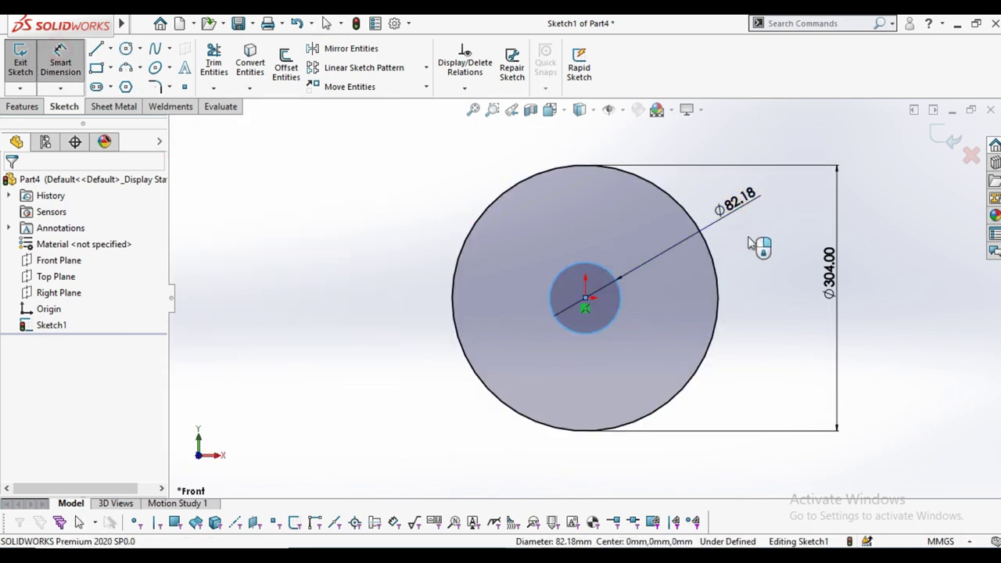
click(747, 223)
text(60)
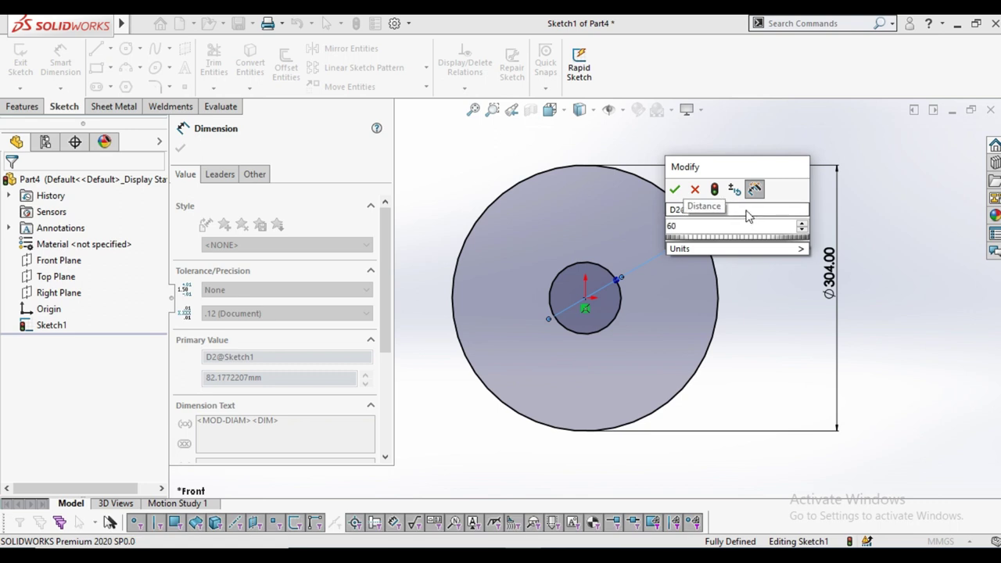
key(Return)
click(181, 148)
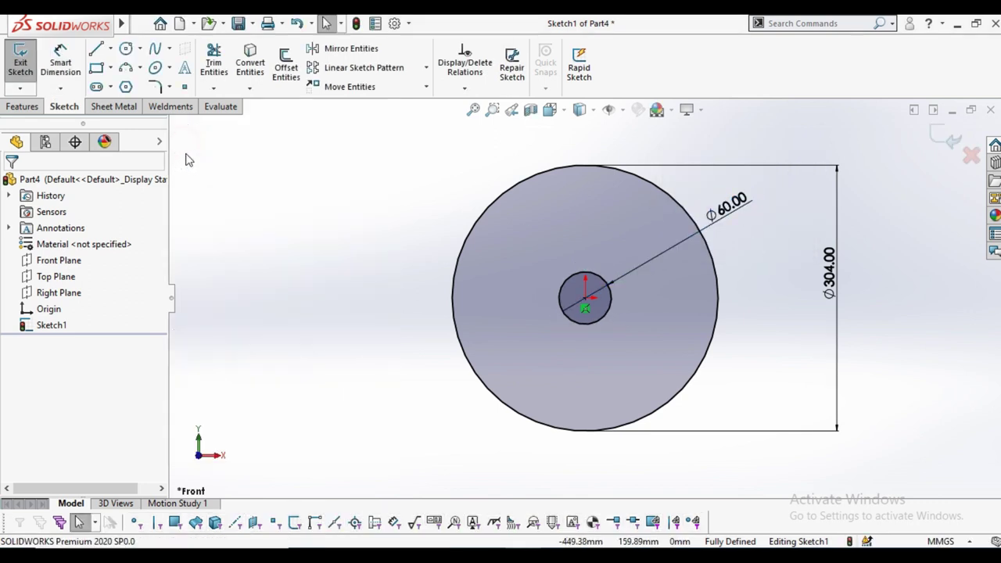
click(23, 107)
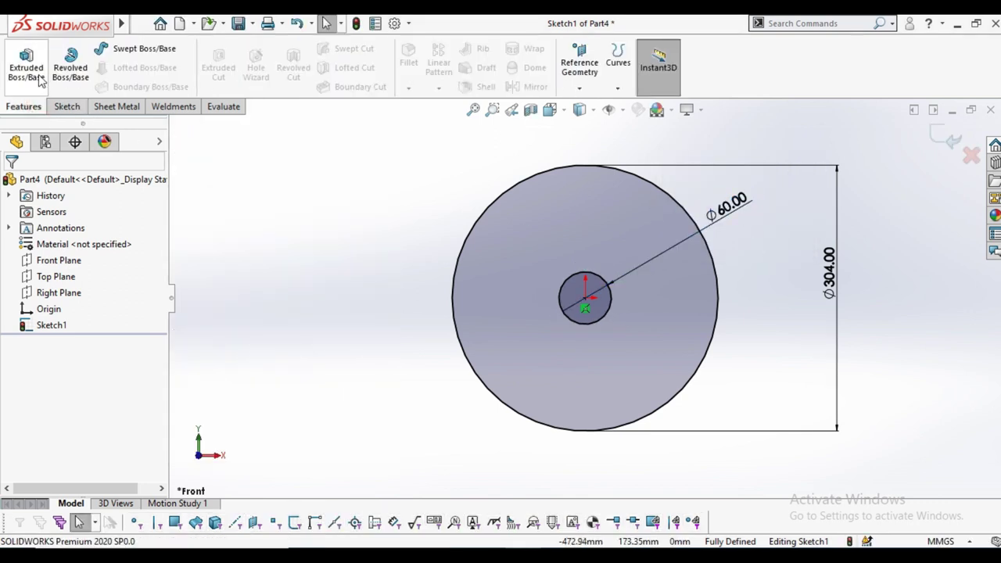
Extrude the two circles 2 mm blind into a Ø304 disc with a Ø60 hole
click(39, 72)
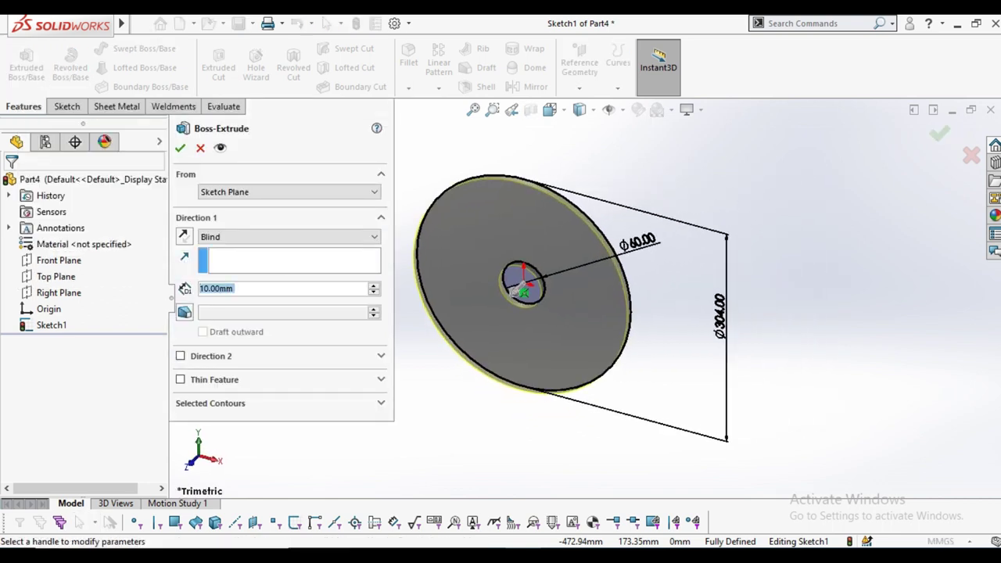
text(2)
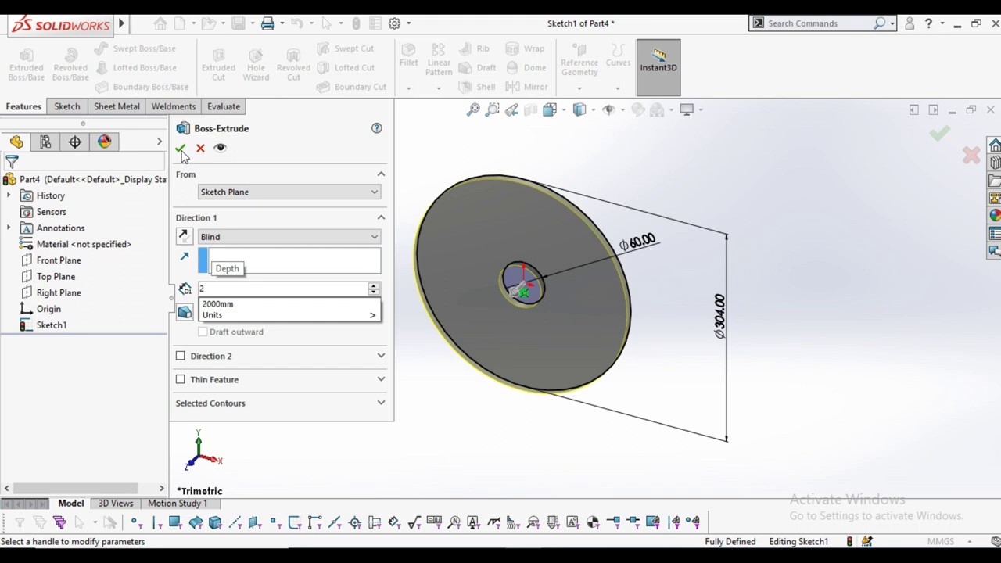
key(Return)
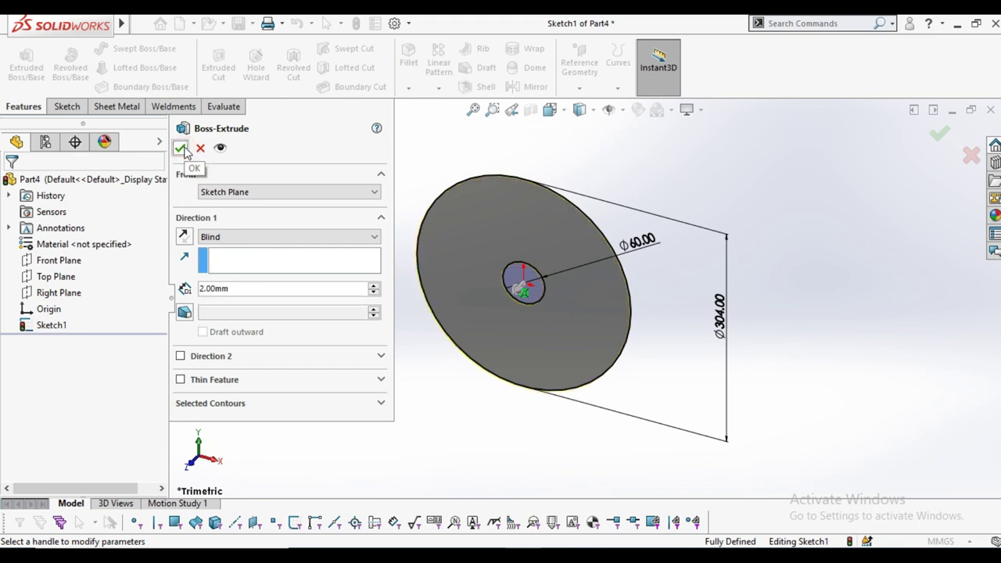
click(181, 148)
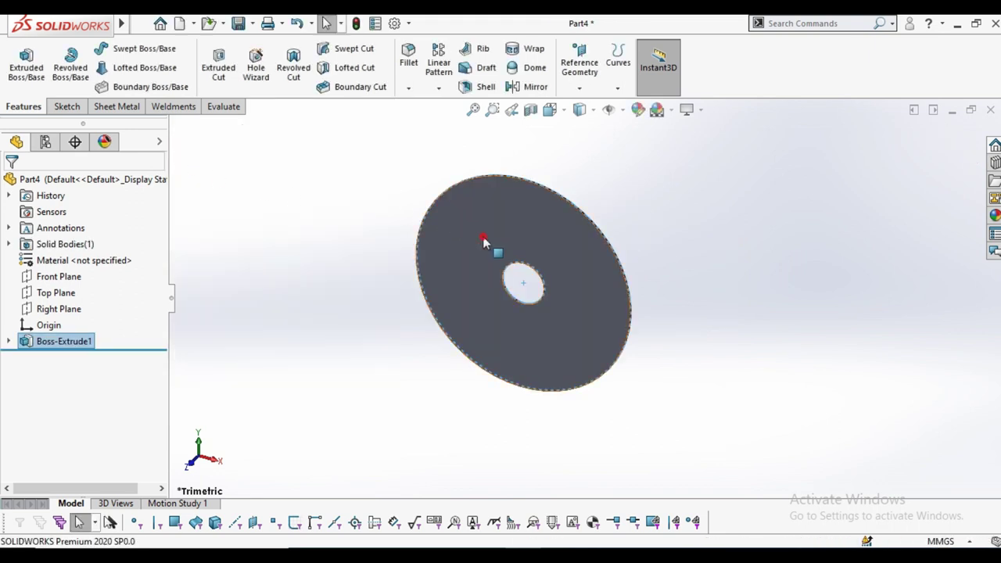
click(530, 236)
Sketch on the disc face, view it normal, and draw a construction circle at the origin
click(548, 192)
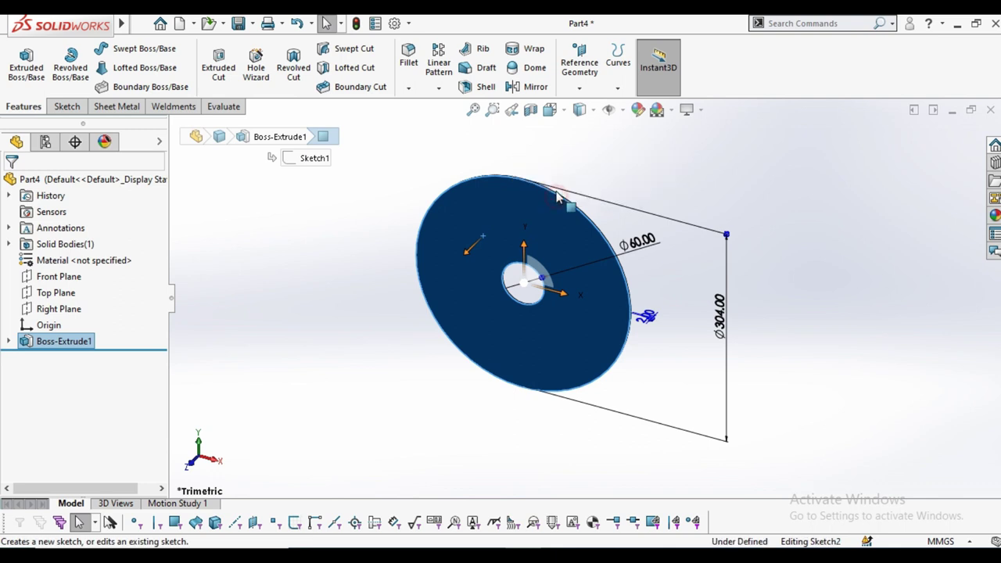
click(550, 109)
click(574, 155)
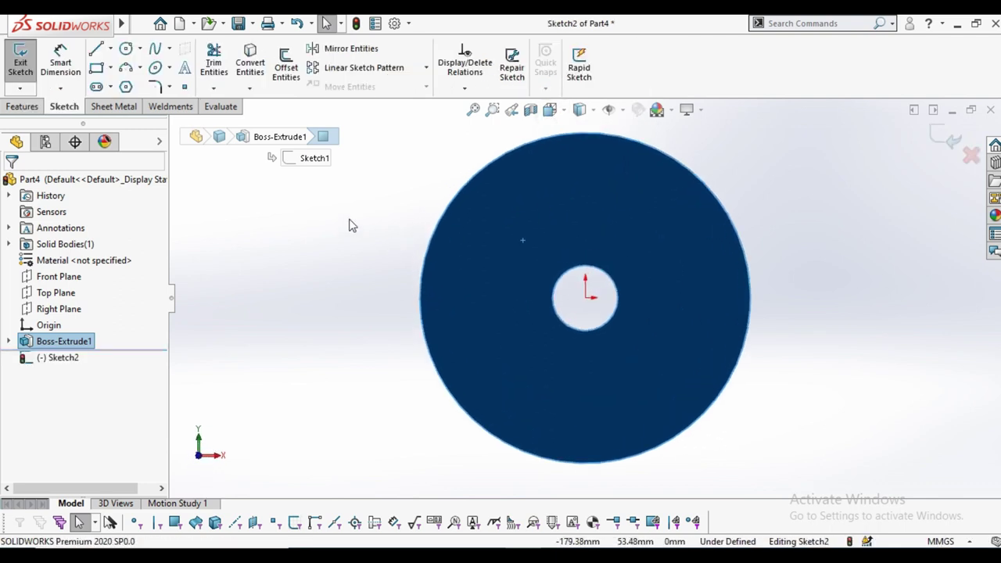
click(328, 217)
click(127, 49)
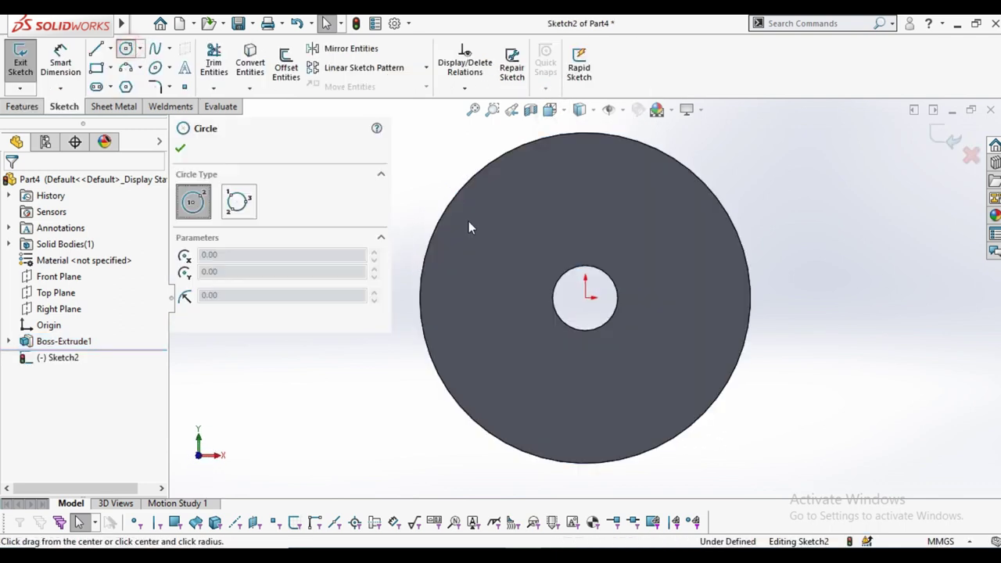
click(586, 297)
click(602, 178)
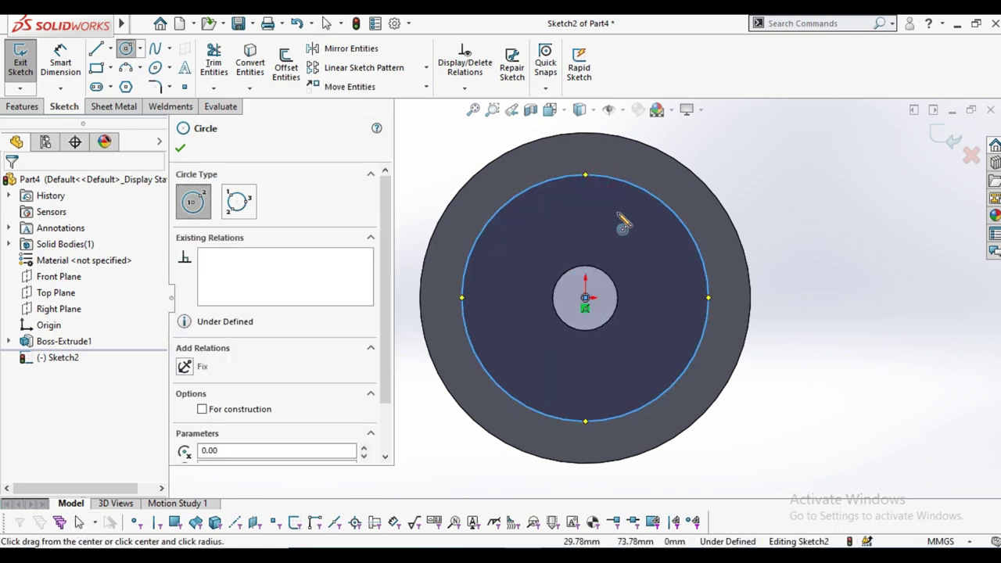
click(203, 410)
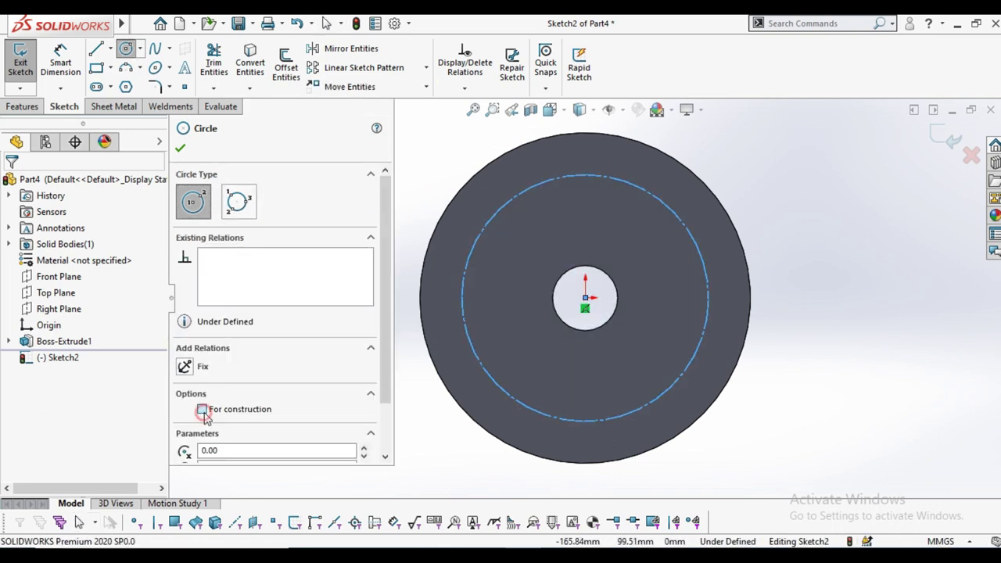
click(181, 148)
Dimension the construction circle's diameter to 200 mm
click(60, 62)
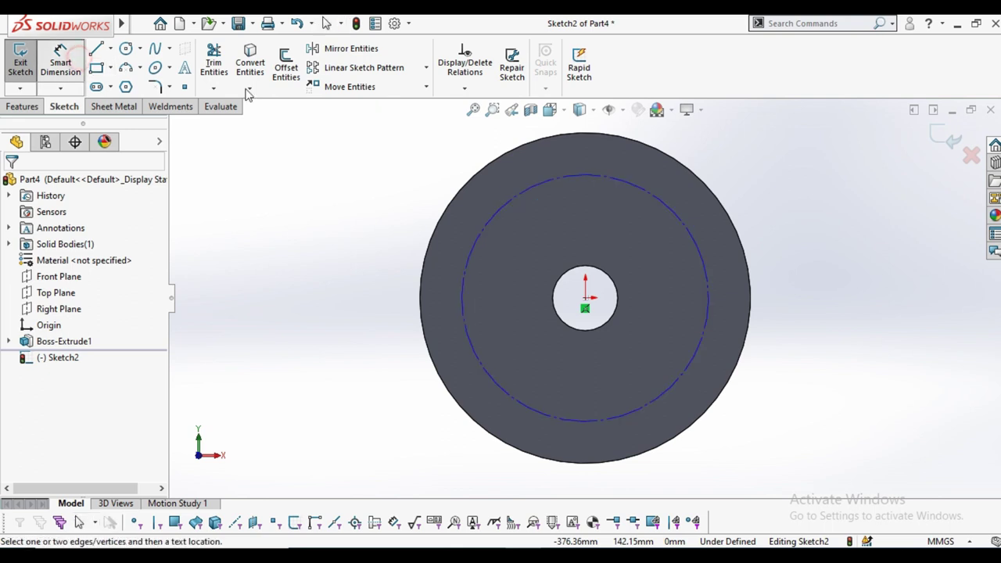
click(693, 228)
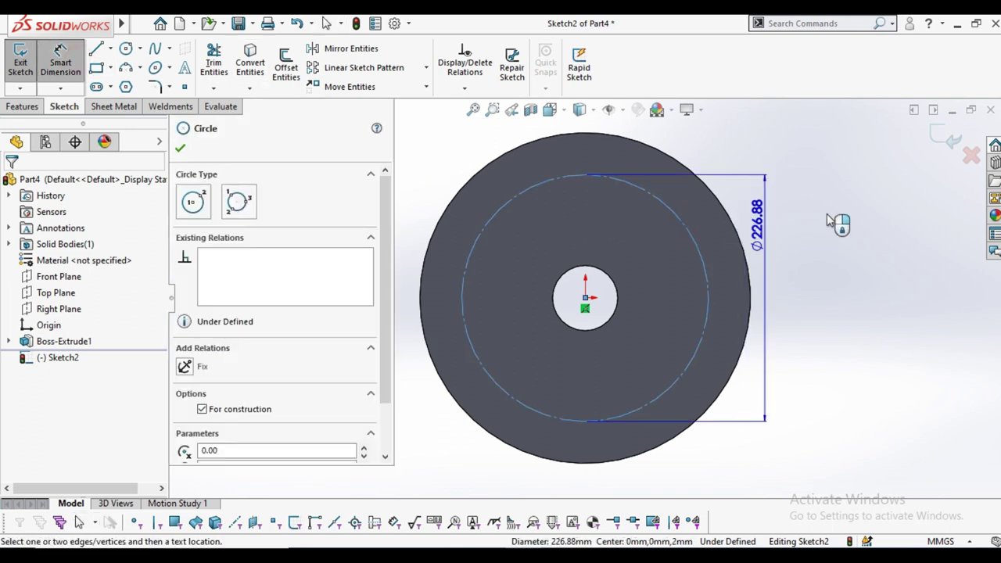
click(853, 215)
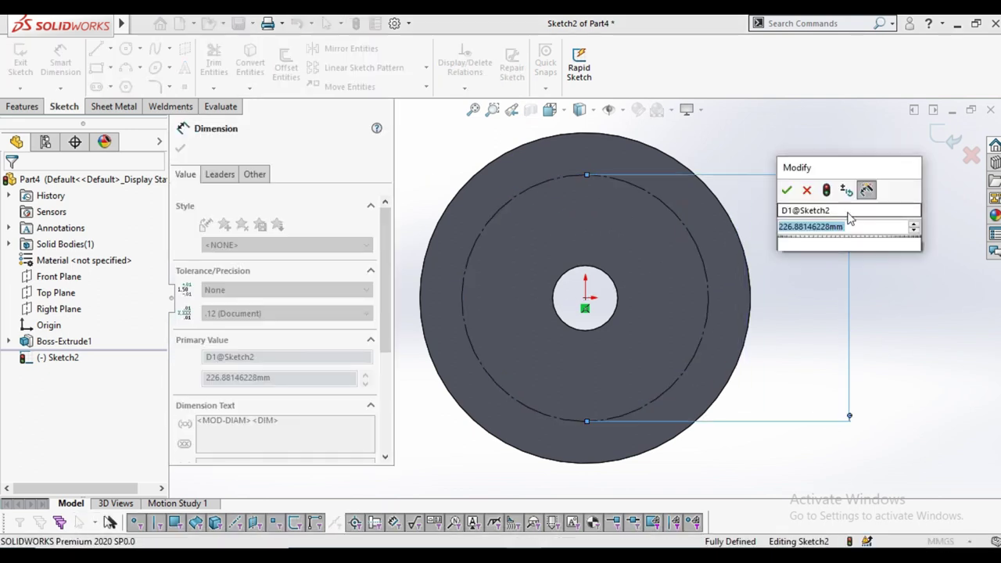
text(200)
key(Return)
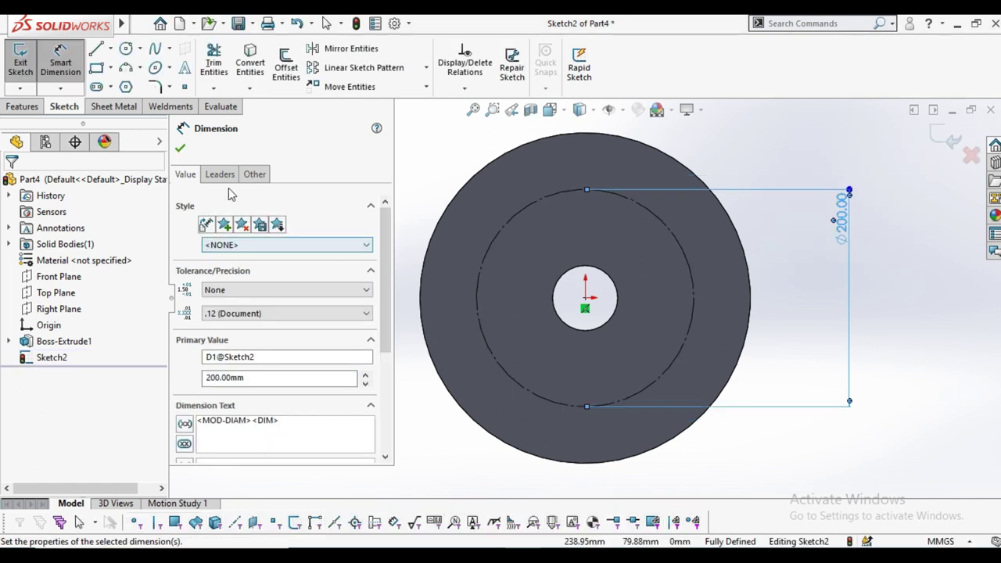
key(Escape)
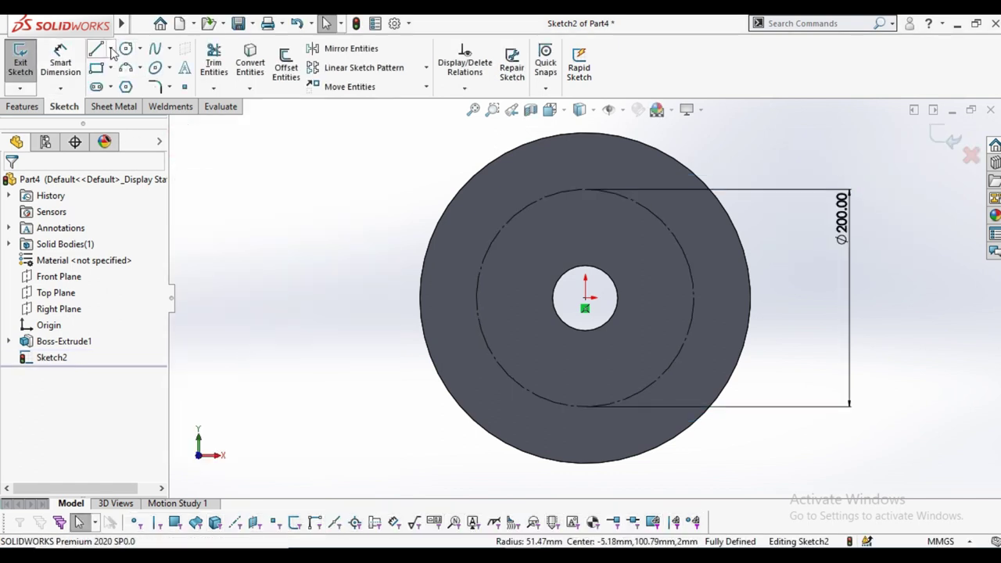
Draw a vertical centerline from the origin up past the disc's top edge
click(111, 49)
click(135, 83)
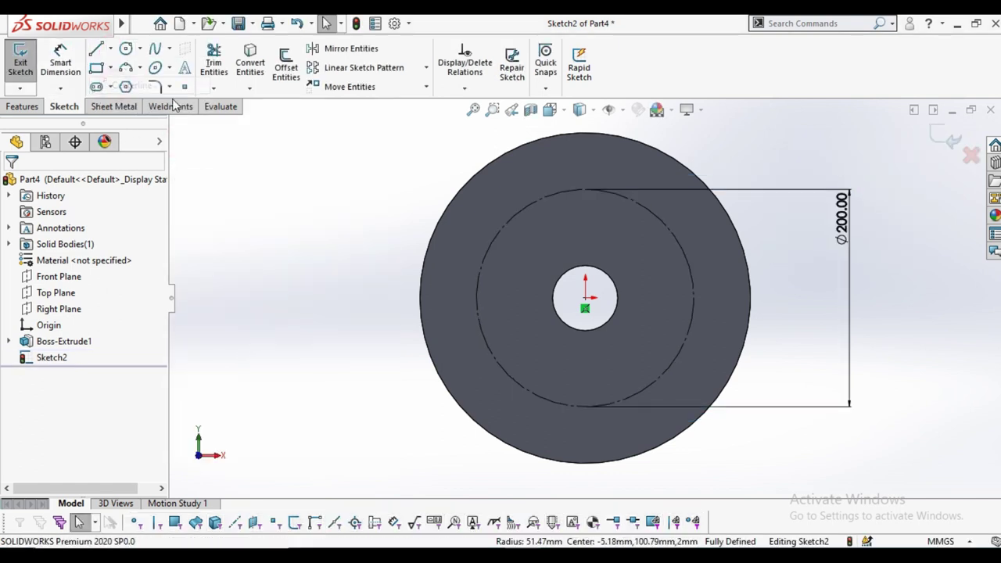
click(585, 298)
scroll(587, 152, up, 2)
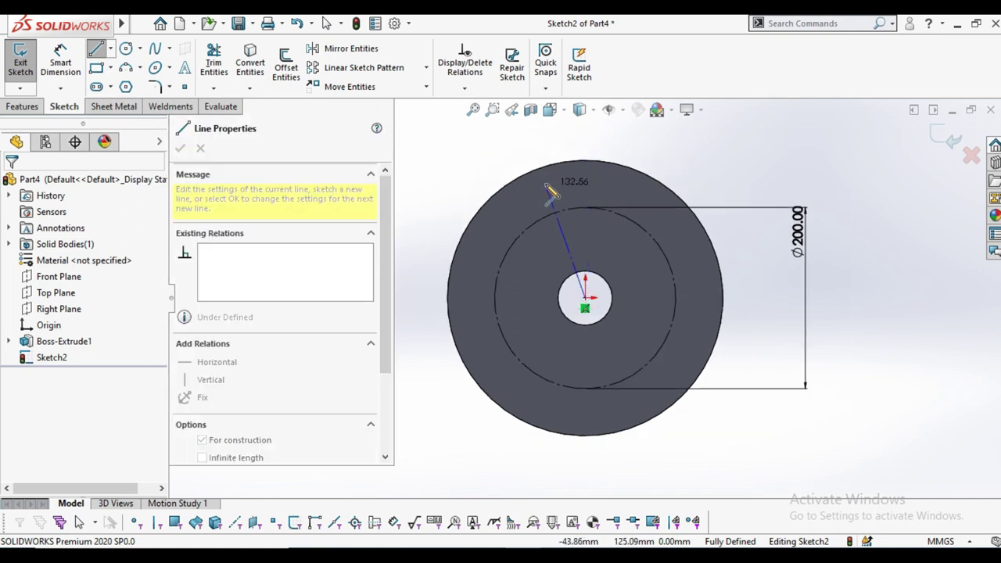
click(591, 143)
right_click(630, 135)
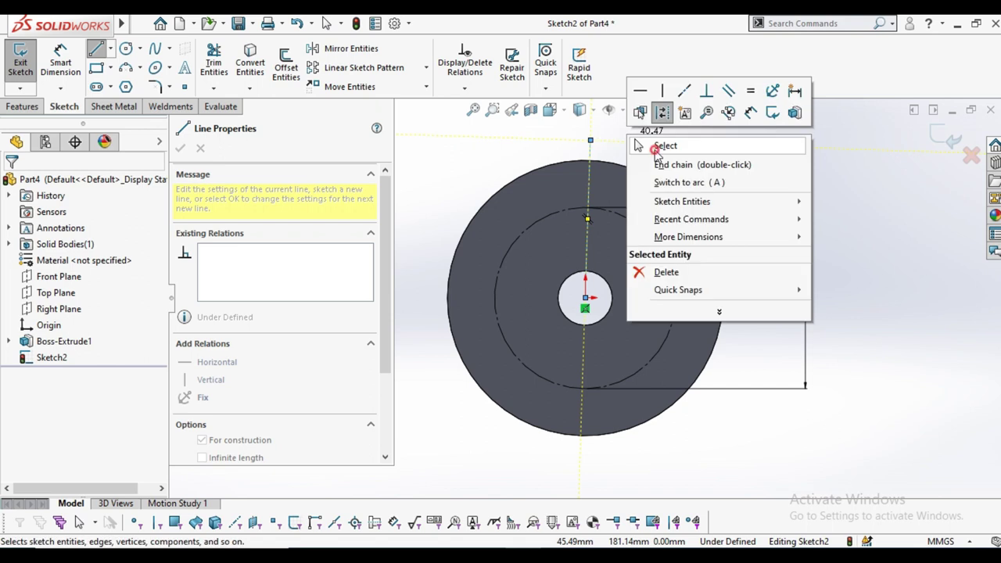
click(653, 145)
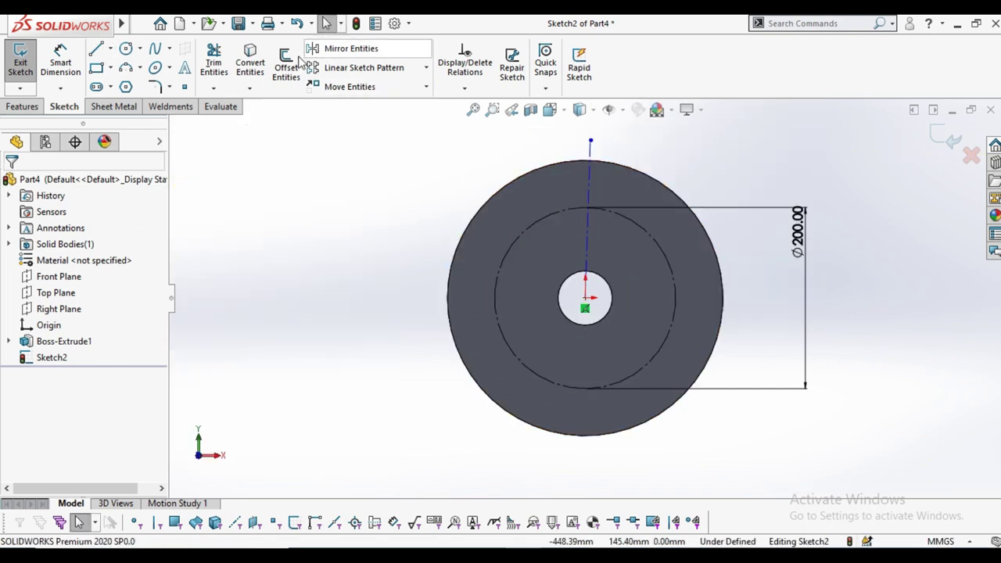
Set up a circular sketch pattern of the vertical centerline: 16 equal copies about the origin
click(427, 67)
click(401, 104)
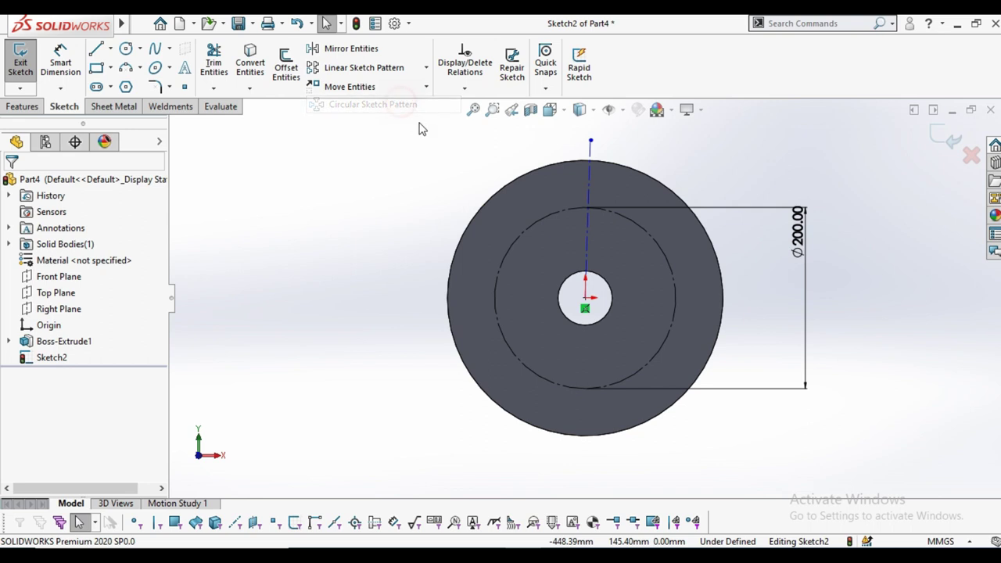
click(630, 223)
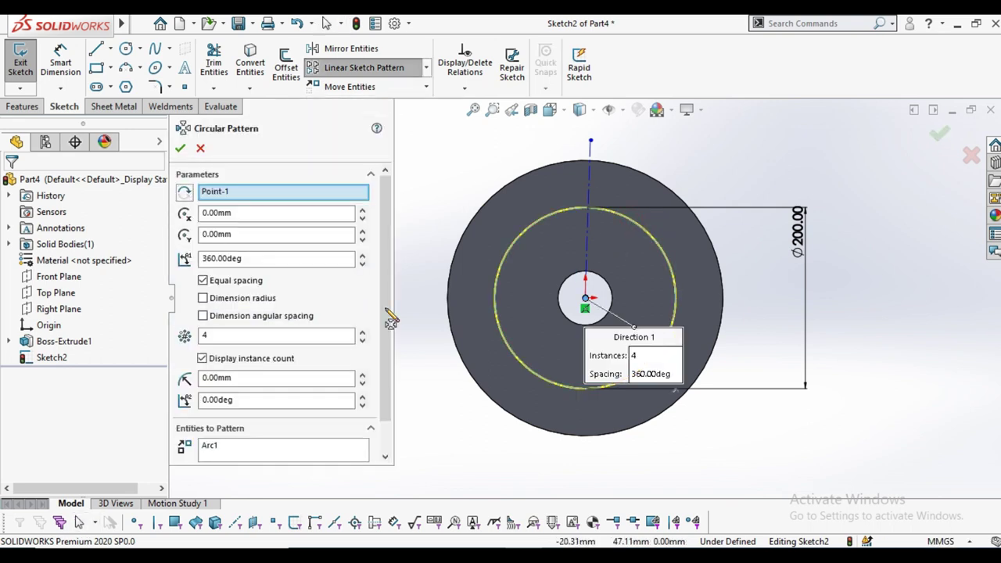
click(227, 336)
text(16)
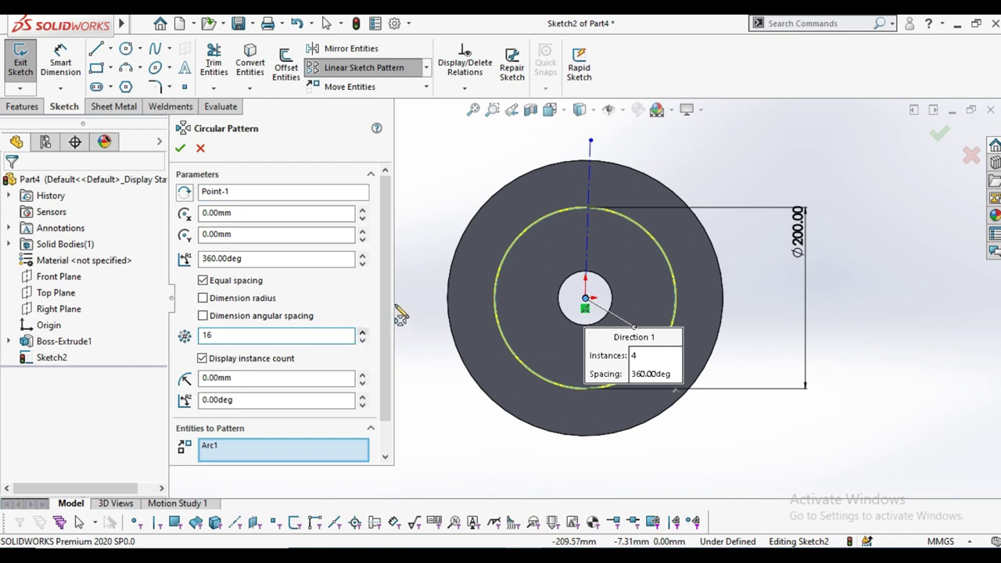
scroll(383, 312, down, 1)
right_click(224, 413)
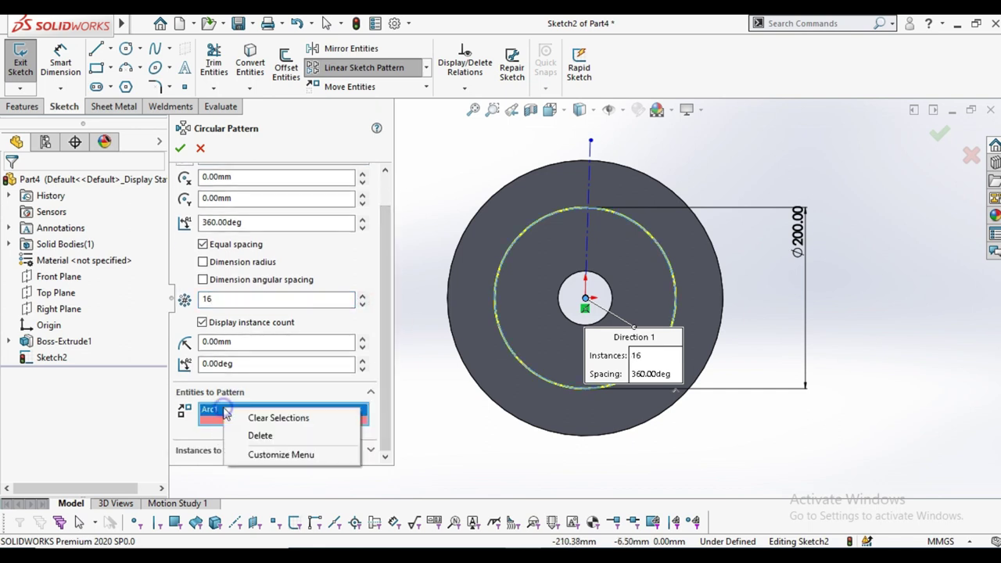
click(259, 436)
click(594, 190)
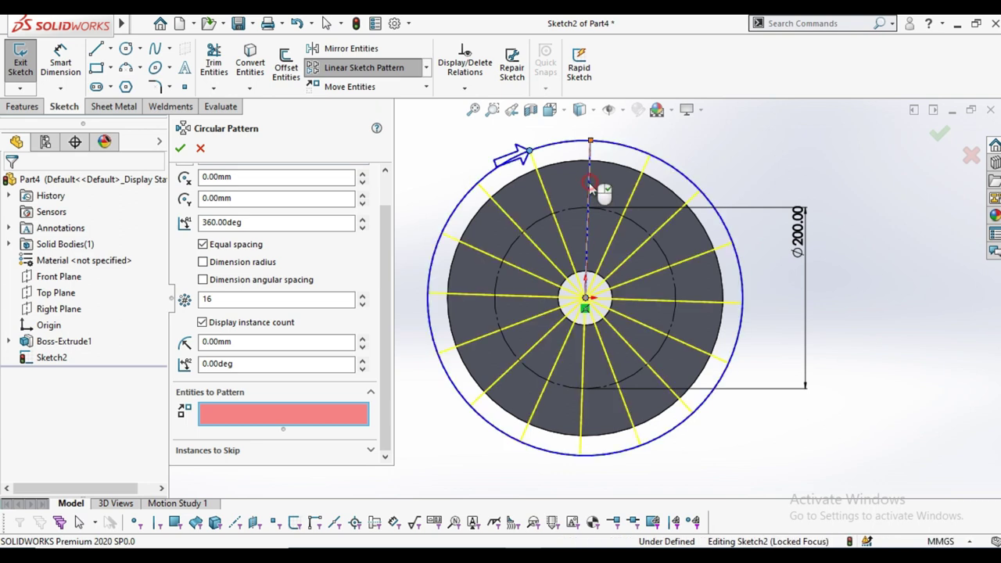
Accept the 16-line pattern and draw a three-point arc from the outer rim to the Ø200 circle
click(179, 149)
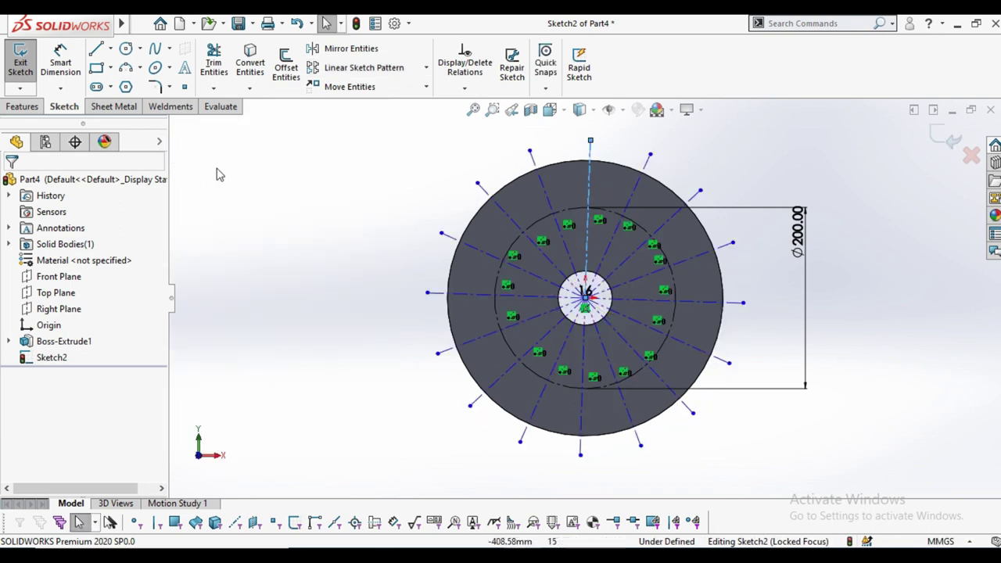
click(125, 66)
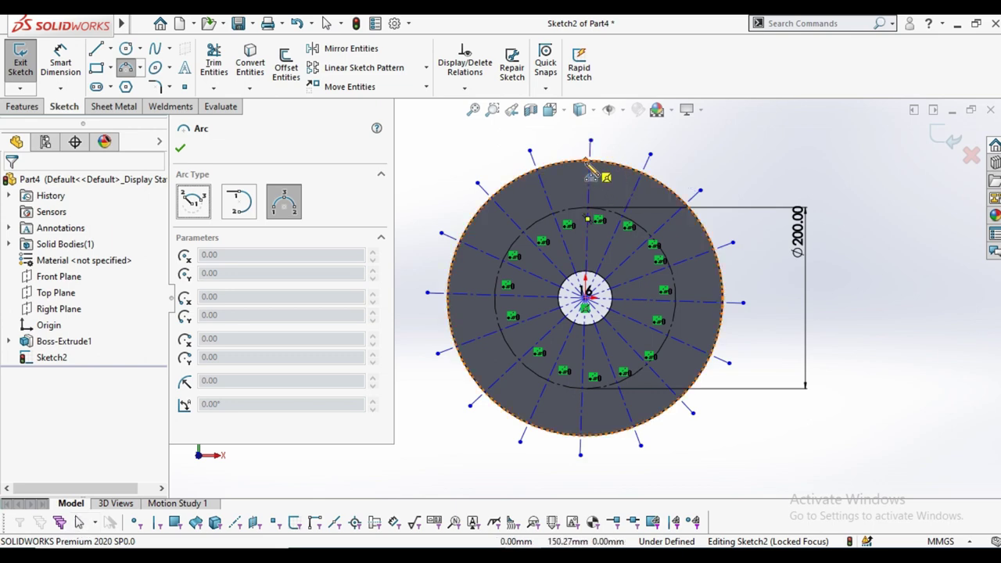
scroll(602, 169, down, 5)
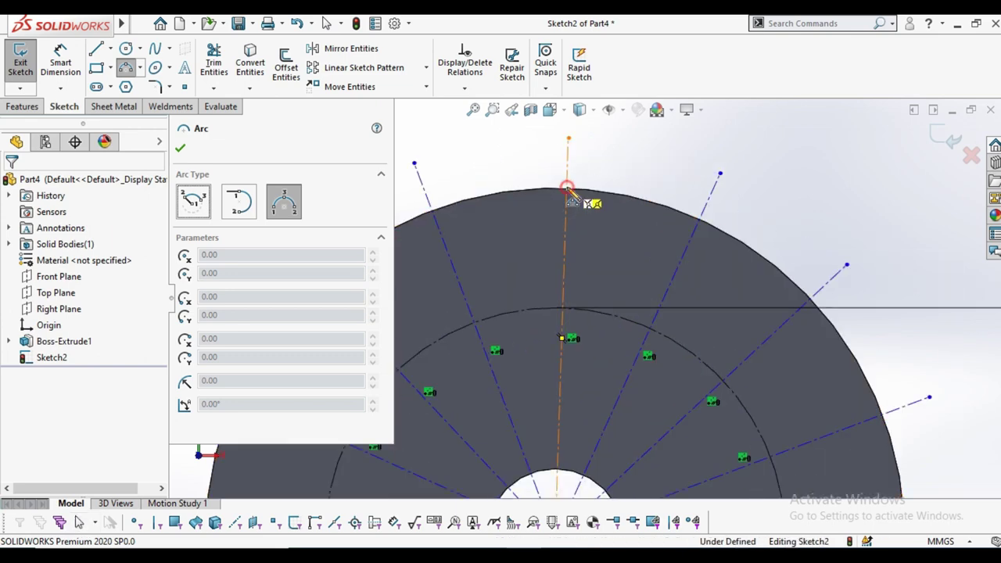
click(569, 190)
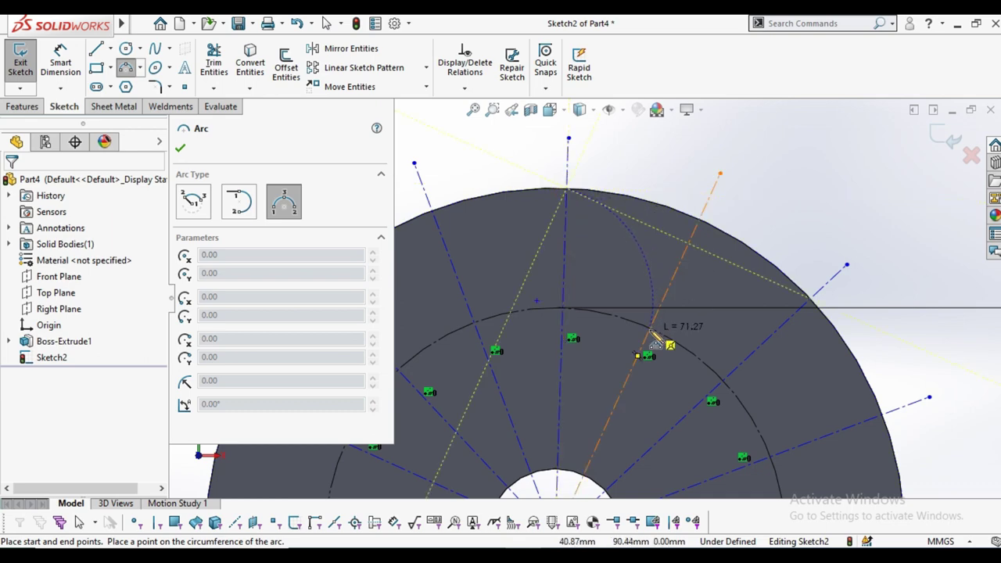
scroll(656, 336, down, 3)
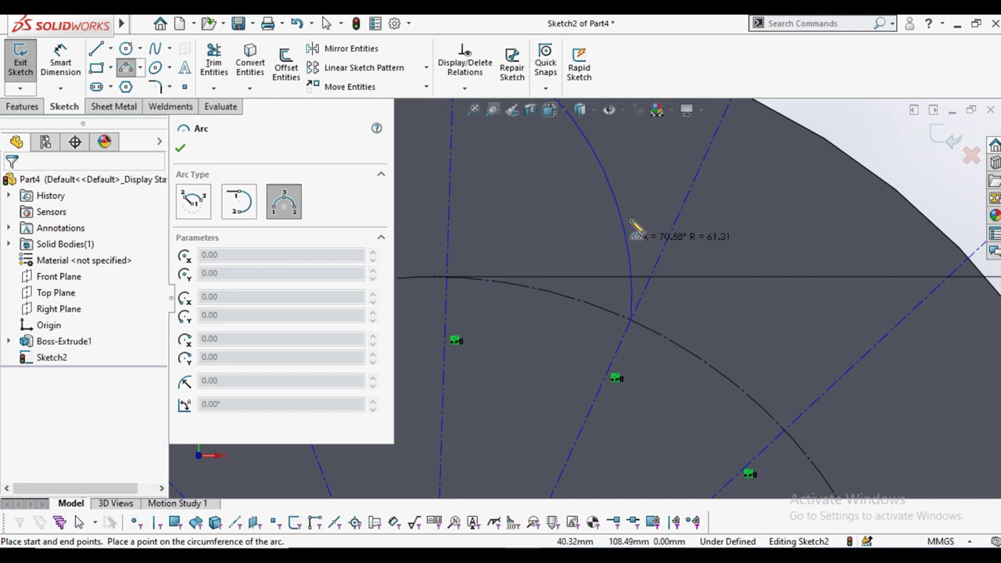
scroll(614, 219, up, 1)
click(622, 197)
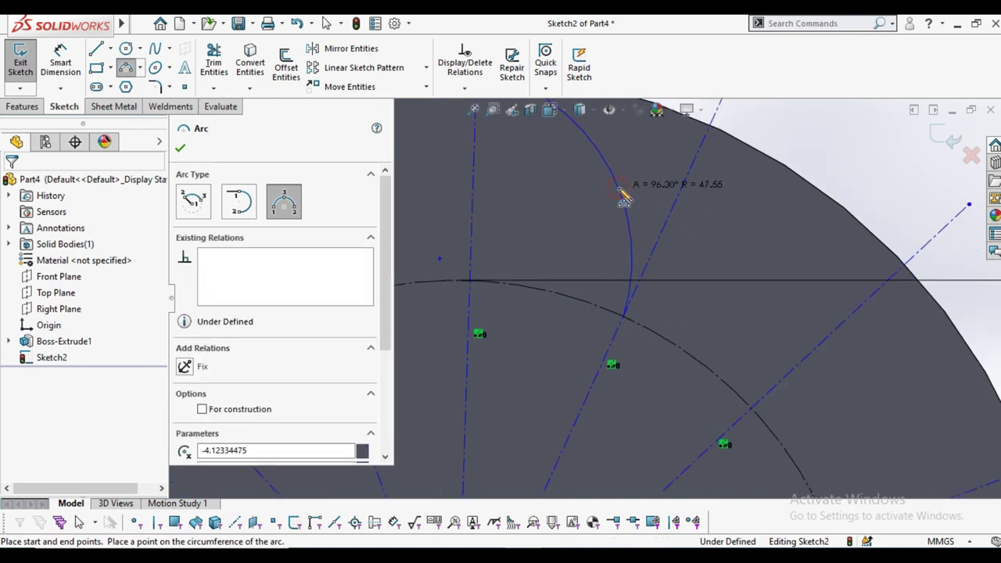
right_click(749, 130)
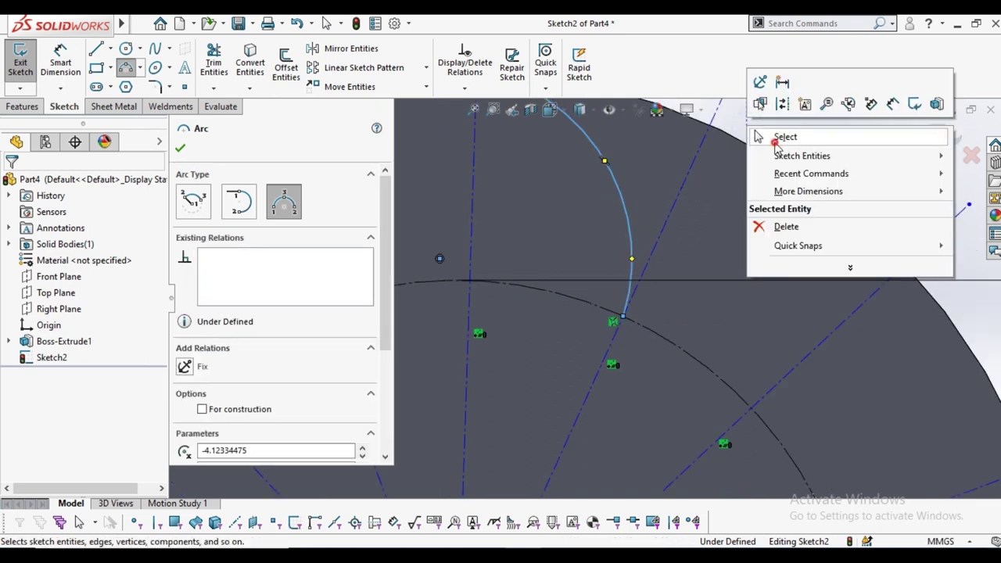
click(785, 138)
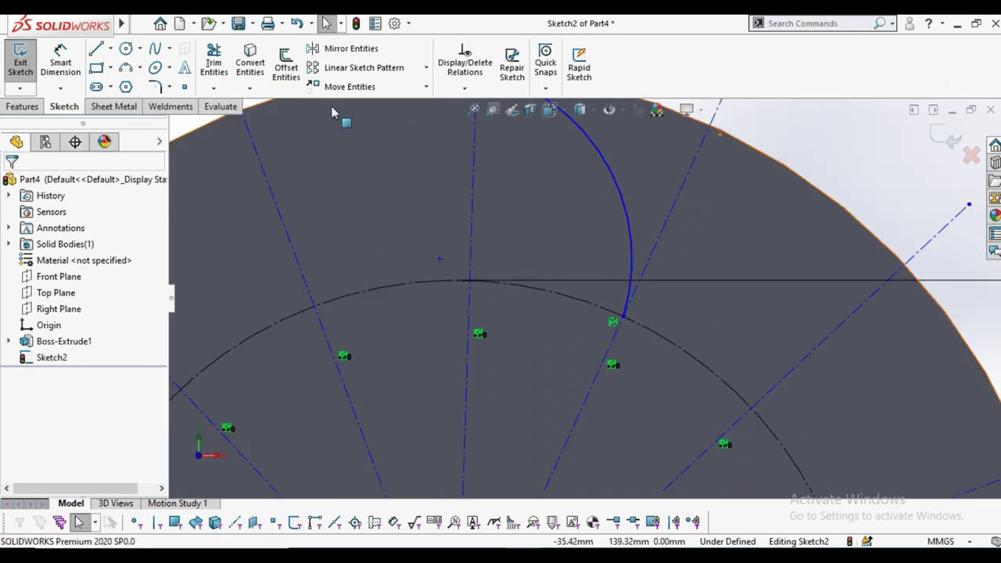
Measure the new arc's radius and length
click(216, 108)
click(61, 61)
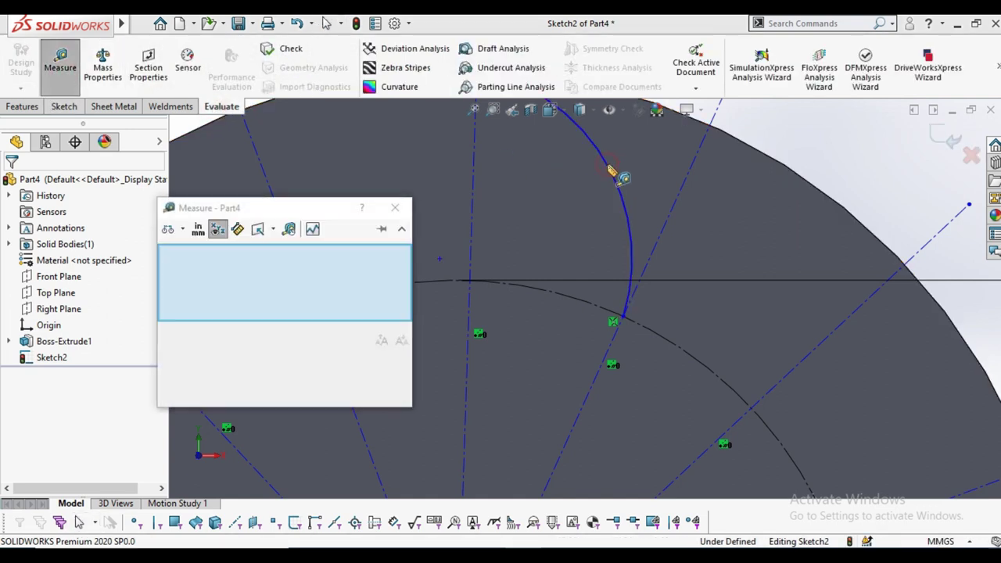
click(611, 171)
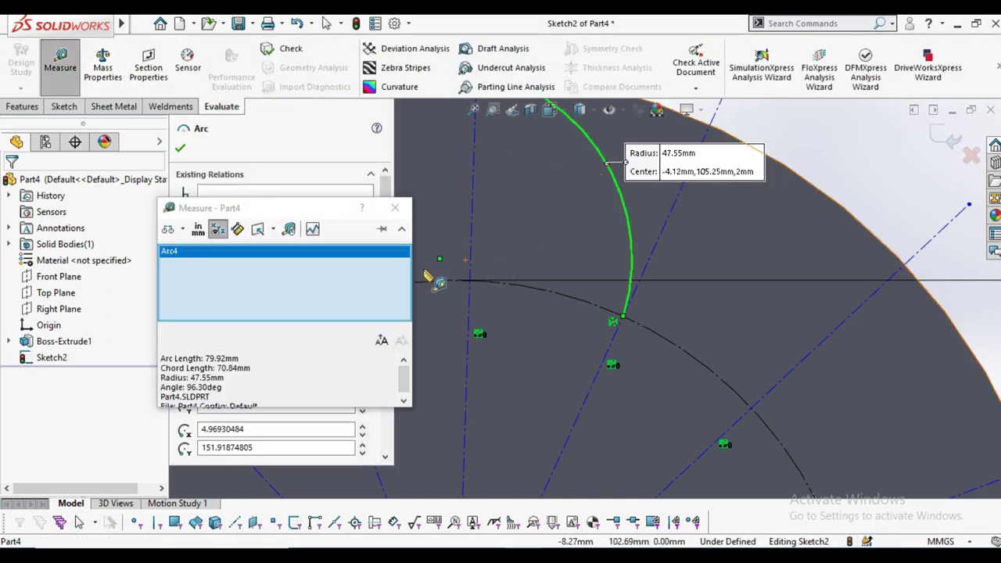
click(395, 207)
key(Escape)
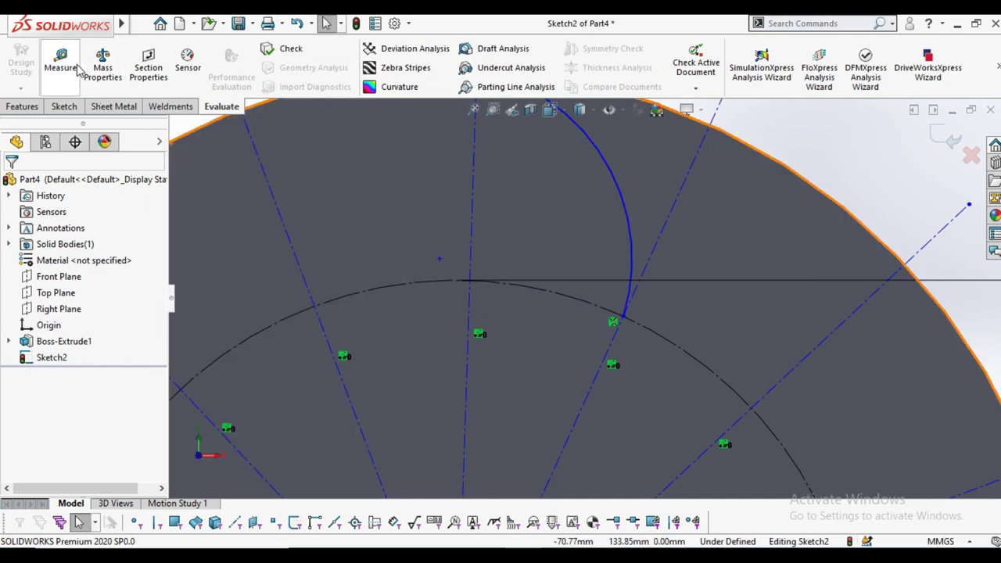
Dimension the arc's radius to 42 mm
click(64, 106)
click(61, 67)
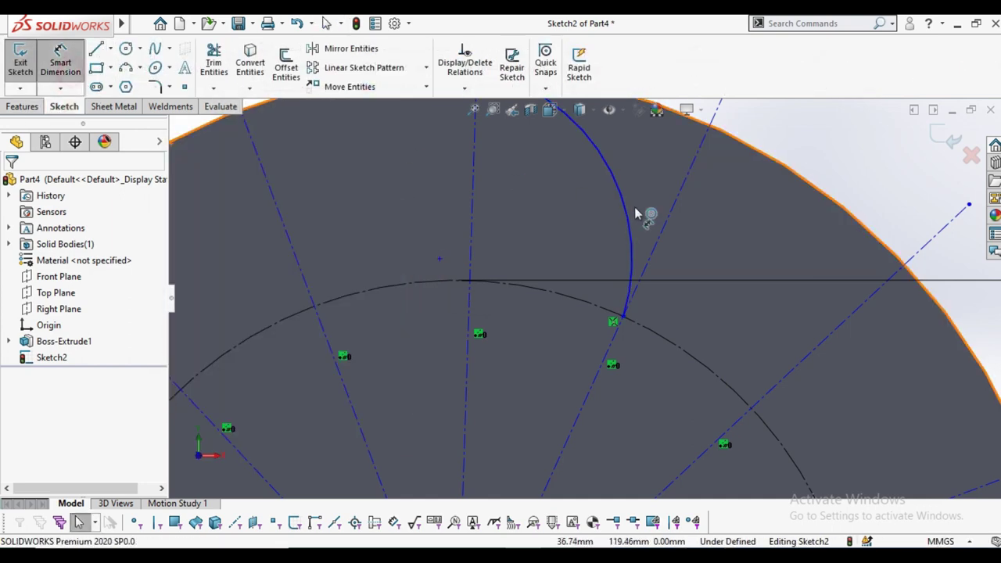
click(631, 207)
click(747, 176)
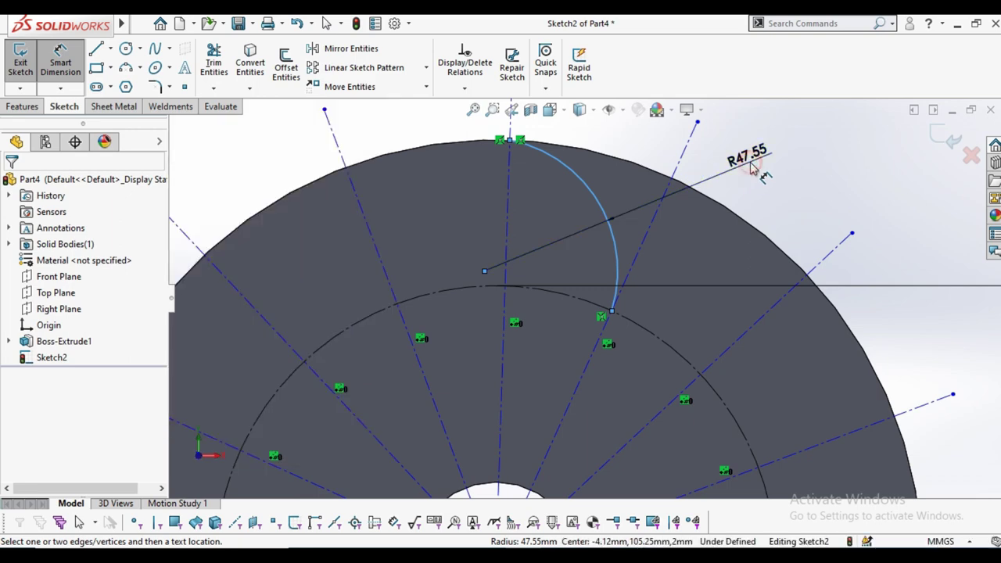
text(42)
key(Return)
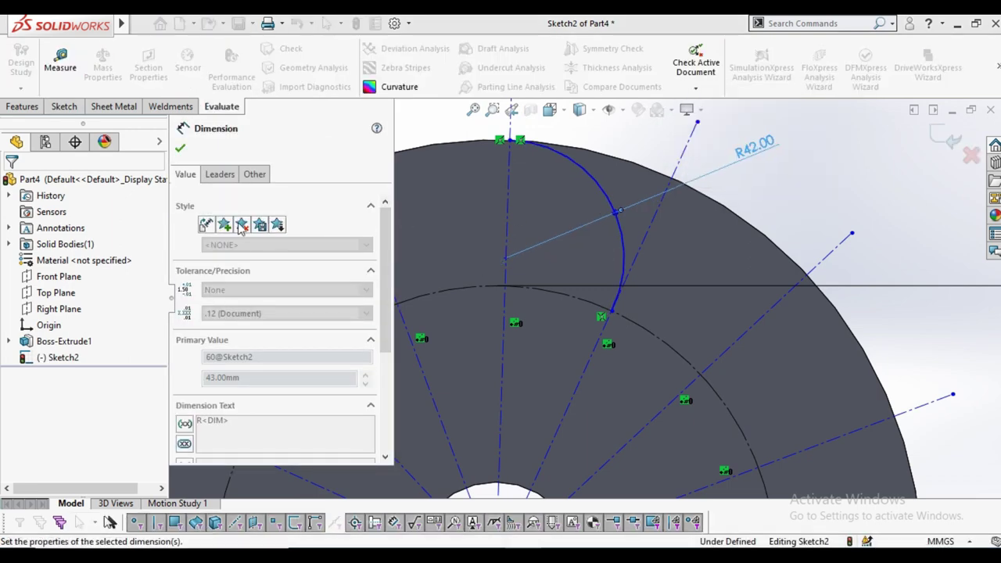
Measure the arc again to verify R42 and its 84.29 mm length
click(179, 141)
click(60, 61)
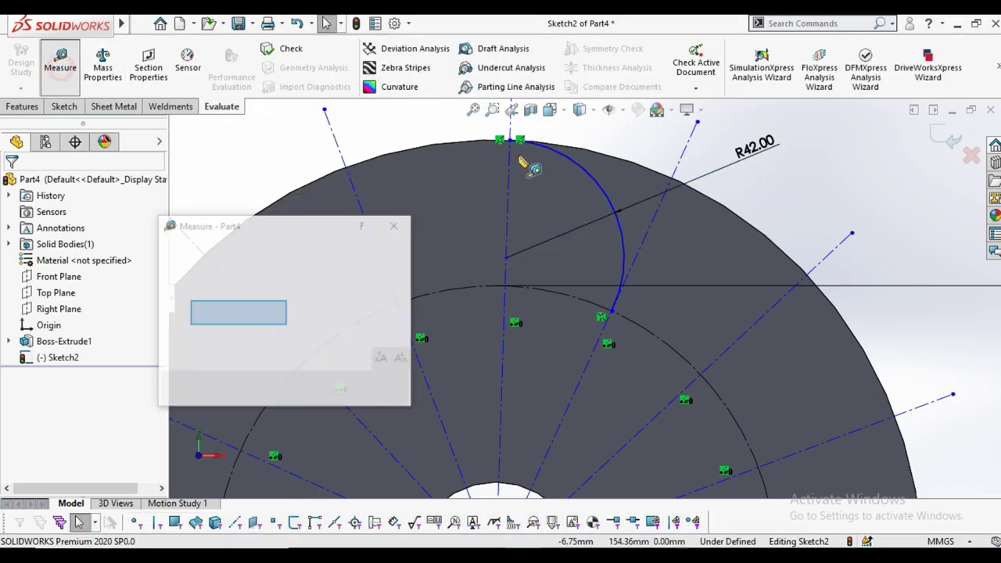
click(591, 177)
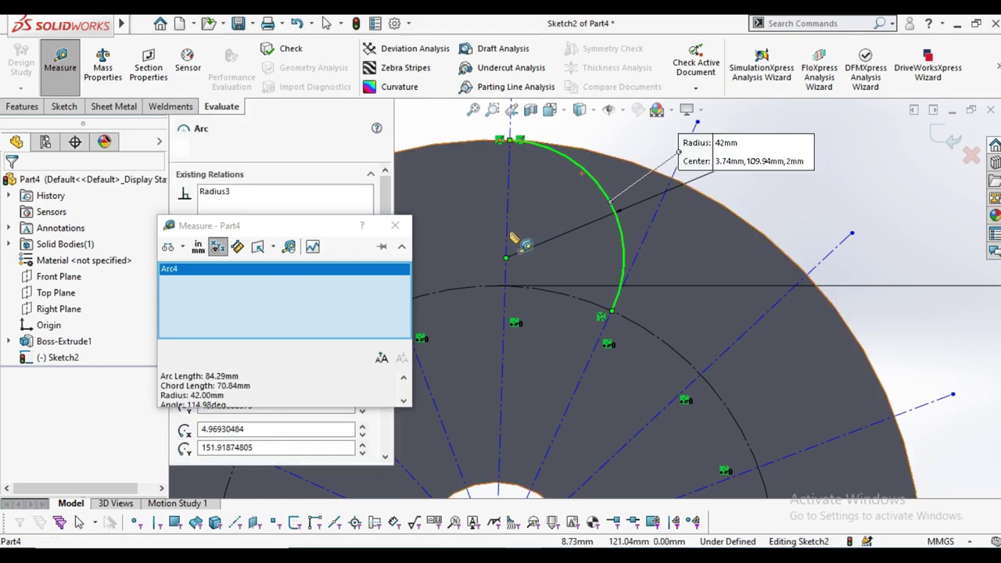
click(395, 225)
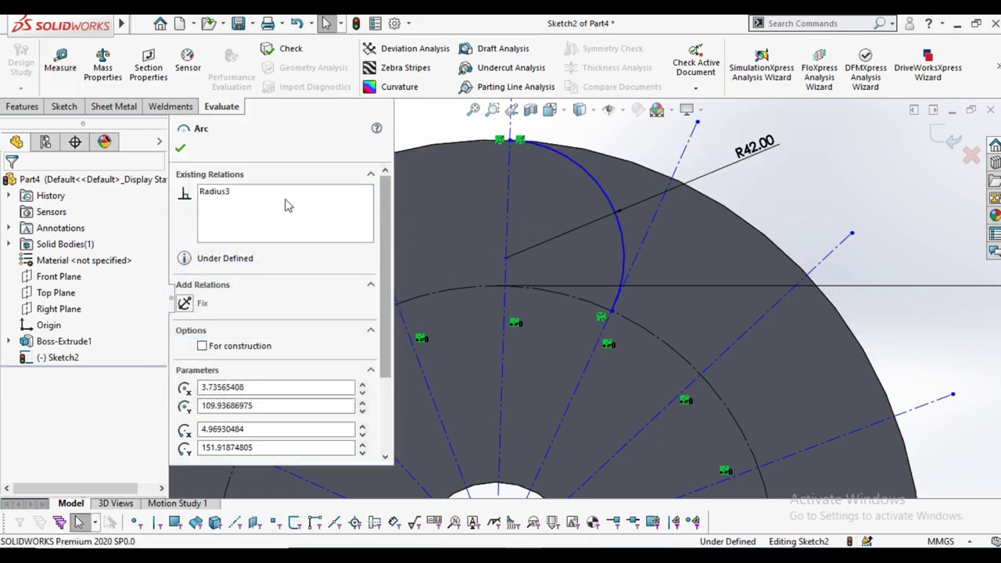
click(181, 148)
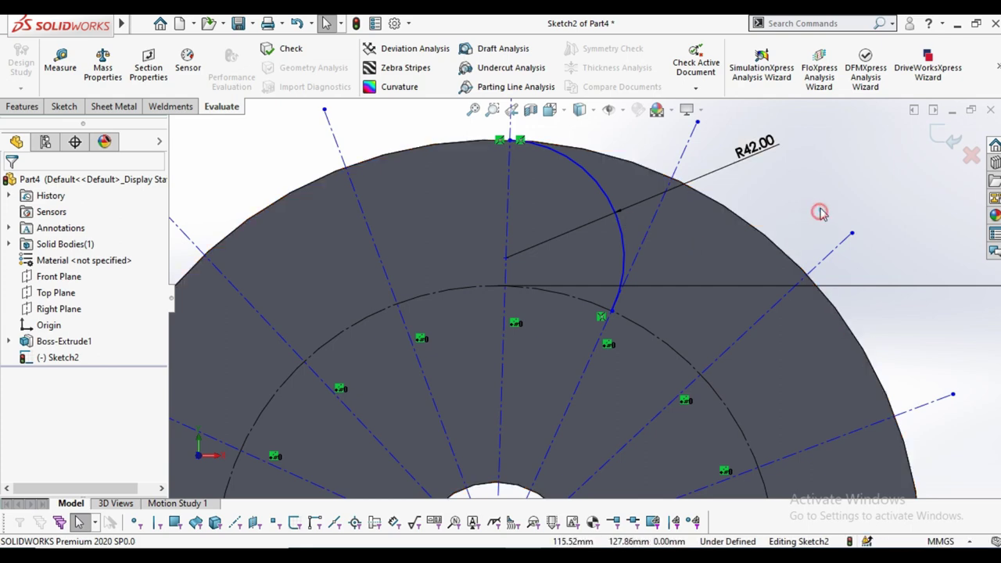
click(22, 107)
click(64, 107)
Offset the R42 arc by 2 mm
click(287, 71)
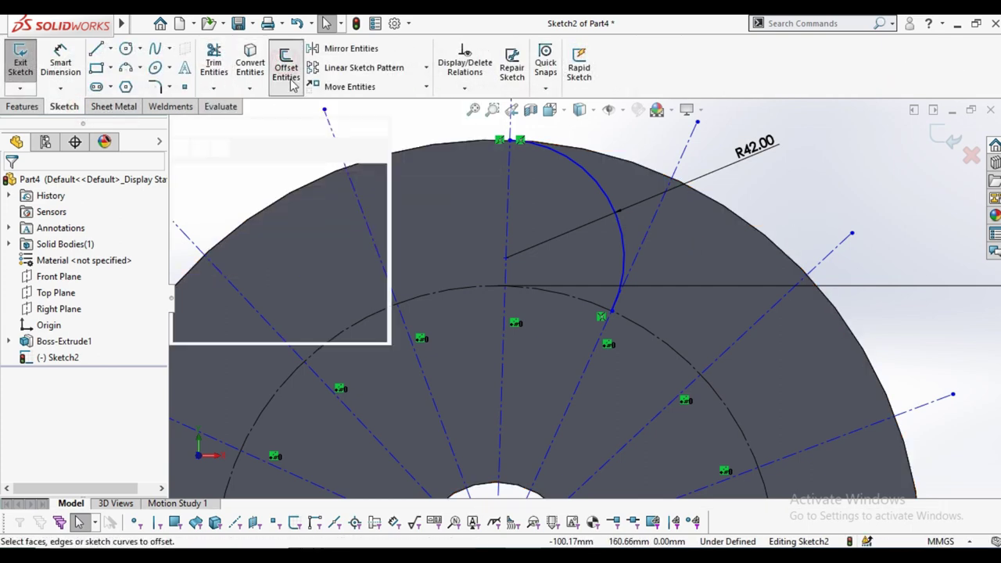
click(609, 196)
text(2)
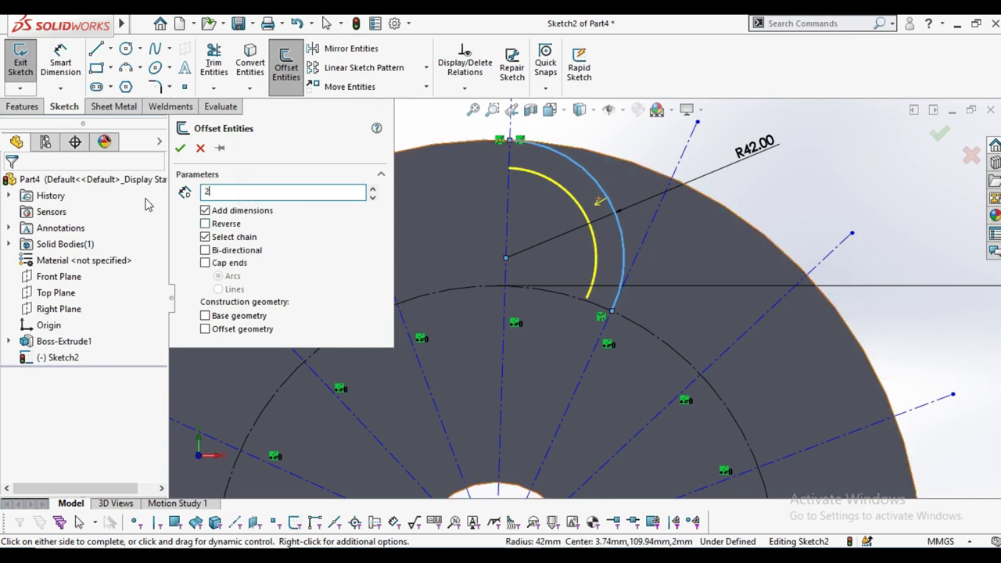
key(Return)
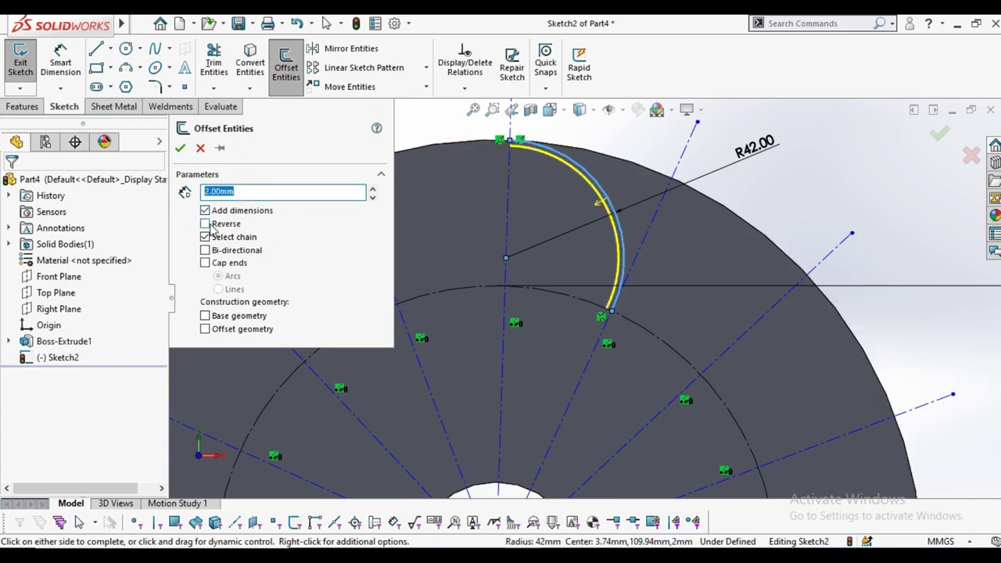
click(180, 149)
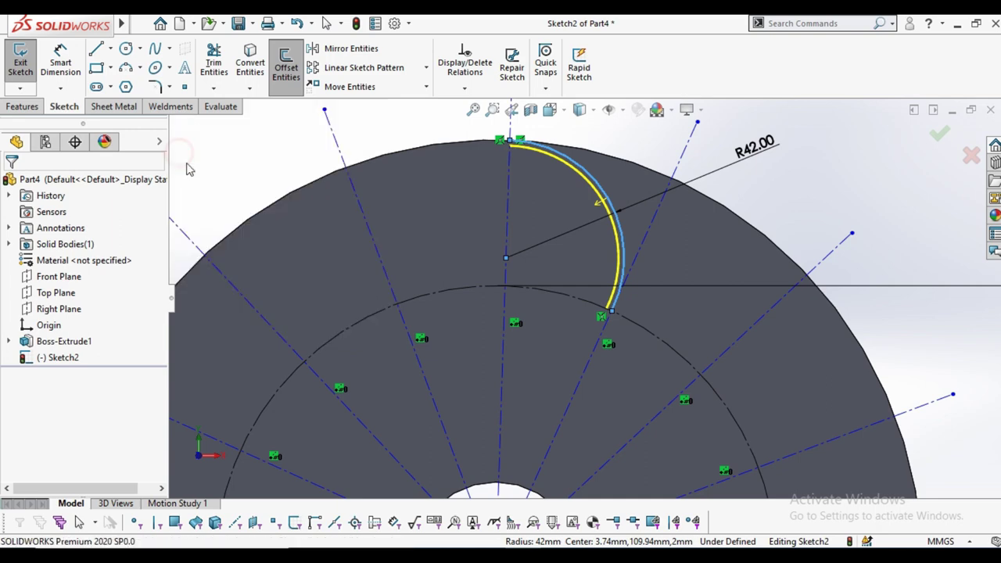
Draw a short line closing the top ends of the two arcs
click(96, 49)
scroll(520, 182, down, 3)
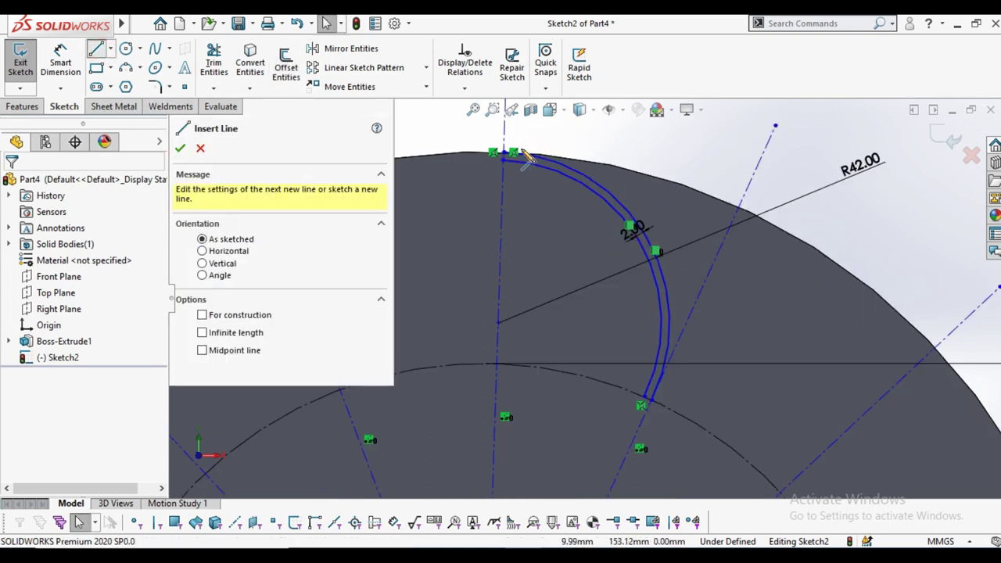
scroll(522, 185, down, 3)
click(514, 170)
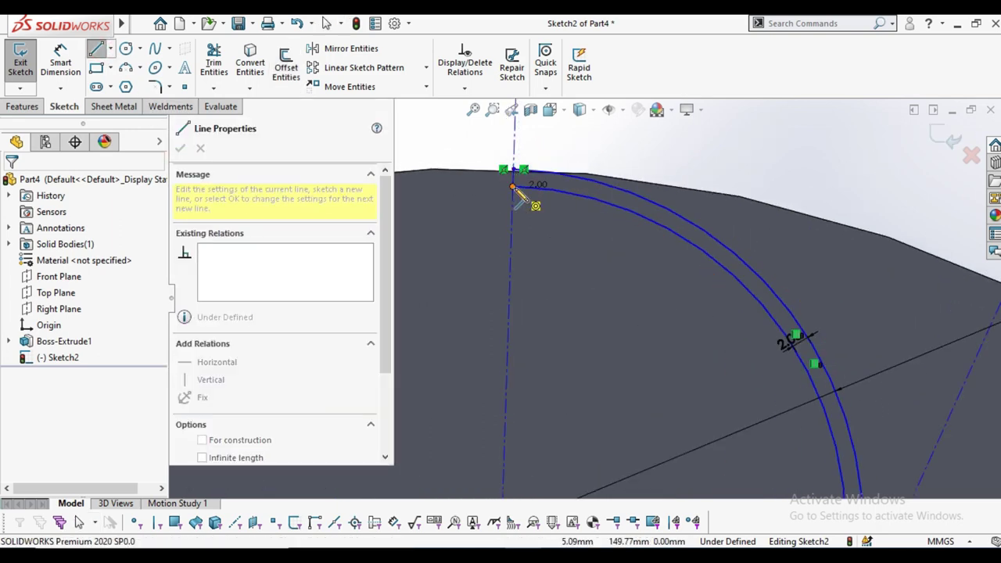
right_click(548, 164)
click(583, 148)
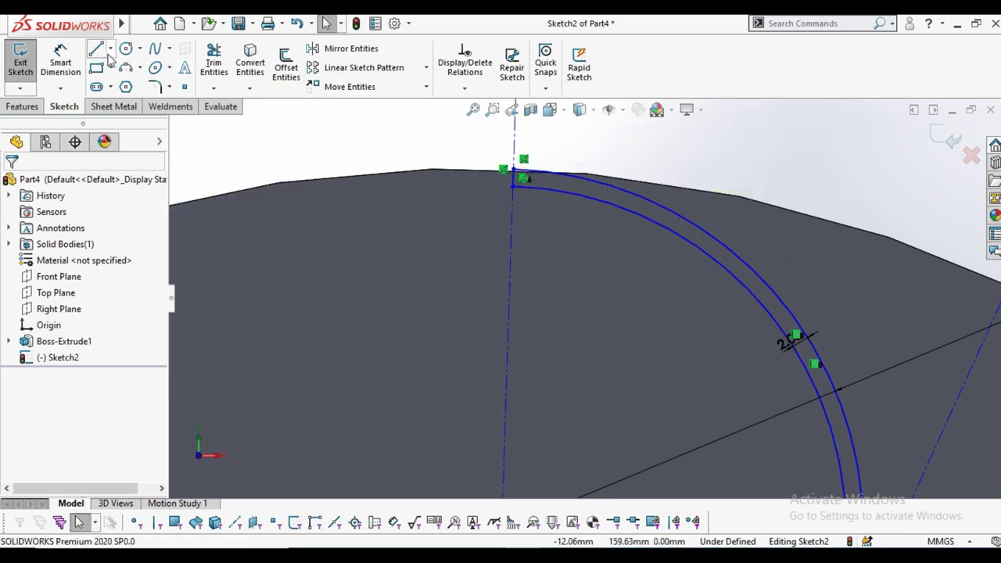
Draw a short line joining the lower ends of the two arcs
key(Return)
scroll(771, 409, up, 3)
scroll(637, 417, up, 2)
scroll(619, 339, down, 3)
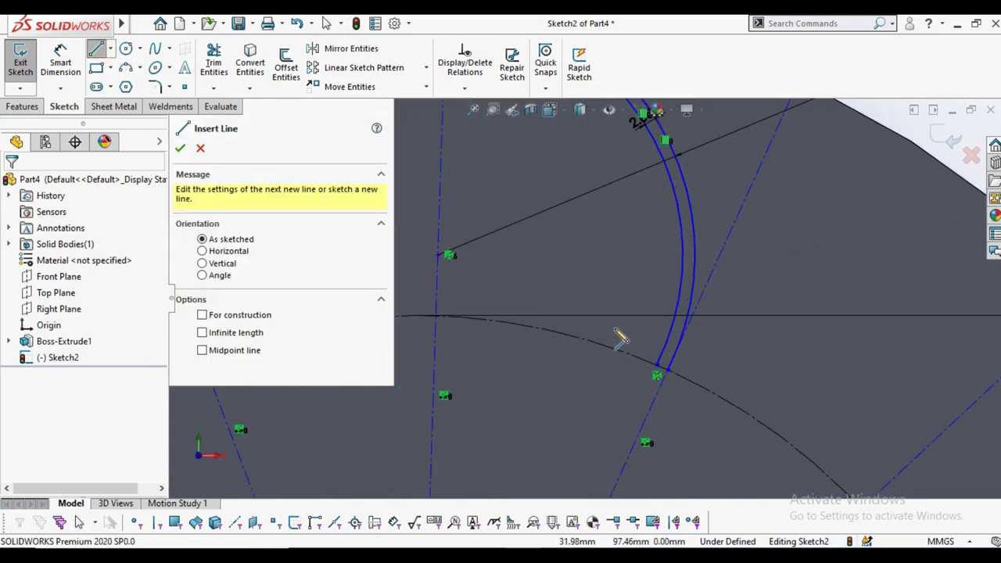
scroll(708, 399, down, 3)
click(696, 389)
click(723, 402)
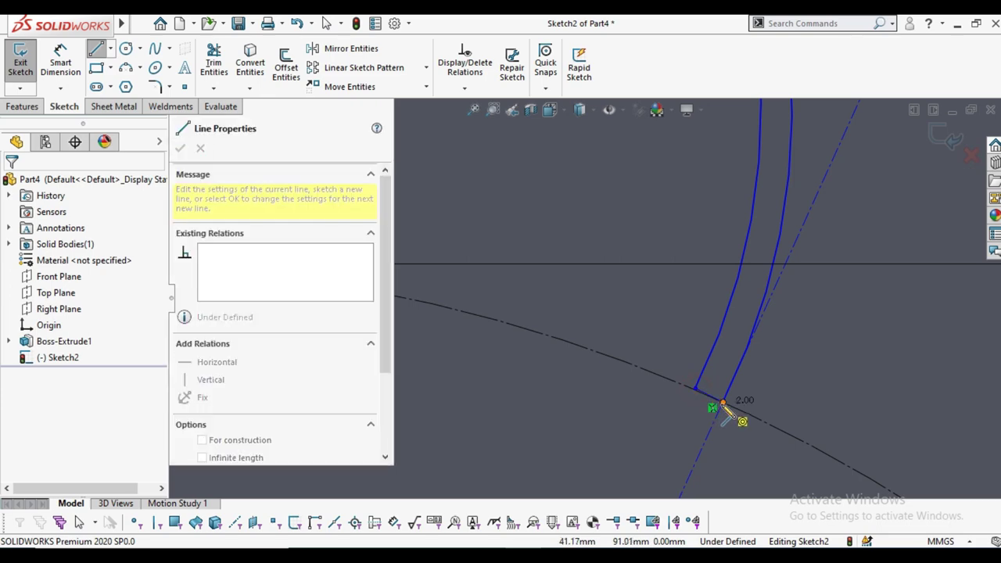
right_click(778, 382)
click(812, 387)
scroll(604, 379, up, 3)
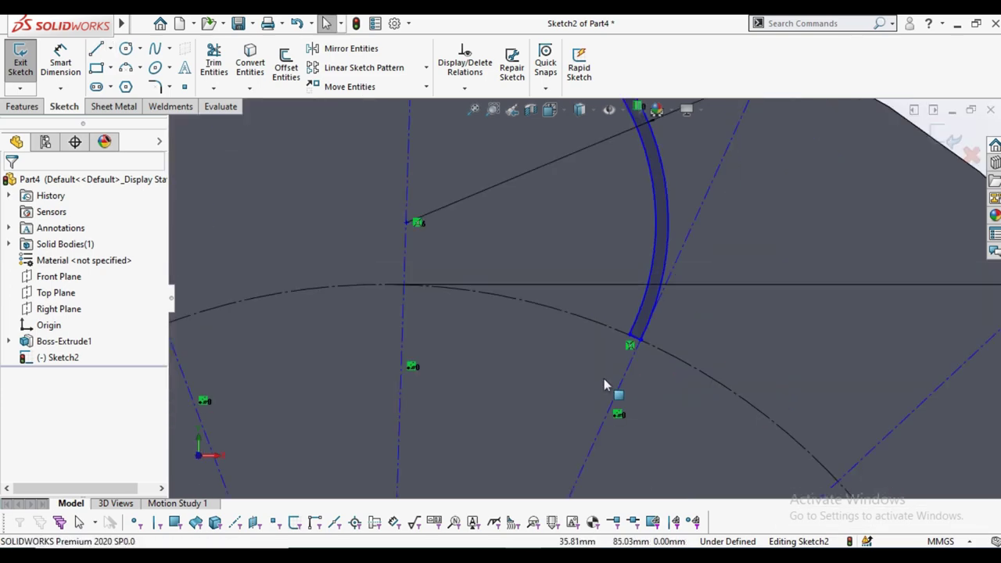
scroll(603, 378, up, 3)
scroll(558, 361, up, 2)
Extrude the closed blade profile 75 mm blind as Boss-Extrude2
click(22, 107)
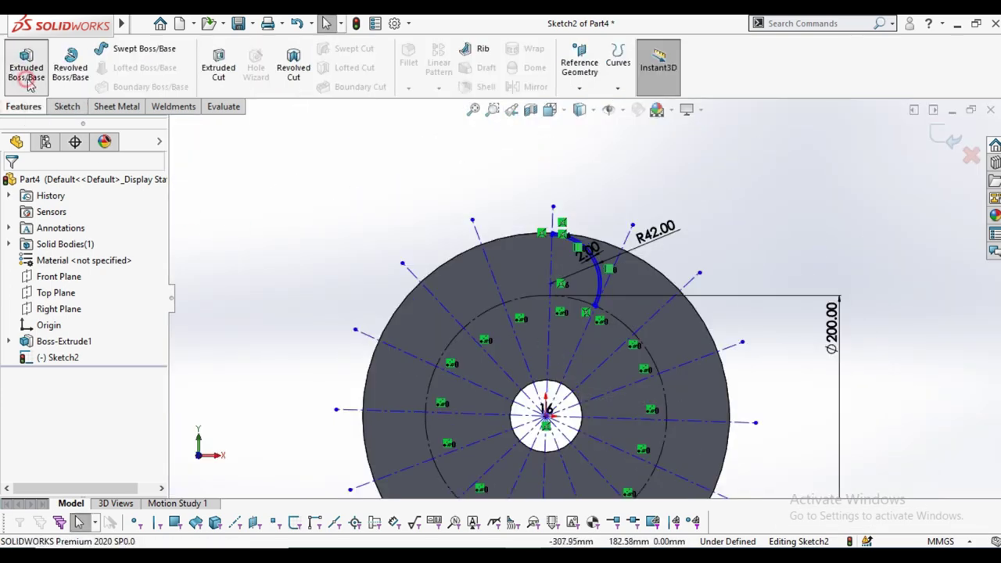
click(26, 66)
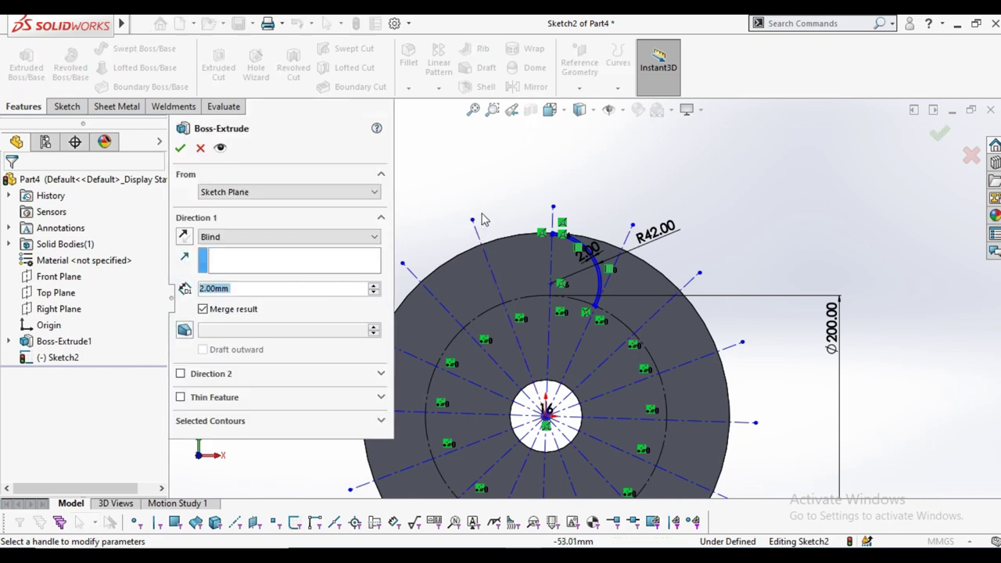
scroll(543, 228, down, 3)
scroll(542, 227, down, 2)
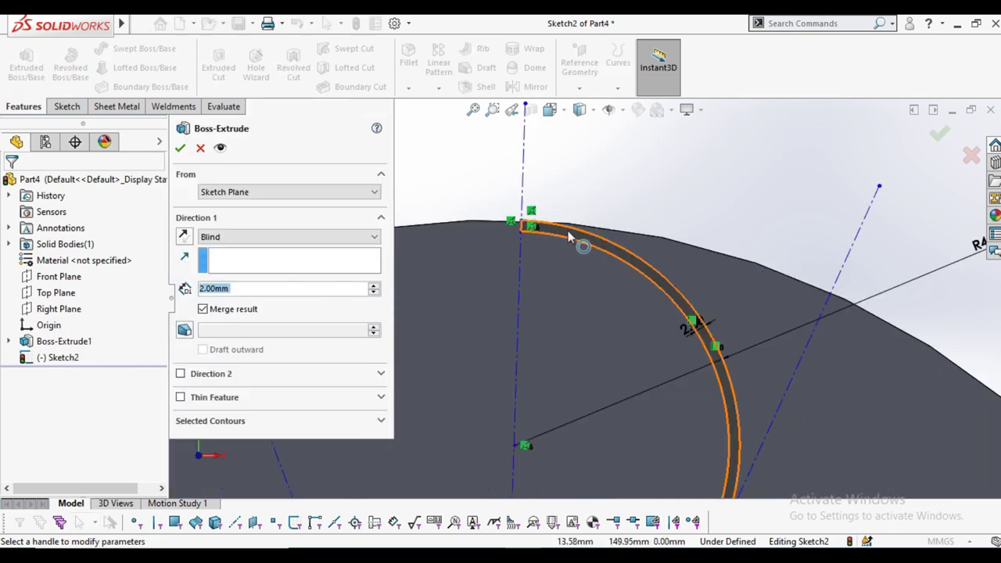
middle_drag(569, 237, 501, 266)
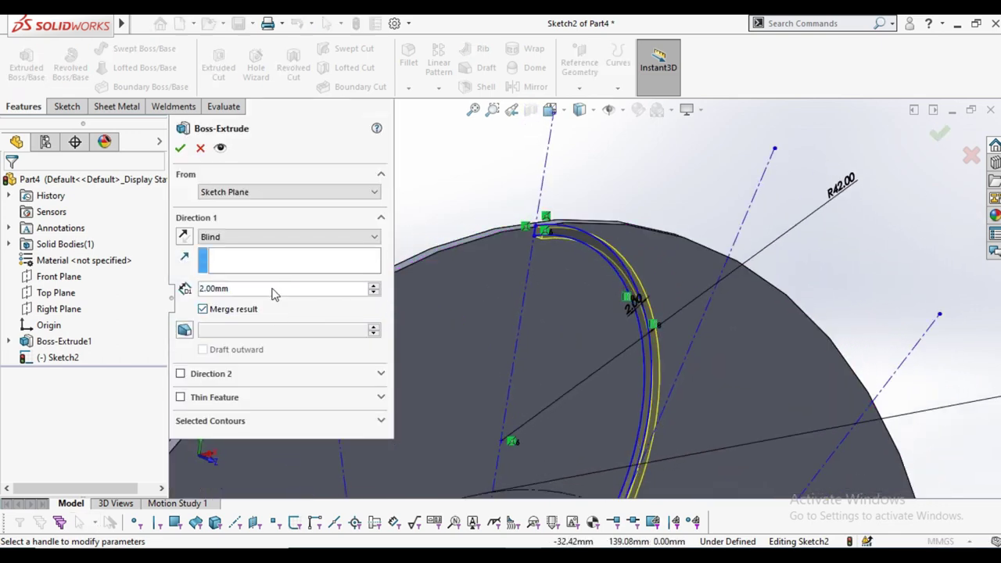
text(7)
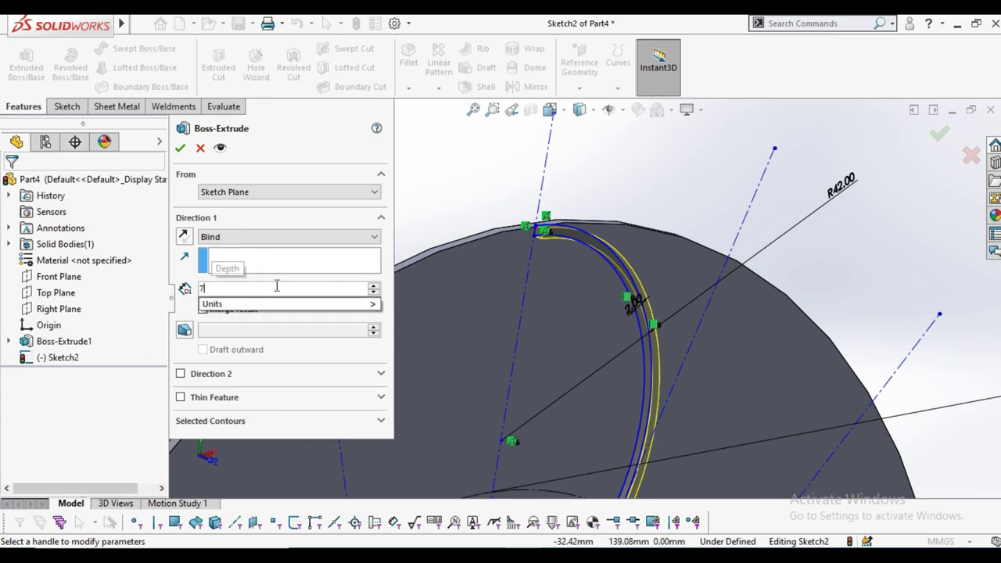
text(5)
key(Return)
scroll(551, 279, up, 3)
scroll(550, 278, up, 2)
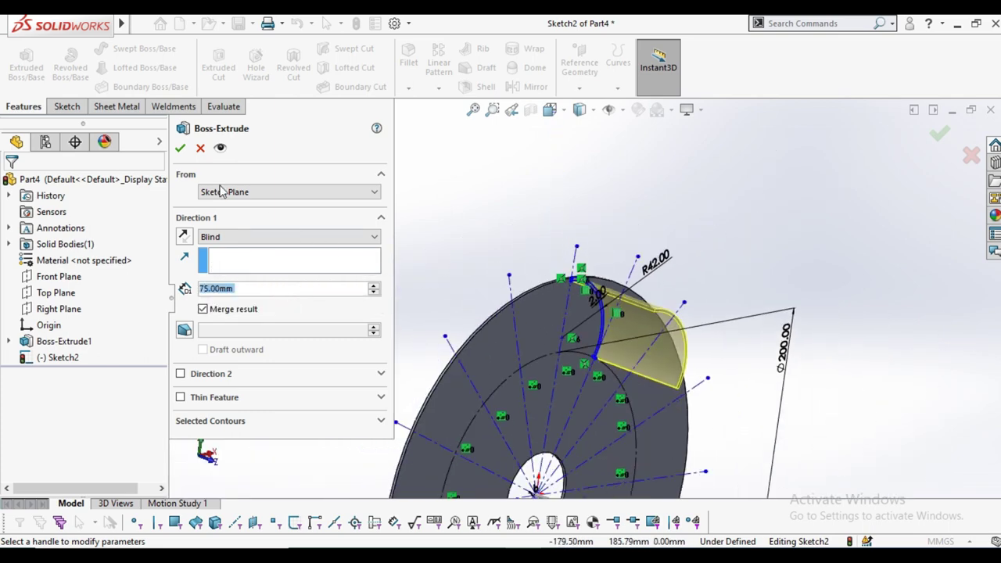
click(180, 148)
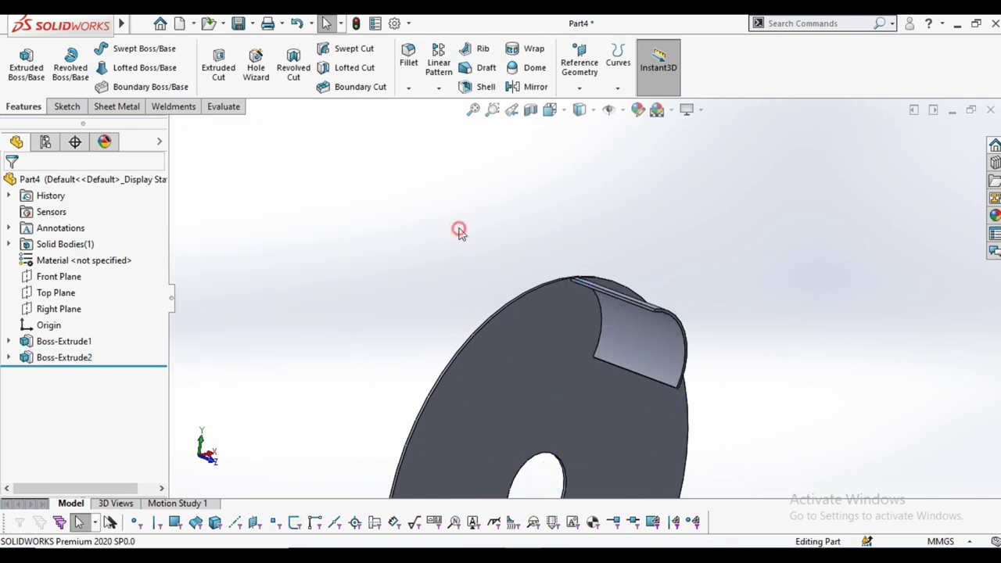
mouse_move(459, 228)
middle_down()
mouse_move(446, 210)
mouse_move(547, 302)
mouse_move(505, 308)
mouse_move(456, 129)
middle_up()
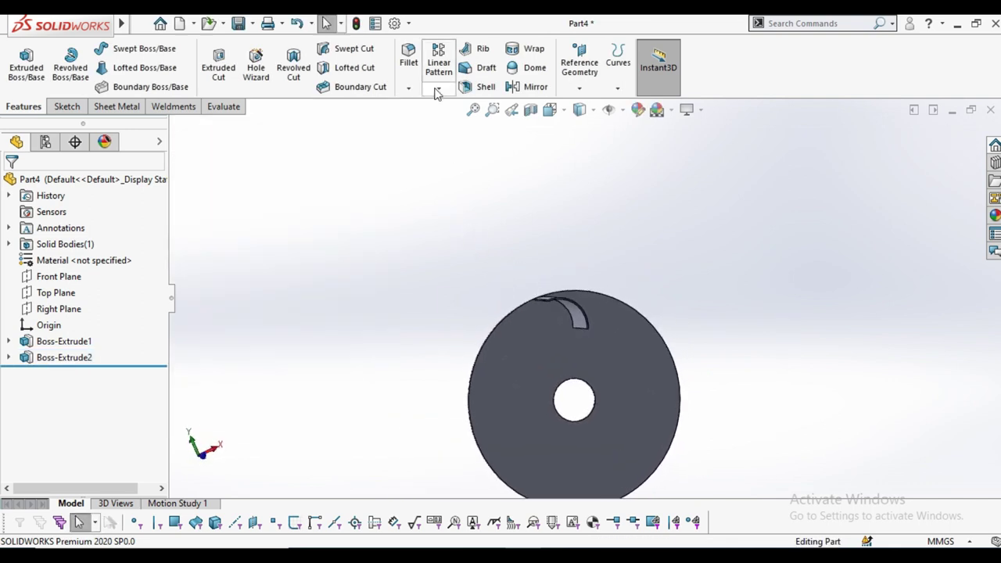
Circular-pattern Boss-Extrude2 16 times over 360° about the central hole edge
click(438, 89)
click(452, 124)
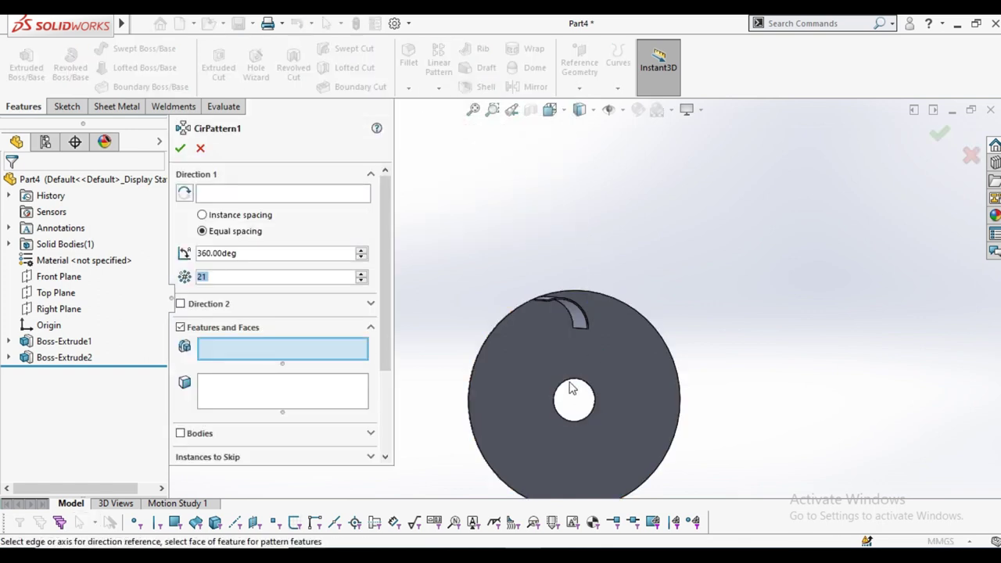
click(330, 194)
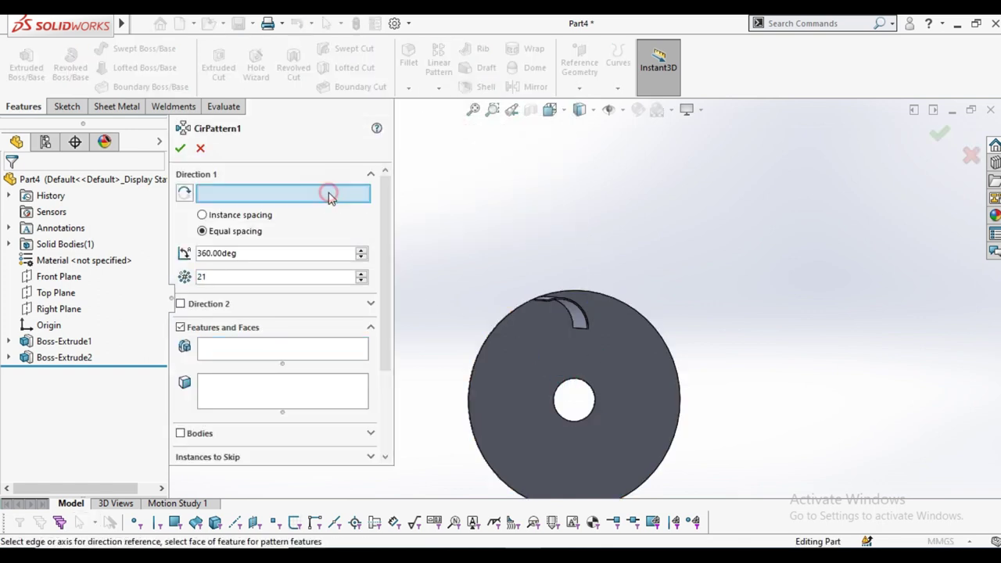
click(573, 387)
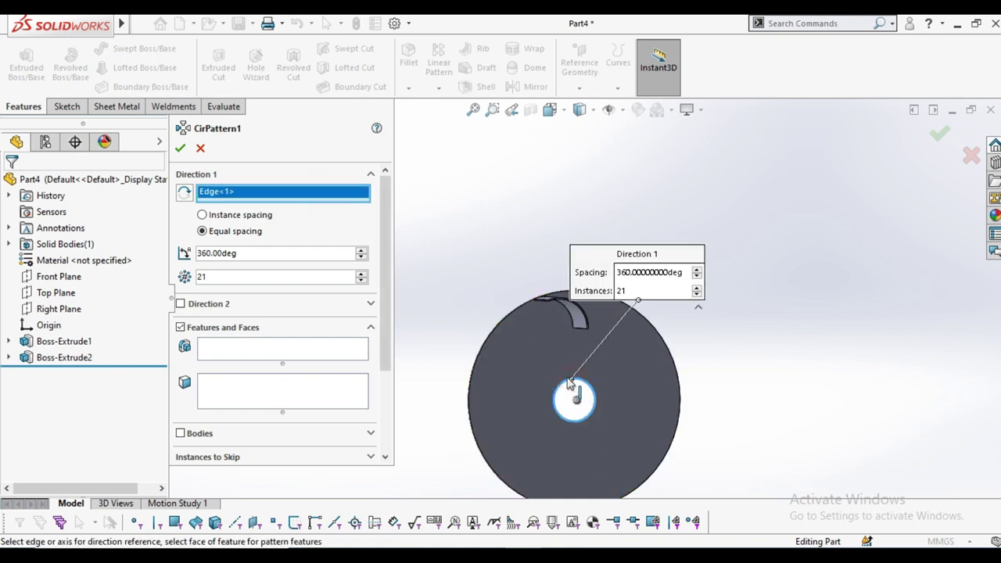
click(287, 357)
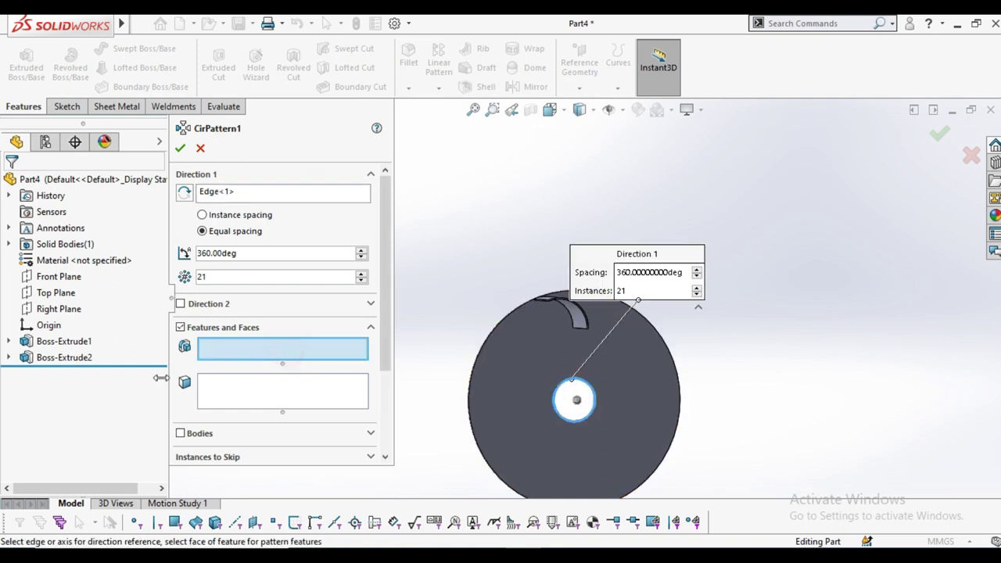
click(66, 357)
text(16)
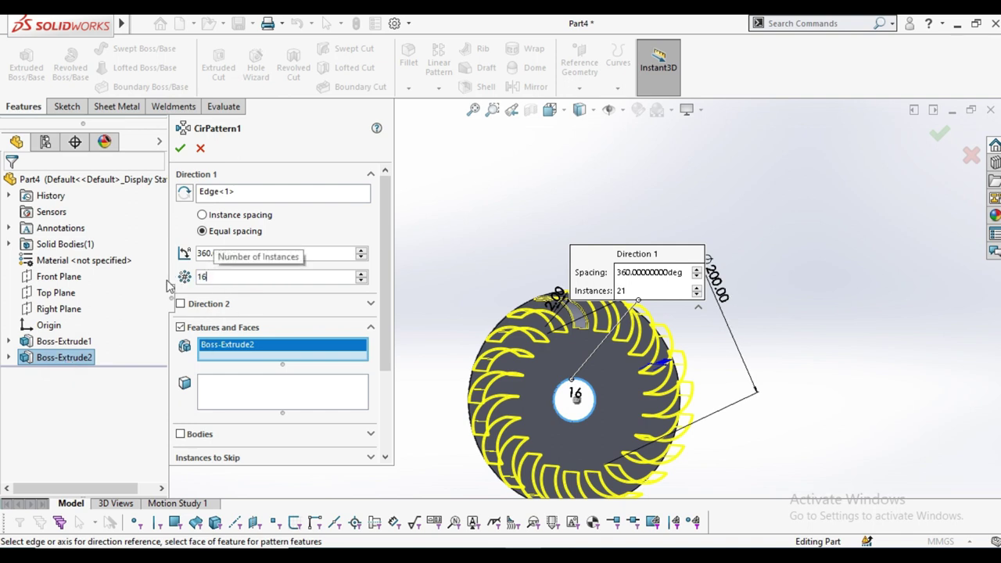
key(Return)
click(179, 151)
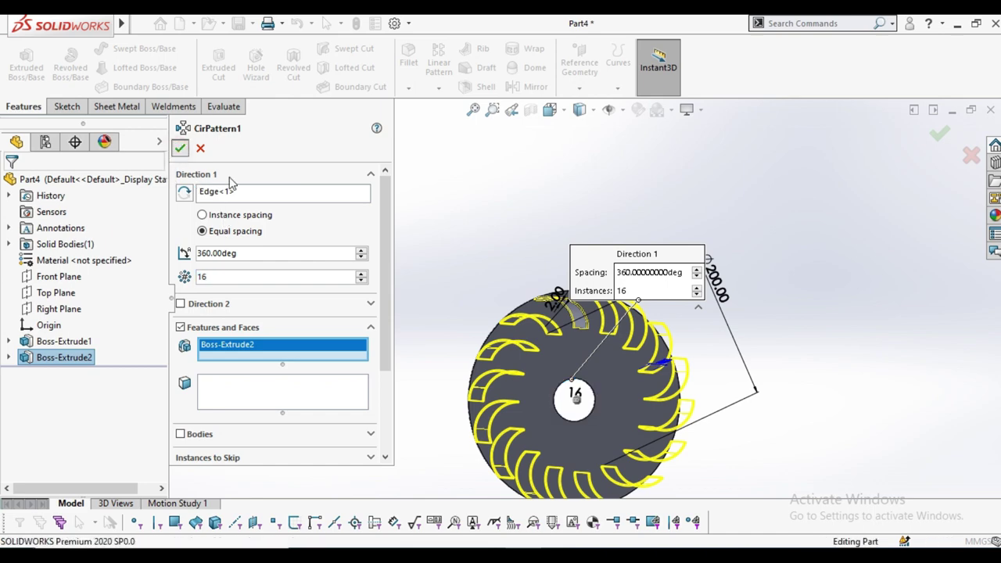
Start a new sketch on the Top Plane and view it from below
mouse_move(509, 285)
middle_down()
mouse_move(449, 239)
mouse_move(481, 212)
mouse_move(412, 151)
mouse_move(406, 164)
middle_up()
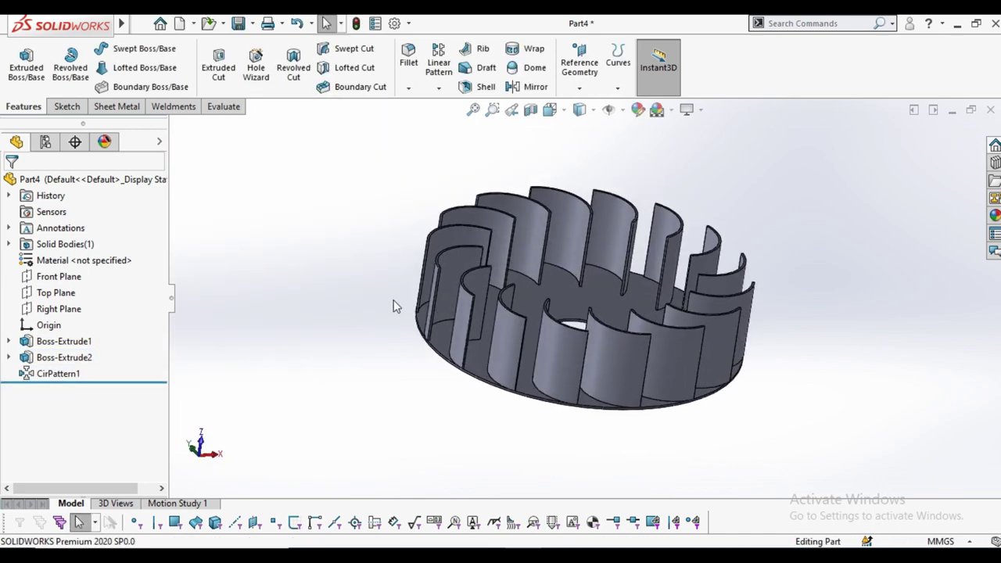
click(51, 293)
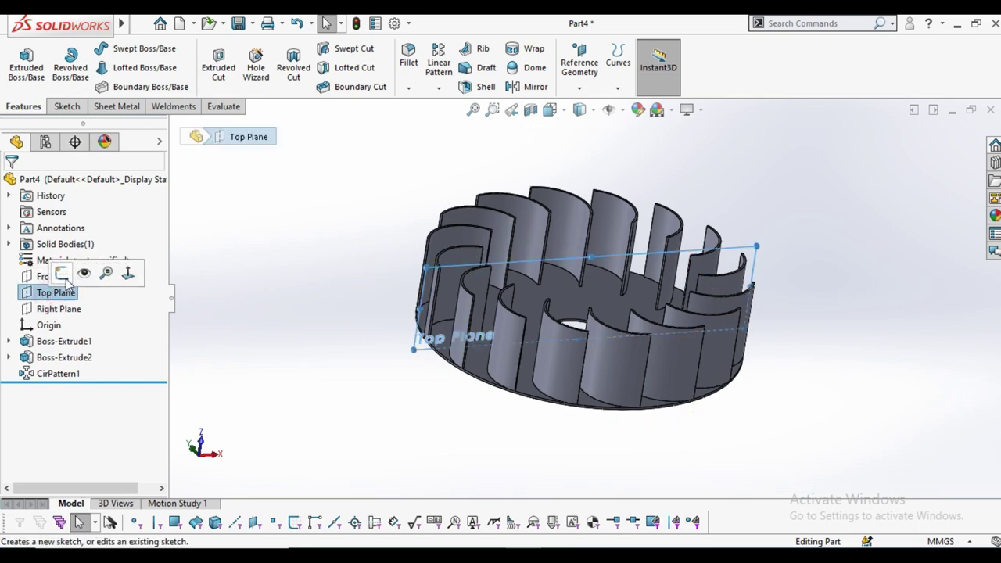
click(64, 269)
click(550, 109)
click(632, 191)
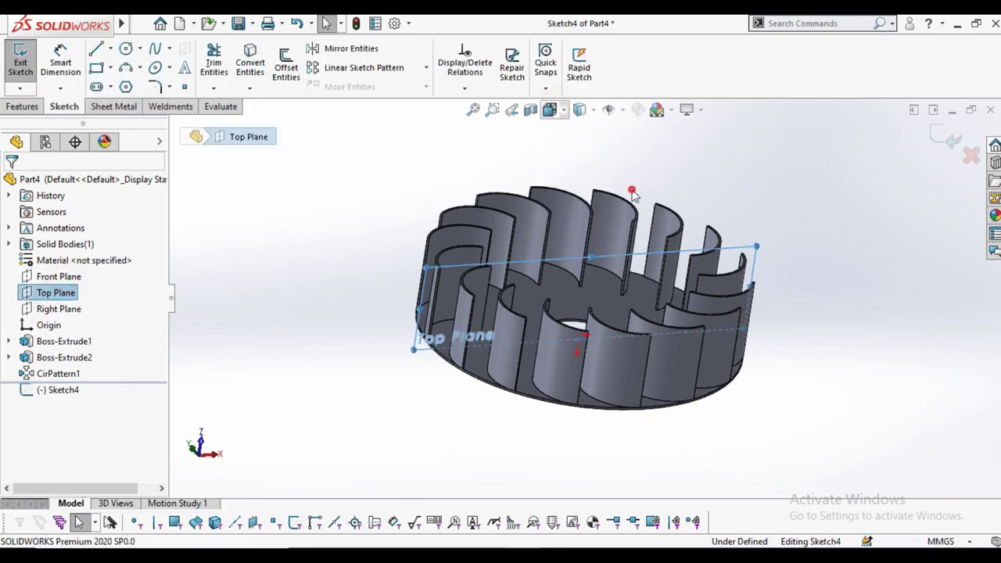
click(550, 109)
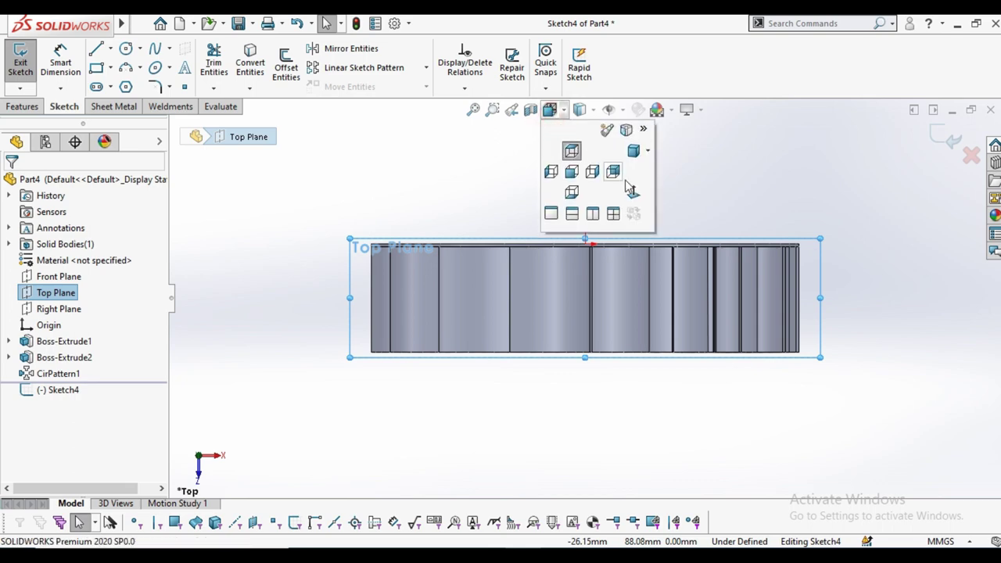
click(610, 217)
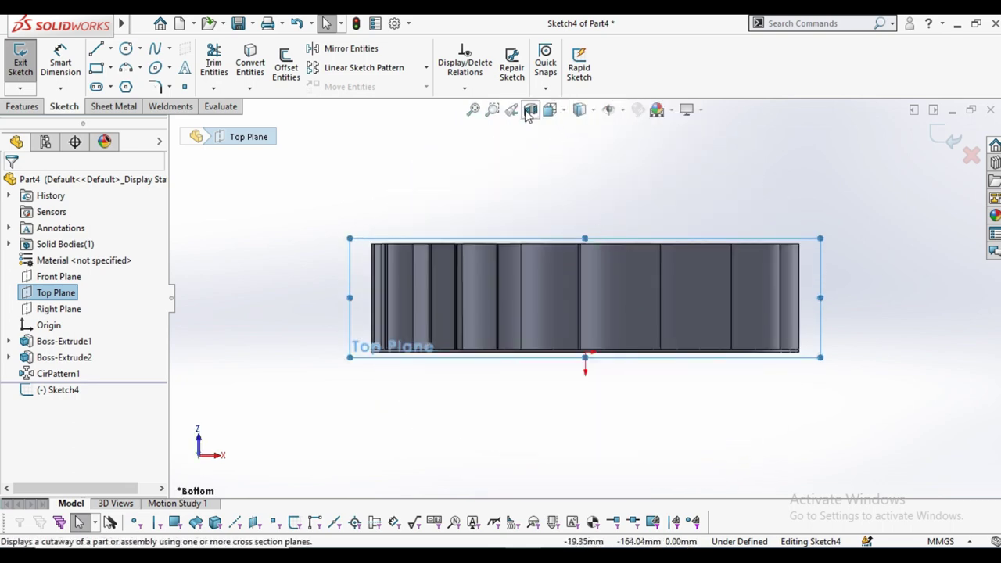
Draw a vertical centerline from the part's bottom edge to above its top edge
click(111, 48)
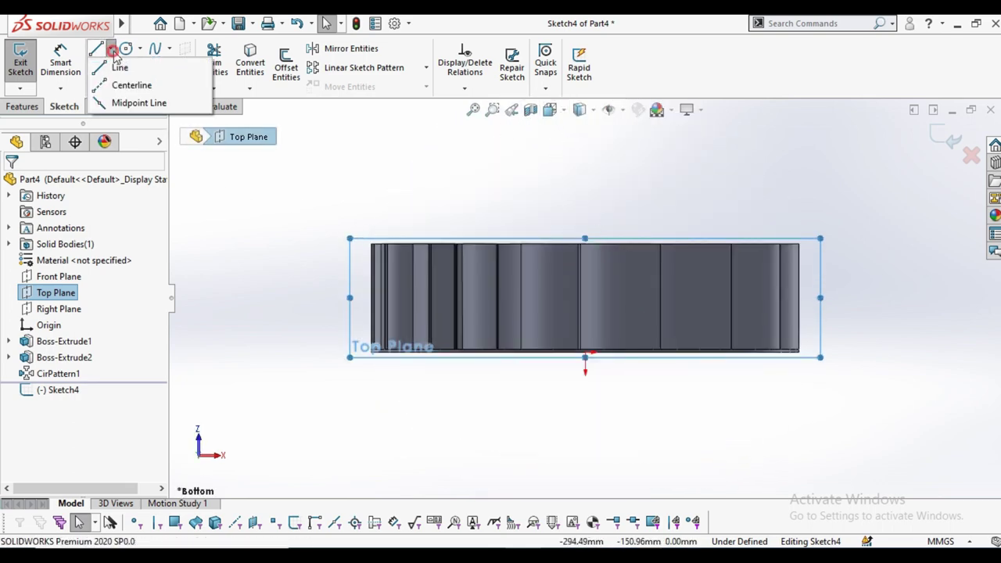
click(131, 83)
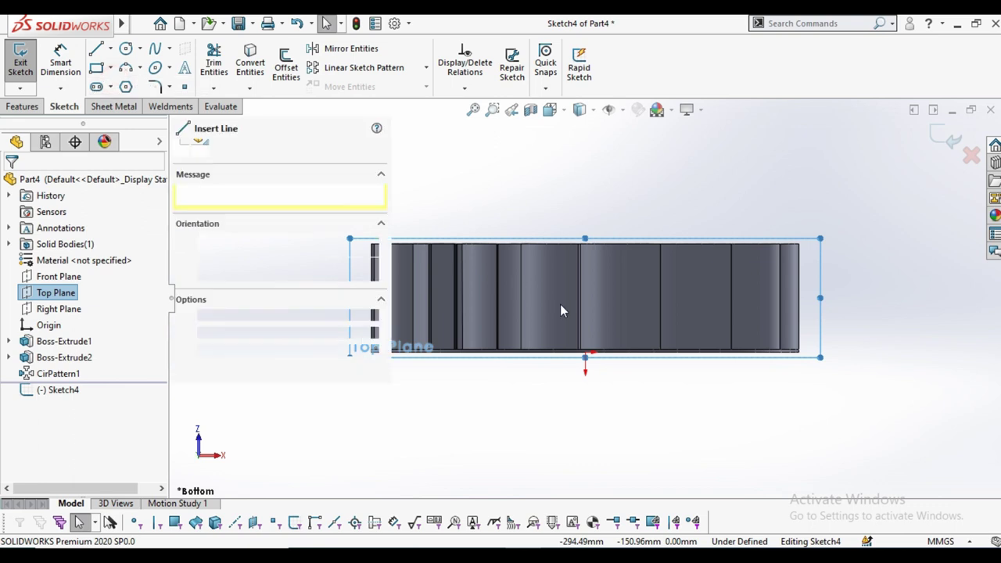
click(585, 358)
click(585, 208)
right_click(587, 207)
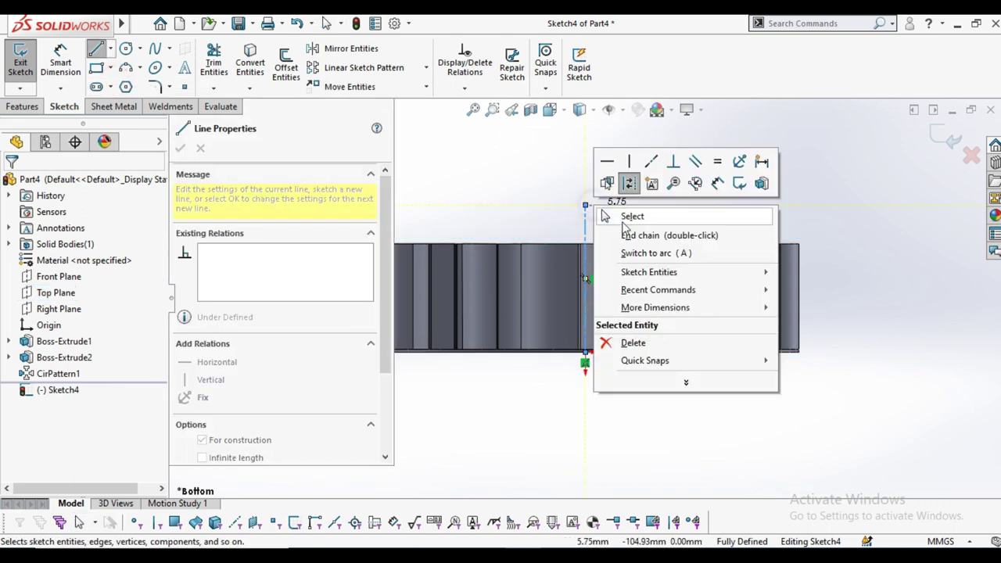
click(630, 213)
scroll(396, 256, down, 3)
scroll(360, 241, down, 2)
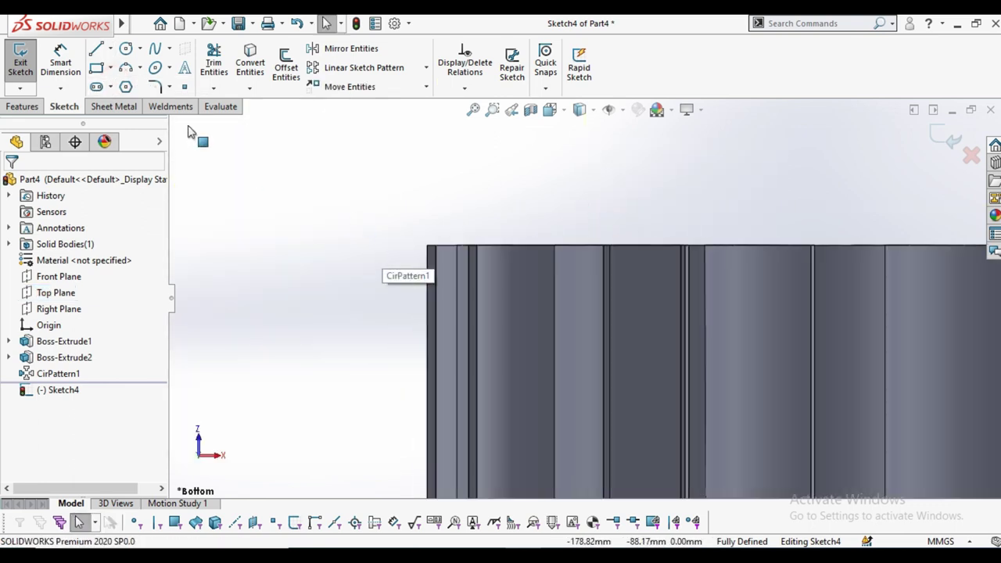
Draw a line from the top-left corner along the top edge and make it Horizontal
click(98, 50)
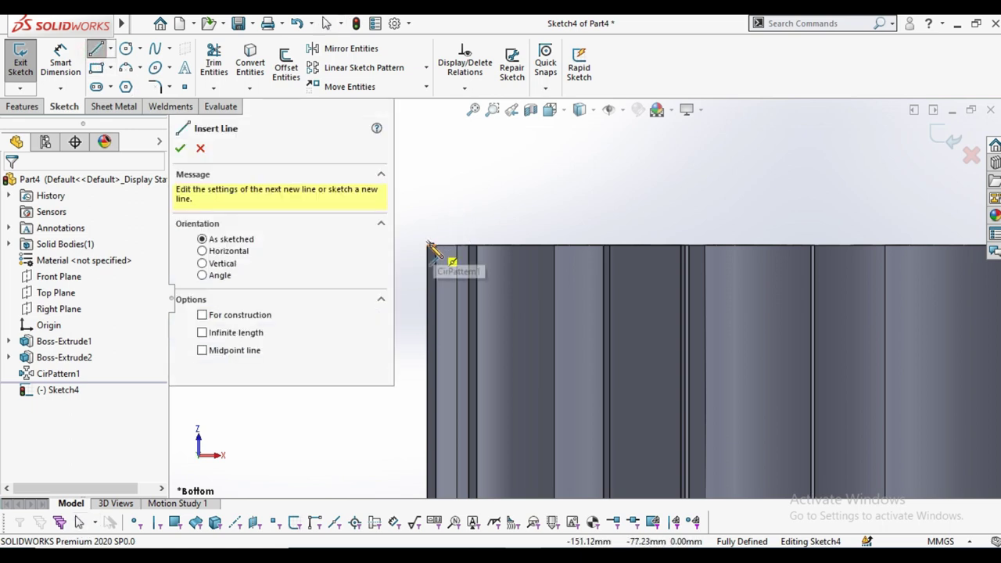
click(427, 248)
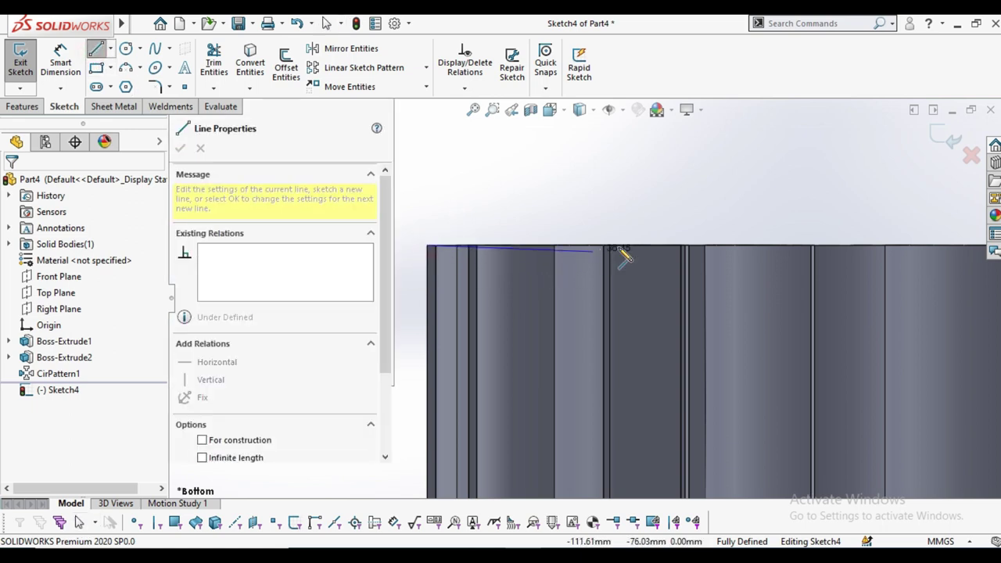
click(646, 239)
right_click(648, 199)
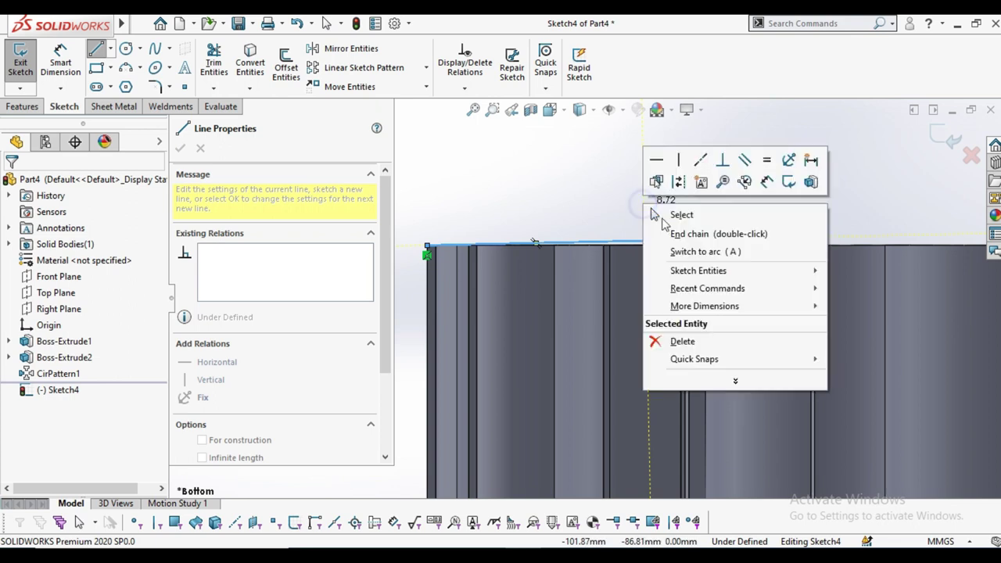
click(661, 212)
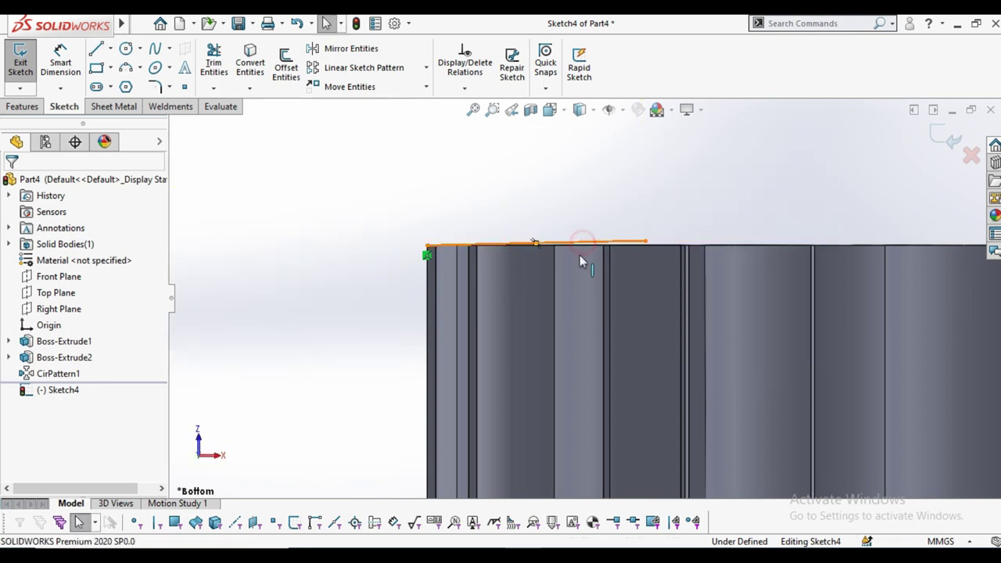
click(580, 252)
click(196, 308)
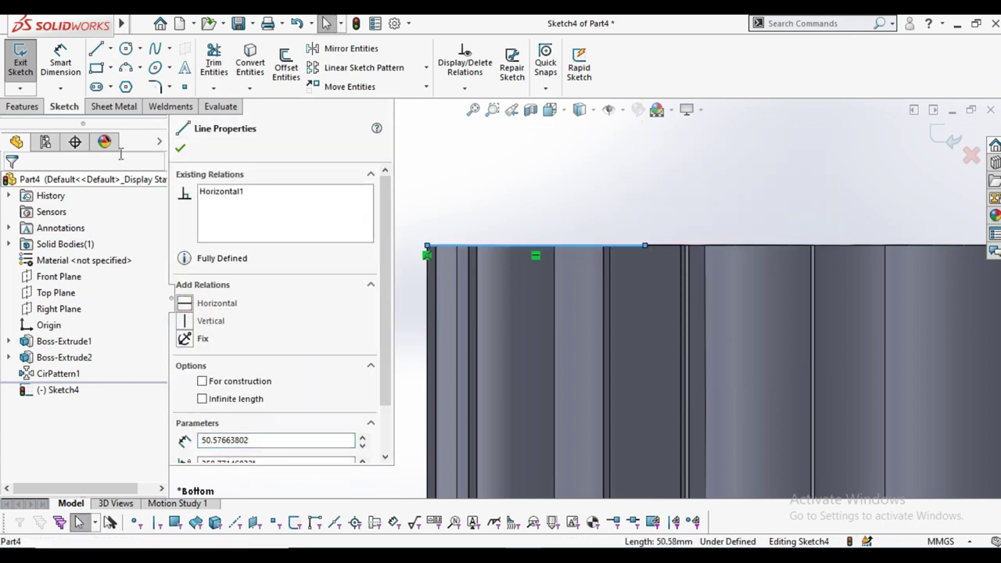
click(182, 149)
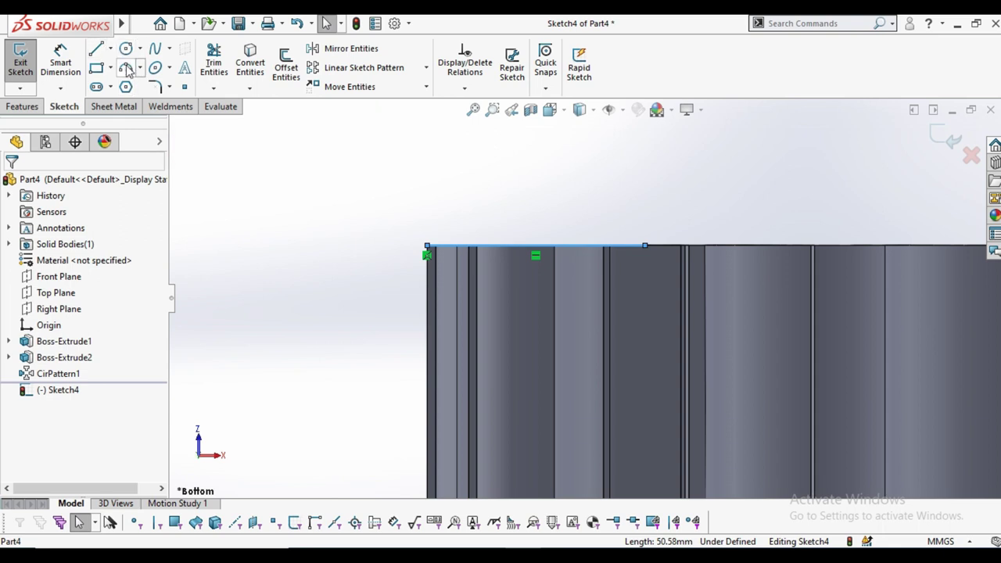
Add a short vertical line rising from the horizontal line's right end
click(97, 50)
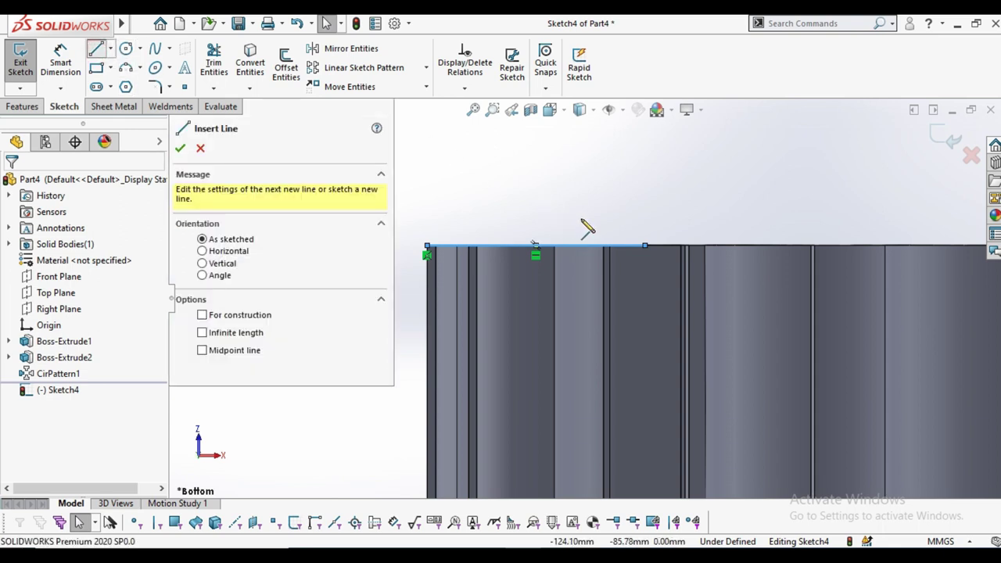
click(647, 247)
right_click(645, 209)
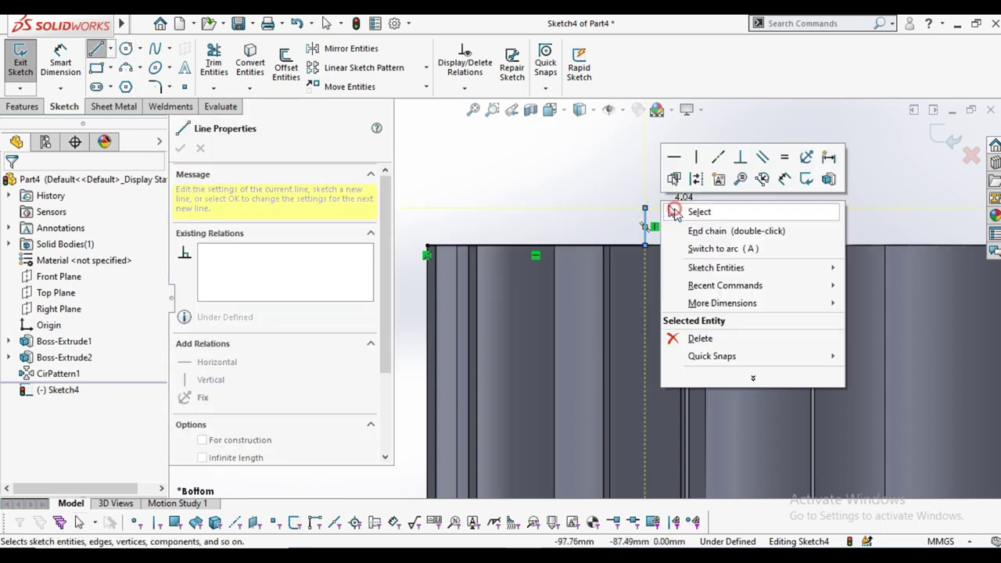
click(674, 212)
click(60, 63)
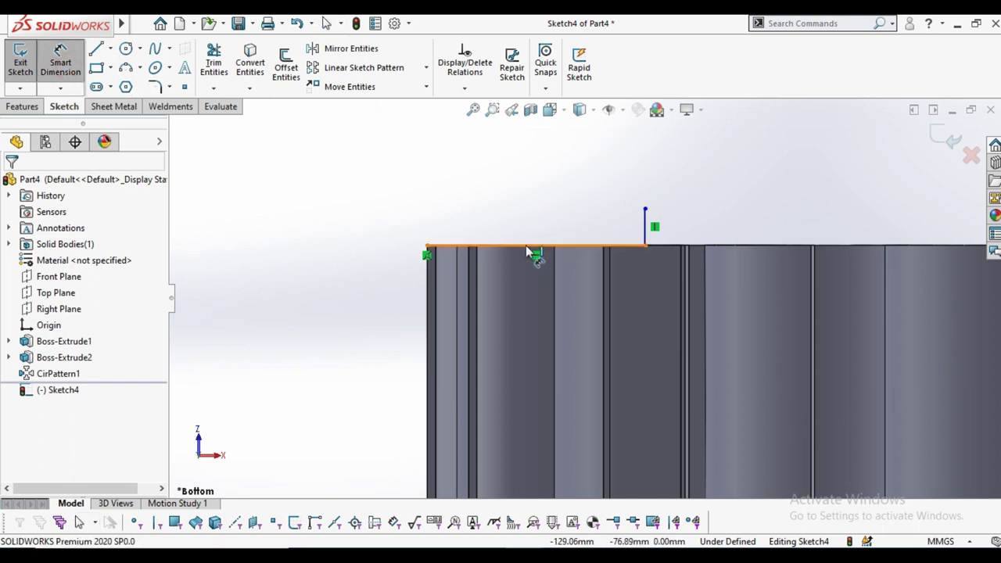
click(529, 247)
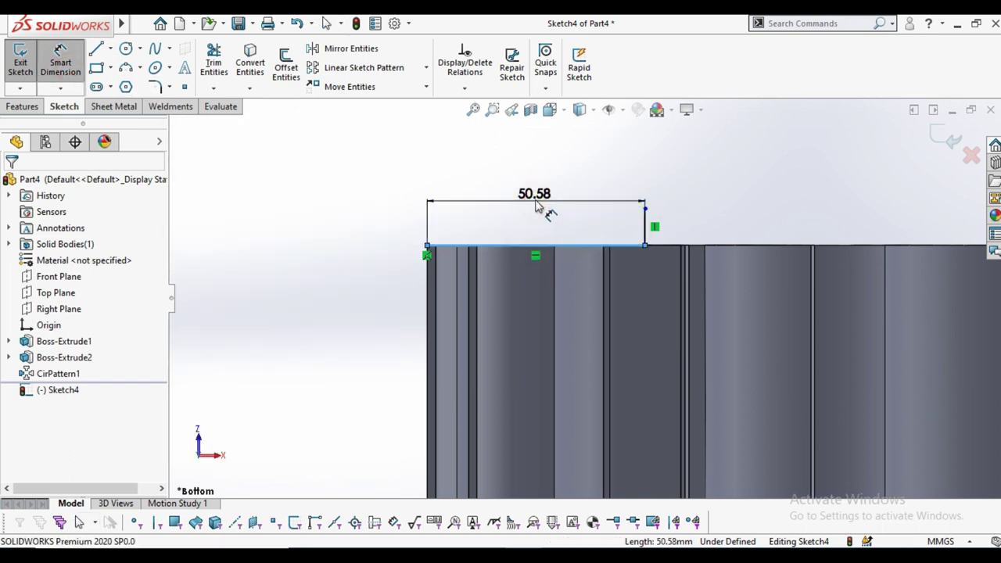
Dimension the horizontal line to 35 mm and the vertical line to 10 mm
click(536, 204)
text(35)
key(Return)
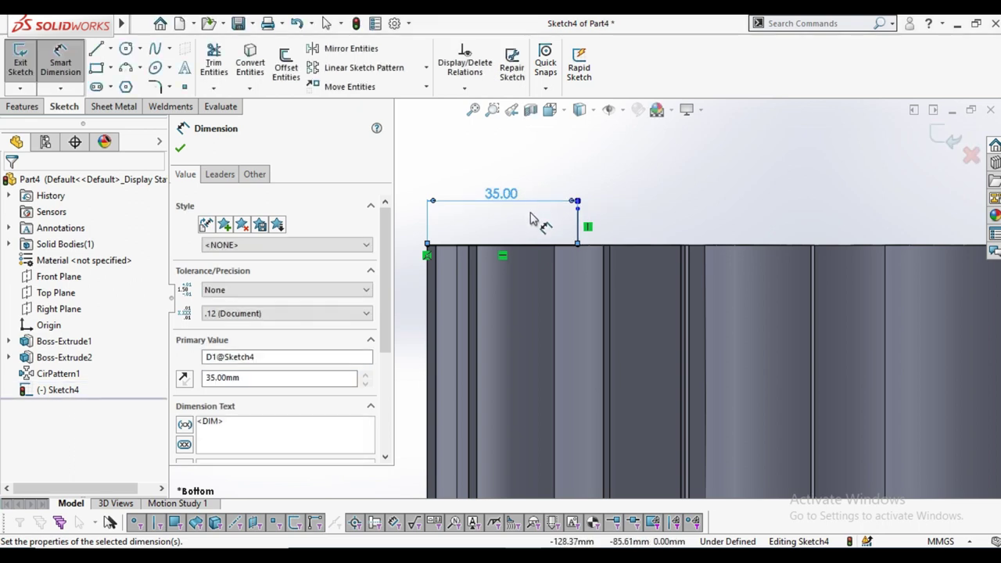
click(580, 233)
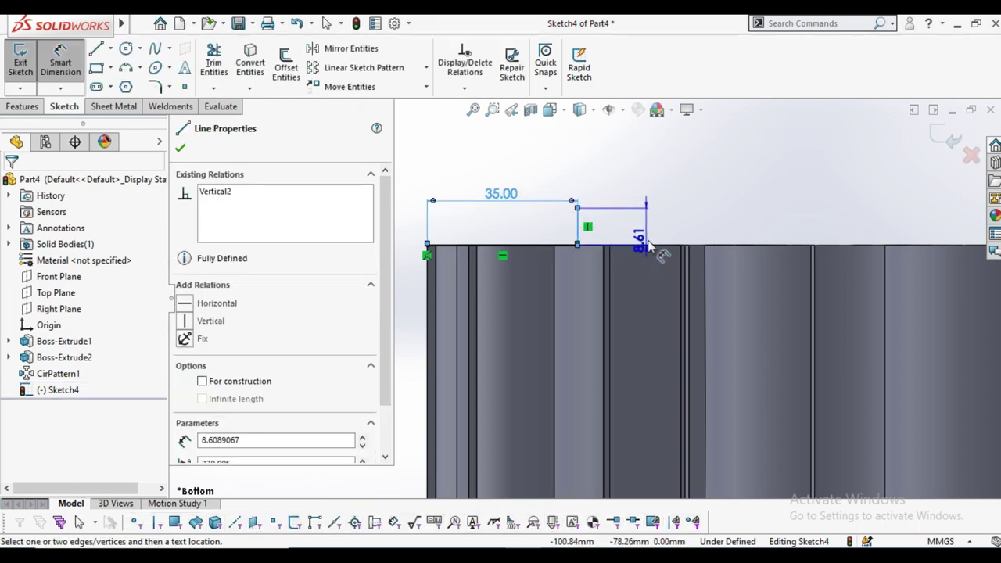
click(648, 244)
text(1)
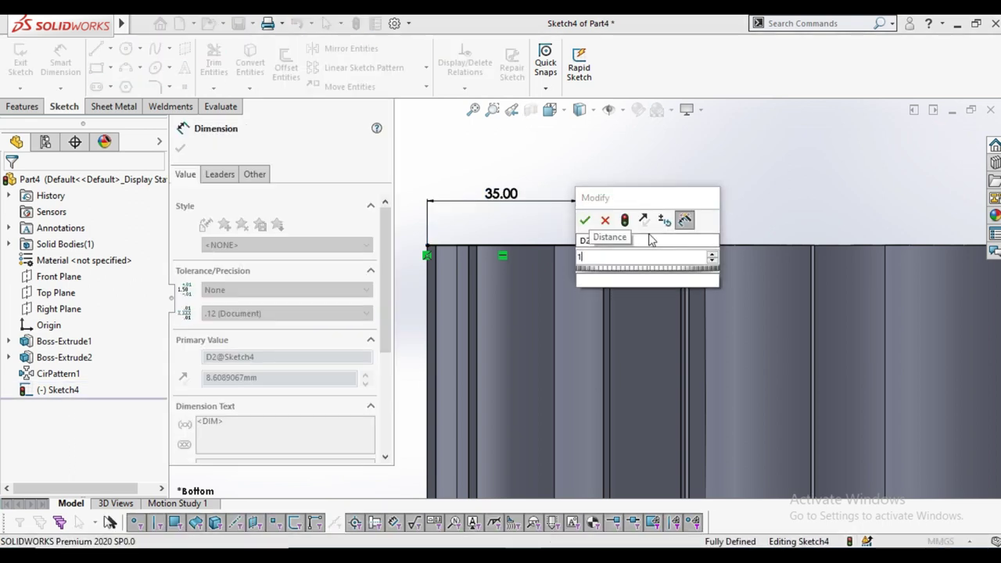
text(0)
key(Return)
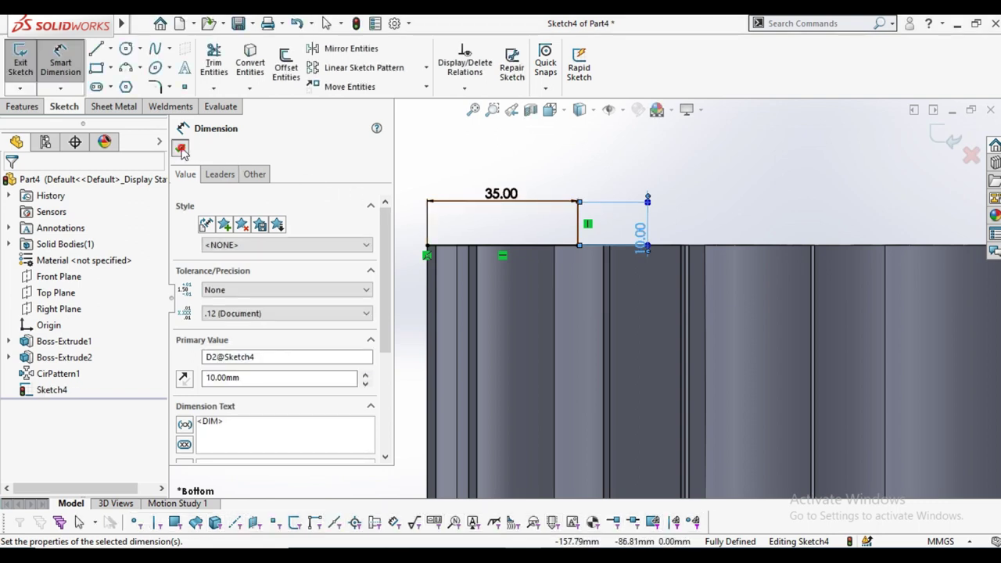
click(180, 148)
Offset the lines 2 mm, close the profile with short lines, and exit the sketch
click(286, 66)
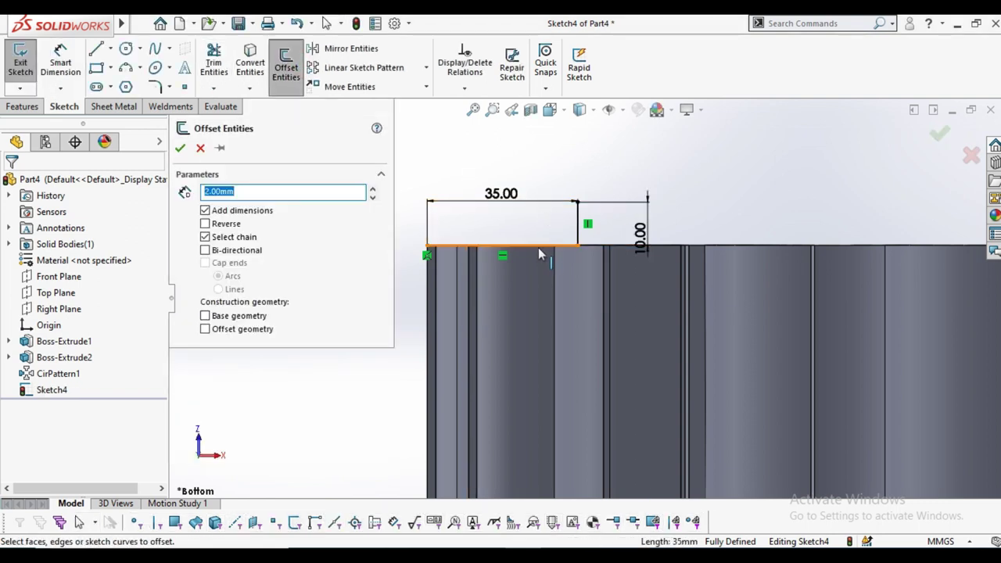
click(539, 248)
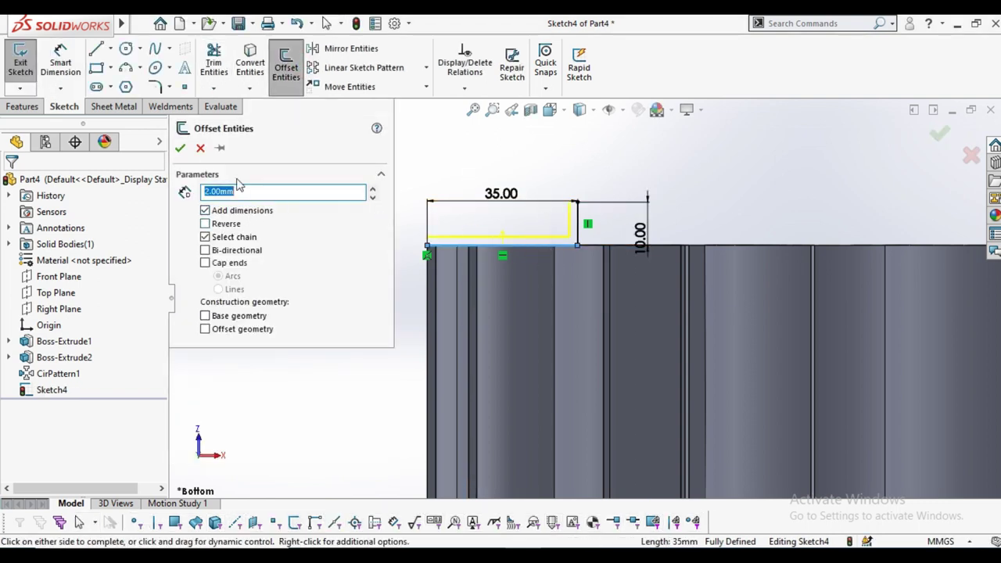
click(180, 149)
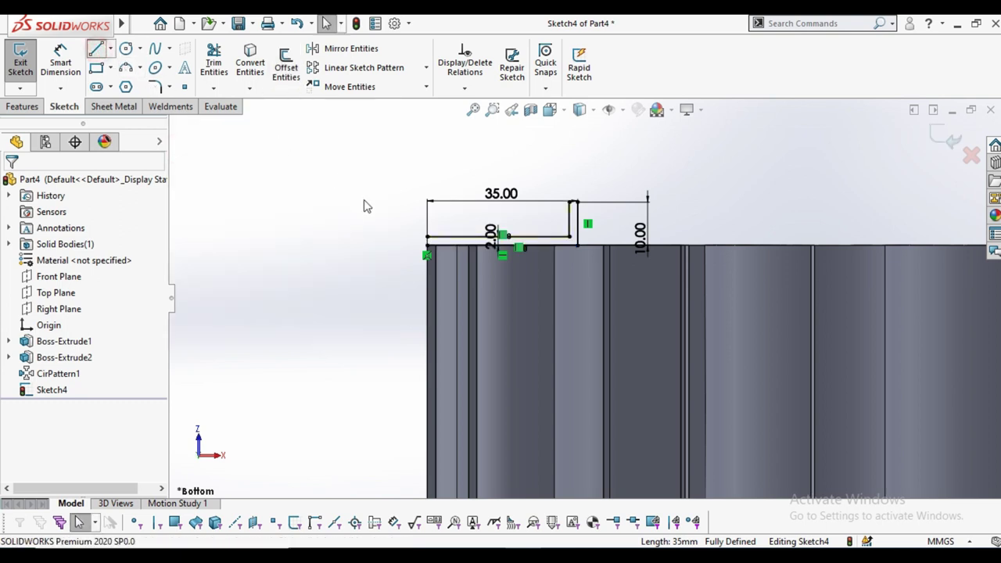
click(428, 237)
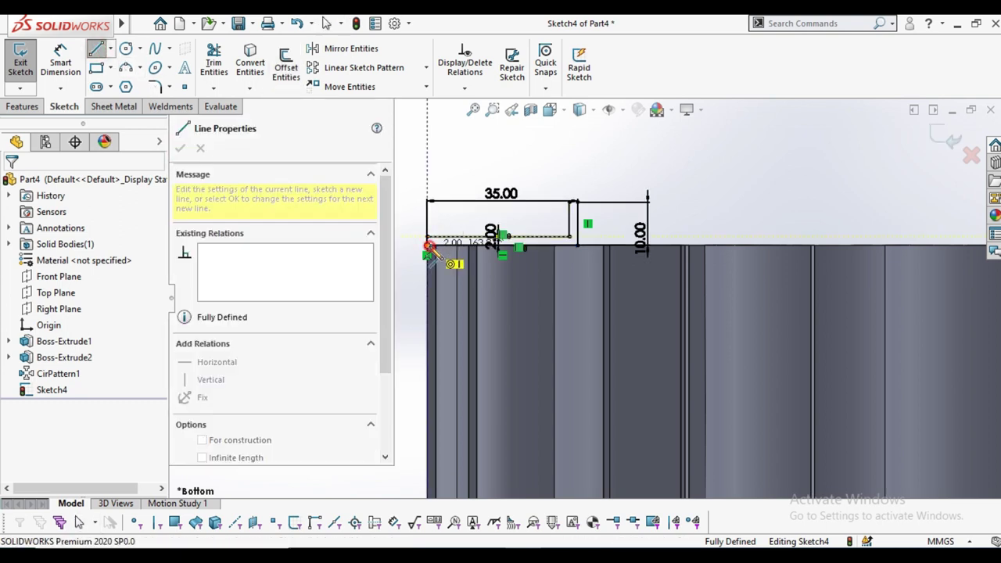
click(427, 203)
click(96, 48)
click(96, 48)
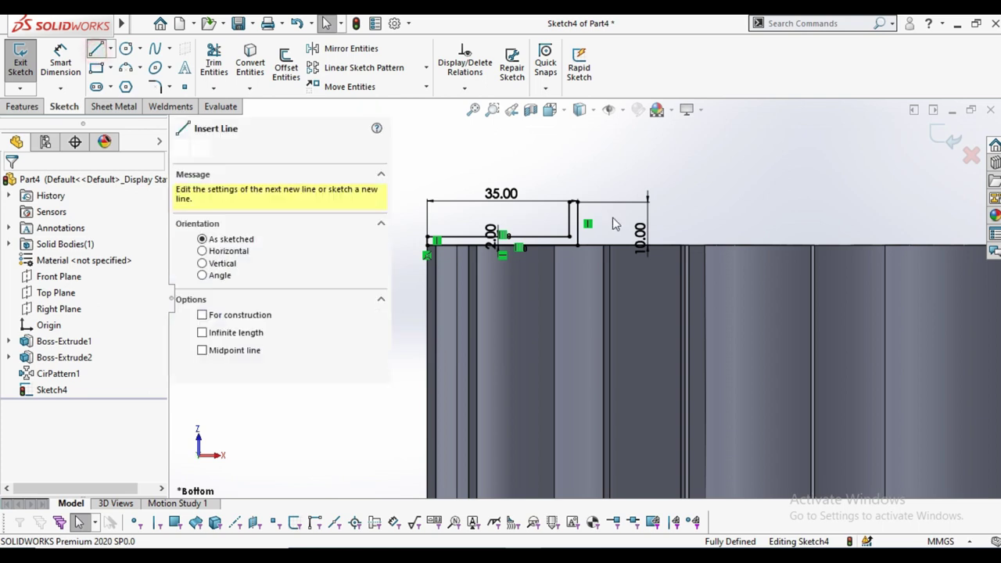
click(578, 202)
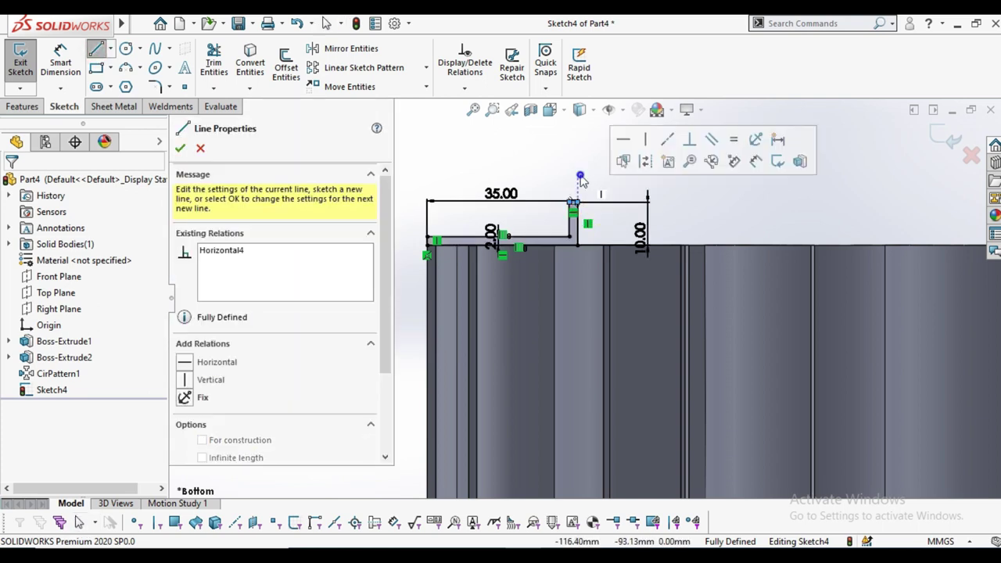
right_click(580, 117)
click(615, 123)
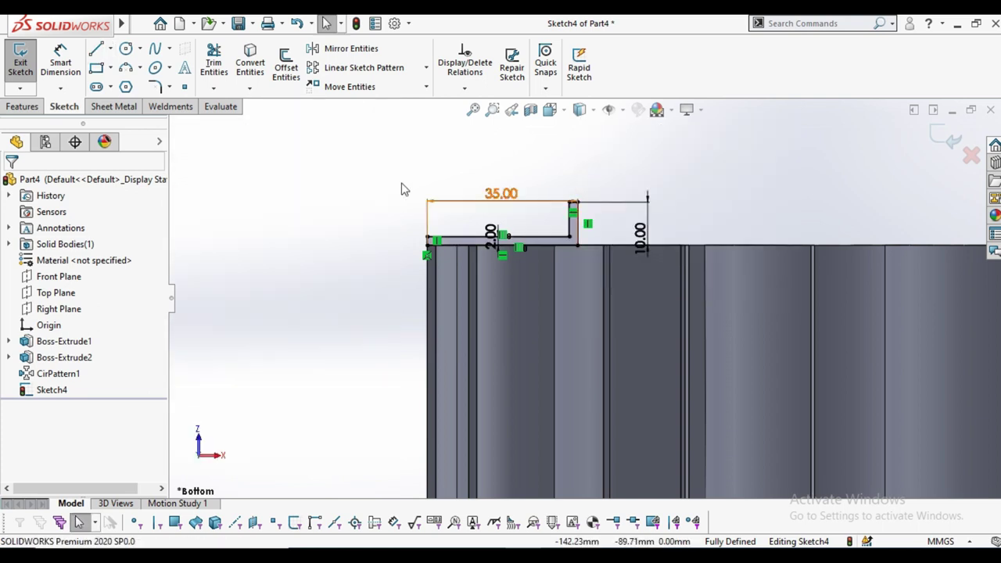
click(20, 72)
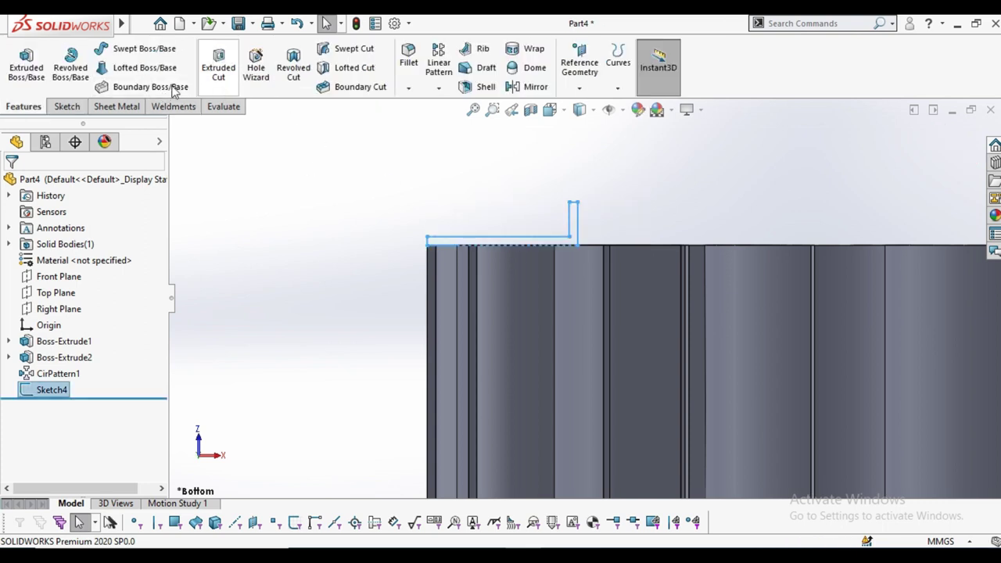
Revolve Sketch4 a full 360° about the vertical centerline Line1@Sketch4
click(73, 83)
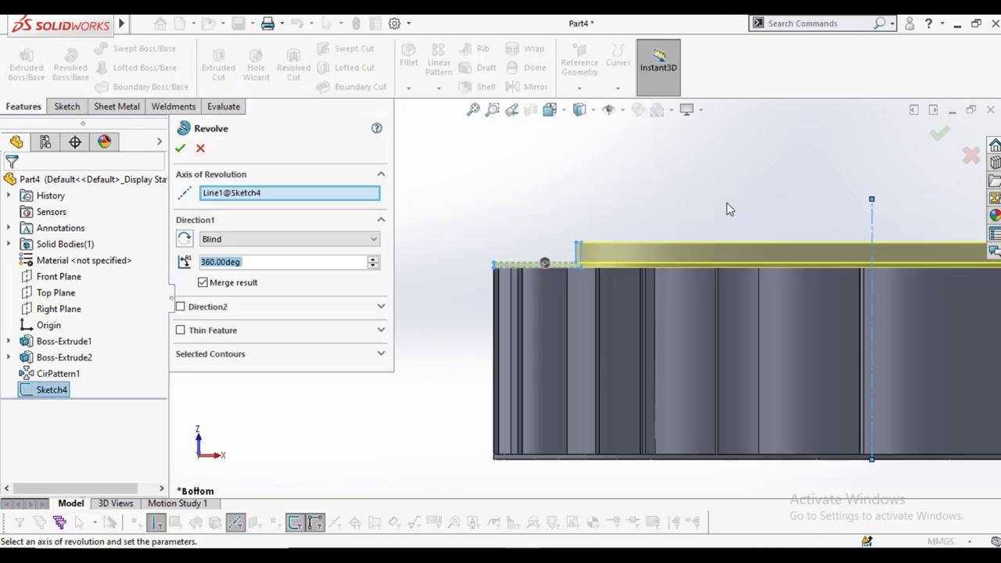
middle_drag(704, 179, 743, 248)
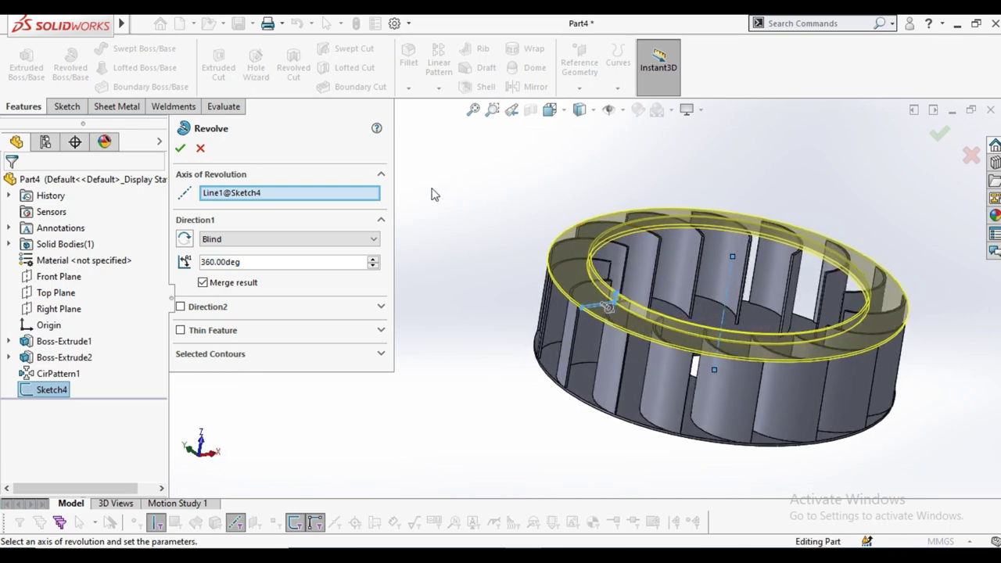
right_click(291, 197)
click(323, 223)
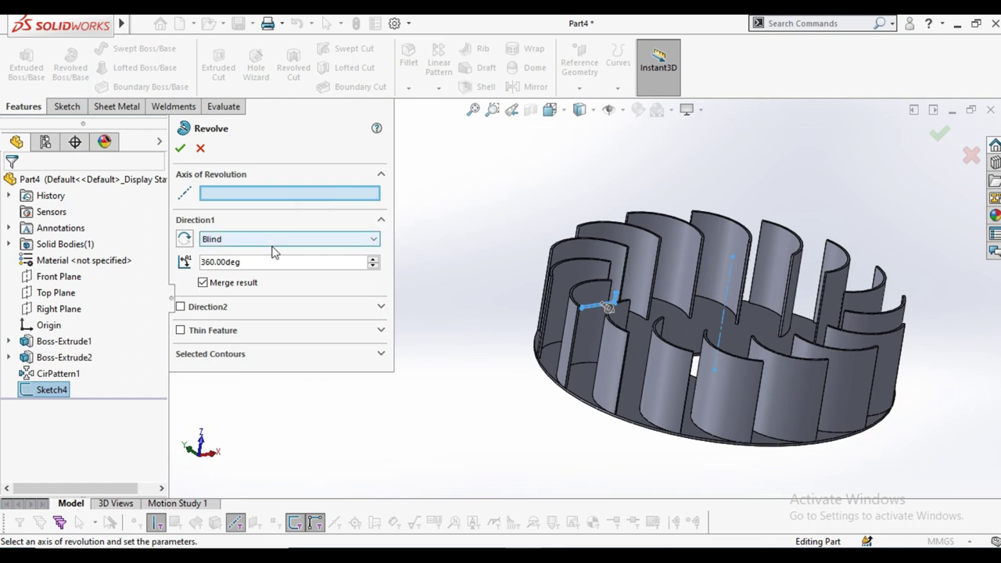
click(728, 295)
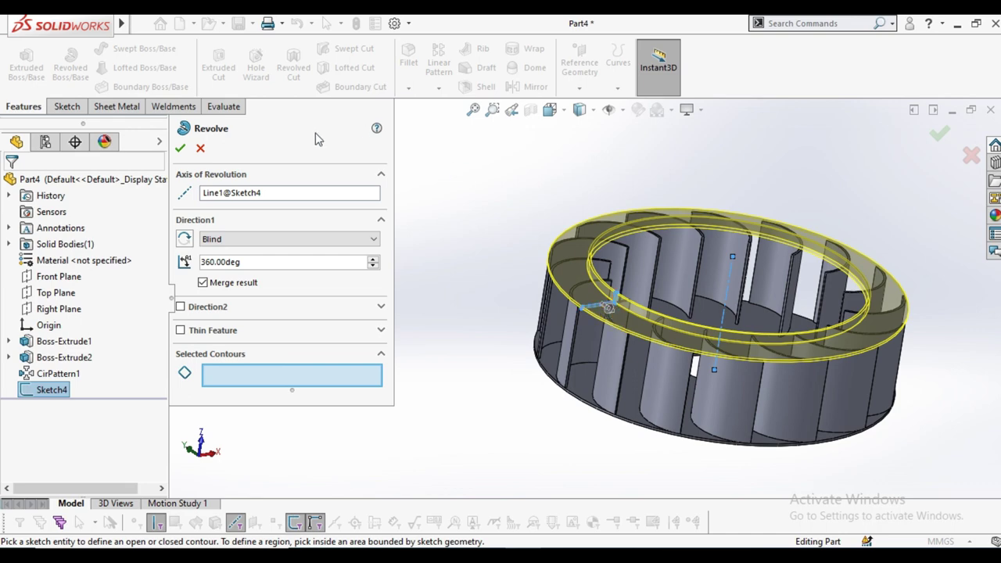
click(182, 148)
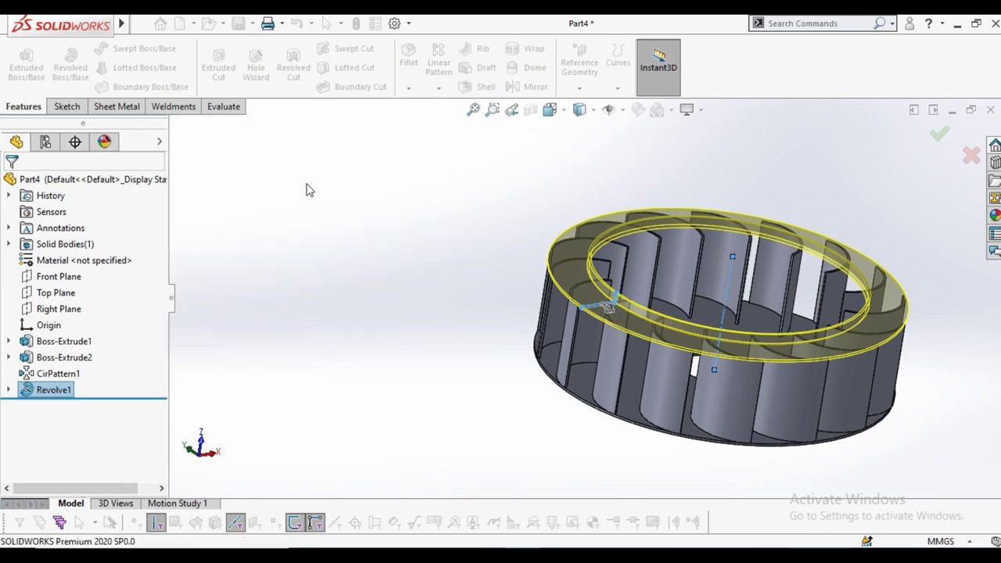
Fillet the top edge of one blade near the shroud ring with a 10 mm radius
mouse_move(496, 239)
middle_down()
mouse_move(554, 247)
mouse_move(528, 156)
mouse_move(632, 141)
mouse_move(753, 415)
mouse_move(693, 463)
mouse_move(644, 454)
mouse_move(647, 441)
mouse_move(798, 208)
mouse_move(811, 219)
middle_up()
scroll(597, 252, up, 5)
scroll(597, 252, up, 5)
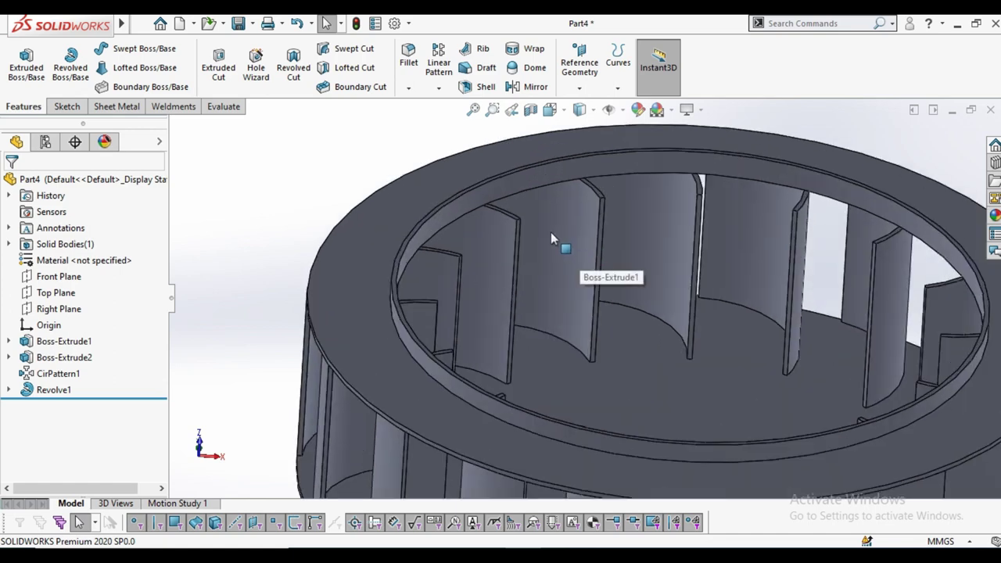
scroll(550, 232, up, 3)
click(408, 57)
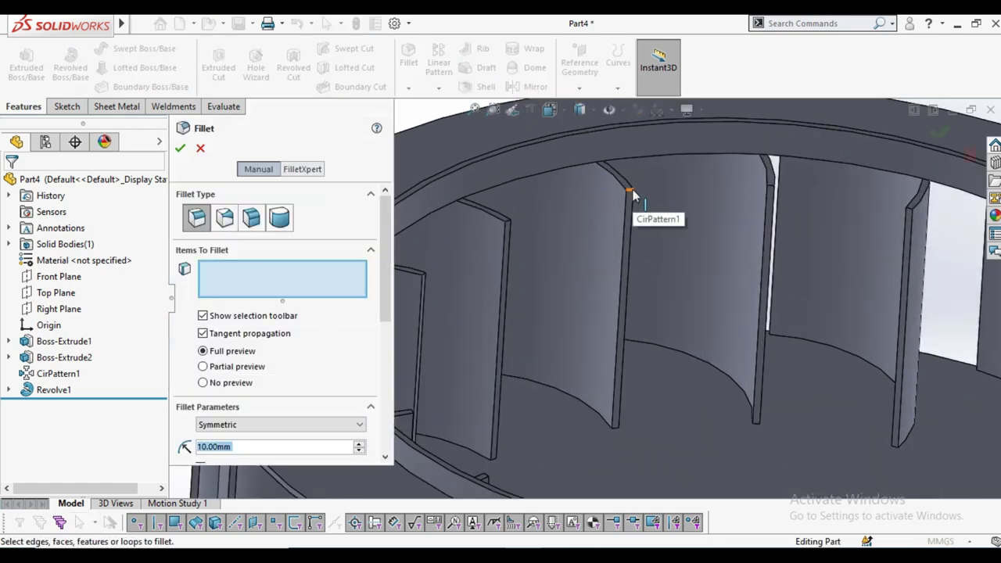
click(632, 190)
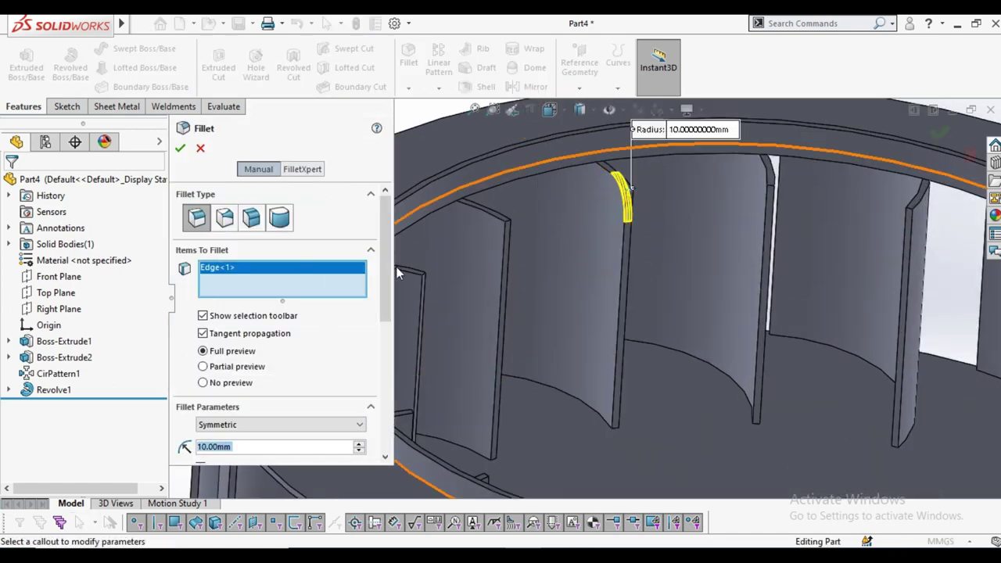
scroll(566, 254, down, 3)
scroll(556, 197, up, 2)
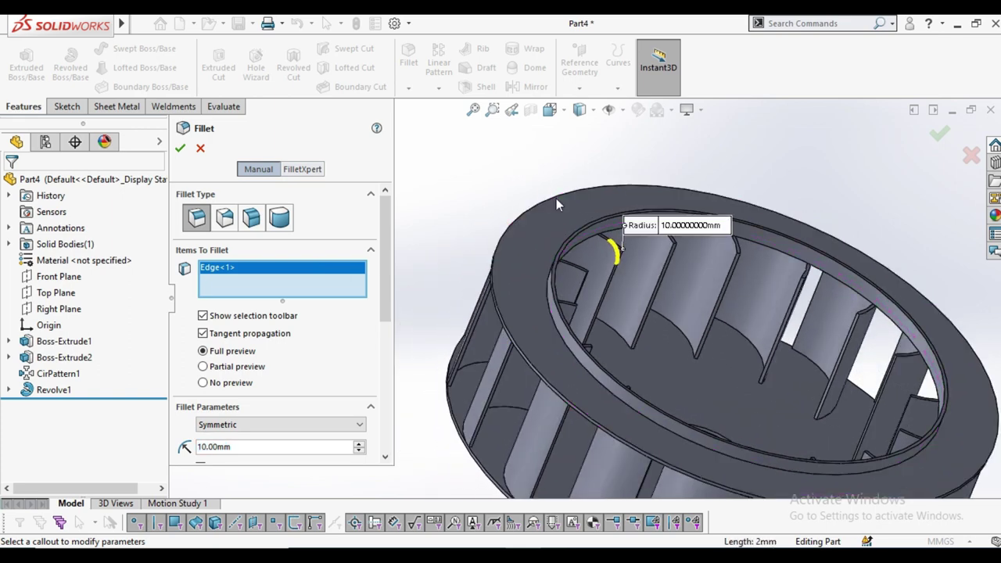
scroll(601, 264, up, 2)
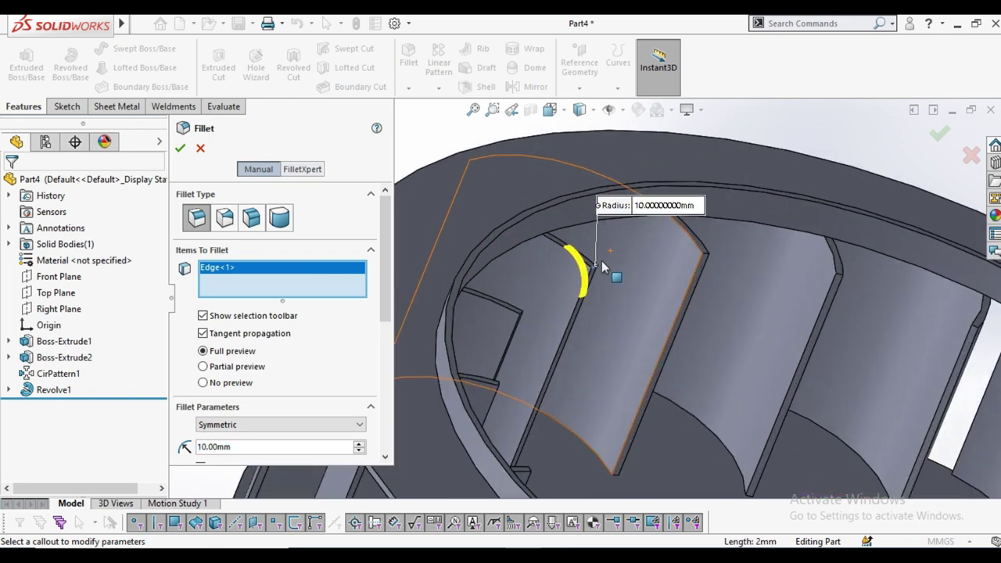
click(180, 150)
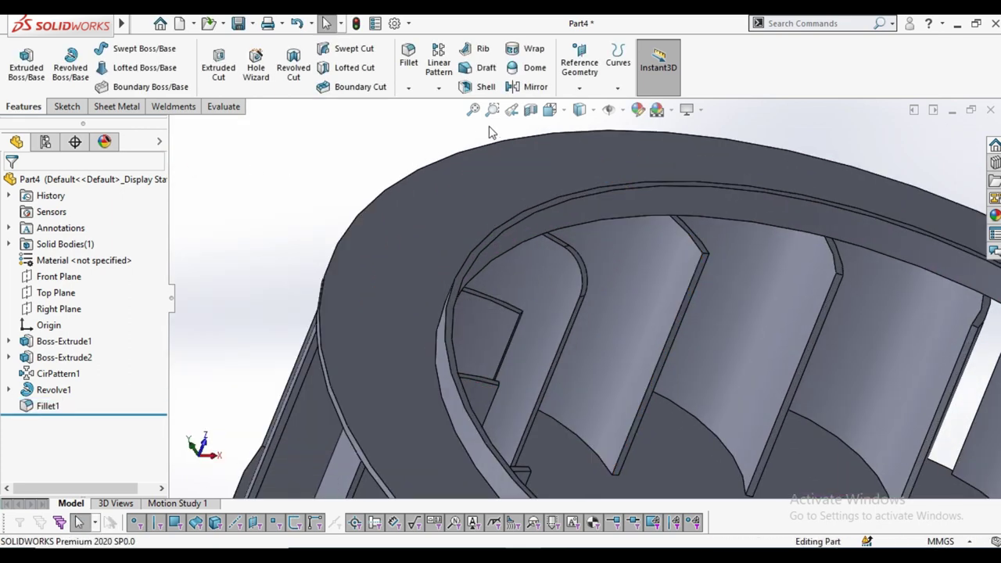
click(439, 88)
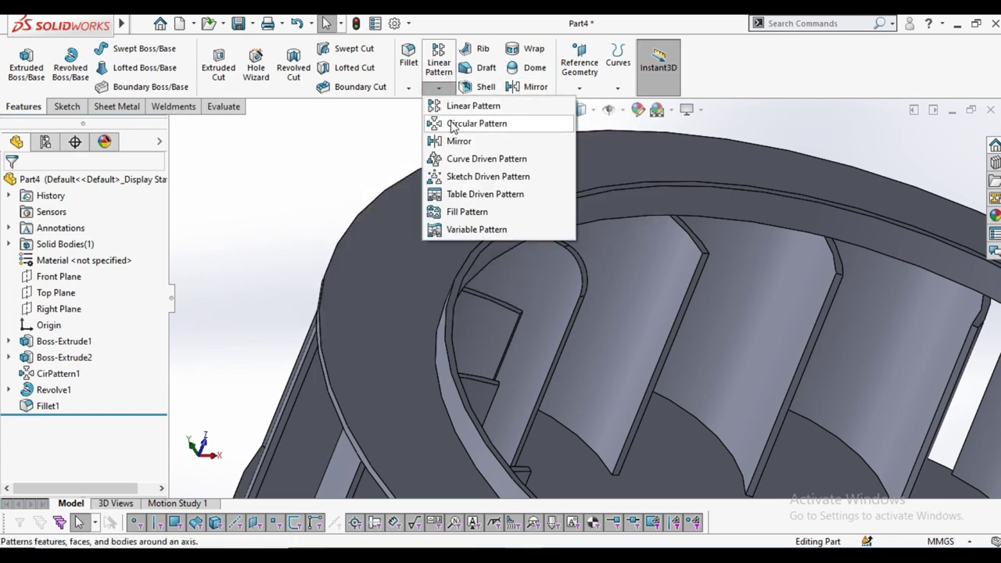
Circular-pattern Fillet1 about the rim edge: 16 equal instances over 360°
click(452, 125)
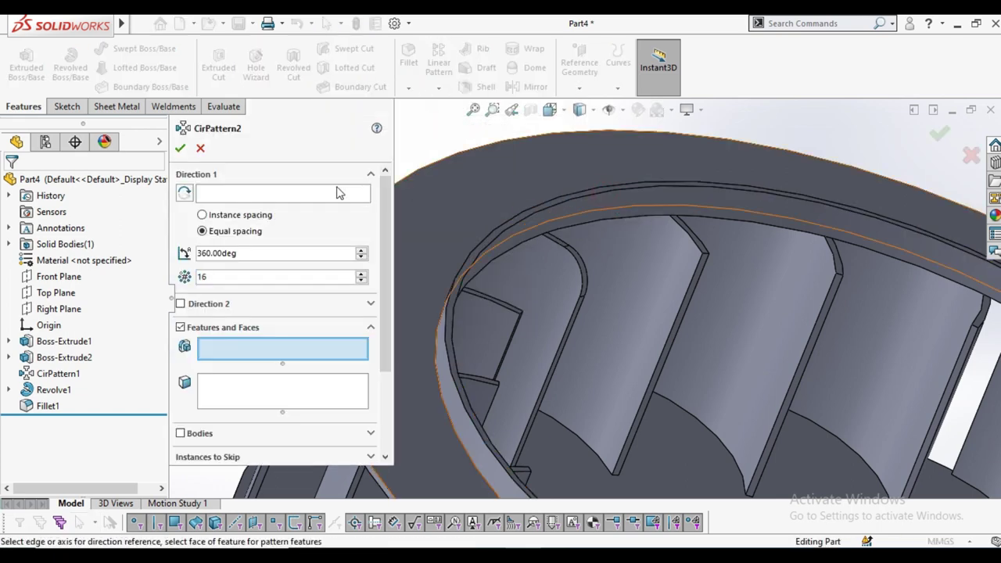
click(339, 194)
click(603, 189)
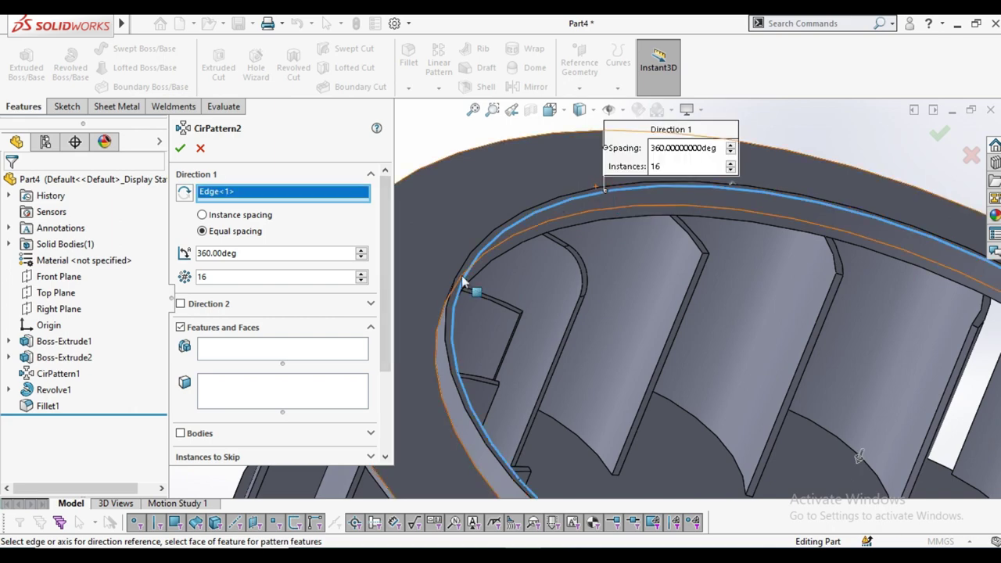
click(262, 350)
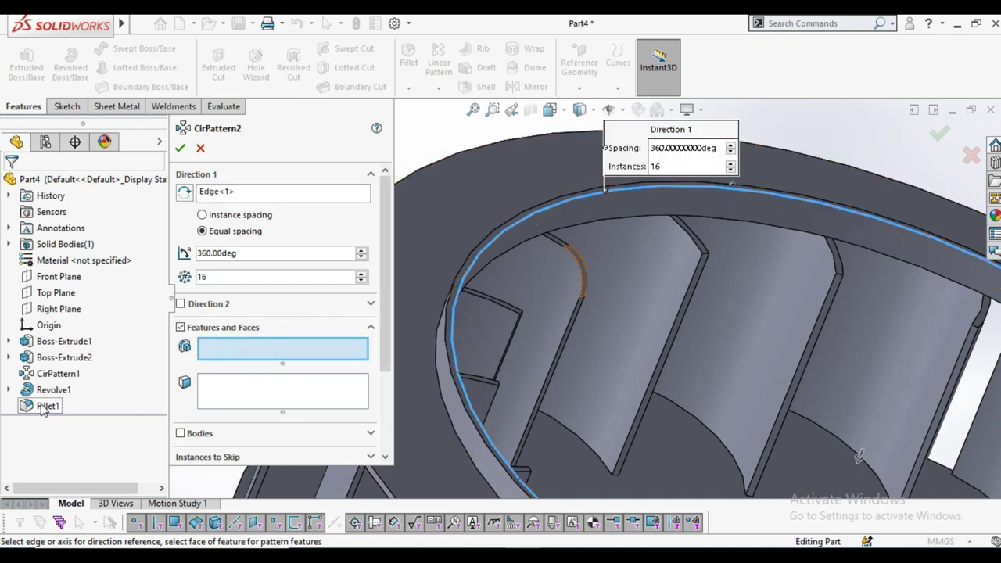
click(45, 406)
click(187, 141)
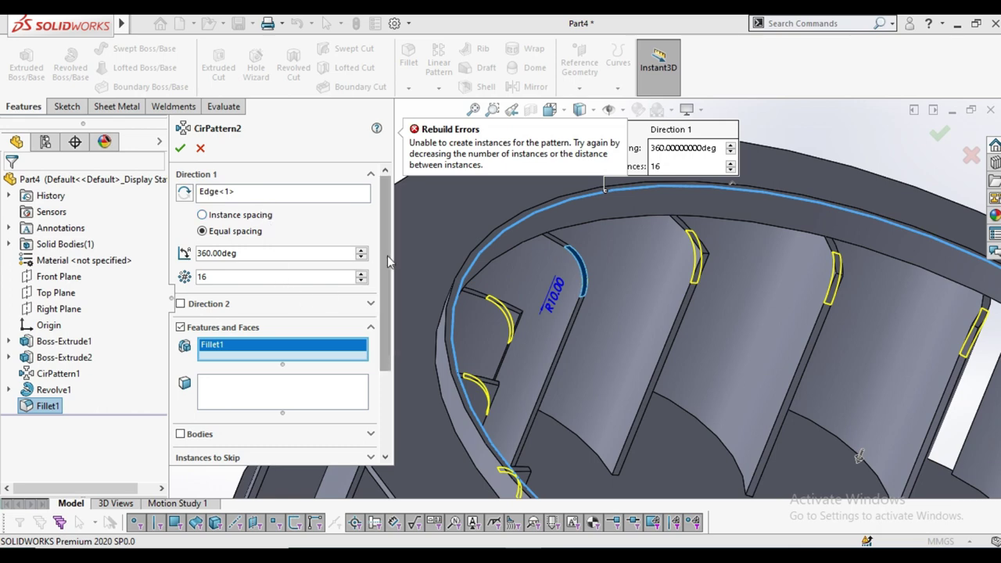
scroll(265, 329, down, 2)
scroll(258, 336, down, 2)
scroll(252, 348, down, 2)
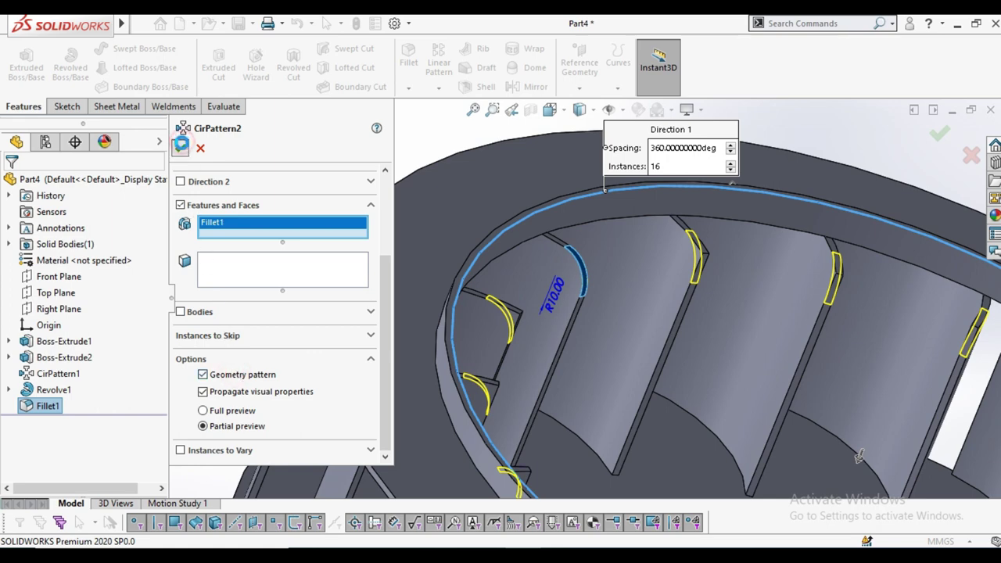
click(181, 145)
Orbit and zoom around the finished impeller, then select its front face
scroll(376, 247, up, 3)
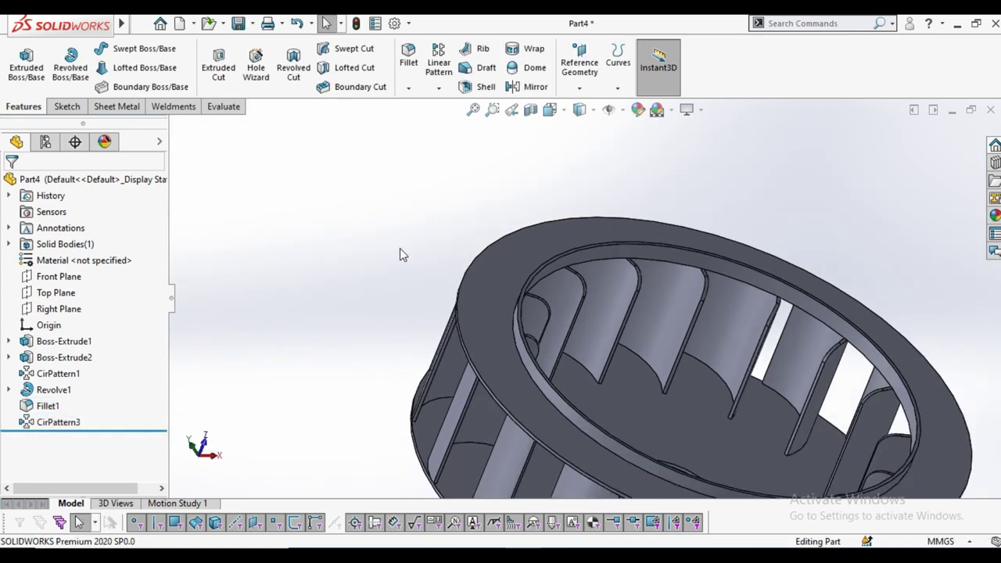
mouse_move(400, 255)
middle_down()
mouse_move(451, 273)
mouse_move(407, 305)
mouse_move(430, 226)
mouse_move(493, 327)
middle_up()
scroll(603, 331, up, 3)
middle_drag(603, 331, 552, 427)
scroll(604, 342, down, 4)
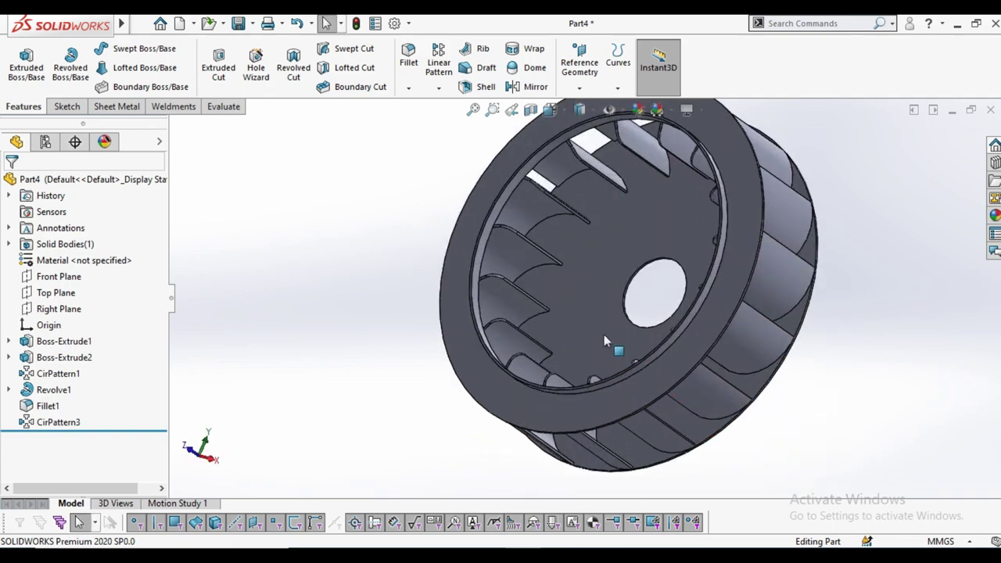
mouse_move(605, 338)
middle_down()
mouse_move(636, 273)
mouse_move(726, 345)
mouse_move(700, 361)
middle_up()
scroll(699, 361, up, 3)
scroll(587, 298, up, 2)
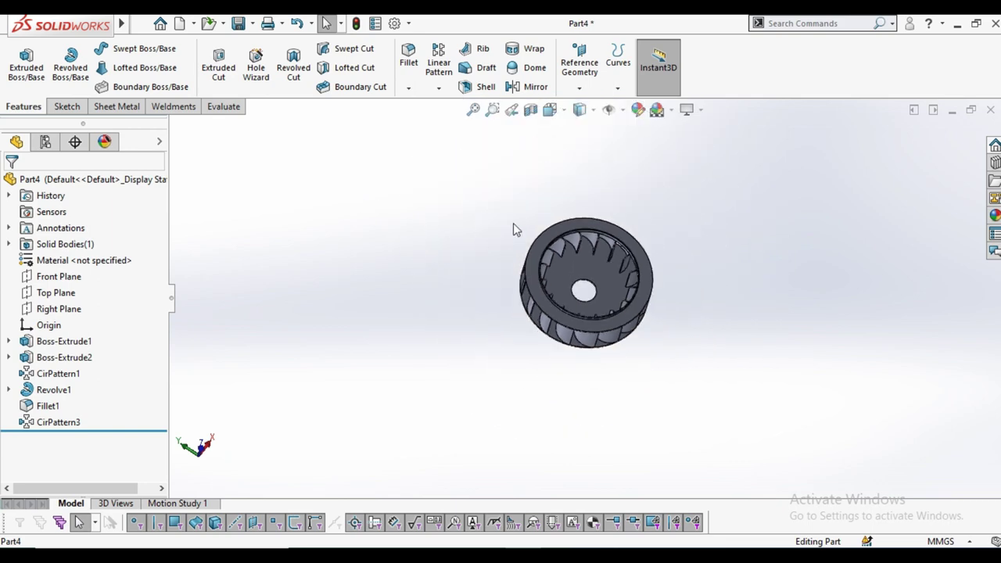
middle_drag(513, 223, 474, 208)
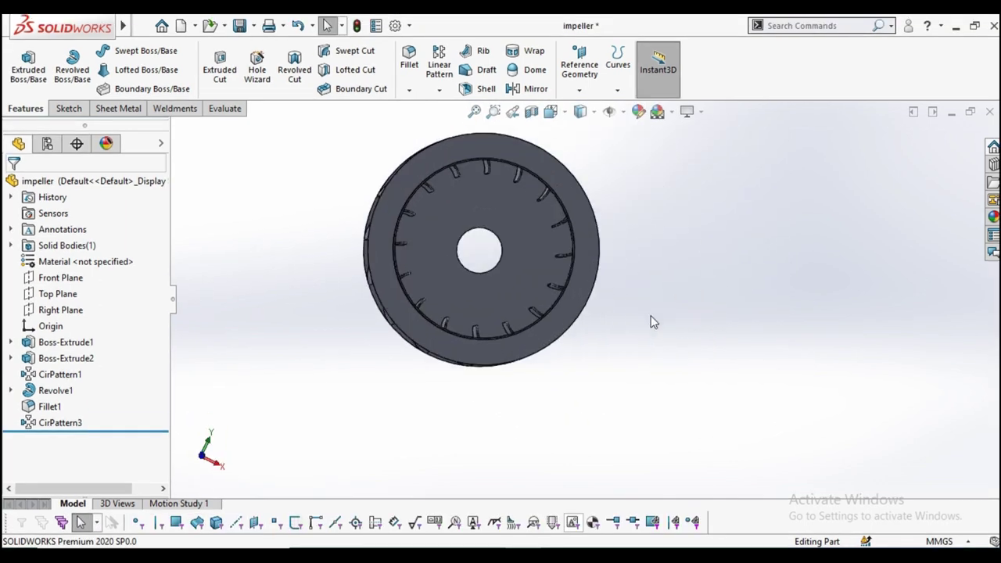
mouse_move(650, 315)
middle_down()
mouse_move(610, 204)
mouse_move(648, 280)
middle_up()
click(536, 217)
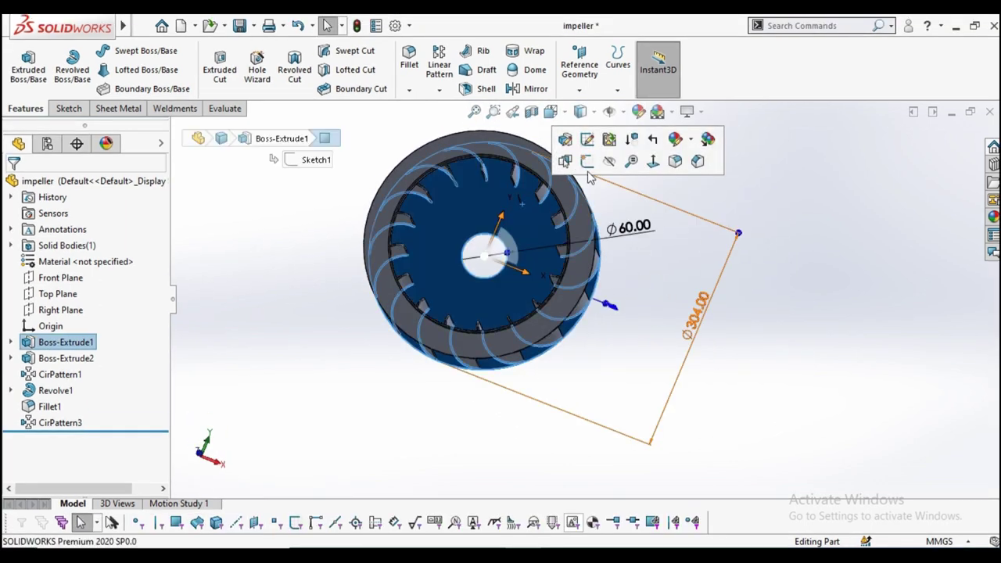
Start a sketch on the front face, viewed face-on, with a circle centred on the origin
click(588, 162)
click(581, 111)
click(631, 190)
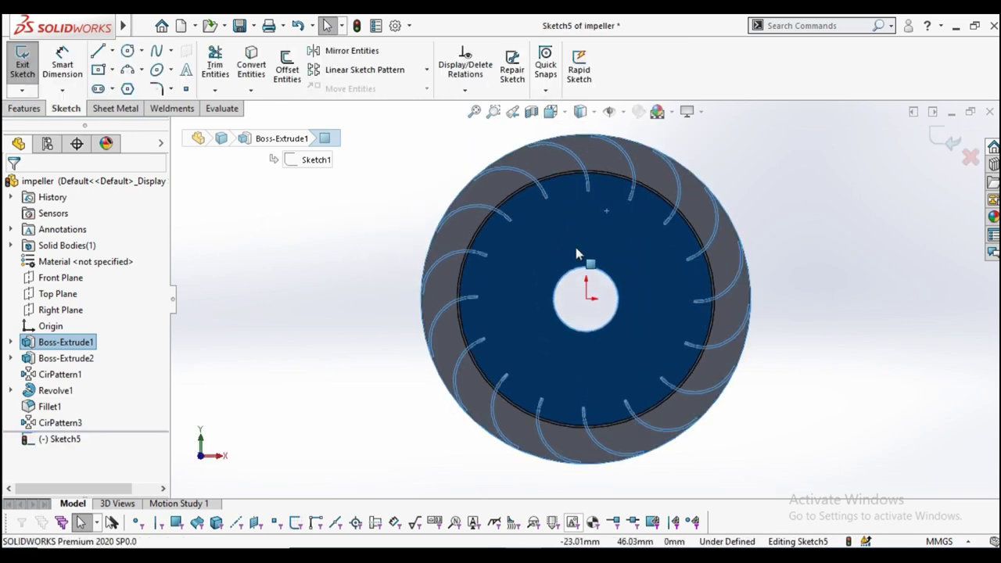
click(377, 214)
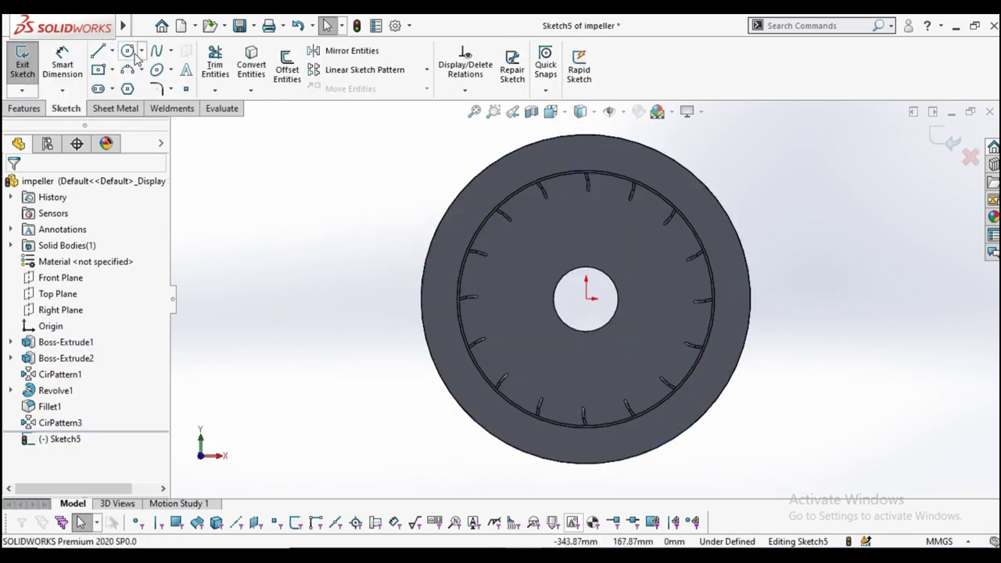
click(140, 51)
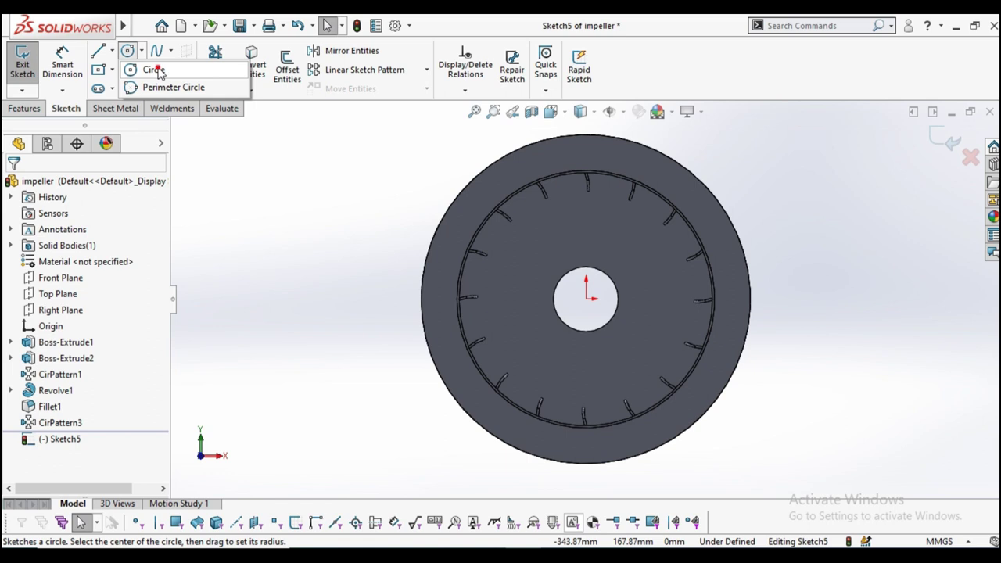
click(154, 70)
click(587, 299)
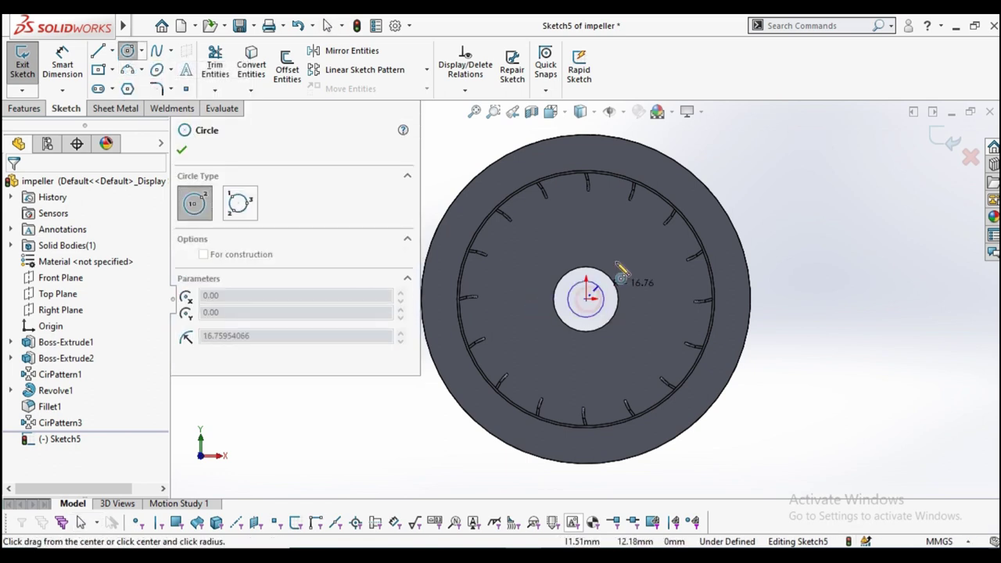
click(650, 258)
click(181, 153)
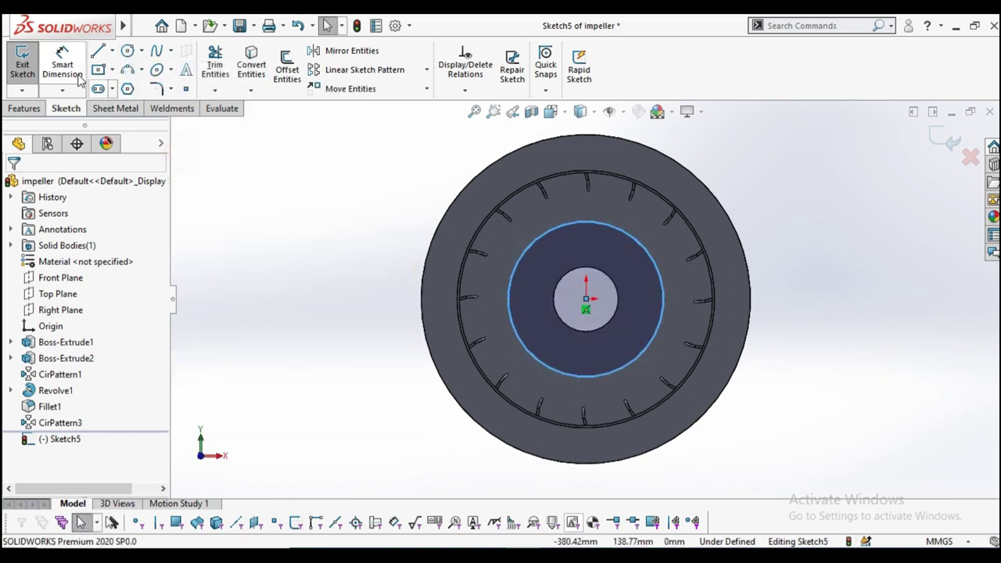
Give that circle a 7 in (177.80 mm) diameter and make it construction geometry
click(62, 66)
click(633, 237)
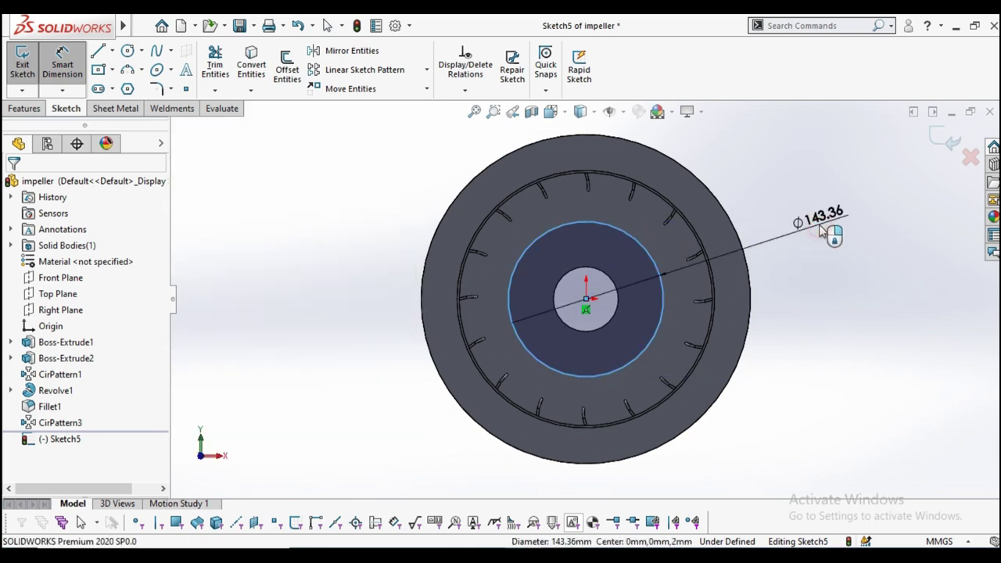
click(819, 235)
text(7)
click(916, 312)
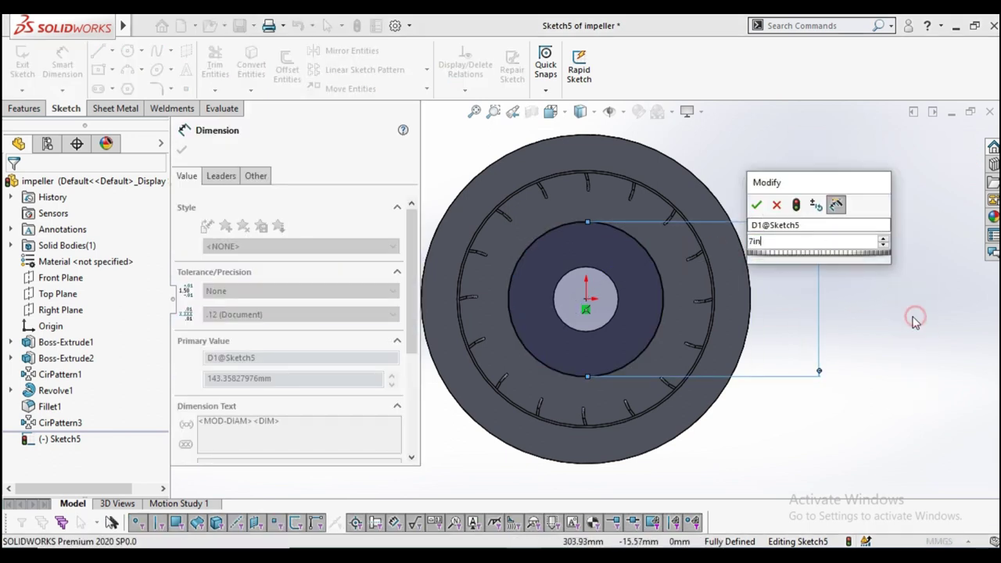
key(Return)
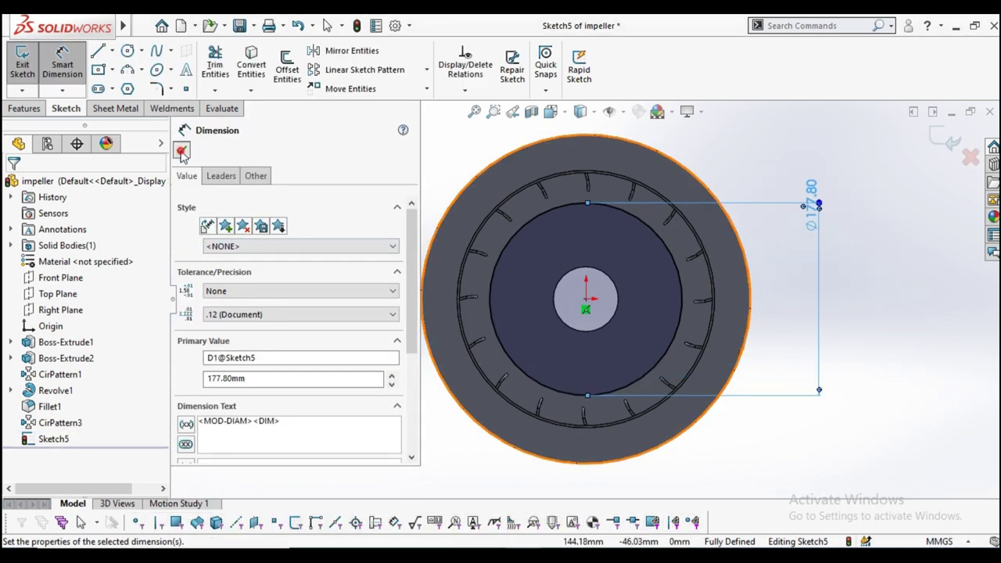
click(182, 152)
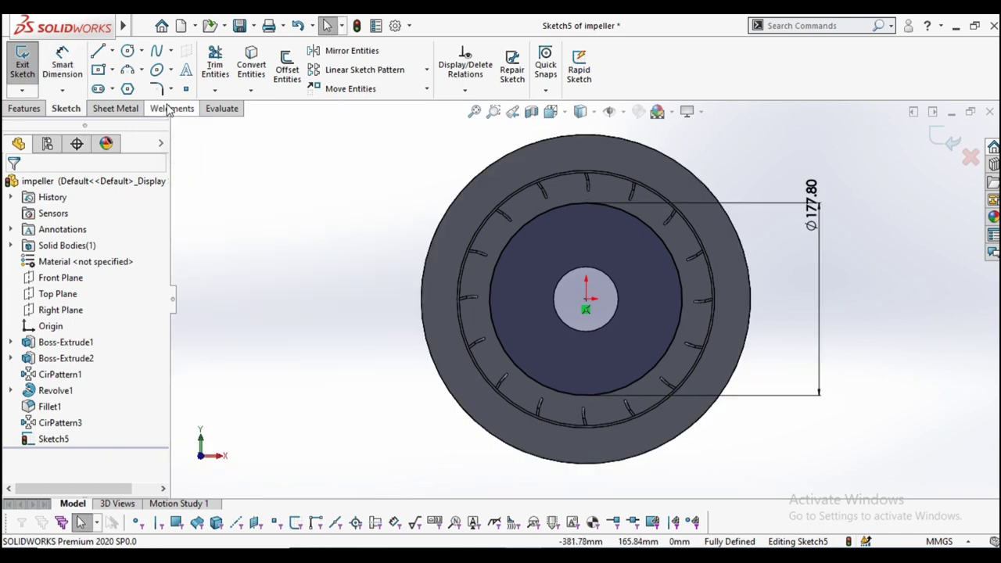
click(538, 224)
click(217, 346)
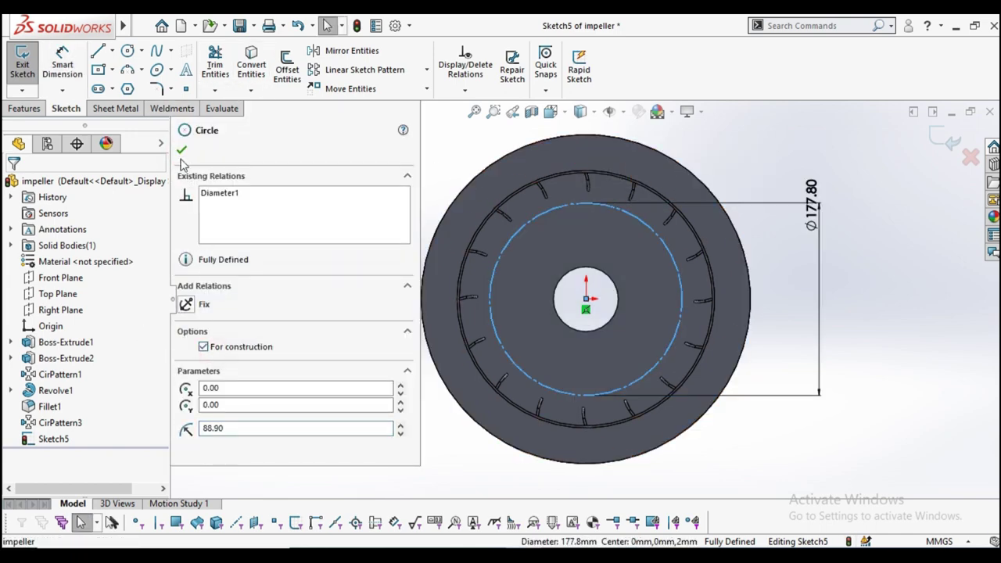
click(177, 152)
Draw a Ø10 mm circle centred on the construction circle and exit the sketch
click(127, 50)
scroll(583, 188, down, 4)
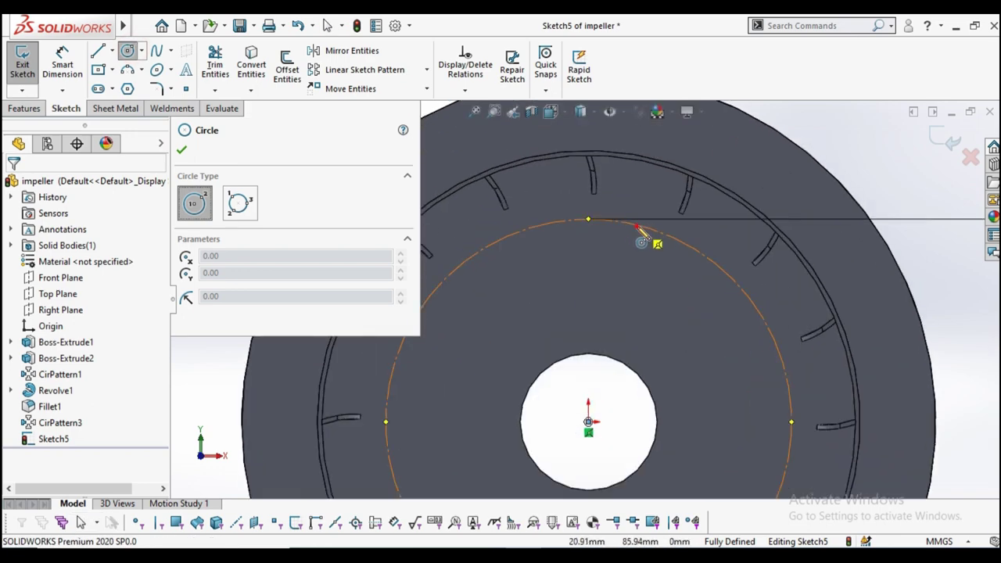
click(636, 226)
click(648, 249)
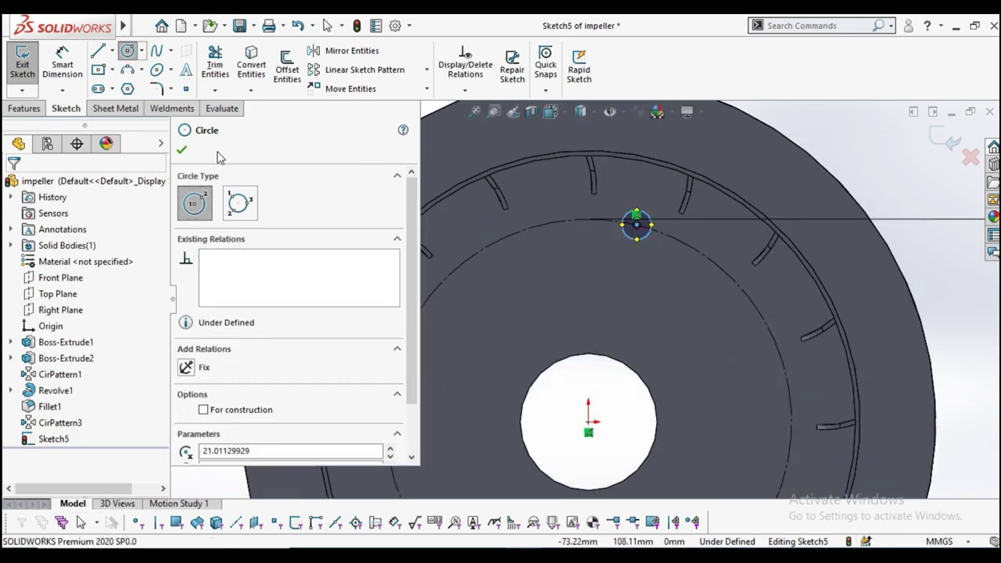
click(181, 152)
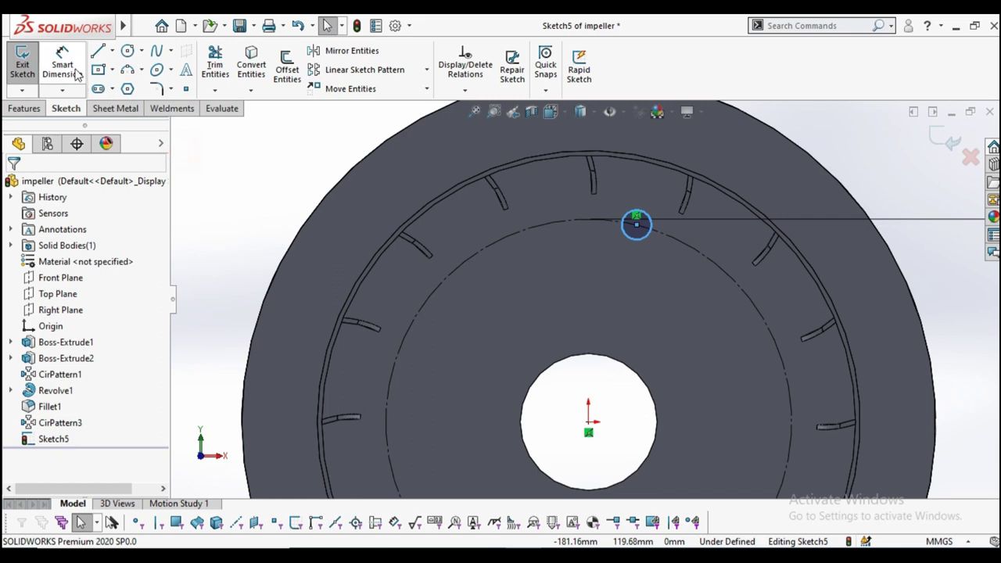
click(648, 222)
click(870, 157)
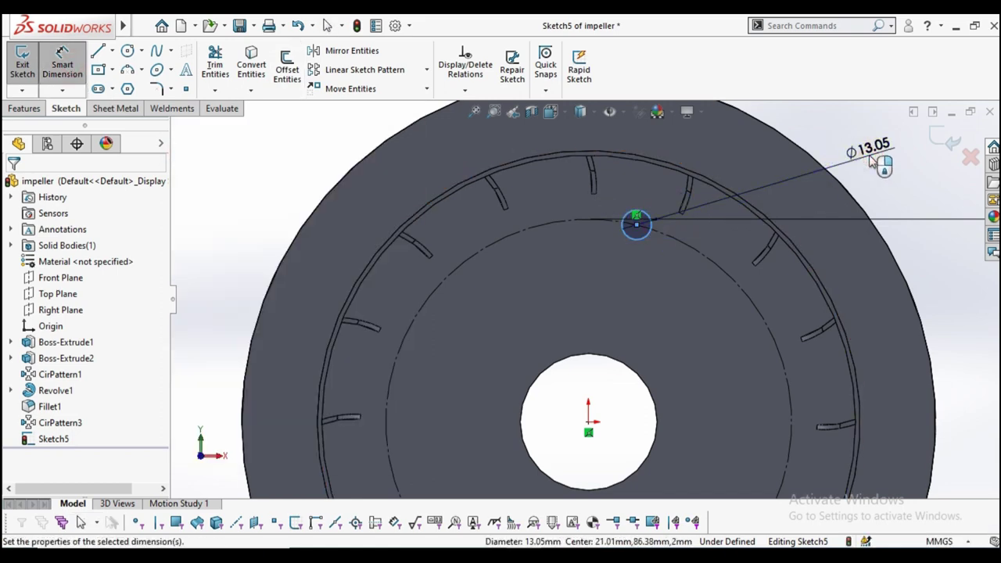
text(10)
key(Return)
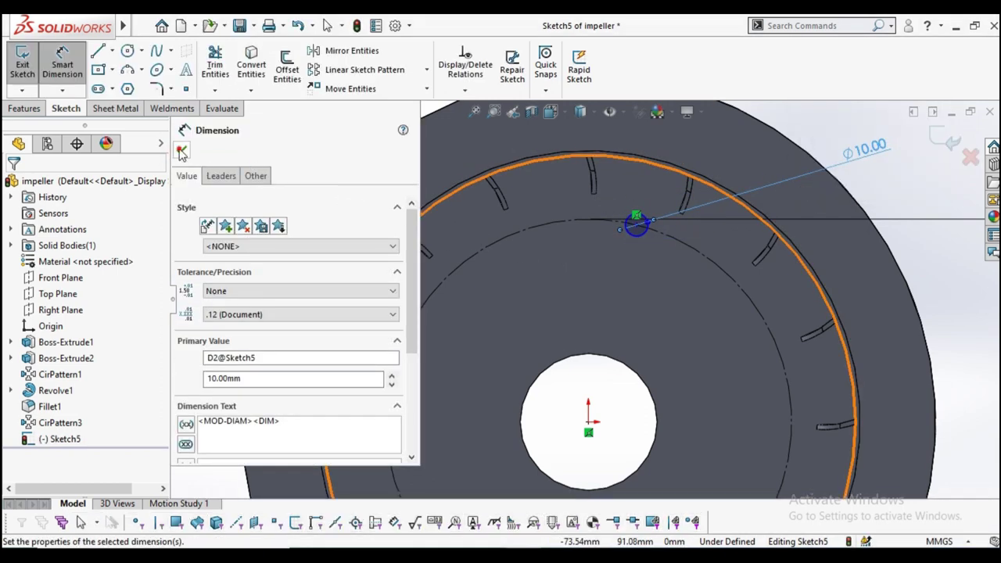
click(182, 152)
click(26, 108)
Extrude-cut the Ø10 hole, then circular-pattern Cut-Extrude1 into 8 equally spaced holes about the bore edge
click(214, 78)
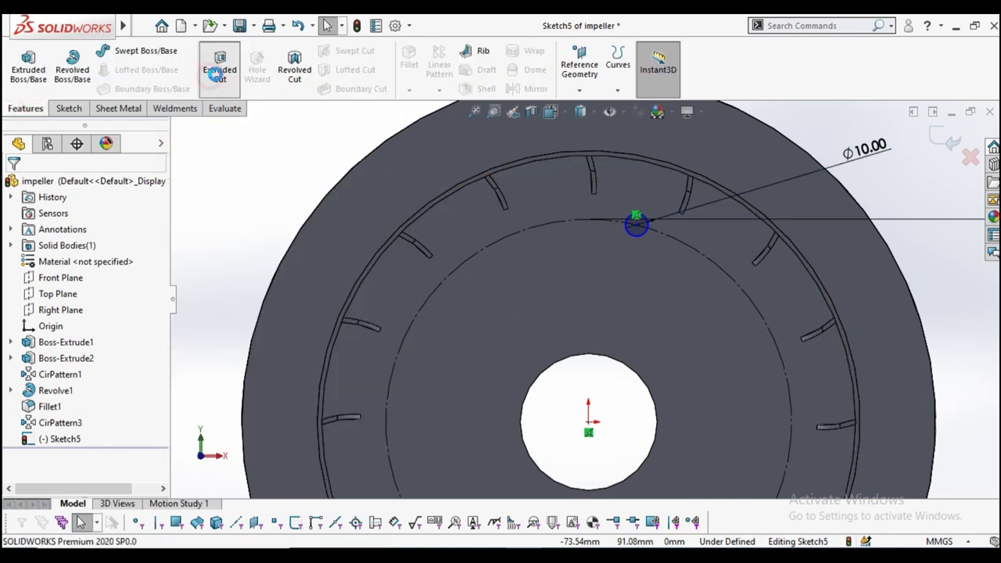
click(182, 152)
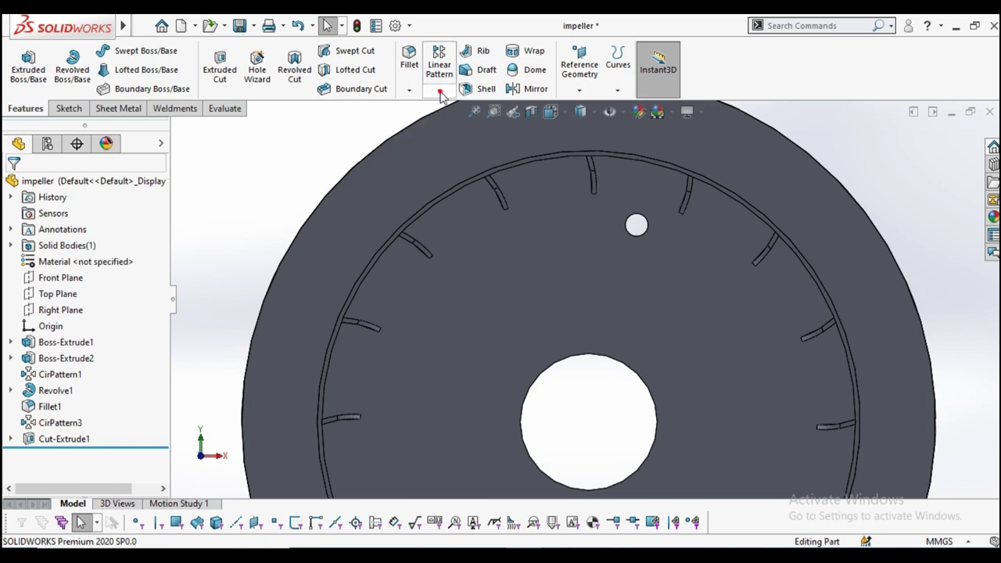
click(440, 90)
click(469, 123)
scroll(618, 195, up, 4)
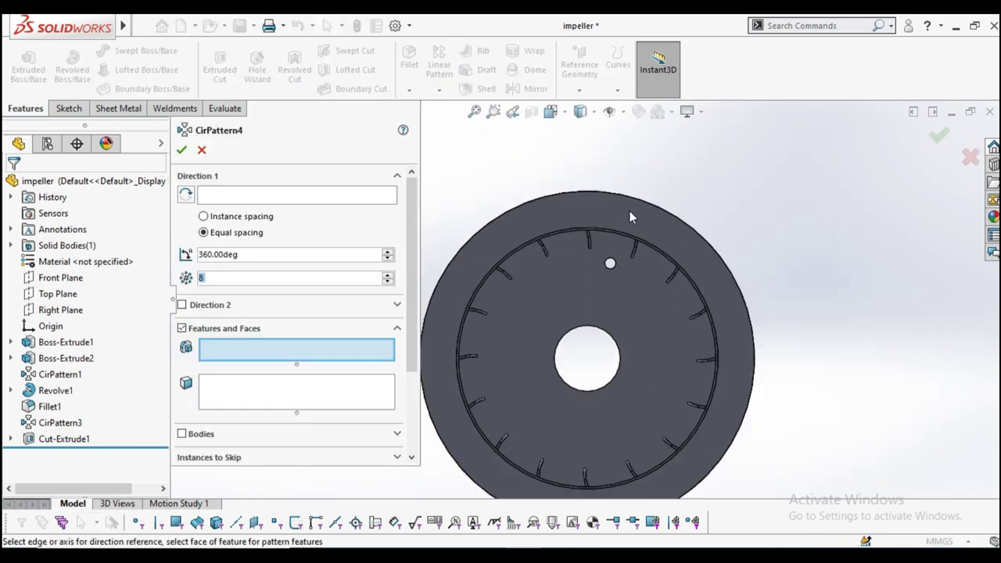
click(340, 196)
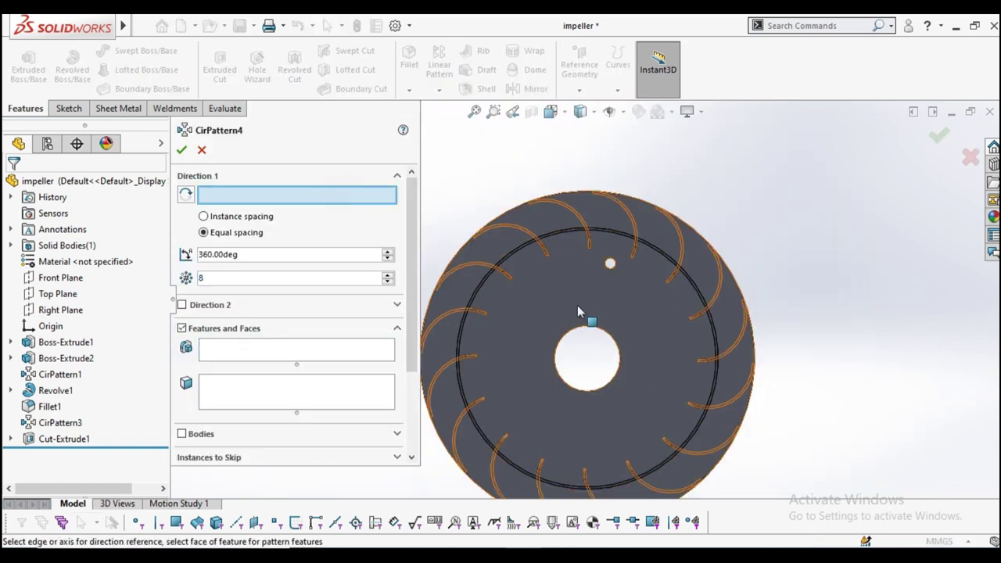
click(587, 328)
click(280, 347)
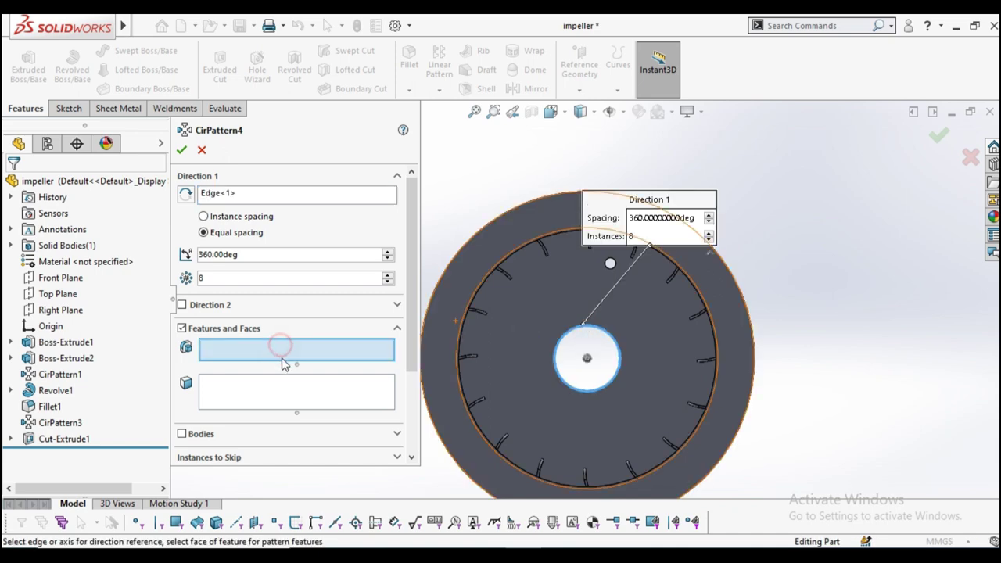
click(79, 439)
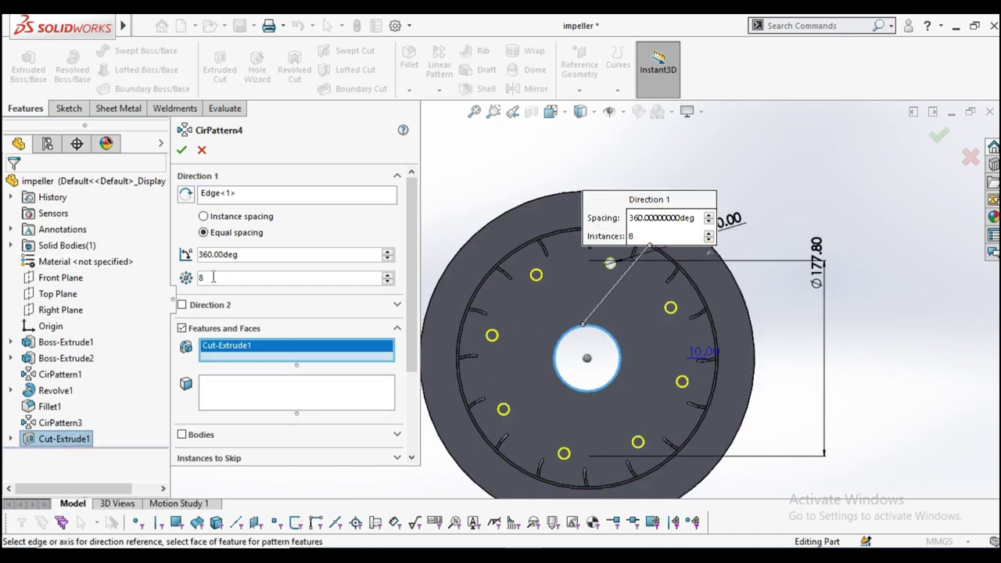
click(182, 152)
click(329, 209)
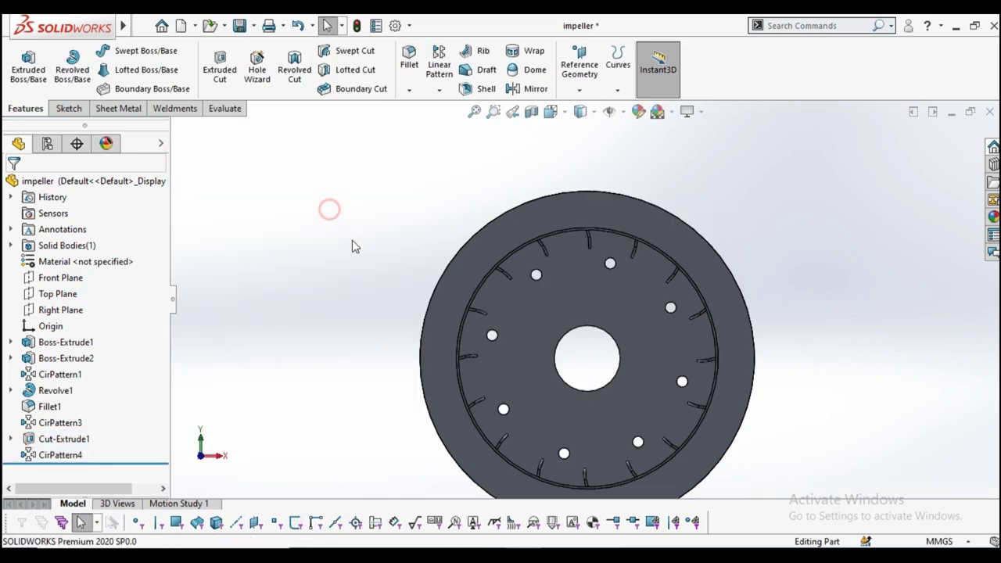
Save the impeller part, then start a sketch on Part5's Front Plane
click(253, 26)
click(263, 47)
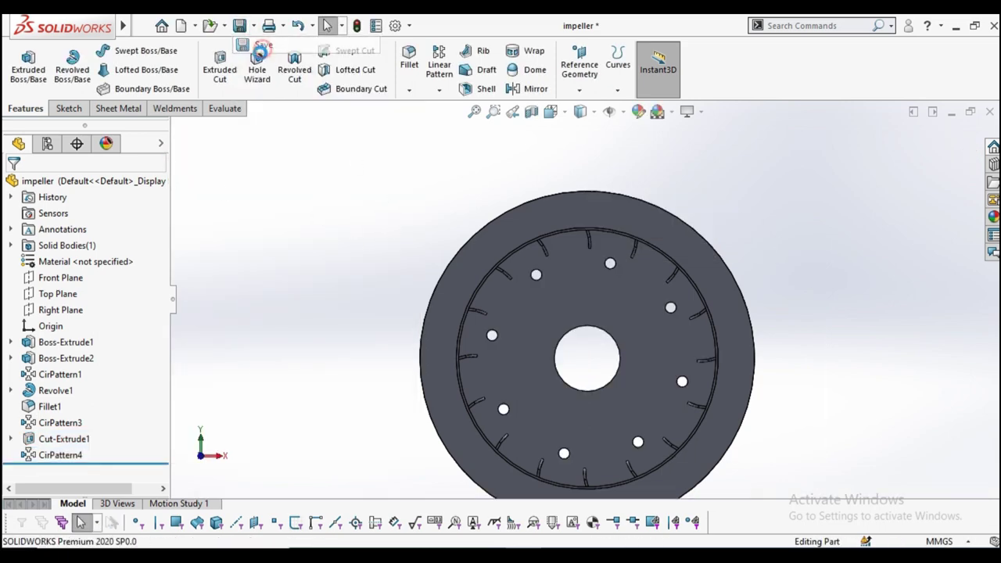
click(69, 238)
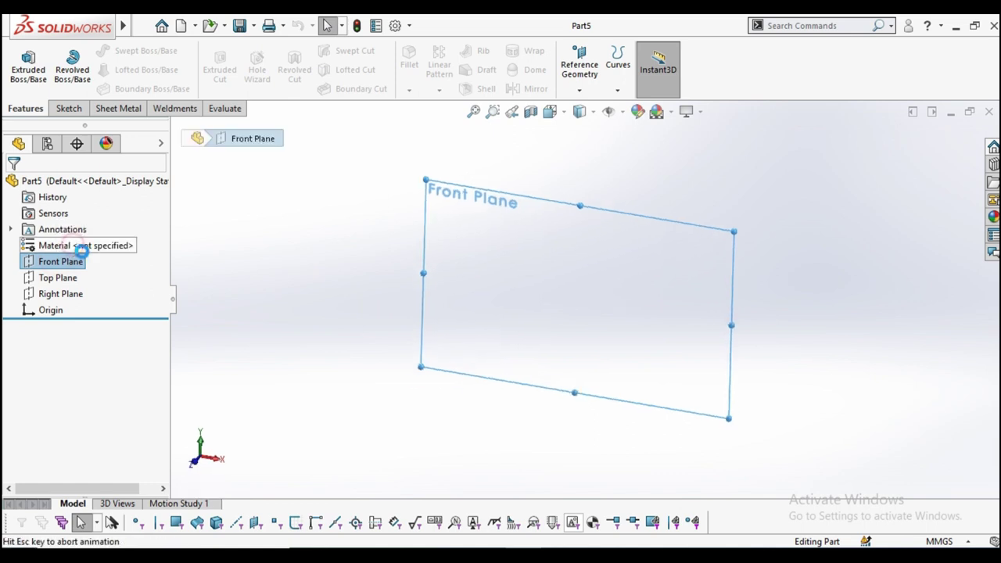
Draw a circle at the origin and dimension it to 8 in (203.20 mm) diameter
click(130, 53)
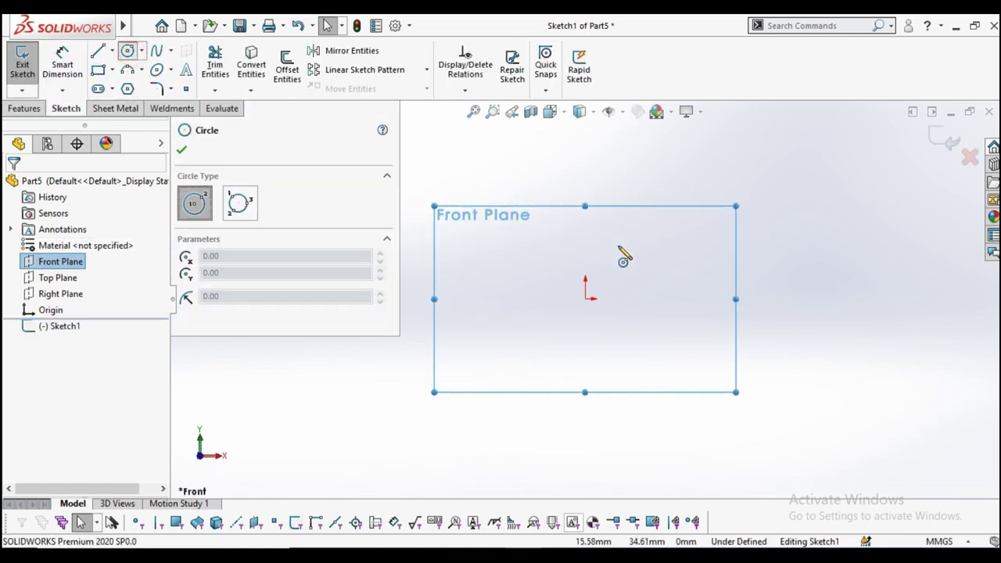
click(630, 324)
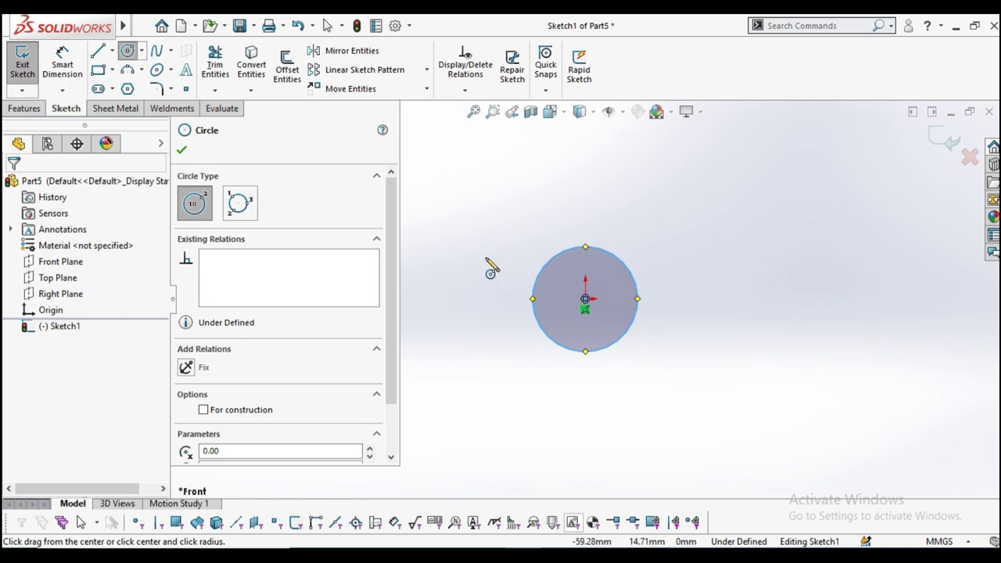
click(180, 152)
click(63, 58)
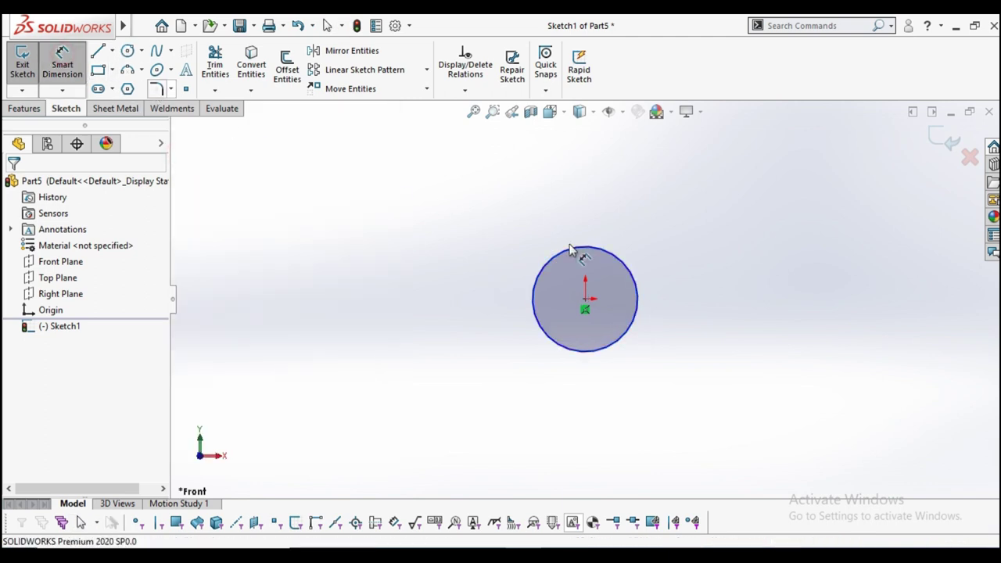
click(621, 258)
click(649, 213)
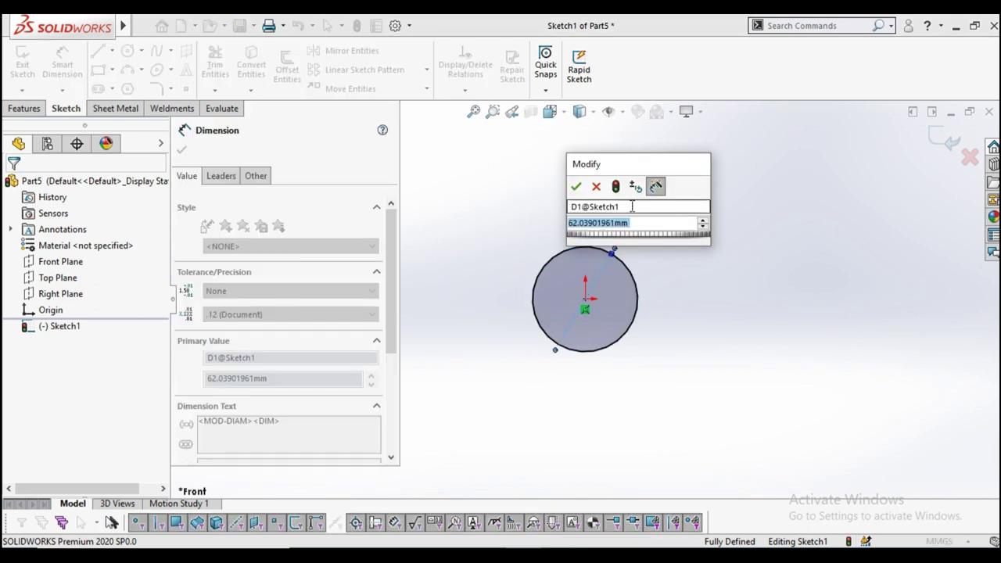
text(8)
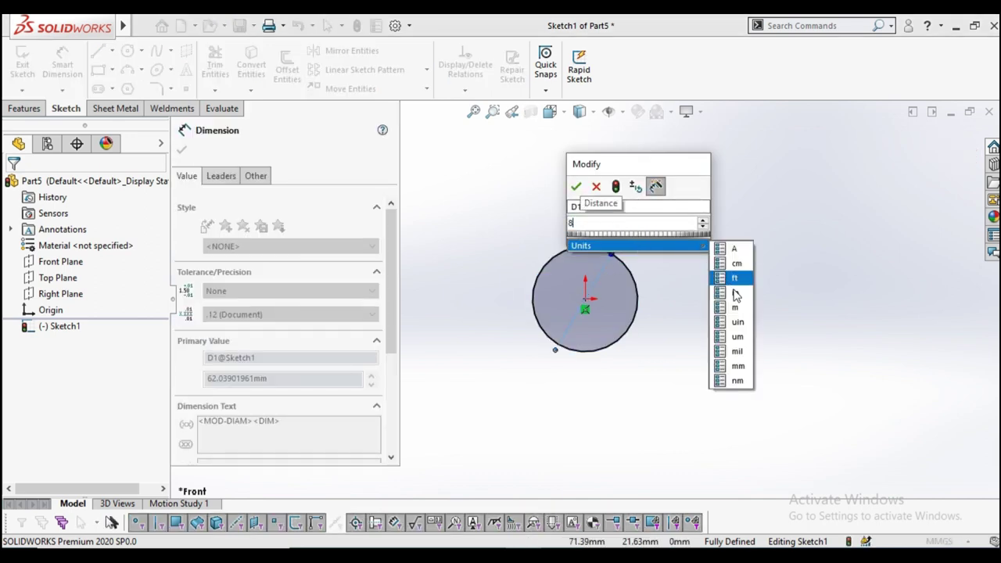
click(735, 293)
key(Return)
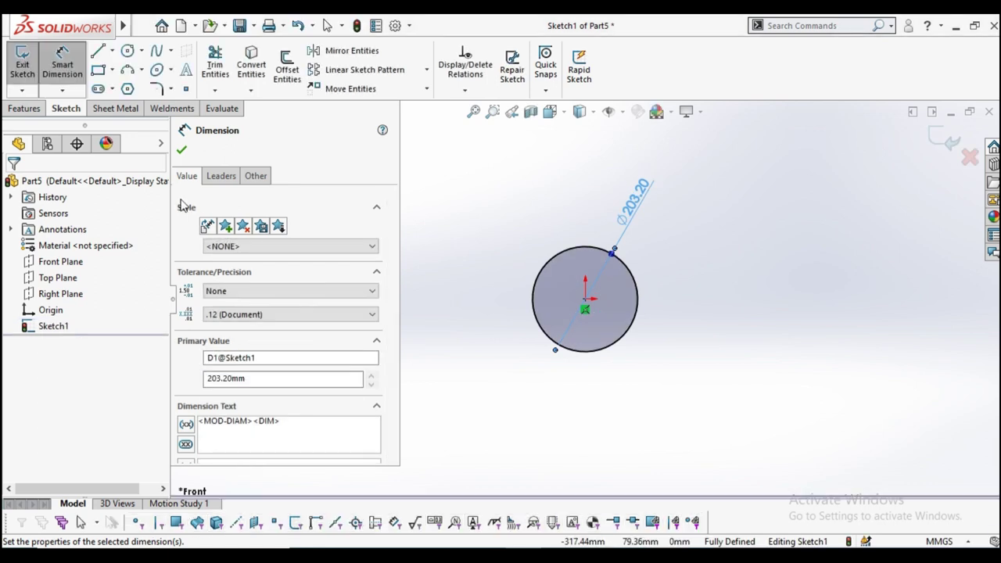
click(182, 149)
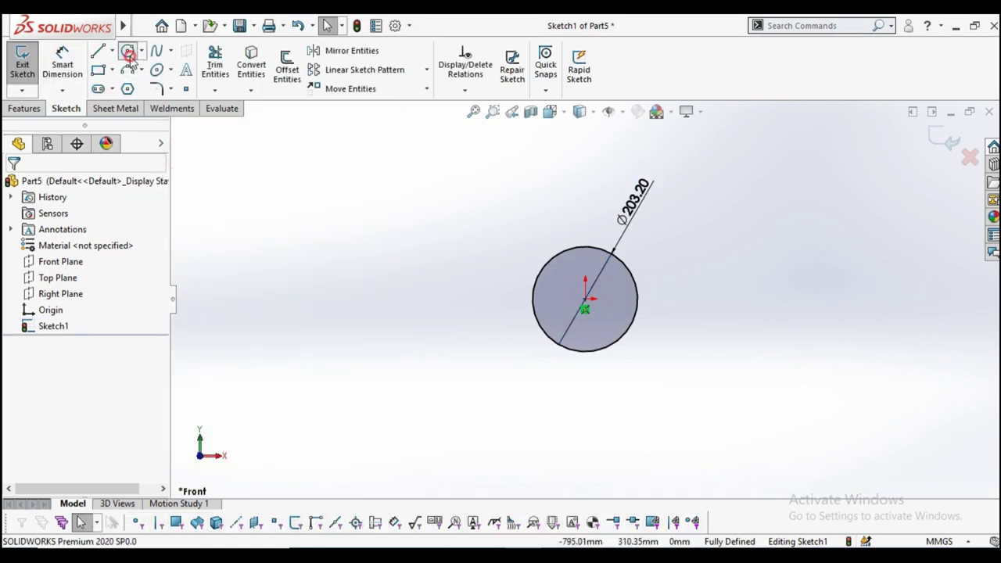
Draw a concentric circle at the origin and dimension it to 60 mm diameter
click(128, 52)
scroll(532, 262, down, 3)
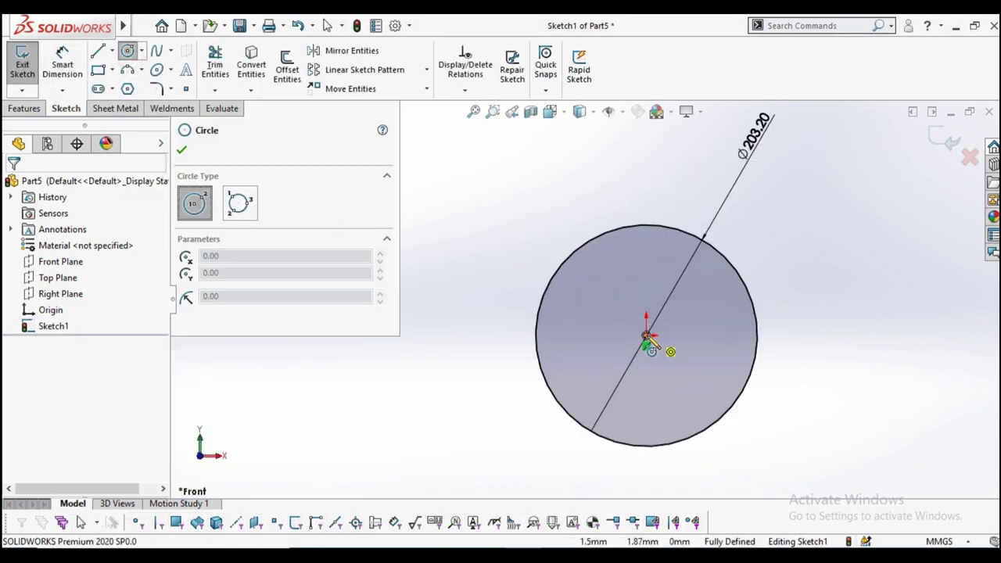
click(648, 338)
click(680, 356)
click(182, 150)
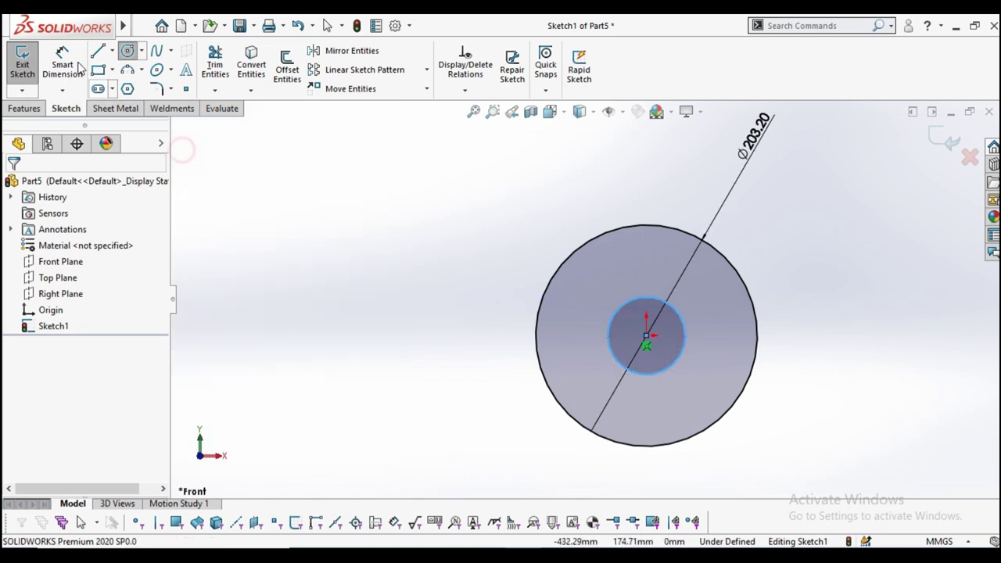
click(78, 69)
click(682, 321)
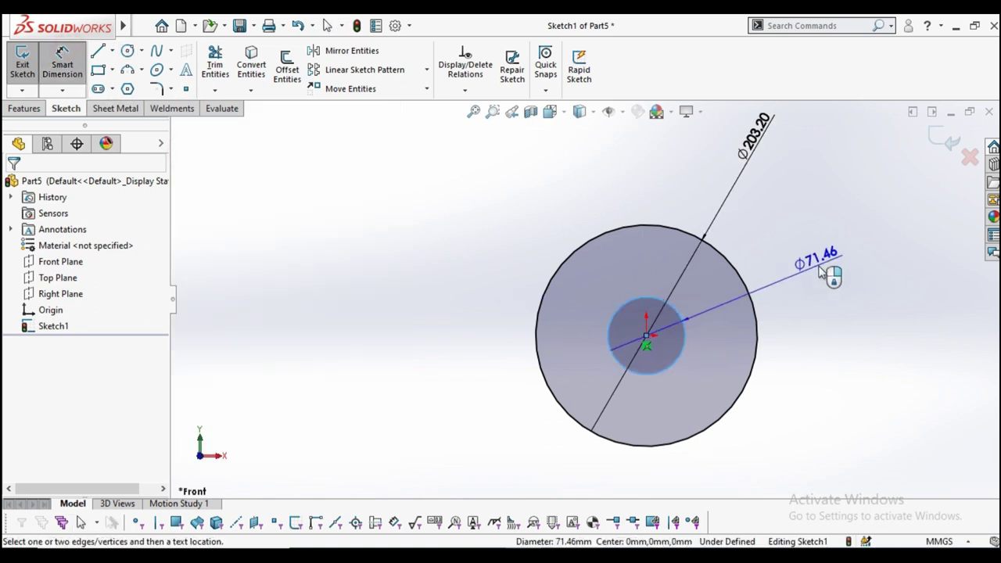
click(813, 266)
text(60)
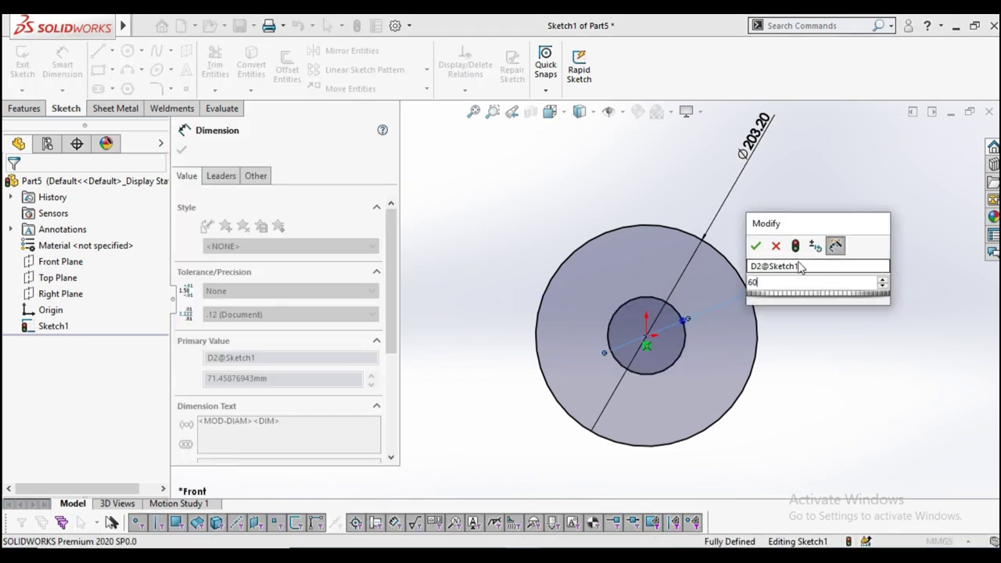
key(Return)
click(182, 150)
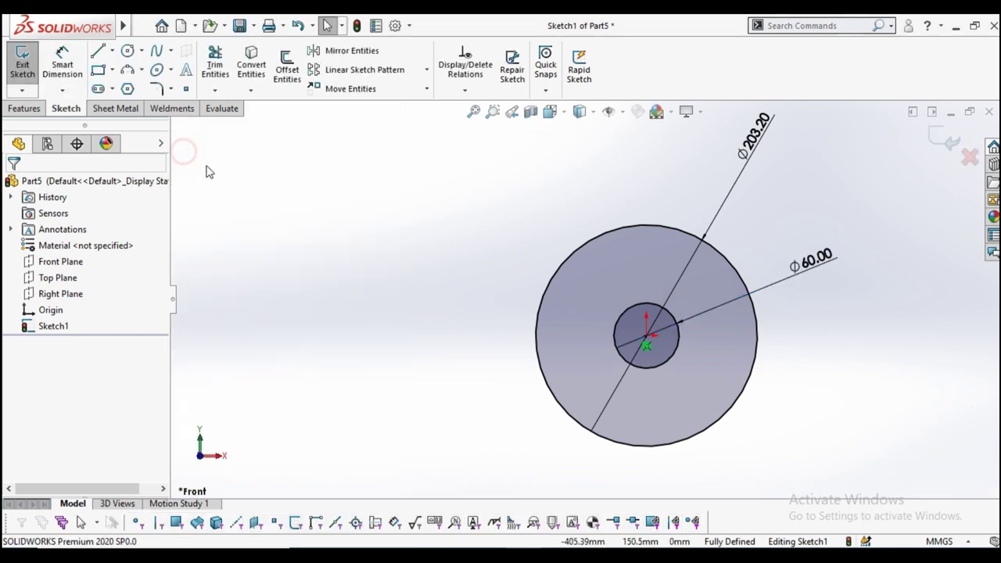
Extrude the ring sketch Blind 10 mm into a disc and select its front face
click(24, 108)
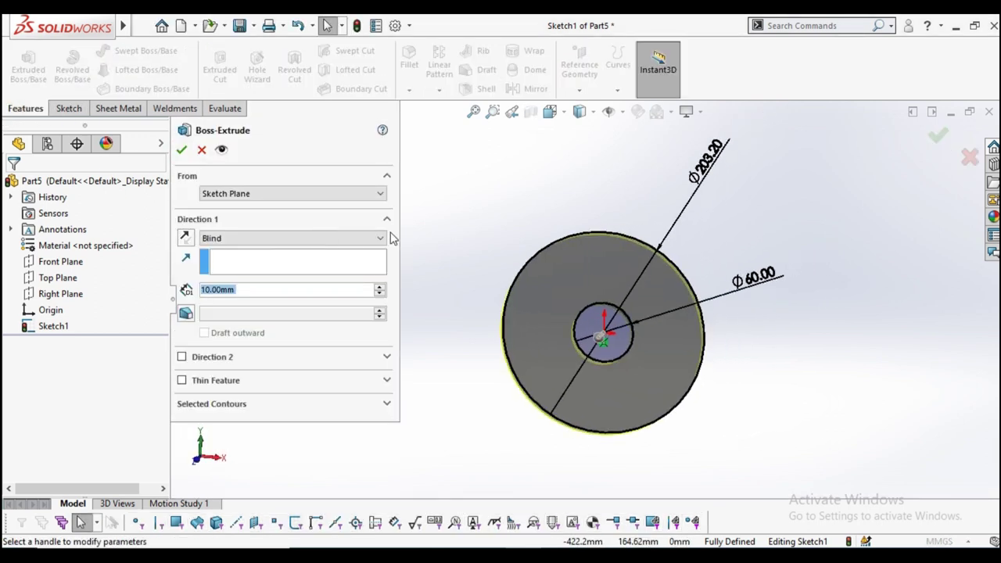
middle_drag(487, 232, 458, 229)
click(181, 150)
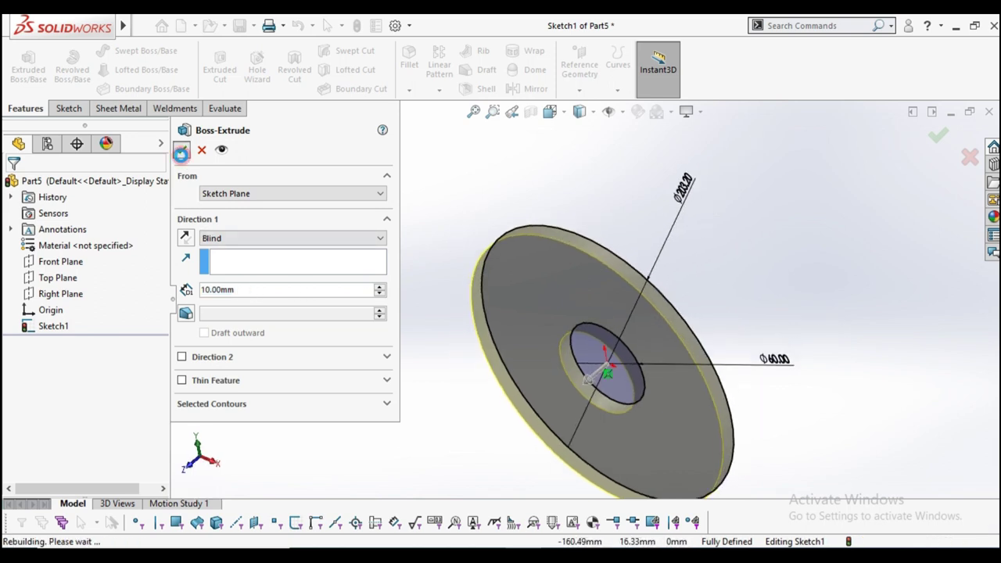
mouse_move(417, 297)
middle_down()
mouse_move(458, 273)
mouse_move(490, 320)
mouse_move(581, 370)
middle_up()
click(582, 369)
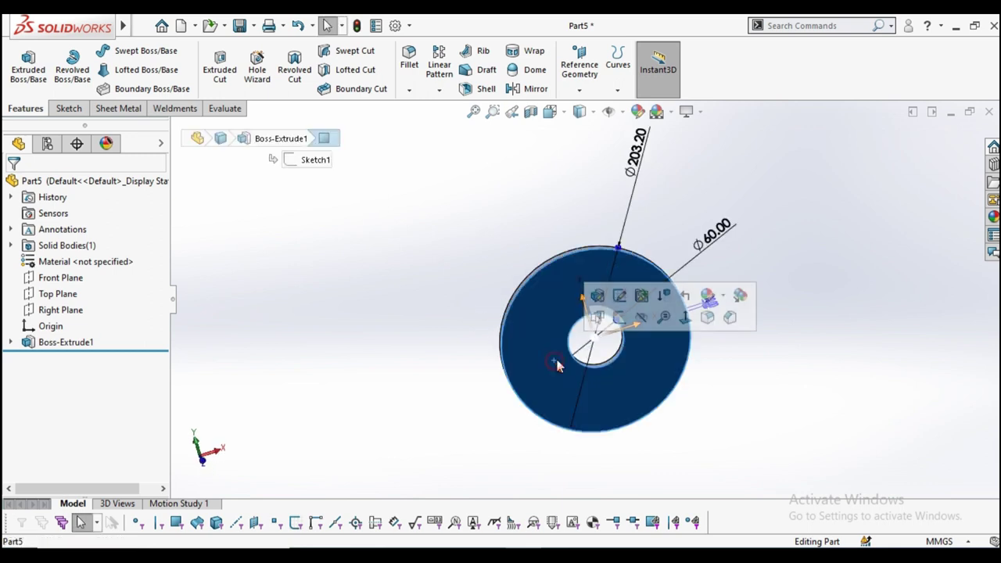
Sketch on the disc face, viewed Normal To, and convert the centre hole edge into the sketch
click(608, 319)
click(556, 115)
click(634, 194)
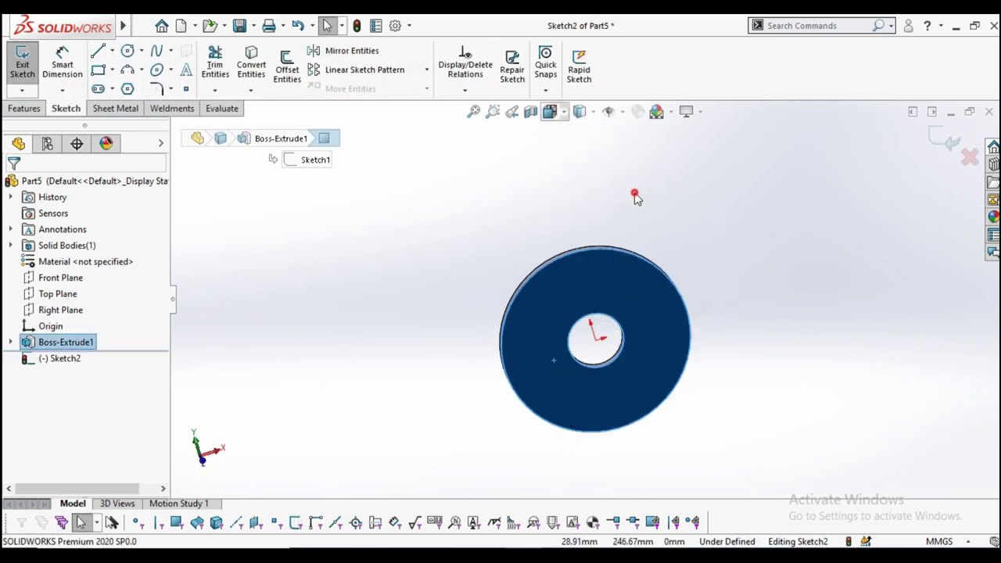
click(275, 269)
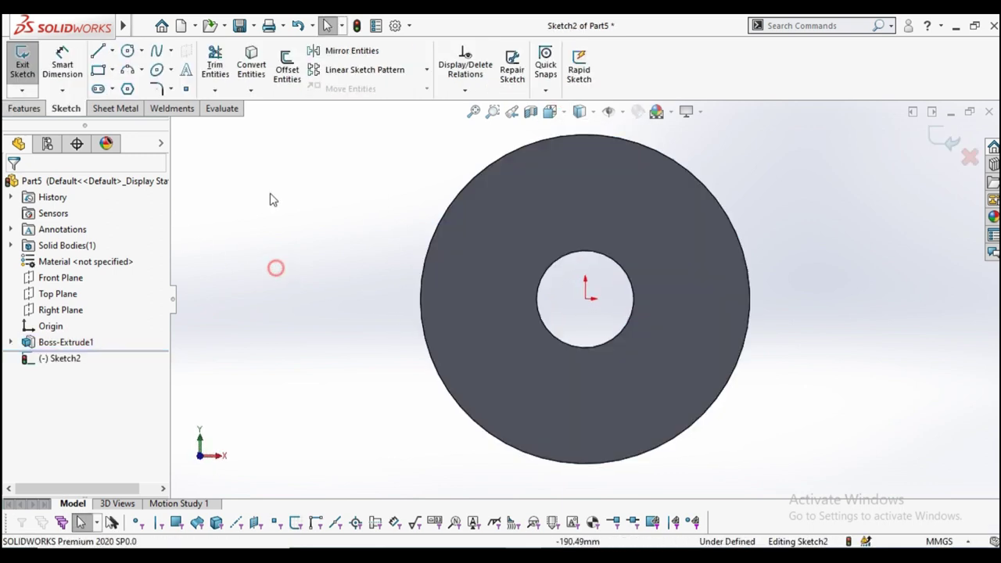
click(252, 69)
click(575, 256)
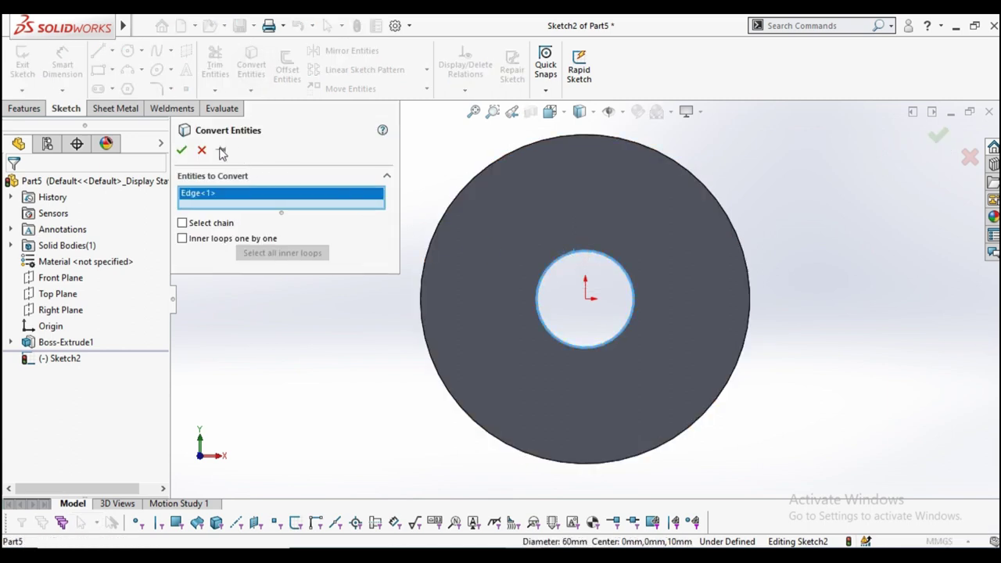
click(181, 150)
mouse_move(409, 259)
middle_down()
mouse_move(490, 352)
mouse_move(478, 352)
mouse_move(494, 413)
middle_up()
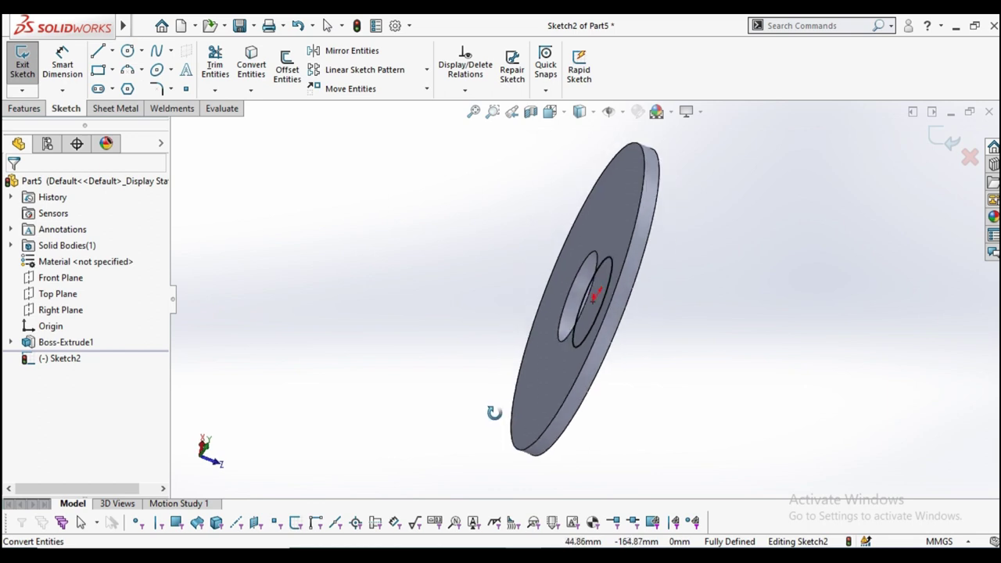
Extrude the hub 10 mm in Direction 1 and 50 mm in Direction 2
click(25, 107)
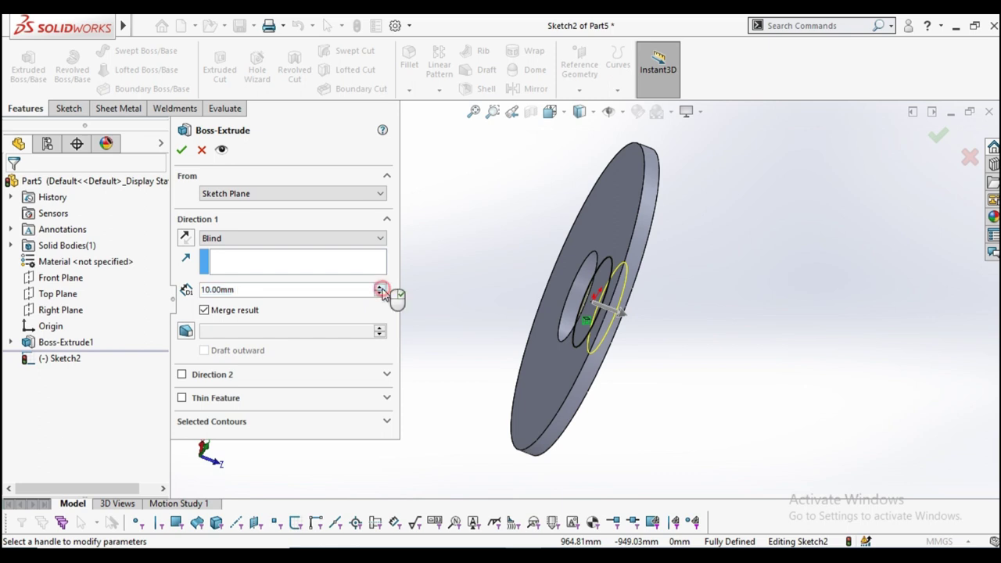
middle_drag(482, 319, 458, 305)
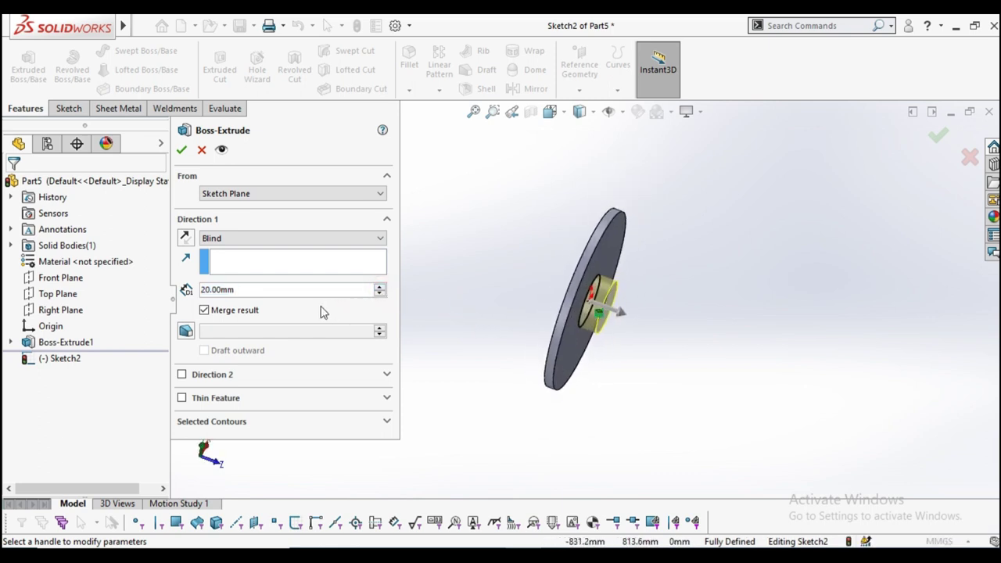
text(10)
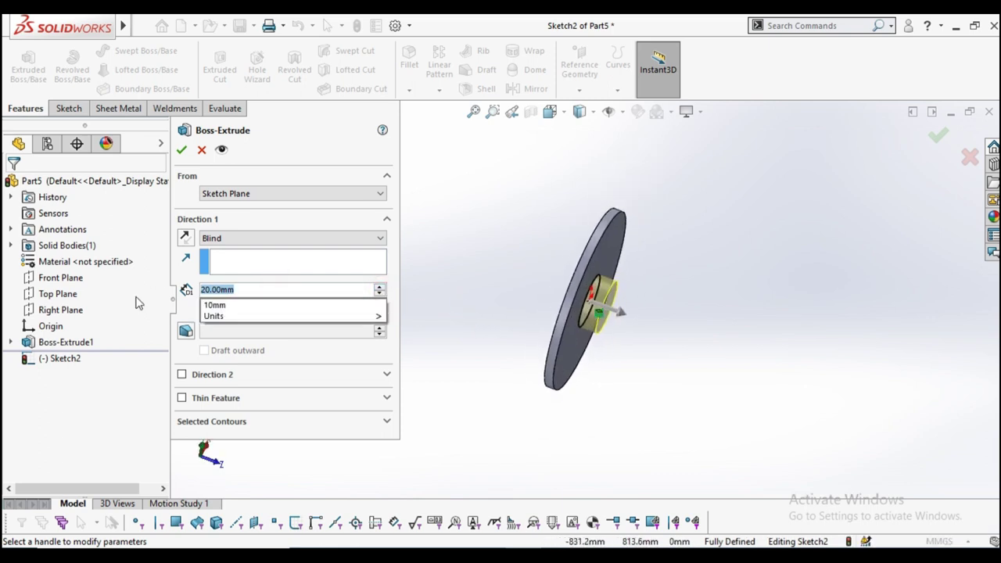
key(Return)
click(183, 373)
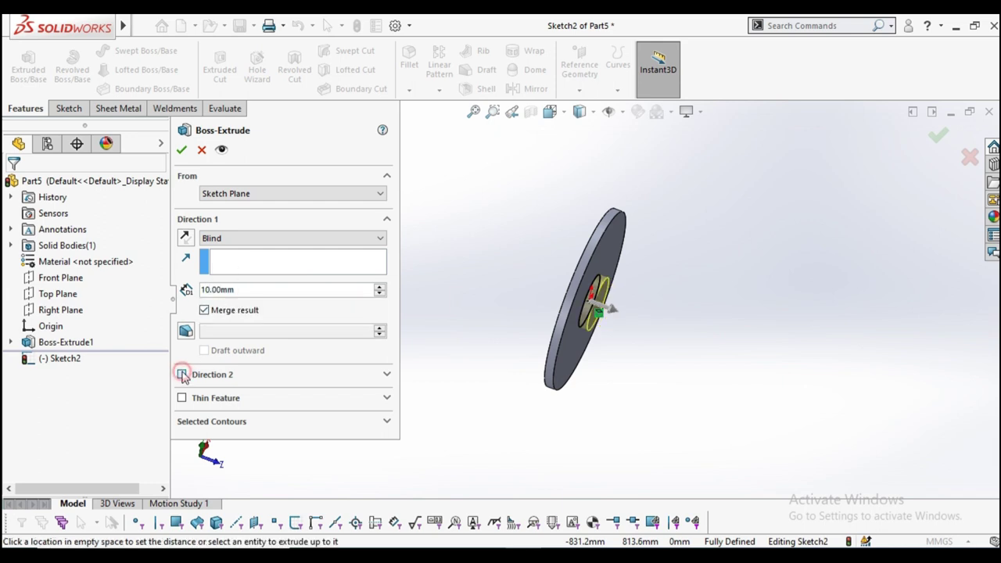
middle_drag(486, 310, 501, 332)
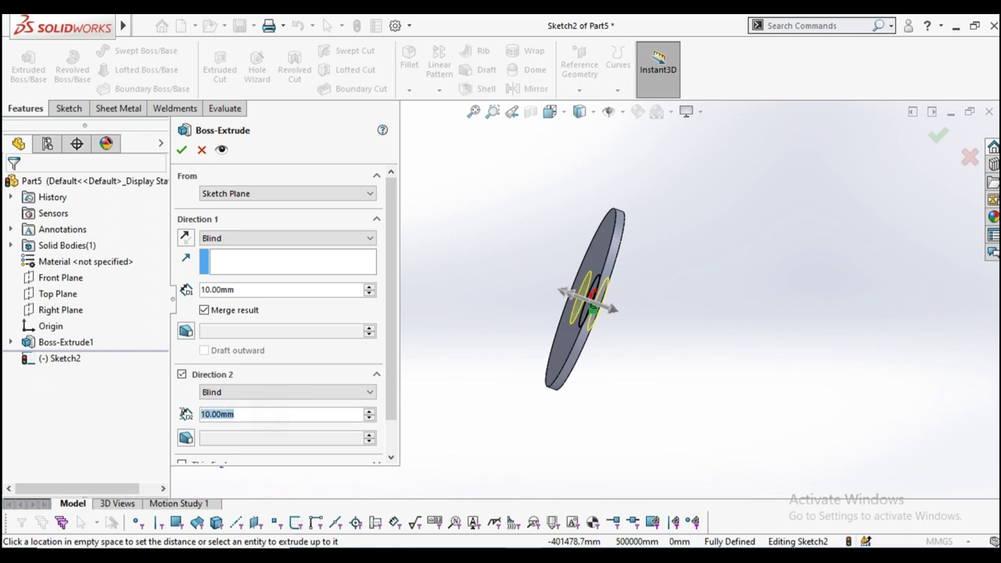
text(50)
key(Return)
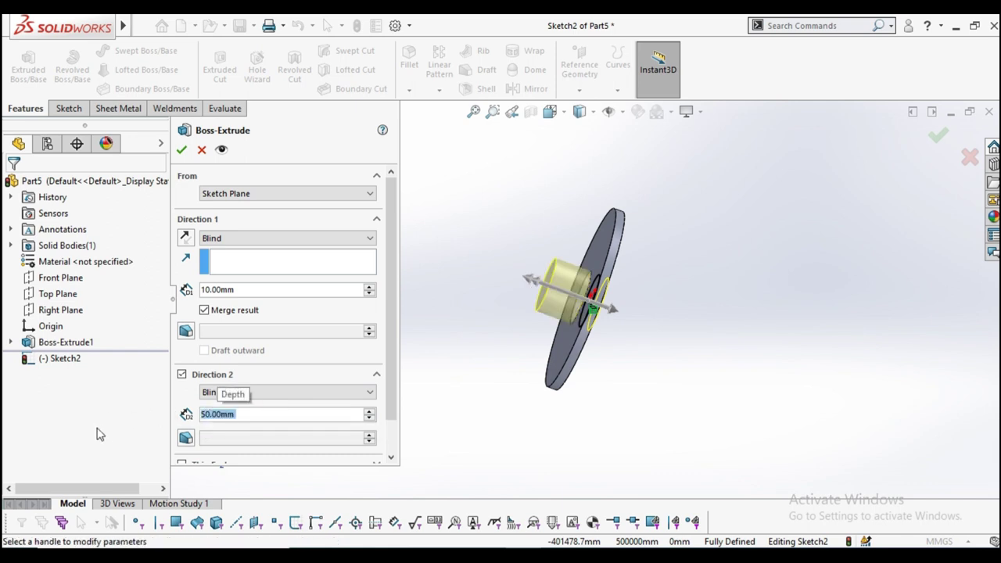
click(183, 150)
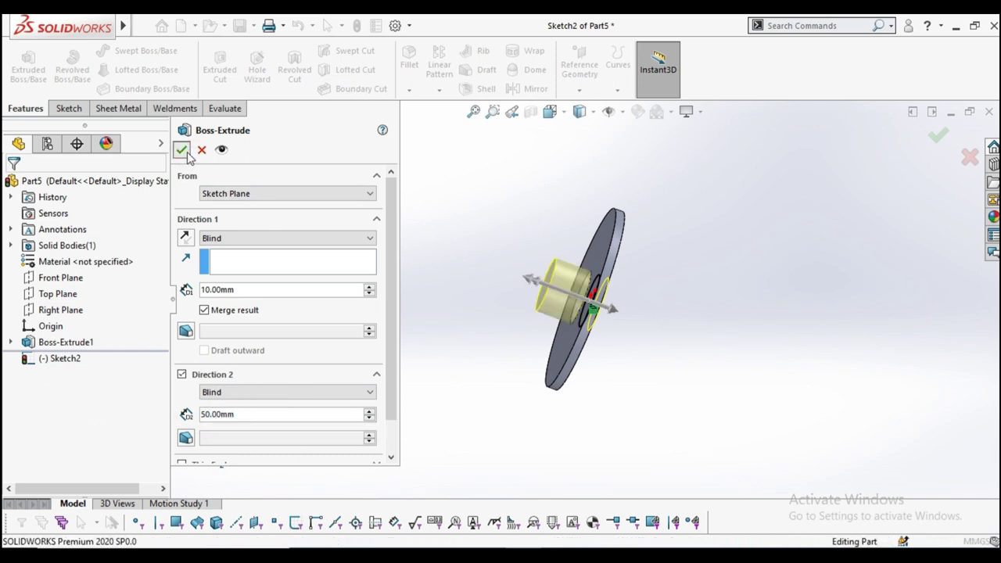
mouse_move(445, 334)
middle_down()
mouse_move(402, 282)
mouse_move(509, 329)
mouse_move(427, 333)
mouse_move(530, 368)
middle_up()
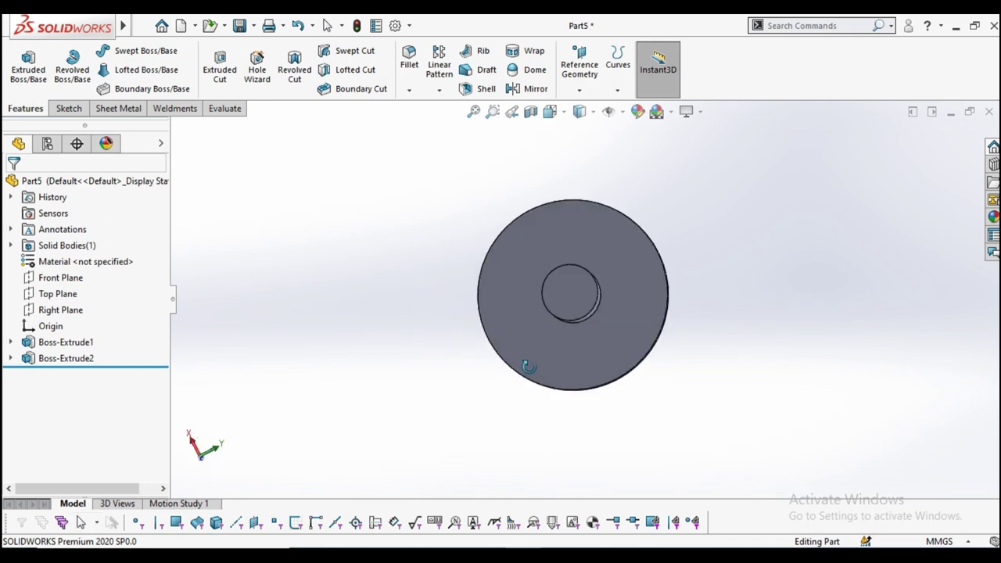
Start a sketch on the hub's front face and view it Normal To
click(571, 292)
click(636, 248)
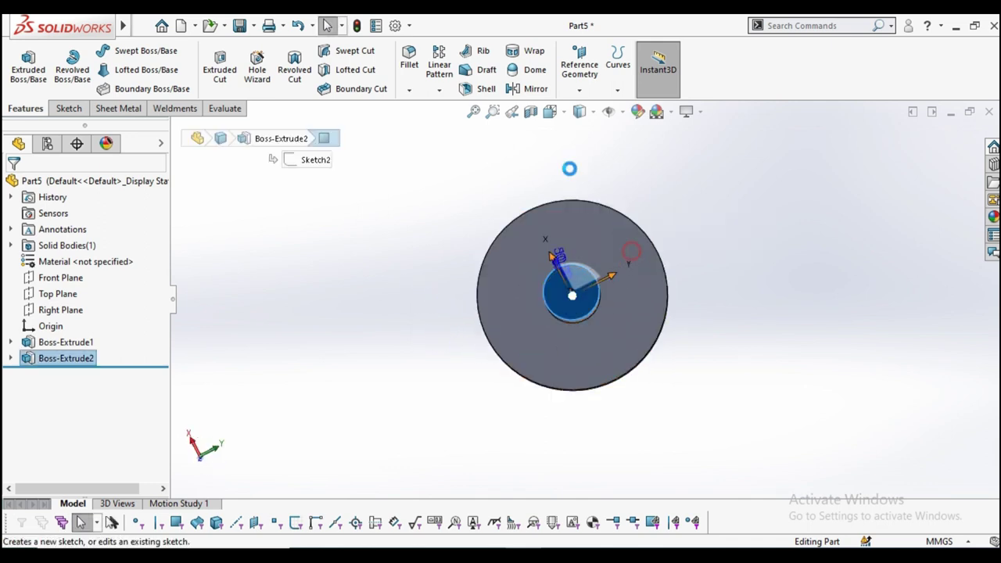
click(579, 111)
click(603, 130)
click(247, 295)
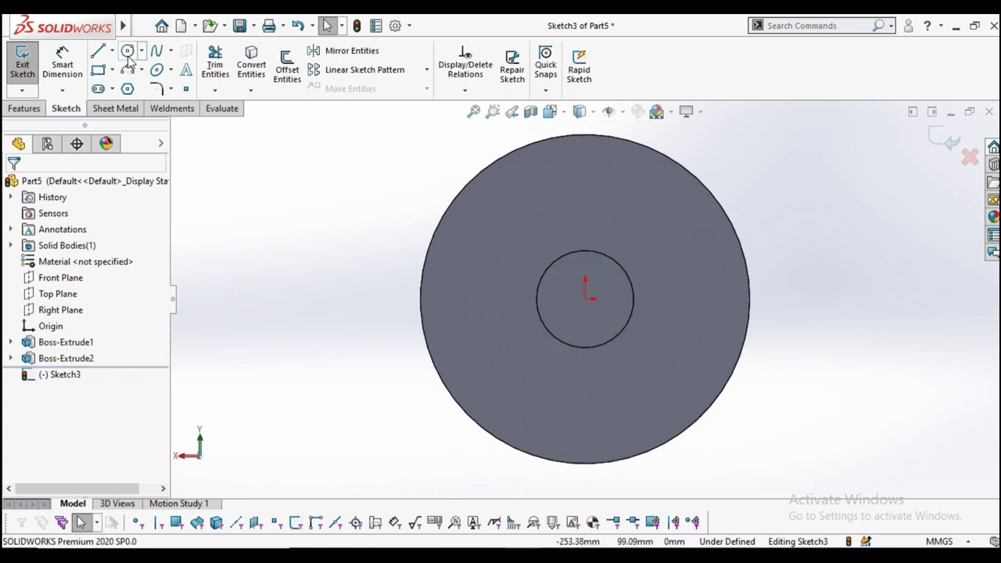
Draw a circle centred on the origin and dimension it to Ø24 mm
click(128, 51)
click(586, 297)
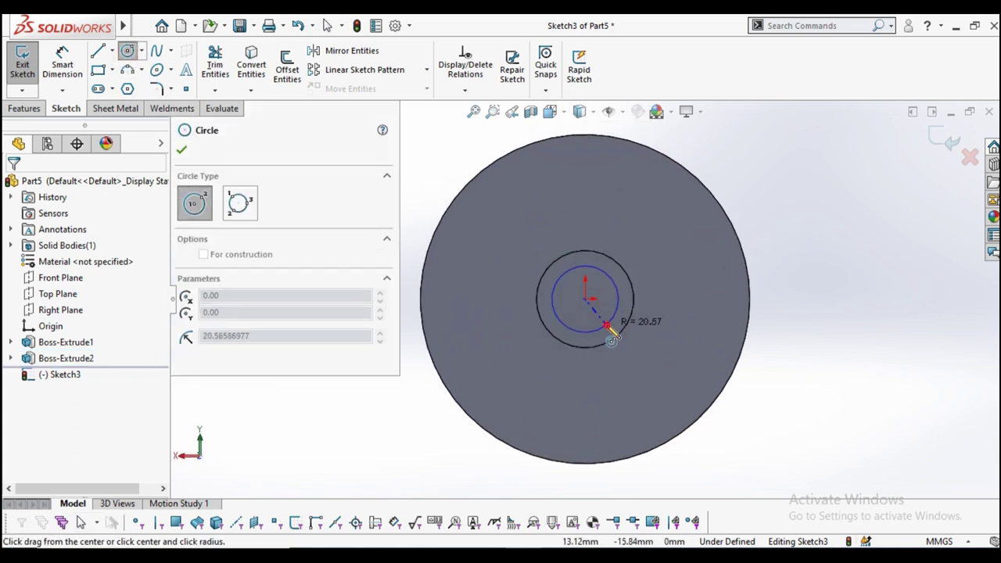
click(607, 327)
click(182, 150)
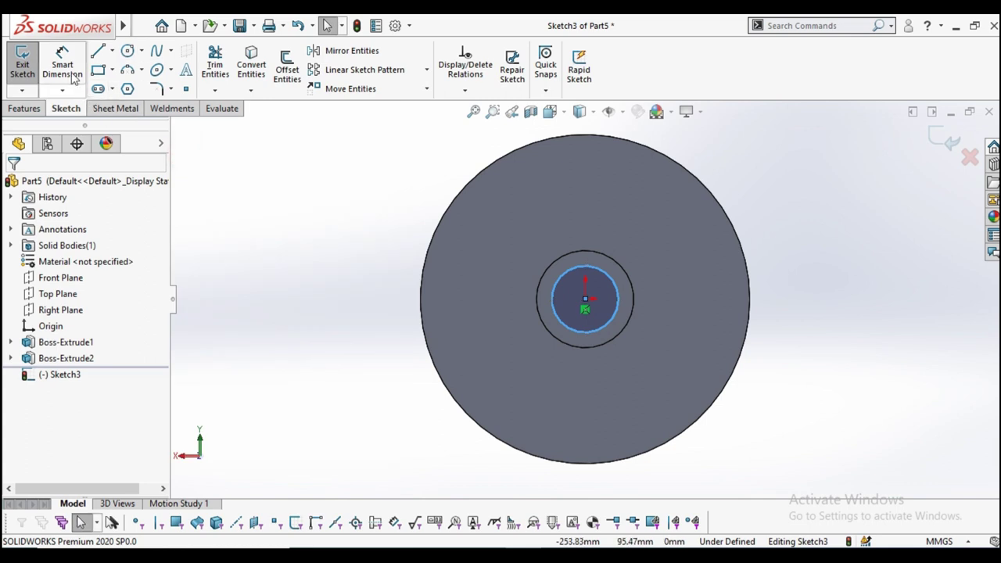
click(63, 65)
click(588, 267)
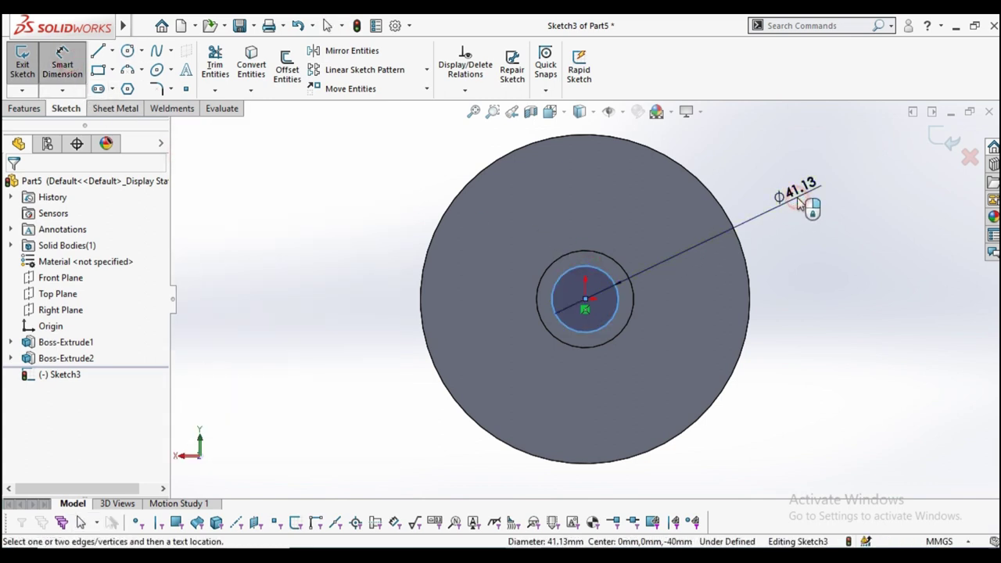
click(804, 199)
text(24)
key(Return)
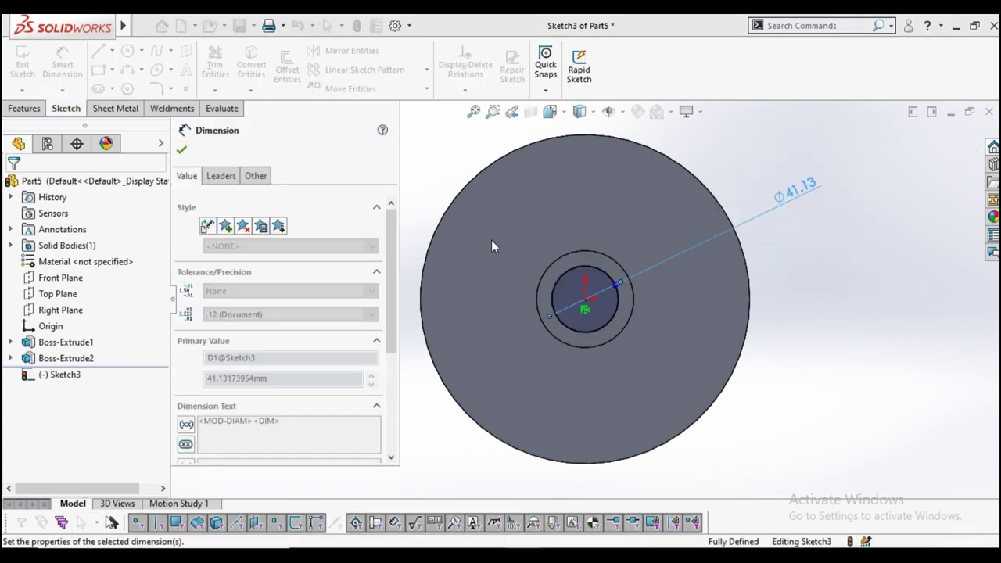
click(182, 151)
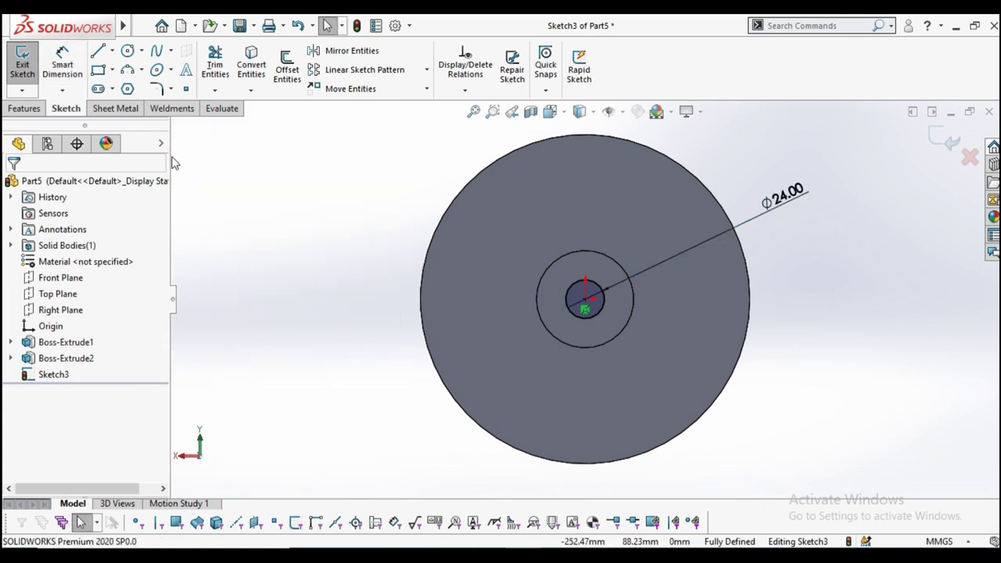
Draw a center rectangle centred on the top point of the Ø24 circle
click(115, 70)
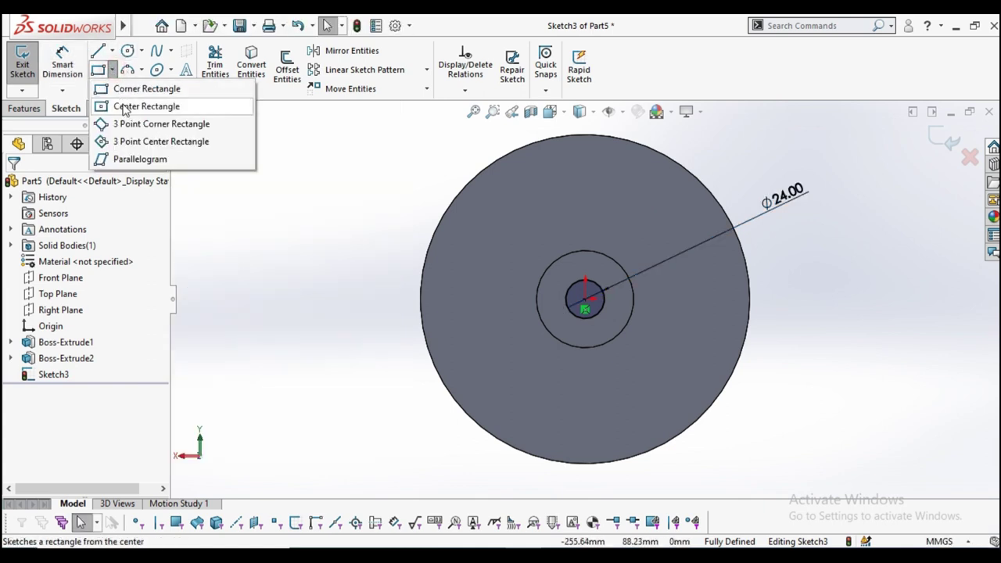
click(126, 105)
scroll(610, 282, down, 3)
scroll(555, 313, down, 2)
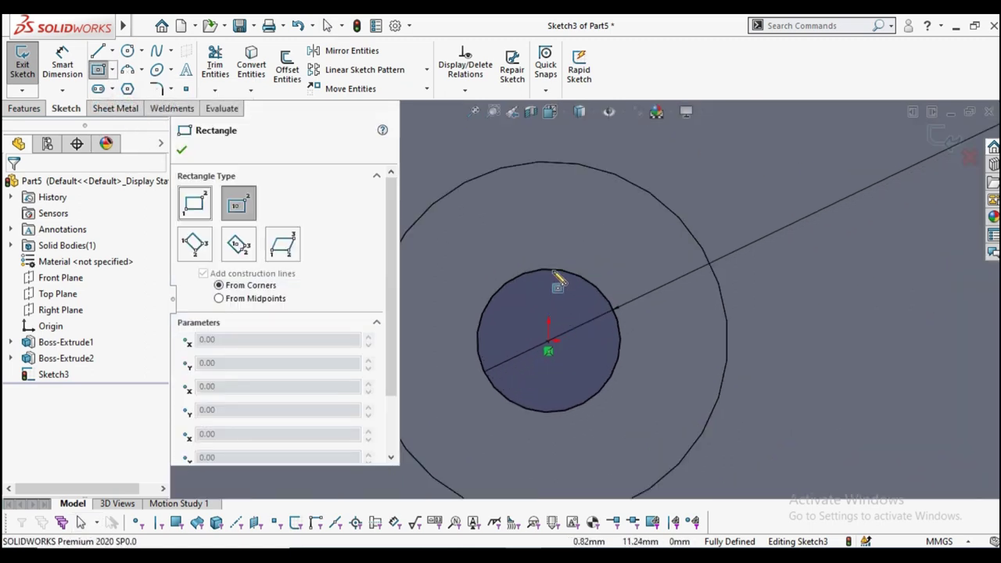
click(558, 264)
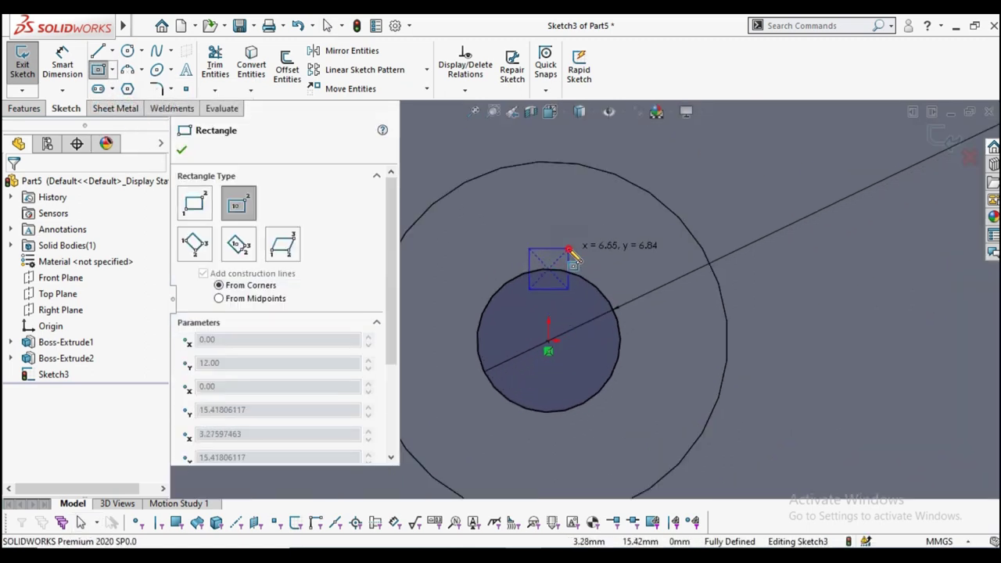
click(570, 250)
click(184, 150)
Dimension the rectangle's width and height to 8 mm each
click(63, 67)
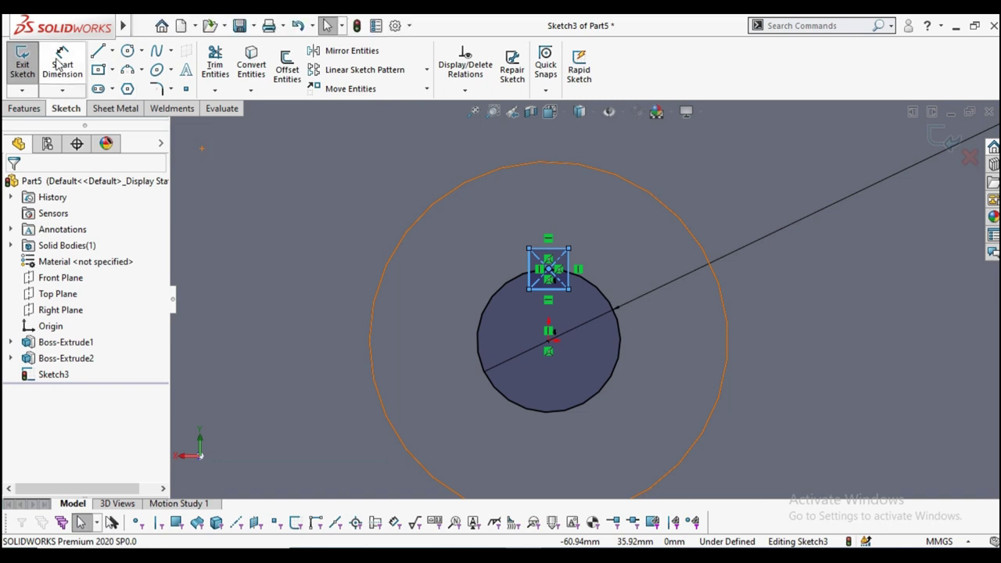
scroll(610, 266, down, 2)
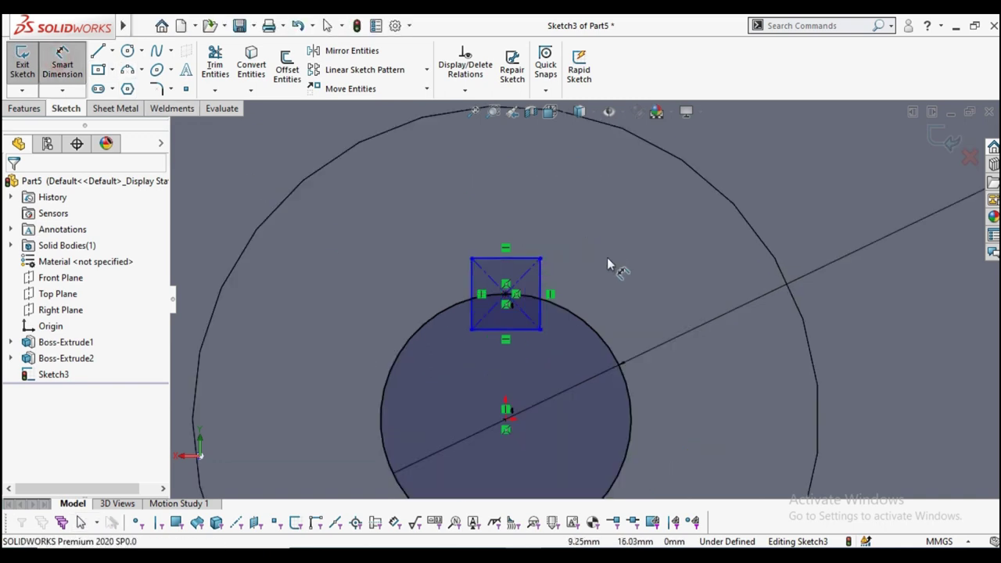
click(524, 258)
click(523, 200)
text(8)
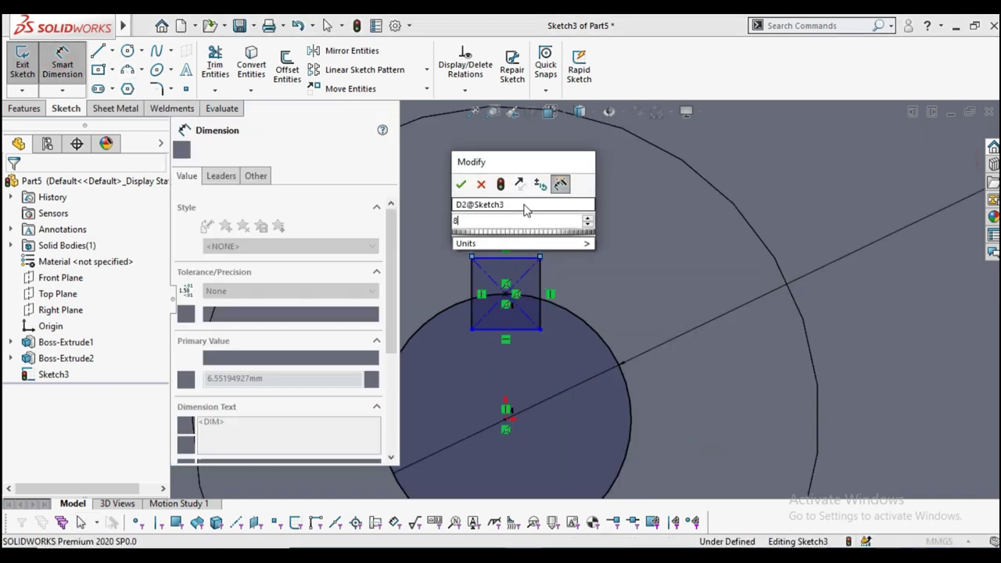
key(Return)
click(546, 291)
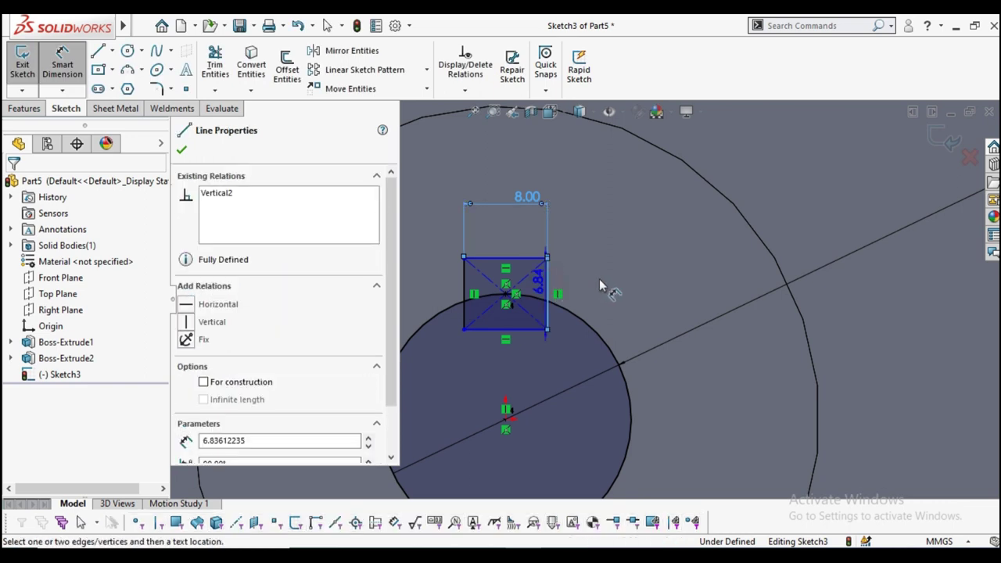
click(609, 290)
text(8)
key(Return)
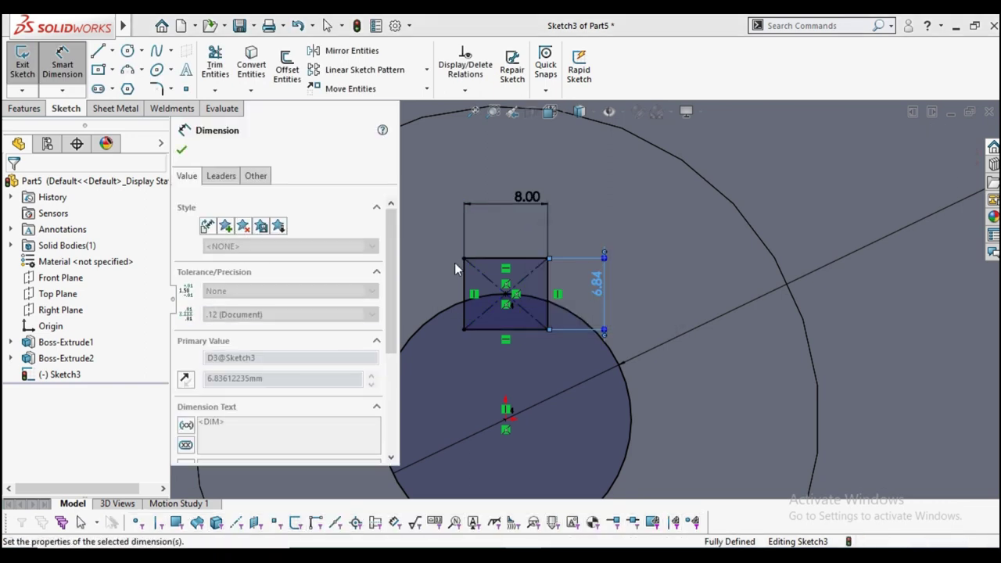
click(182, 149)
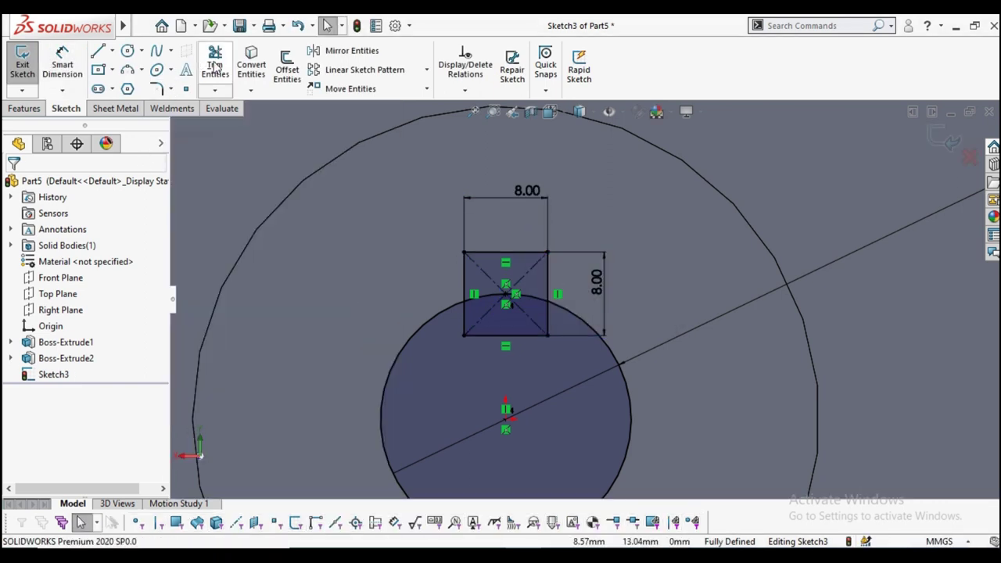
Trim the rectangle's bottom edge, the arc inside it, and the lines below the circle
click(216, 65)
click(509, 336)
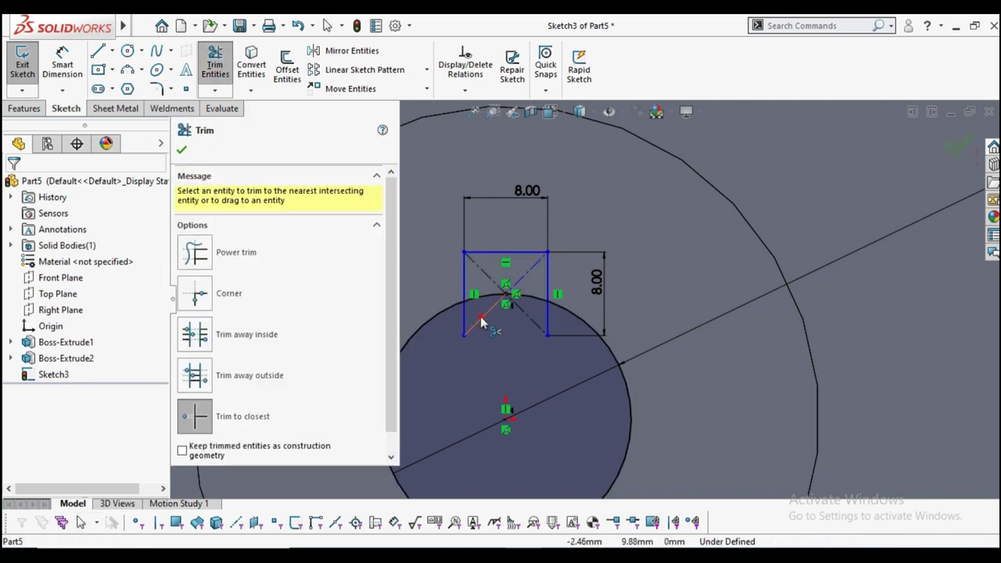
click(504, 298)
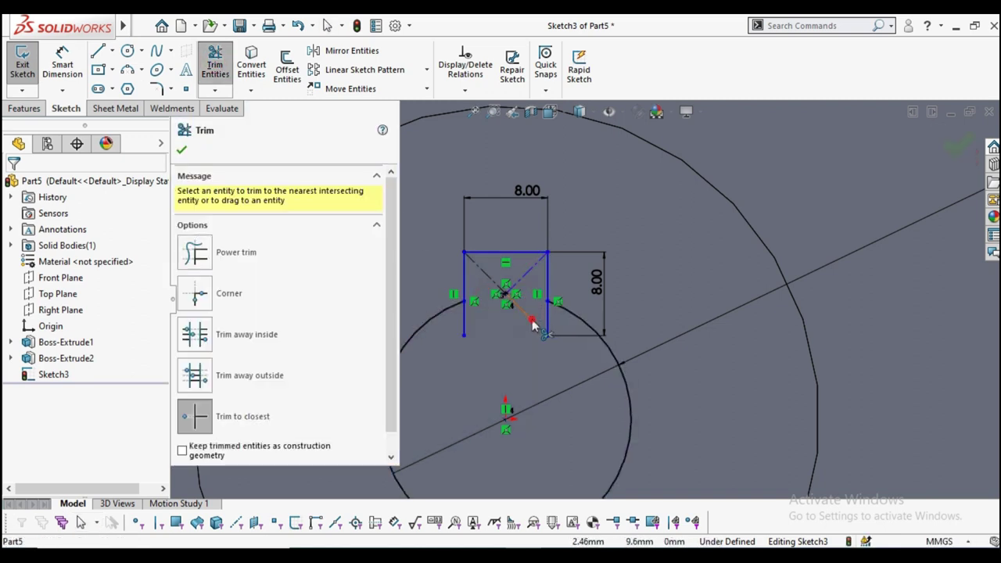
click(472, 326)
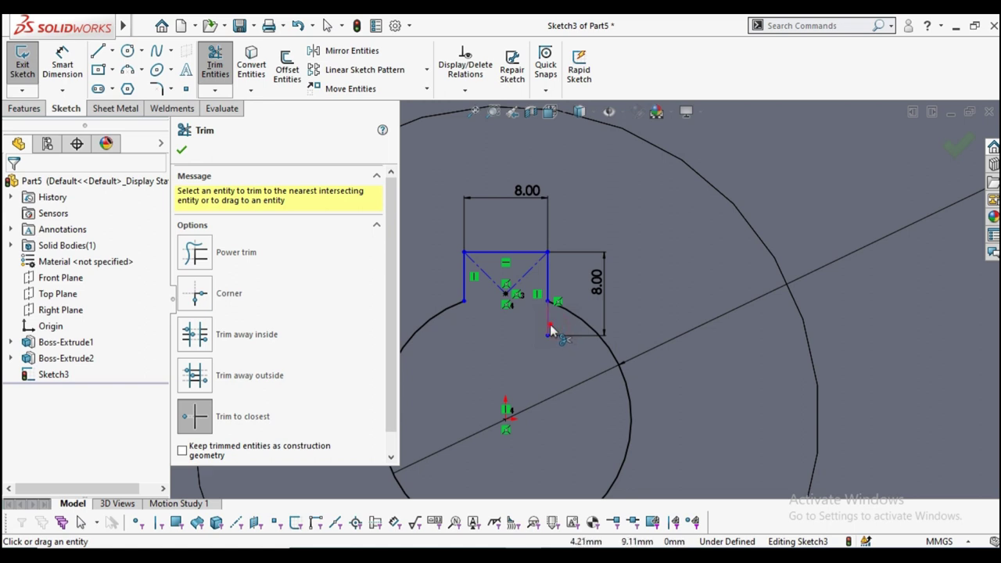
click(550, 332)
click(539, 290)
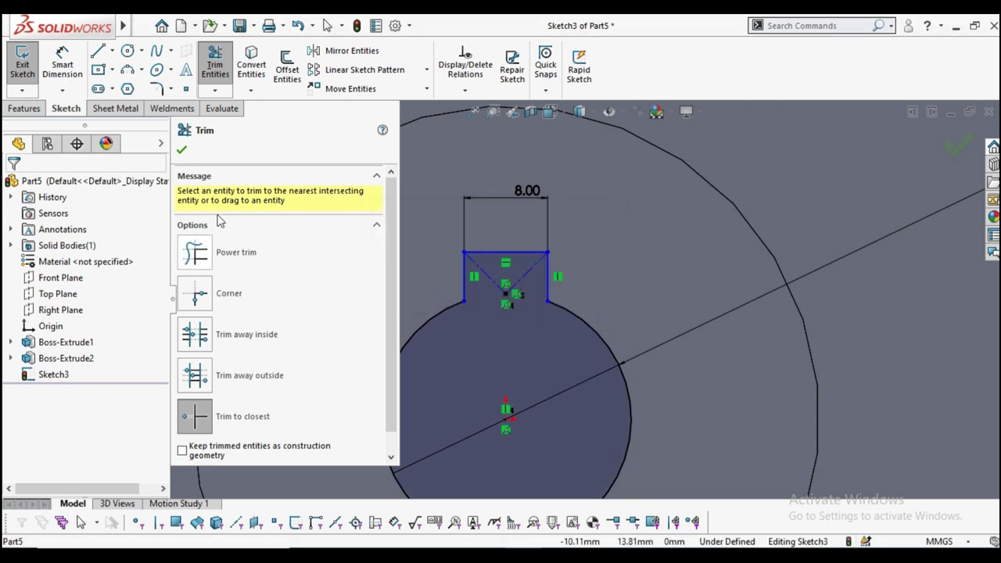
click(181, 153)
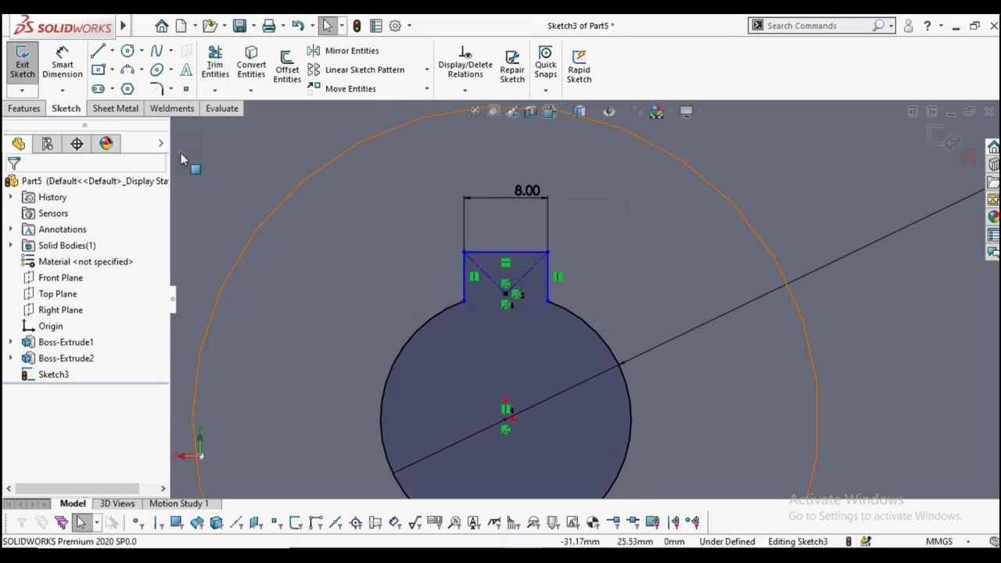
click(31, 108)
Cut-extrude the Ø24 keyed bore sketch Through All the part
click(220, 69)
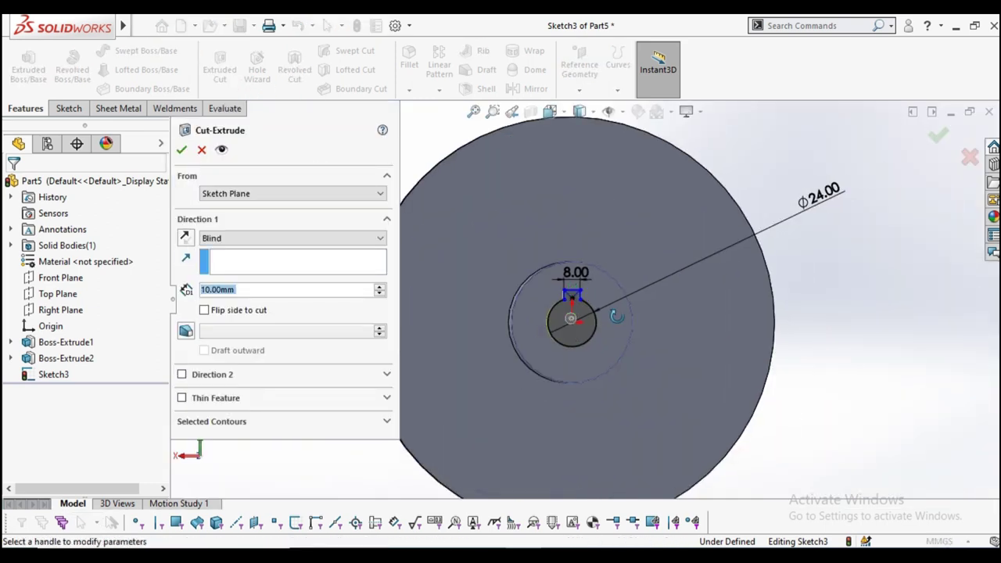
middle_drag(697, 352, 557, 333)
click(235, 238)
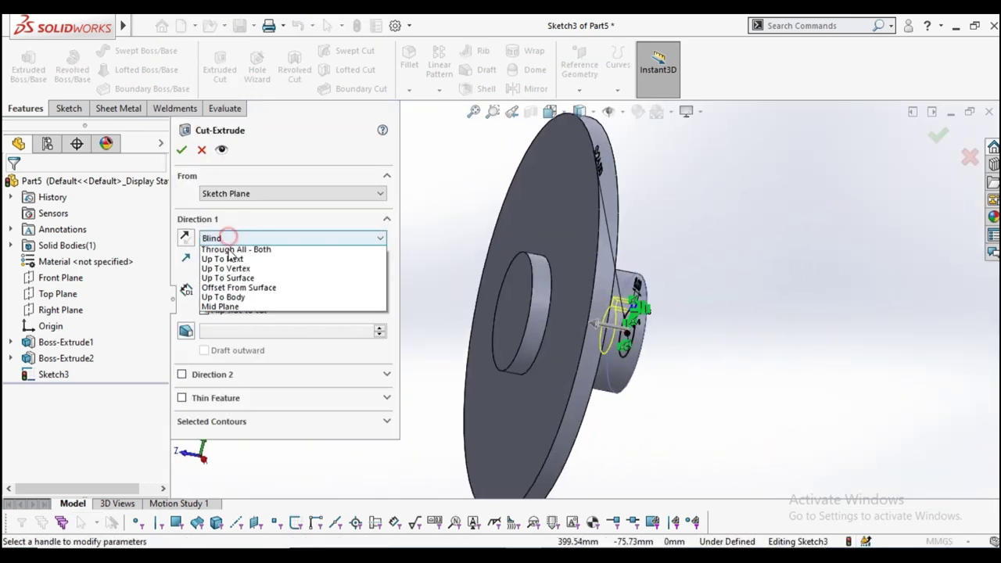
click(231, 258)
click(182, 149)
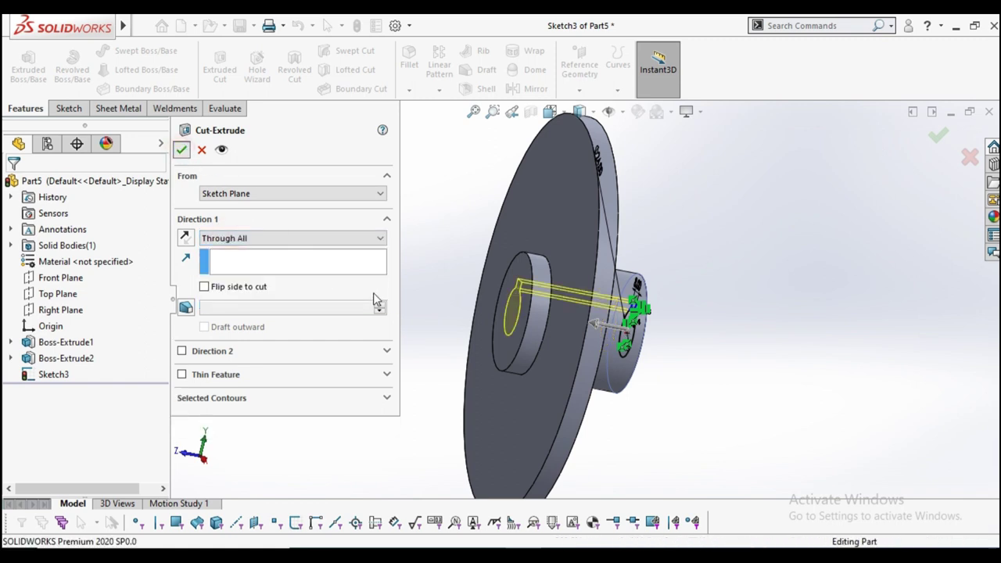
mouse_move(384, 324)
middle_down()
mouse_move(461, 310)
mouse_move(447, 299)
mouse_move(467, 244)
mouse_move(391, 227)
middle_up()
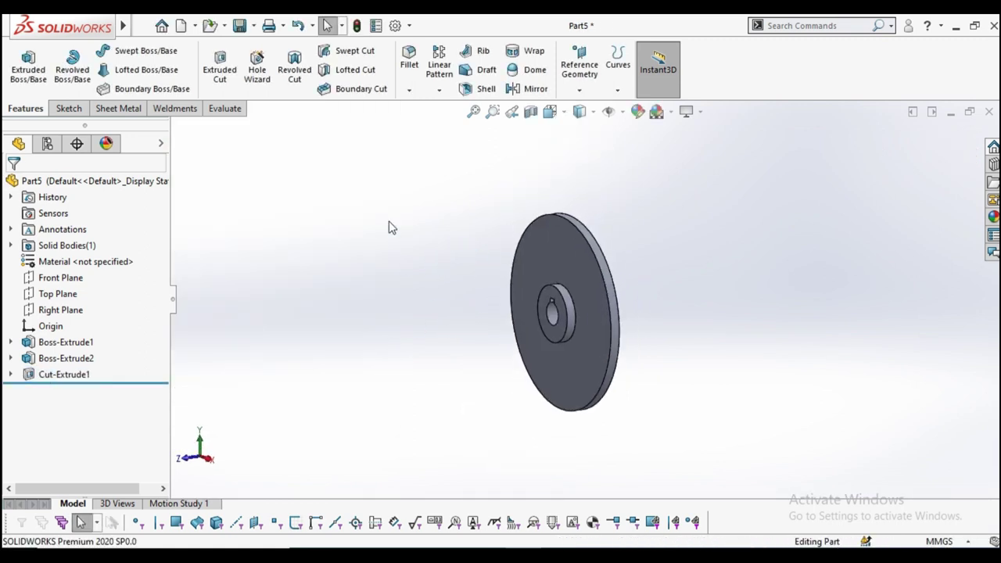
scroll(583, 322, up, 2)
Fillet the two hub edges where the hub meets the disc with an 8 mm radius
scroll(575, 318, up, 2)
click(575, 303)
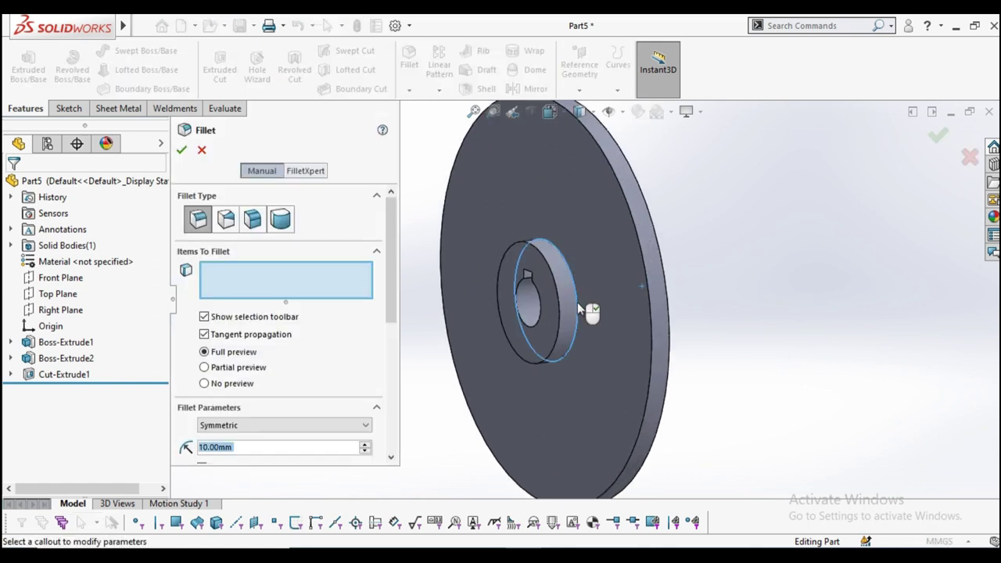
click(577, 305)
middle_drag(579, 309, 561, 317)
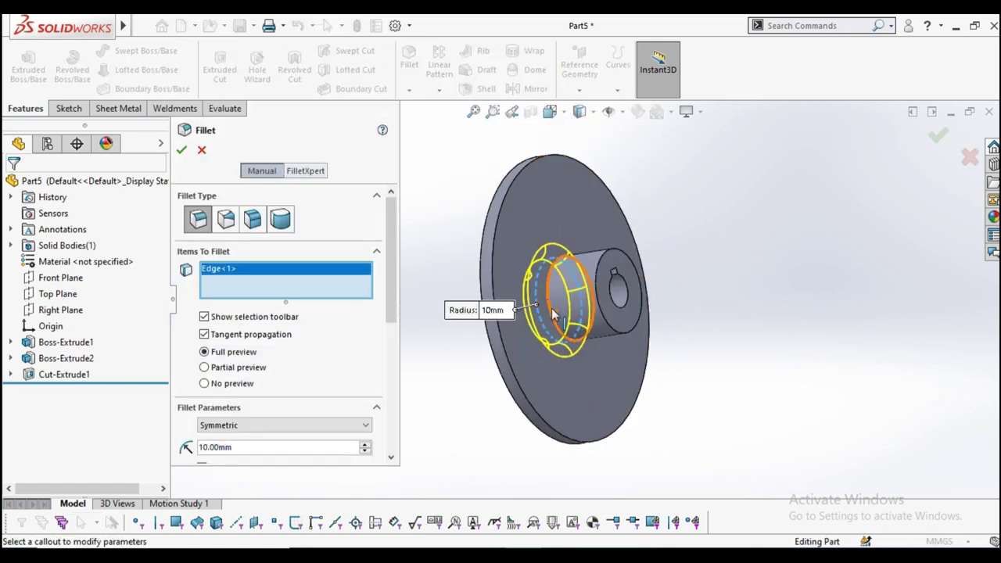
click(548, 315)
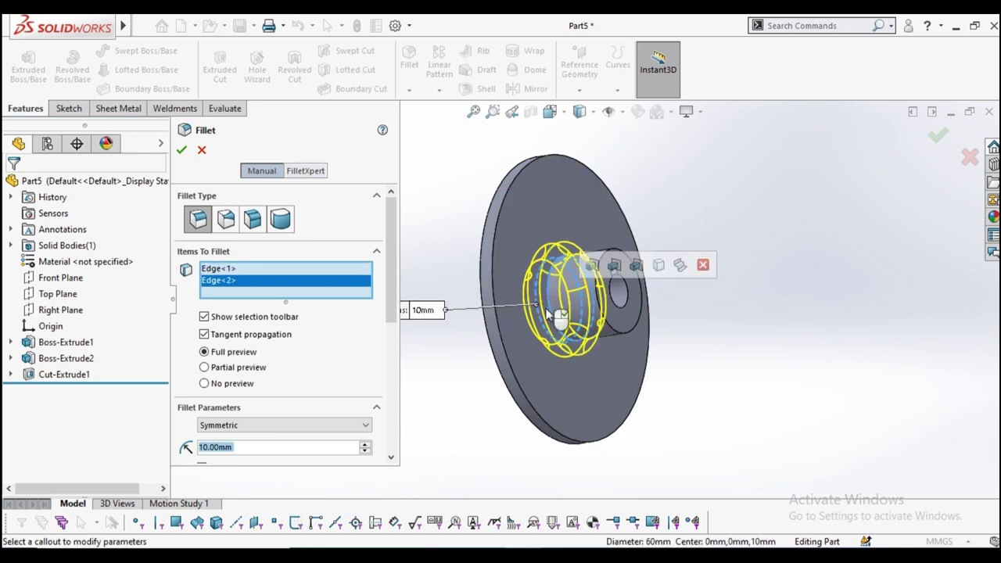
click(254, 447)
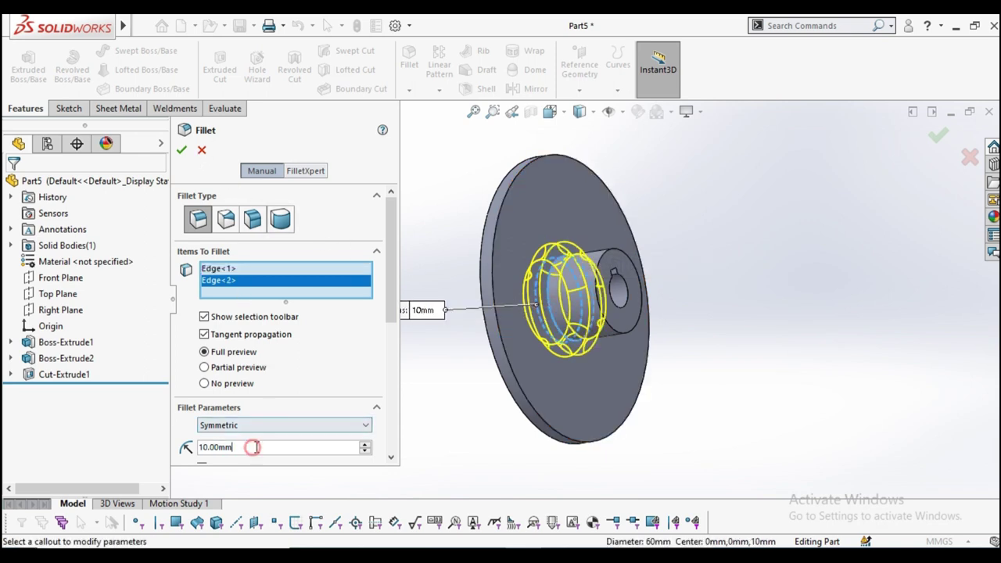
text(8)
key(Return)
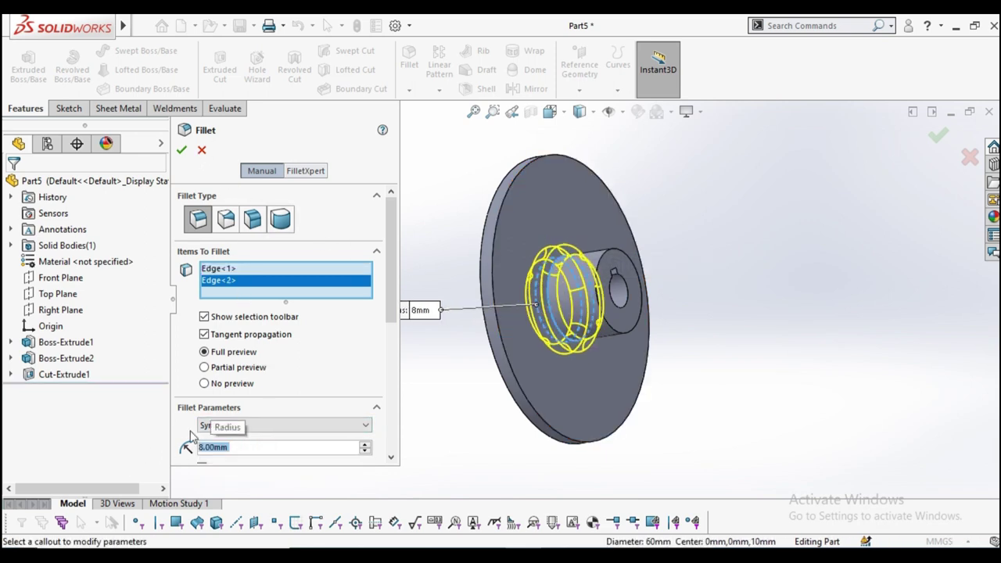
click(182, 151)
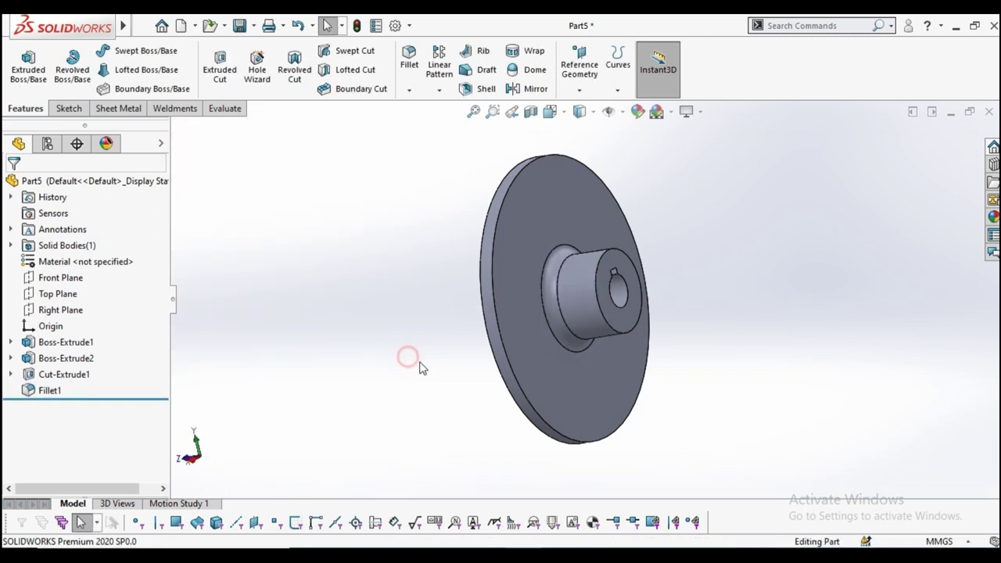
Start a sketch on the disc's back face and view it Normal To
middle_drag(442, 361, 431, 420)
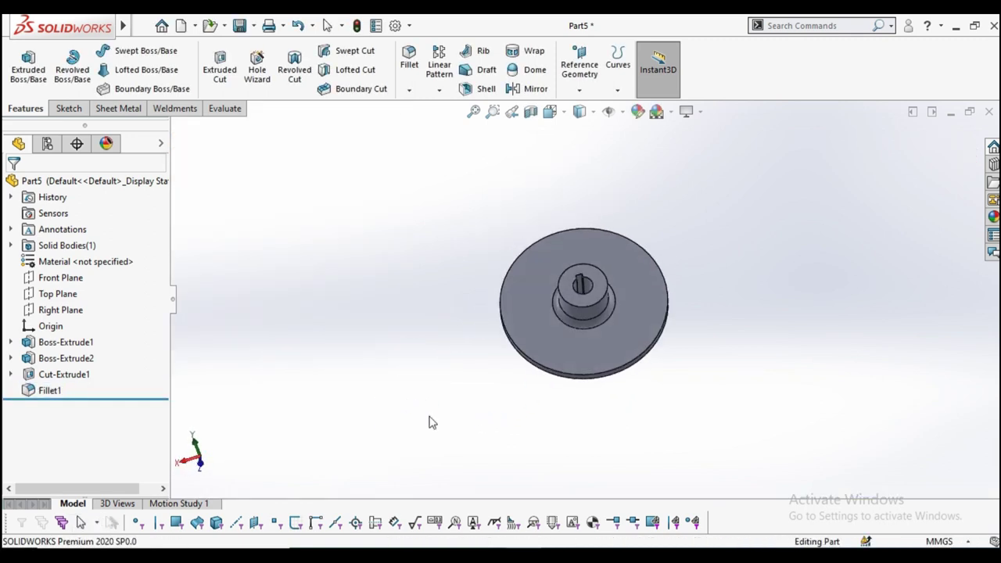
click(601, 352)
click(661, 302)
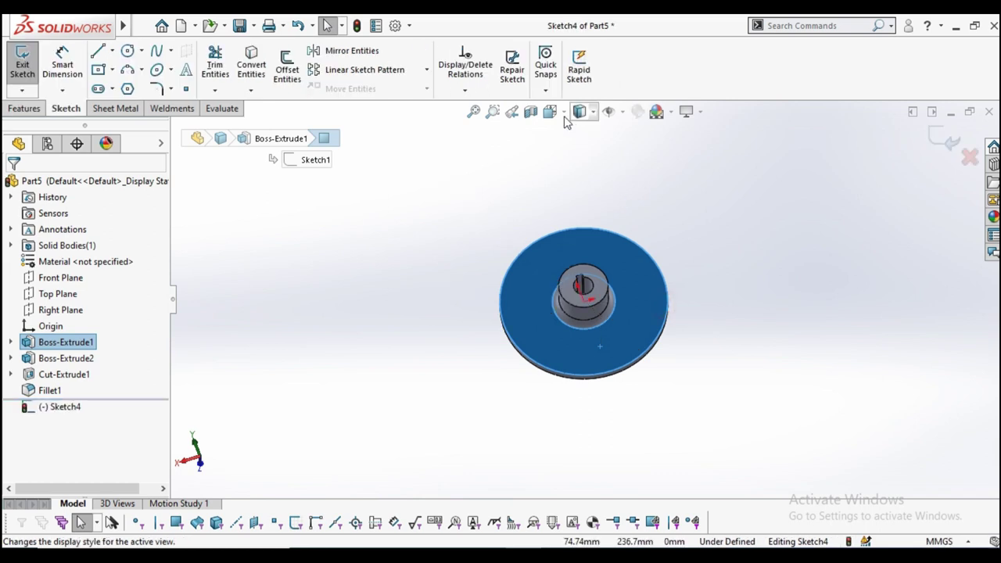
click(549, 111)
click(613, 172)
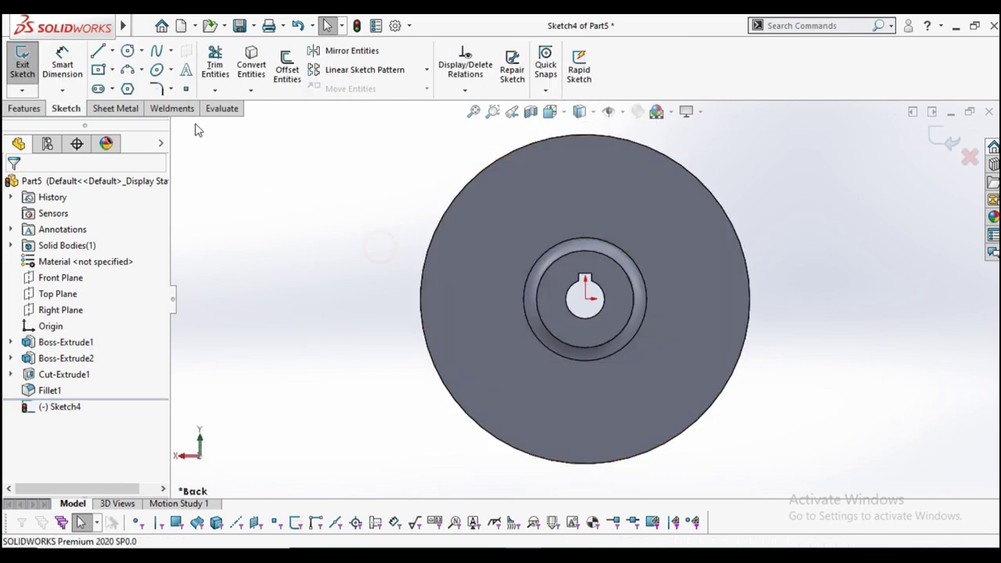
Draw an origin-centred circle, dimension it Ø177.80, and make it construction geometry
click(143, 52)
click(141, 71)
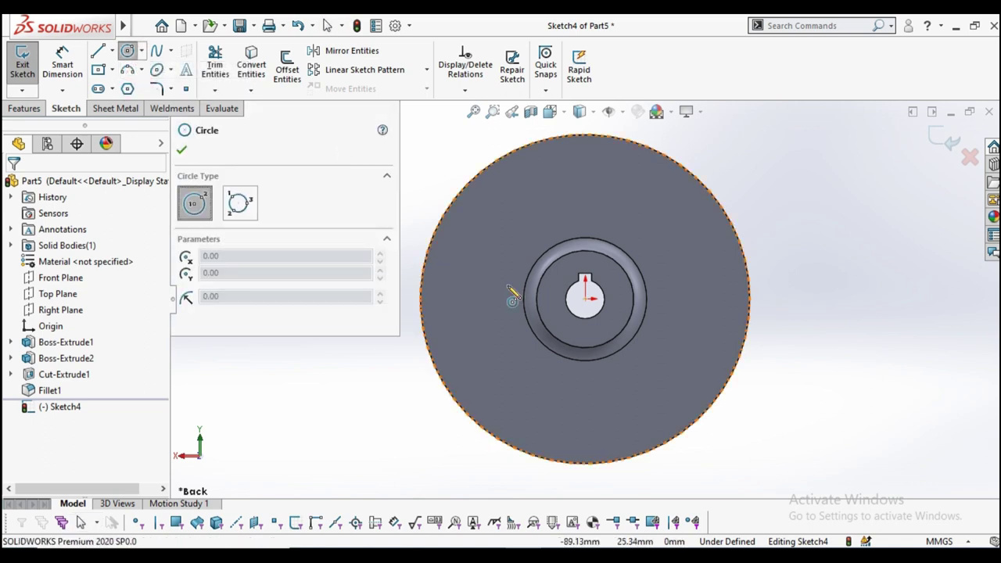
click(586, 298)
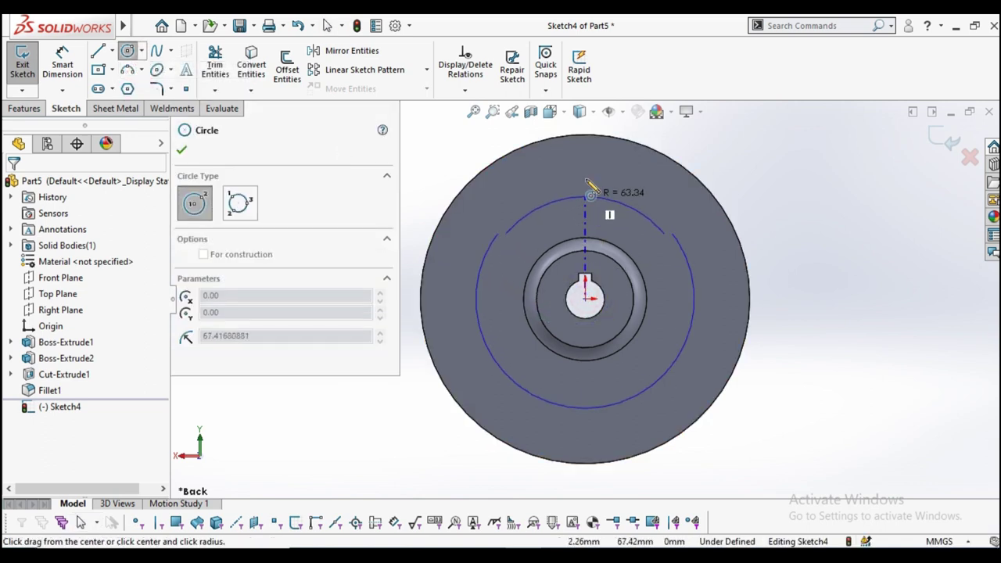
click(589, 159)
right_click(690, 145)
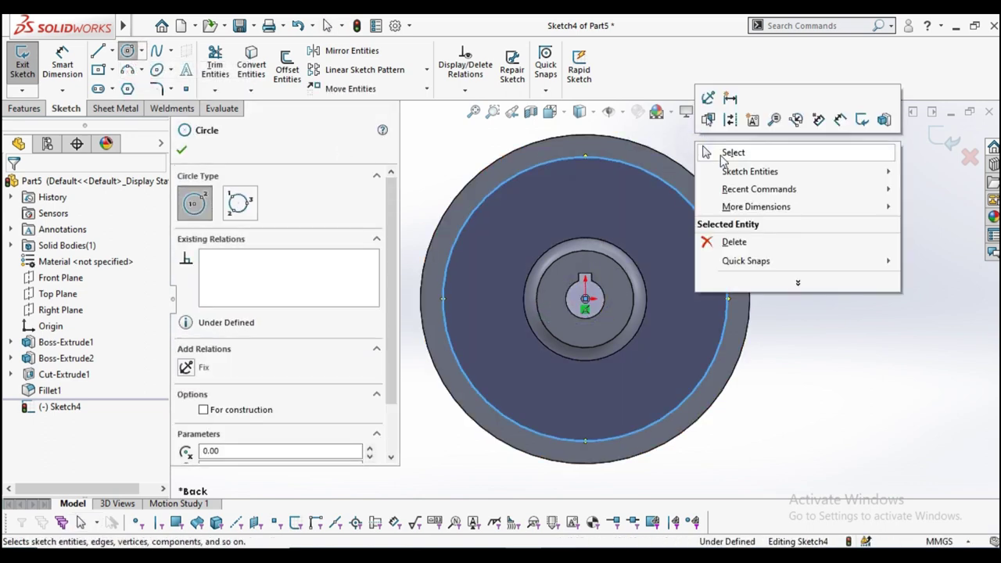
click(712, 152)
click(64, 62)
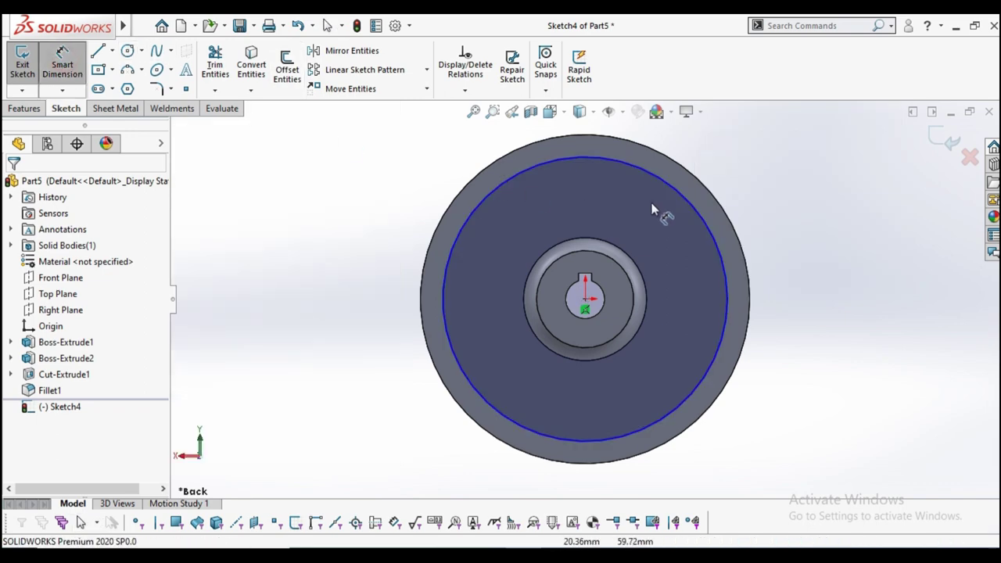
click(699, 212)
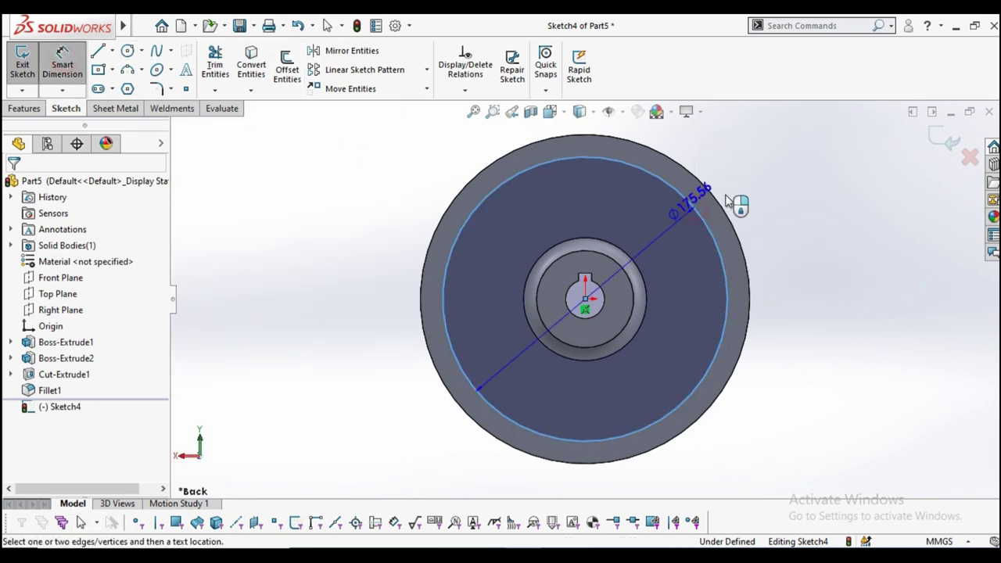
click(784, 198)
key(Return)
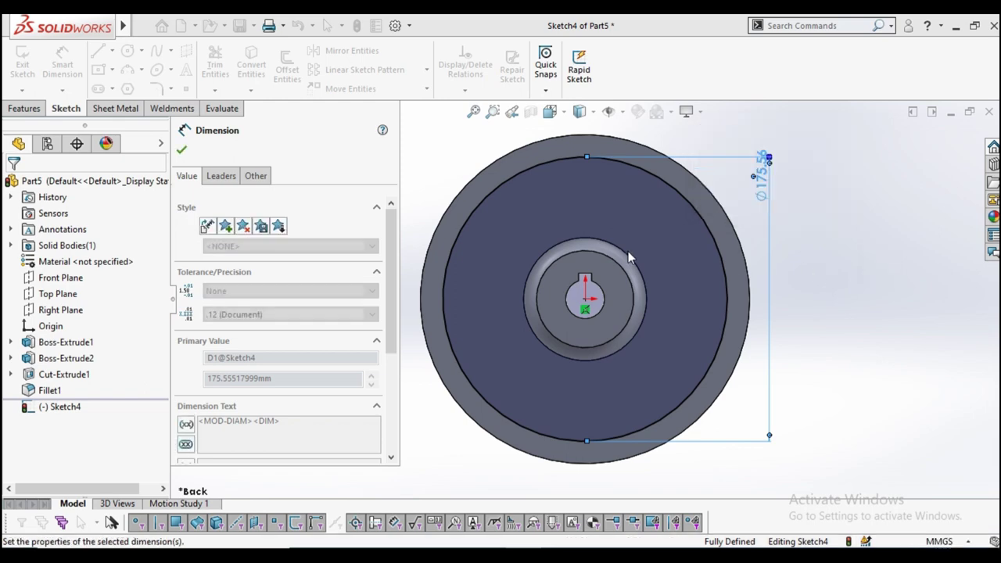
click(181, 150)
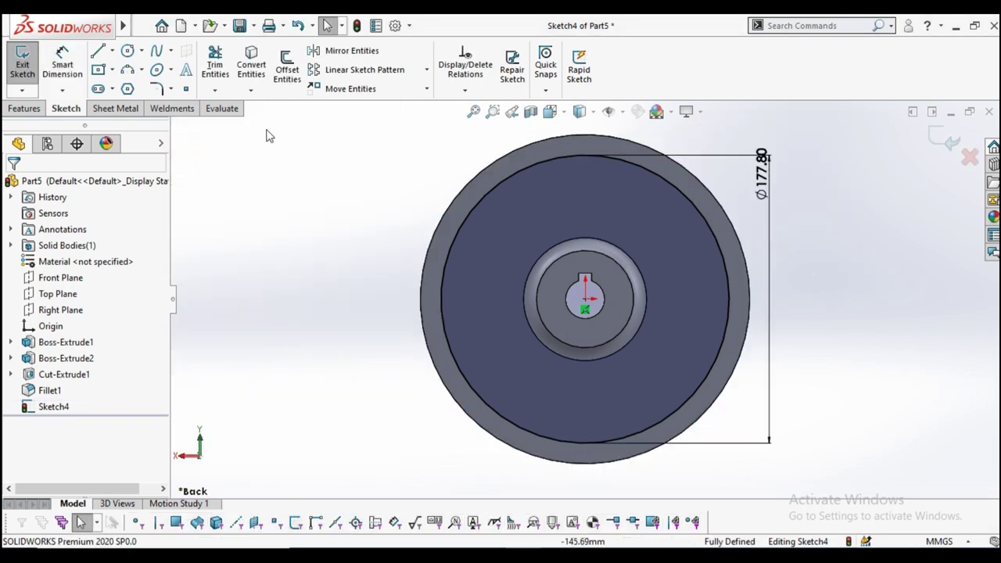
click(502, 182)
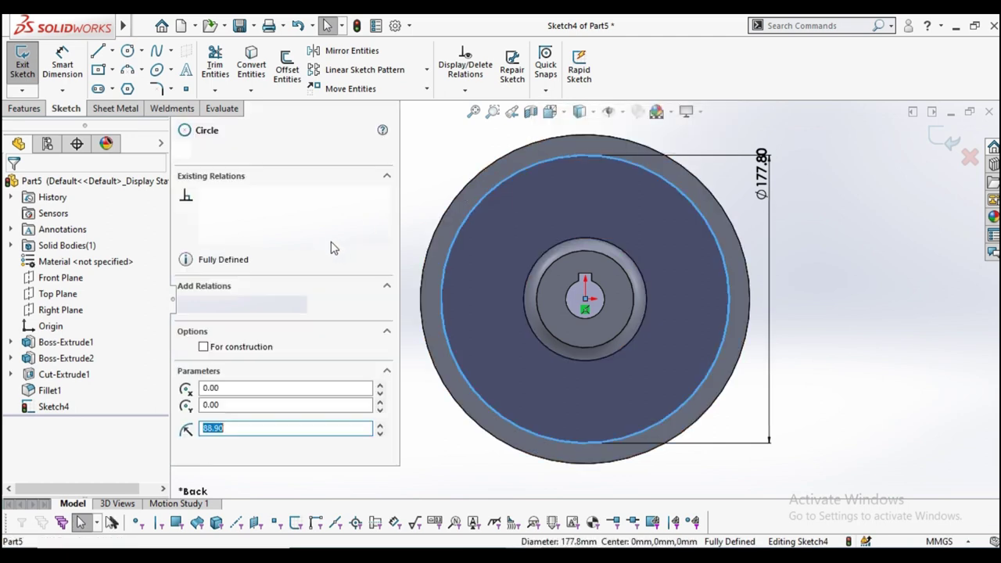
click(241, 346)
click(181, 149)
Draw a Ø10 mm circle centred at the top of the construction circle
click(127, 51)
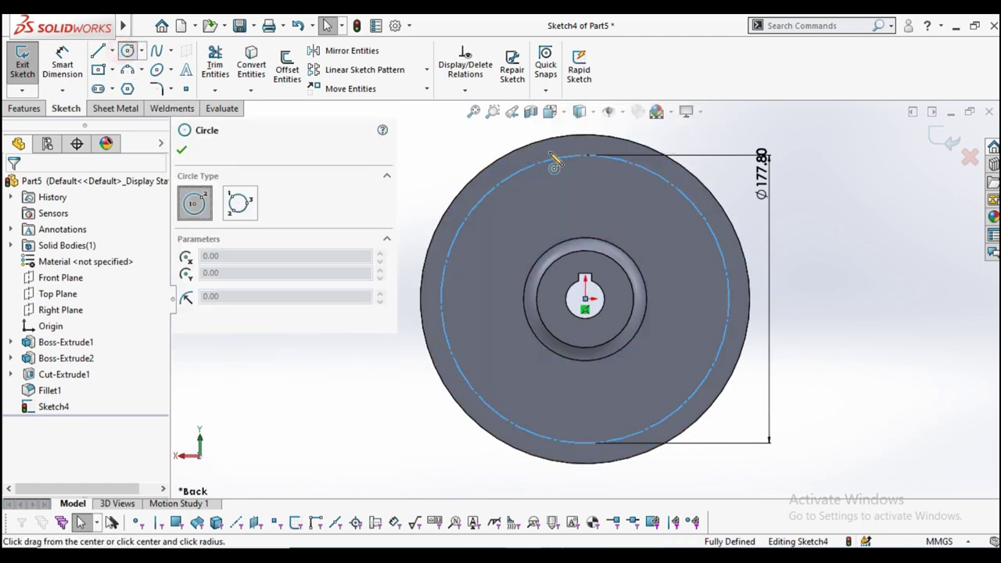
click(585, 155)
click(596, 156)
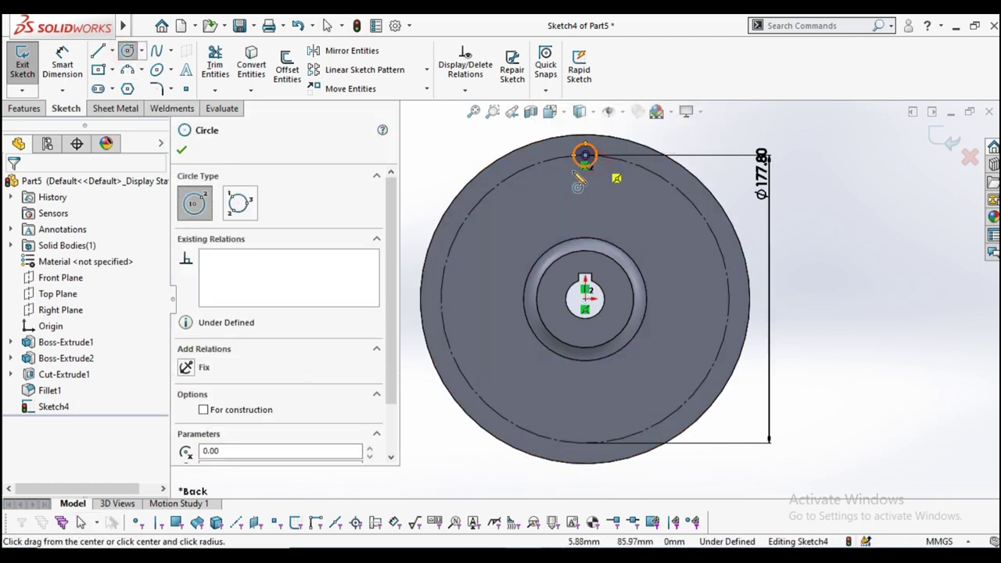
click(183, 151)
click(63, 63)
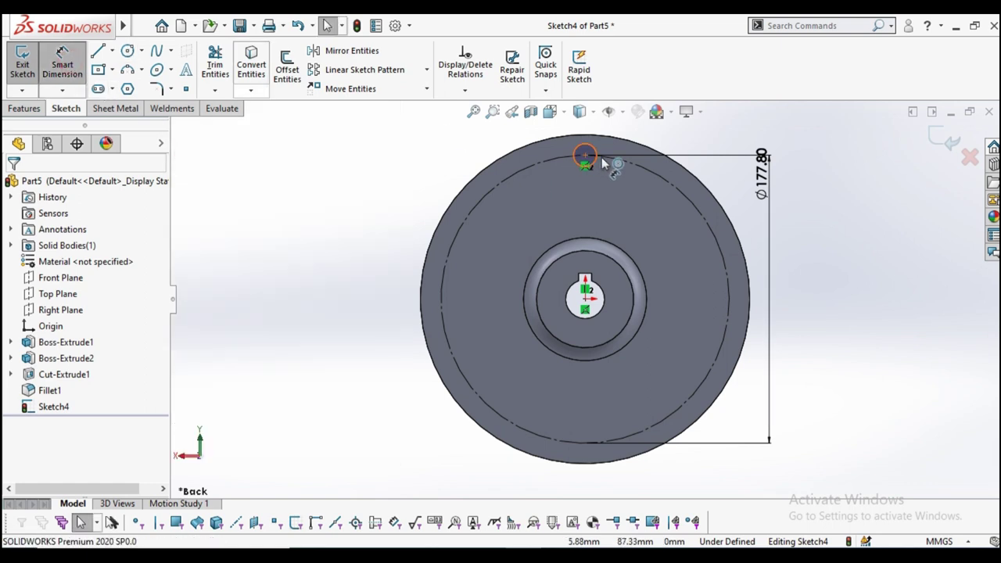
click(592, 155)
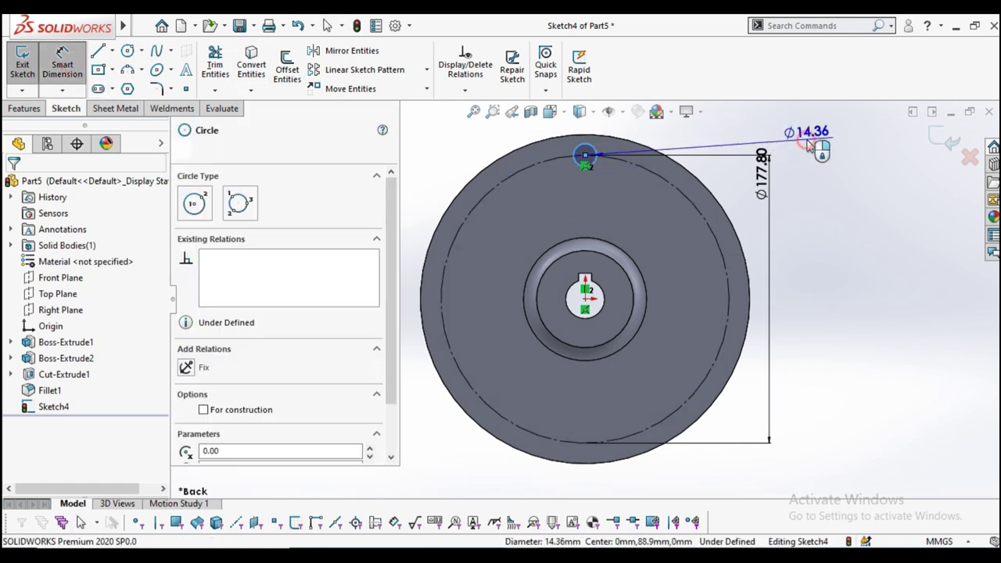
click(807, 141)
text(10)
key(Return)
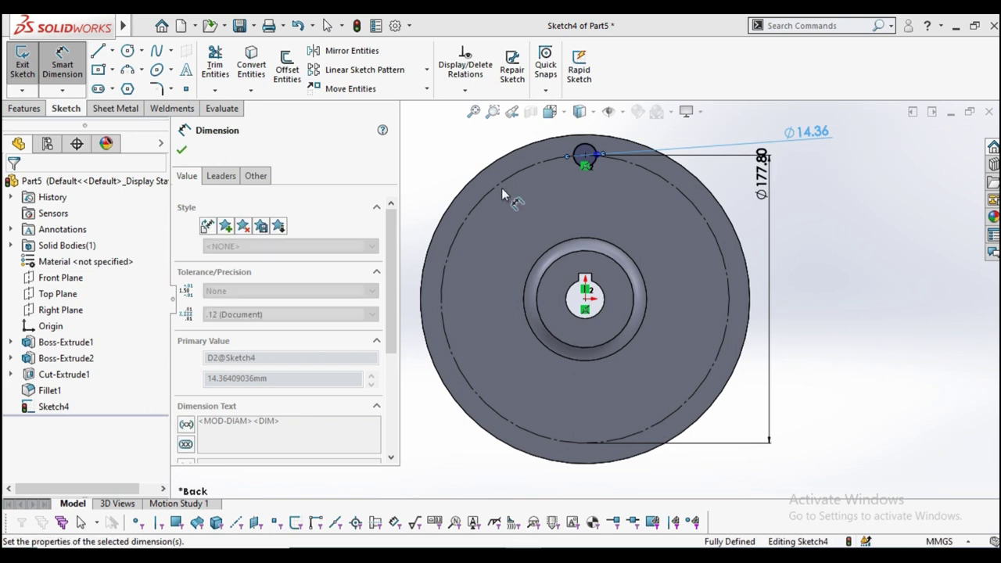
click(184, 151)
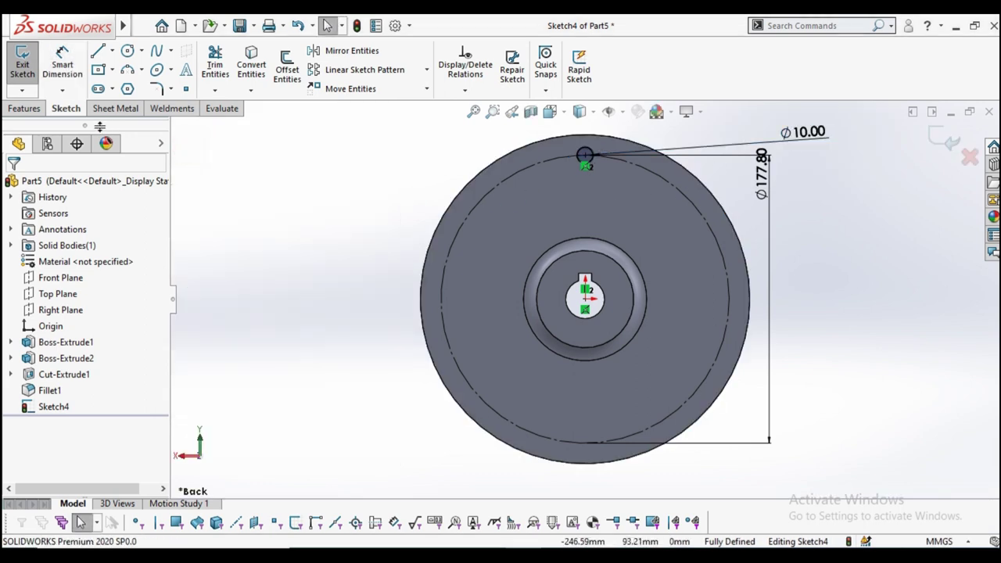
click(36, 114)
click(219, 79)
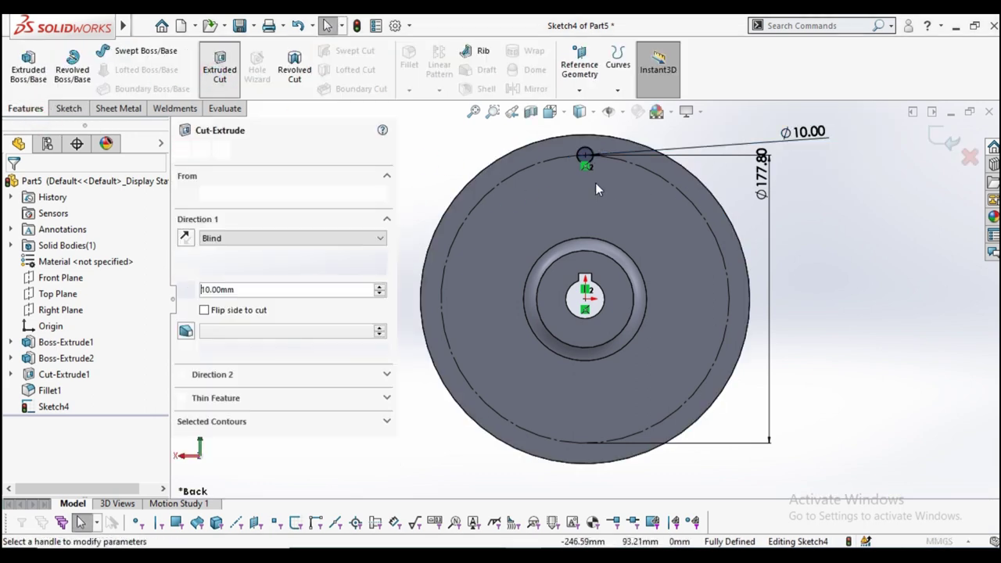
Finish the 10 mm deep bolt hole cut and start a circular pattern about the bore edge
click(179, 154)
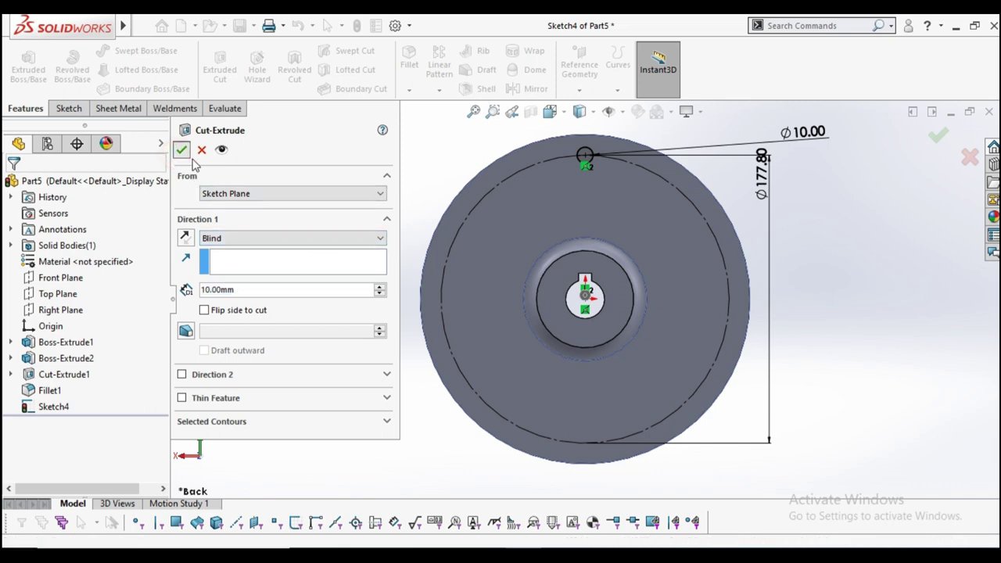
click(440, 90)
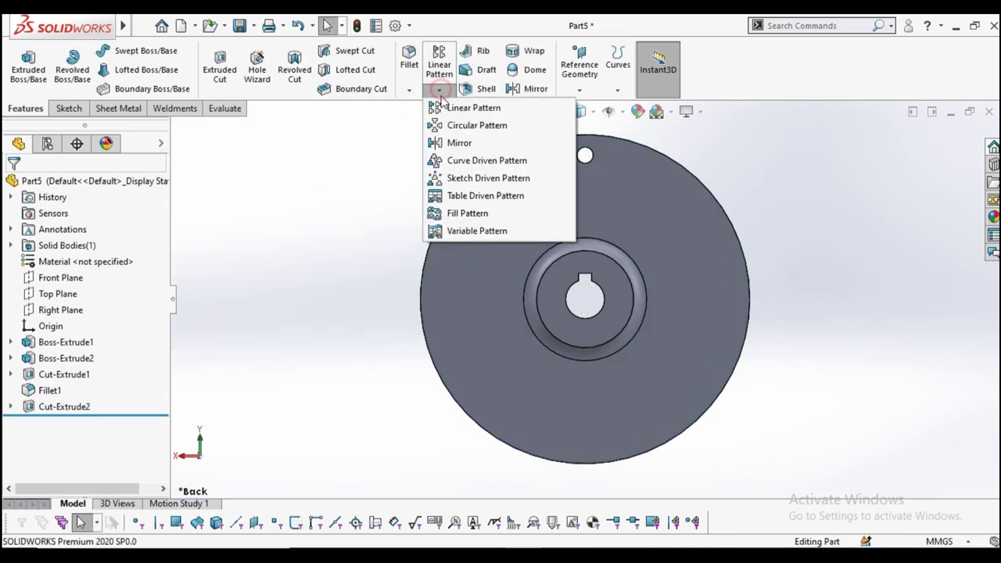
click(429, 126)
click(252, 195)
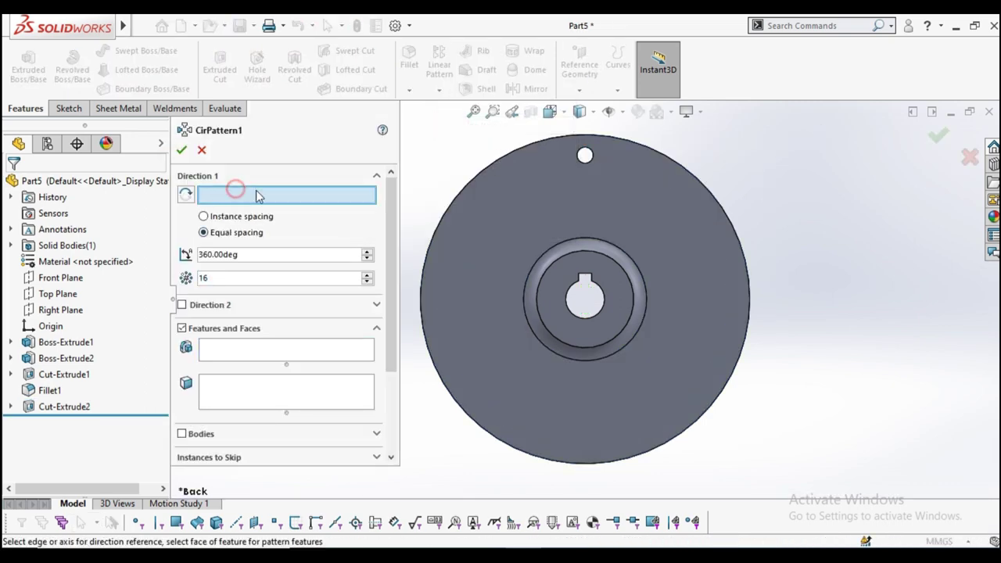
click(612, 265)
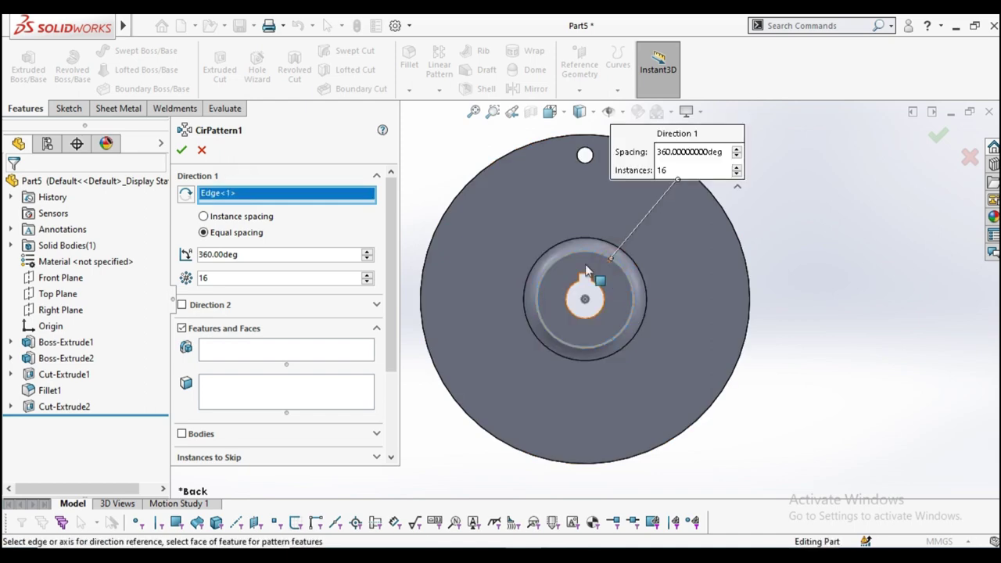
click(240, 351)
Repeat the bolt hole as 8 equally spaced instances around the disc and view it at an angle
click(79, 405)
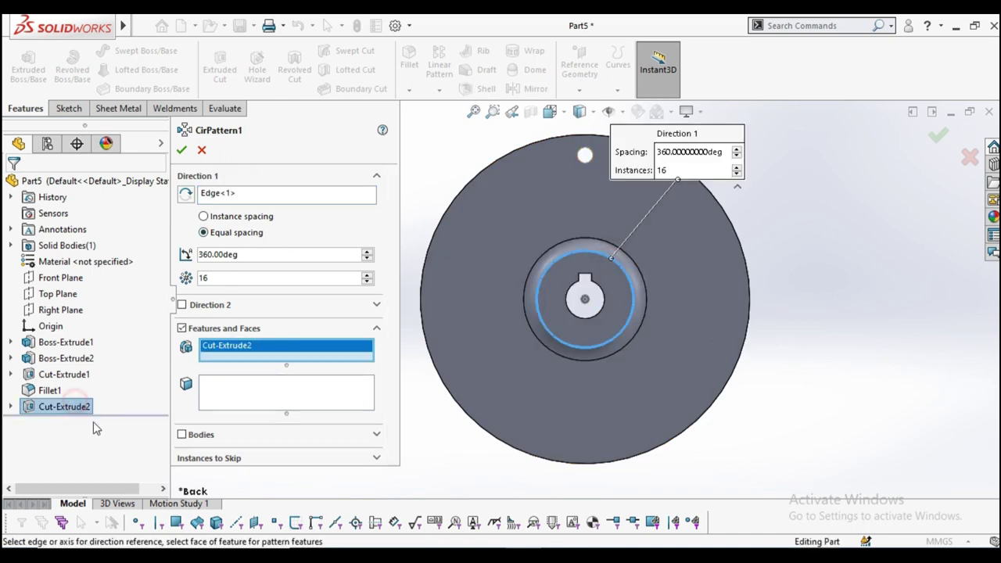
click(367, 282)
click(367, 283)
click(367, 282)
click(367, 283)
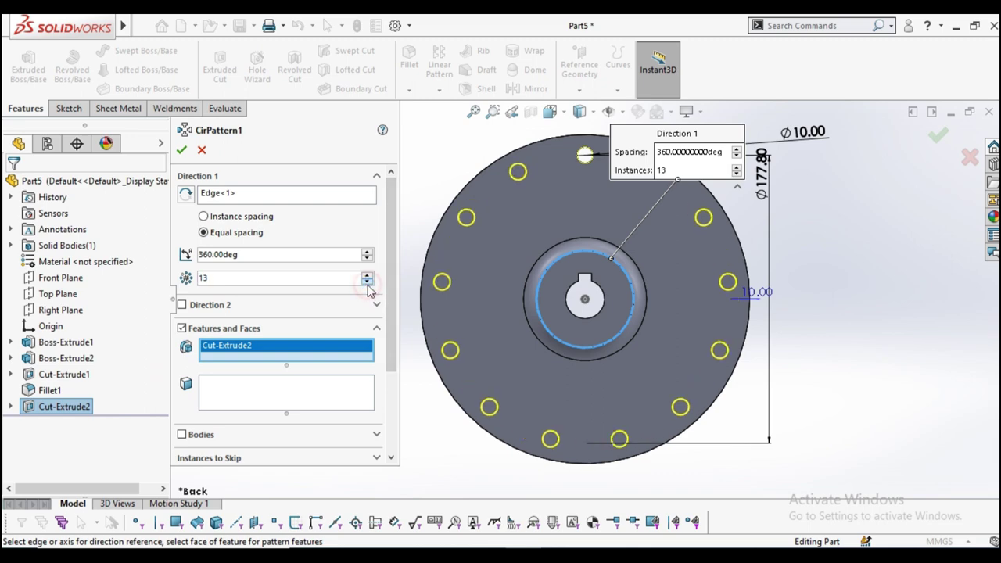
click(367, 282)
click(367, 282)
click(367, 282)
click(367, 283)
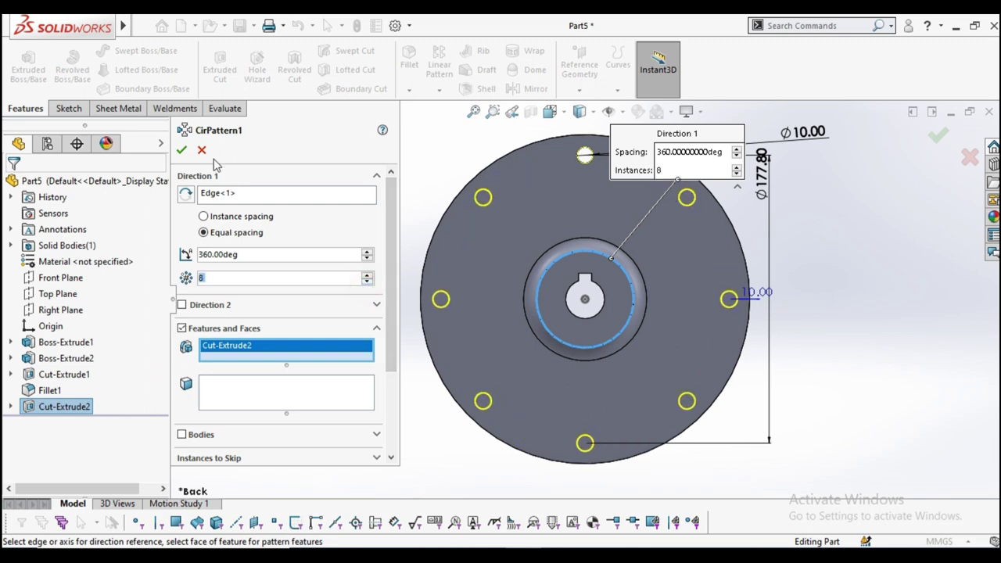
click(180, 149)
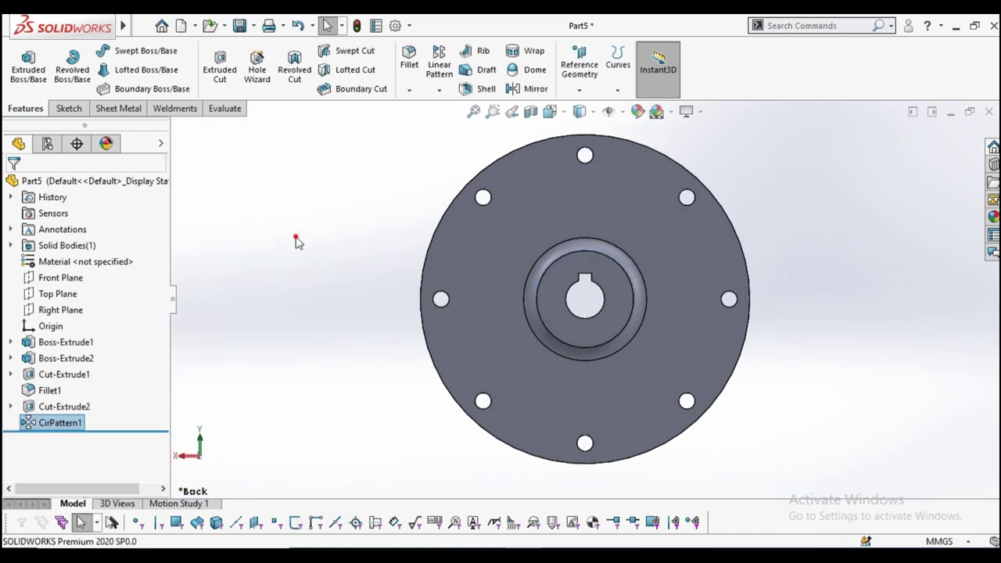
mouse_move(502, 353)
middle_down()
mouse_move(393, 166)
mouse_move(370, 219)
mouse_move(559, 215)
mouse_move(425, 158)
middle_up()
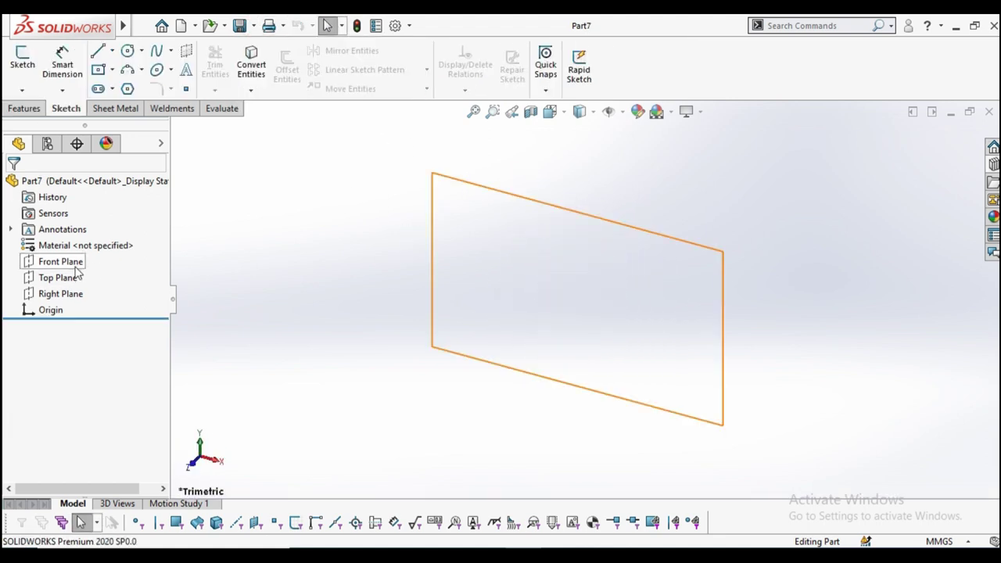
Start a sketch on the Front Plane and draw a circle centred on the origin
click(82, 266)
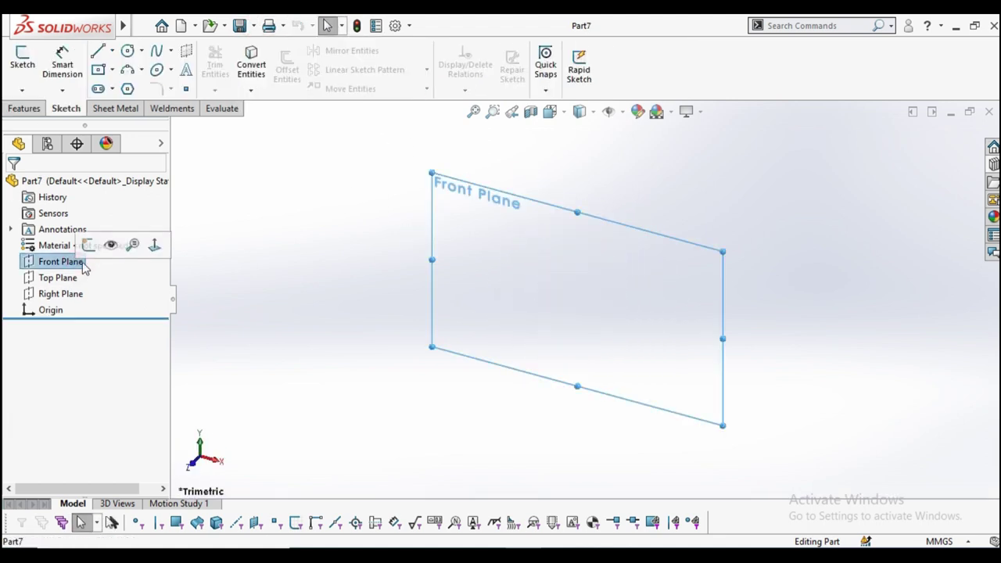
click(88, 245)
click(128, 50)
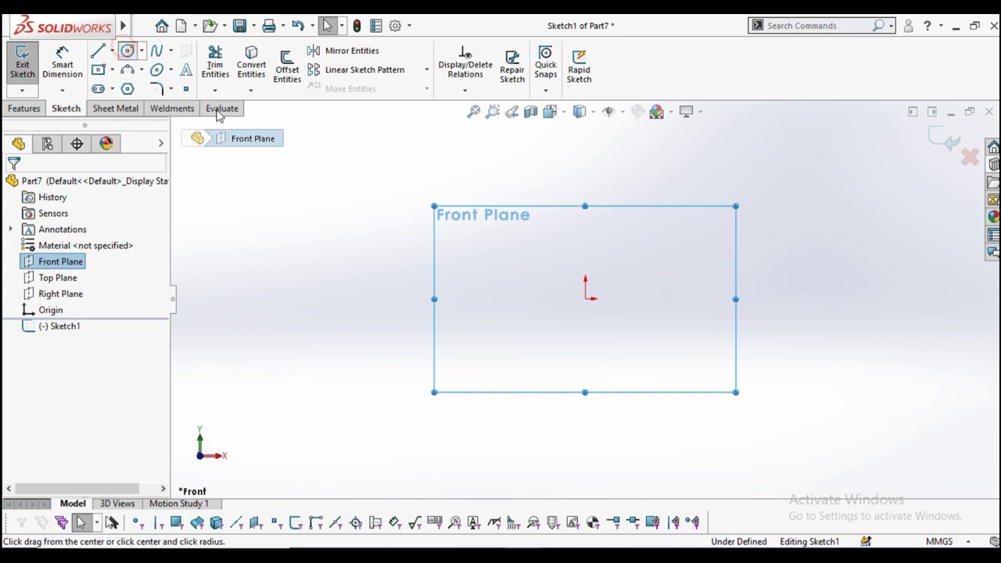
click(585, 299)
click(662, 335)
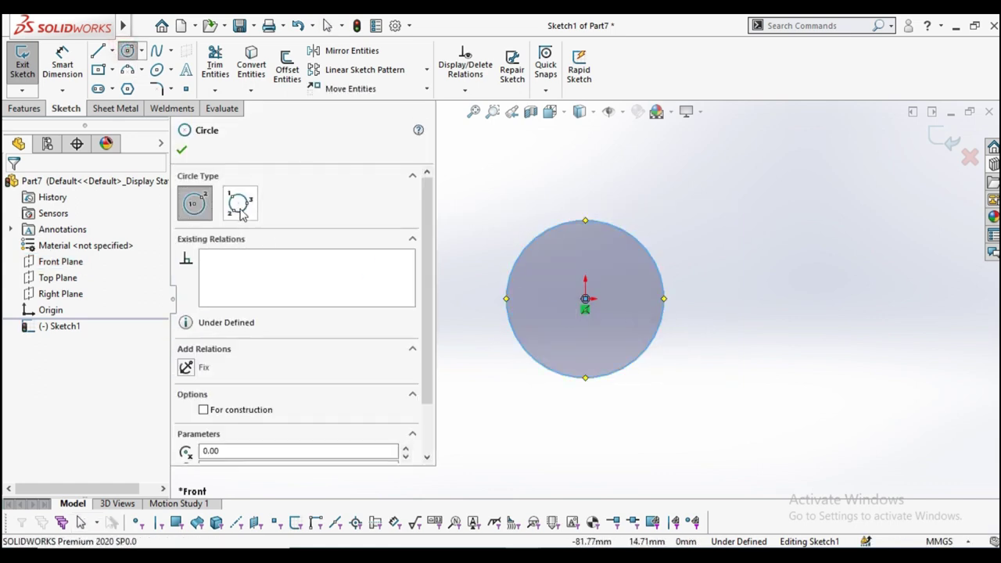
click(182, 149)
Dimension the circle's diameter to 13 in
click(63, 64)
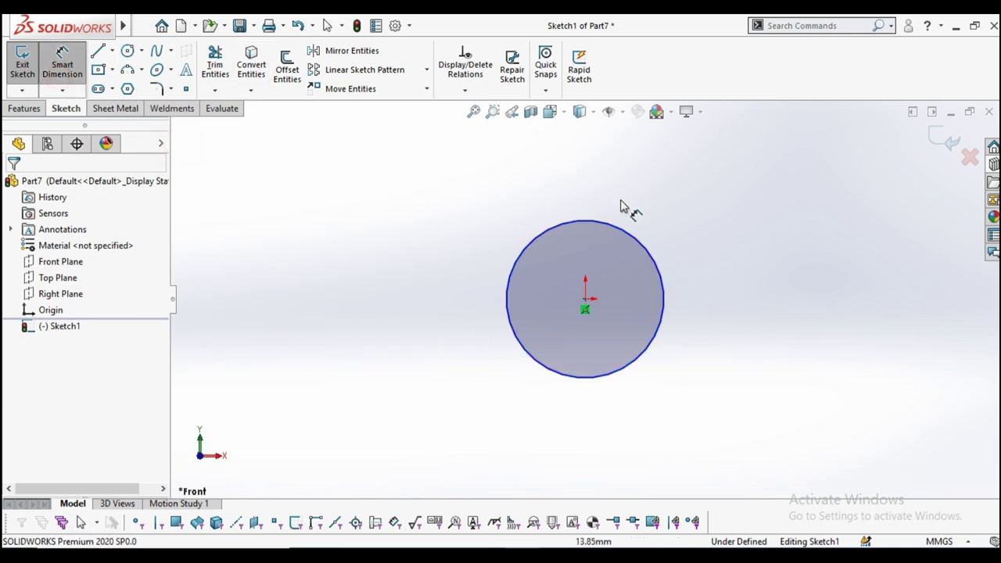
click(635, 240)
click(688, 224)
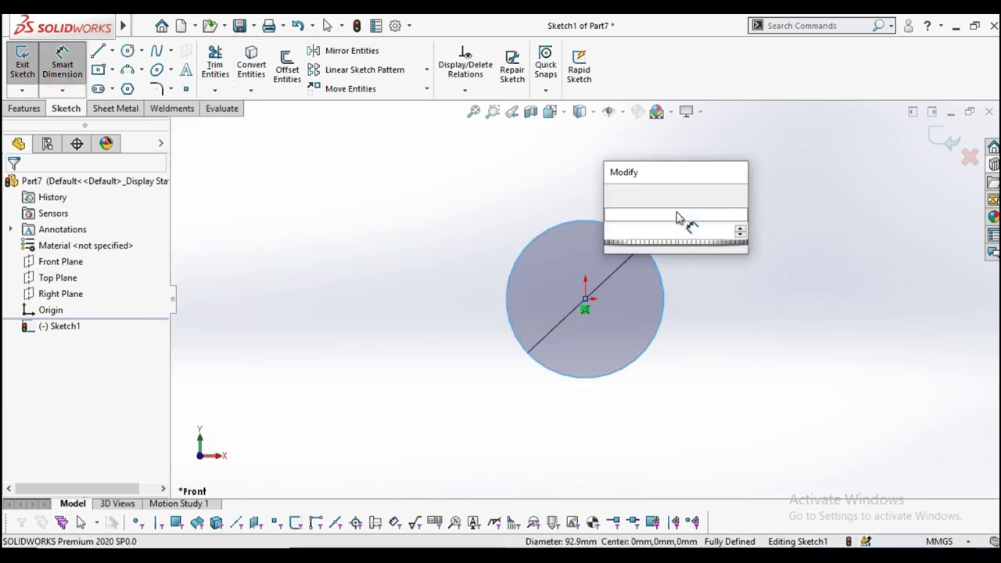
text(13in)
key(Return)
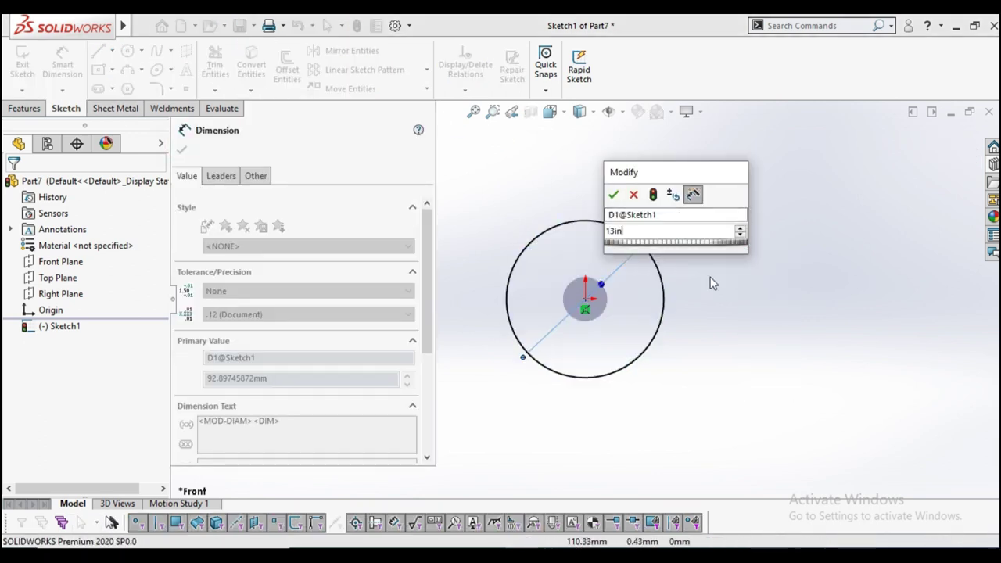
key(Return)
click(181, 152)
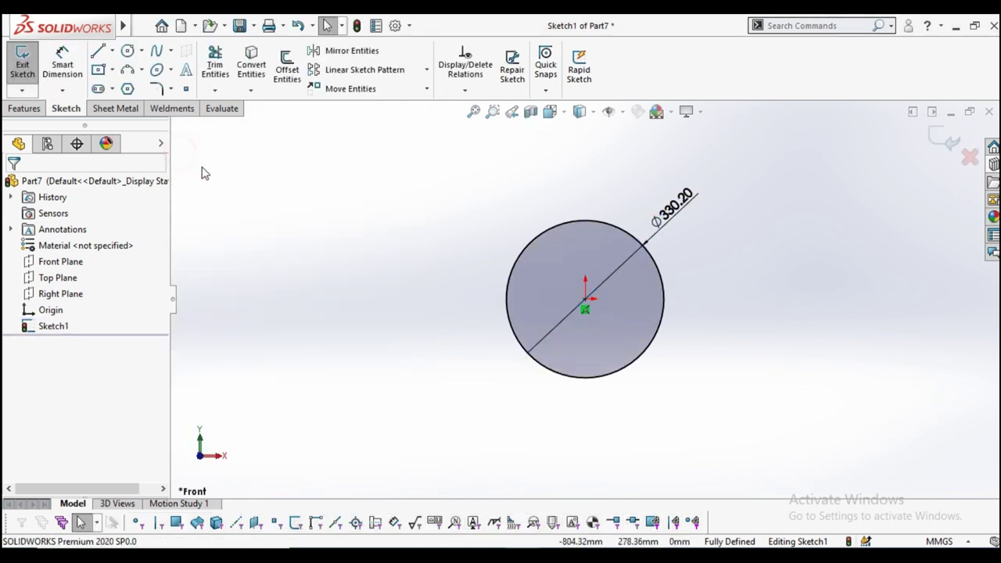
Draw a vertical centerline upward from the circle centre
click(112, 50)
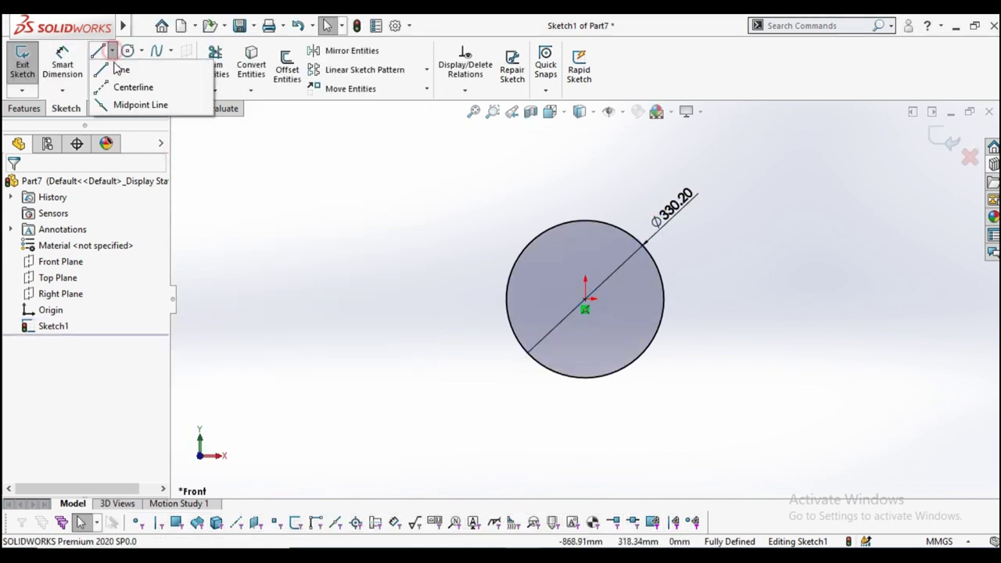
click(157, 87)
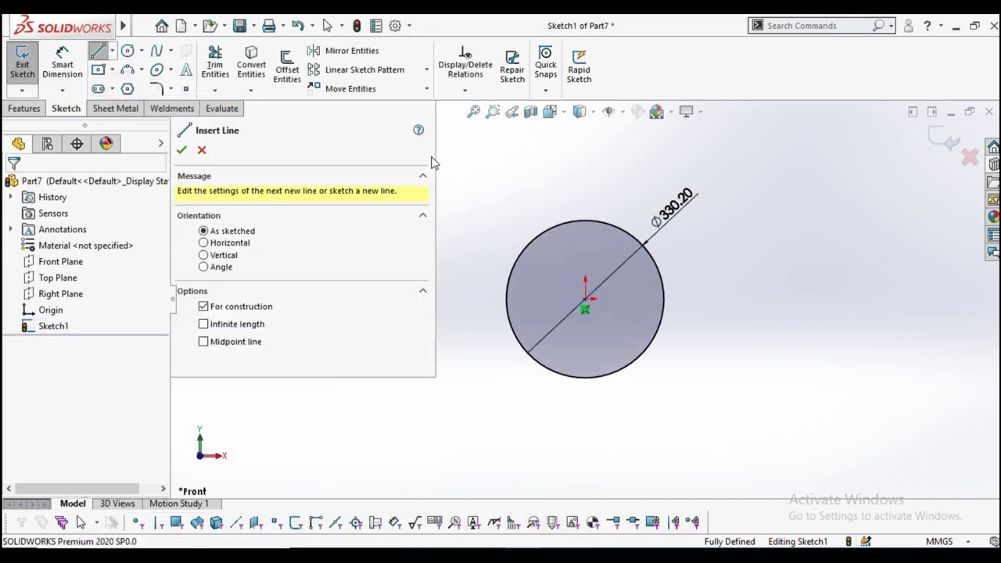
click(585, 299)
click(587, 212)
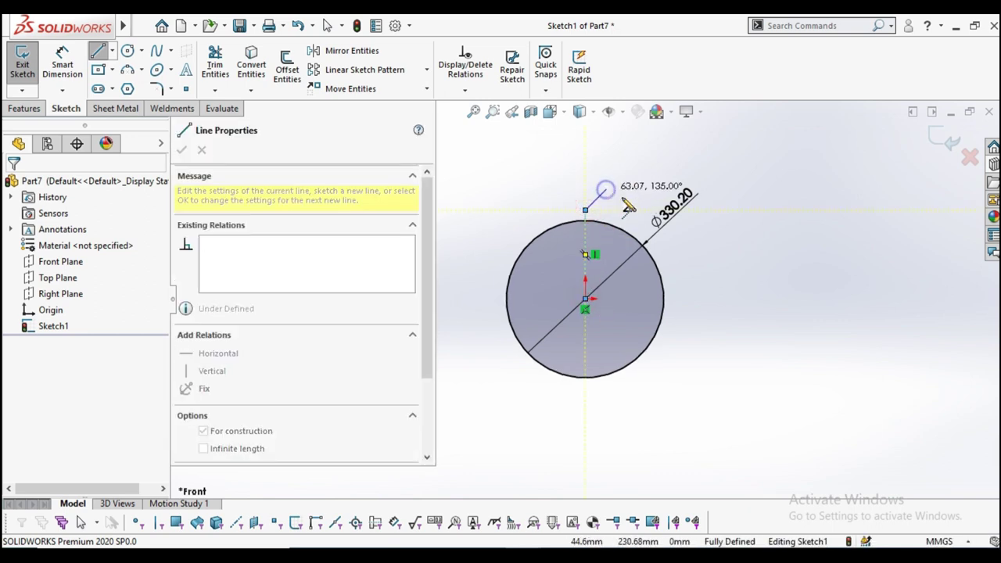
right_click(601, 197)
click(632, 201)
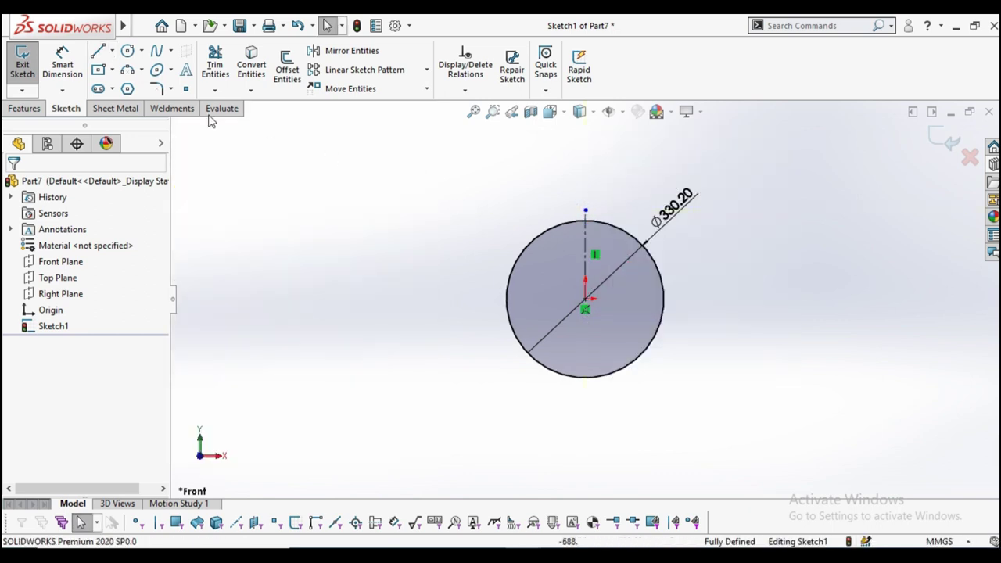
Dimension the upward centerline to 200 mm
click(62, 64)
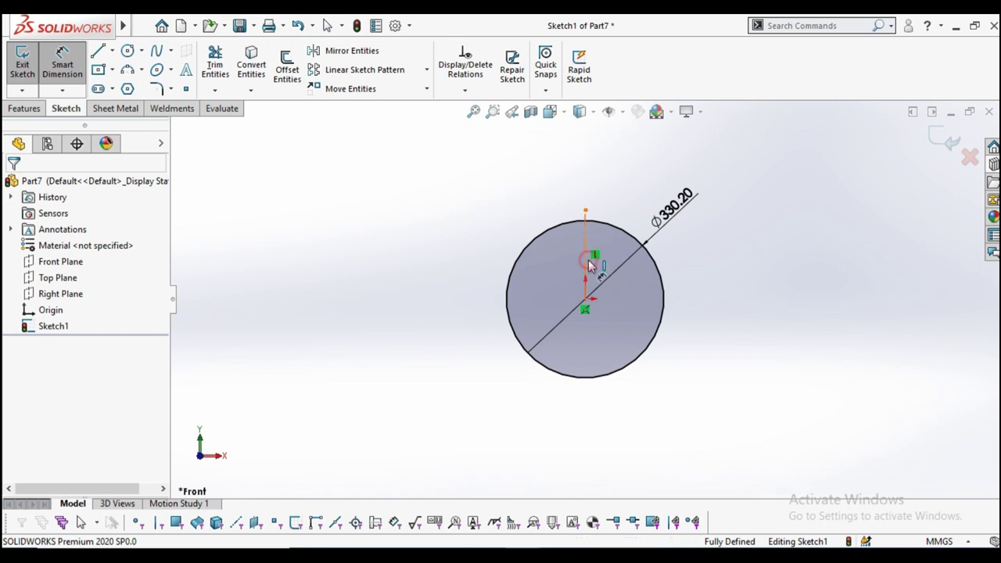
click(591, 266)
click(763, 279)
text(200)
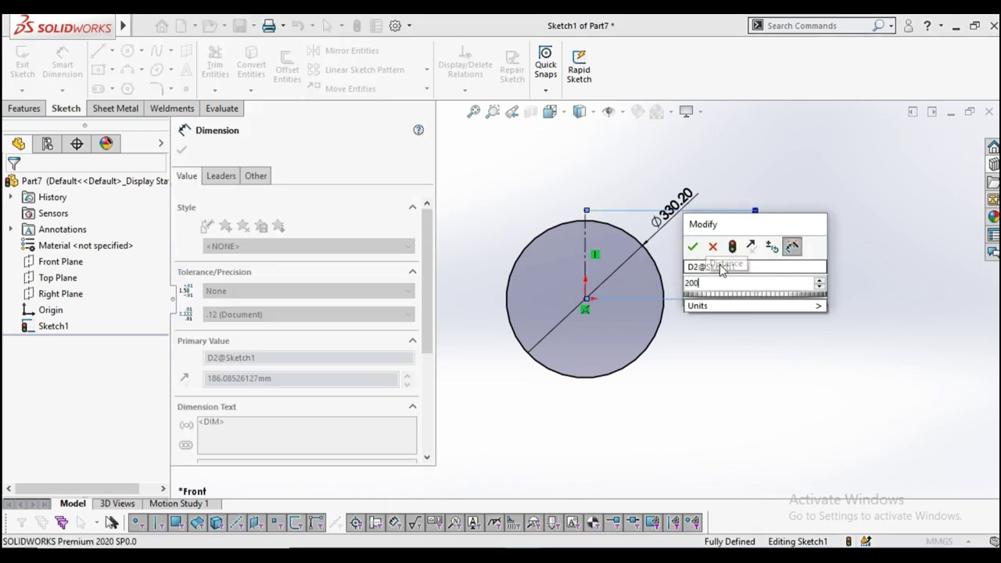
key(Return)
click(181, 149)
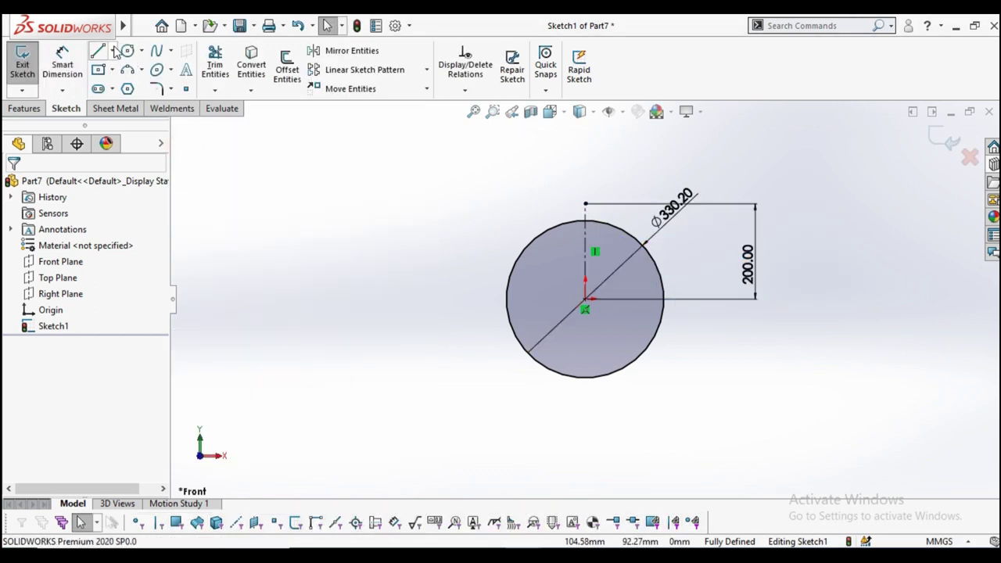
Draw three more centerlines from the circle centre: left, downward and right
click(112, 50)
click(125, 84)
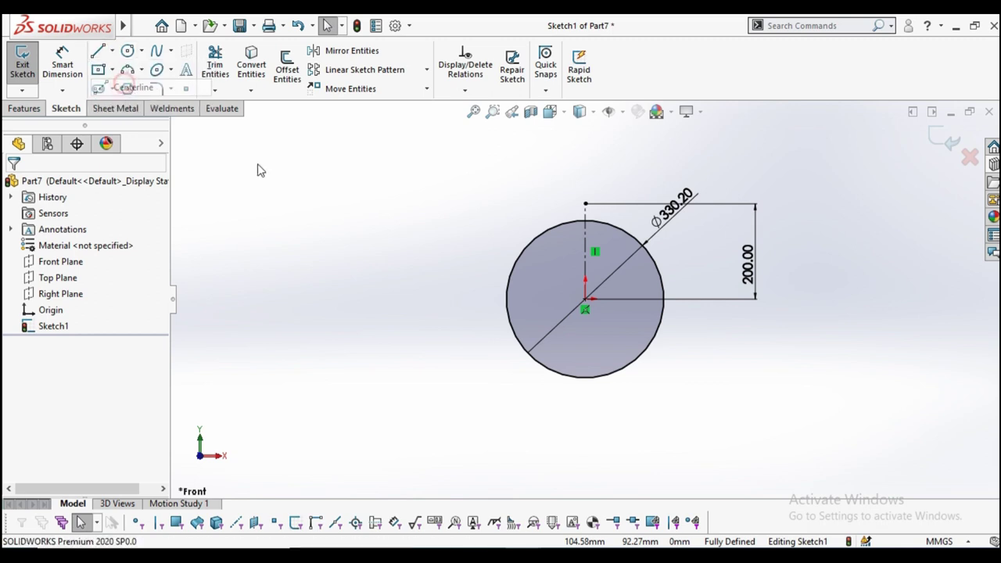
click(585, 299)
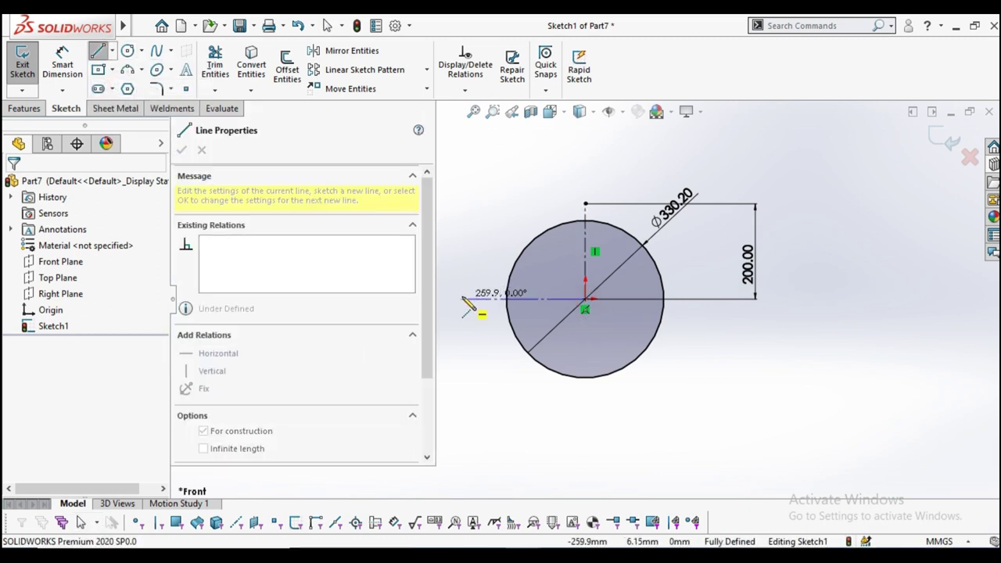
click(463, 298)
right_click(485, 292)
click(486, 292)
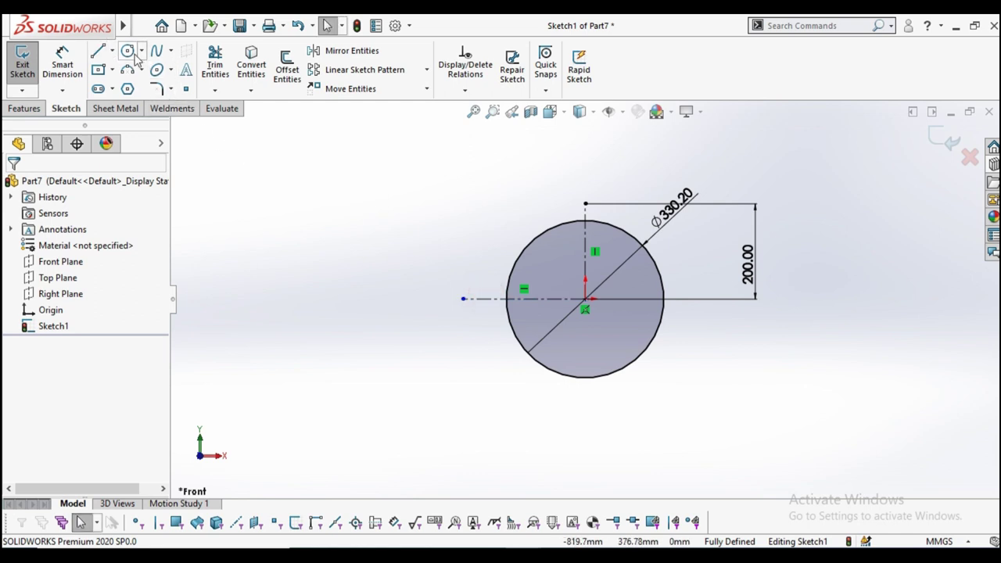
click(112, 51)
click(134, 88)
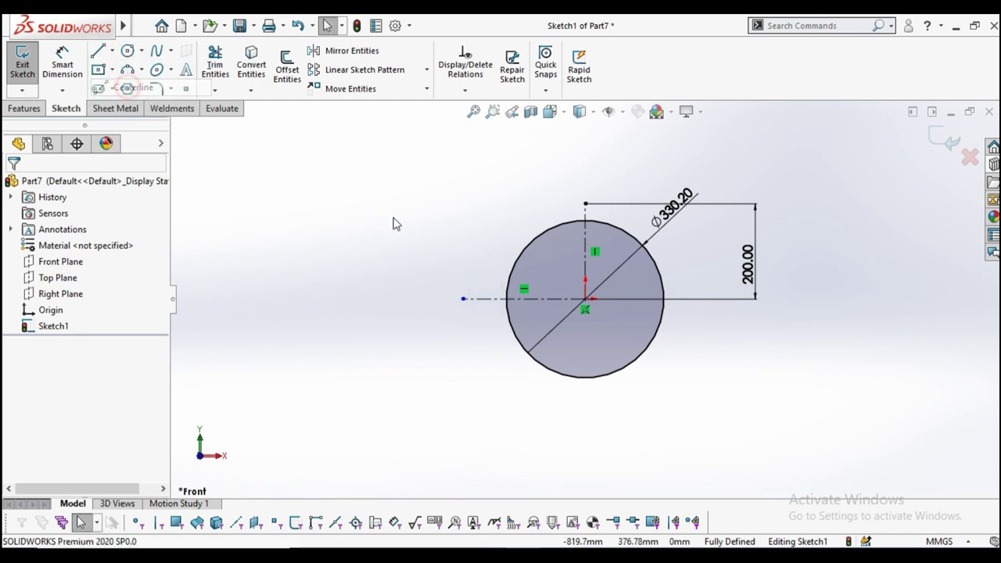
click(585, 299)
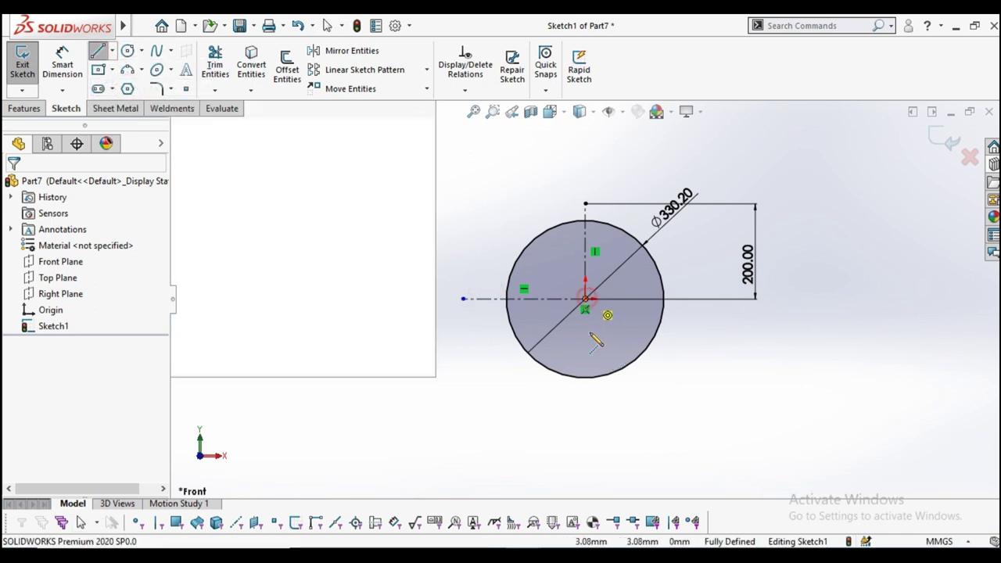
click(585, 412)
right_click(632, 408)
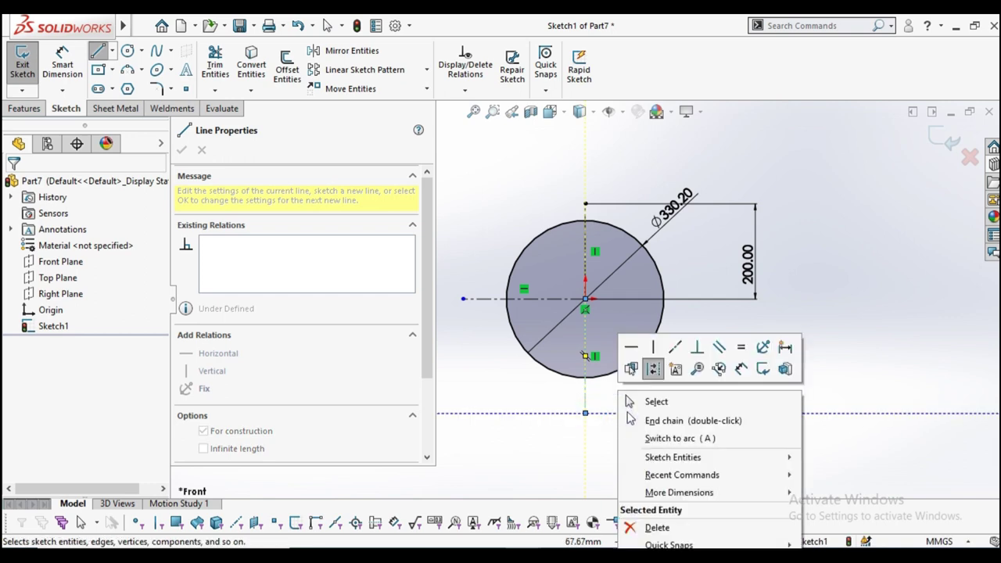
click(650, 400)
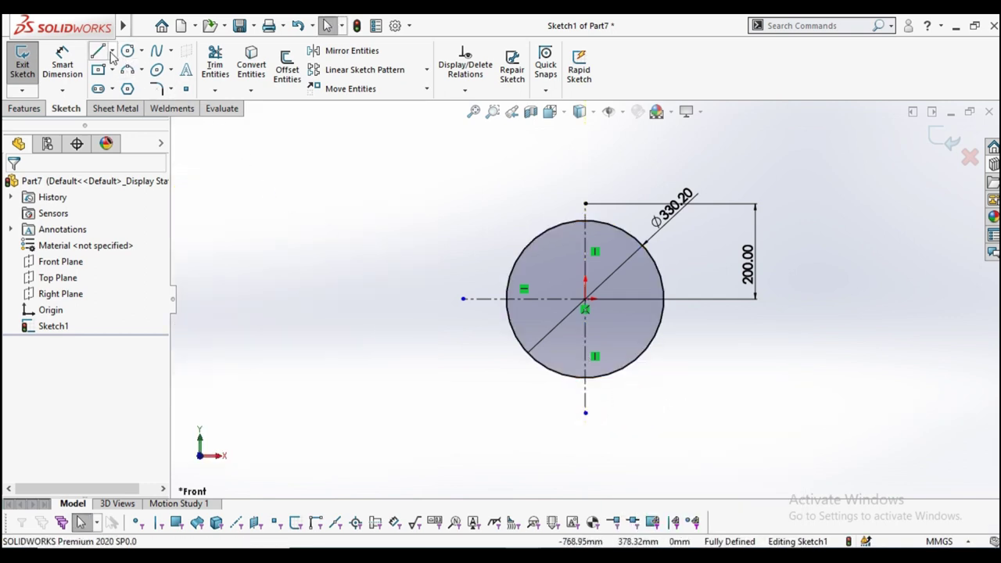
click(112, 51)
click(141, 85)
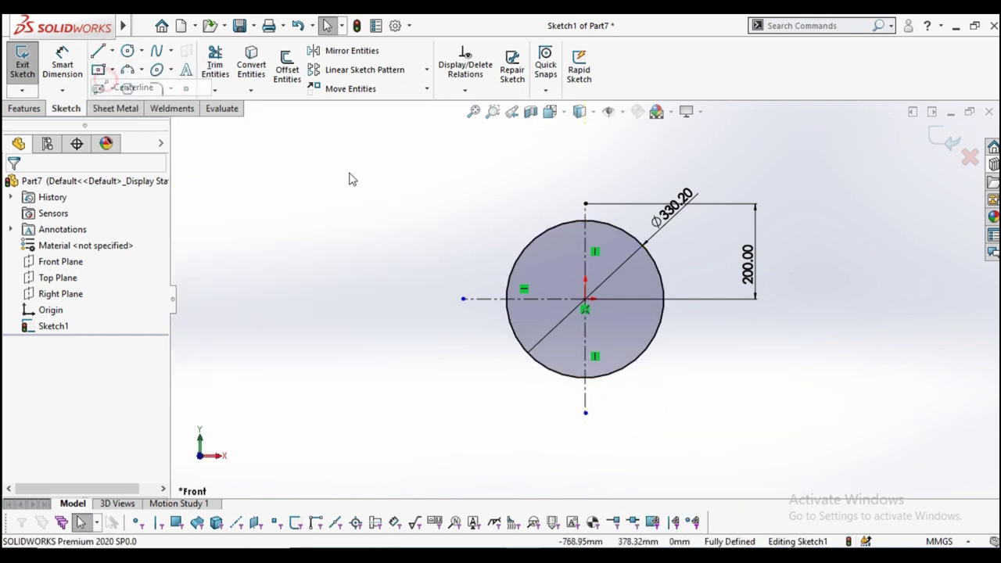
click(585, 300)
right_click(724, 319)
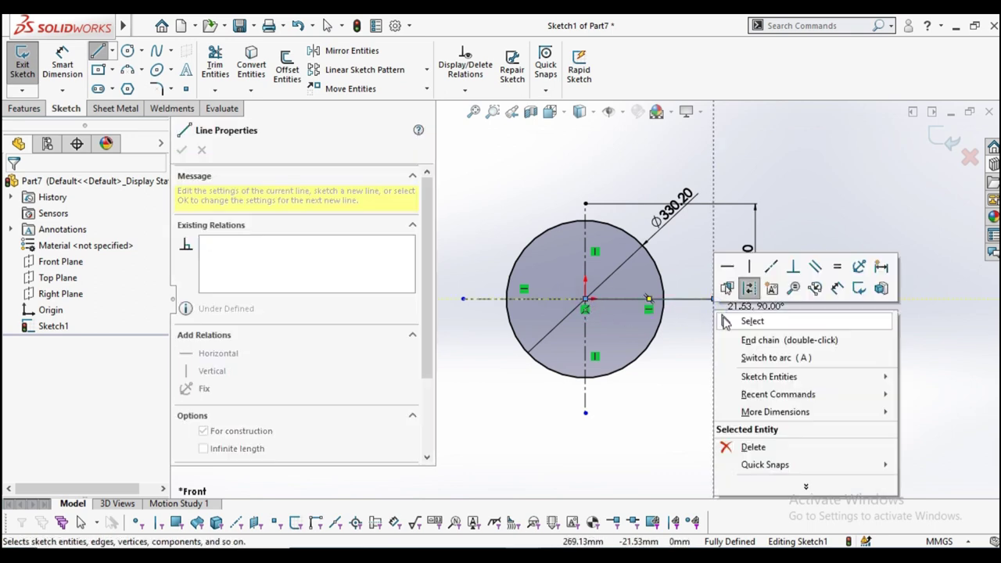
click(728, 321)
Dimension the left centerline to 225 mm, discarding an accidental diameter dimension
click(72, 70)
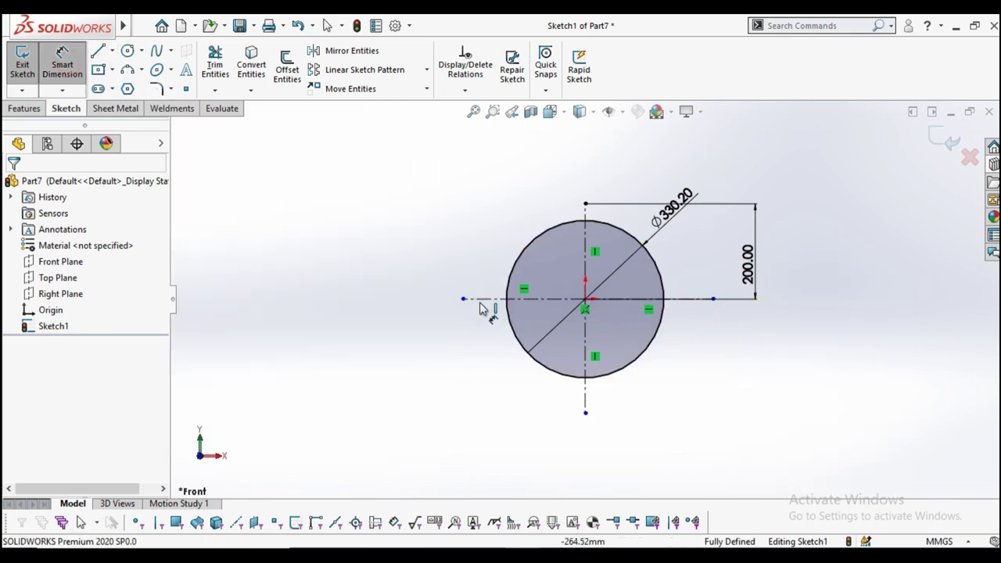
click(491, 303)
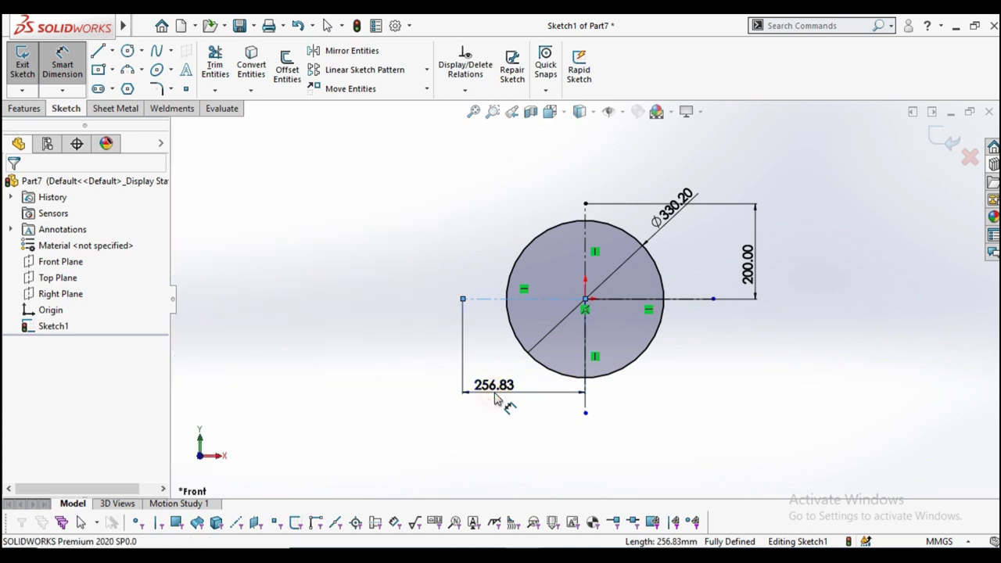
click(495, 397)
text(225)
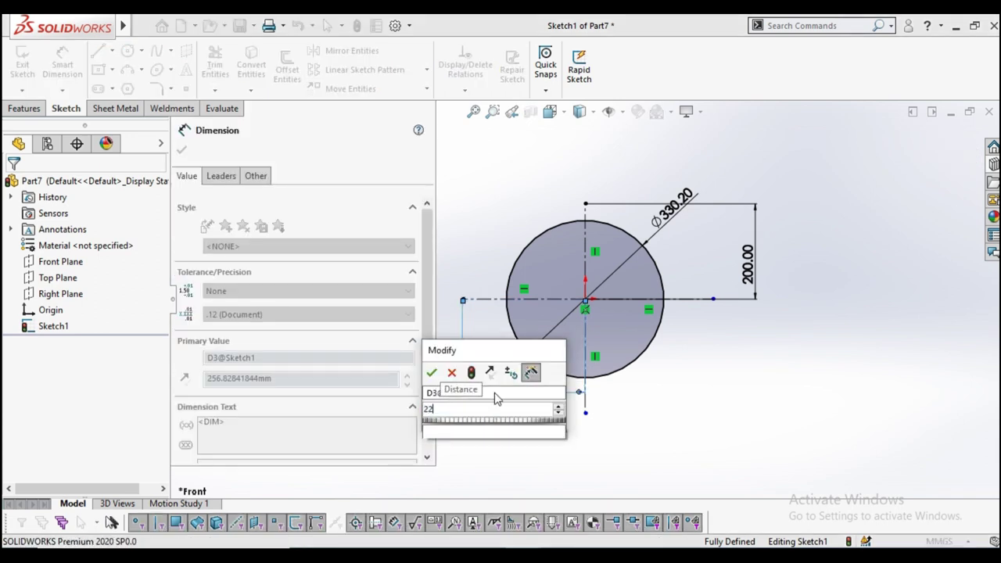
key(Return)
click(589, 381)
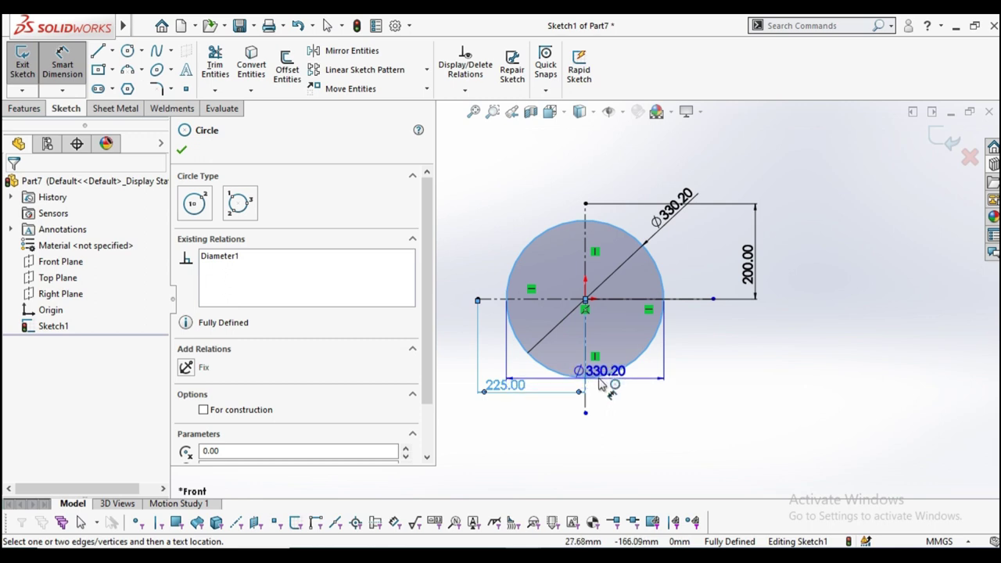
key(Escape)
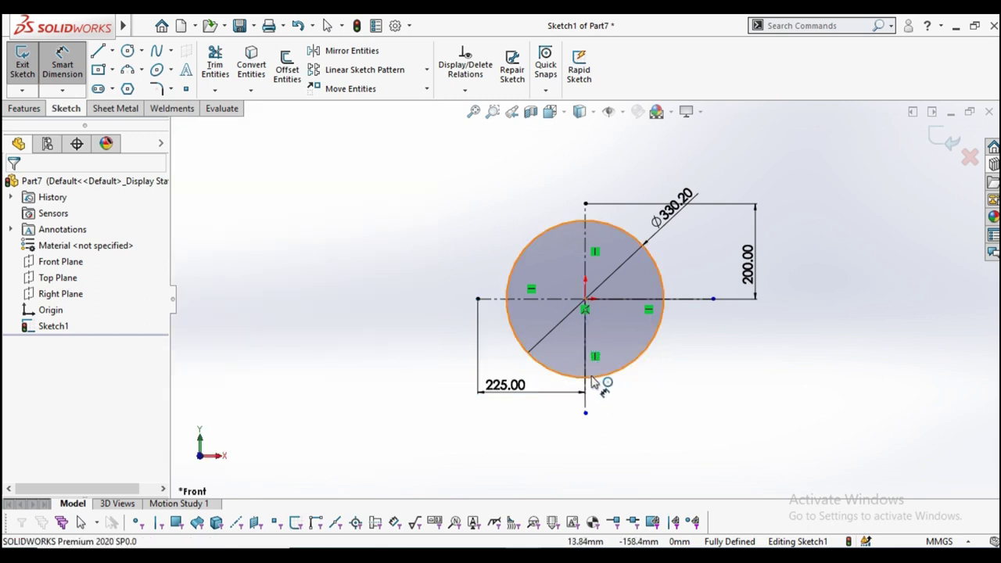
Dimension the downward centerline to 250 mm and the right one to 275 mm
click(588, 407)
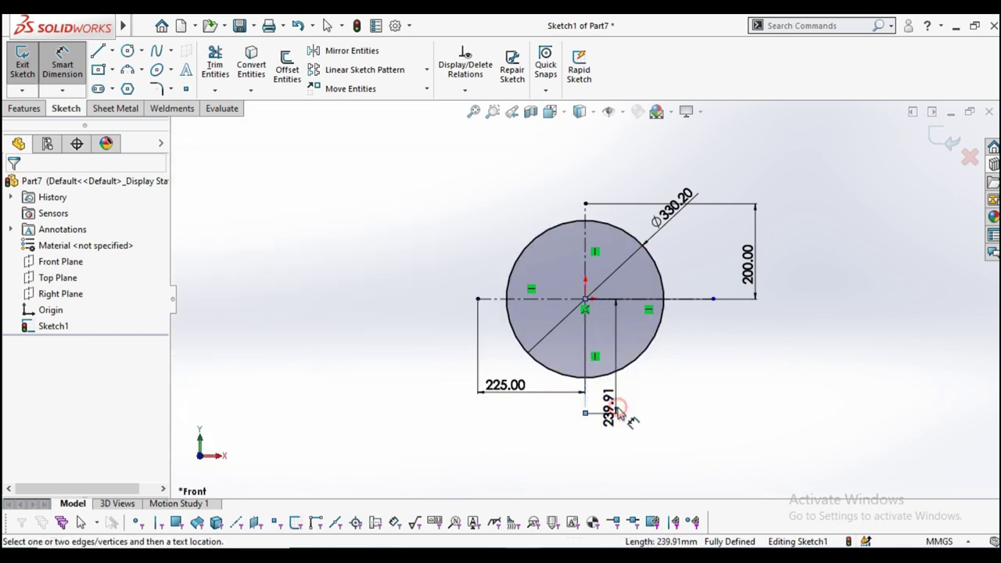
click(617, 408)
text(250)
key(Return)
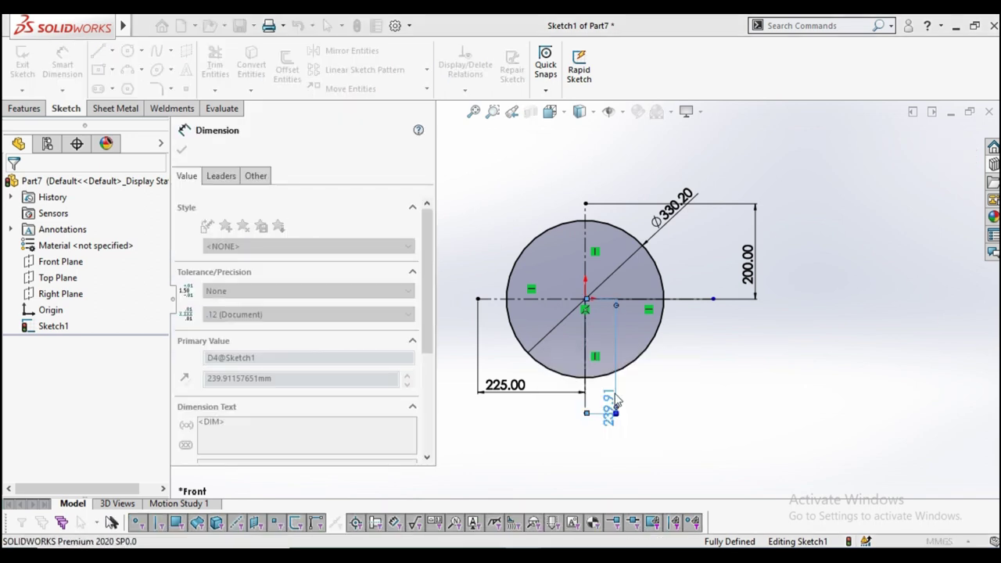
click(679, 304)
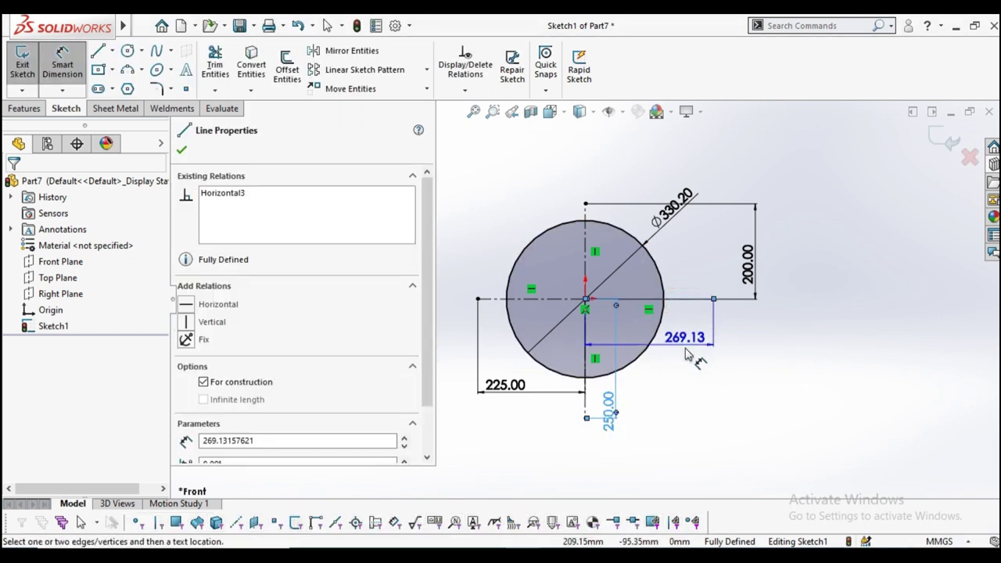
click(687, 353)
text(2)
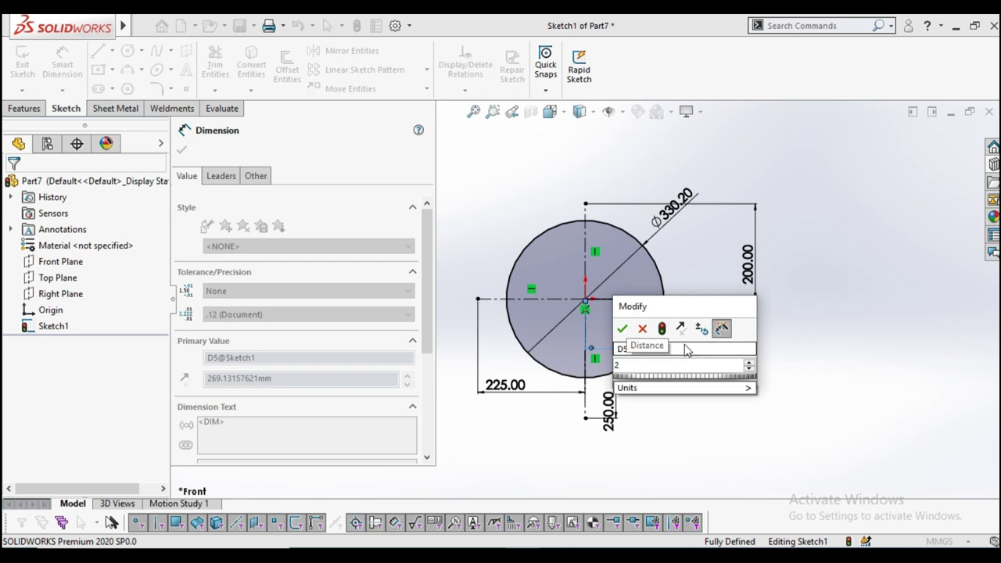
text(75)
key(Return)
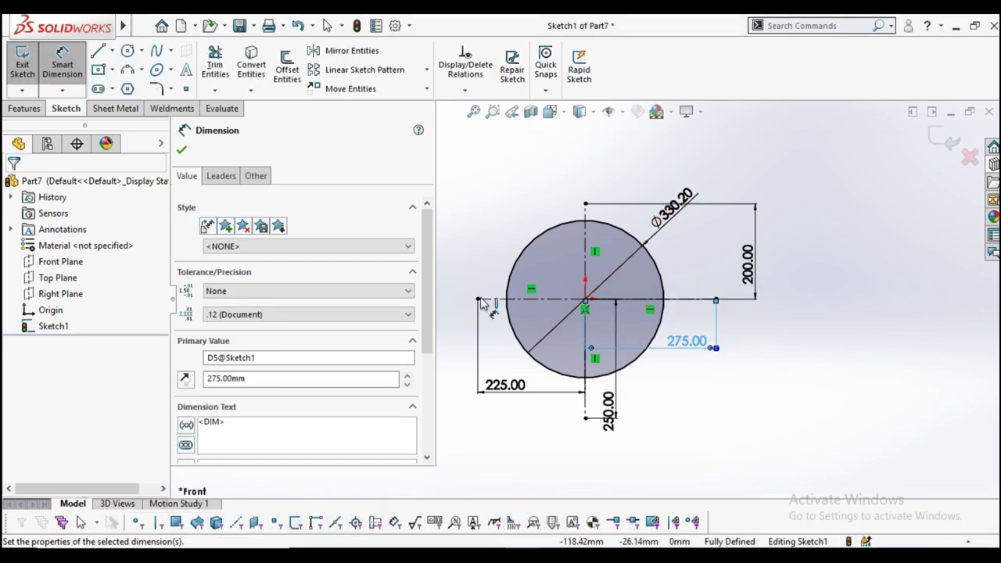
click(184, 147)
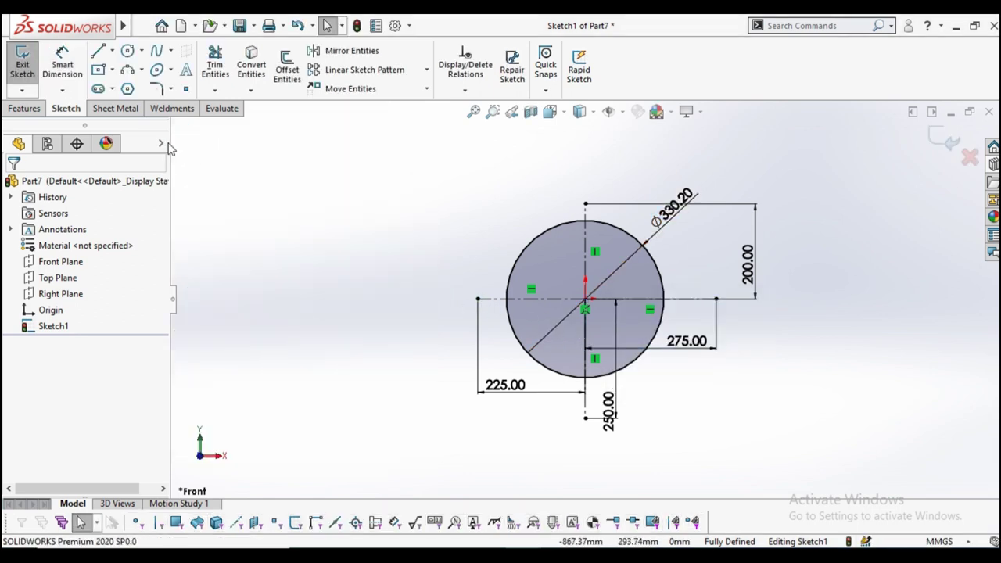
Draw 3-point arcs from the top arm end to the left end, then left to bottom
click(128, 70)
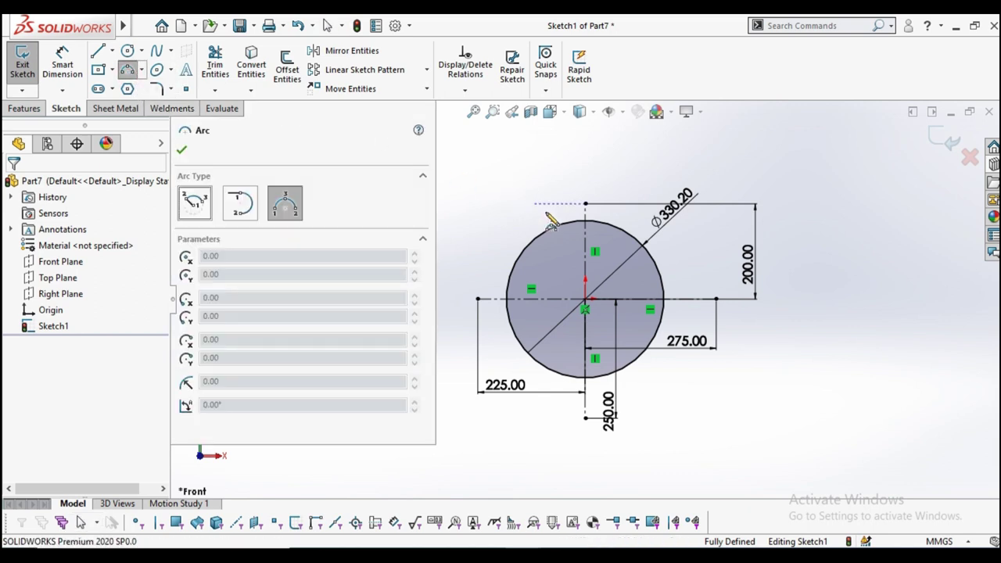
click(585, 205)
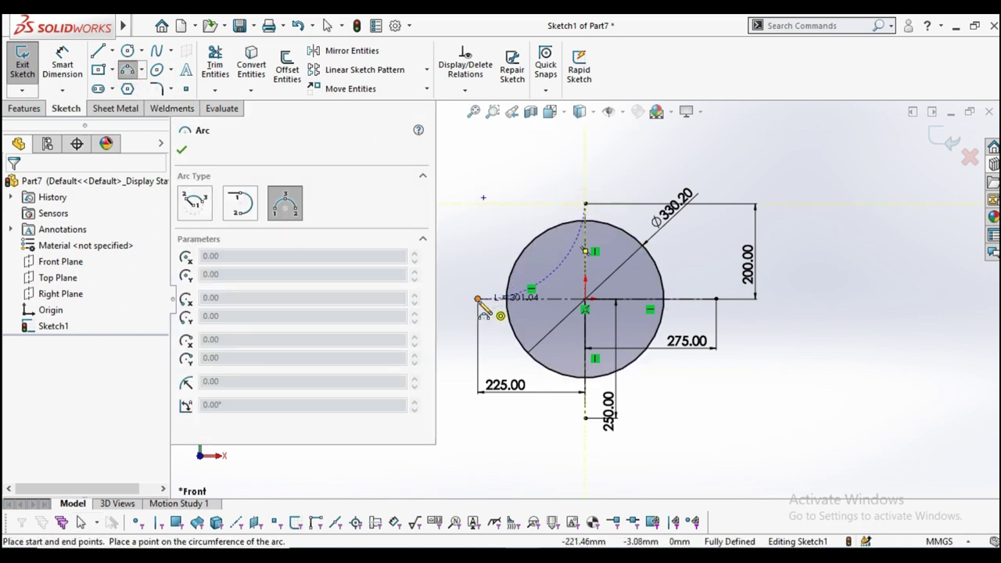
click(478, 300)
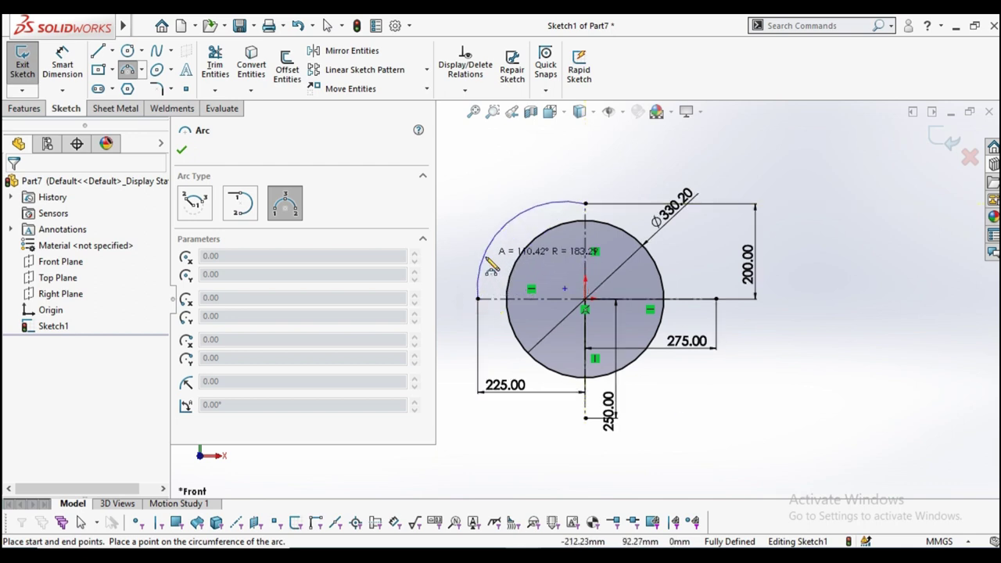
click(493, 266)
right_click(463, 232)
click(479, 247)
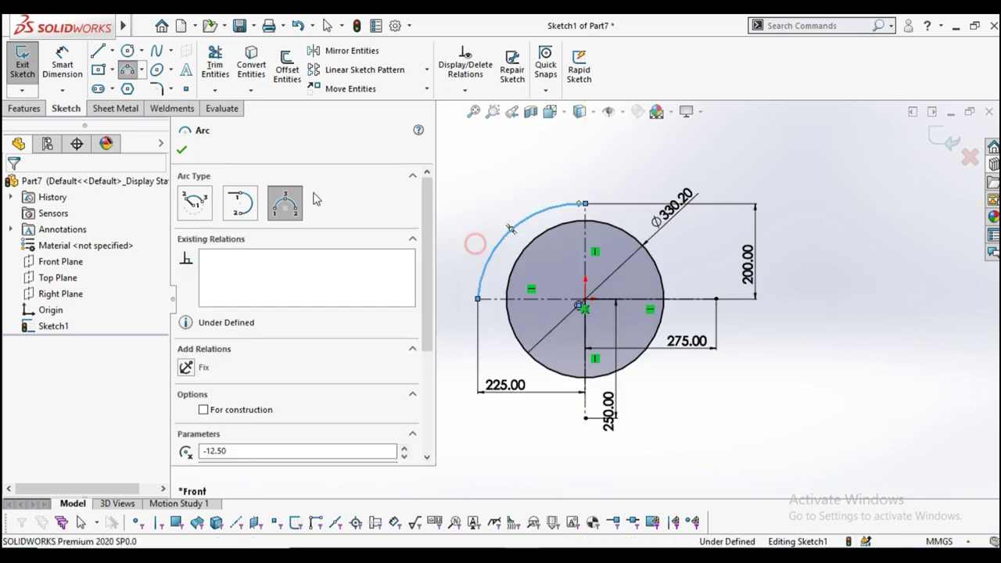
key(Return)
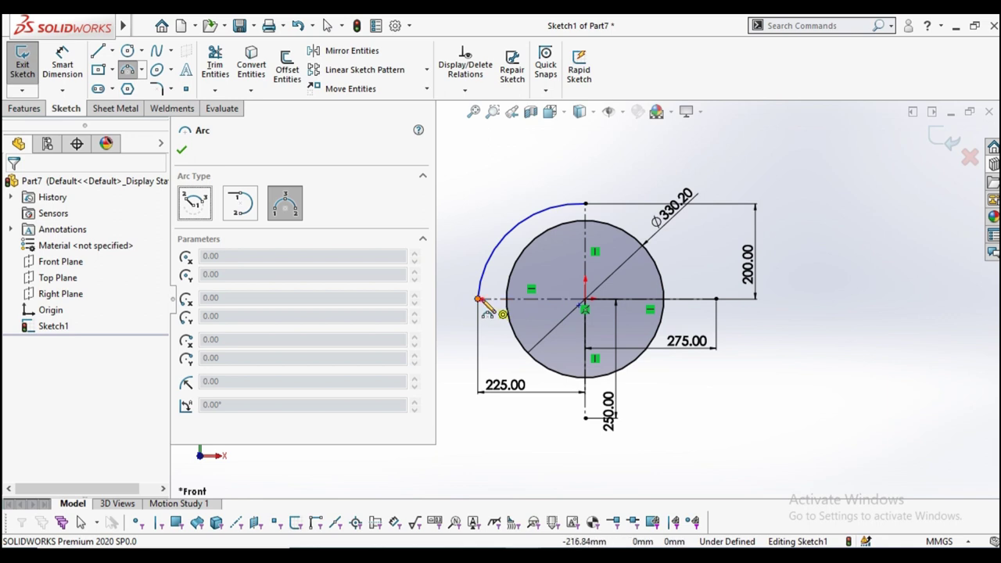
click(478, 300)
click(585, 418)
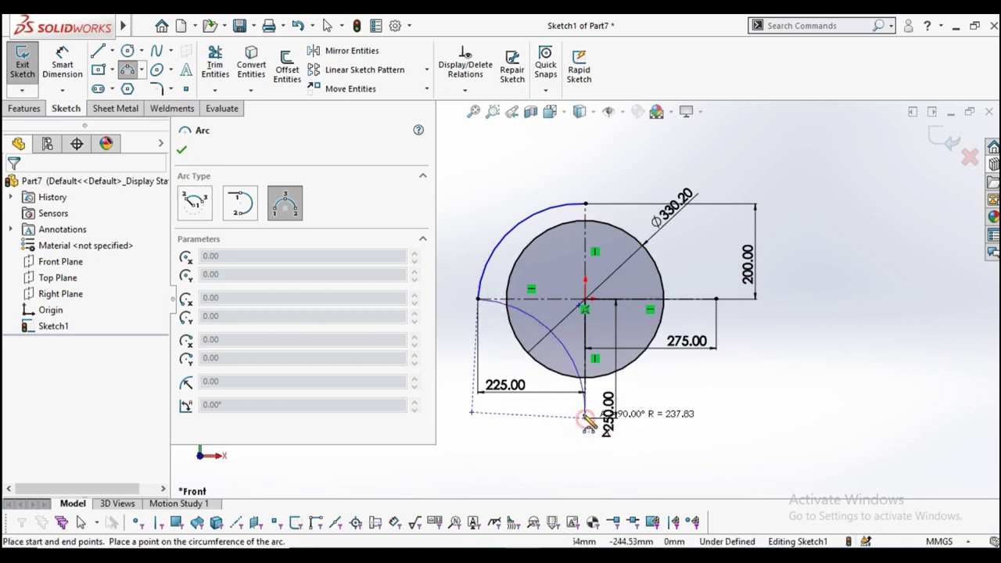
click(539, 407)
right_click(540, 424)
click(564, 431)
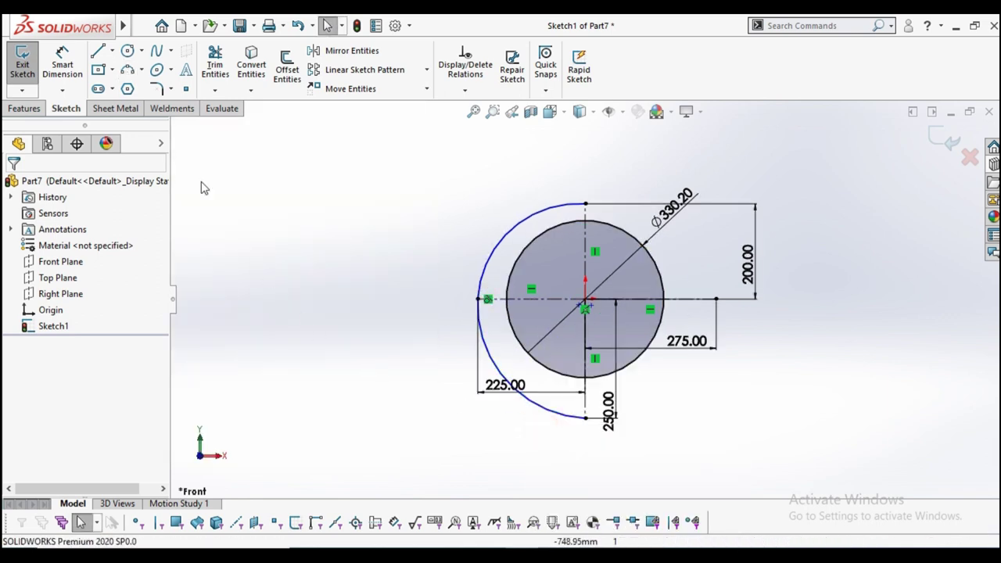
Draw a tangent arc from the bottom arm end to the right end, then start a line there
click(129, 70)
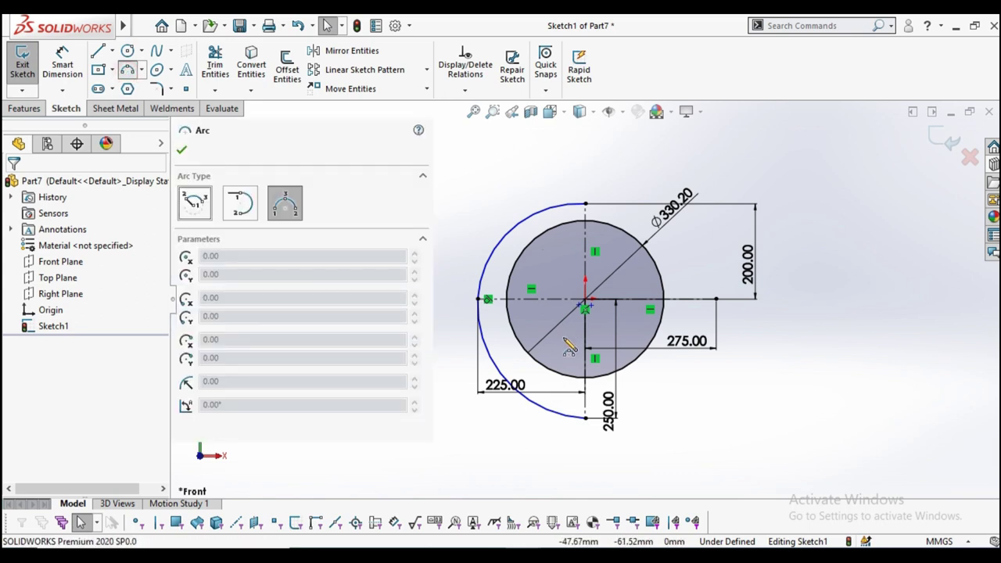
click(586, 419)
click(715, 298)
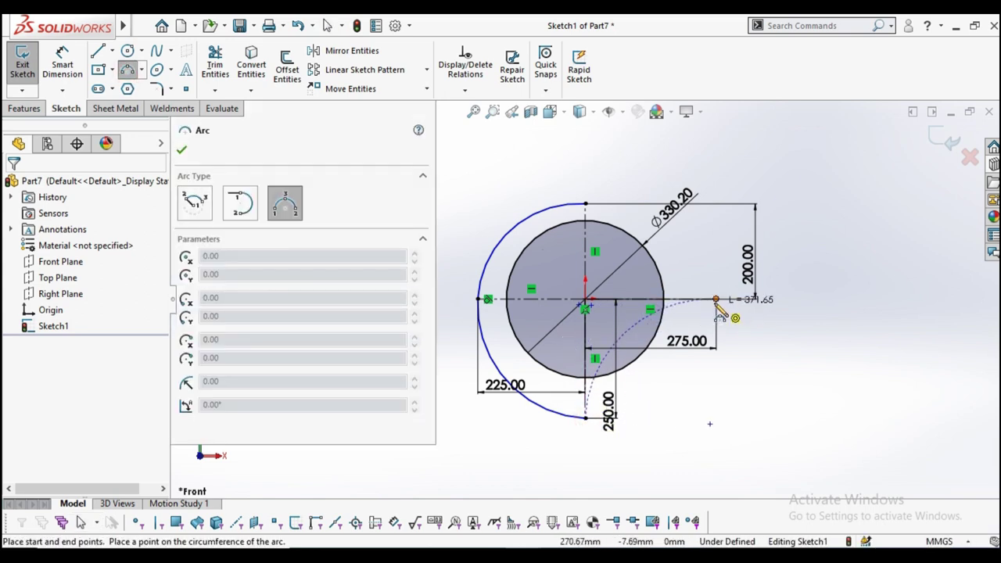
click(698, 366)
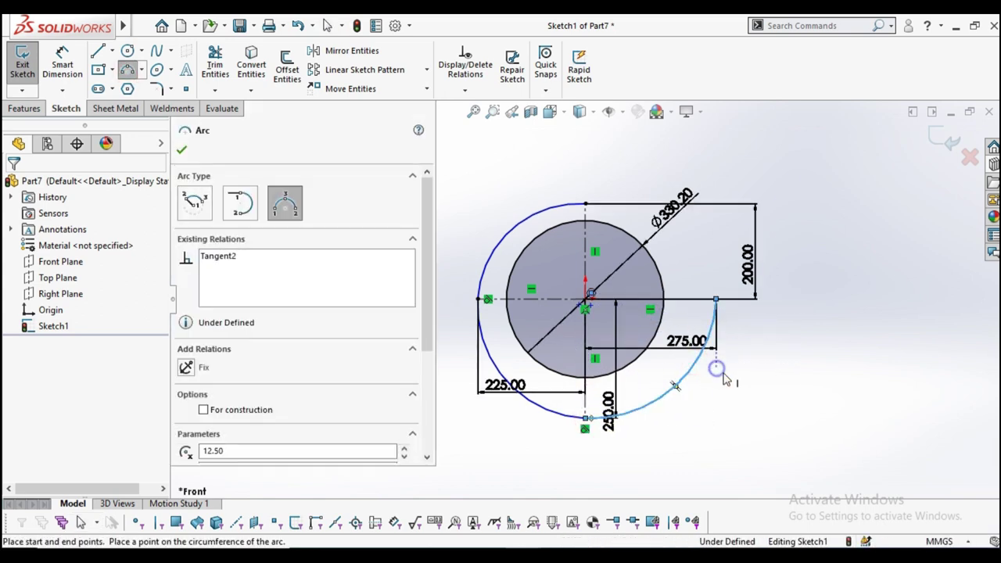
right_click(720, 374)
click(739, 378)
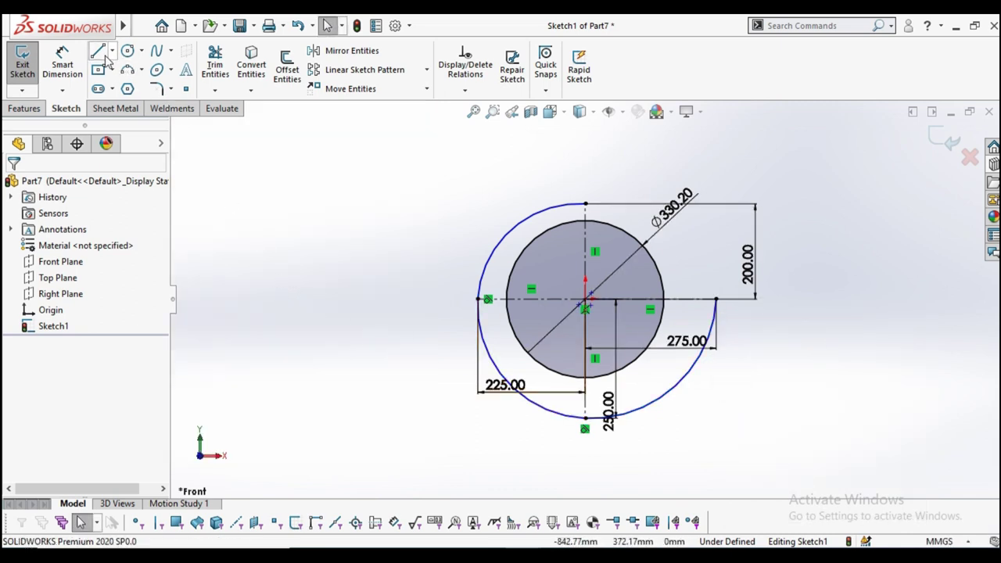
key(l)
click(715, 299)
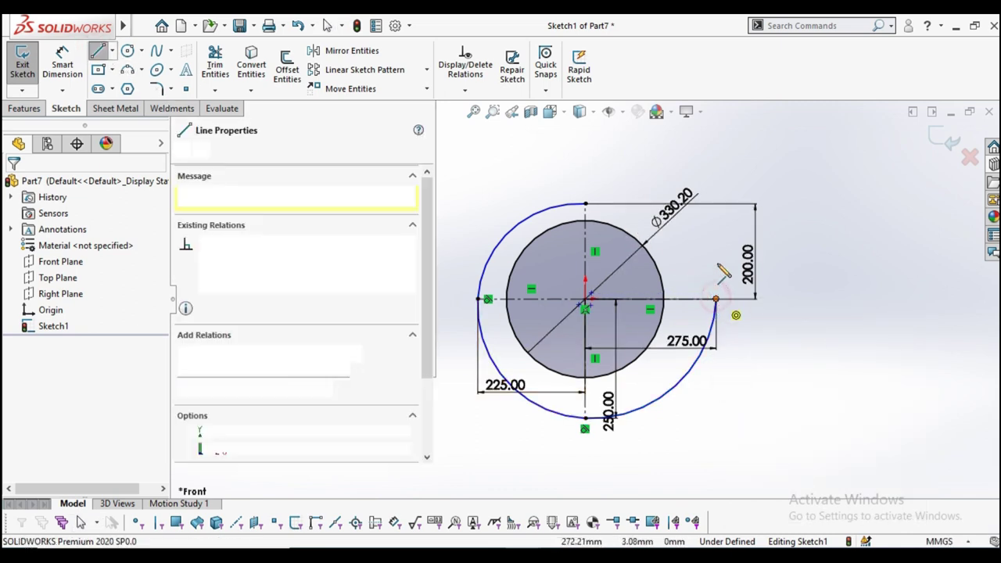
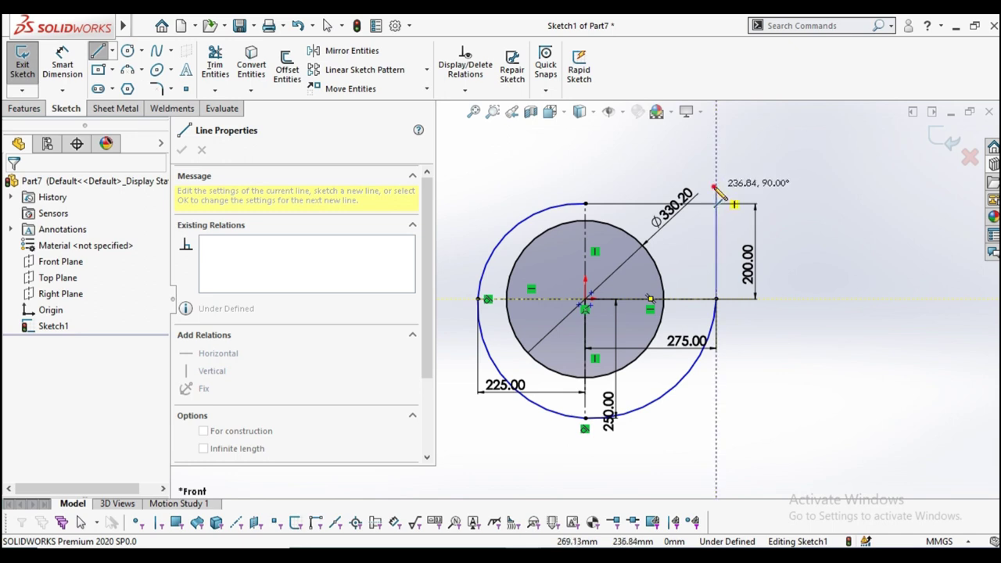
Finish the vertical line at the outer curve's right end and dimension it to 240 mm
click(715, 188)
right_click(718, 188)
click(739, 193)
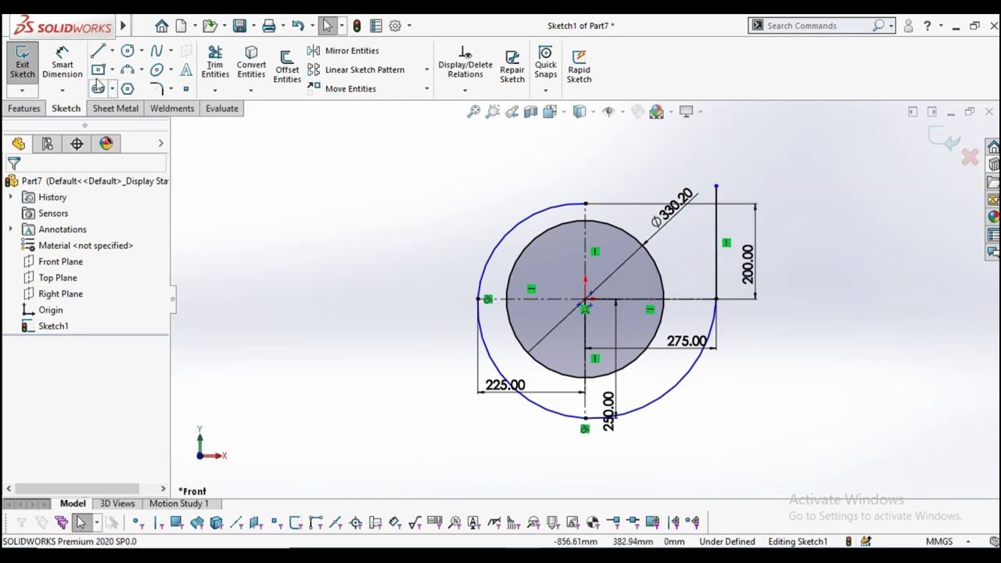
click(63, 64)
click(718, 234)
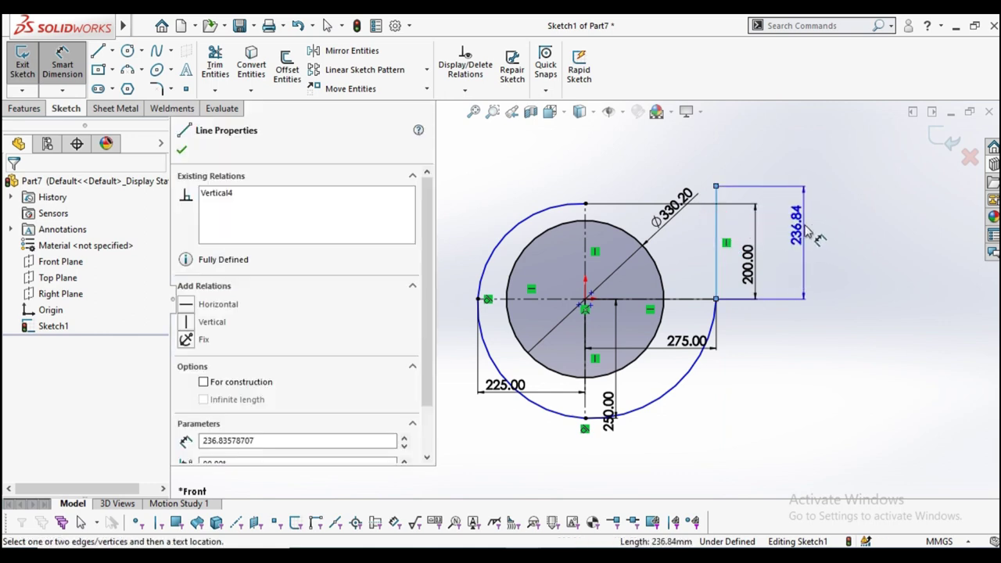
click(804, 226)
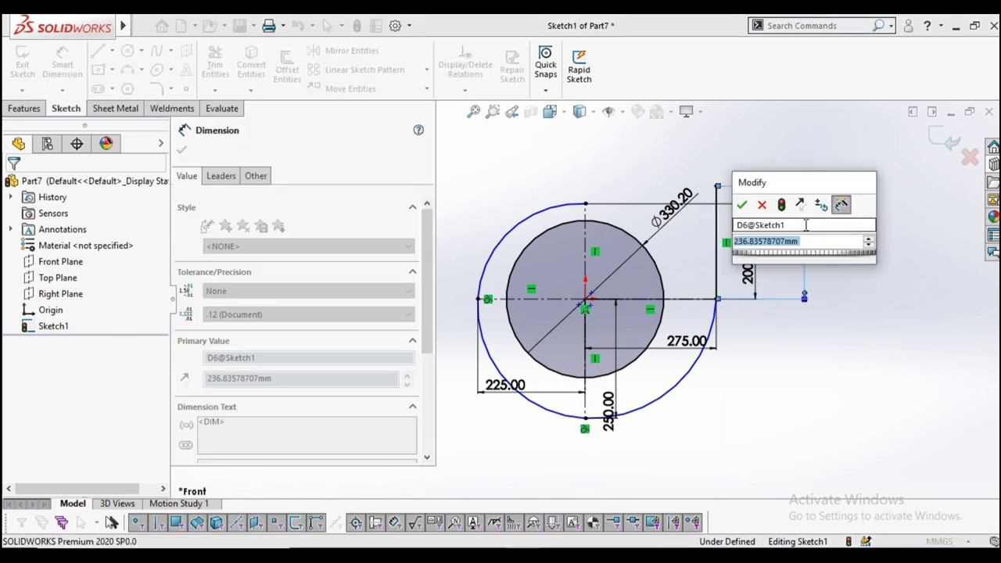
text(240)
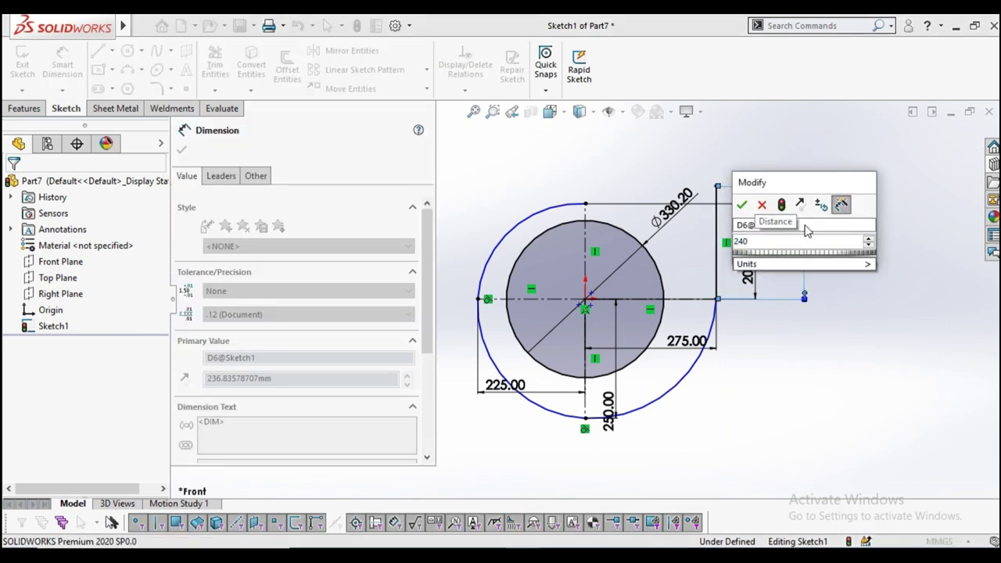
key(Return)
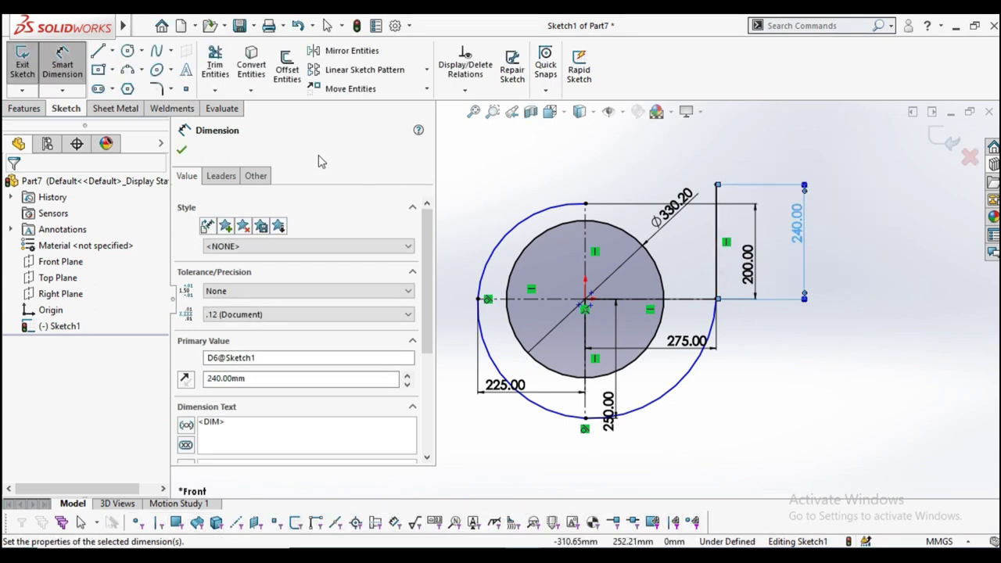
click(182, 150)
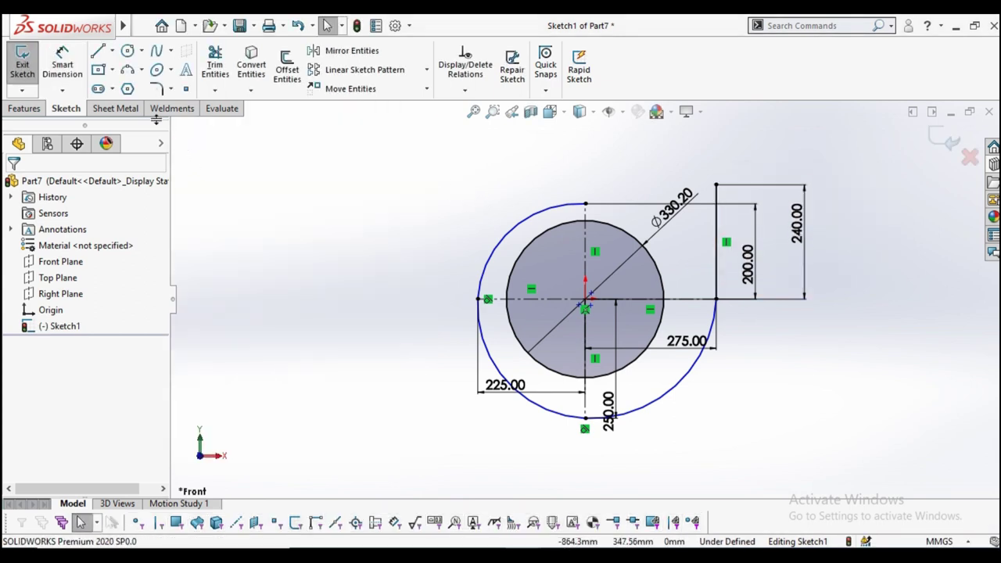
Draw a short vertical line and make its top point horizontal with the 240 mm line's top
click(100, 52)
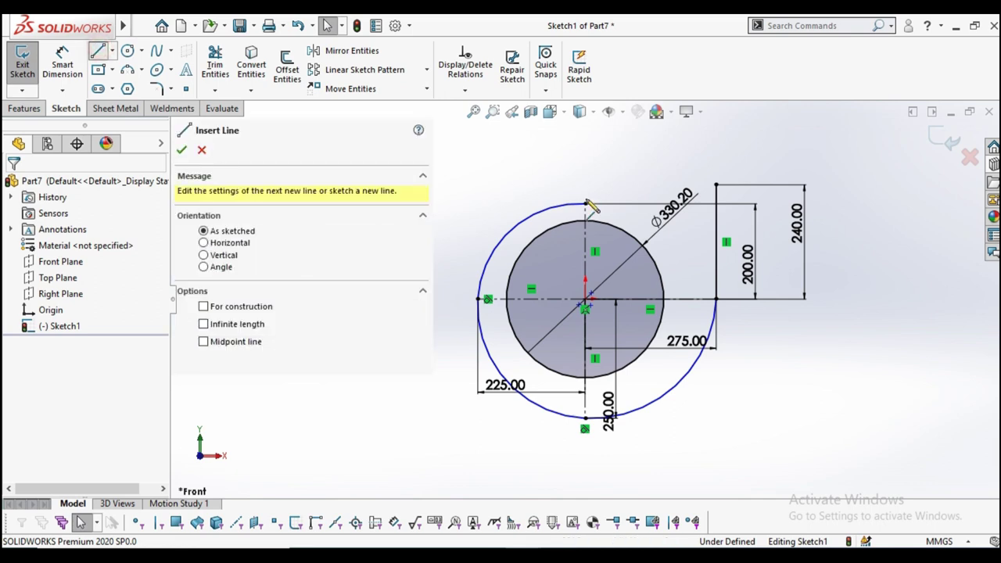
click(643, 188)
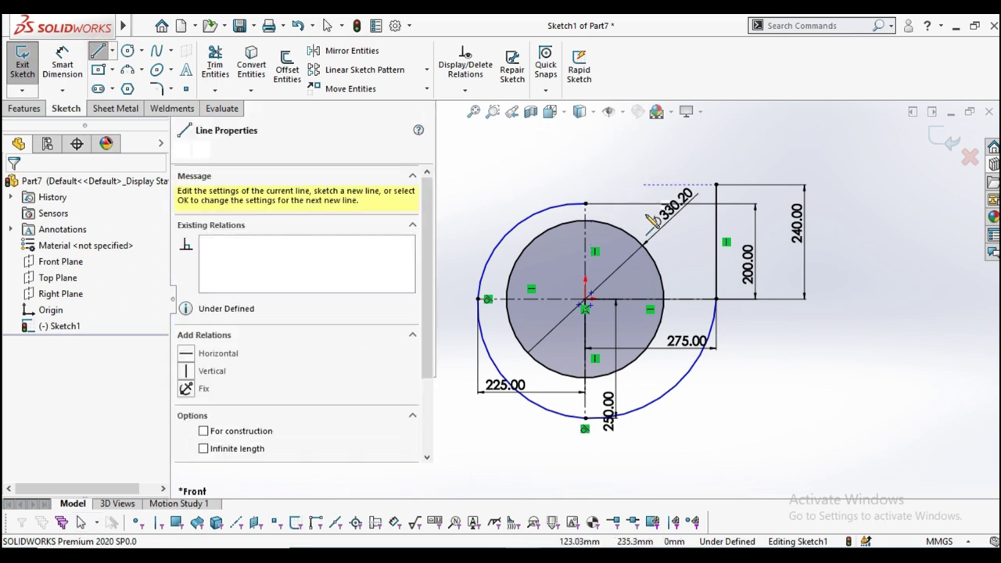
right_click(640, 205)
click(661, 206)
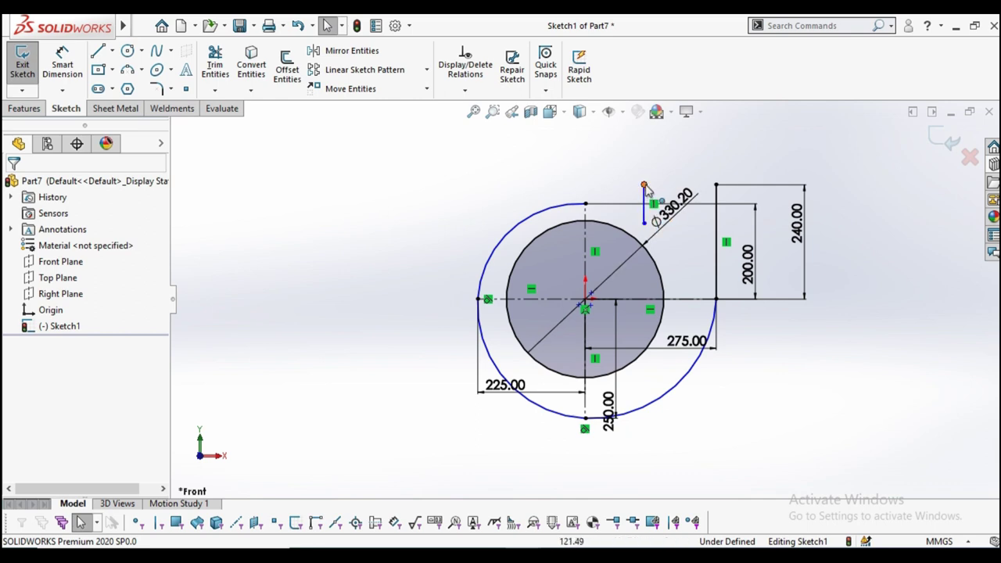
click(645, 186)
ctrl+click(714, 187)
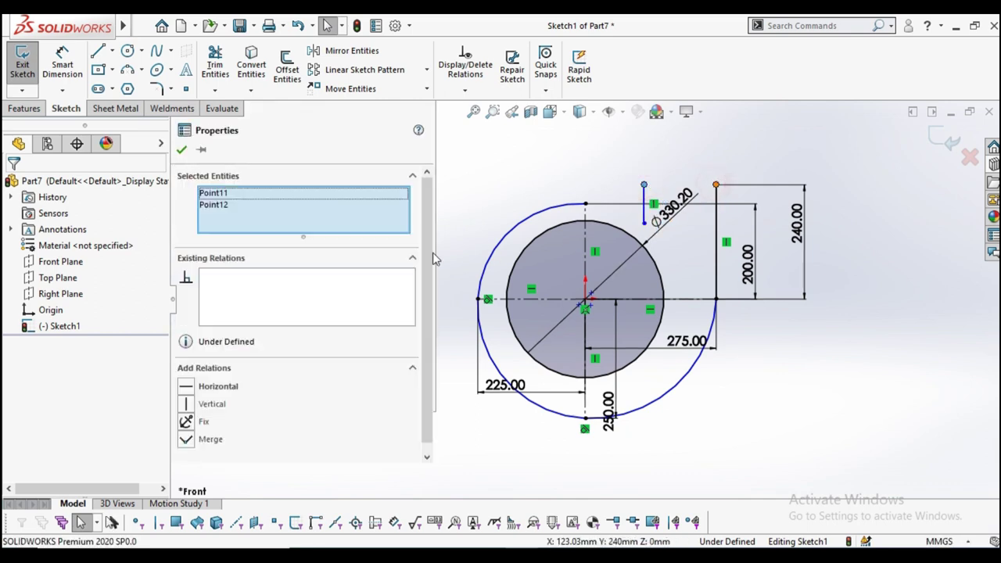
click(180, 149)
Dimension the spacing between the two vertical lines to 150 mm, keeping the 330.20 diameter
click(62, 63)
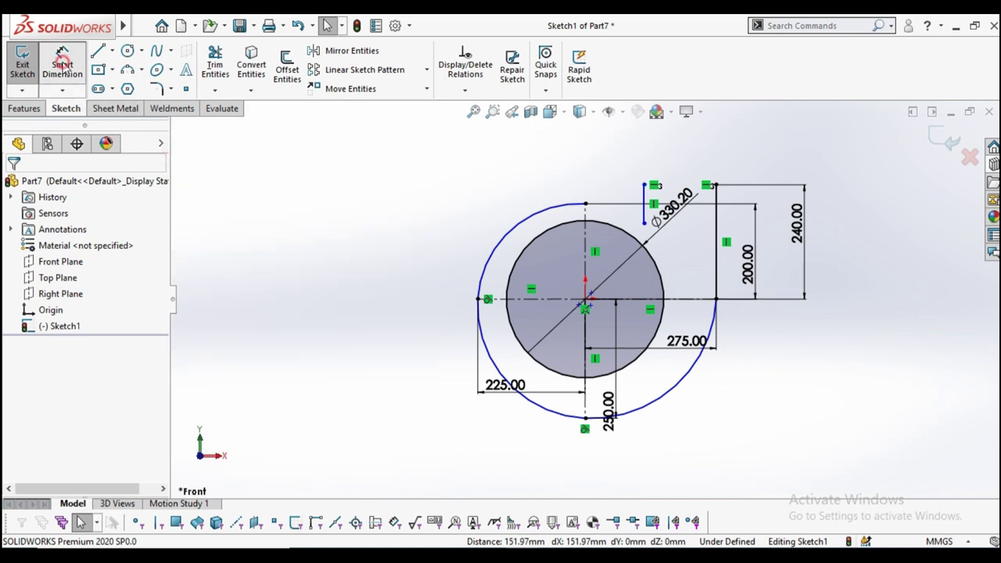
double_click(648, 218)
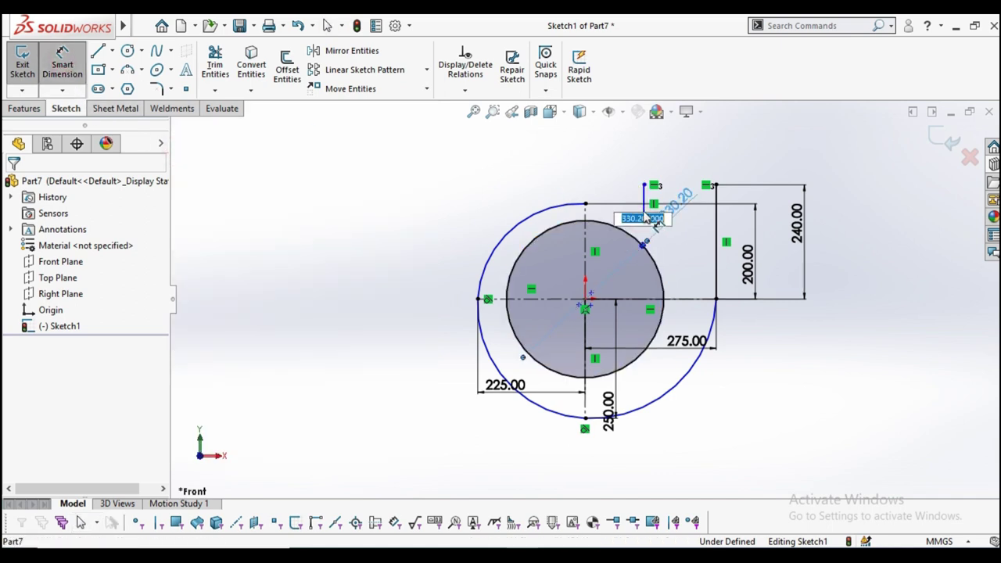
key(Return)
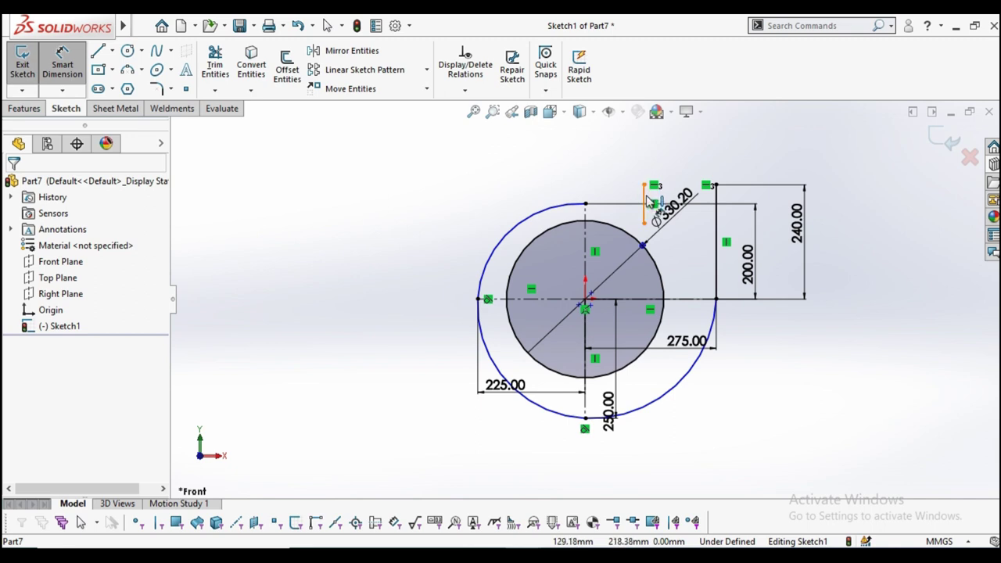
click(716, 206)
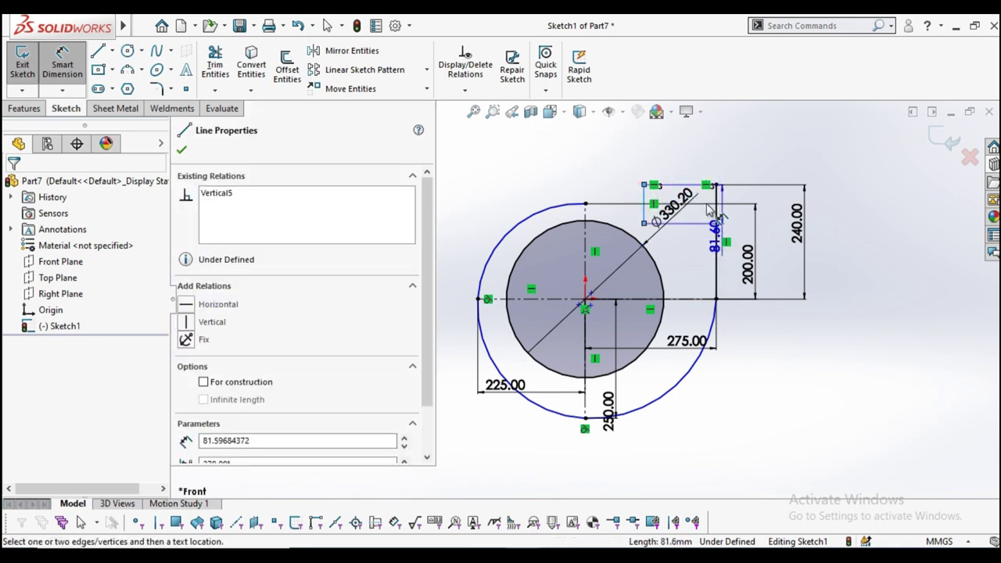
click(645, 205)
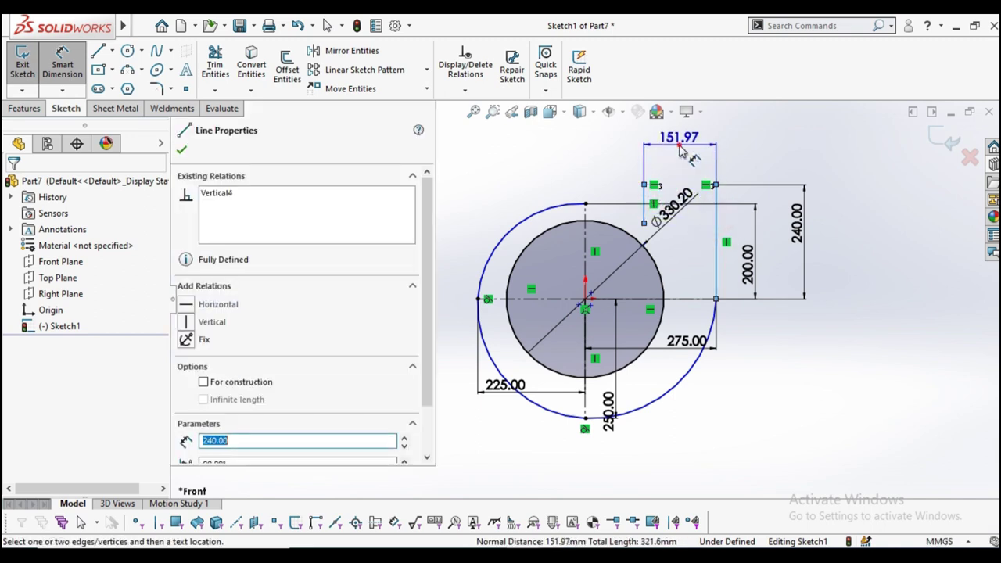
click(677, 134)
text(150)
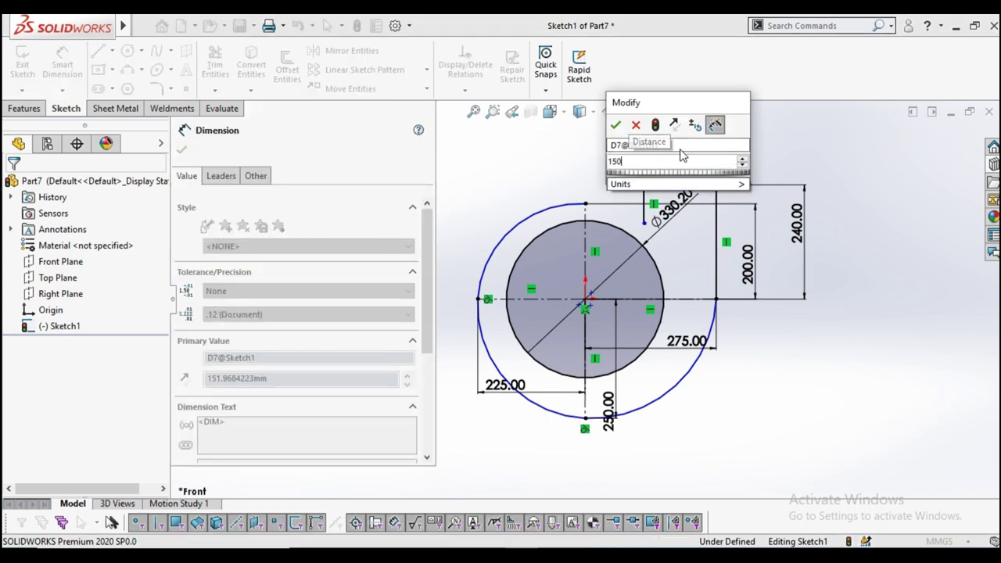
key(Return)
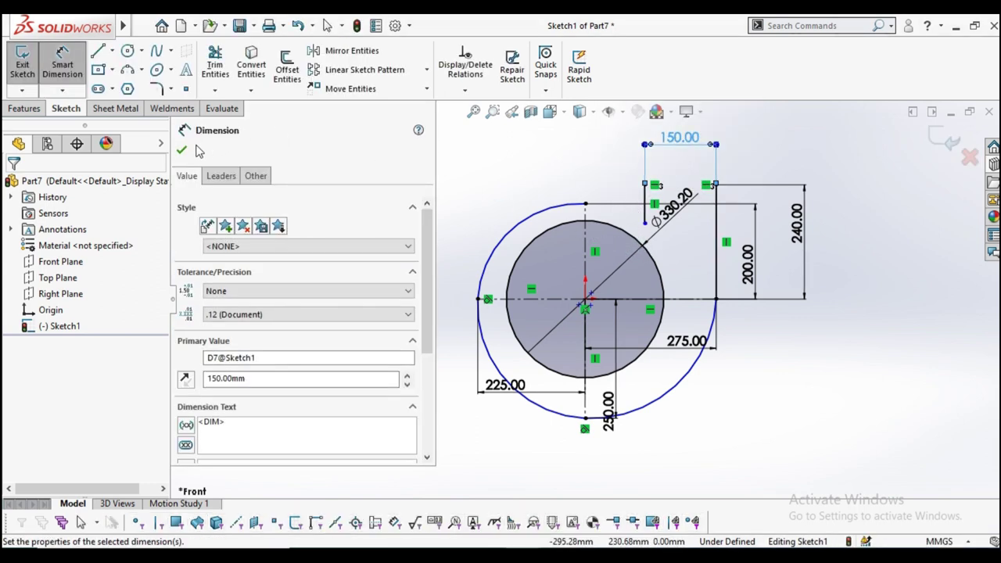
click(180, 151)
key(Escape)
scroll(649, 205, down, 3)
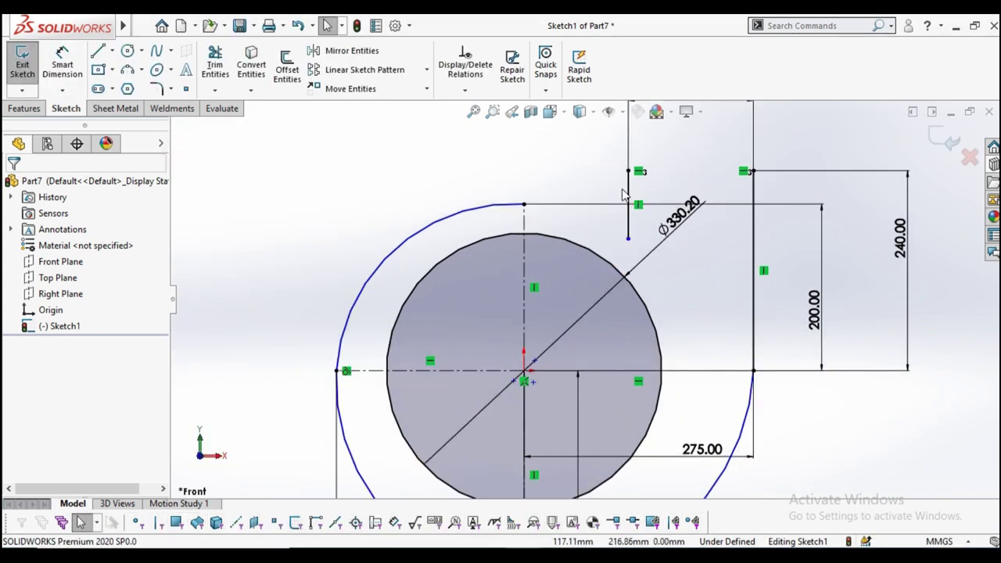
Dimension the short vertical line to 80 mm
click(630, 188)
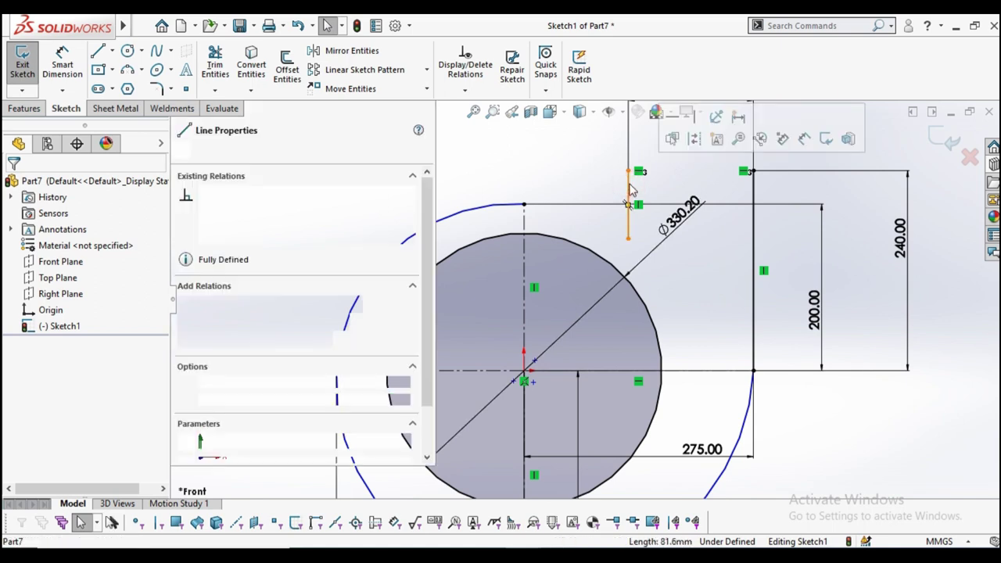
click(188, 153)
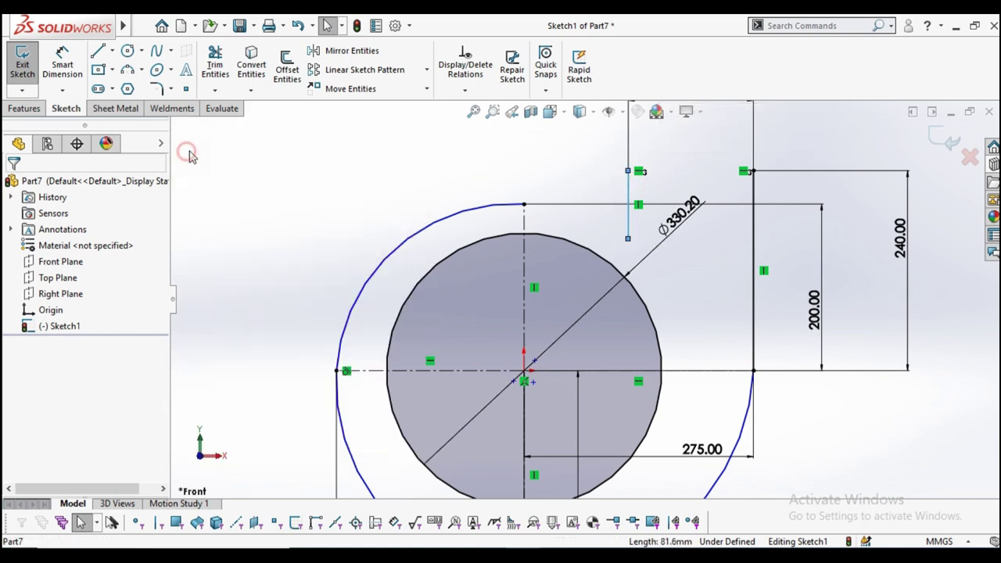
click(74, 80)
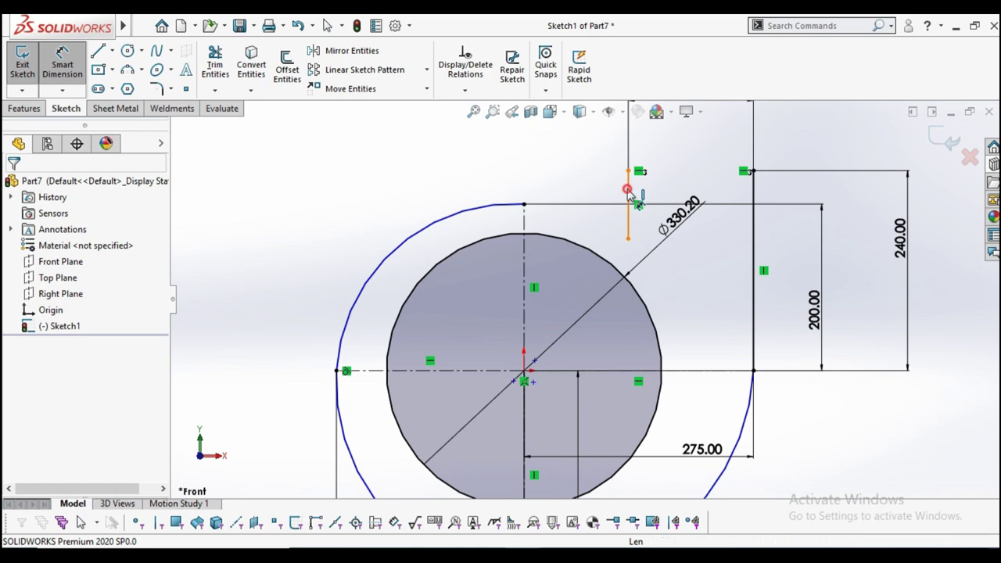
click(626, 197)
click(602, 199)
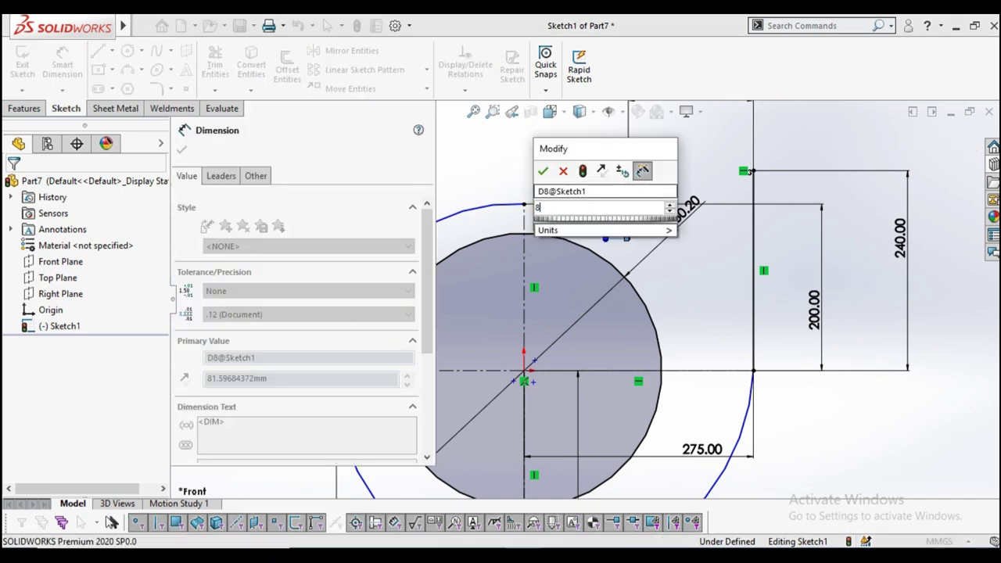
text(80)
key(Return)
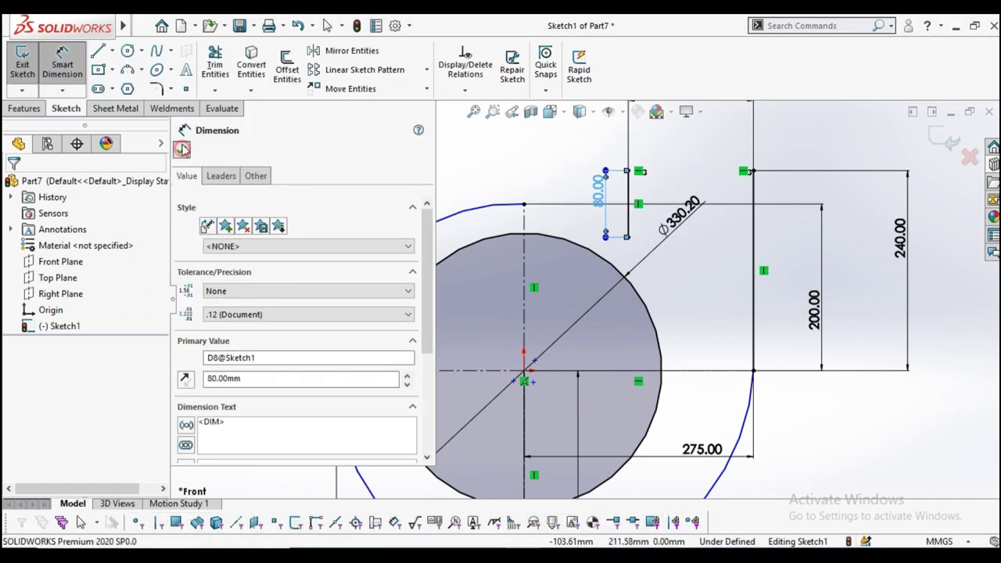
click(181, 150)
Draw an arc from the top of the outer curve to the short line's bottom
click(524, 205)
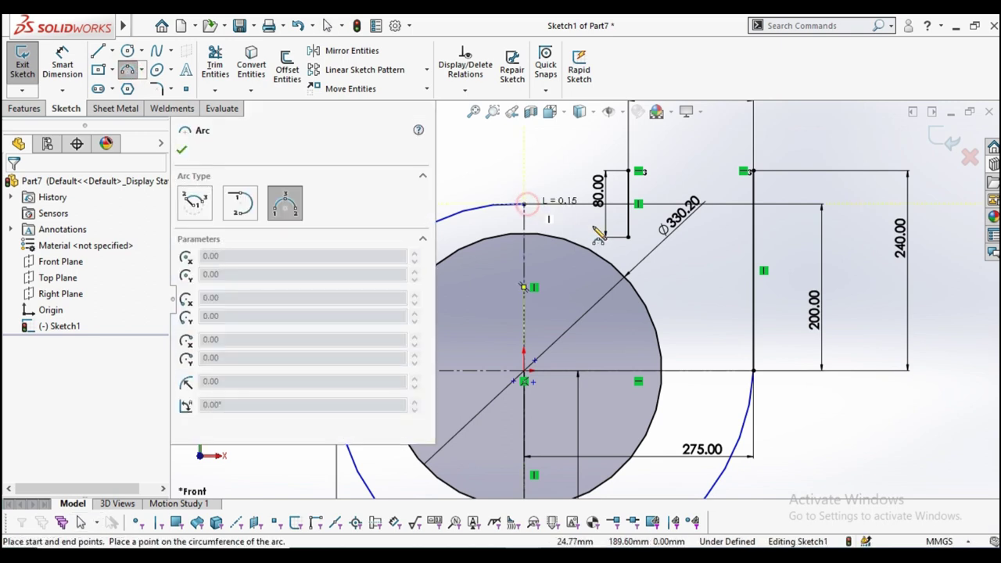
click(628, 236)
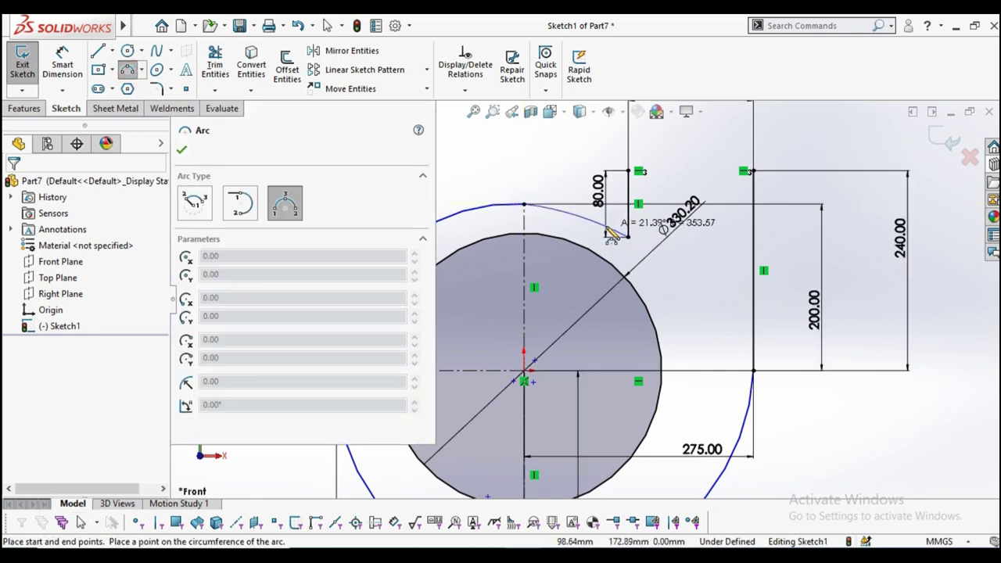
click(610, 232)
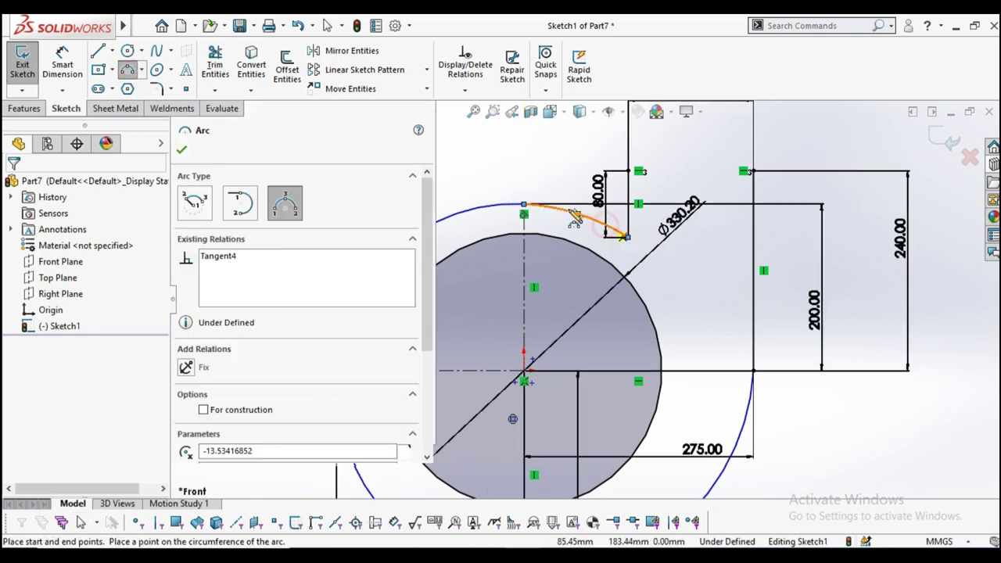
right_click(533, 160)
click(563, 172)
scroll(539, 190, down, 2)
scroll(540, 190, up, 2)
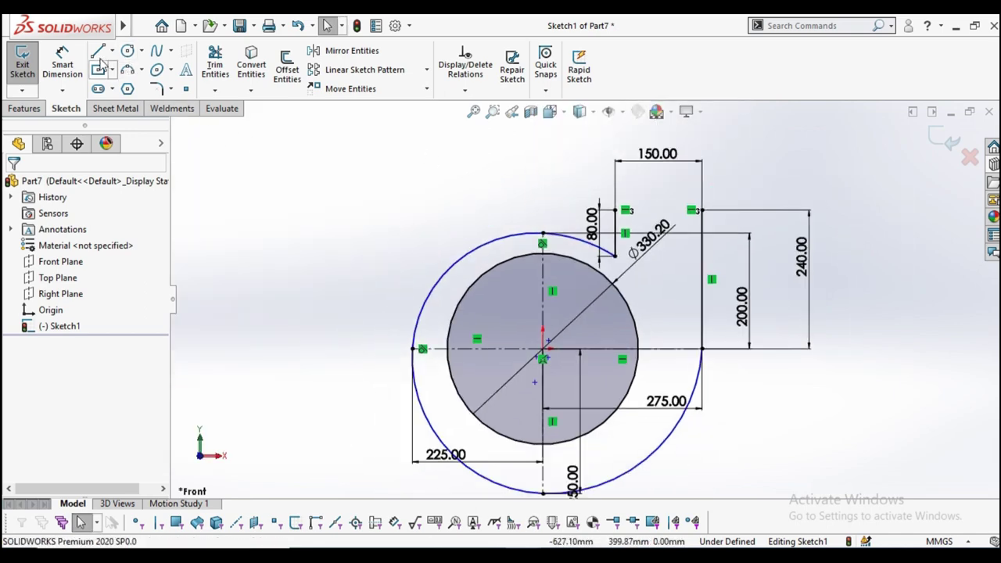
Close the profile with a horizontal top line between the two vertical lines' tops
click(615, 210)
click(701, 210)
right_click(747, 205)
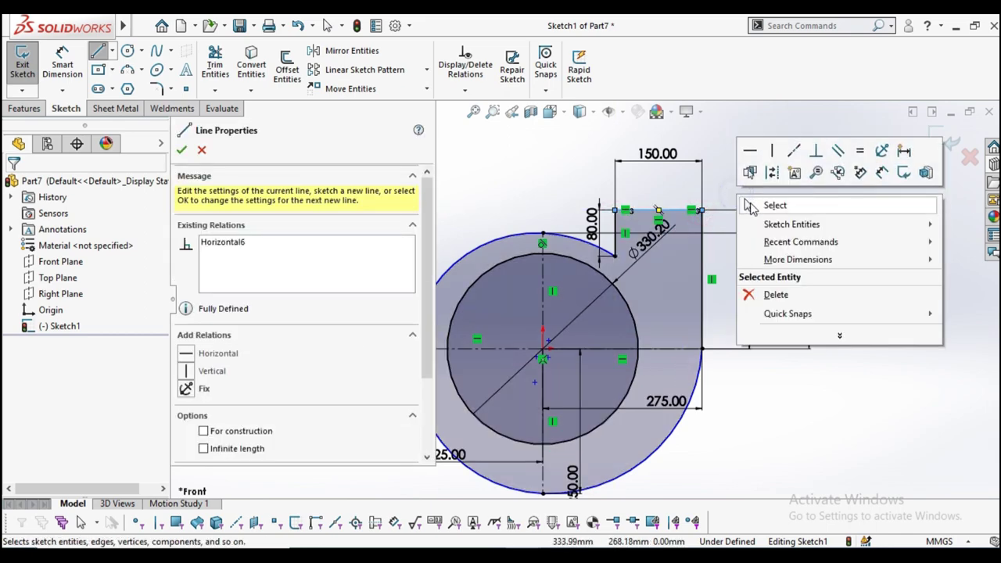
click(749, 205)
key(z)
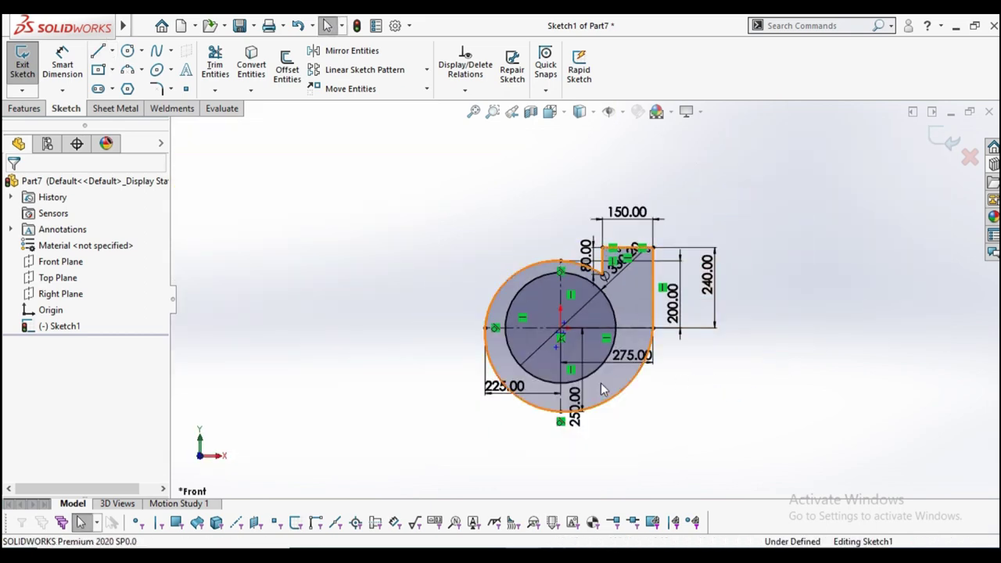
mouse_move(602, 388)
middle_down()
mouse_move(652, 410)
mouse_move(644, 420)
middle_up()
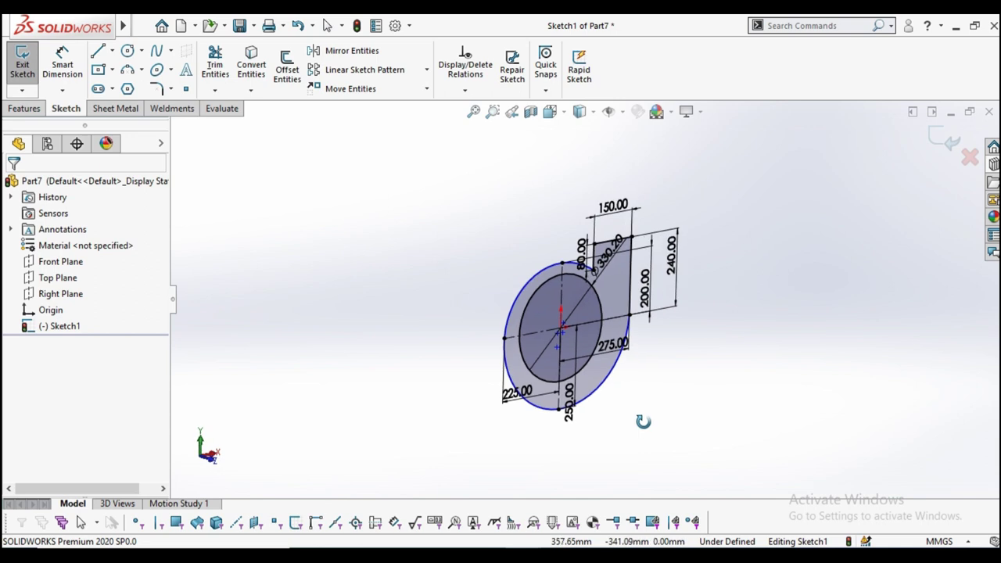
Extrude the outline 2 mm into Boss-Extrude1, a thin plate with a central hole
click(24, 108)
click(28, 66)
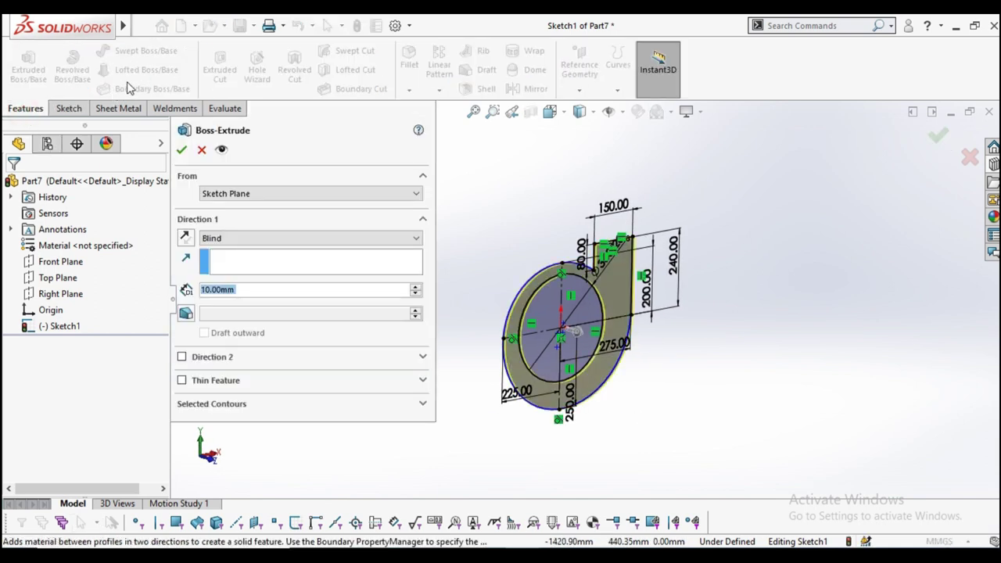
text(2)
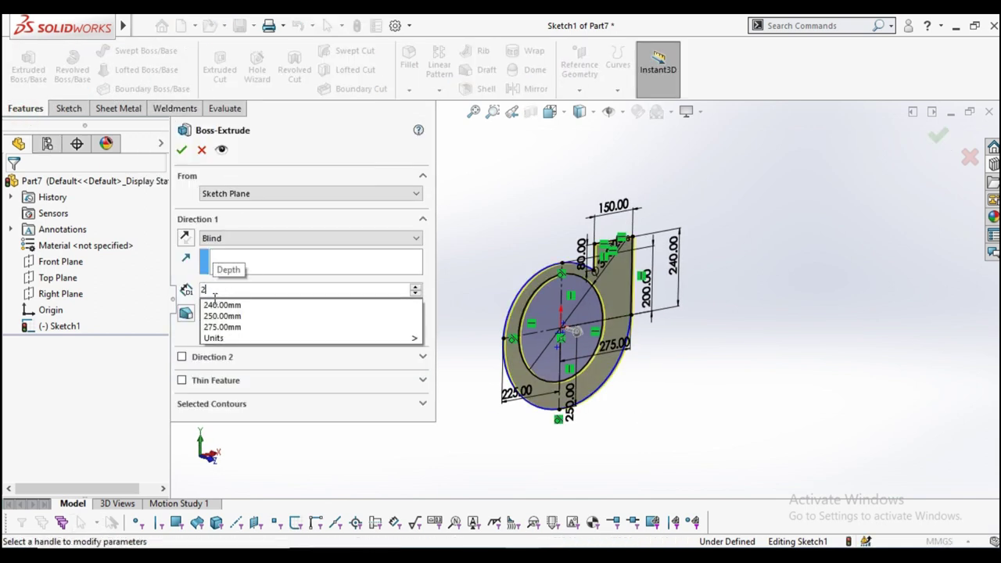
key(Return)
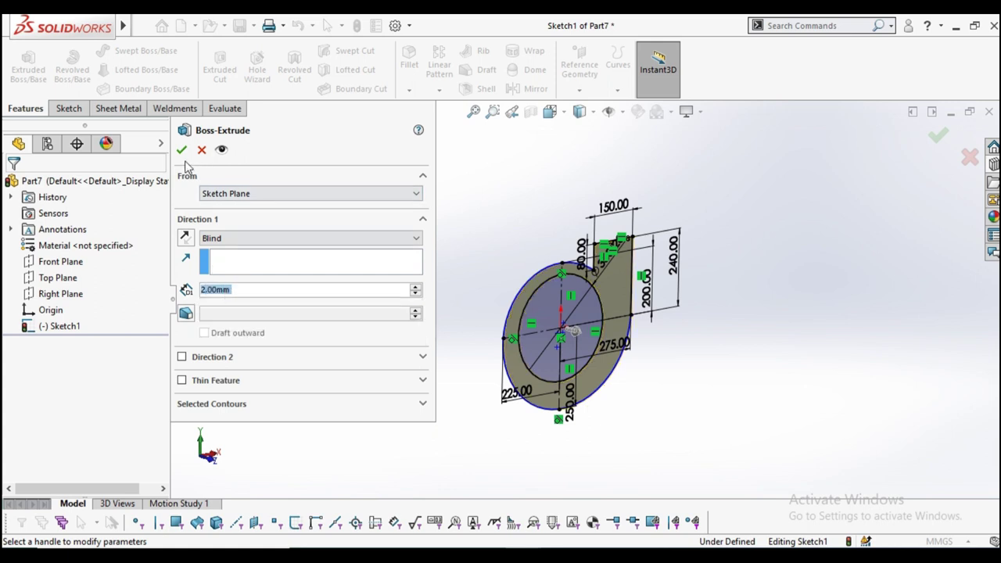
click(181, 152)
click(362, 264)
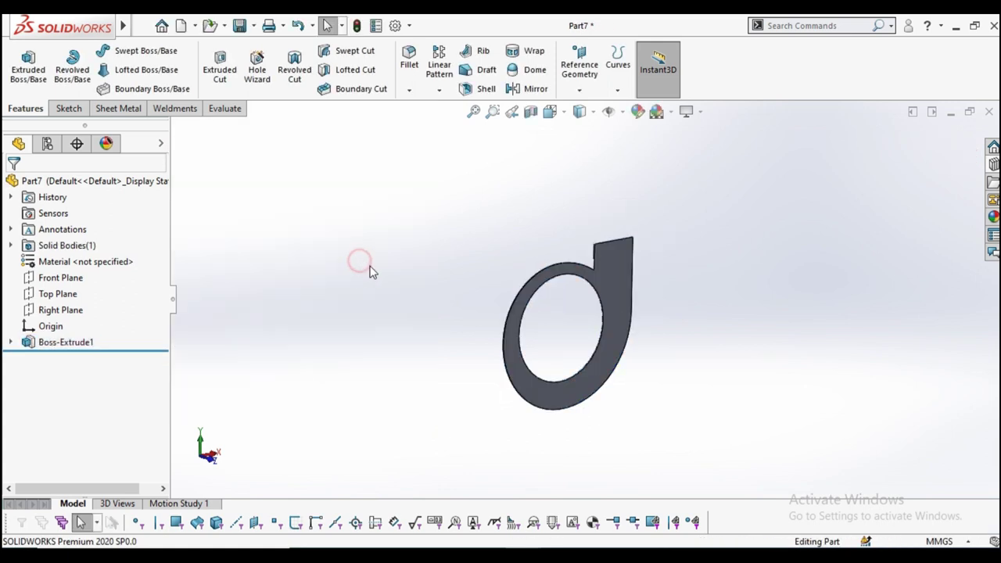
Open Sketch2 on the plate's face, convert its edges, and view it from the Back
middle_drag(422, 269, 513, 311)
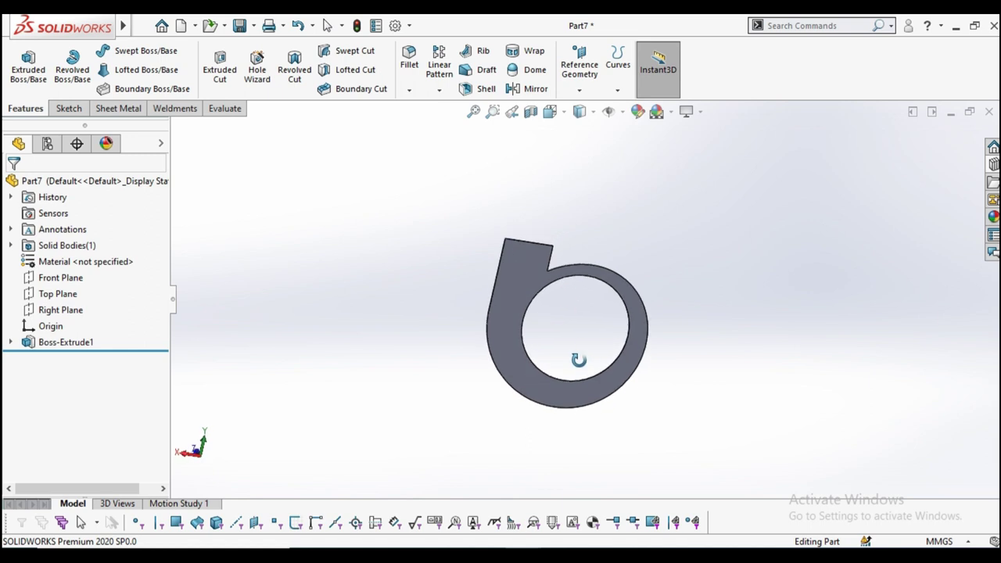
click(514, 309)
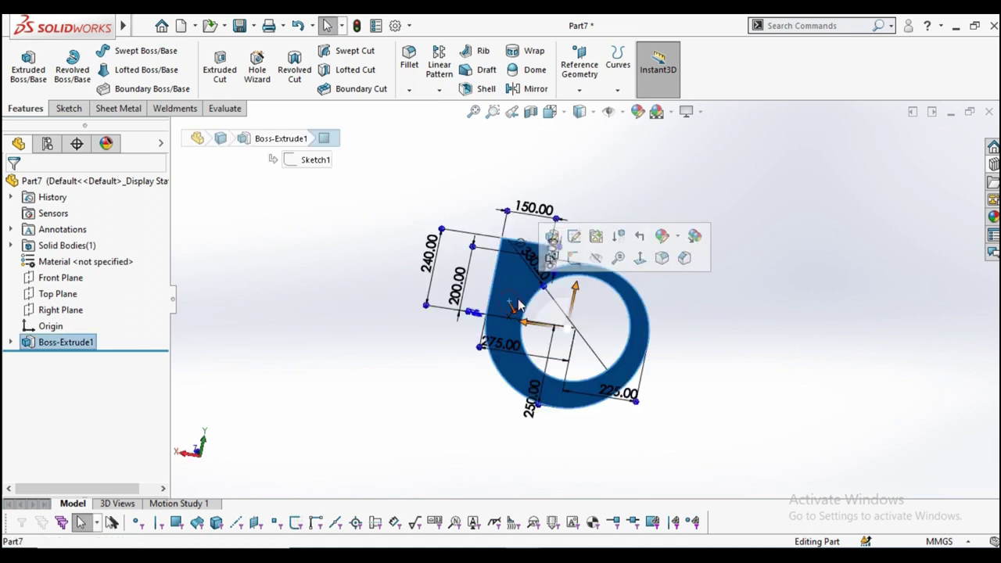
click(575, 259)
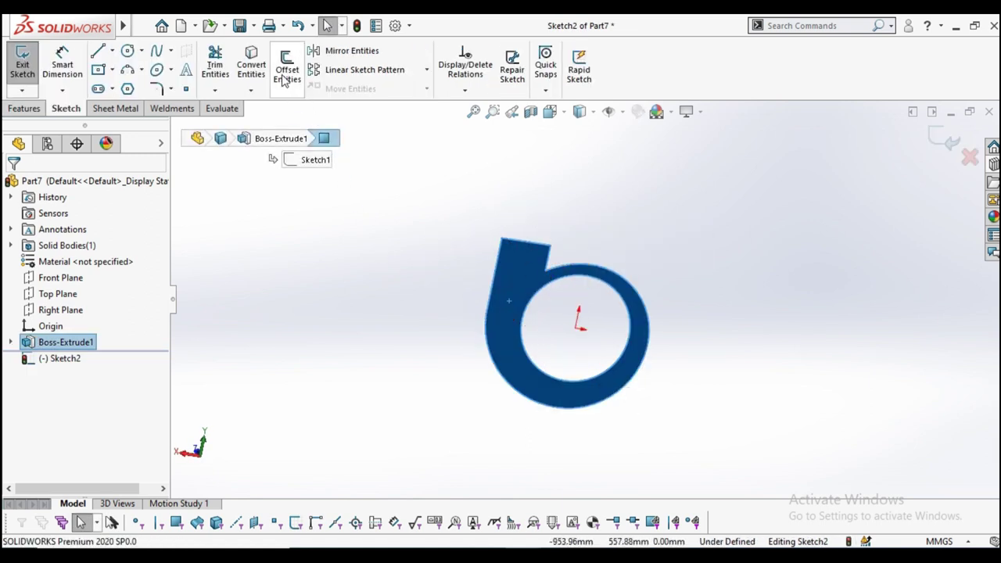
click(251, 69)
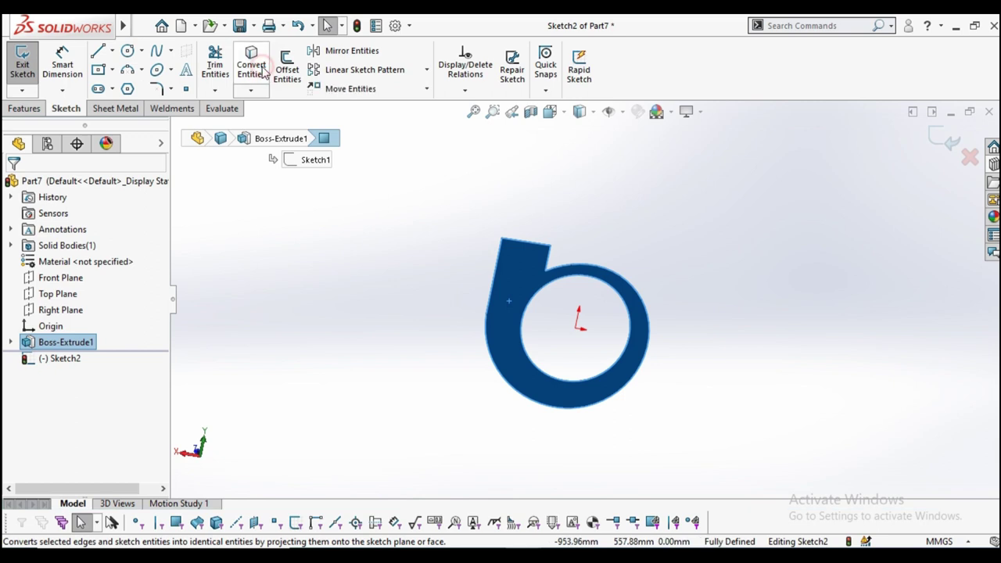
click(550, 112)
click(631, 192)
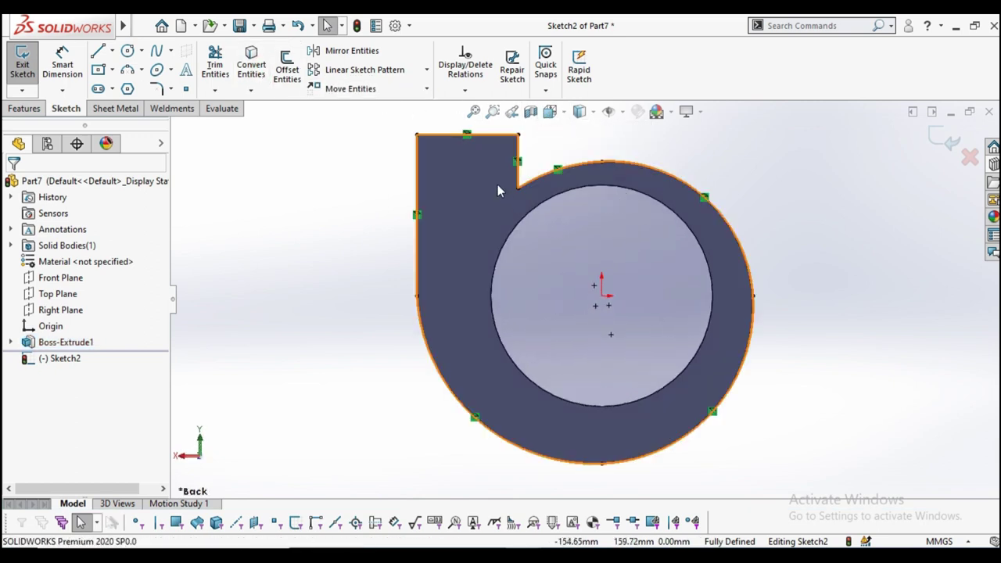
scroll(414, 211, up, 2)
scroll(438, 219, down, 3)
scroll(459, 213, down, 5)
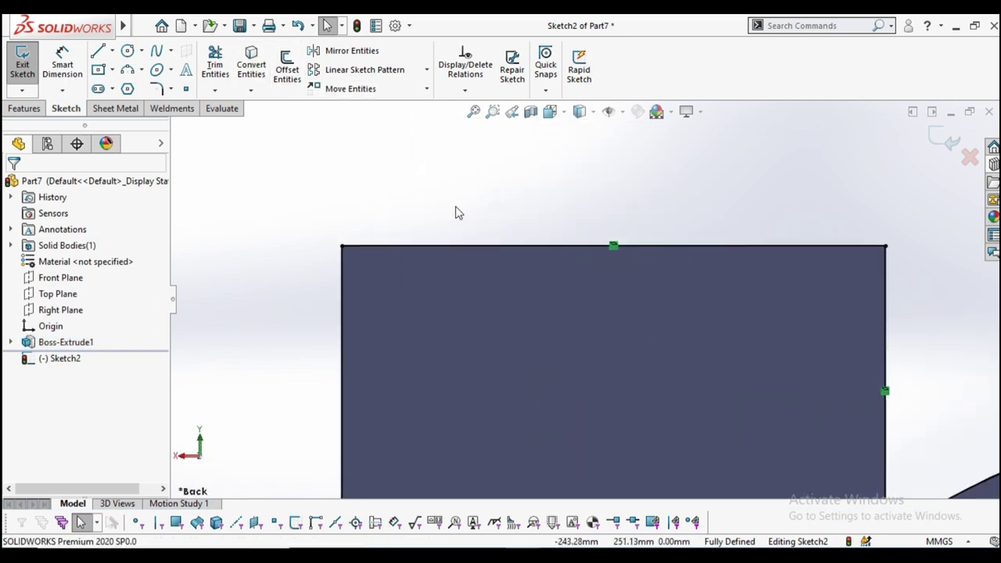
scroll(412, 250, down, 1)
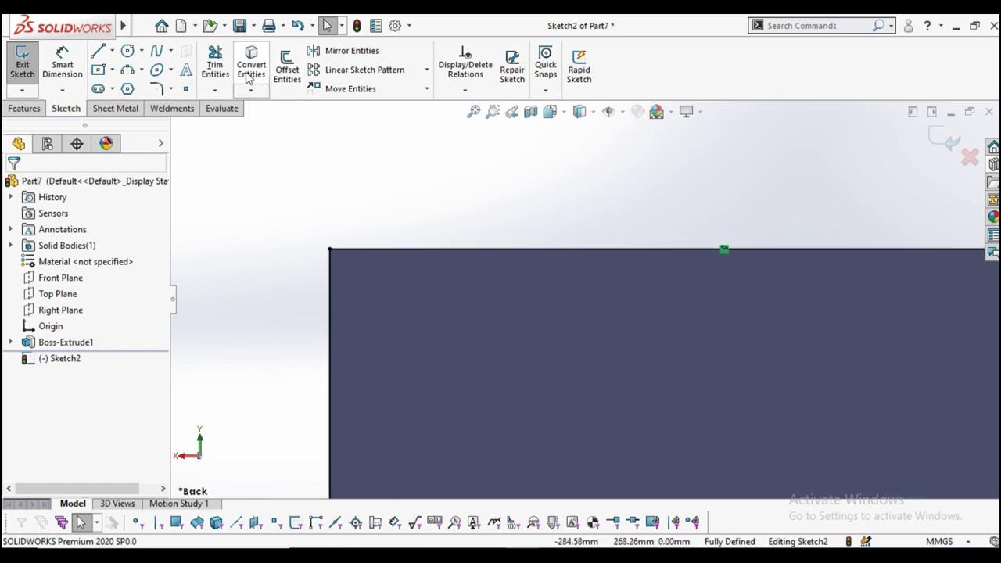
click(215, 66)
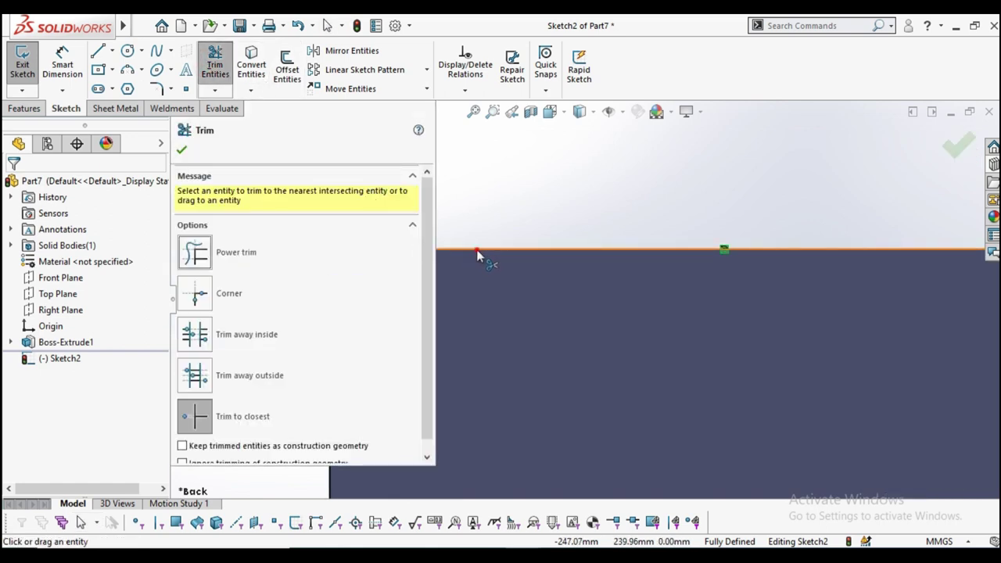
Trim the outlet's top edge and offset the outline chain 2 mm inward
click(477, 249)
click(282, 76)
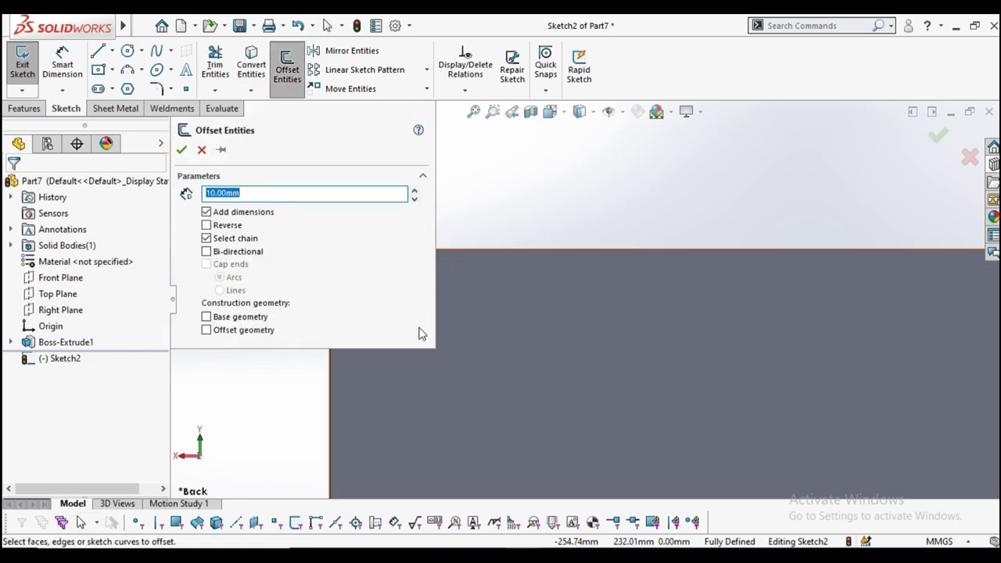
scroll(435, 380, up, 2)
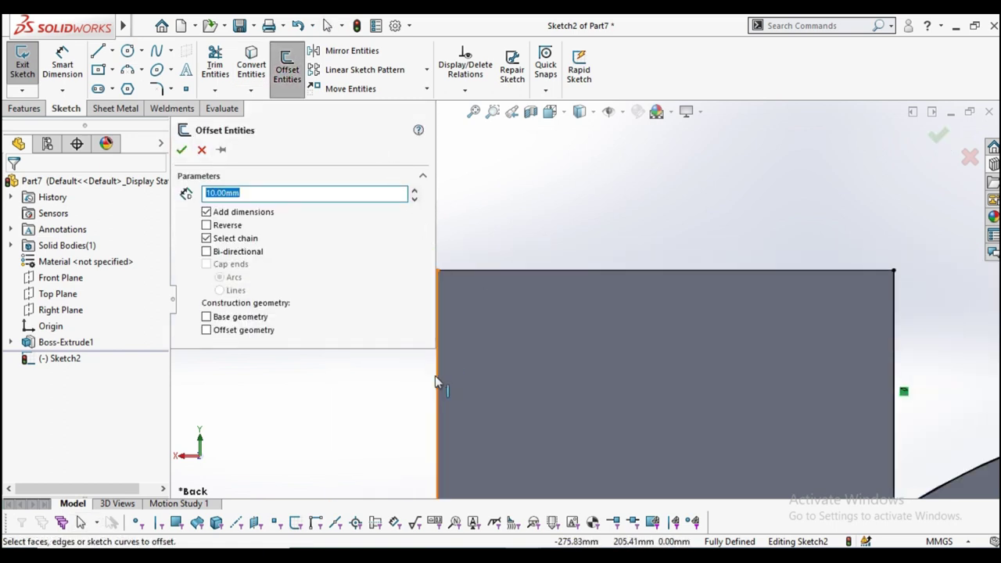
click(434, 375)
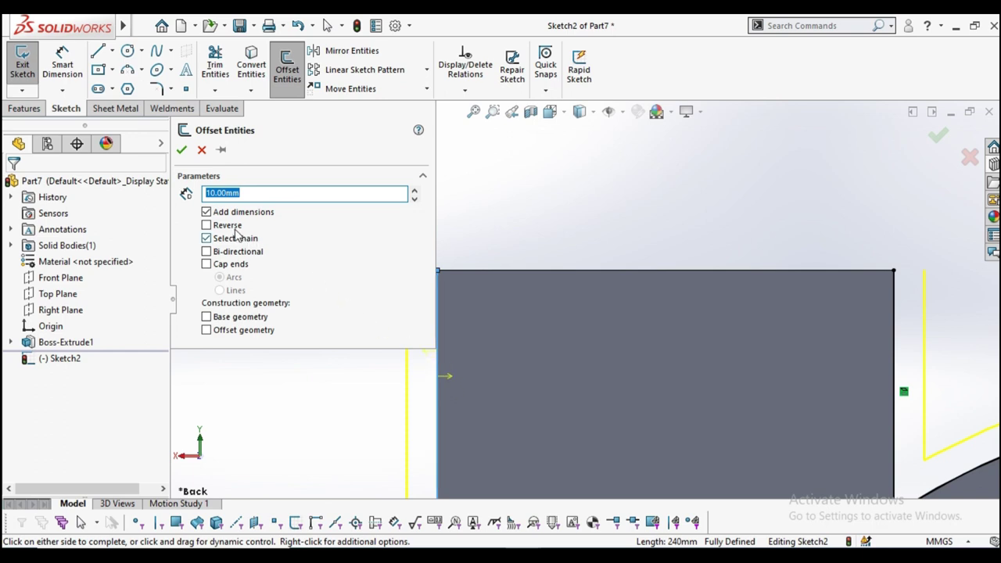
click(206, 225)
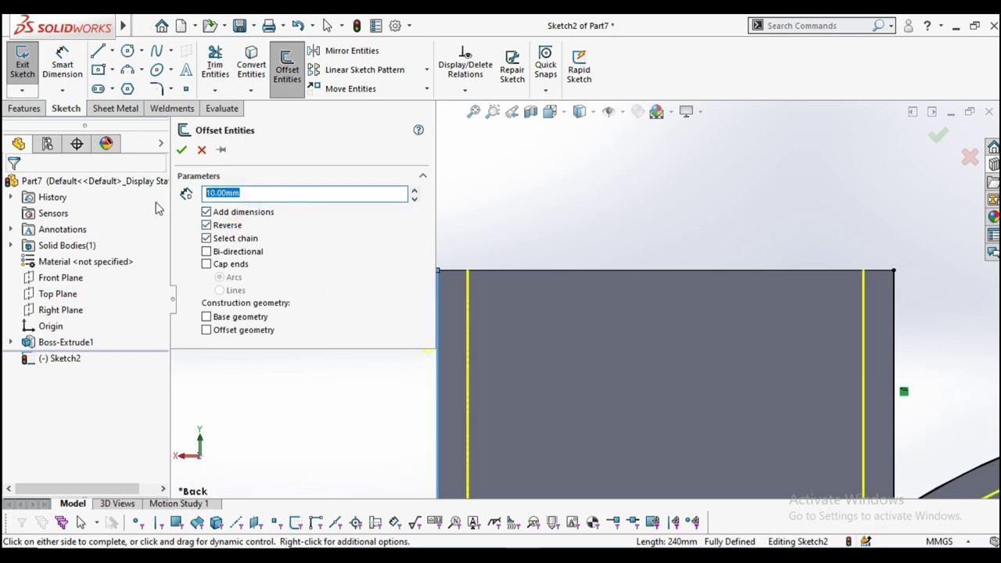
text(2)
key(Return)
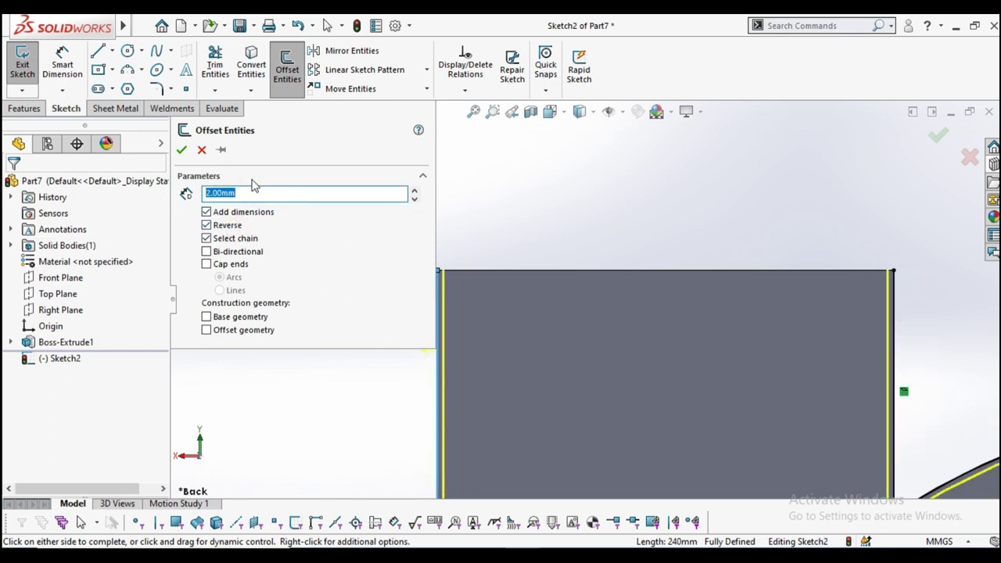
click(181, 150)
Draw short closing lines at the left and right top corners of the wall profile
click(96, 54)
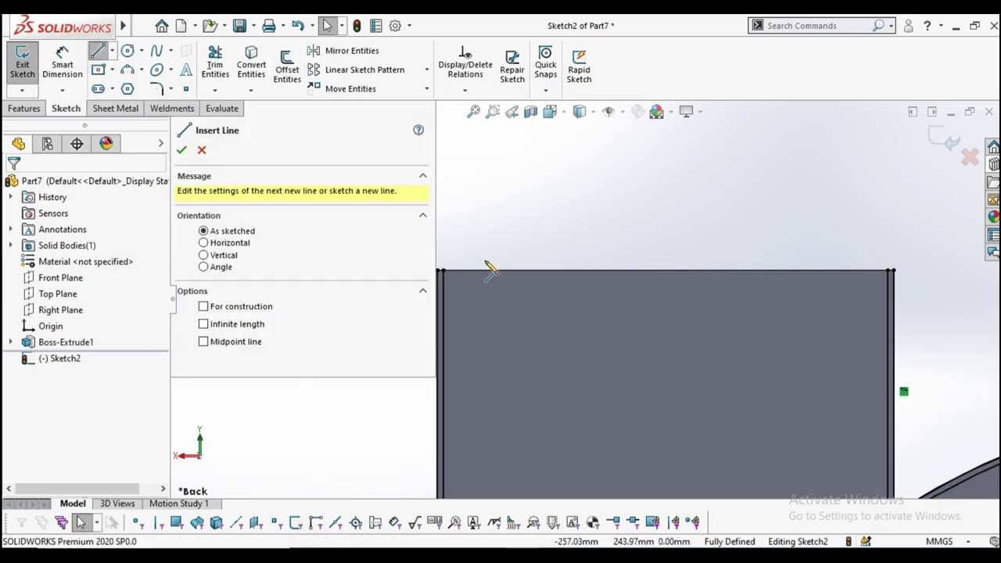
scroll(472, 288, down, 3)
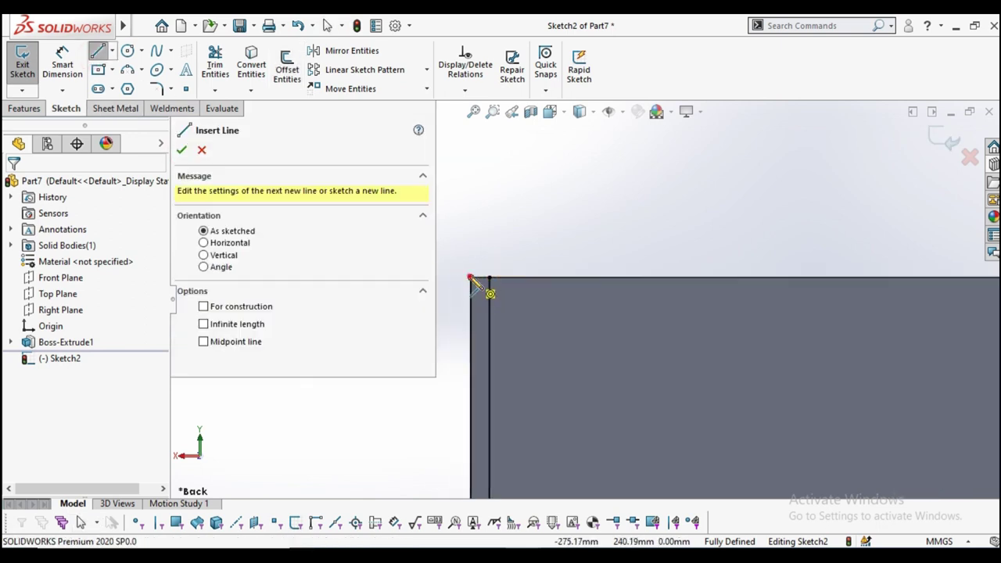
click(471, 279)
right_click(504, 242)
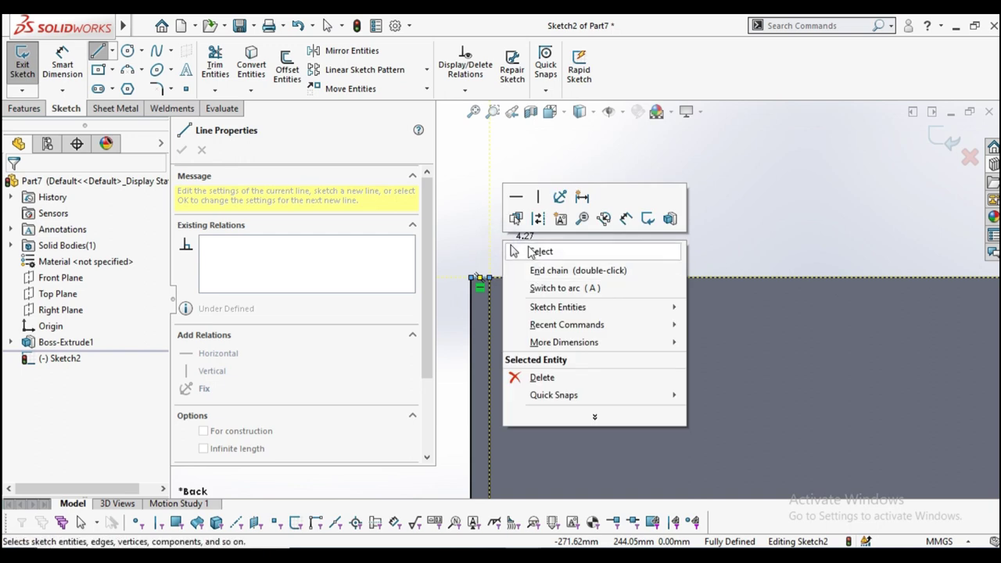
click(540, 251)
key(l)
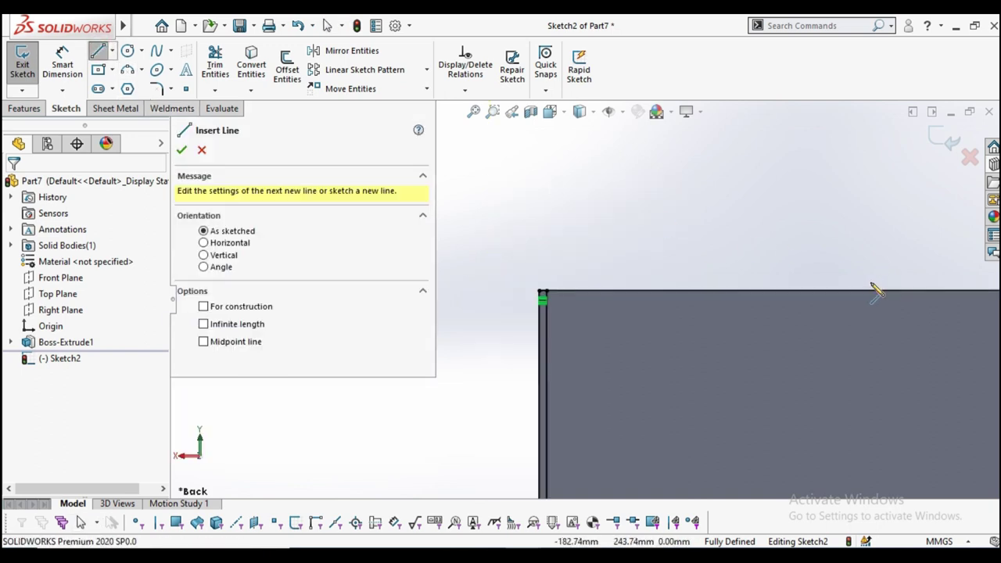
key(ctrl+Left)
key(ctrl+Left)
key(Left)
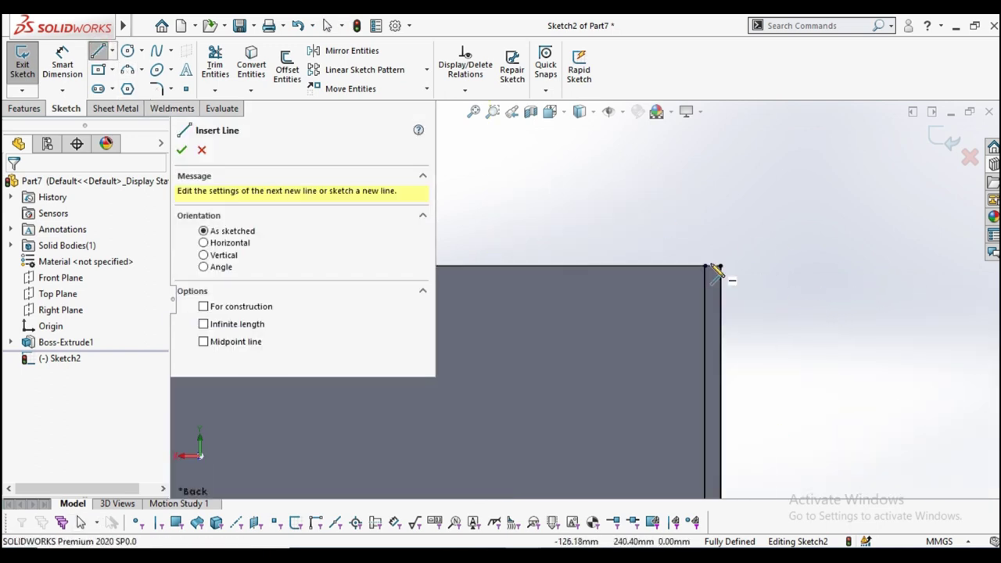
click(706, 268)
right_click(693, 236)
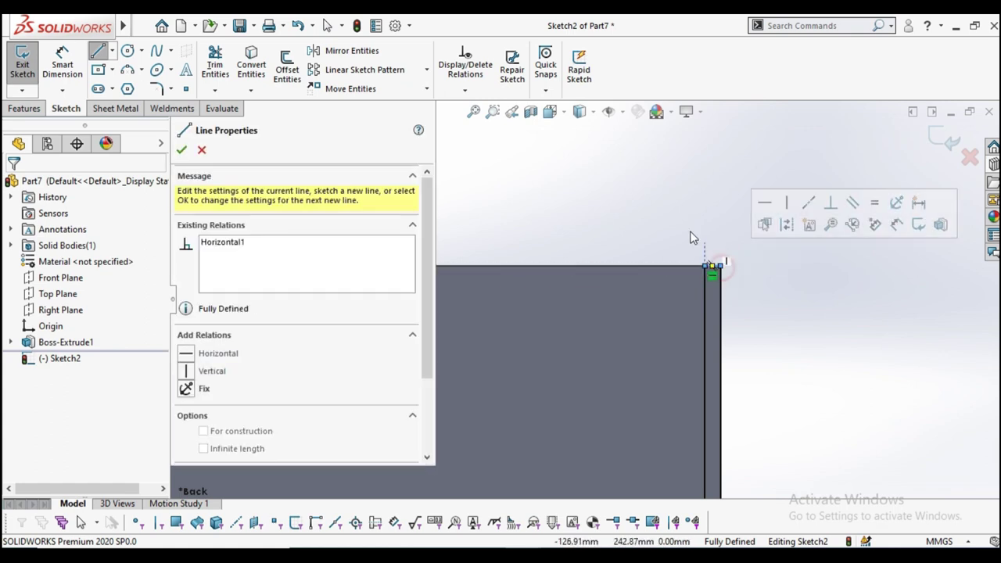
click(706, 244)
Extrude Sketch2's wall profile 150 mm deep as Boss-Extrude2, merged with the front plate
click(25, 108)
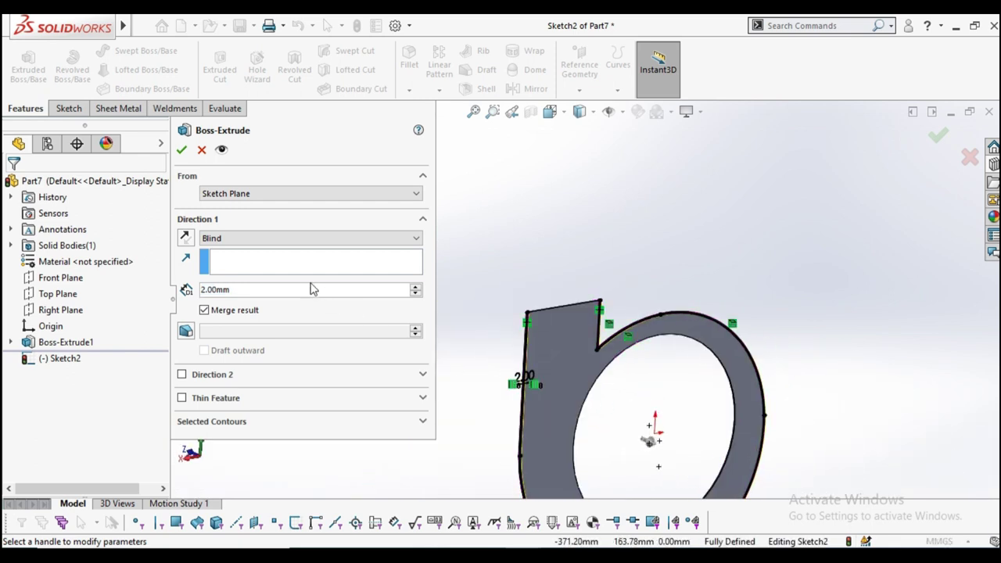
text(1)
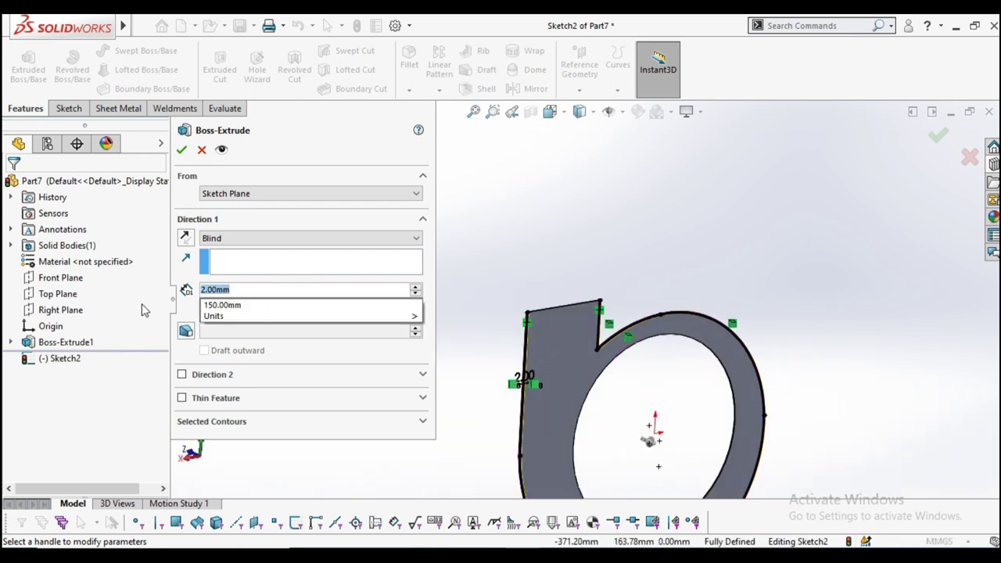
text(50)
key(Return)
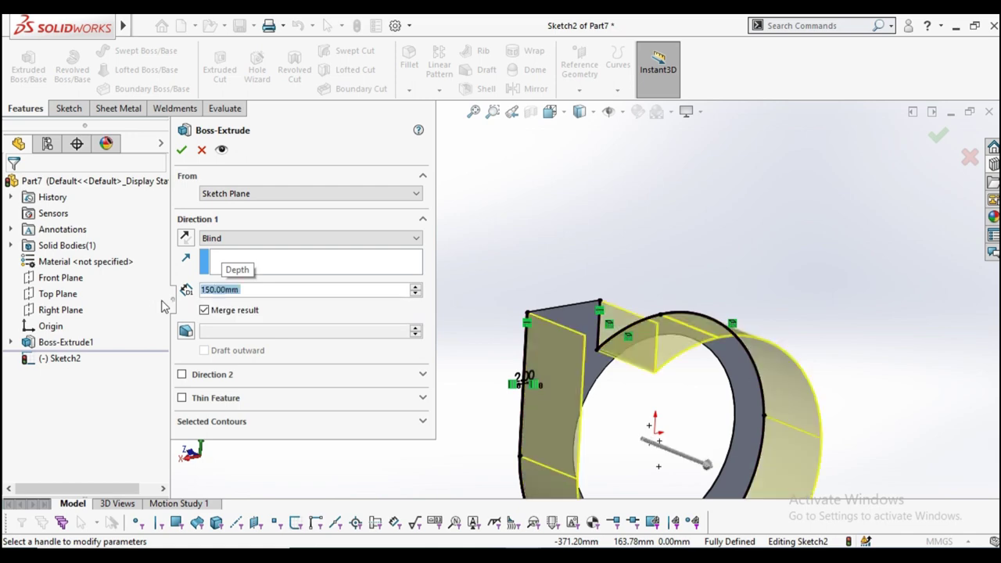
click(183, 151)
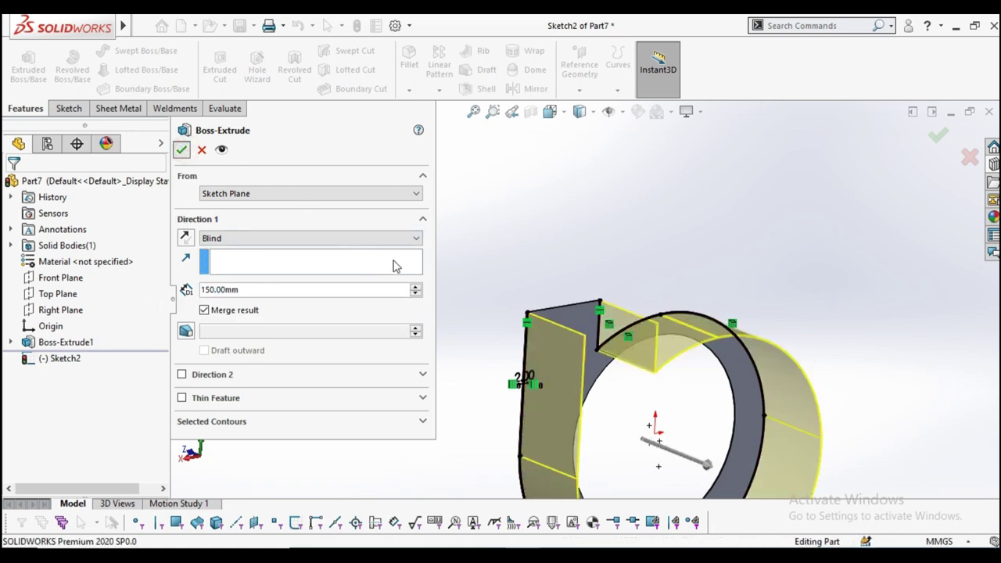
middle_drag(552, 346, 564, 325)
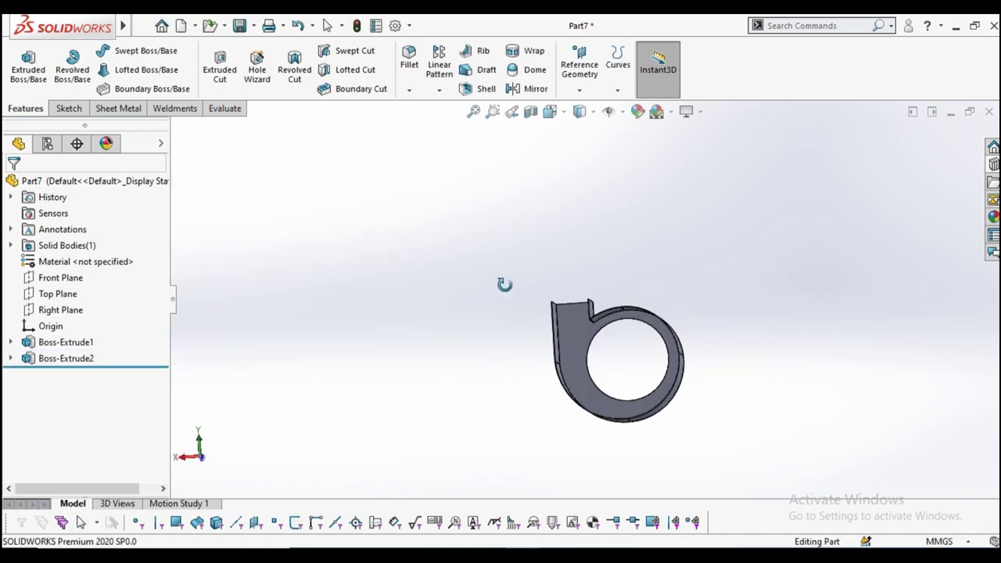
Start Sketch3 on the housing and convert the ring's front face edges into it
scroll(562, 318, down, 3)
scroll(559, 286, down, 3)
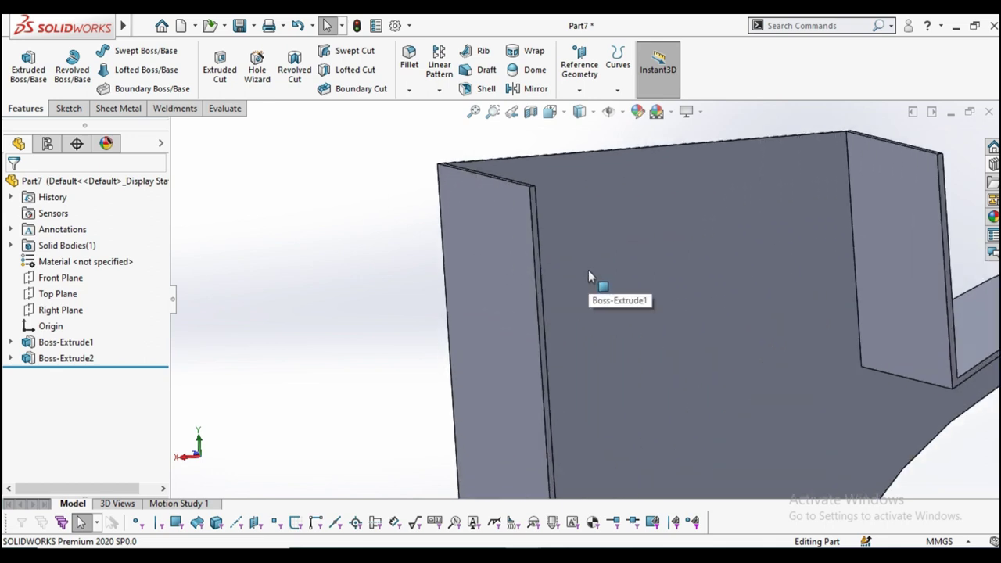
scroll(588, 270, down, 3)
scroll(545, 257, down, 3)
click(543, 257)
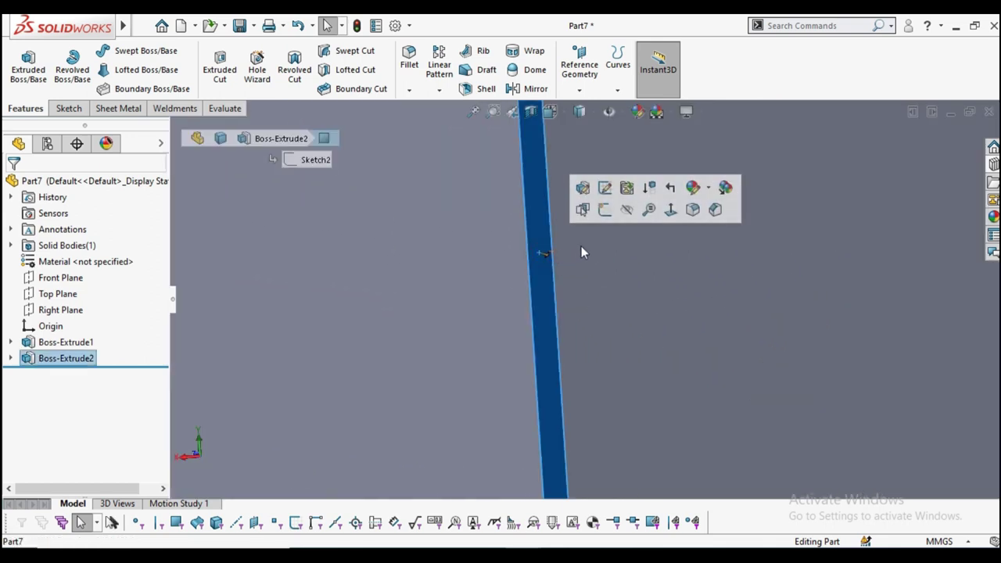
click(608, 209)
scroll(613, 232, up, 3)
scroll(603, 264, up, 3)
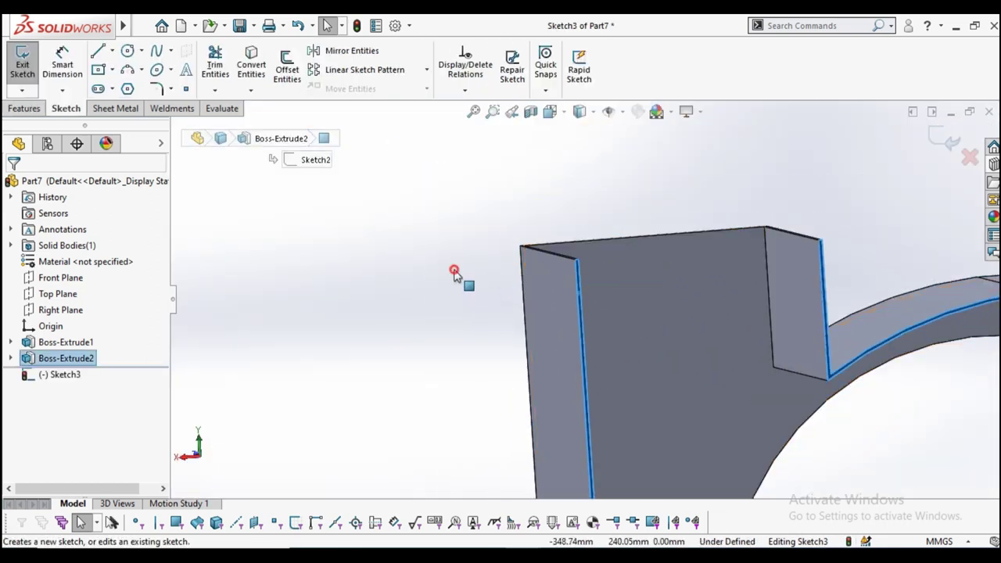
scroll(458, 275, up, 3)
mouse_move(500, 293)
middle_down()
mouse_move(568, 300)
mouse_move(519, 313)
middle_up()
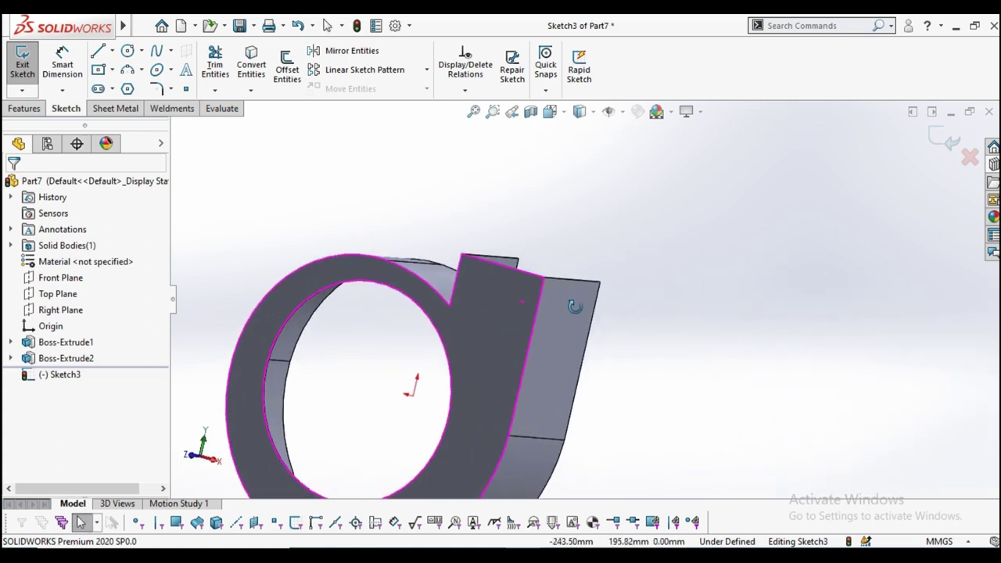
click(517, 309)
click(263, 70)
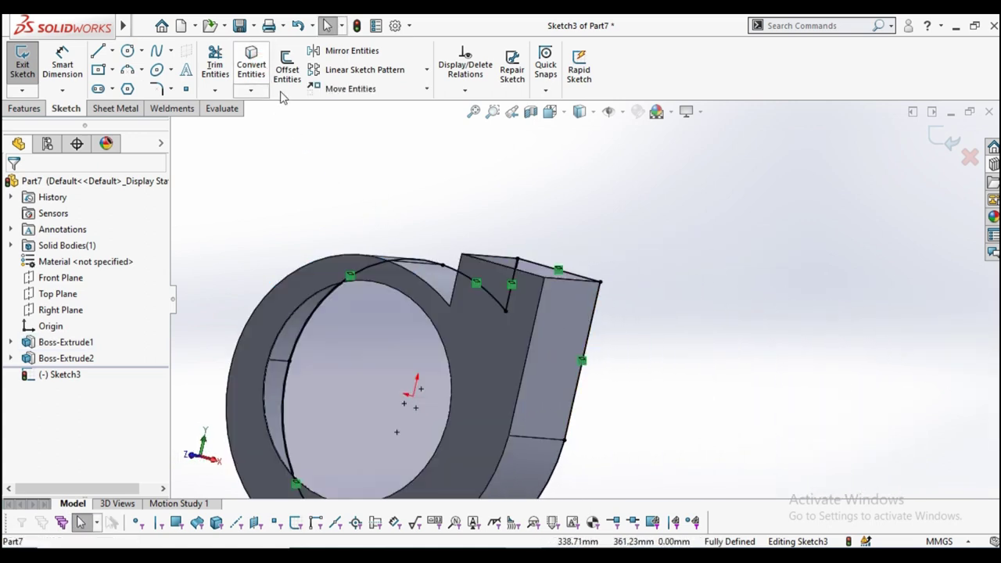
In Front view, draw a circle at the origin and dimension it to Ø30 mm
mouse_move(671, 313)
middle_down()
mouse_move(631, 331)
mouse_move(485, 275)
mouse_move(496, 273)
middle_up()
click(550, 111)
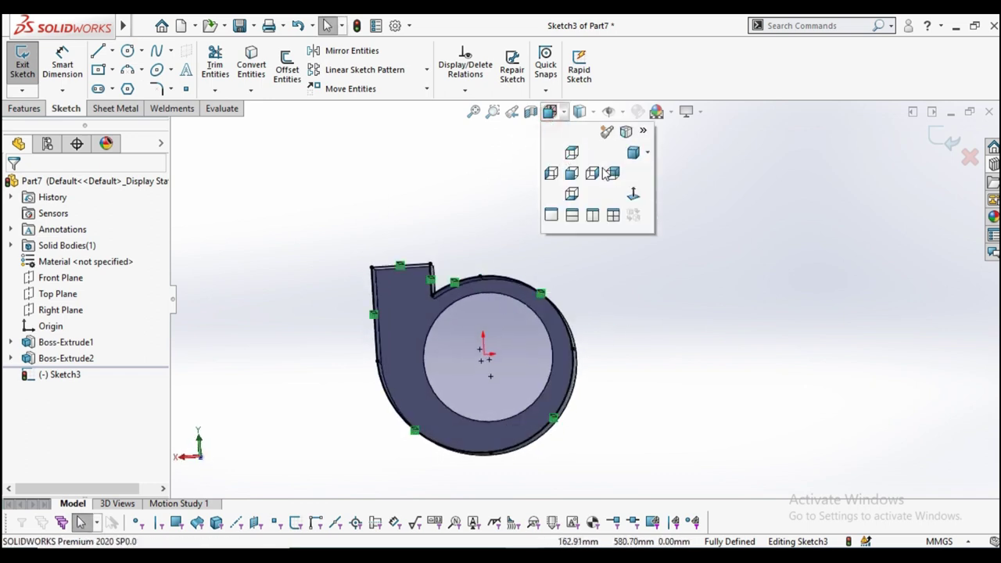
click(639, 199)
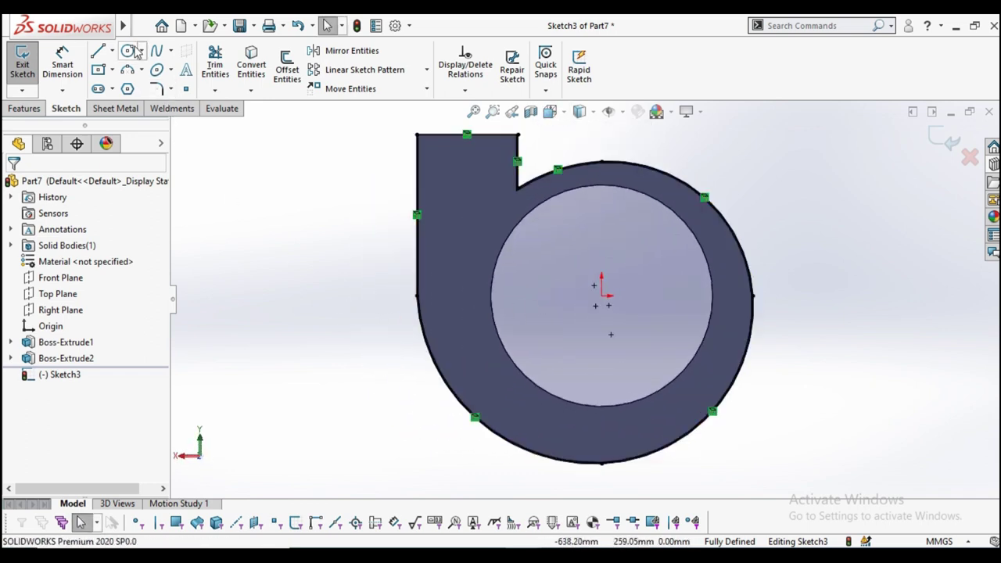
click(601, 295)
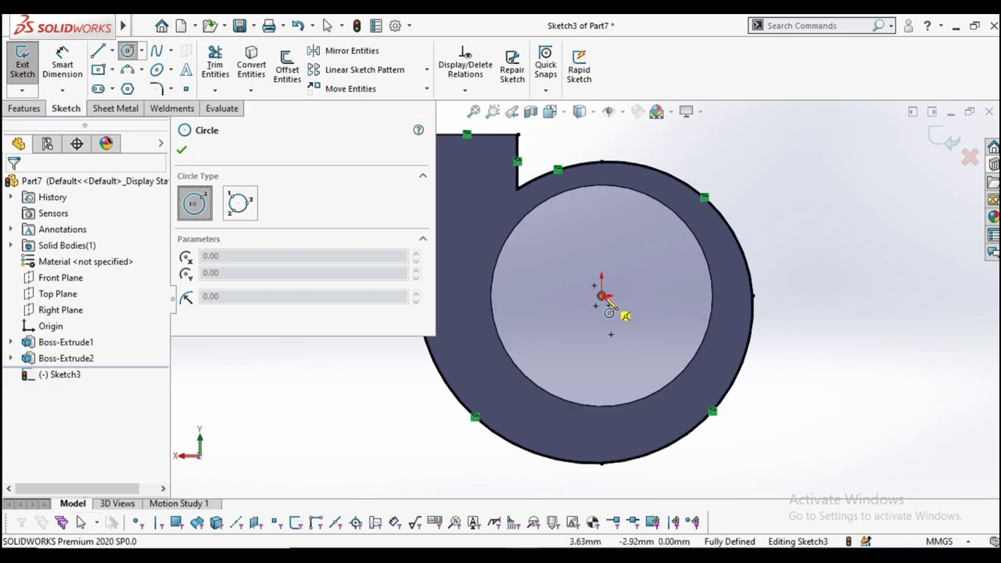
click(619, 308)
click(182, 150)
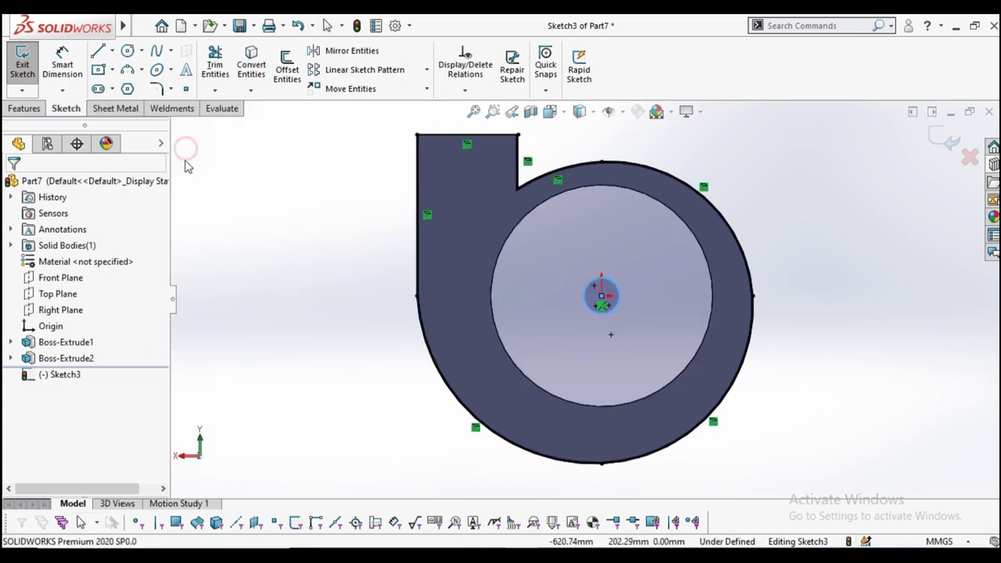
click(73, 76)
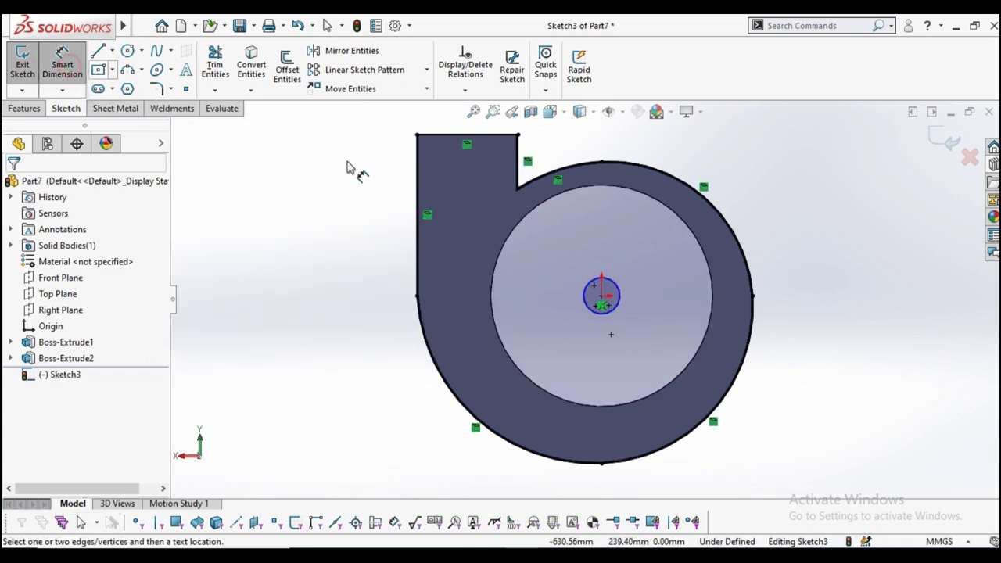
click(606, 281)
click(818, 227)
text(30)
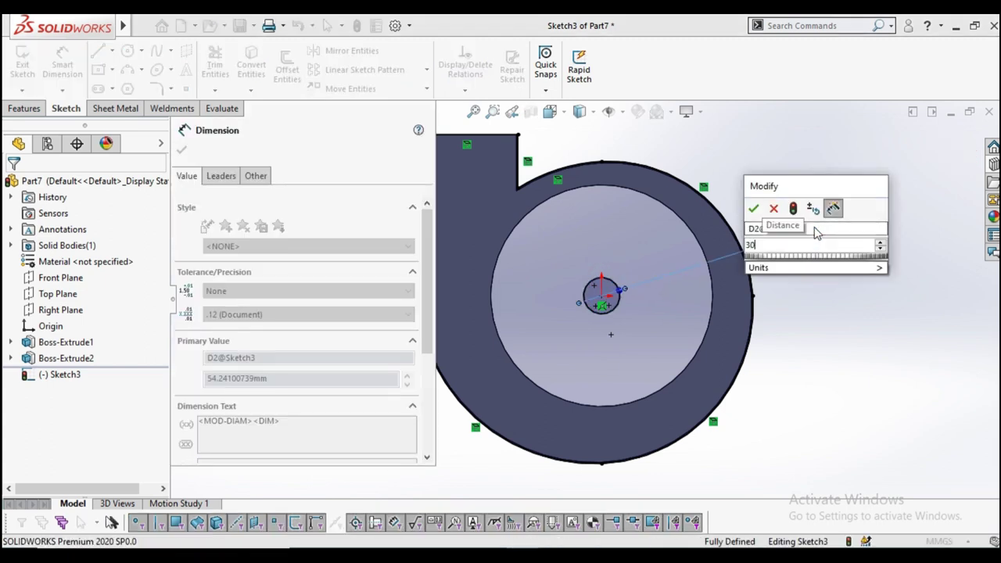
key(Return)
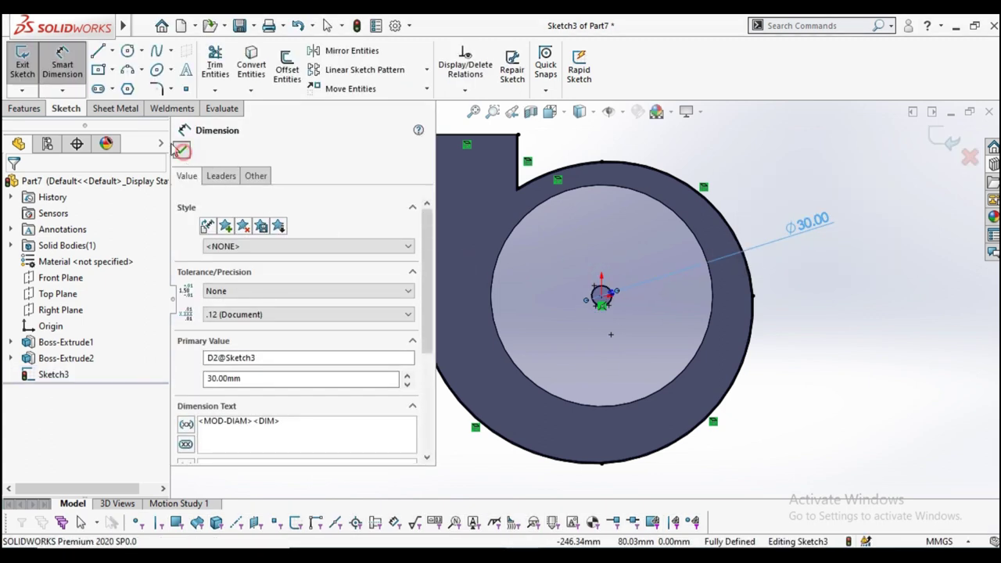
click(181, 150)
click(24, 108)
Extrude Sketch3 to a 2 mm blind depth, creating Boss-Extrude3
click(43, 61)
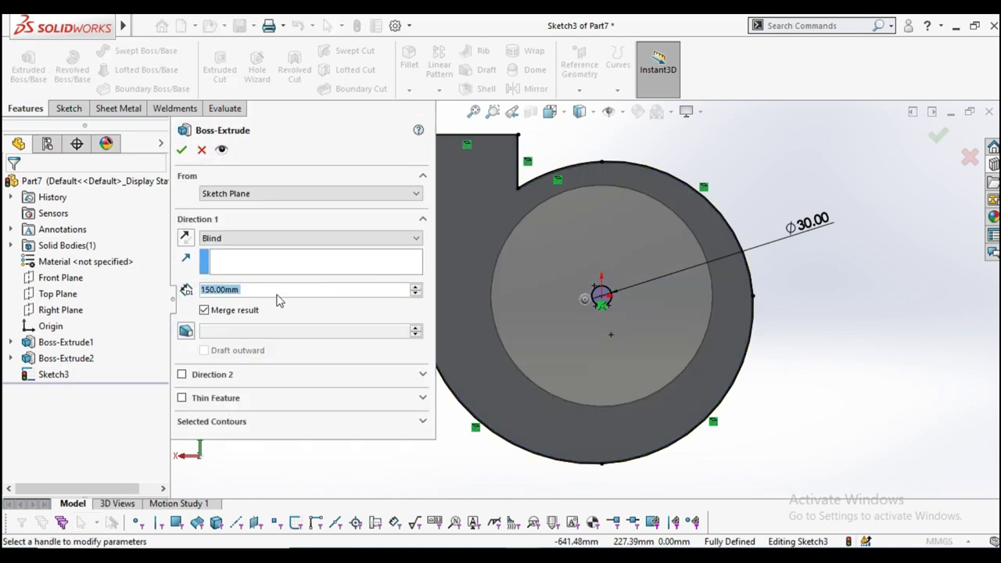
click(282, 290)
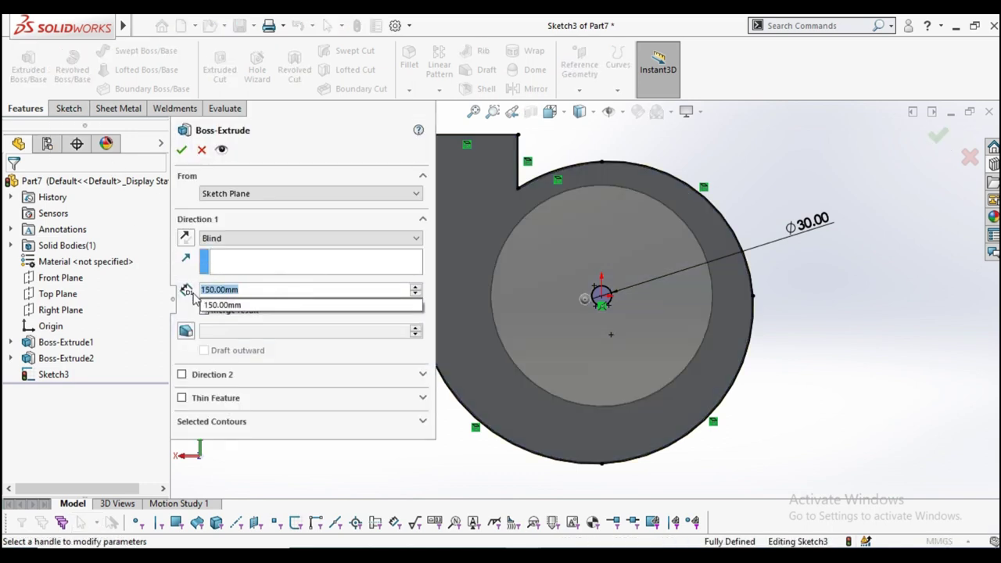
text(2)
scroll(540, 324, up, 3)
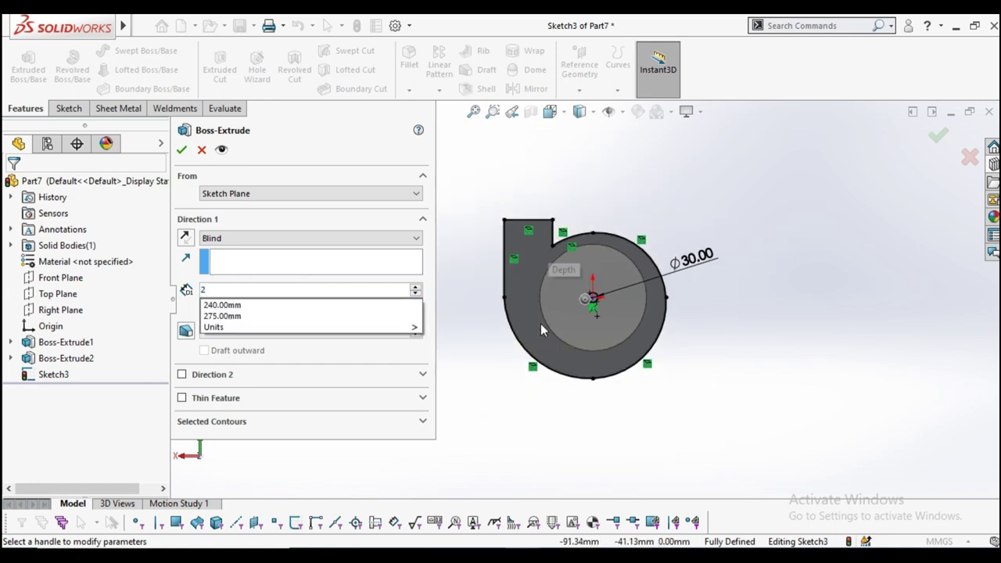
mouse_move(540, 323)
middle_down()
mouse_move(594, 398)
mouse_move(575, 395)
middle_up()
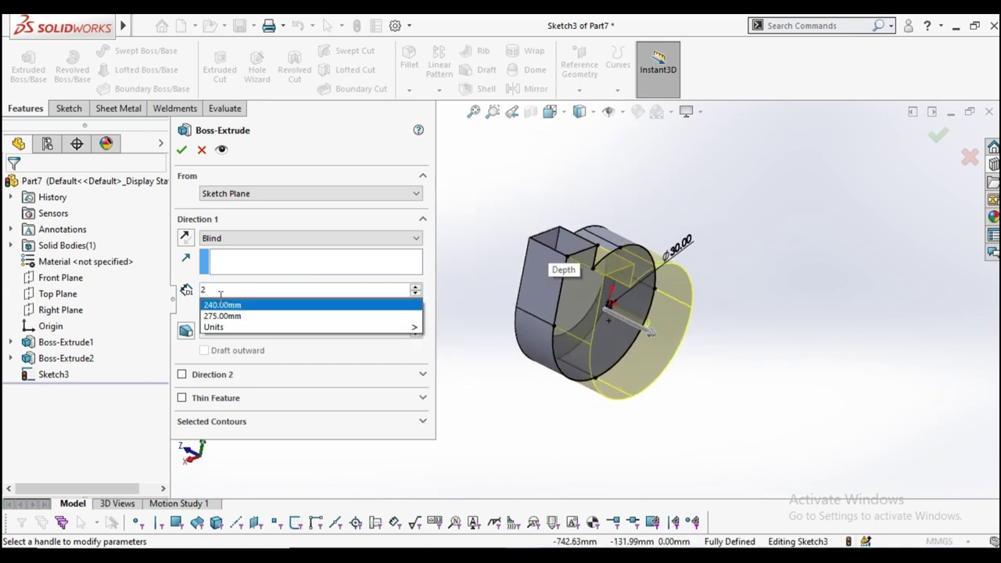
key(Return)
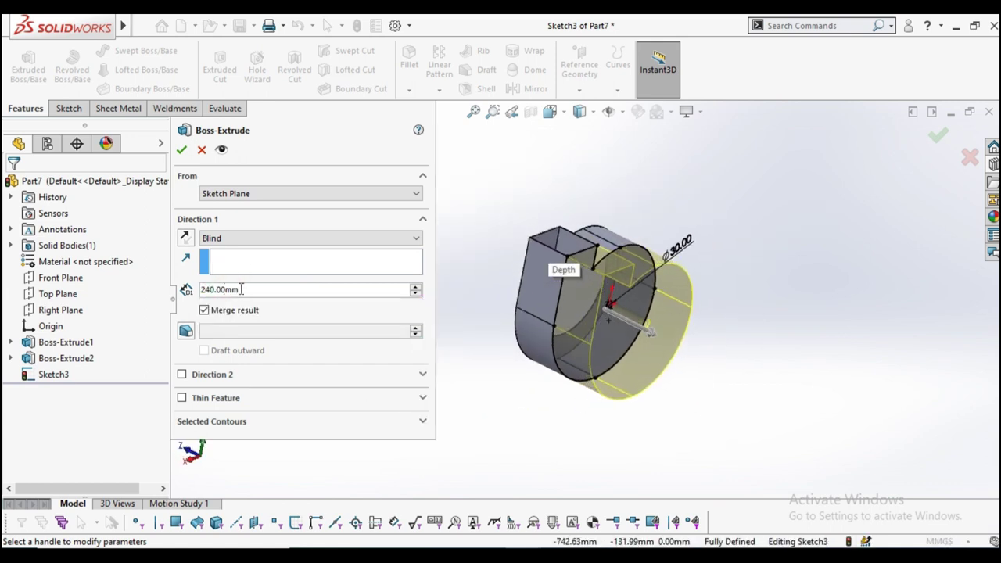
drag(264, 289, 209, 289)
text(2)
key(Return)
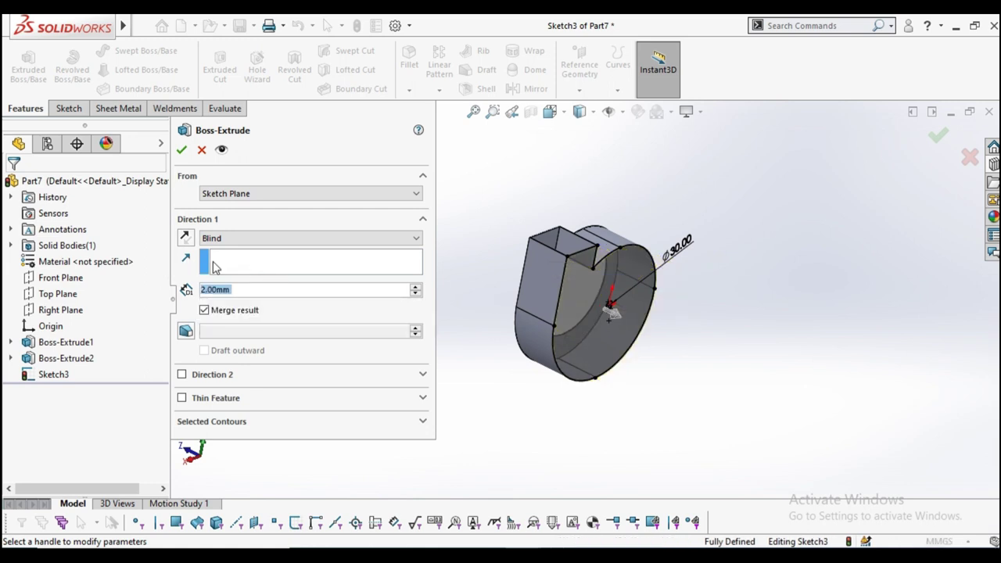
click(182, 150)
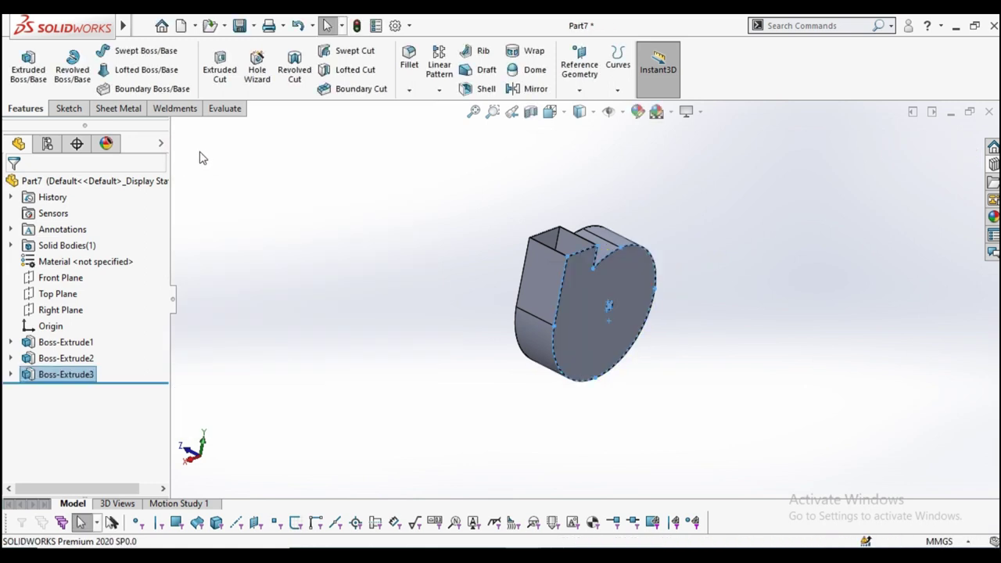
Orbit the model to inspect the new front plate and its centre hole
click(464, 273)
mouse_move(459, 279)
middle_down()
mouse_move(662, 330)
mouse_move(664, 314)
middle_up()
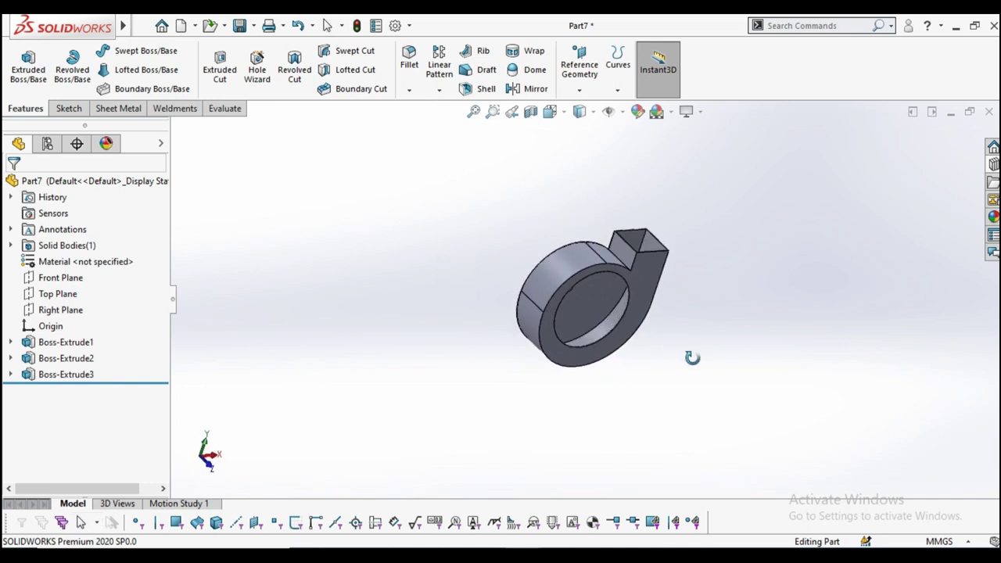
middle_drag(665, 314, 470, 273)
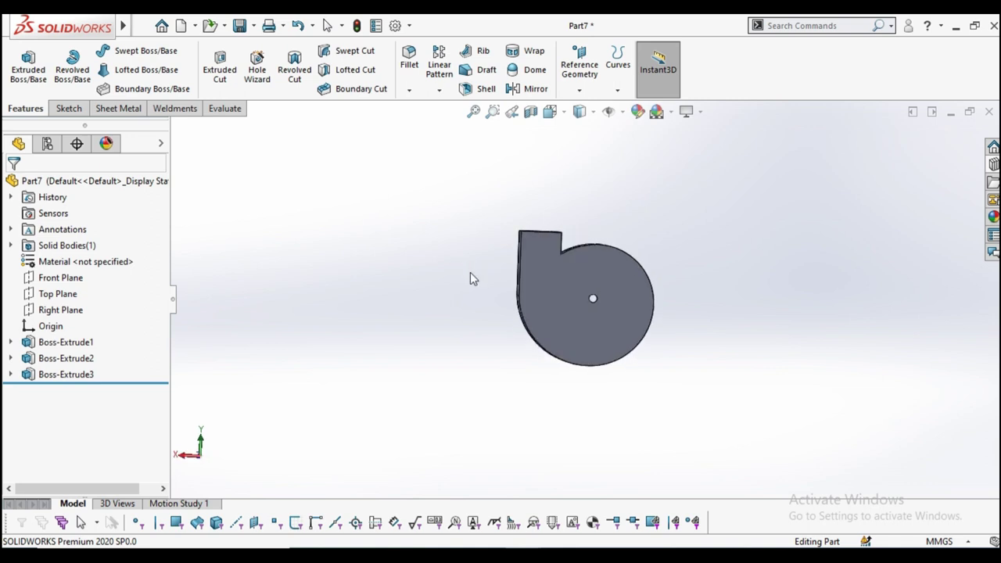
Start a new sketch on the housing's front plate and view it head-on
click(572, 322)
click(637, 286)
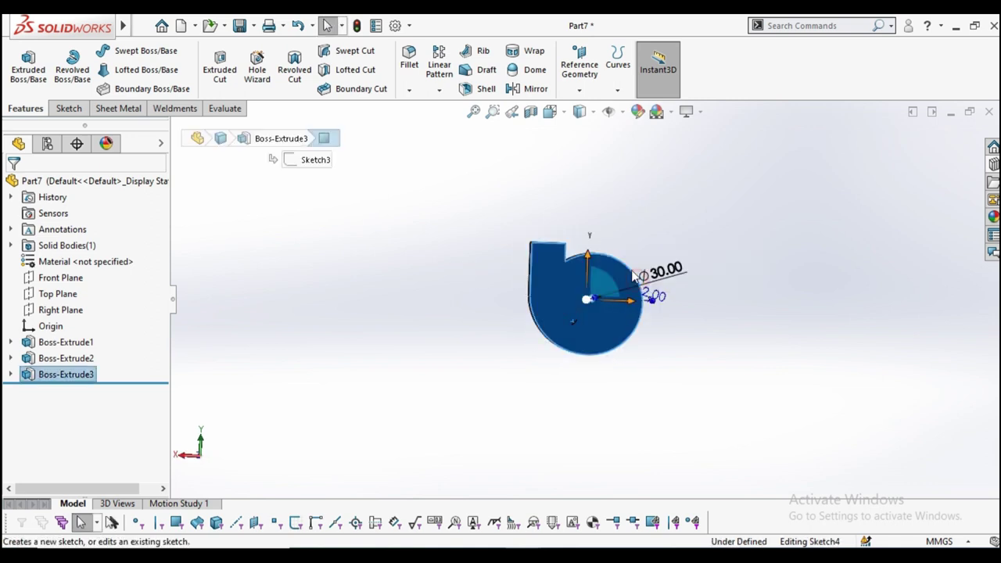
click(550, 111)
click(634, 197)
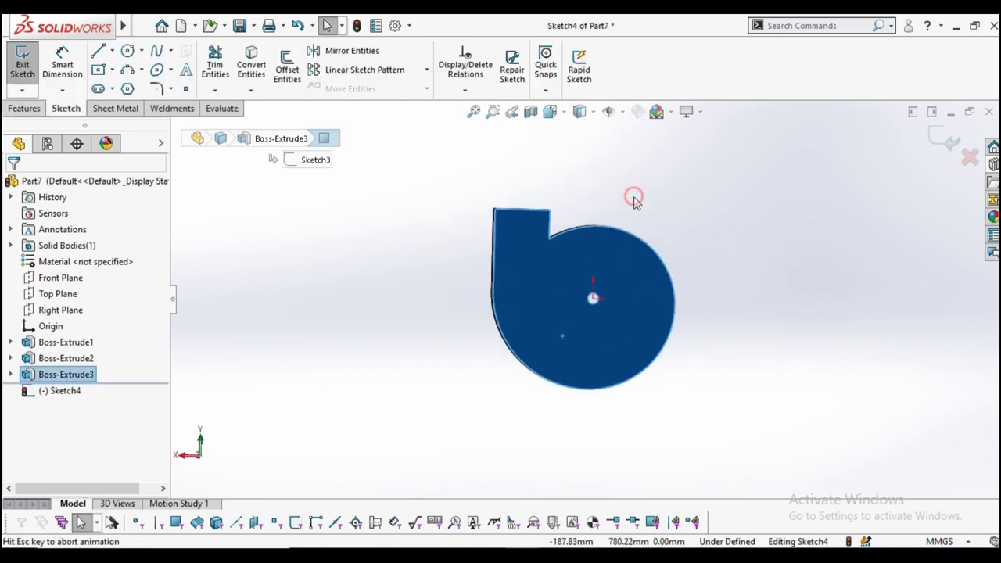
click(363, 318)
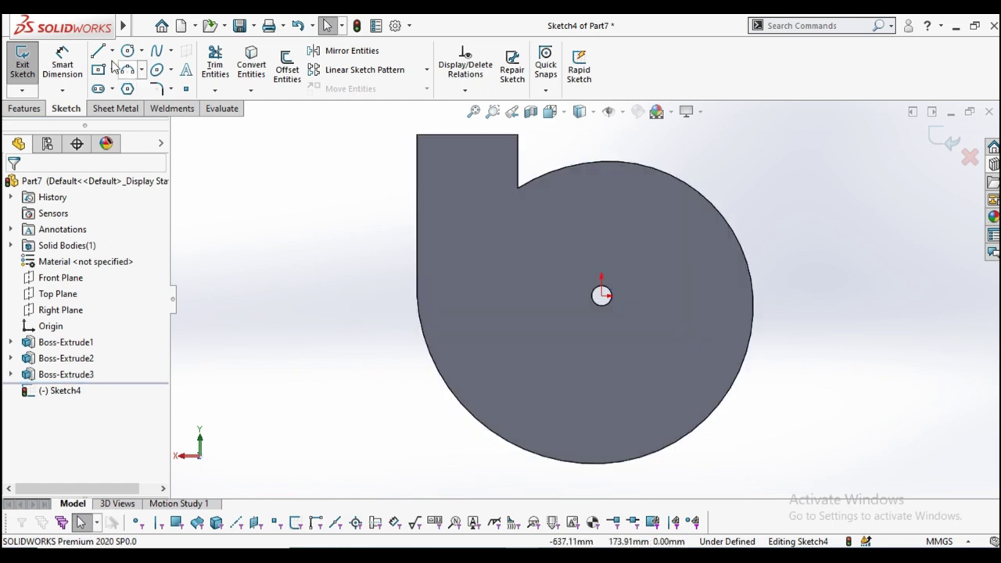
Draw a three-sided line chain below the centre hole: two vertical sides joined by a horizontal top
click(99, 51)
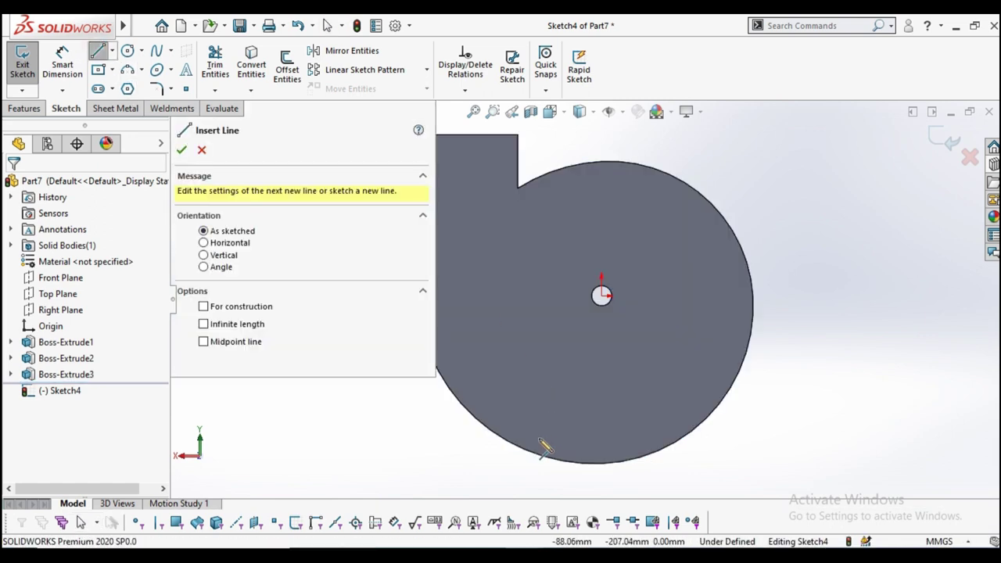
key(f)
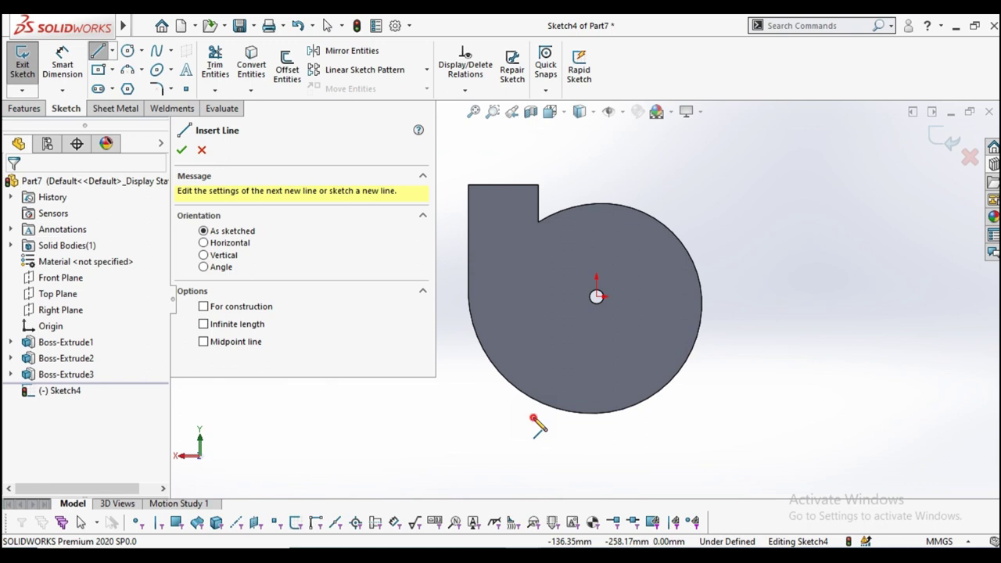
click(533, 417)
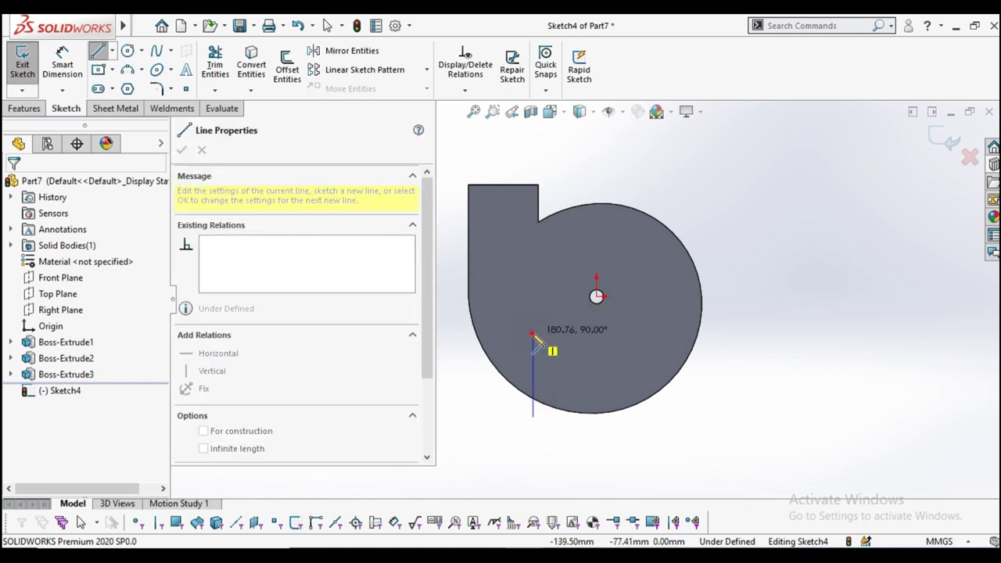
click(532, 334)
click(654, 334)
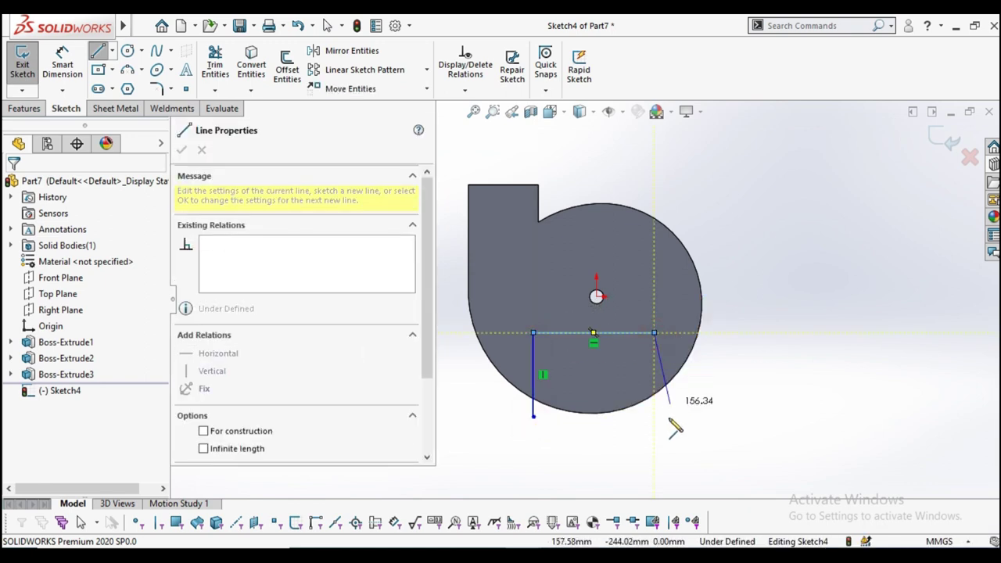
click(654, 416)
right_click(687, 391)
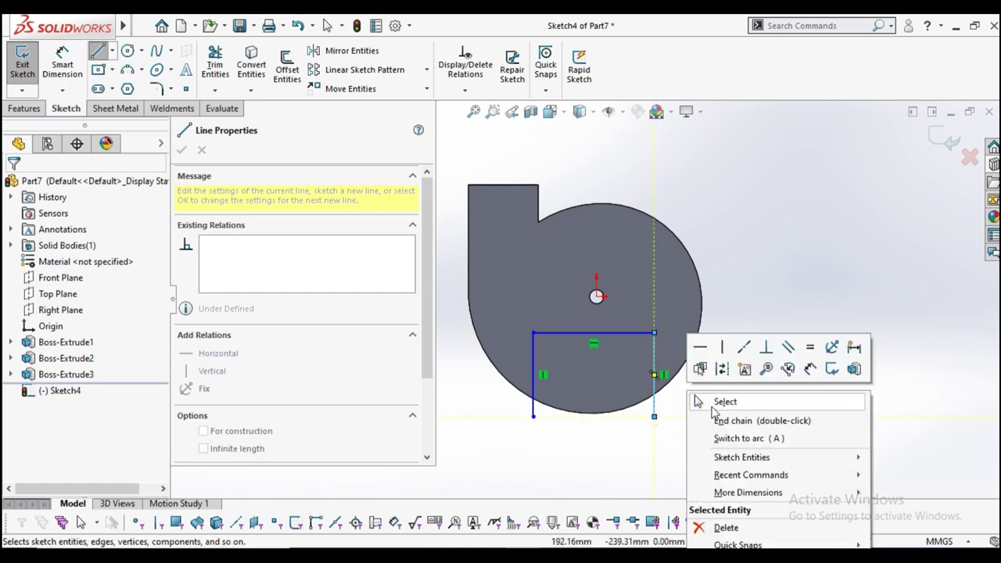
click(711, 400)
Add a vertical centerline from the circle's centre down below the housing
click(112, 51)
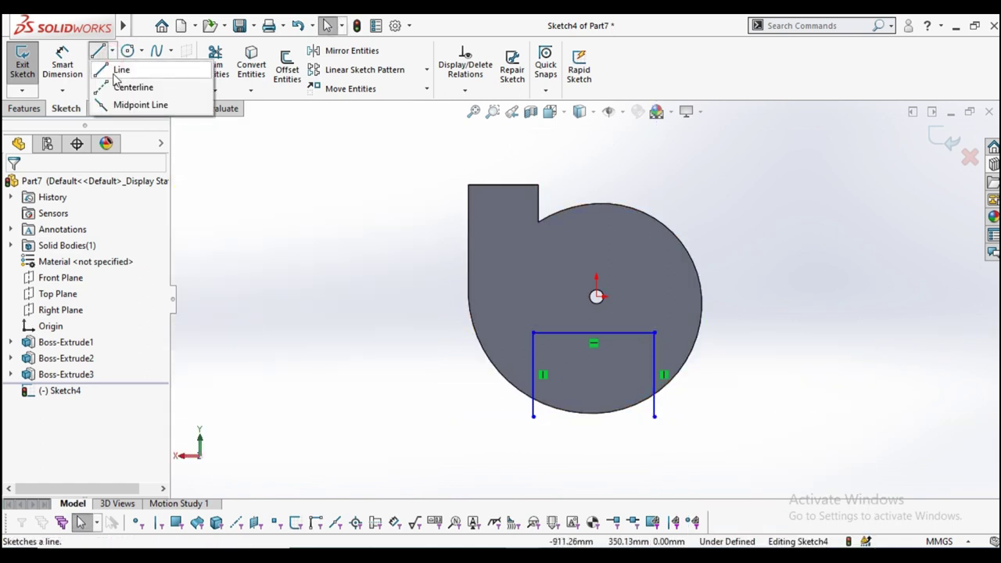
click(117, 85)
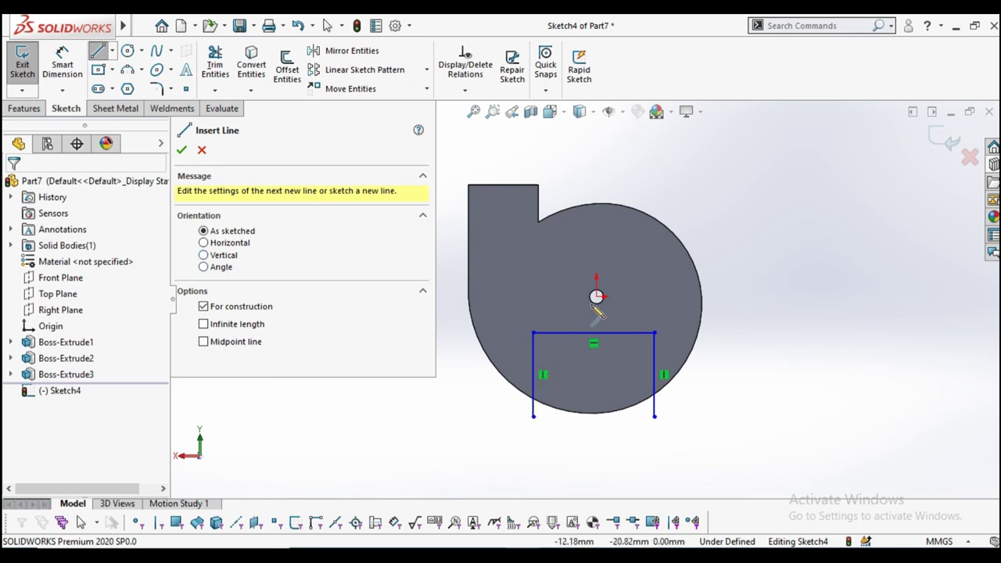
click(597, 334)
click(596, 428)
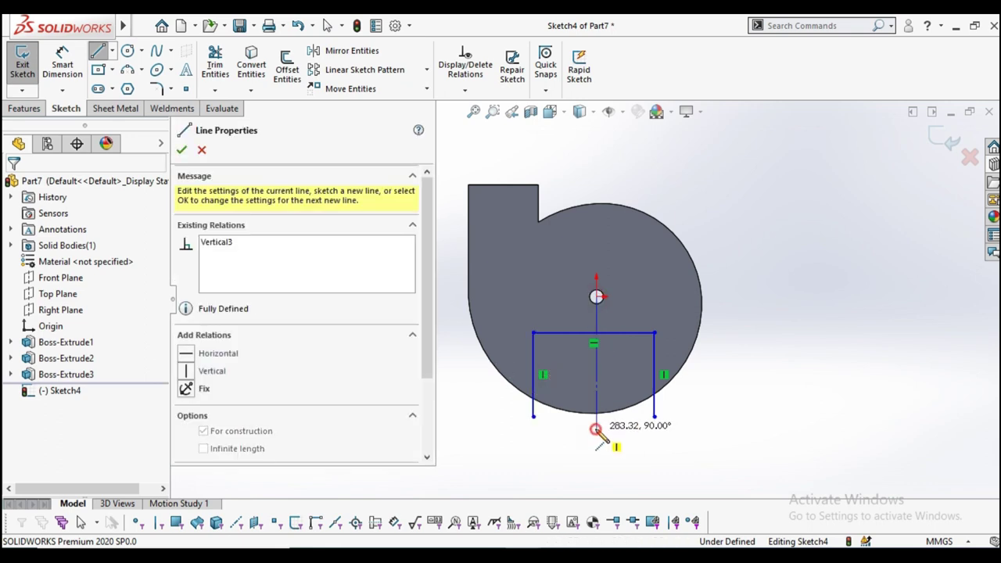
right_click(599, 428)
click(618, 401)
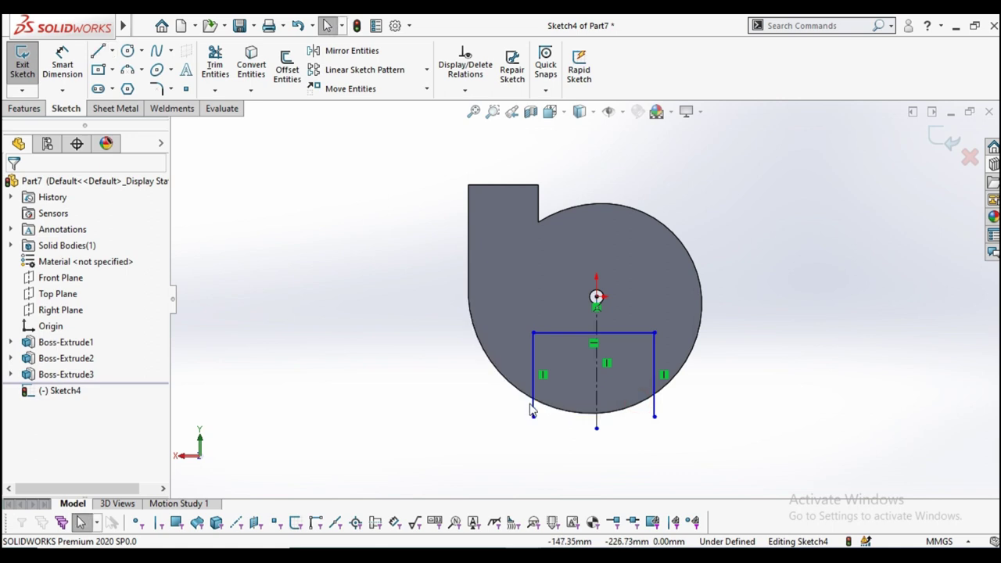
Make the two side lines symmetric about the centerline
click(533, 413)
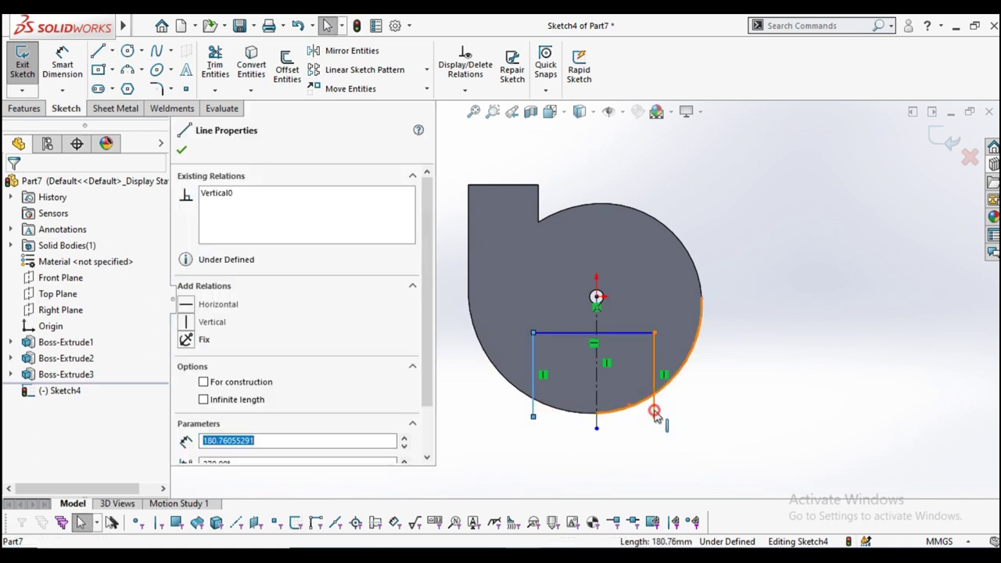
ctrl+click(654, 413)
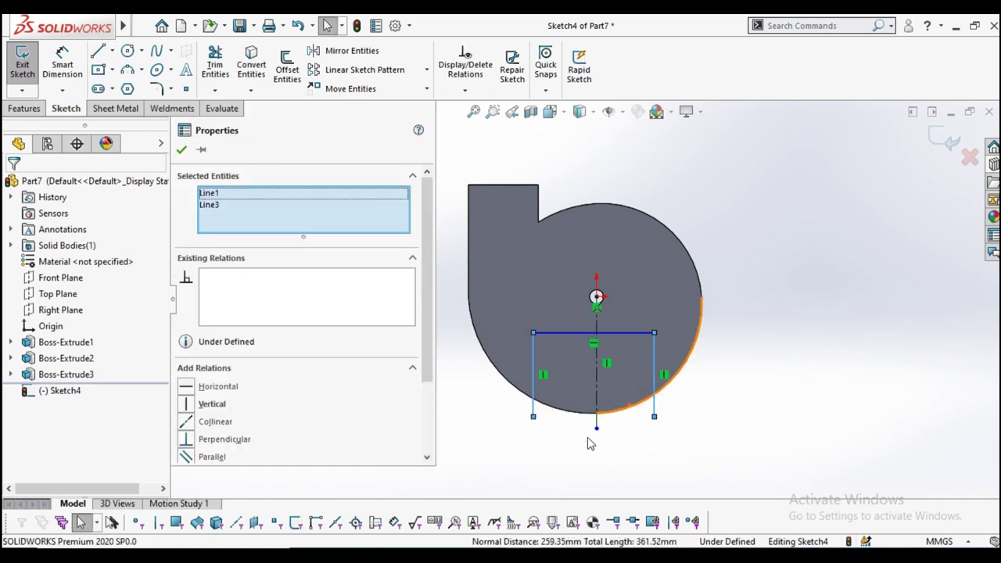
ctrl+click(597, 423)
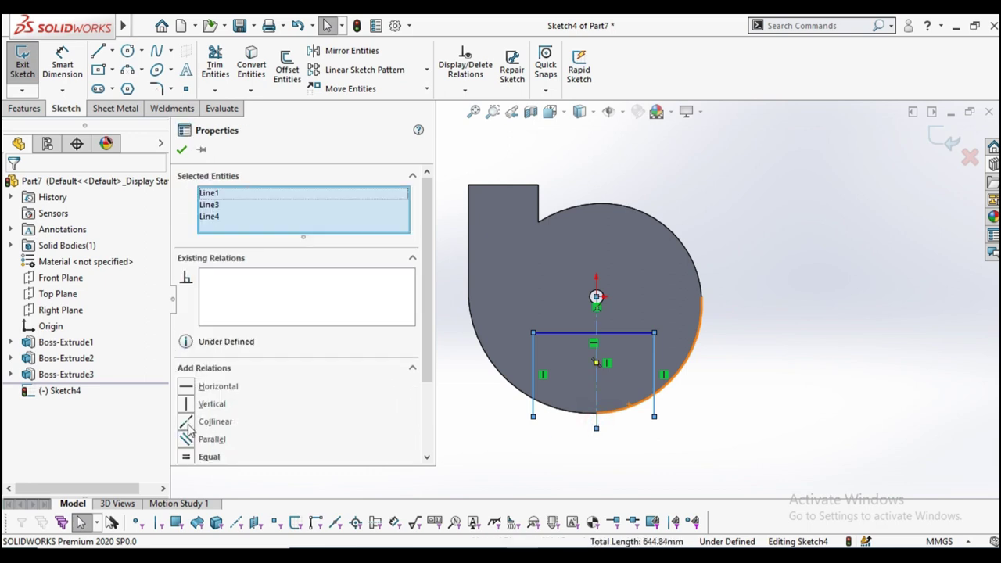
scroll(217, 421, down, 3)
click(185, 375)
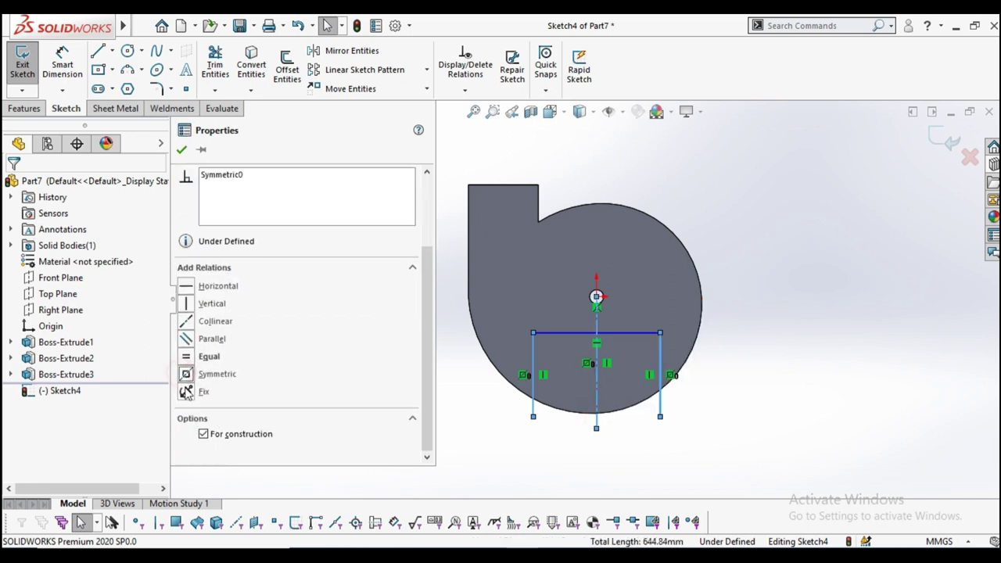
click(181, 151)
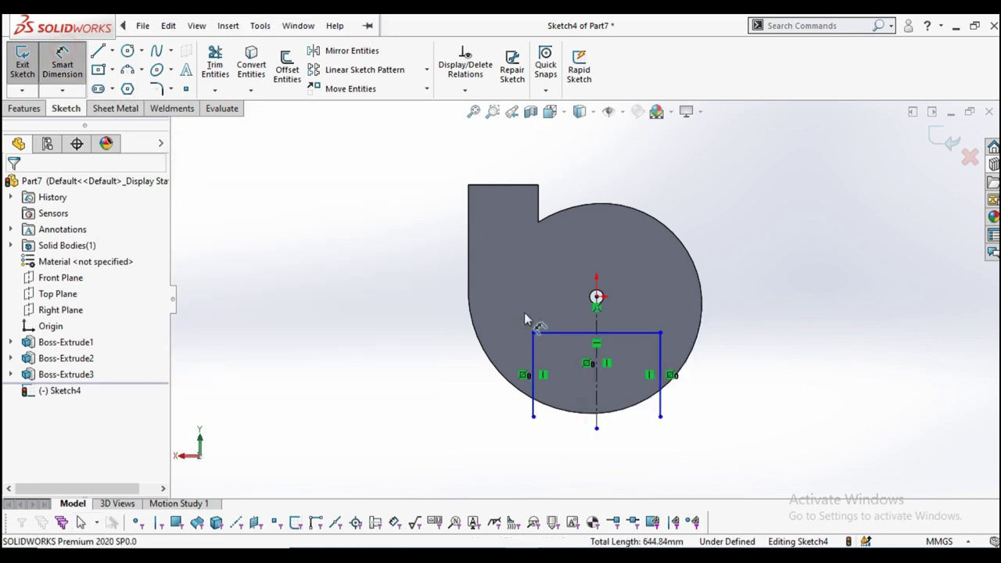
scroll(598, 311, down, 3)
Dimension the top line 85 mm below the centre point
click(542, 274)
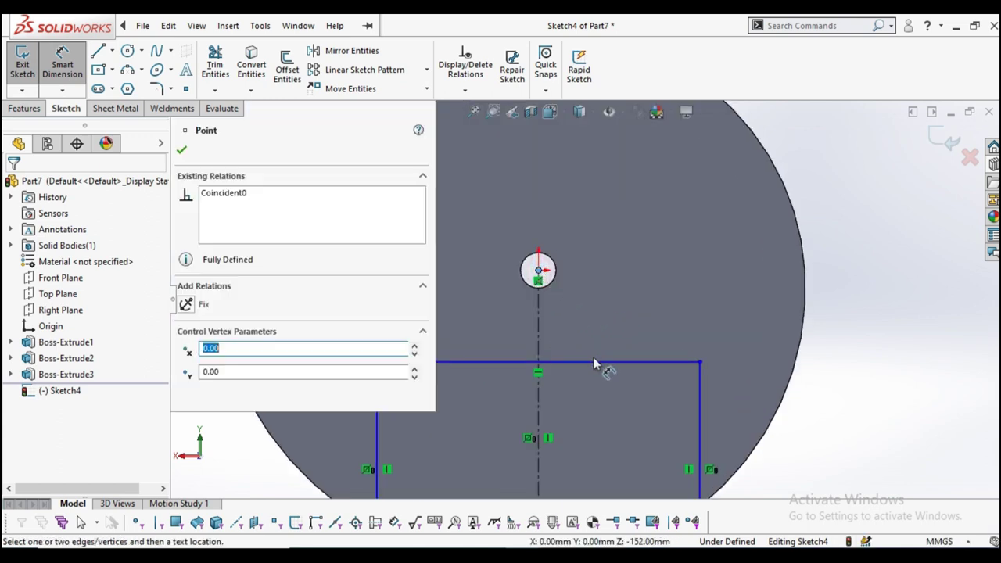
click(595, 362)
scroll(595, 362, up, 3)
click(814, 349)
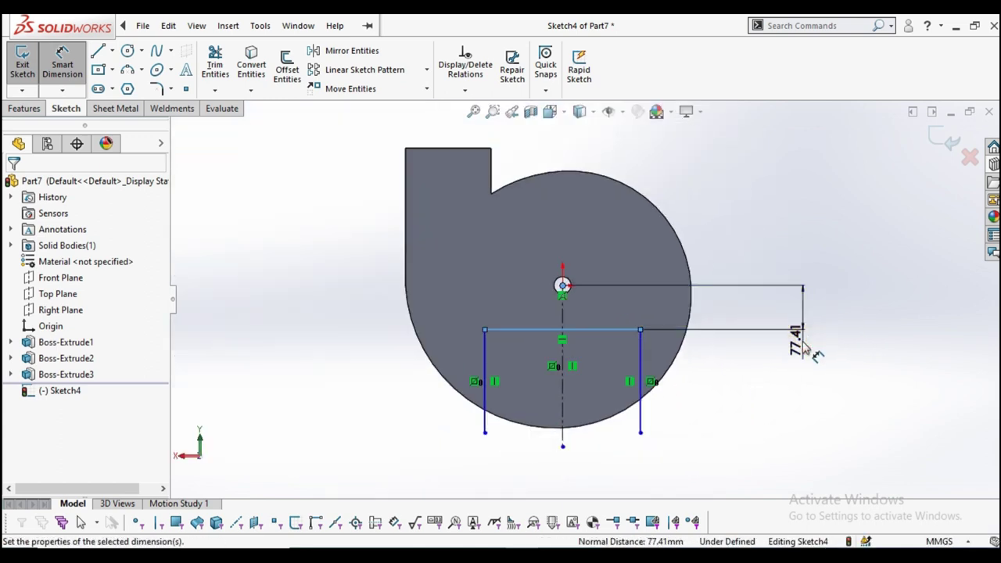
text(85)
key(Return)
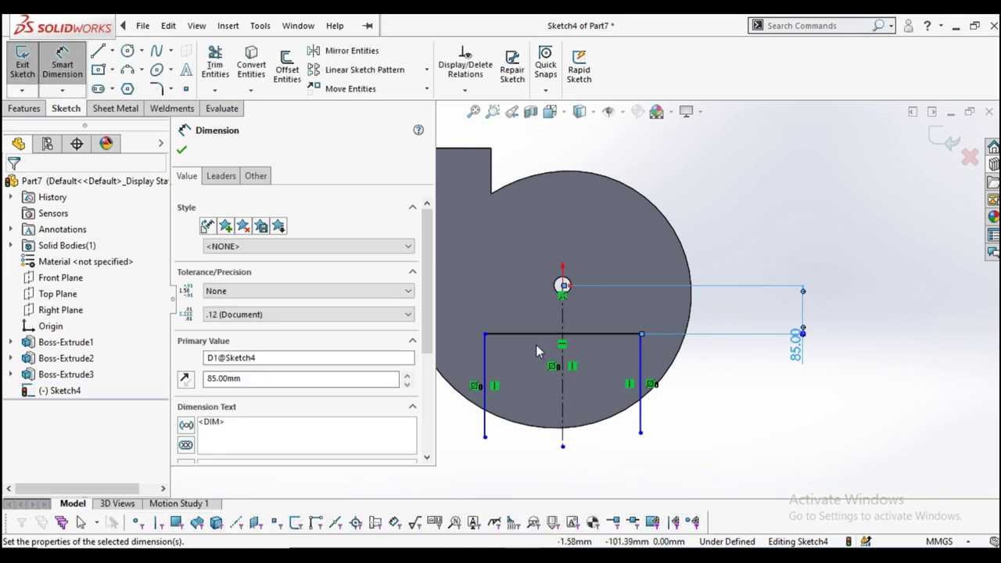
click(182, 151)
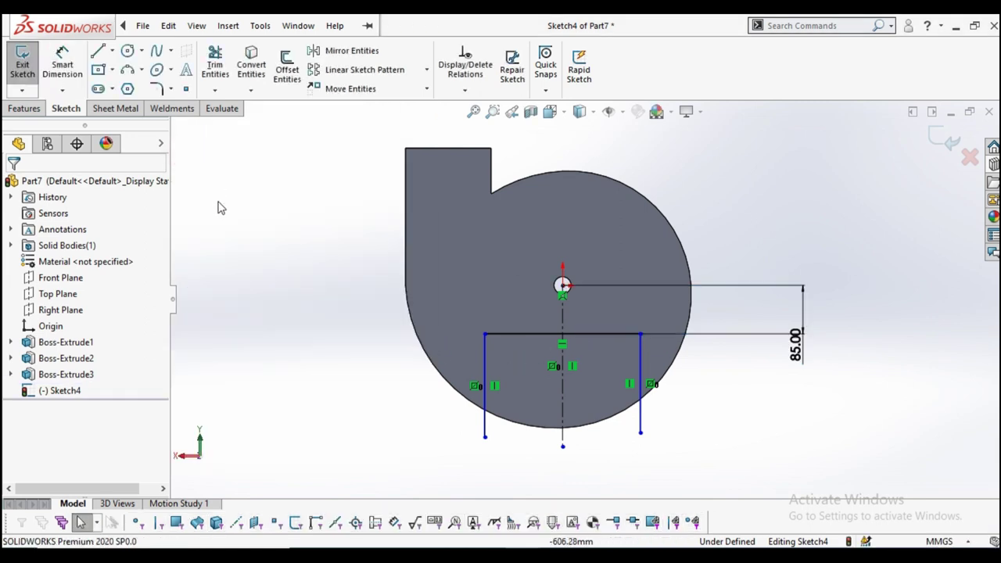
Dimension both the right and left side lines to 170 mm long
click(70, 68)
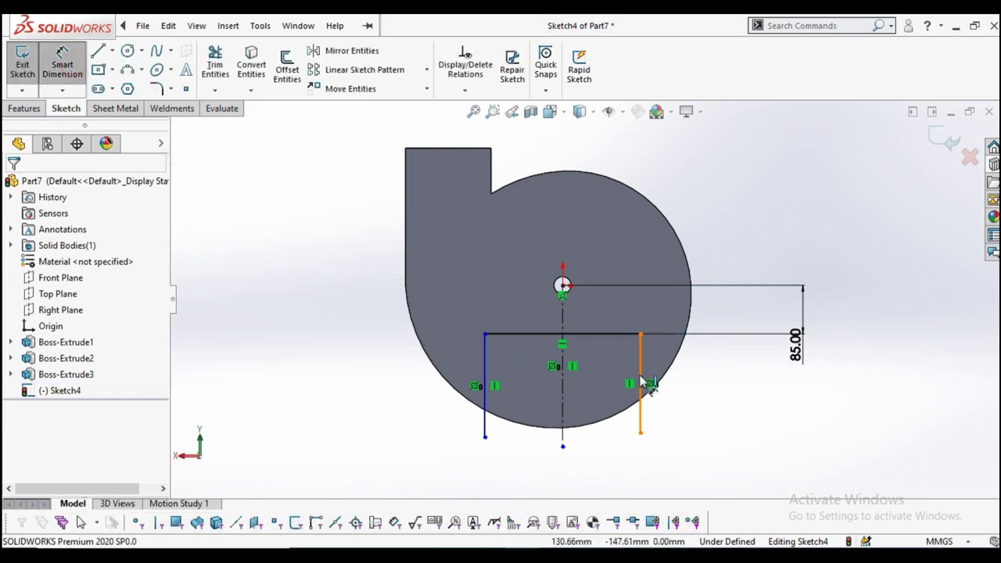
click(641, 422)
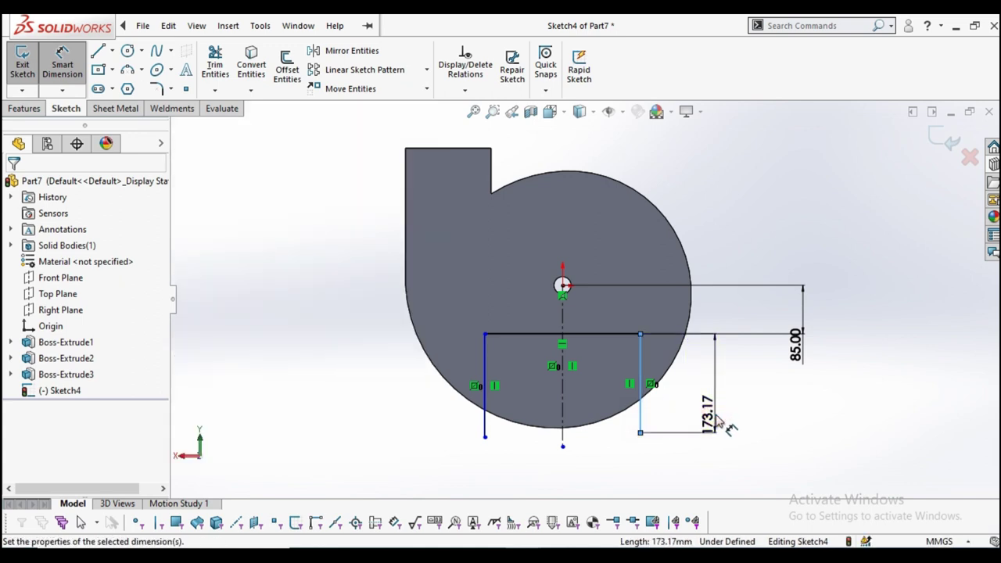
click(719, 415)
text(170)
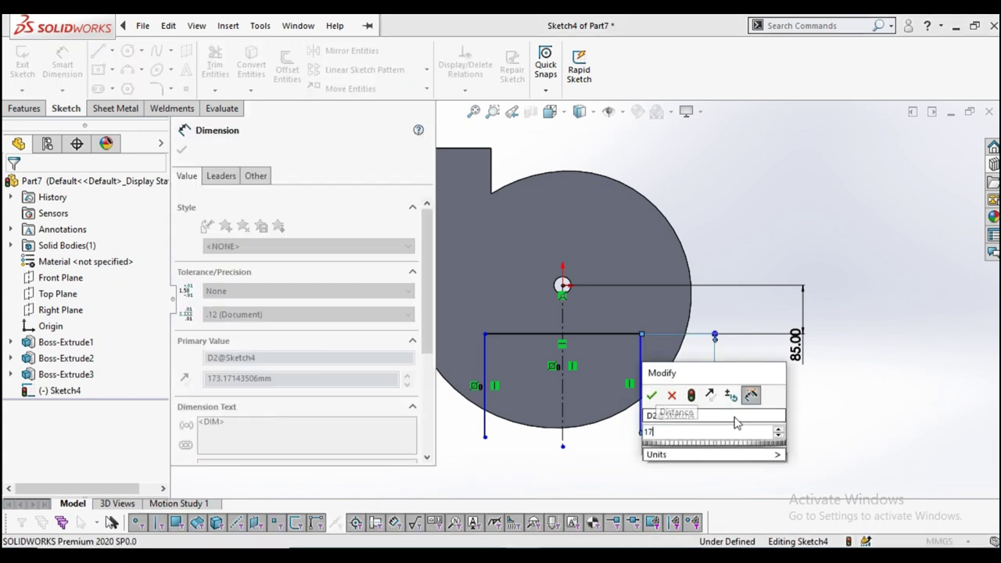
key(Return)
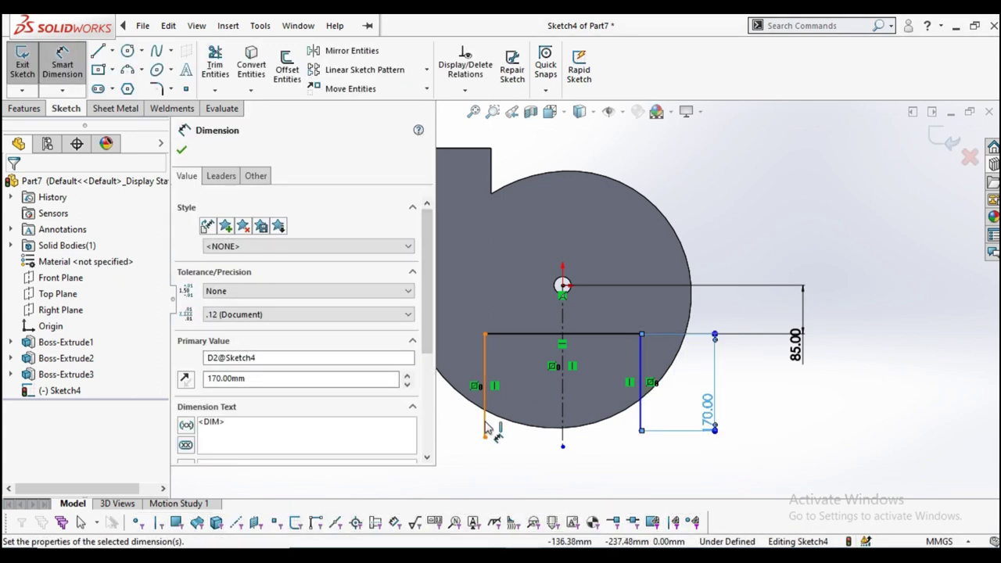
click(484, 422)
click(458, 422)
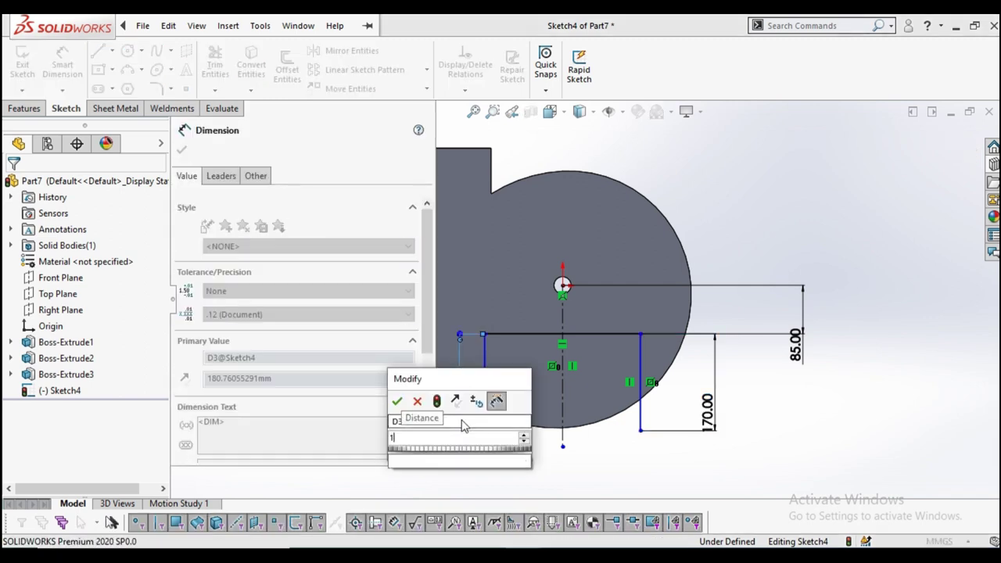
text(170)
key(Return)
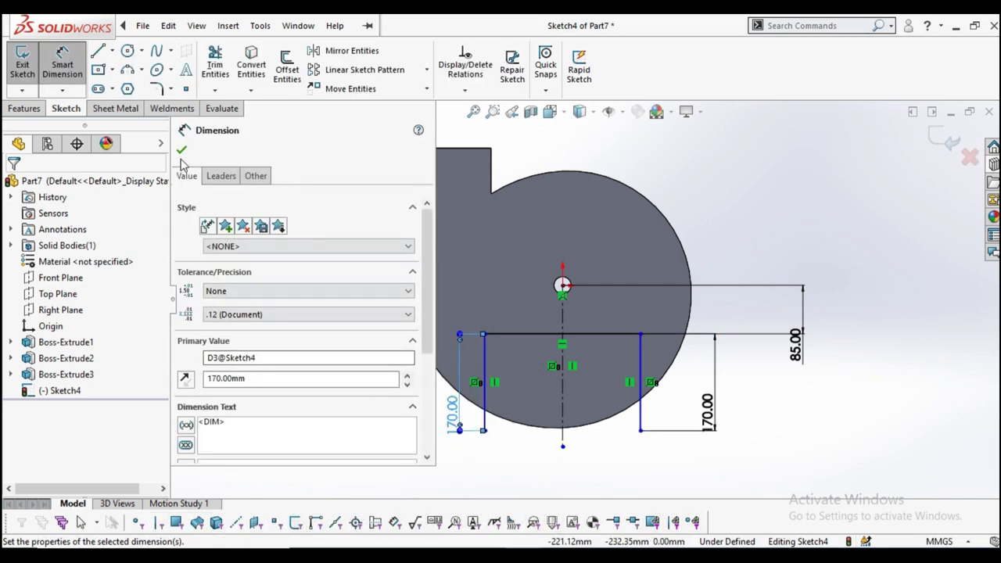
click(98, 51)
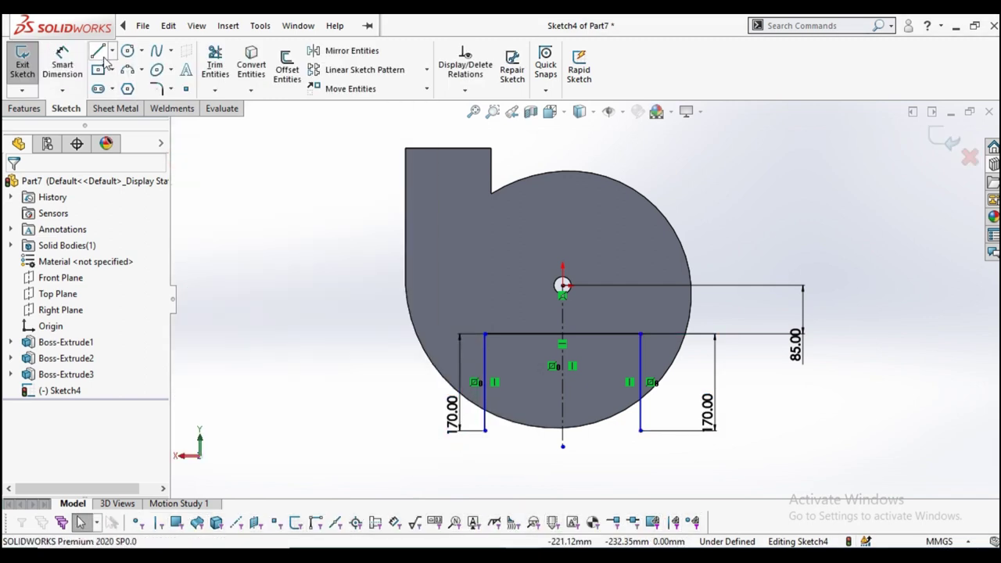
Draw short horizontal foot lines at the lower ends of the left and right sides
click(485, 430)
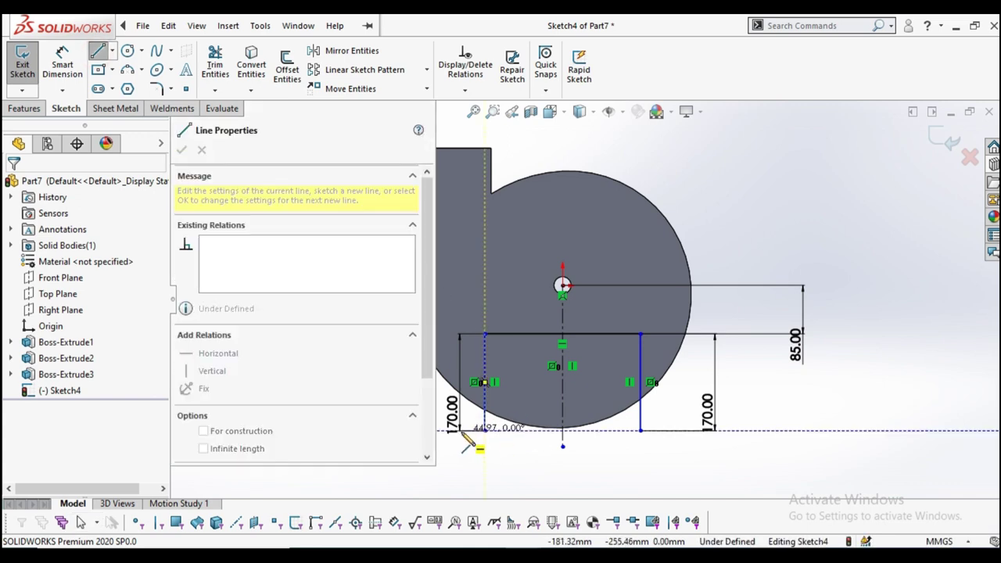
click(462, 430)
right_click(479, 384)
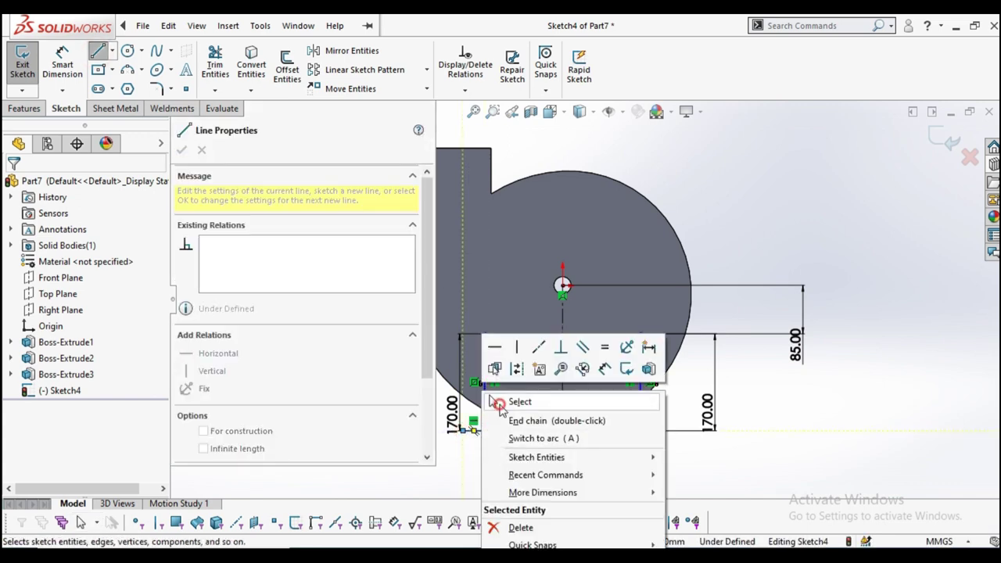
click(501, 403)
click(98, 52)
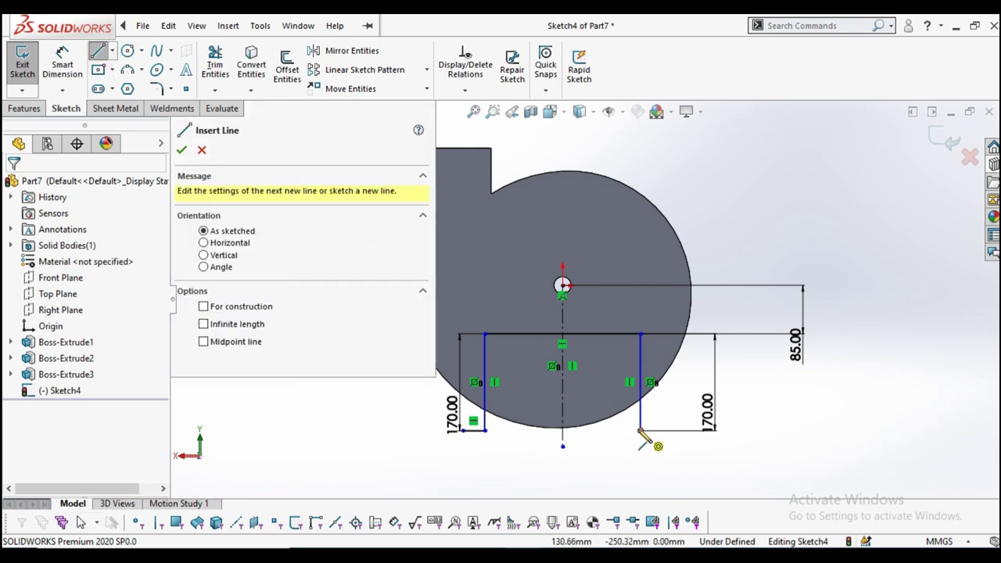
click(640, 432)
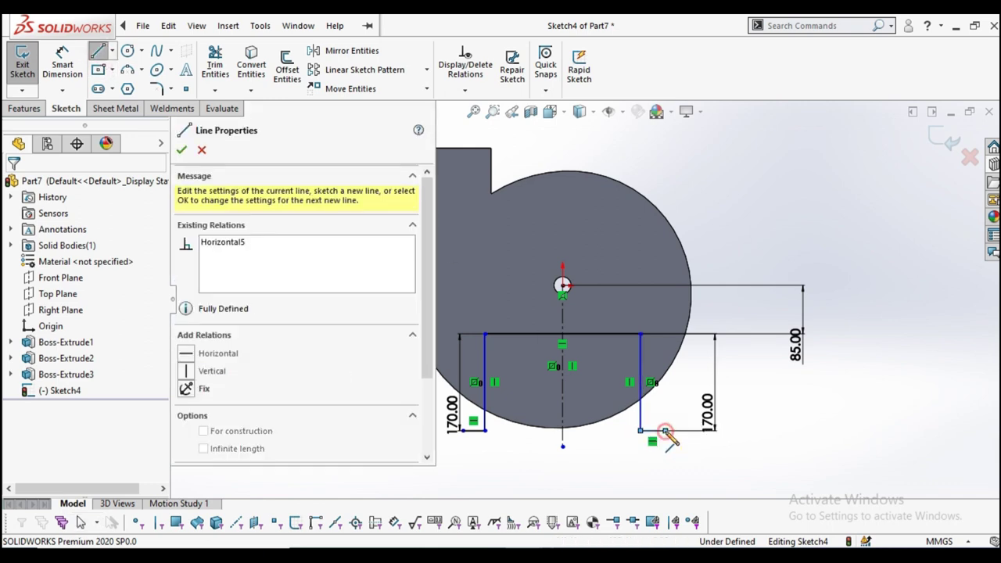
right_click(655, 431)
click(675, 421)
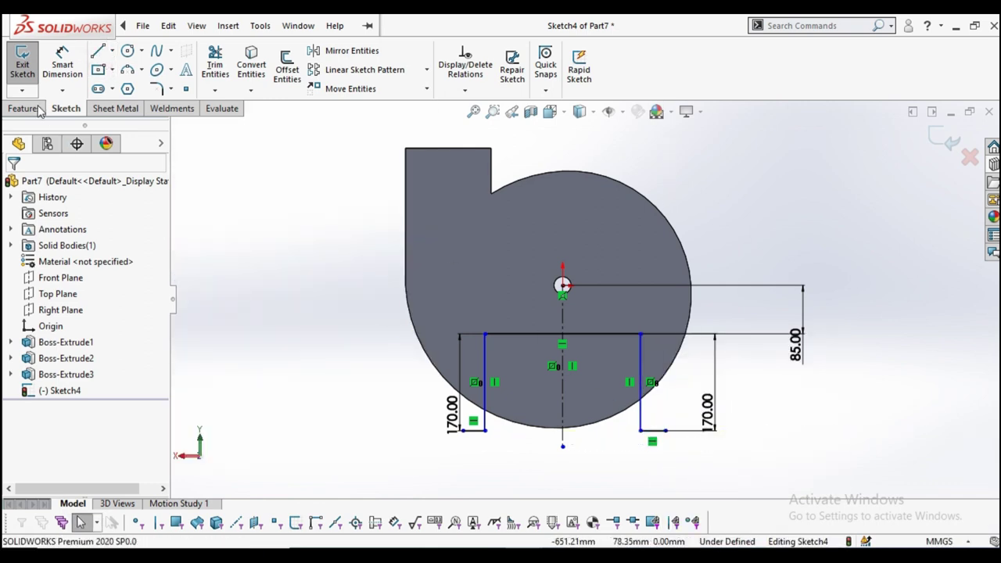
Dimension the left foot line to 35 mm
click(57, 67)
scroll(570, 469, down, 3)
scroll(592, 429, up, 2)
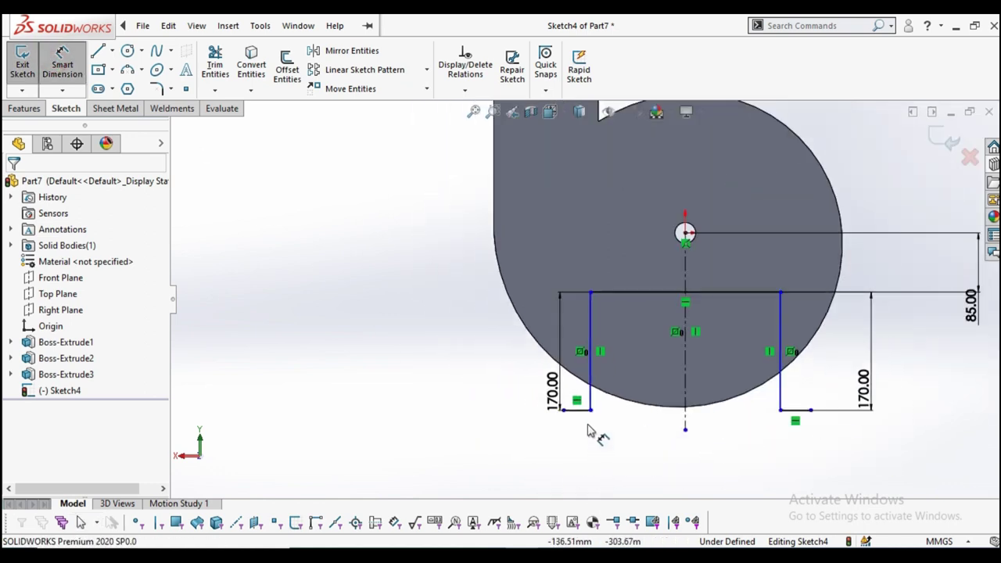
scroll(570, 397, down, 2)
click(569, 383)
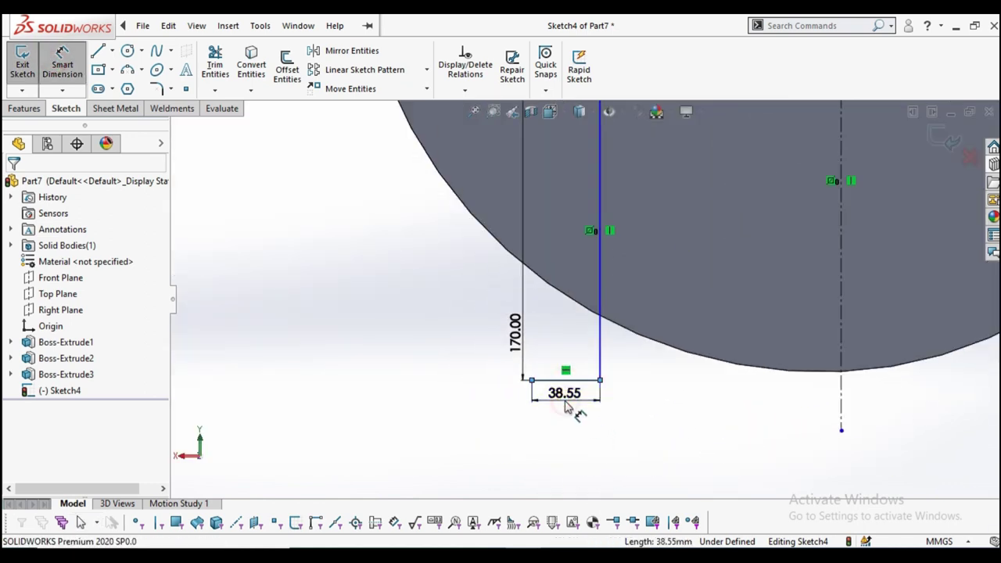
click(575, 396)
text(305)
key(Return)
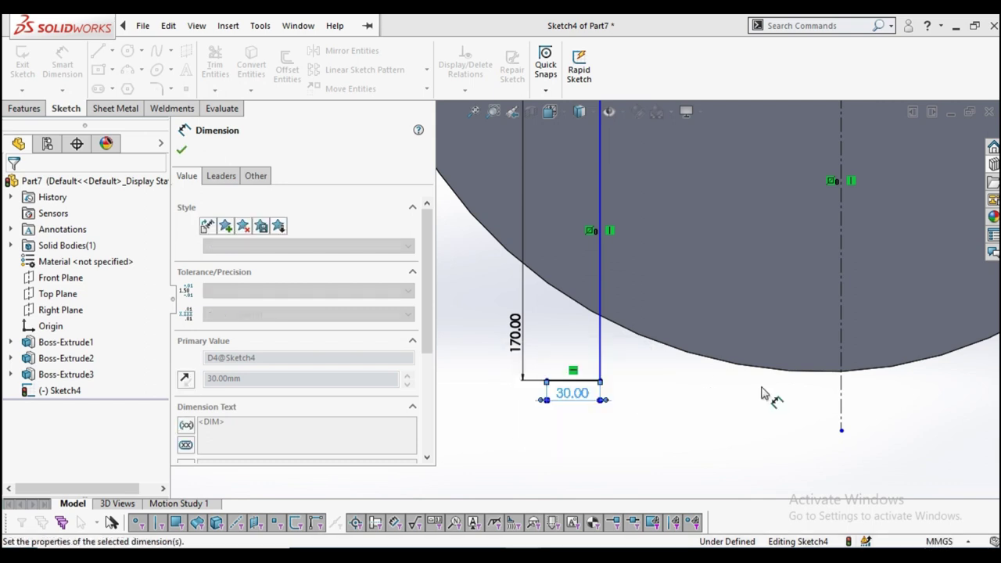
Dimension the right foot line to 35 mm to match the left one
scroll(771, 397, up, 2)
scroll(787, 397, up, 1)
click(811, 332)
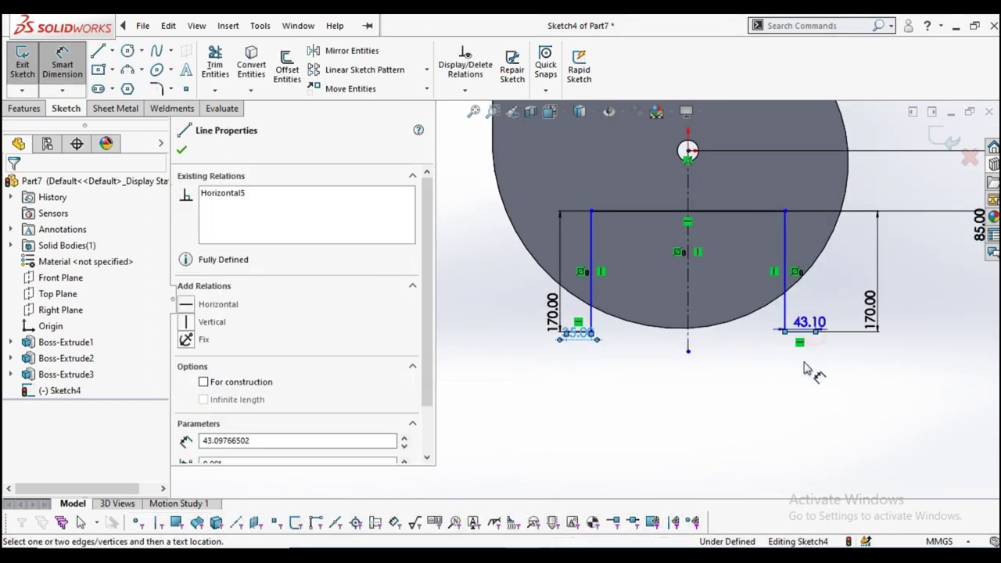
click(808, 371)
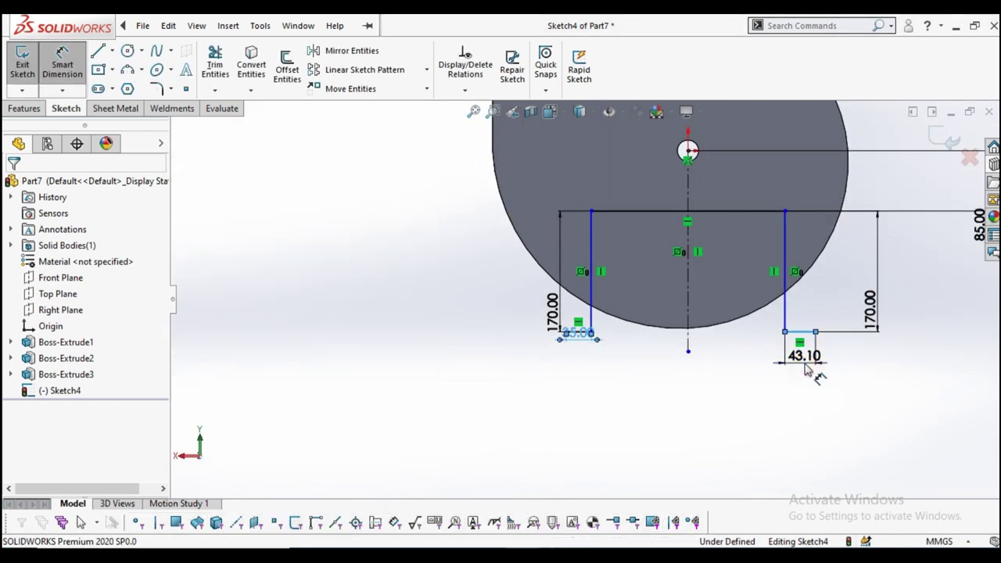
text(10)
key(Escape)
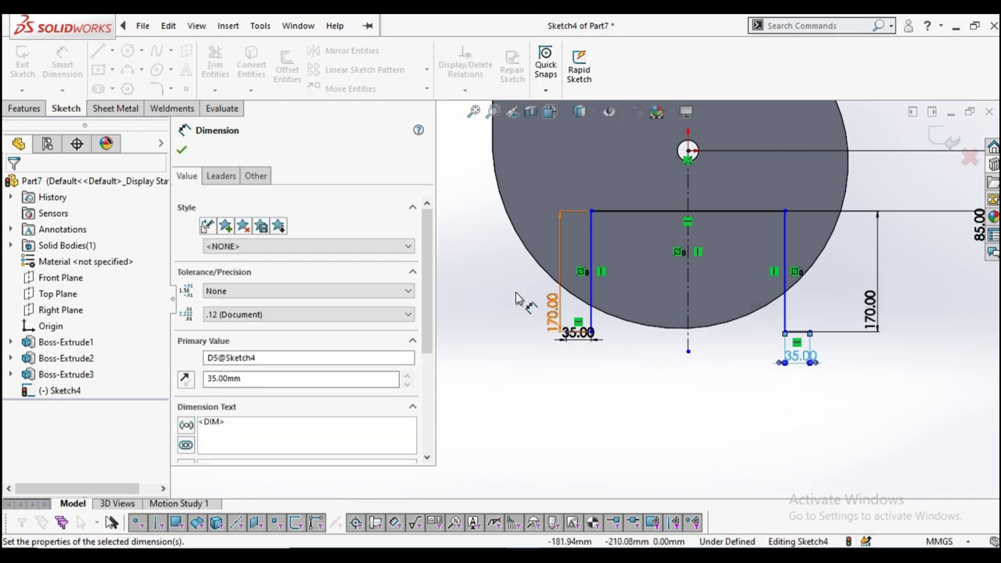
click(182, 149)
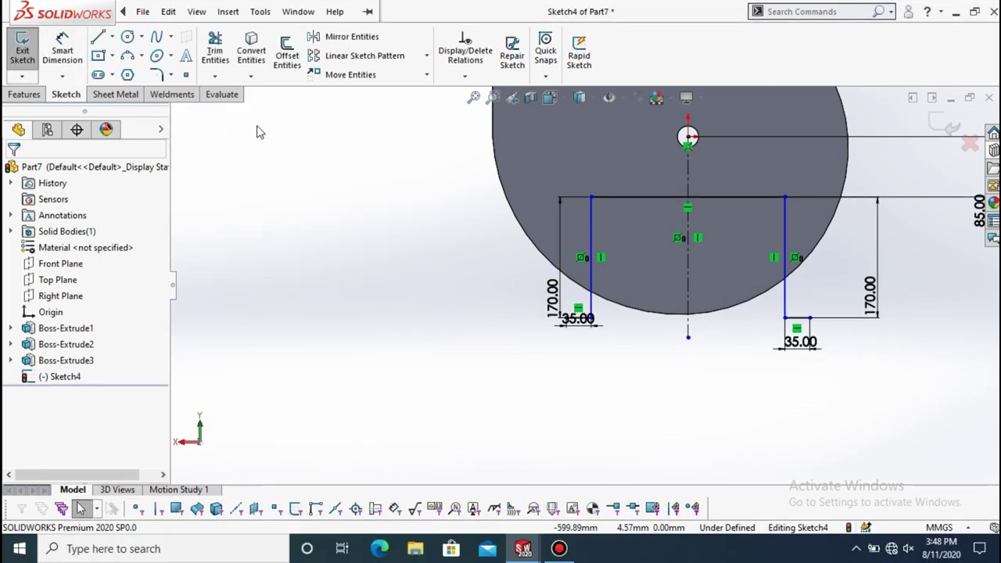
Offset the leg-and-foot outline chain by 4 mm
click(288, 59)
scroll(514, 250, down, 3)
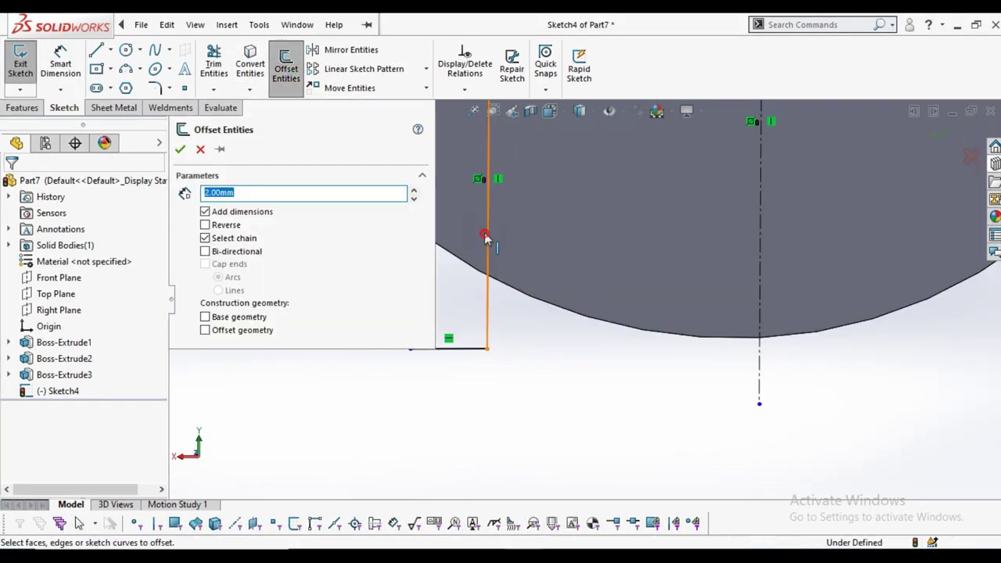
click(489, 251)
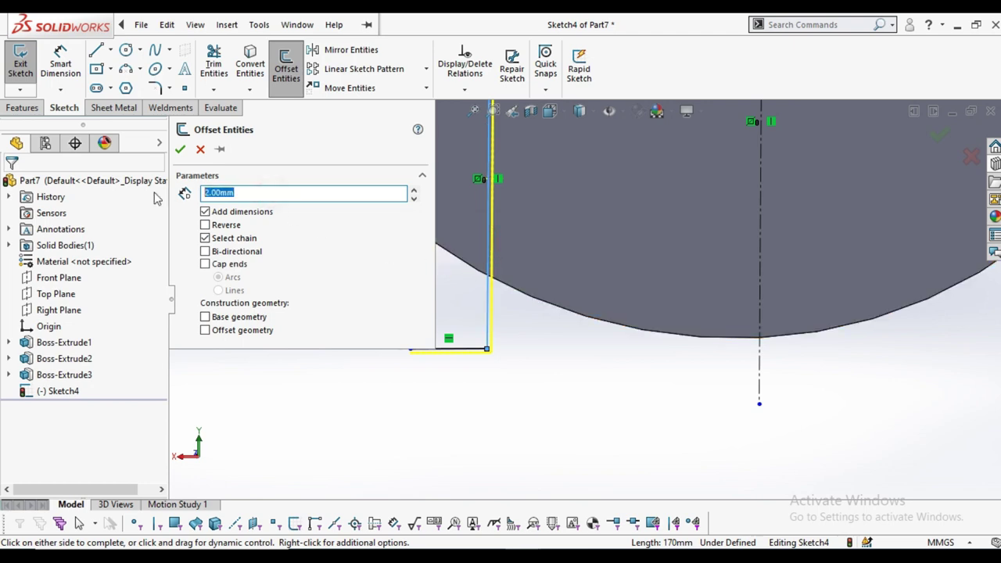
text(4)
key(Return)
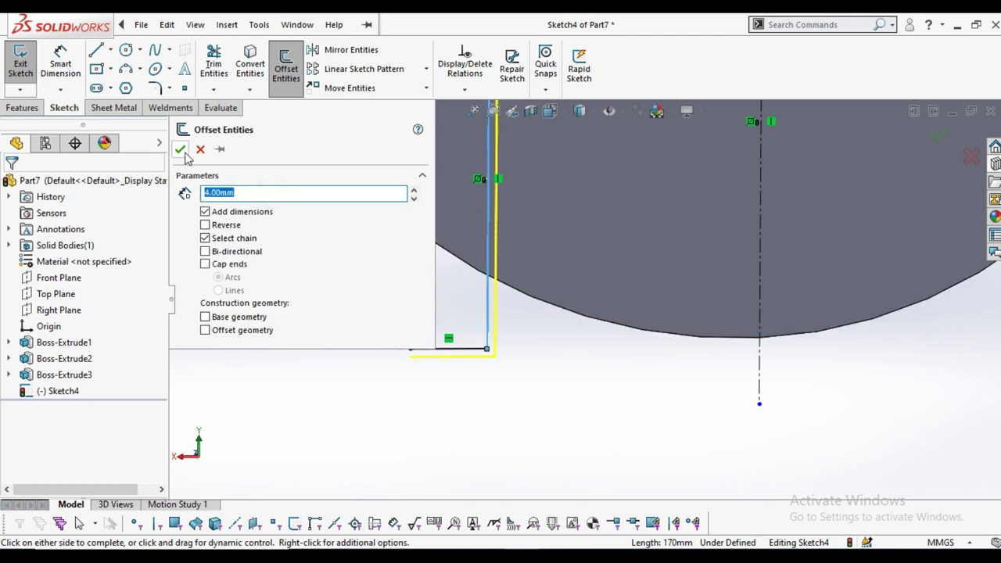
click(181, 150)
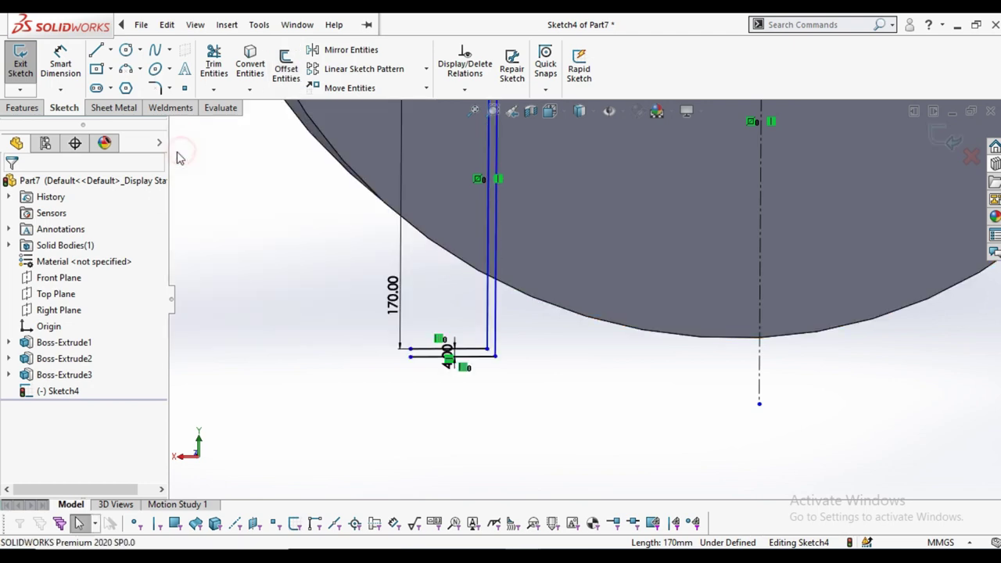
Draw short lines closing both open ends between the original and offset outlines
click(97, 50)
scroll(539, 312, down, 2)
scroll(540, 313, down, 2)
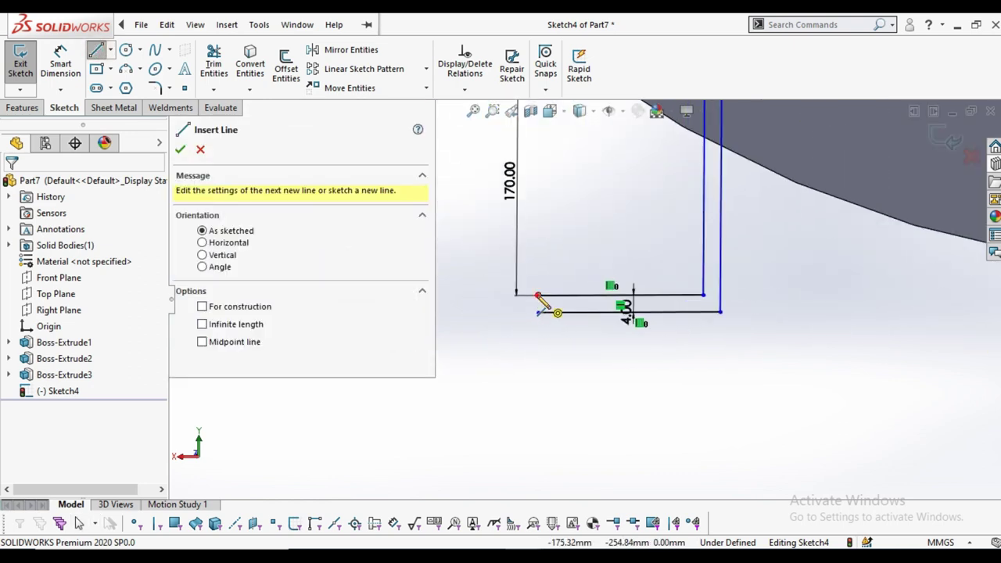
drag(538, 295, 538, 312)
right_click(594, 389)
click(540, 373)
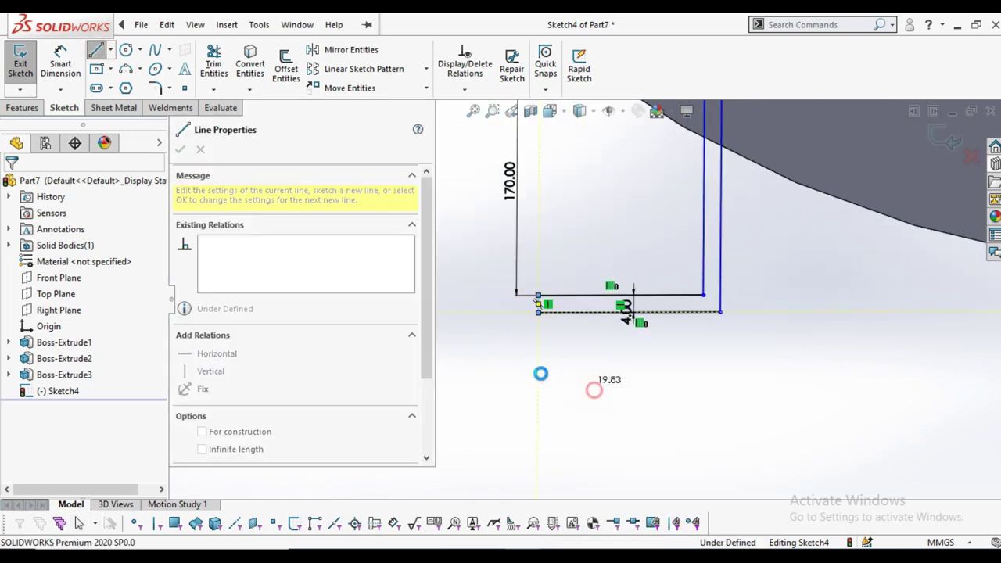
click(96, 50)
scroll(626, 293, up, 2)
scroll(626, 294, up, 2)
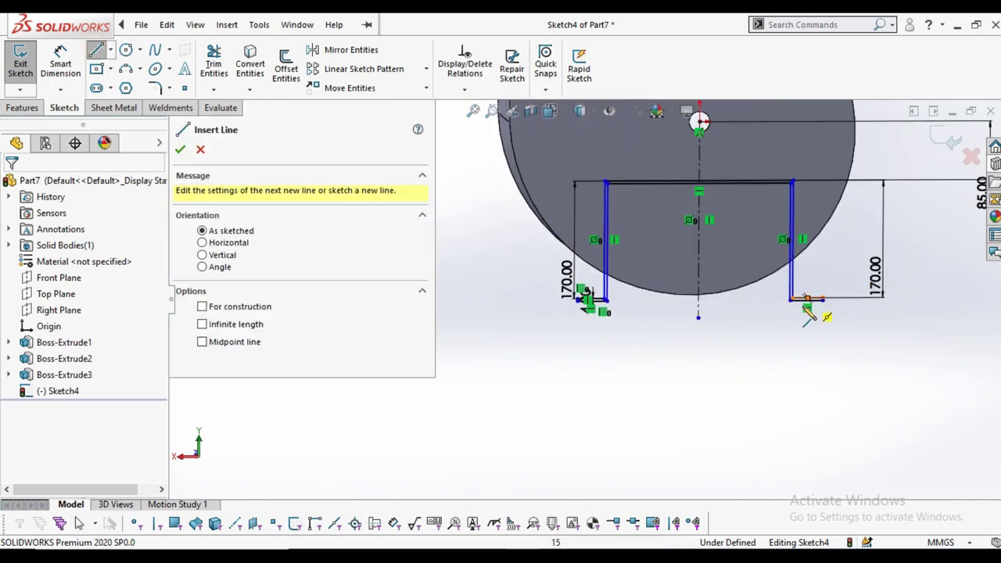
scroll(739, 281, down, 3)
scroll(663, 250, down, 2)
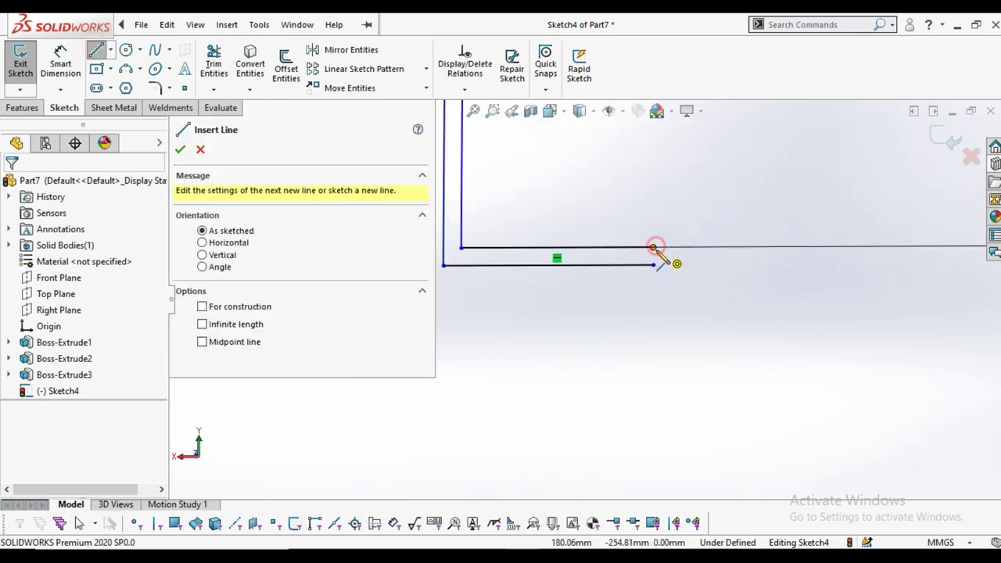
click(653, 248)
click(654, 264)
key(Escape)
scroll(462, 277, up, 3)
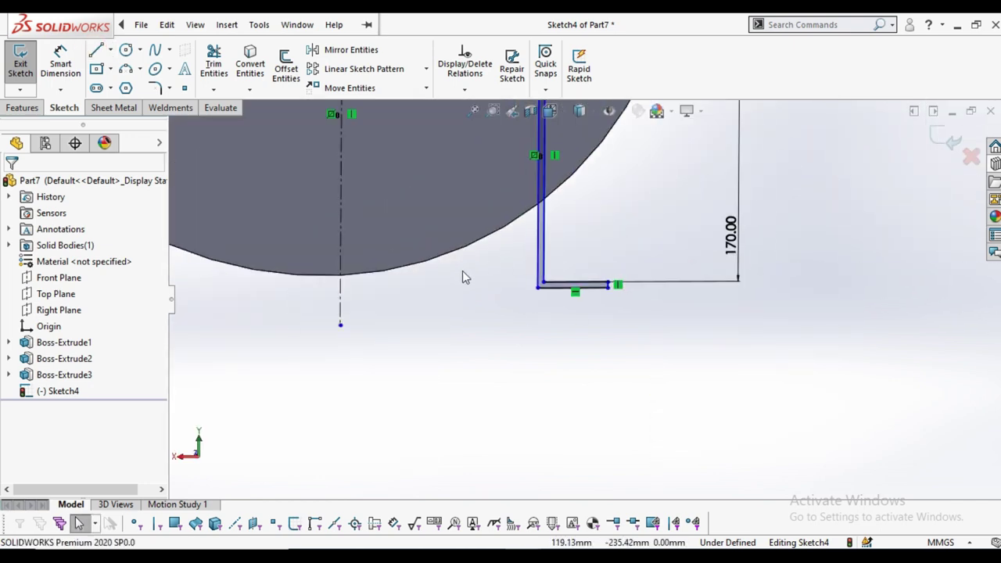
scroll(463, 278, up, 2)
middle_drag(462, 277, 88, 148)
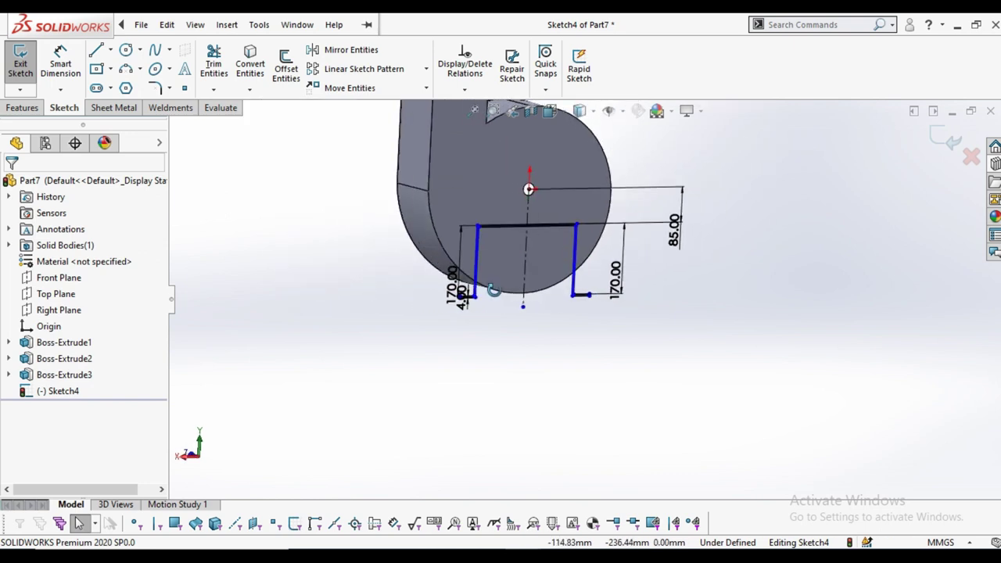
Extrude Sketch4's thin profile as a 200 mm blind boss out from the housing
click(35, 108)
click(26, 66)
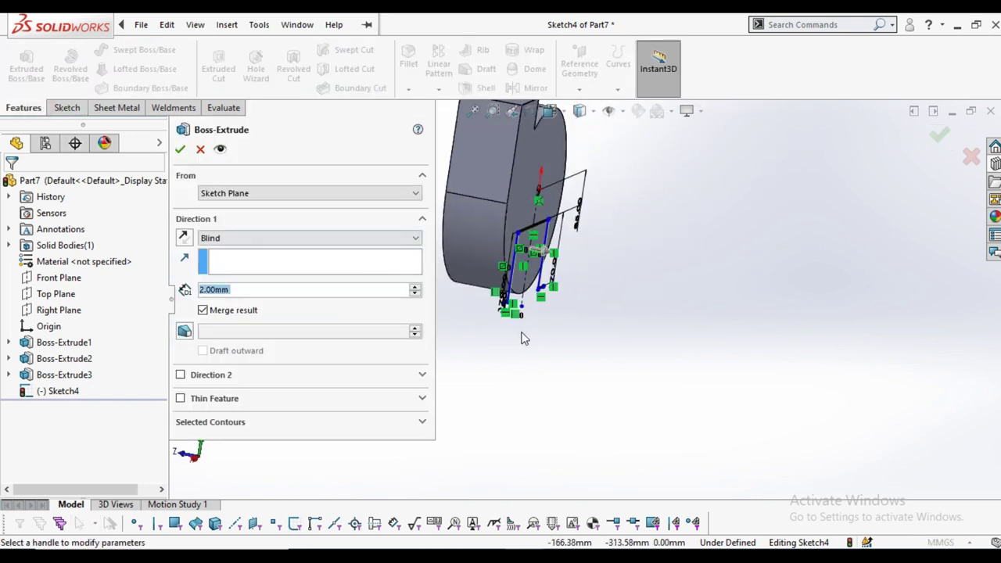
click(414, 287)
click(415, 288)
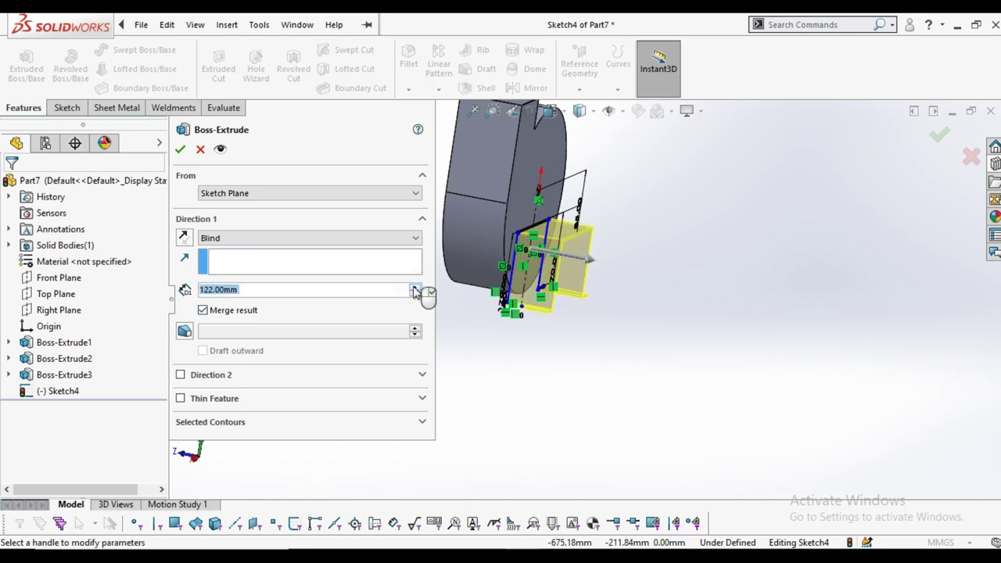
click(415, 290)
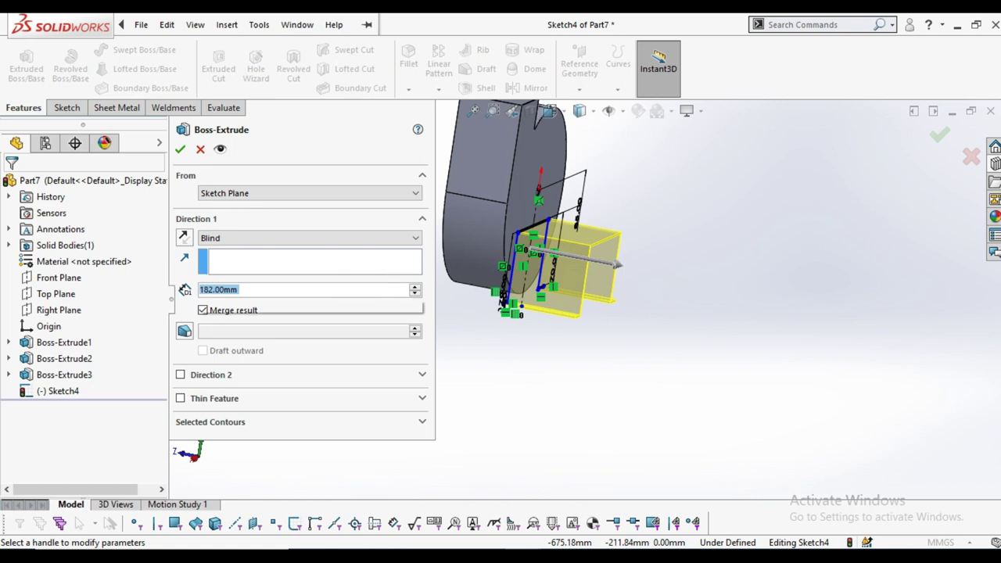
text(200)
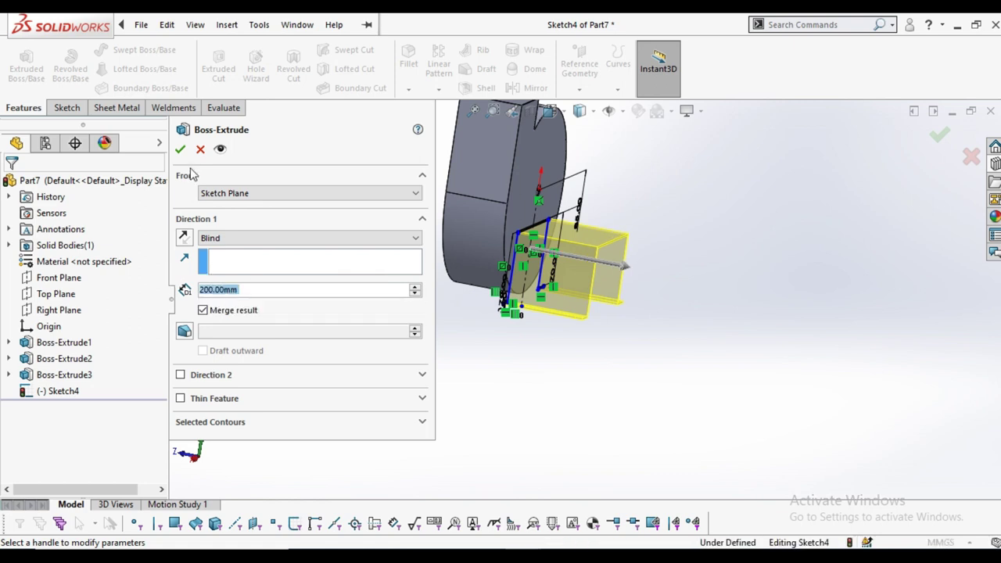
click(180, 149)
click(513, 335)
scroll(585, 331, up, 2)
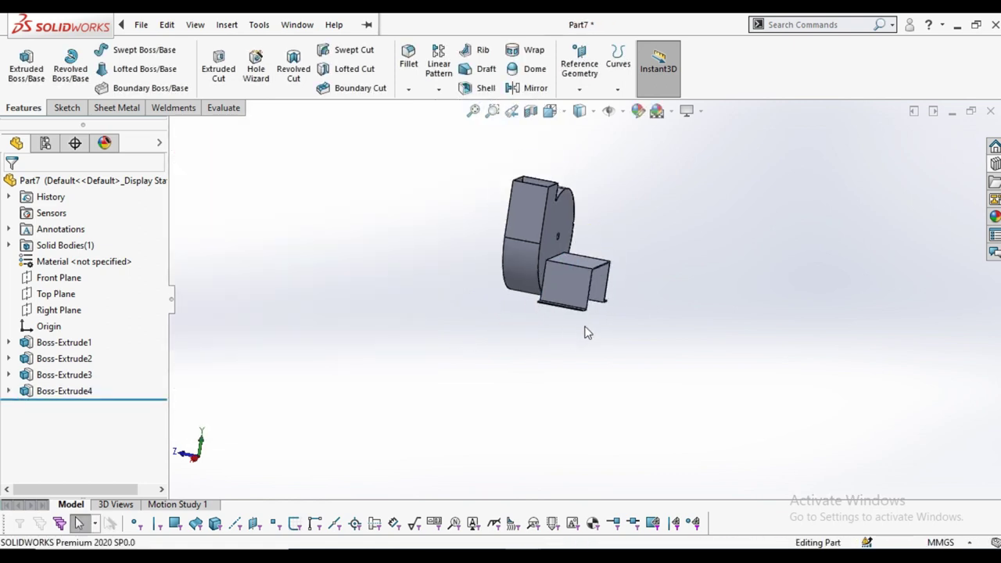
middle_drag(585, 331, 581, 311)
Start a new sketch on the new duct's side face, viewed head-on
click(568, 291)
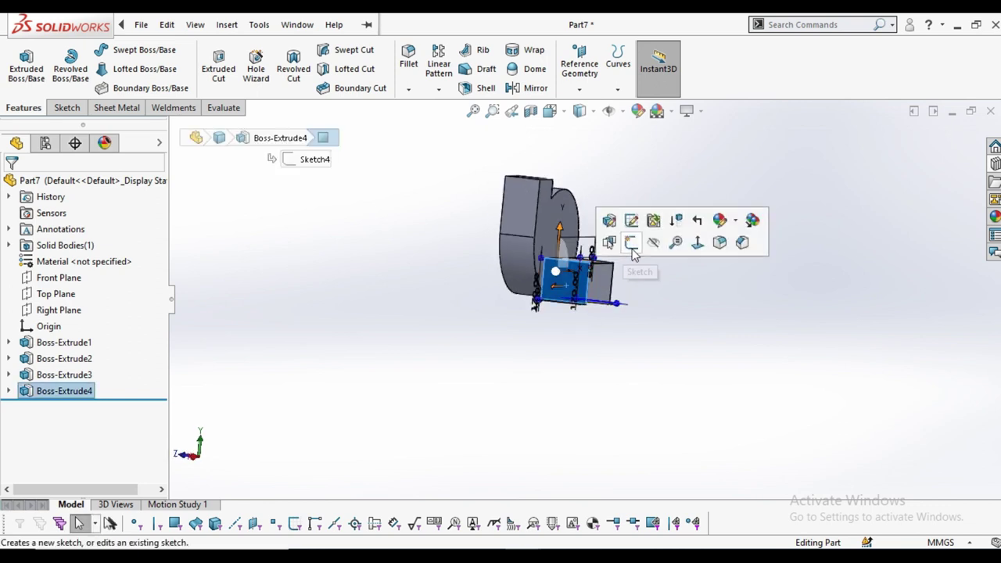
click(623, 241)
click(579, 111)
click(635, 194)
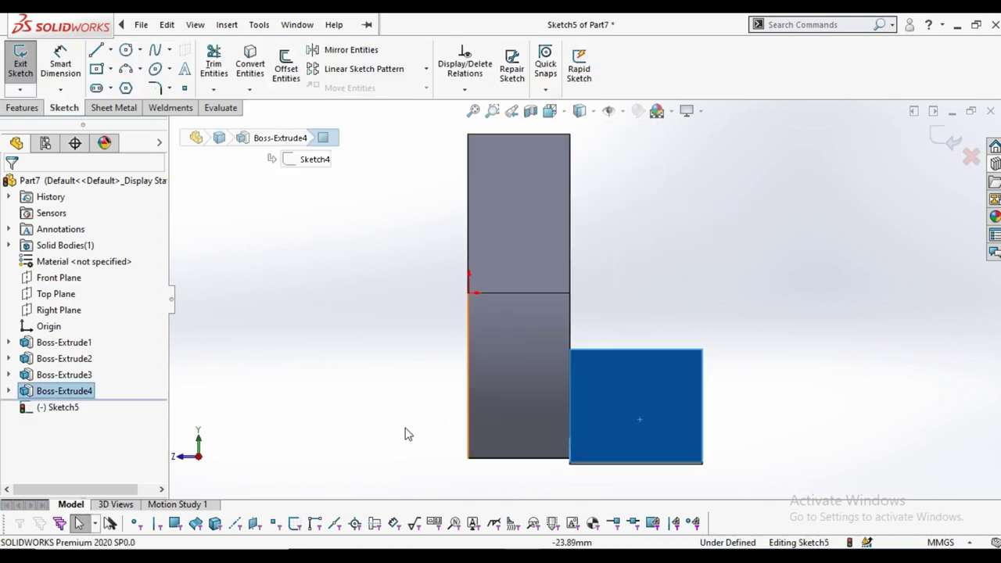
click(375, 420)
Draw a diagonal construction centerline from the face's top-left to bottom-right corner
click(110, 49)
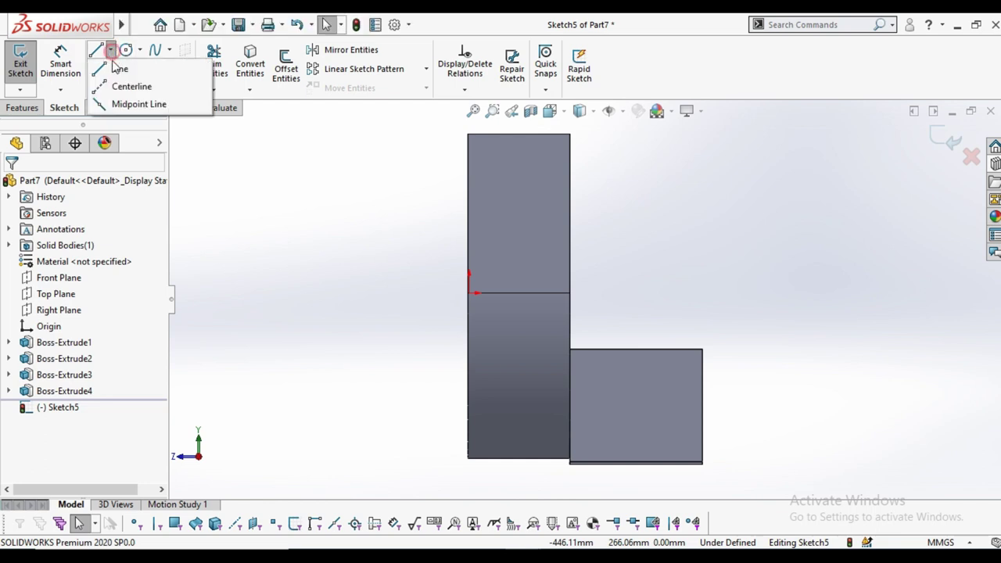
click(135, 84)
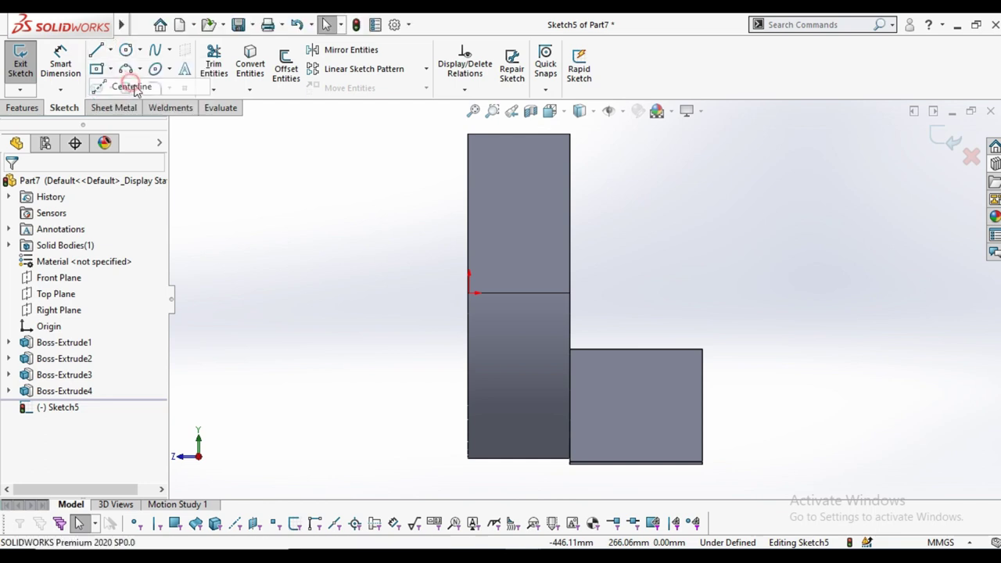
click(572, 351)
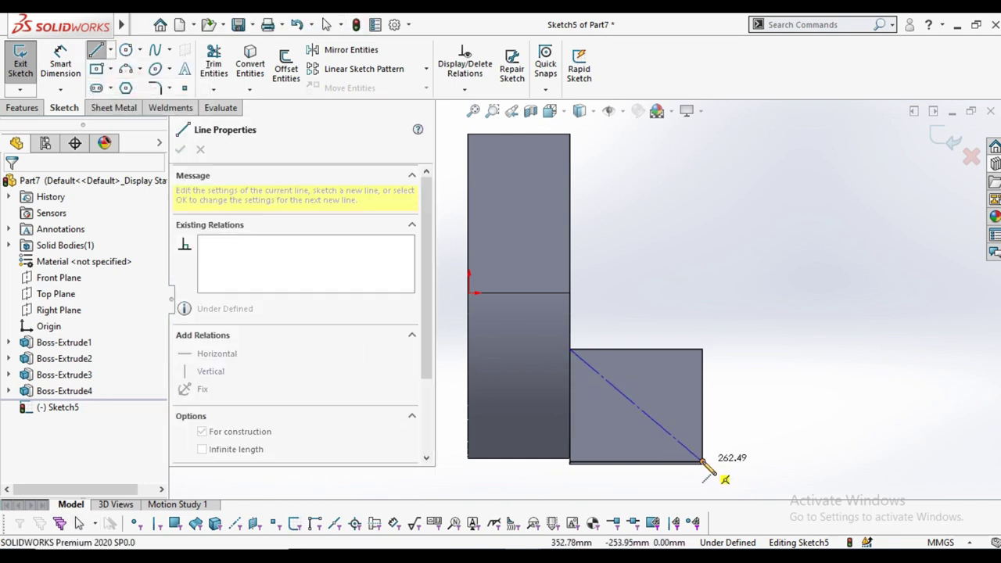
click(703, 463)
right_click(727, 460)
click(766, 402)
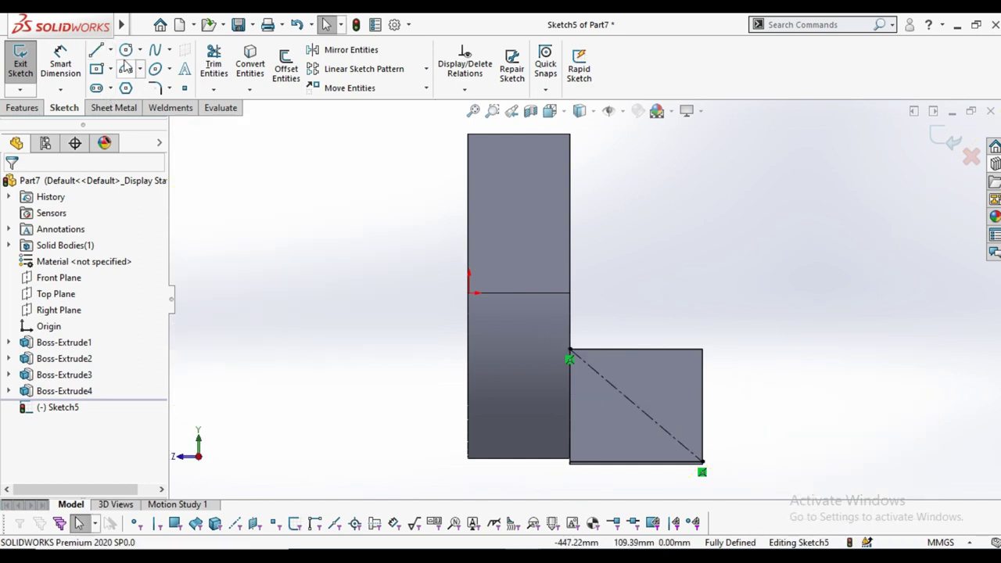
Sketch a circle centred on the diagonal centerline's midpoint
click(129, 49)
click(636, 407)
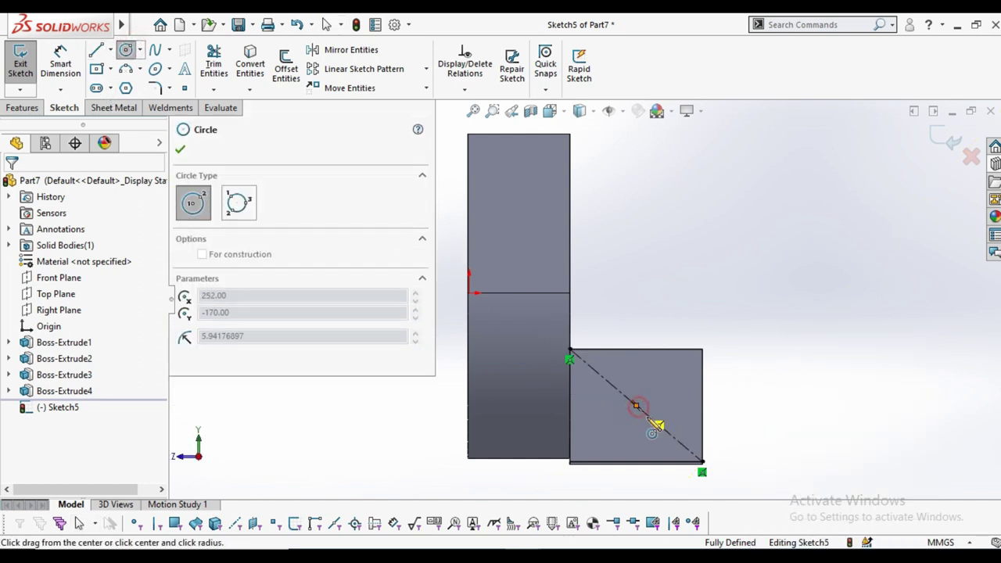
click(657, 424)
click(180, 149)
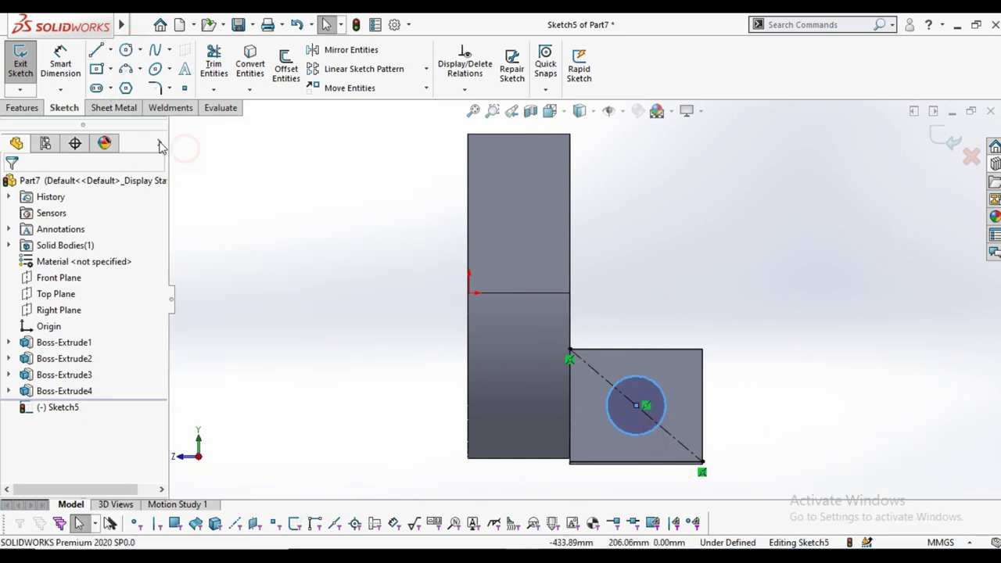
Dimension the circle to a 90 mm diameter
click(61, 63)
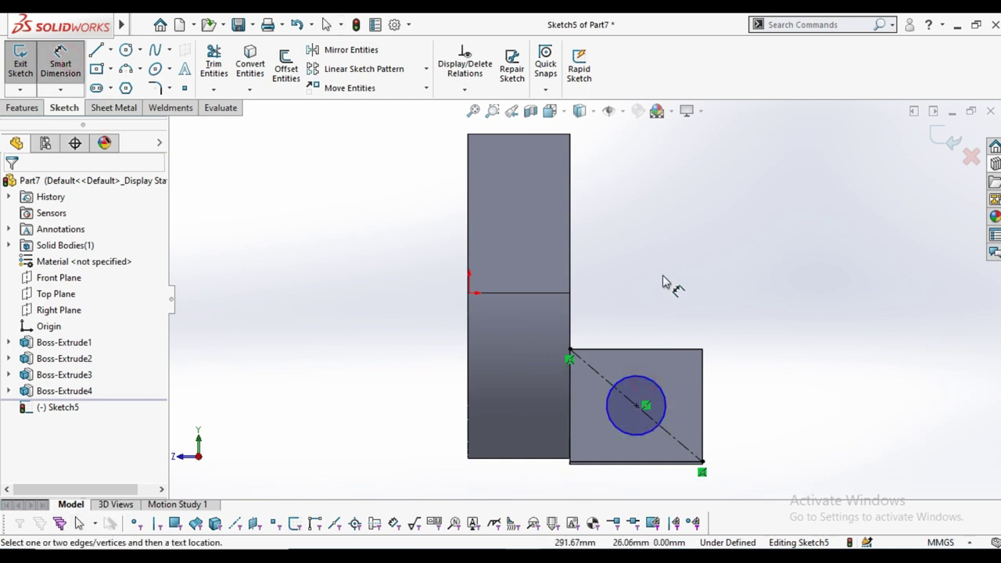
click(646, 382)
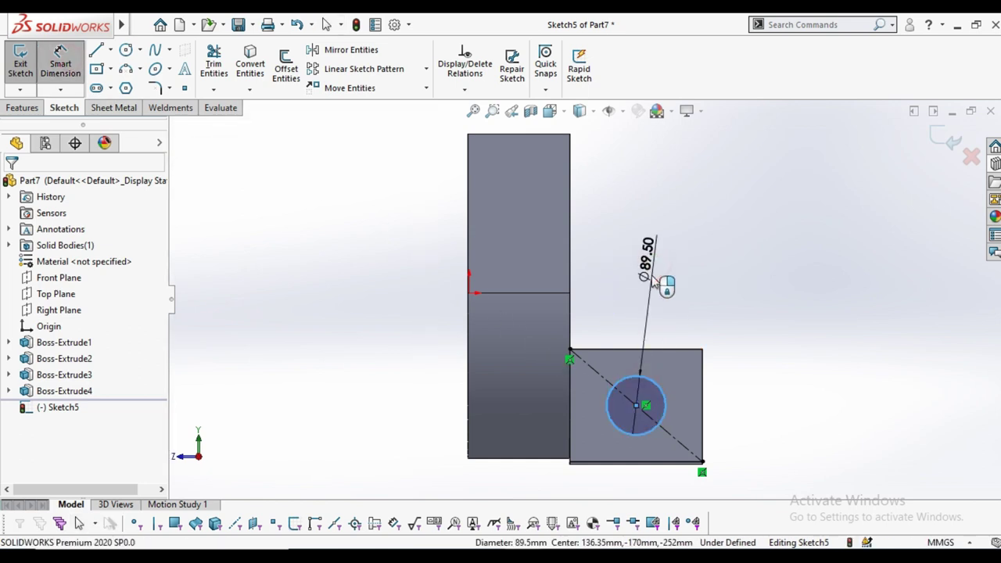
click(655, 263)
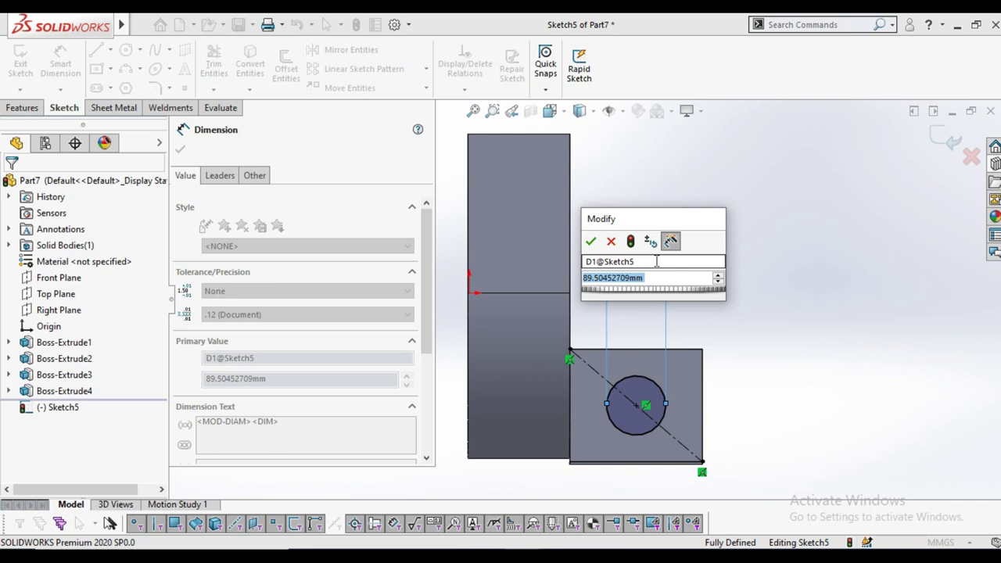
text(90)
click(591, 241)
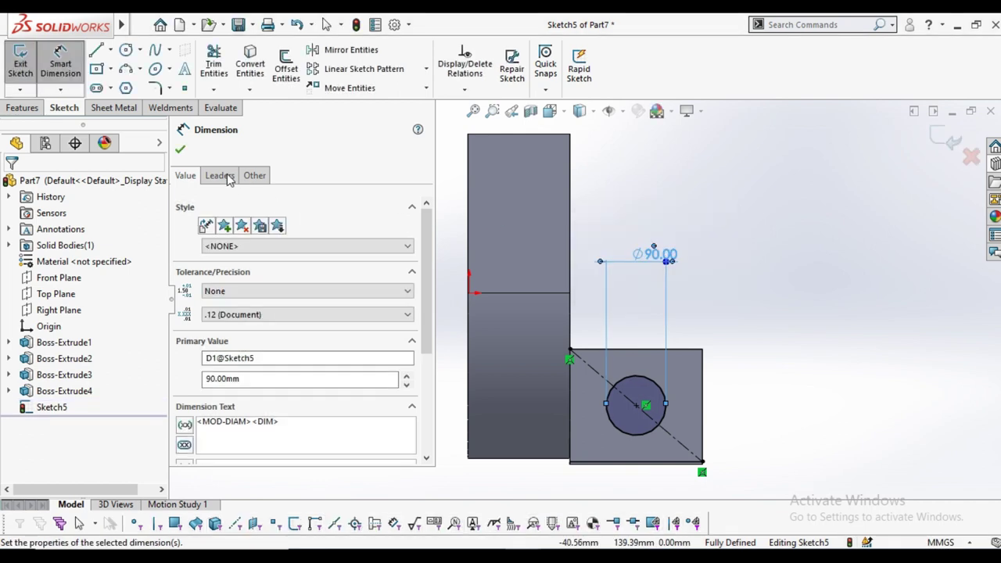
click(186, 148)
click(22, 108)
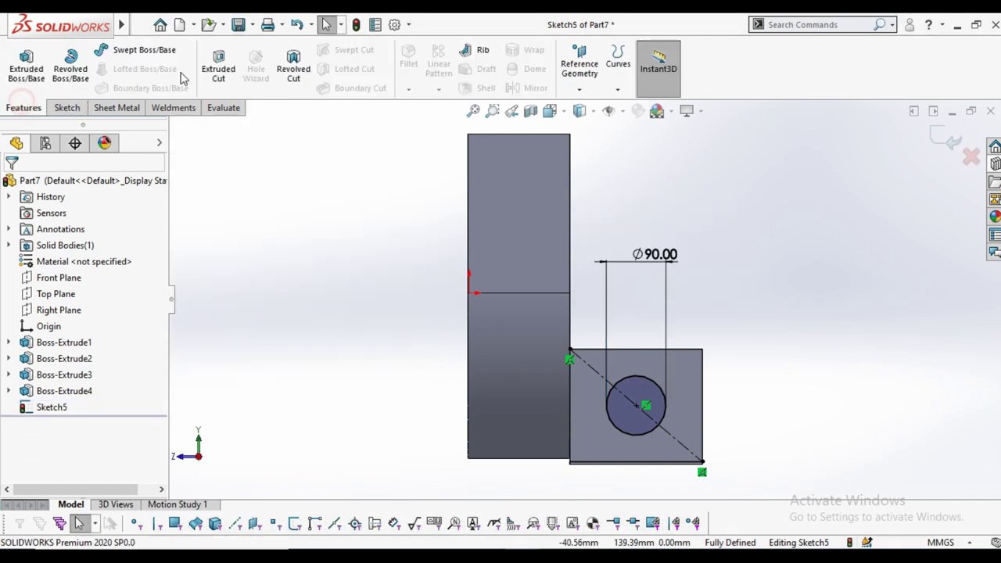
Cut the Ø90 mm circle Through All to make the round opening
click(220, 69)
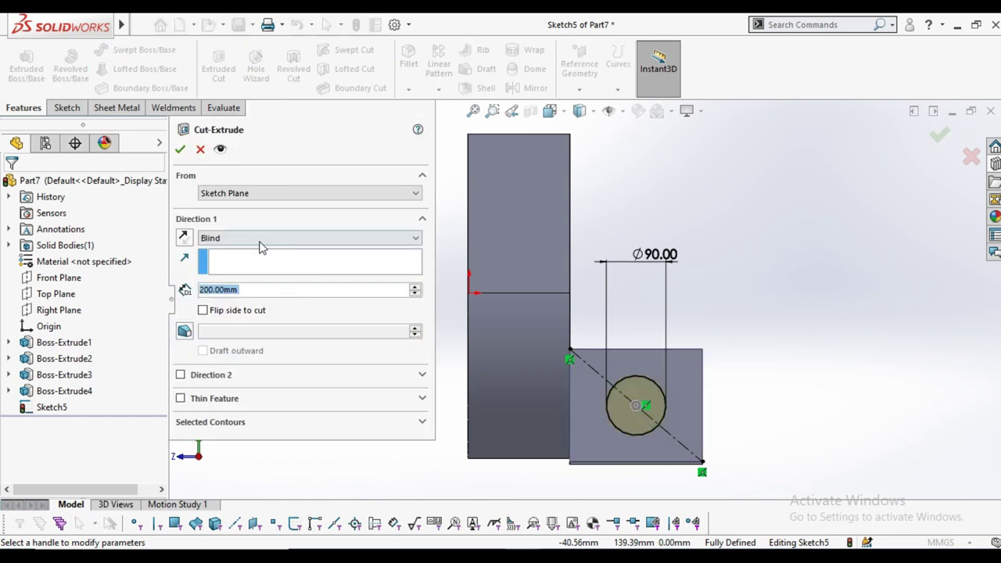
click(262, 238)
click(258, 259)
click(180, 149)
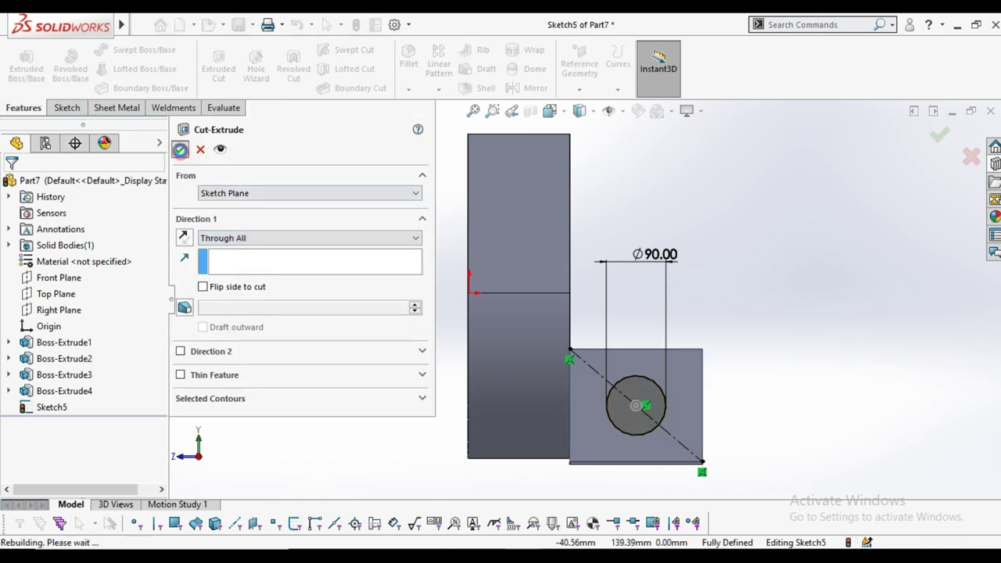
Orbit to inspect the new hole and select the face for the flange sketch
scroll(747, 313, up, 4)
mouse_move(730, 335)
middle_down()
mouse_move(656, 318)
mouse_move(677, 326)
mouse_move(646, 352)
middle_up()
scroll(574, 302, down, 3)
scroll(559, 266, down, 4)
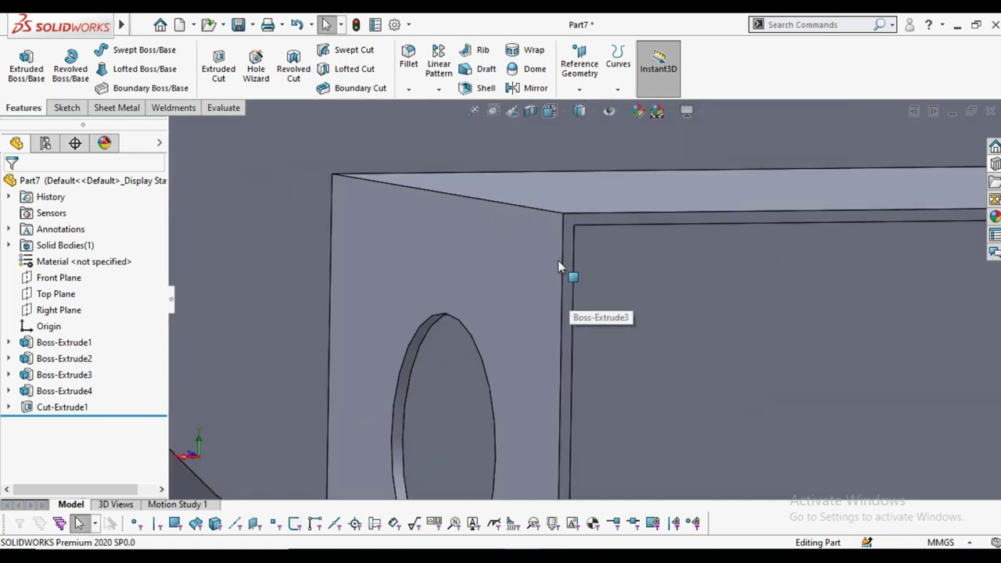
scroll(558, 266, down, 1)
click(579, 258)
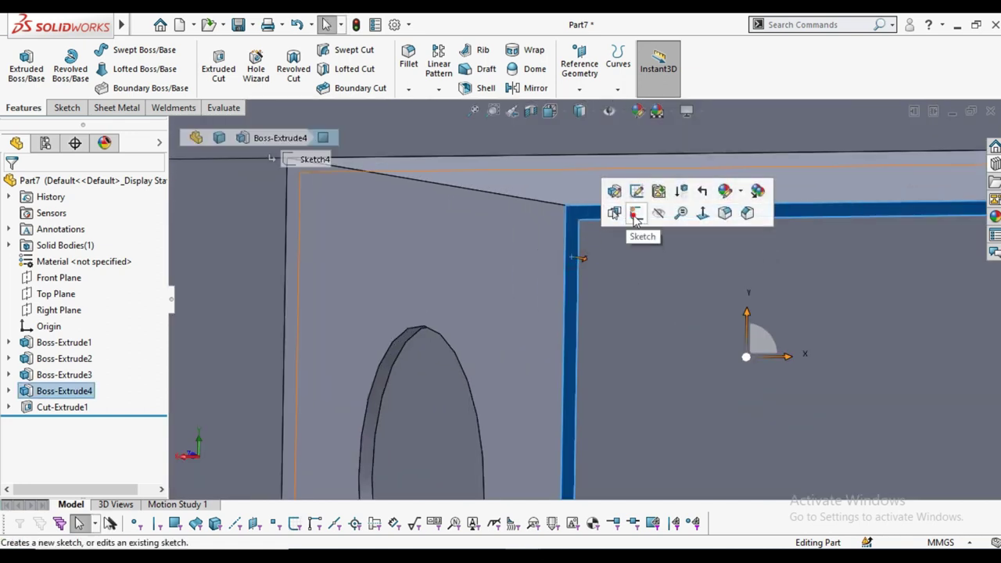
Start a sketch on the outlet duct face and view it Normal To
click(634, 217)
click(579, 110)
click(634, 193)
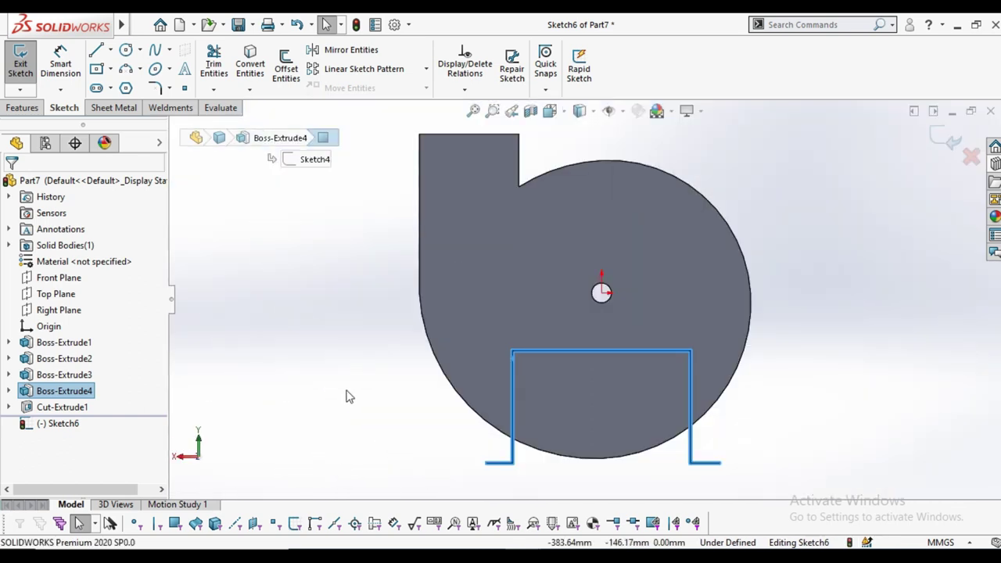
click(300, 384)
Draw a corner rectangle along the bottom of the duct face for the flange plate
click(110, 68)
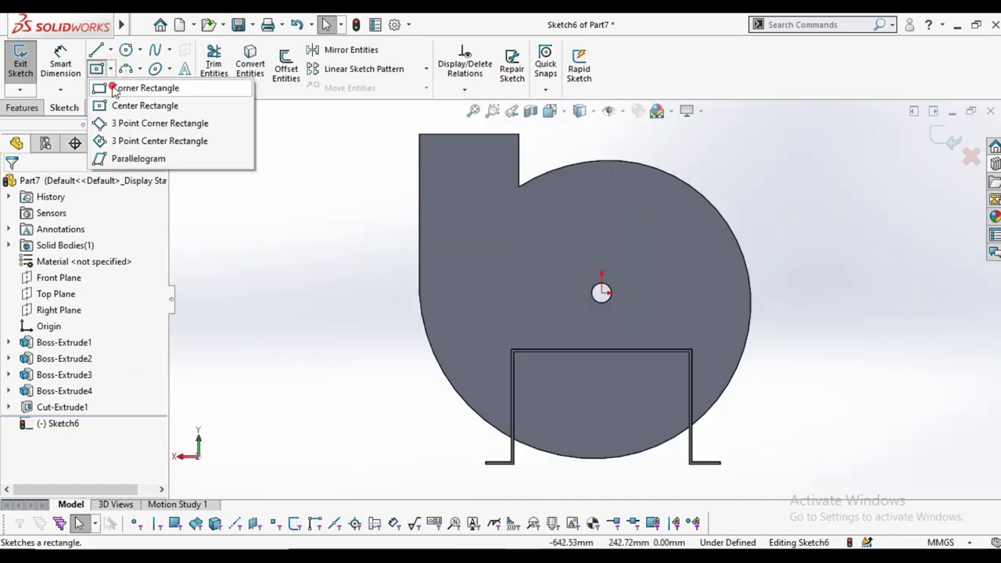
click(115, 85)
scroll(523, 382, down, 1)
scroll(516, 343, down, 2)
scroll(532, 333, down, 1)
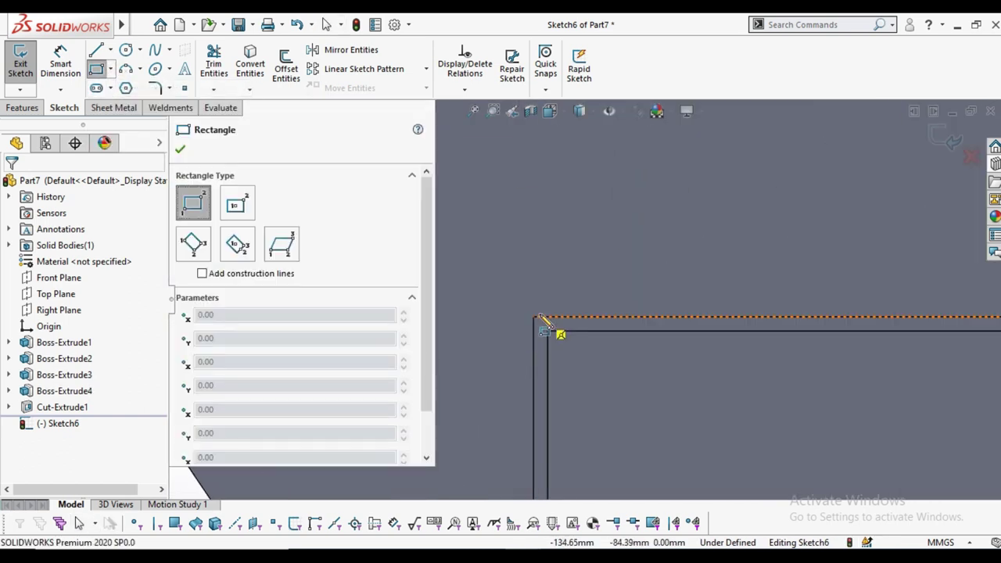
click(533, 318)
scroll(555, 339, up, 3)
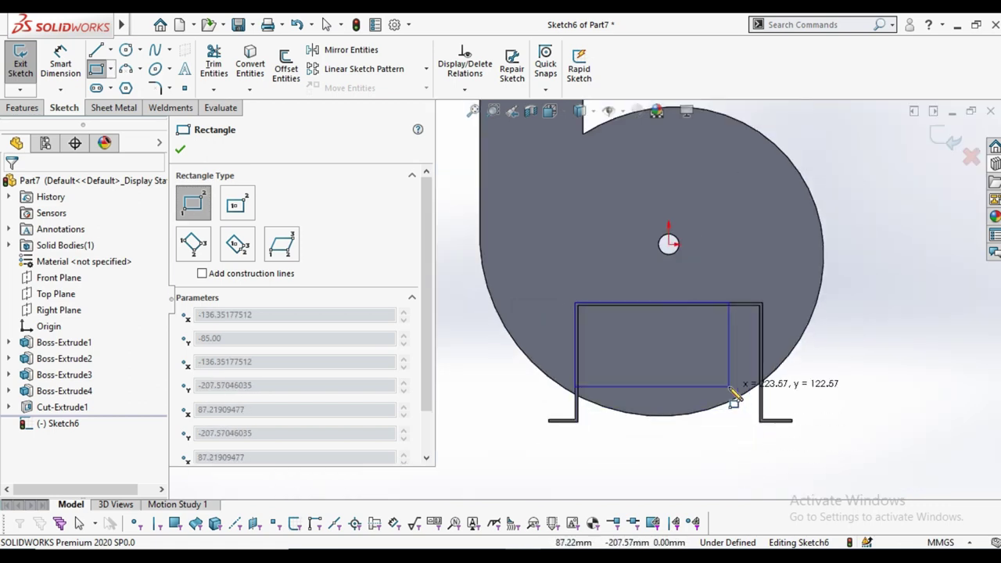
scroll(743, 426, down, 3)
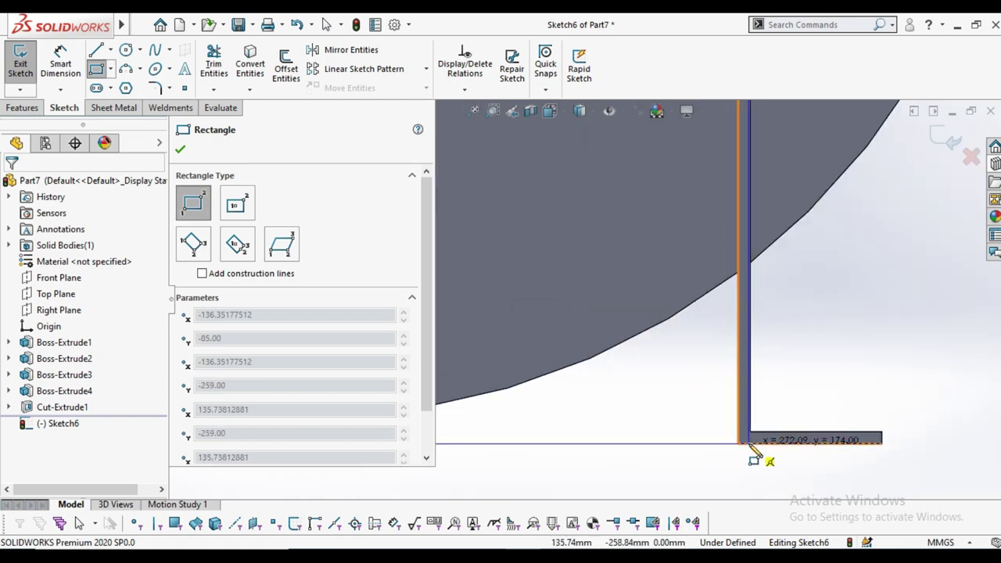
click(750, 444)
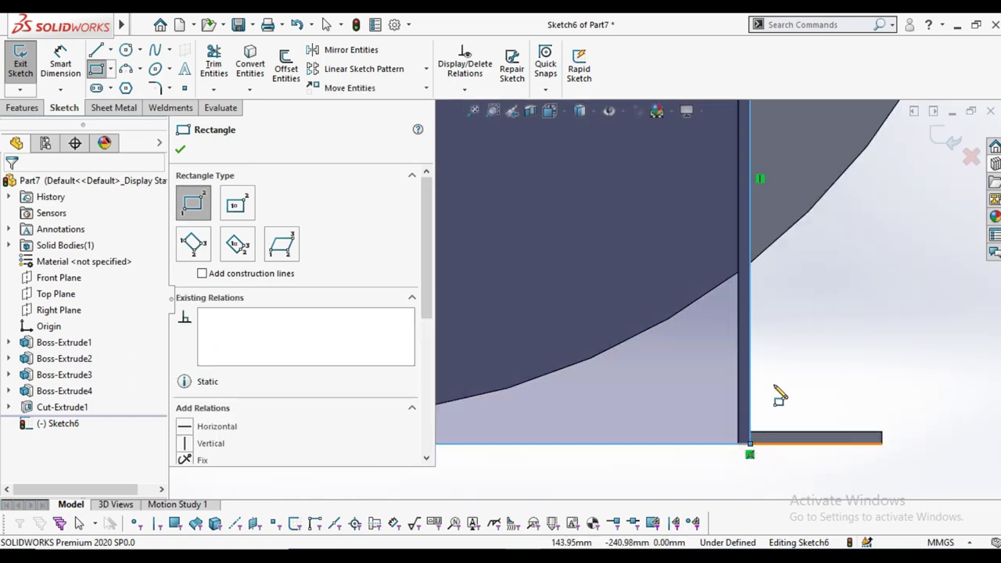
right_click(780, 393)
click(788, 393)
scroll(477, 317, up, 2)
scroll(522, 327, up, 2)
mouse_move(522, 327)
middle_down()
mouse_move(519, 378)
mouse_move(235, 248)
middle_up()
Extrude the rectangle 4 mm as a boss to form the flange plate
click(30, 110)
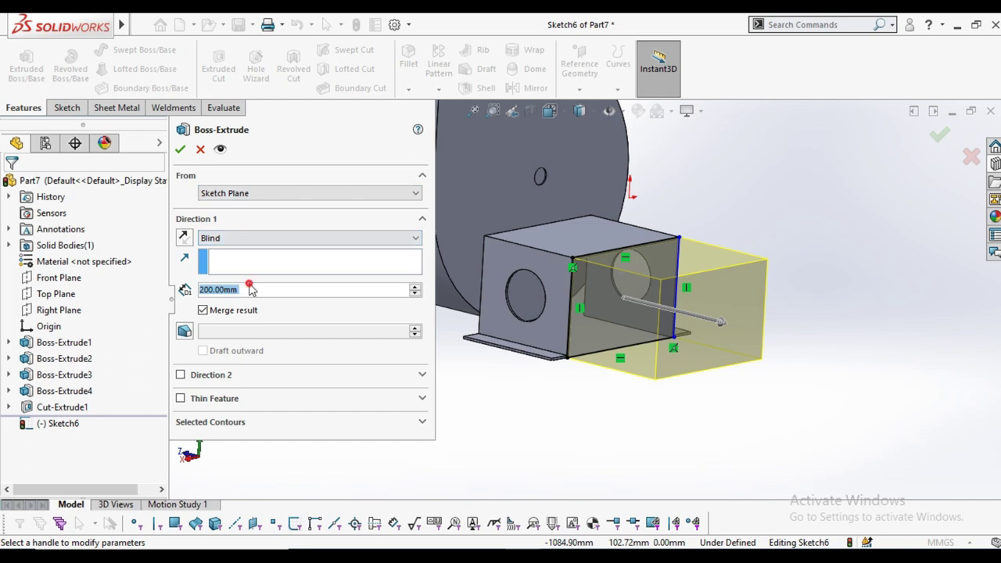
text(4)
key(Return)
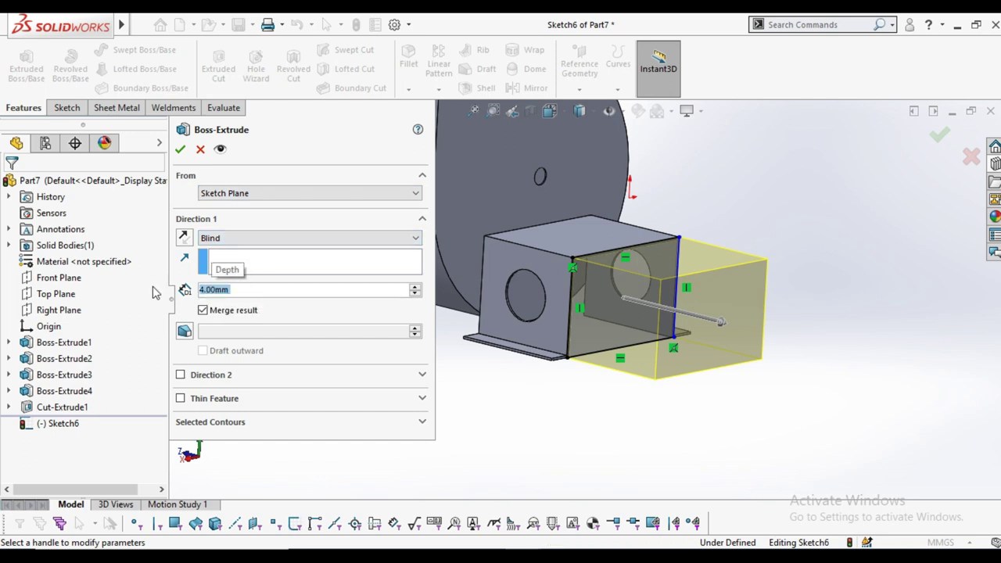
click(183, 151)
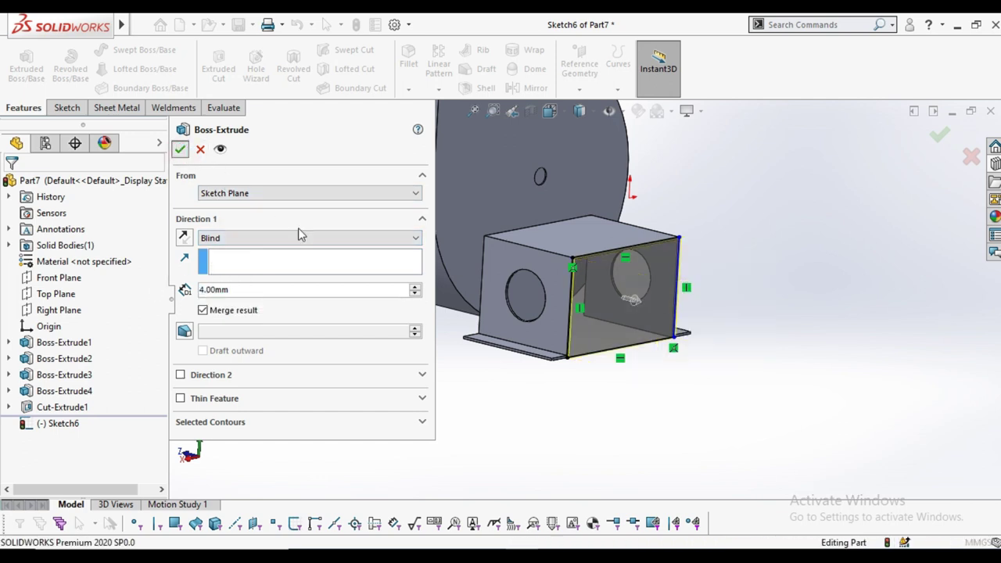
mouse_move(479, 365)
middle_down()
mouse_move(536, 301)
mouse_move(527, 387)
middle_up()
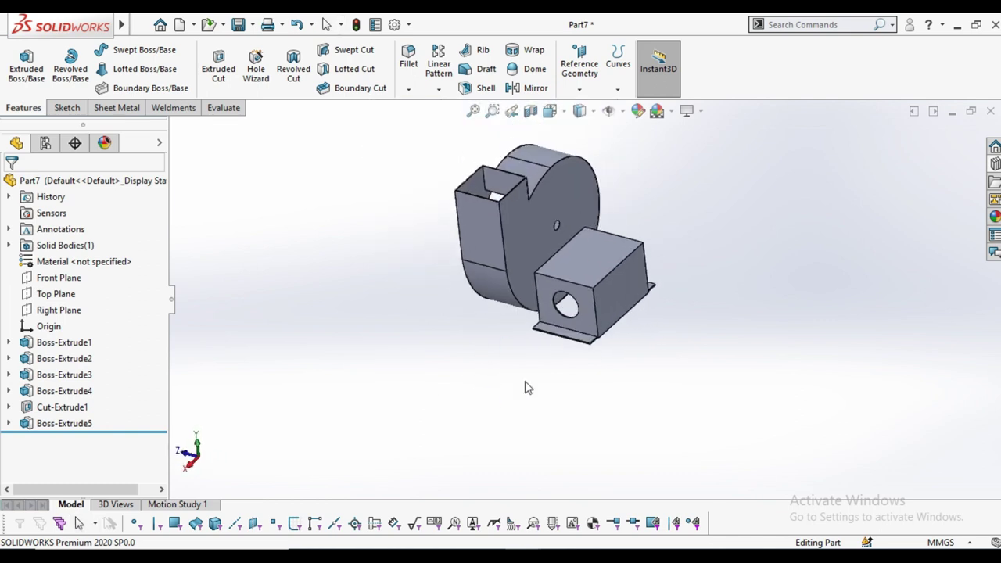
scroll(568, 313, down, 5)
Sketch an upper and a lower hole circle on the flange face, viewed Normal To
click(564, 317)
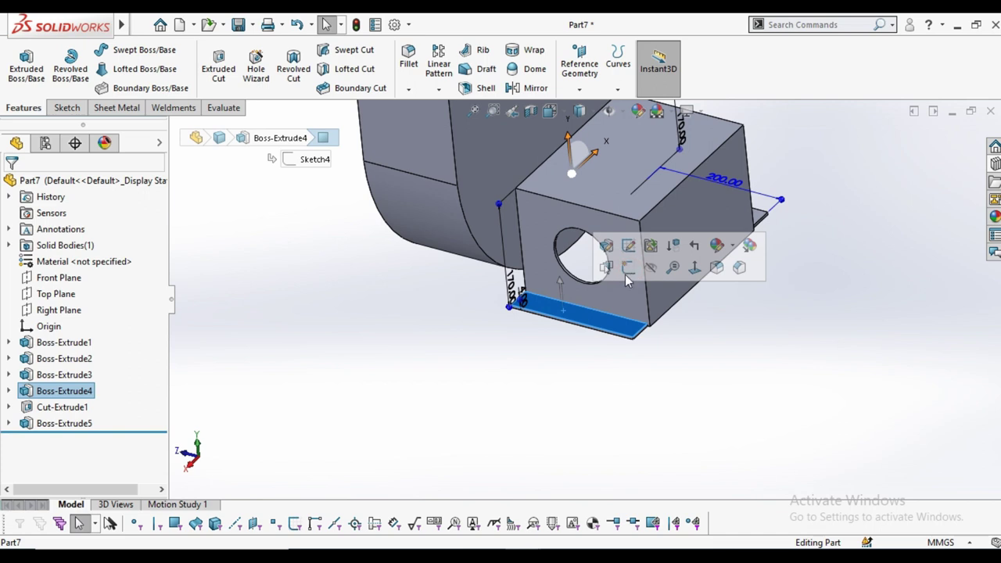
click(626, 272)
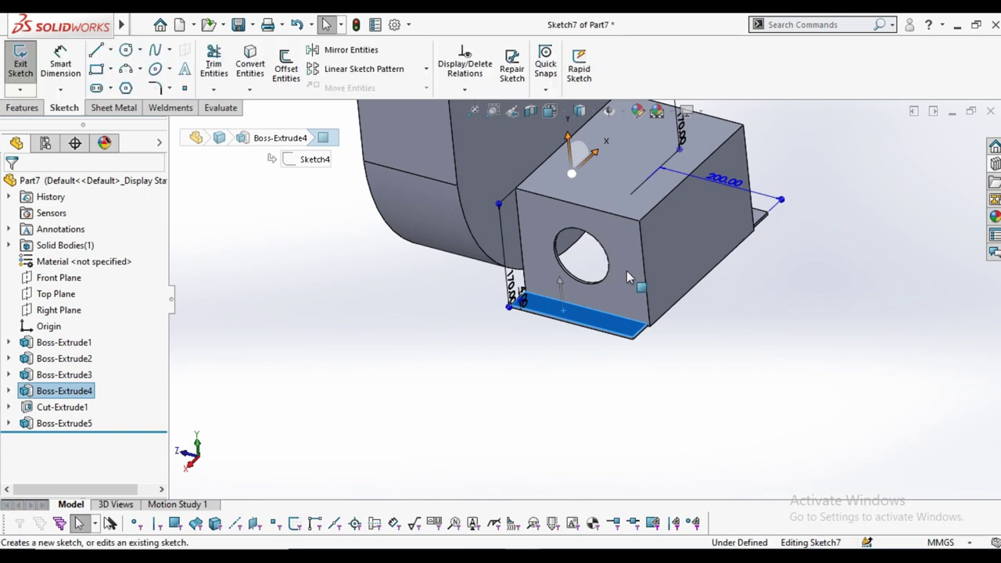
click(550, 111)
click(606, 149)
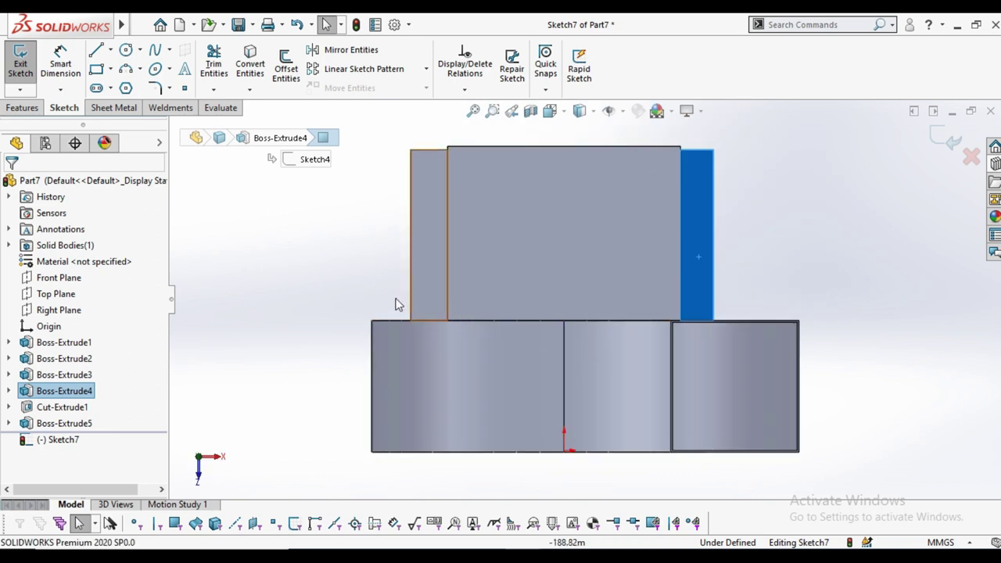
click(335, 266)
key(c)
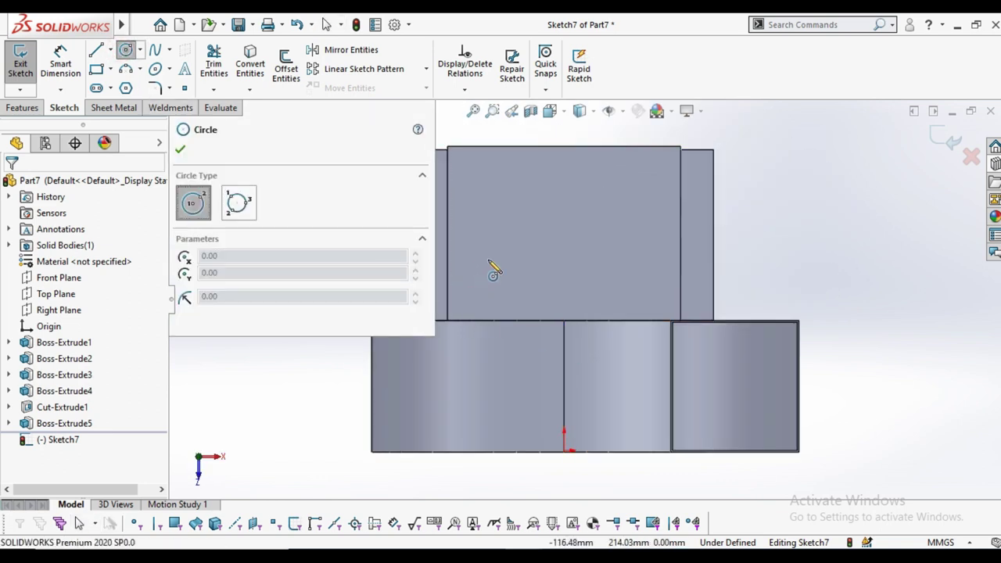
scroll(554, 322, up, 2)
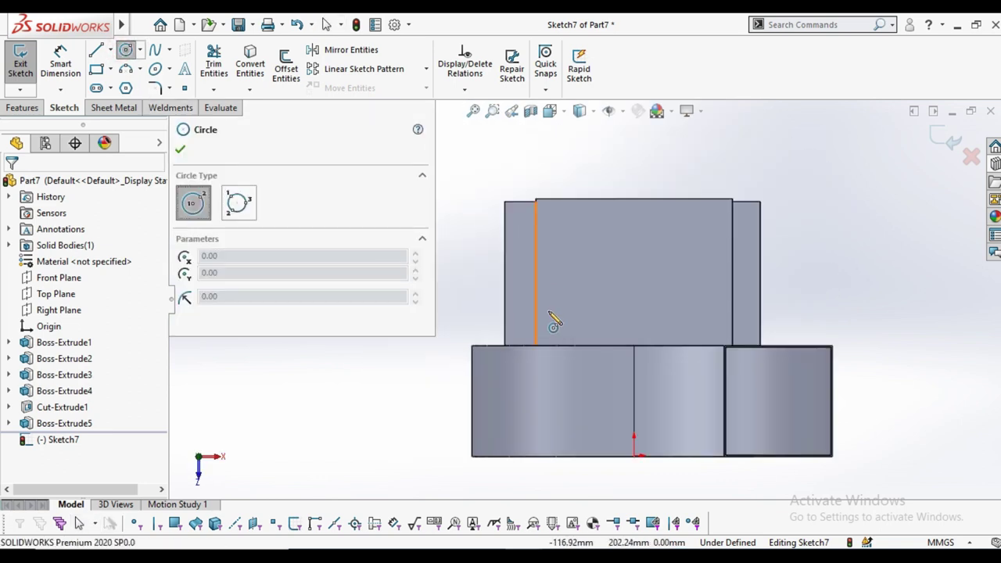
click(520, 224)
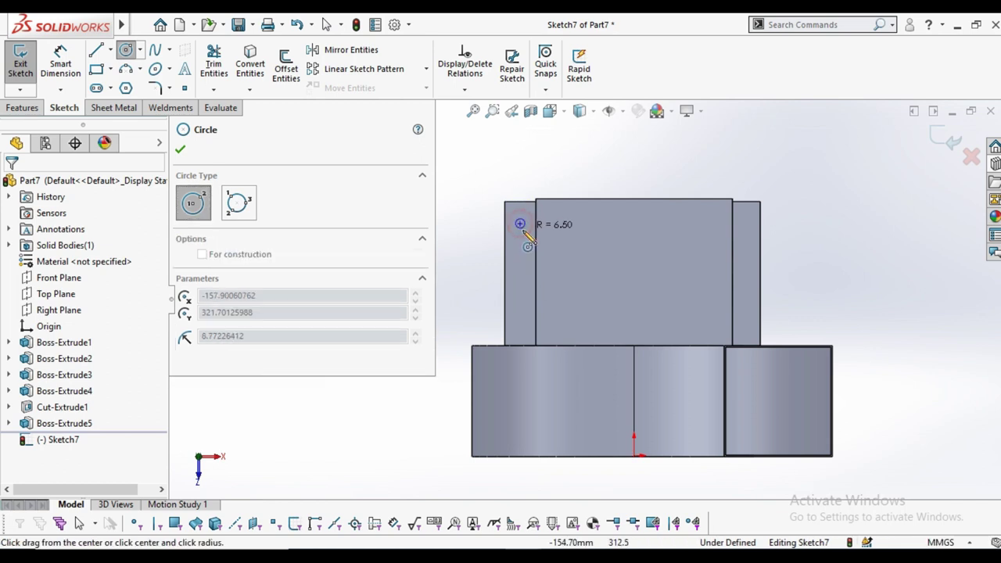
click(521, 328)
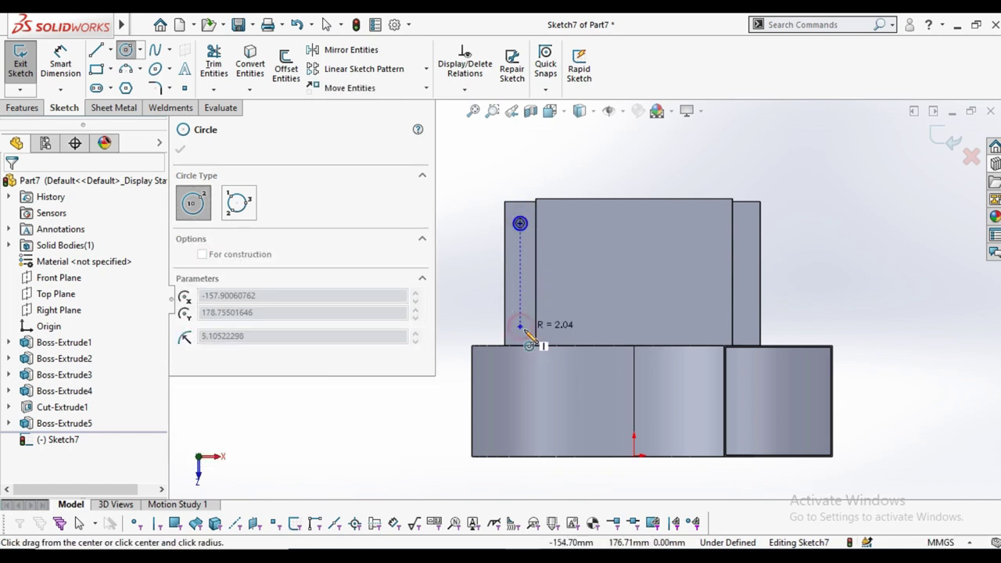
click(531, 335)
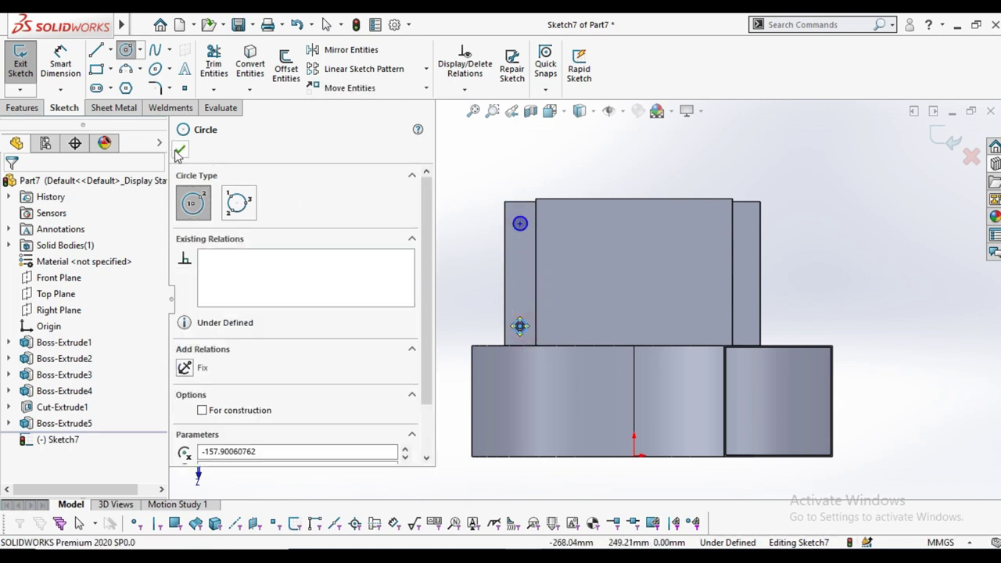
click(180, 151)
Dimension both hole circles' diameters to 13 mm
click(60, 64)
click(520, 223)
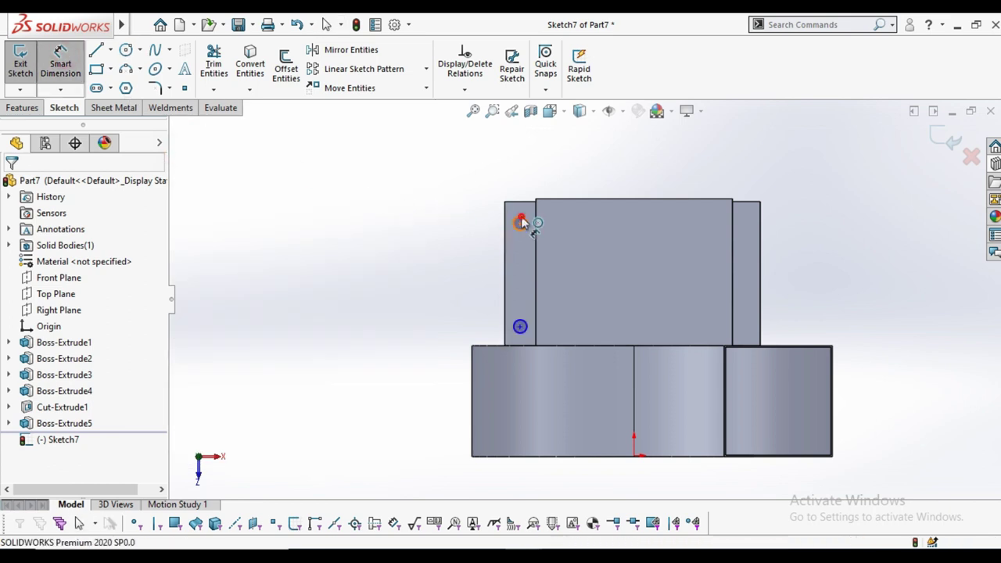
click(525, 178)
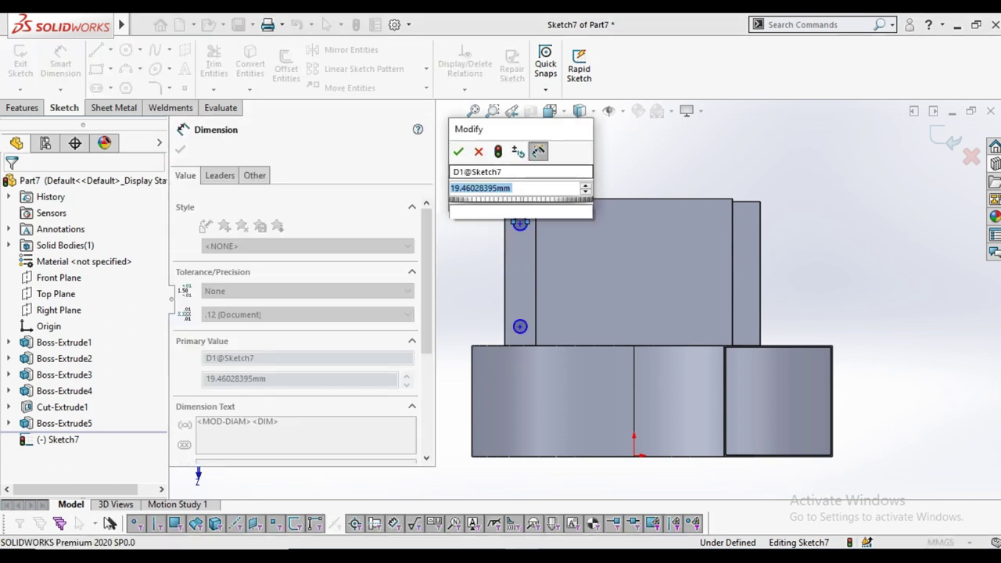
text(8)
key(Return)
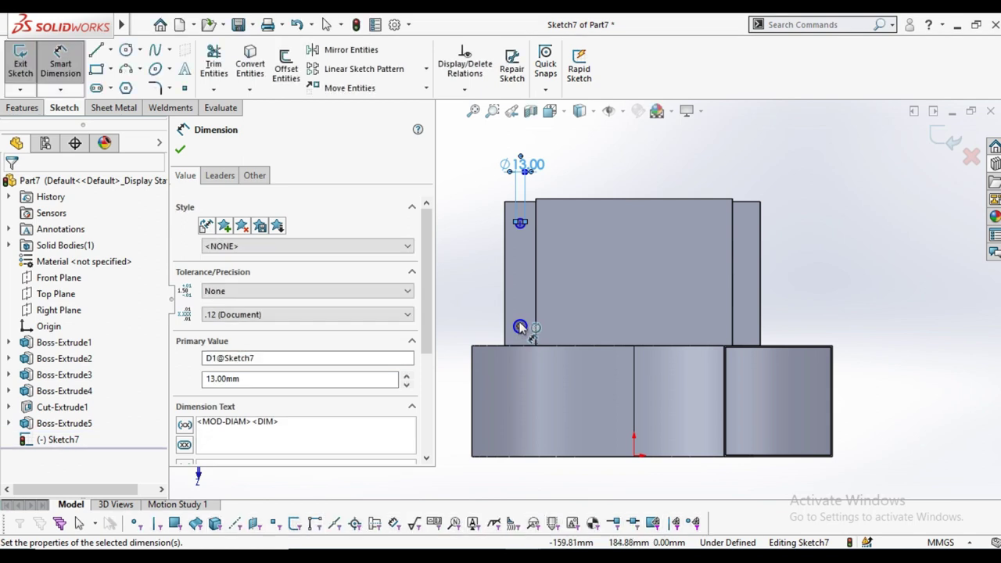
click(519, 325)
click(476, 279)
text(13)
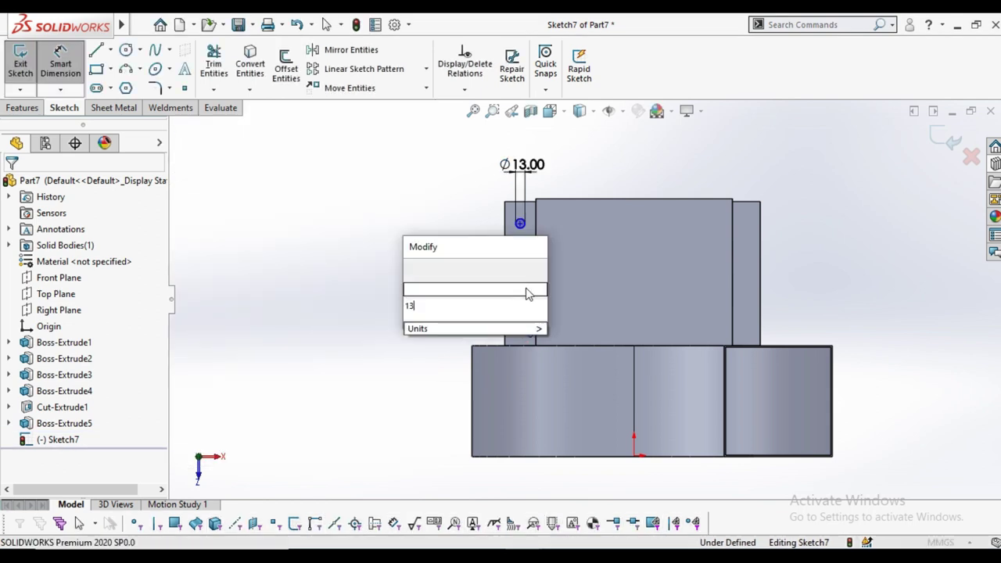
key(Return)
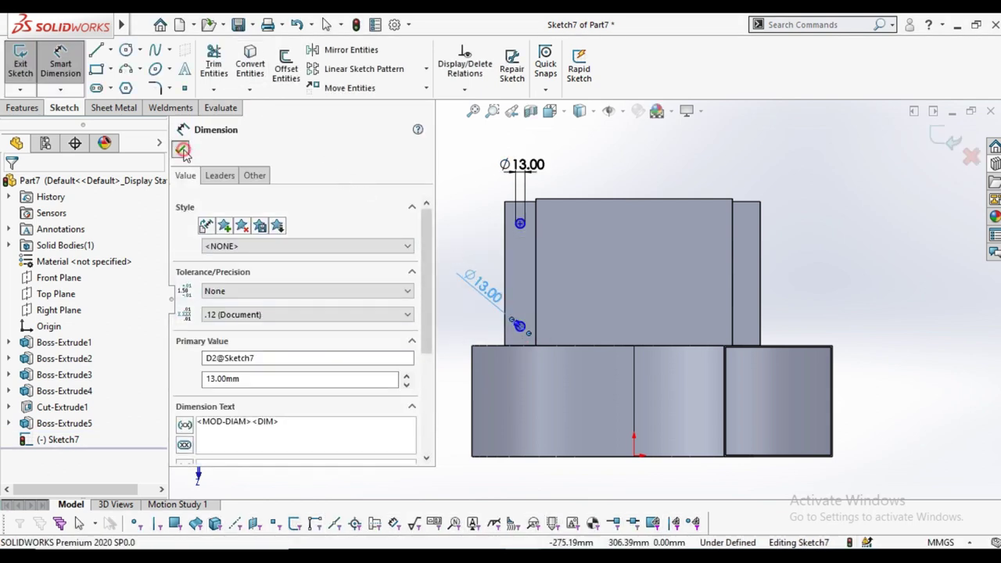
click(181, 150)
Place the upper hole 30 mm below the top edge, space the holes 140 mm apart, and exit the sketch
click(61, 64)
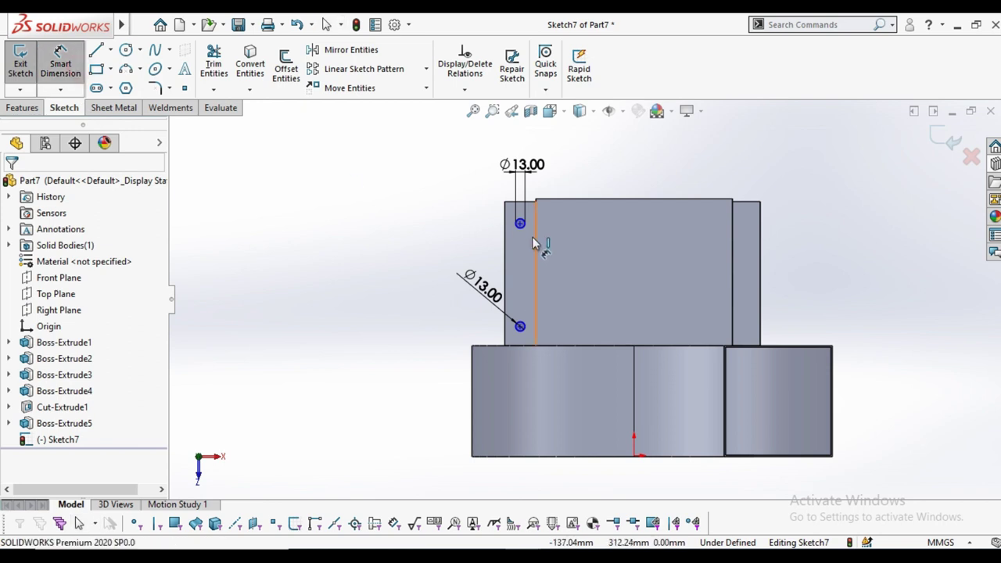
scroll(533, 243, down, 2)
click(519, 228)
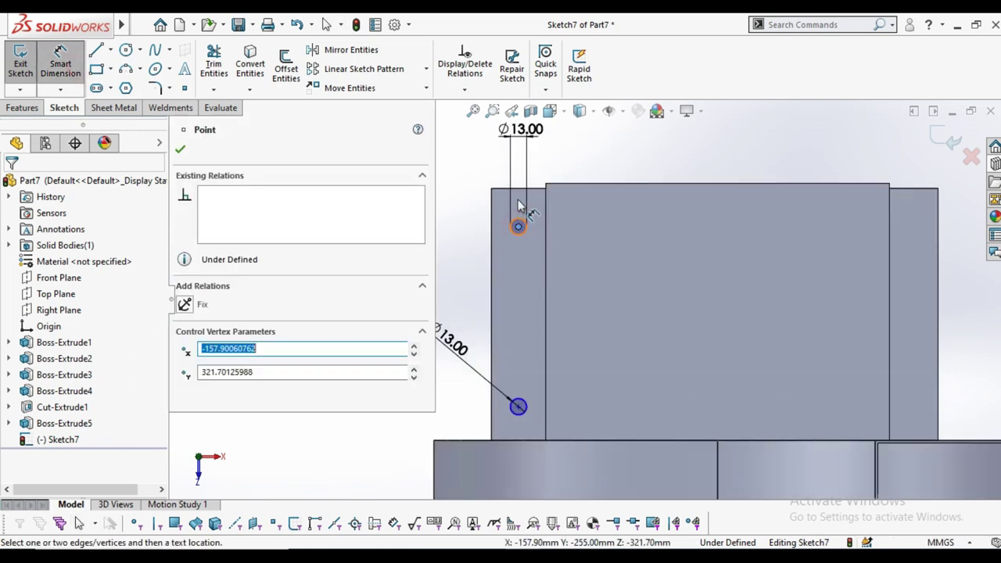
click(519, 193)
click(473, 208)
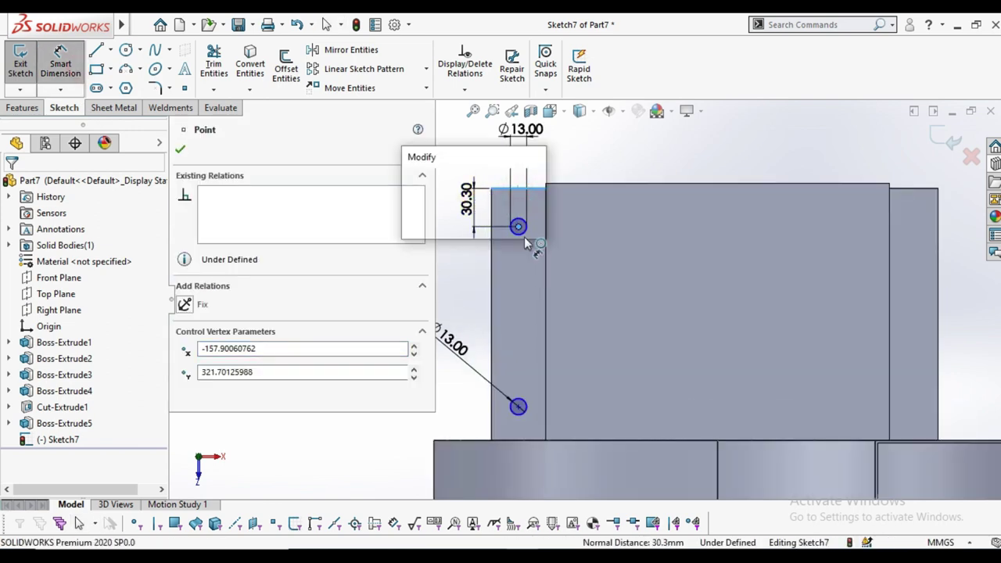
click(518, 407)
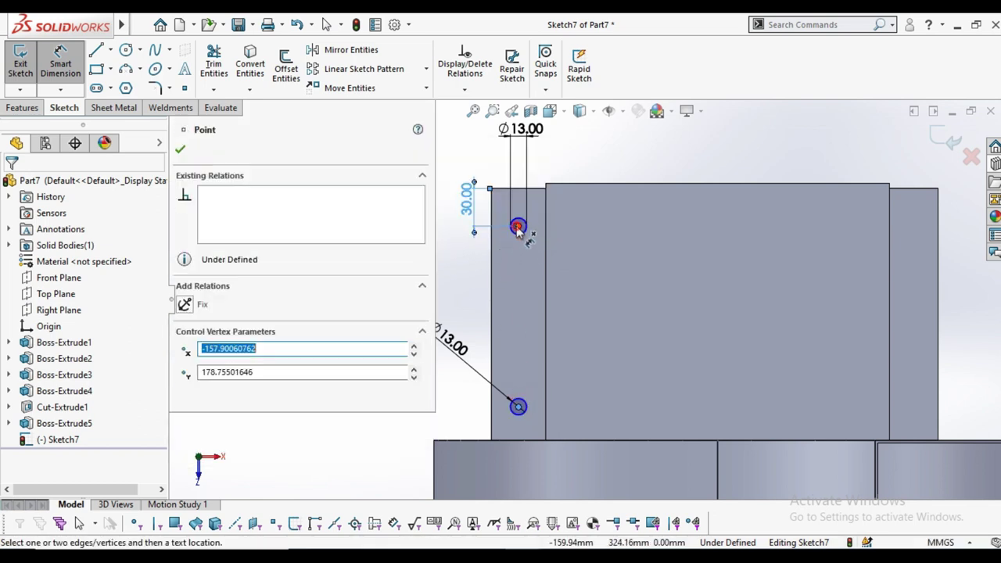
scroll(486, 264, up, 1)
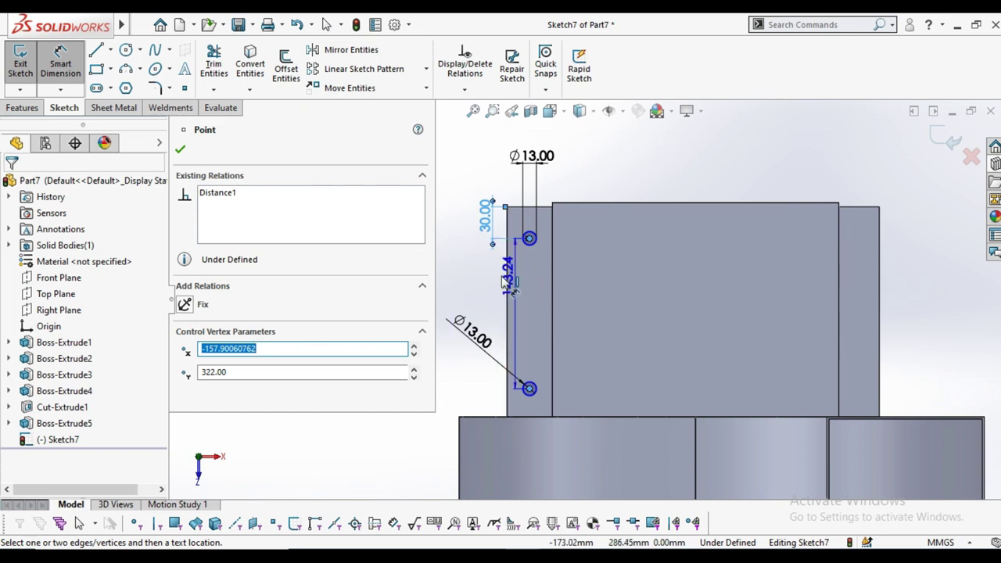
scroll(479, 277, up, 4)
click(476, 273)
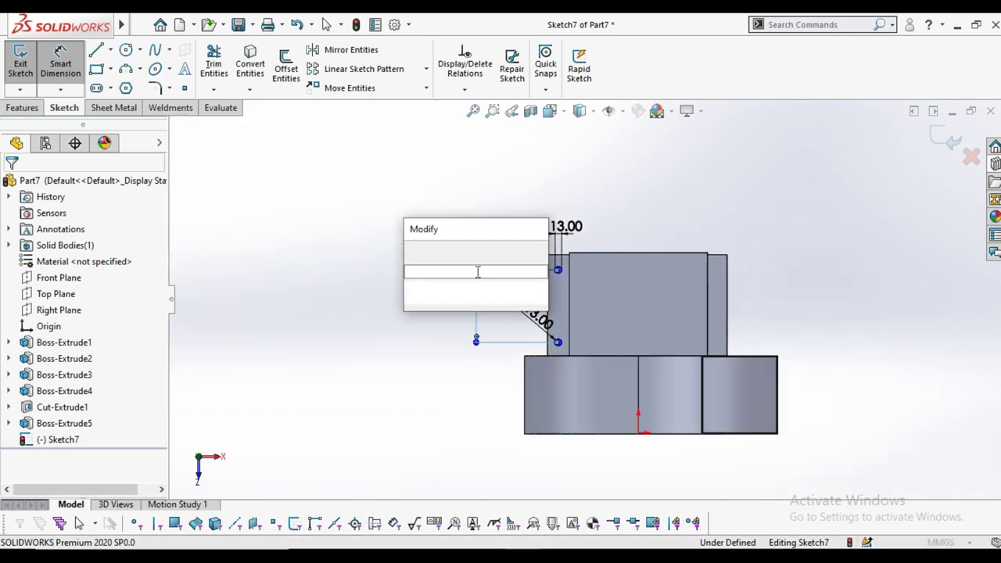
text(140)
key(Return)
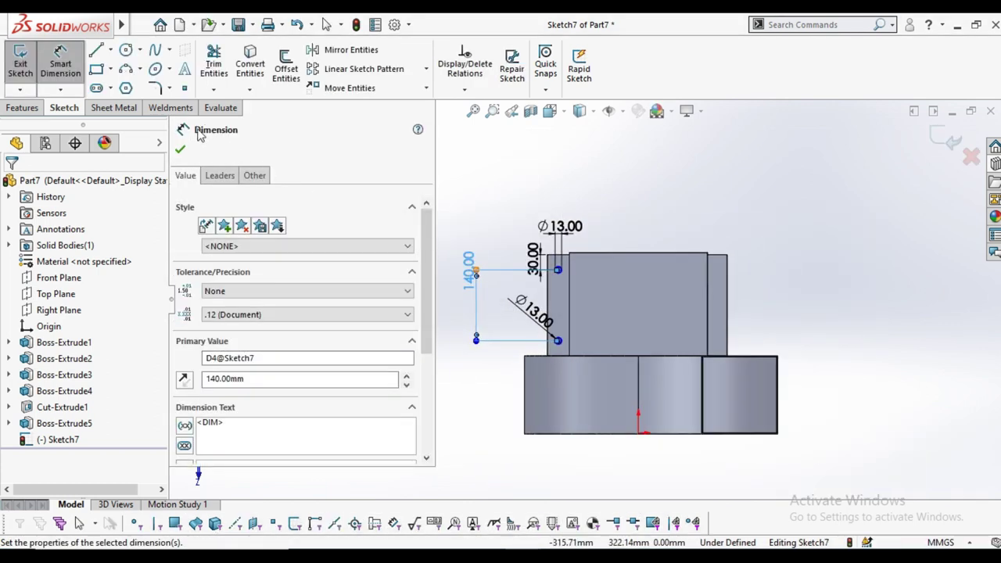
click(180, 149)
click(21, 67)
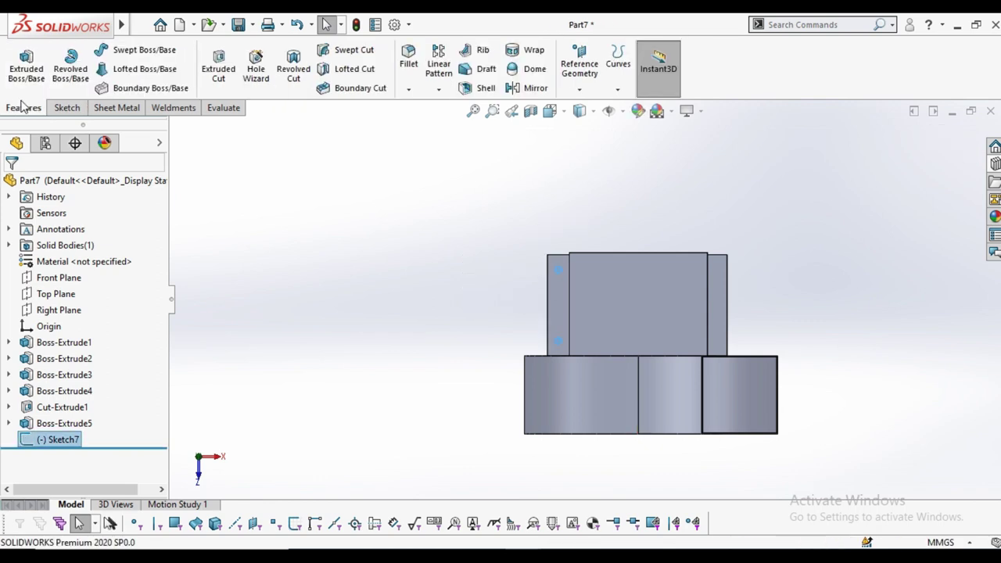
Extrude-cut Sketch7 Blind 4 mm to make the two Ø13 mm bolt holes
click(221, 77)
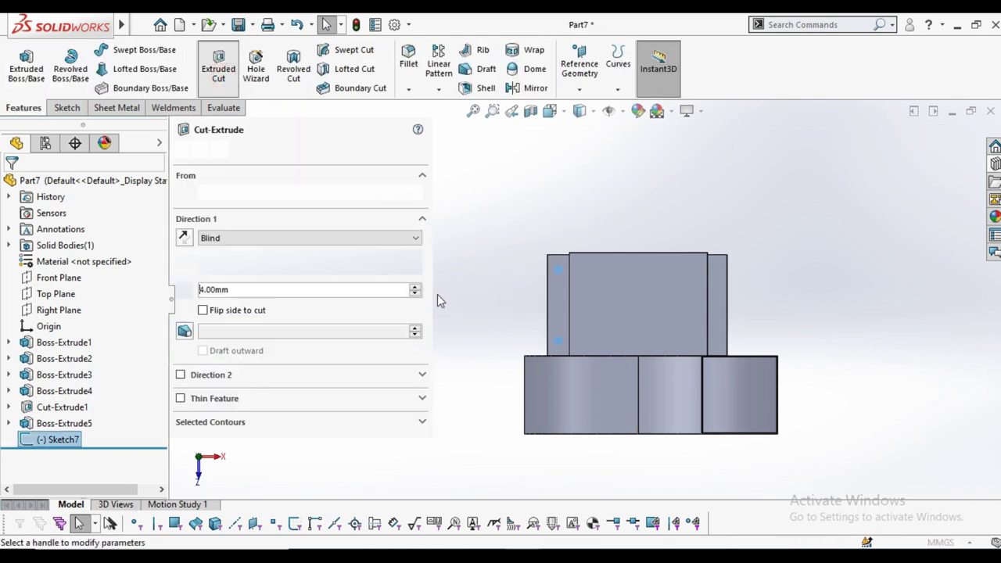
click(180, 149)
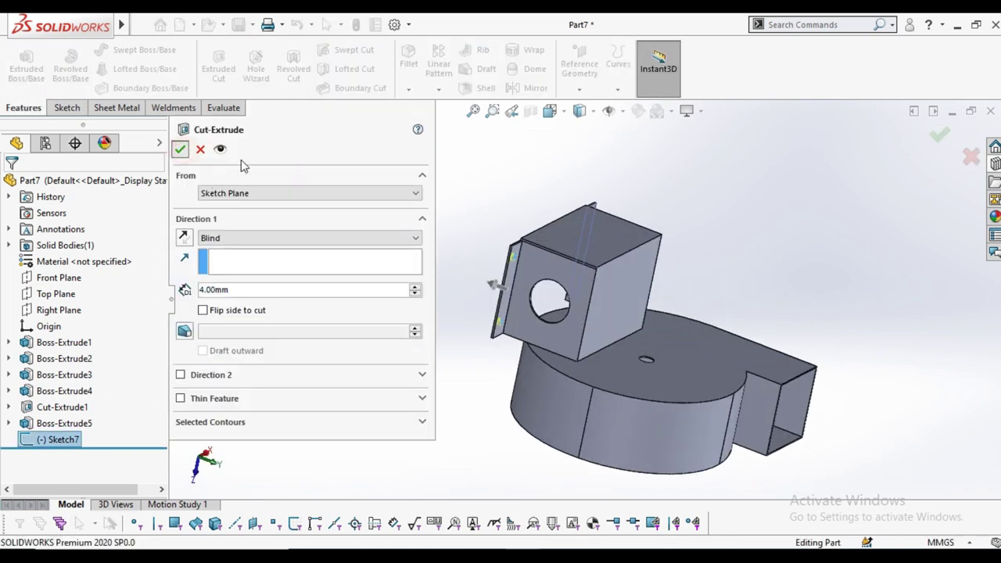
mouse_move(324, 216)
middle_down()
mouse_move(456, 261)
mouse_move(487, 297)
mouse_move(371, 253)
mouse_move(407, 276)
middle_up()
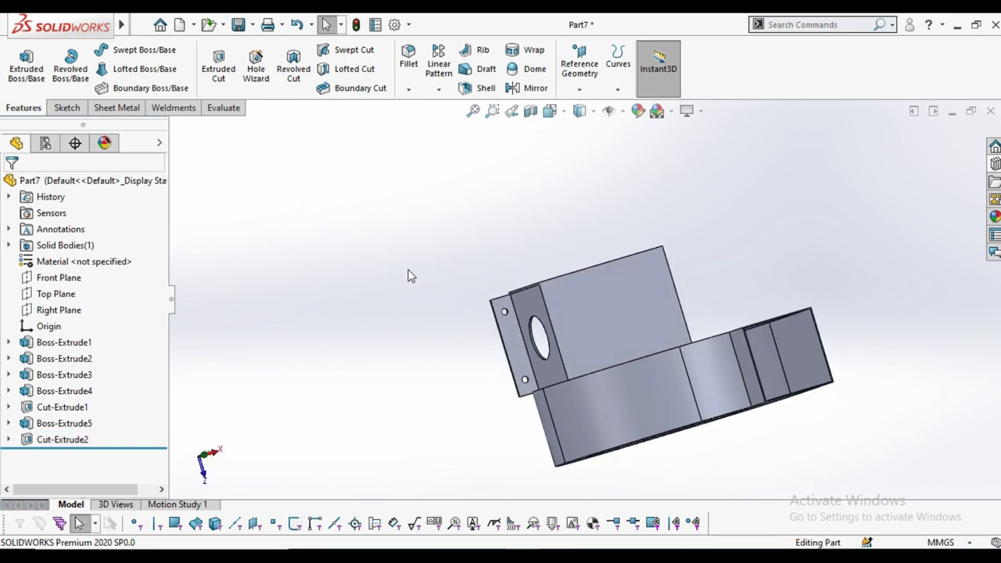
Mirror Cut-Extrude2 across the Right Plane onto the opposite flange
click(534, 87)
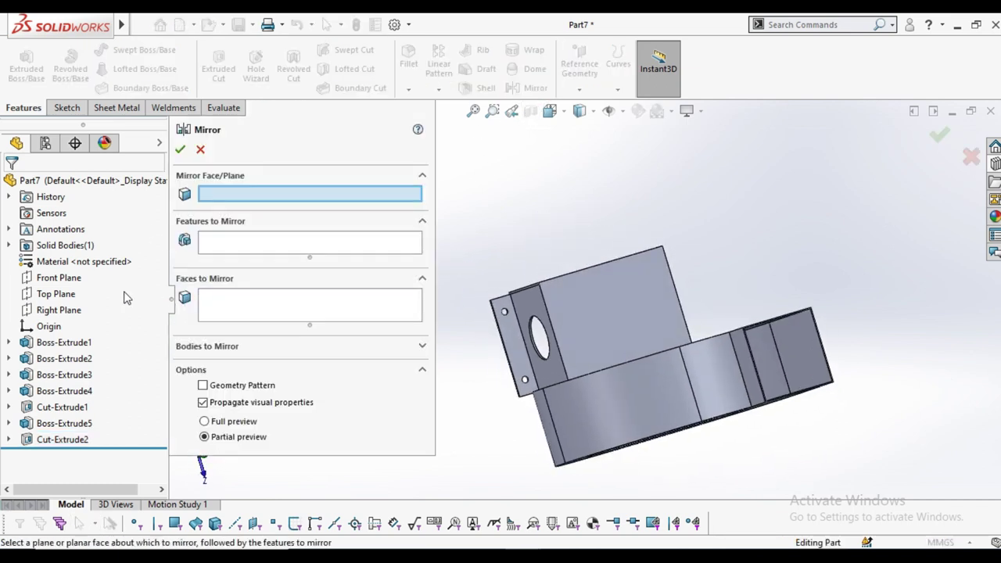
click(66, 315)
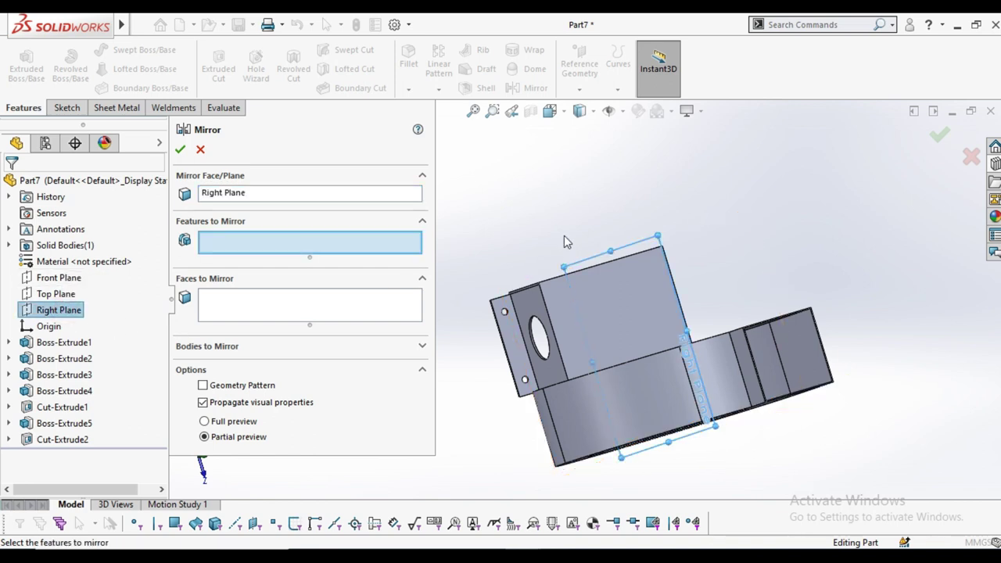
middle_drag(566, 243, 327, 268)
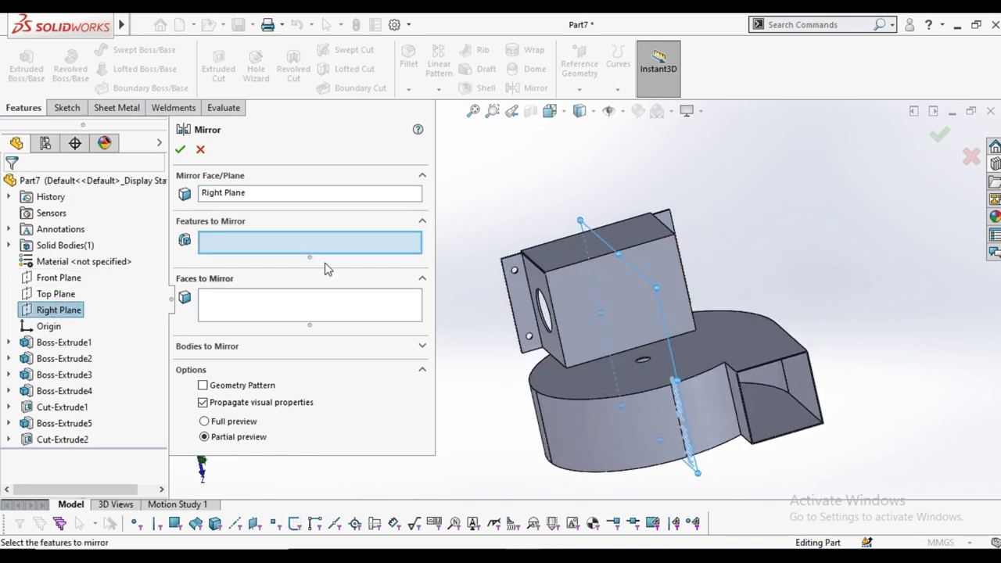
click(63, 439)
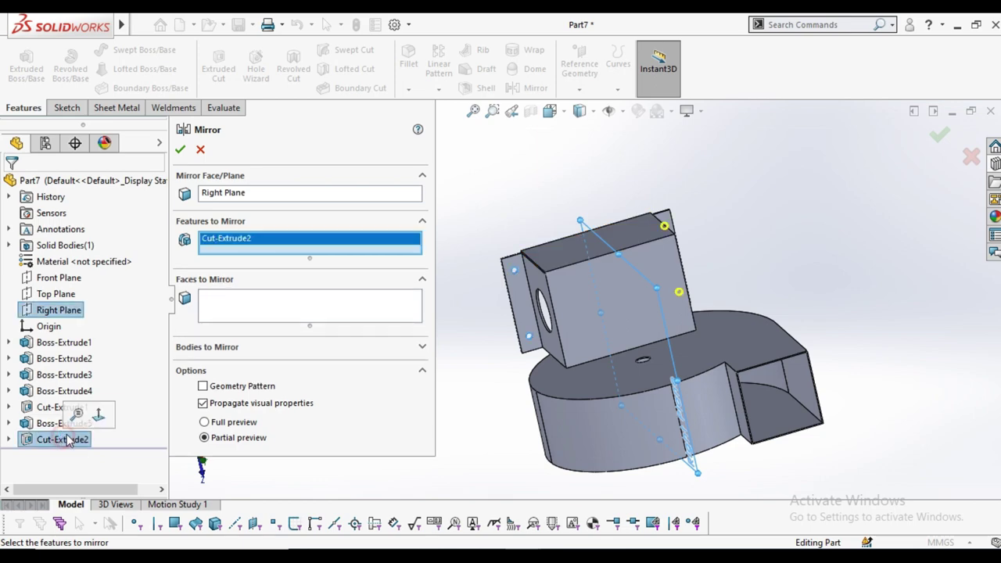
click(183, 151)
mouse_move(431, 286)
middle_down()
mouse_move(396, 214)
mouse_move(448, 282)
mouse_move(616, 347)
mouse_move(708, 279)
middle_up()
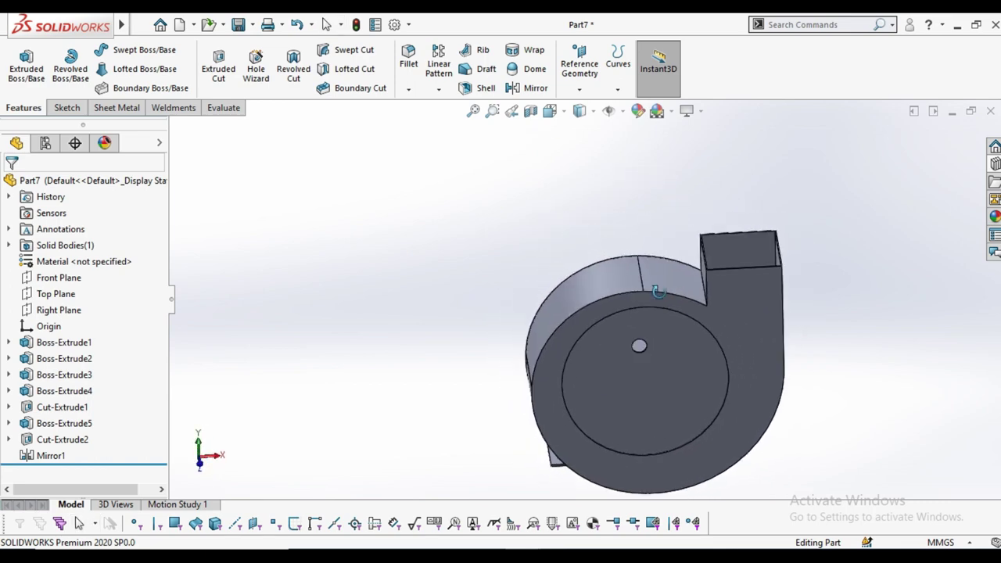
scroll(707, 279, down, 3)
Convert the outlet face edges into a closed Sketch8 on the outlet rim face
scroll(548, 291, down, 3)
scroll(512, 315, down, 3)
scroll(501, 313, down, 2)
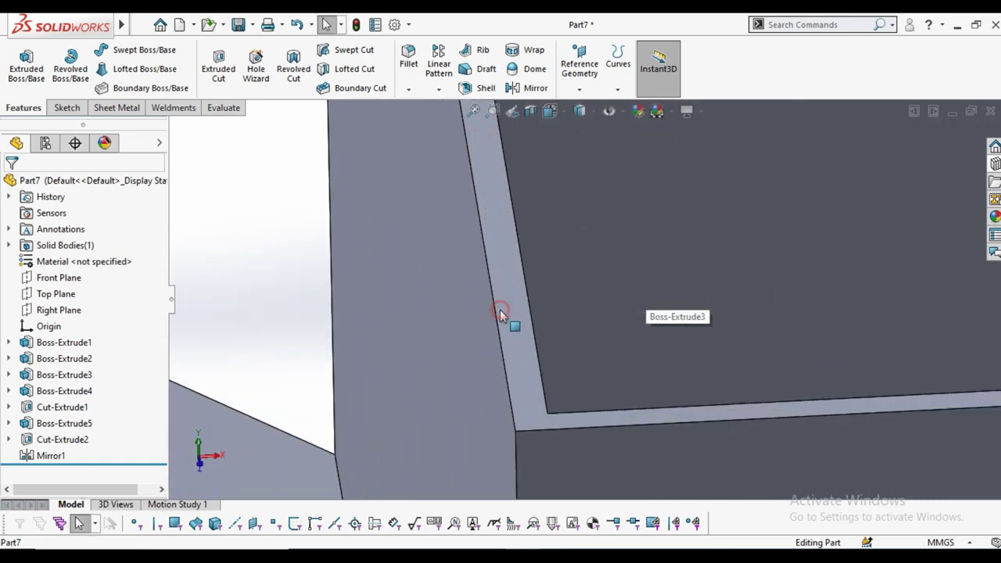
click(522, 307)
click(565, 266)
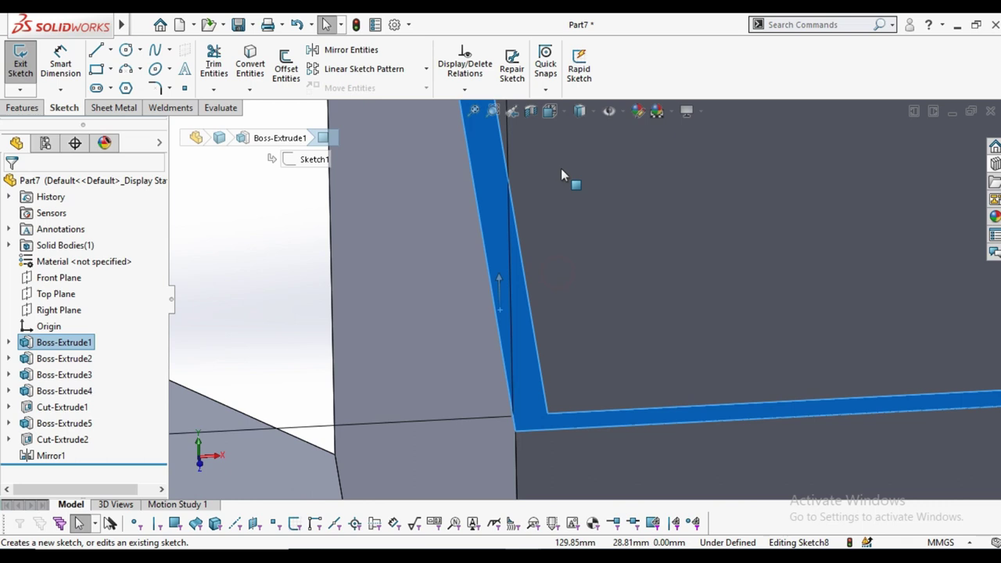
click(550, 111)
click(634, 196)
click(250, 63)
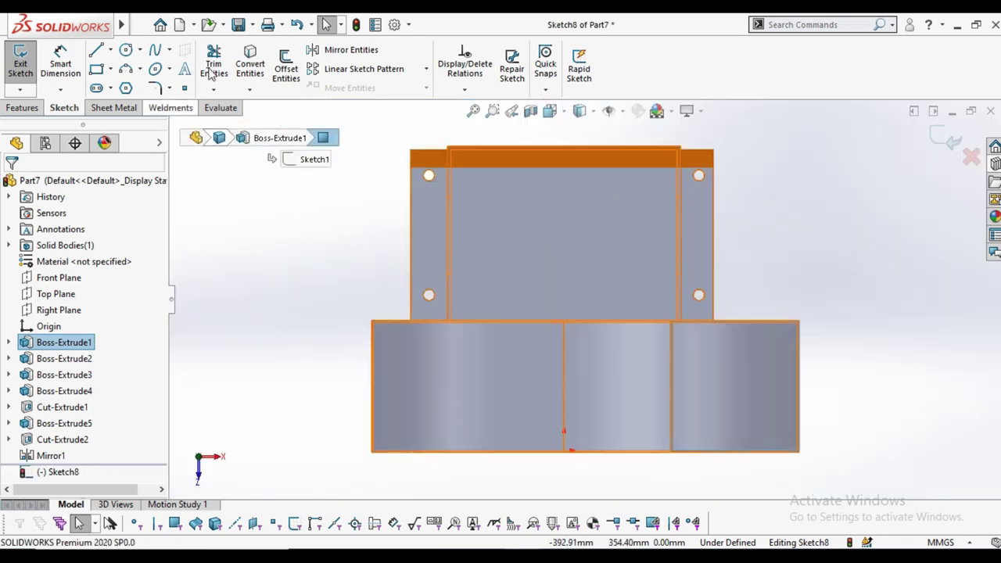
click(251, 67)
middle_drag(495, 311, 503, 246)
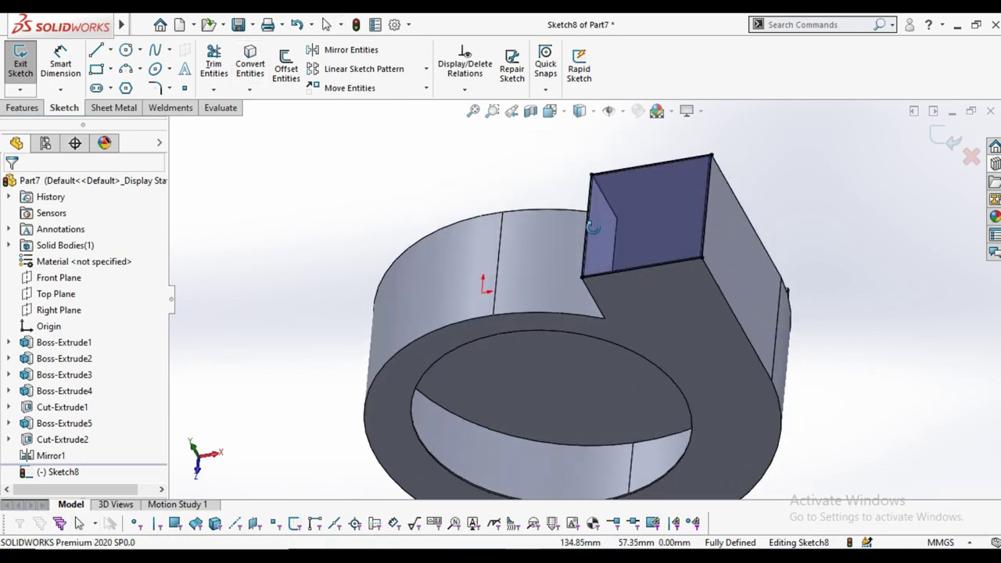
scroll(503, 247, down, 5)
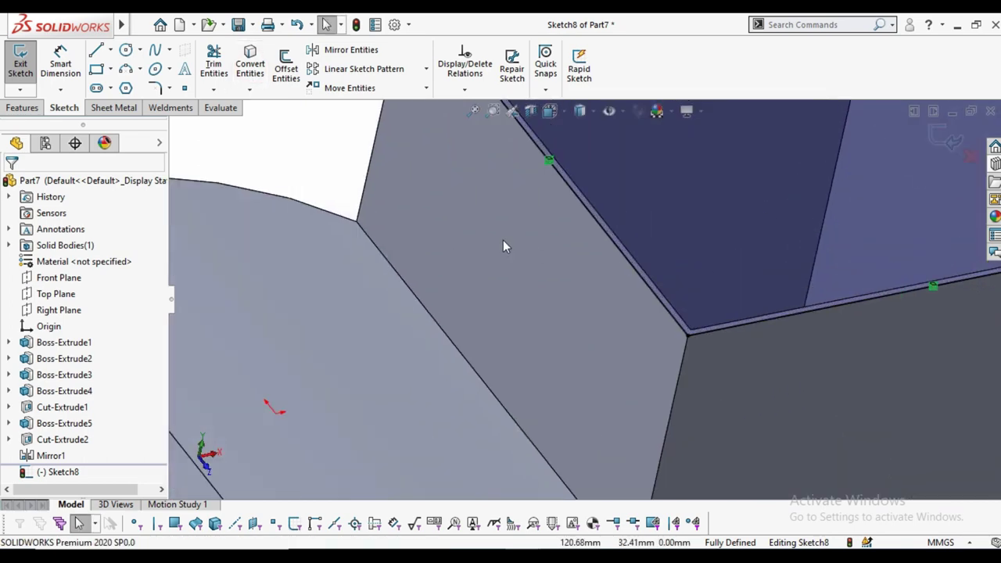
click(9, 67)
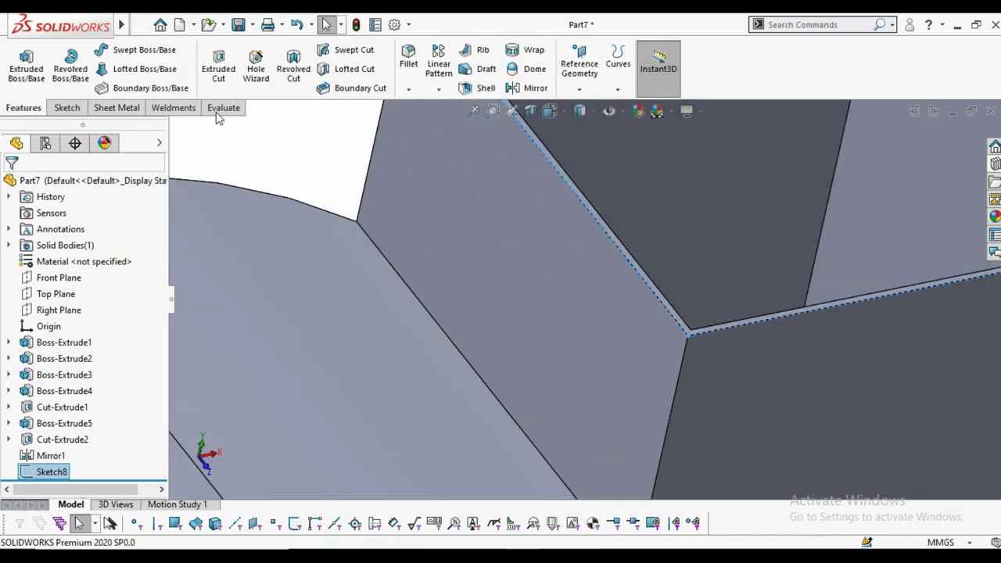
click(174, 108)
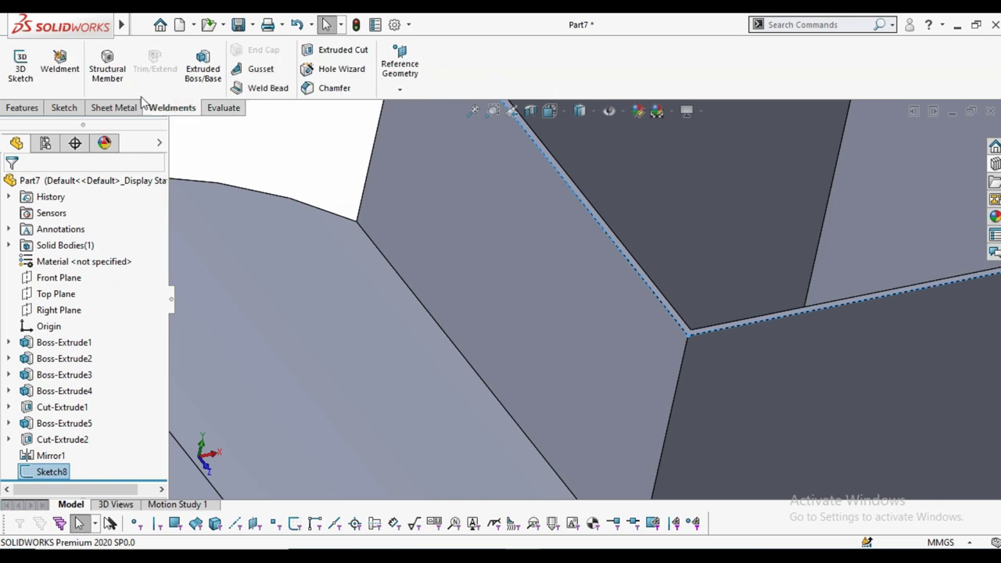
Add a 1 x 1 x 0.125 angle-iron structural member along the outlet edges, rotated 180°
click(108, 80)
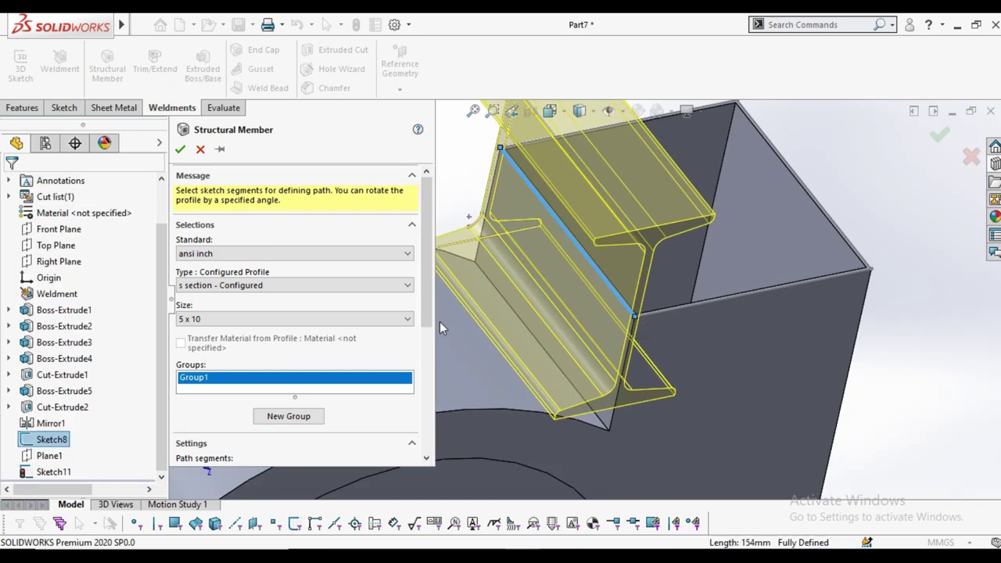
click(275, 285)
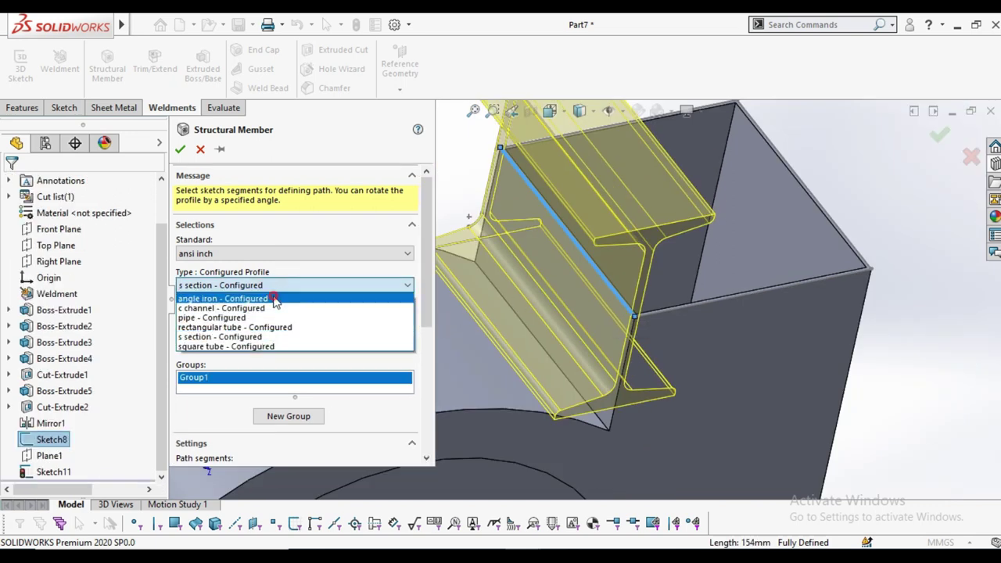
click(274, 298)
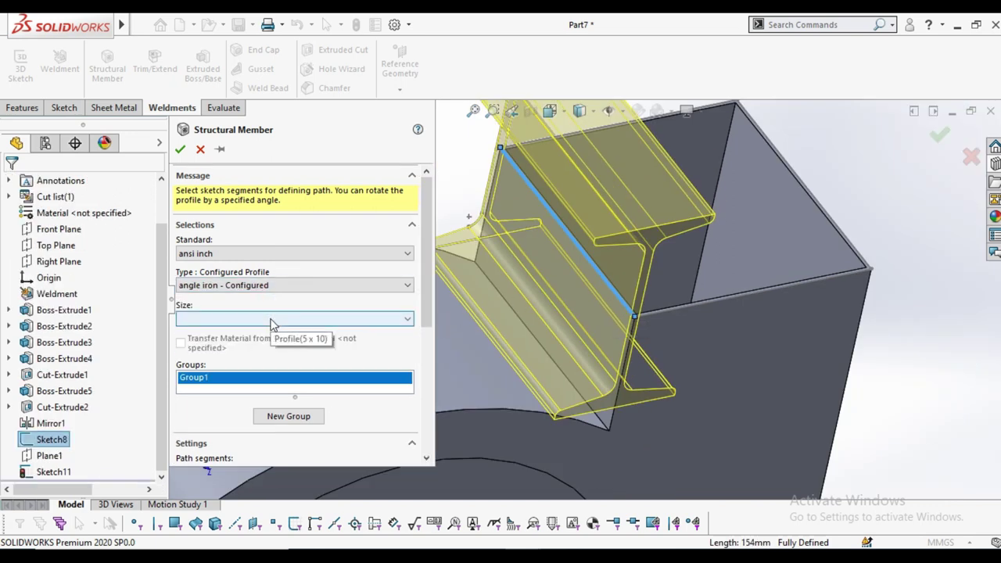
click(272, 320)
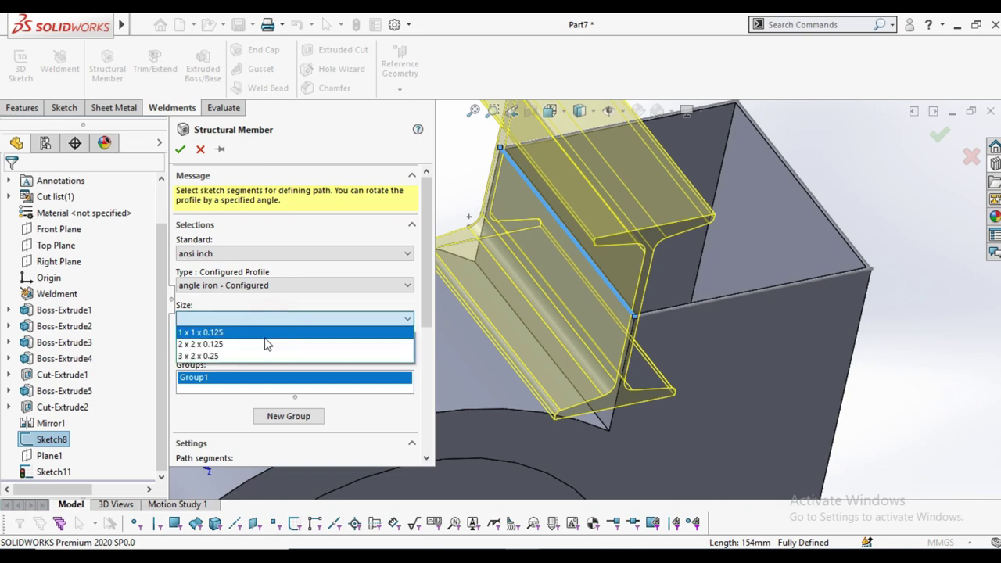
click(263, 331)
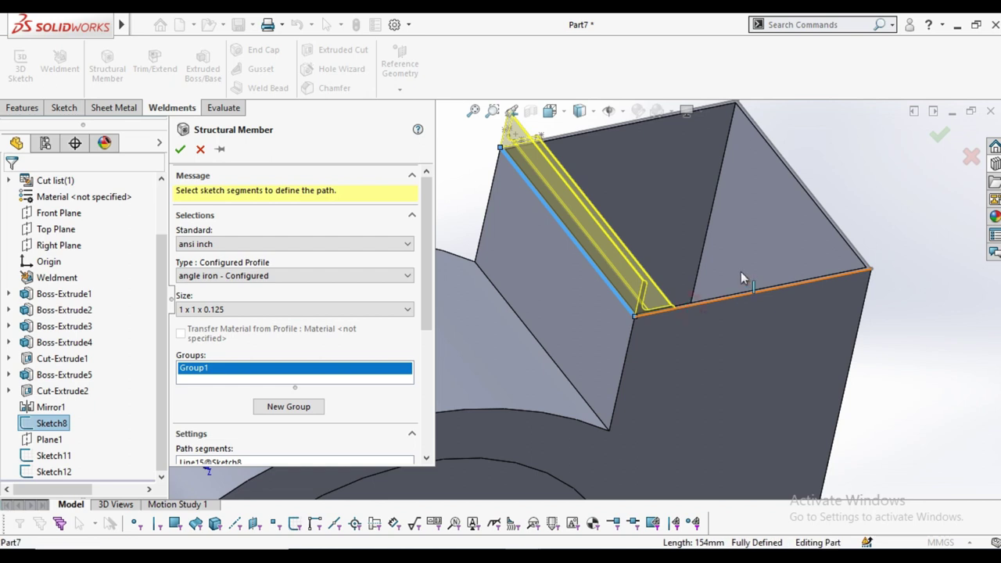
click(842, 215)
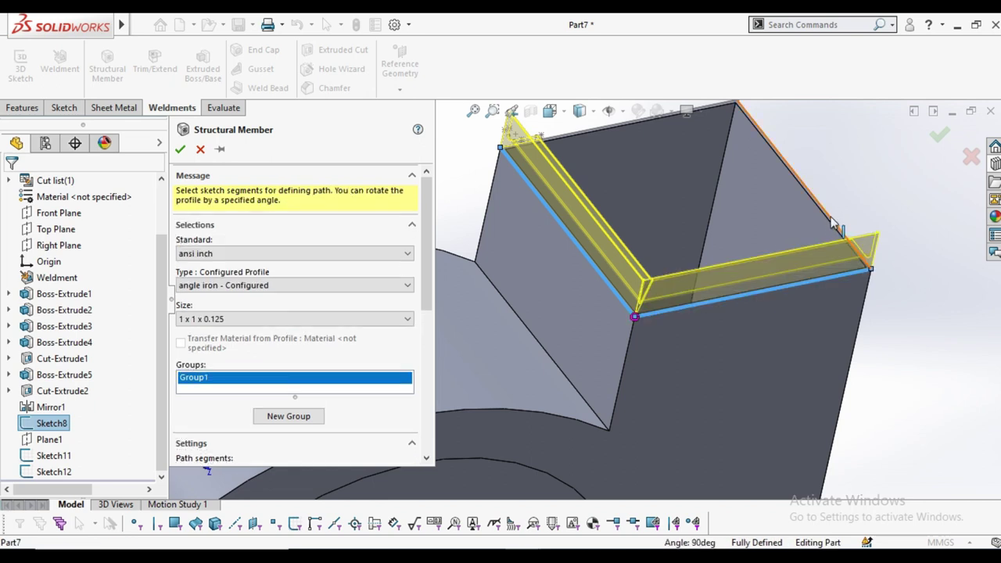
click(596, 135)
drag(431, 239, 431, 358)
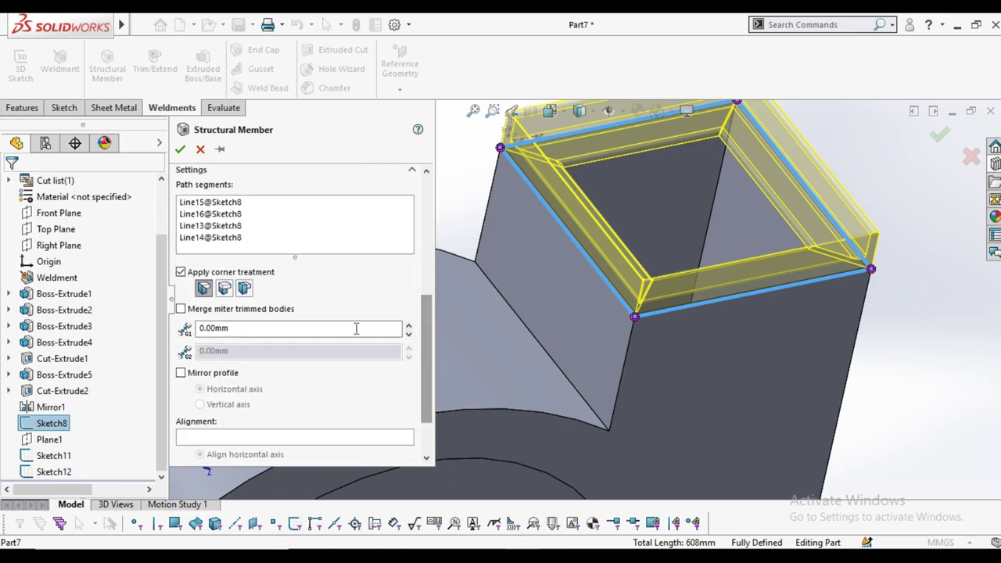
scroll(429, 335, down, 2)
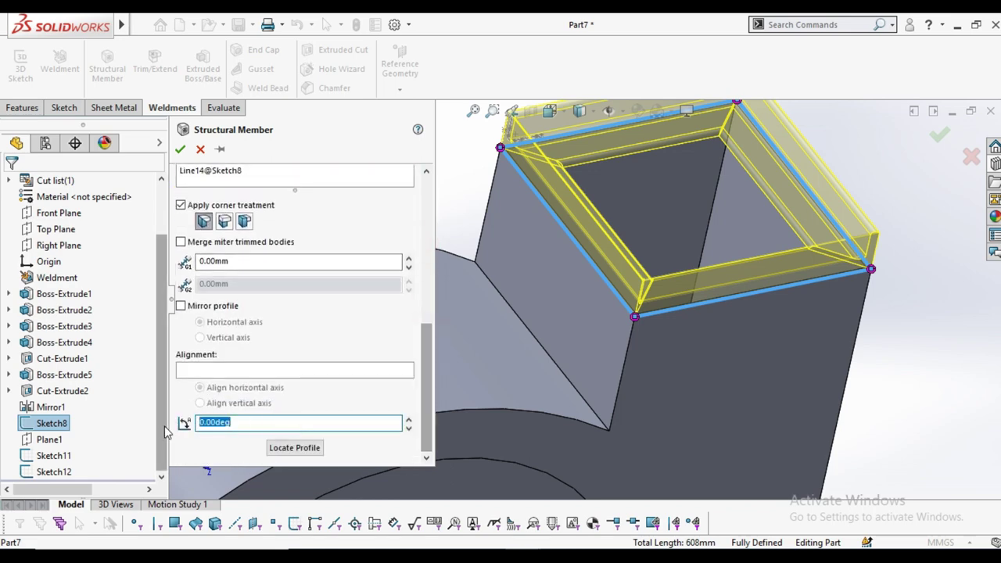
text(180)
key(Return)
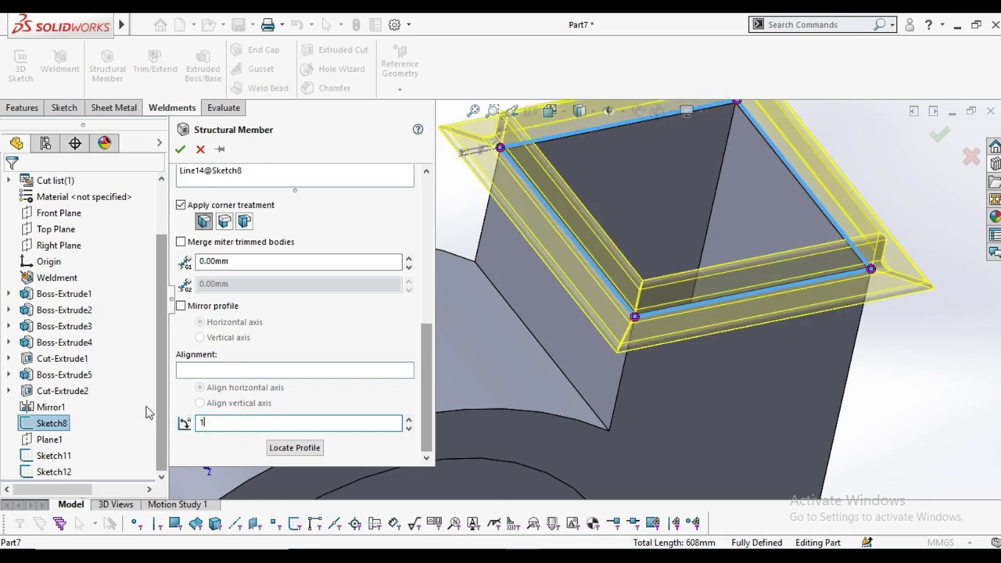
key(Return)
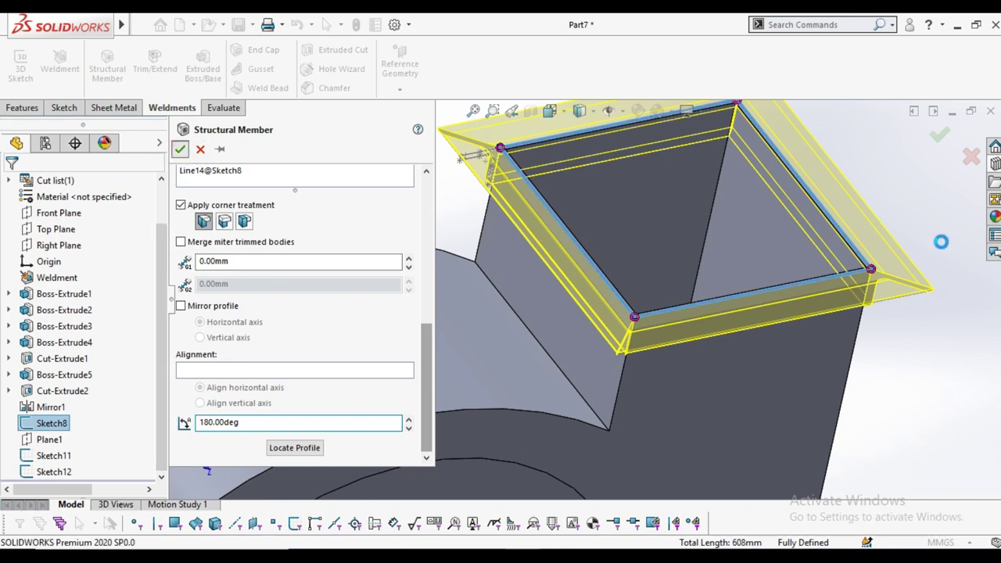
key(Return)
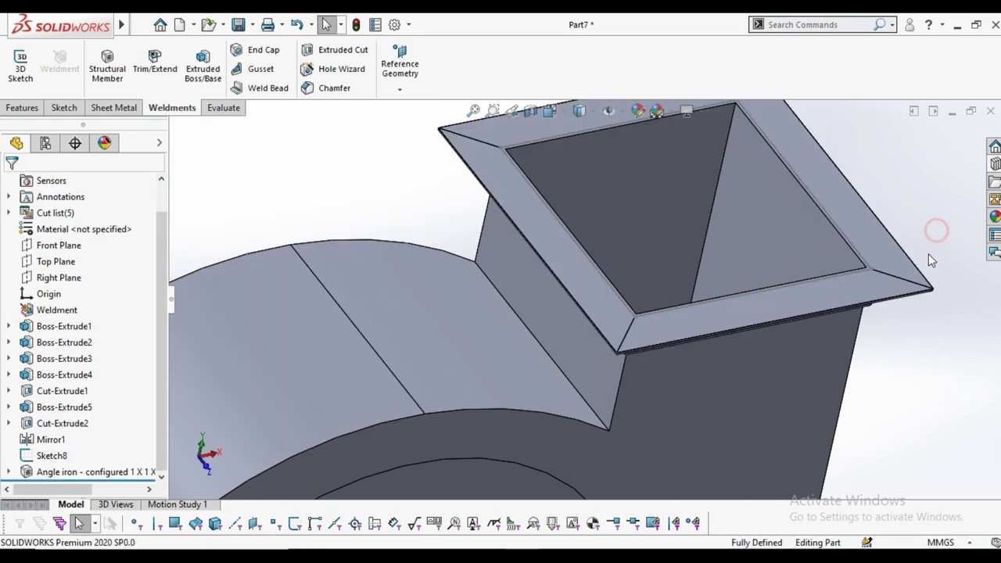
Start a sketch on the housing front face and draw a circle around its centre
key(f)
mouse_move(860, 306)
middle_down()
mouse_move(740, 303)
mouse_move(822, 248)
mouse_move(766, 328)
mouse_move(830, 232)
mouse_move(653, 291)
mouse_move(565, 212)
middle_up()
click(514, 253)
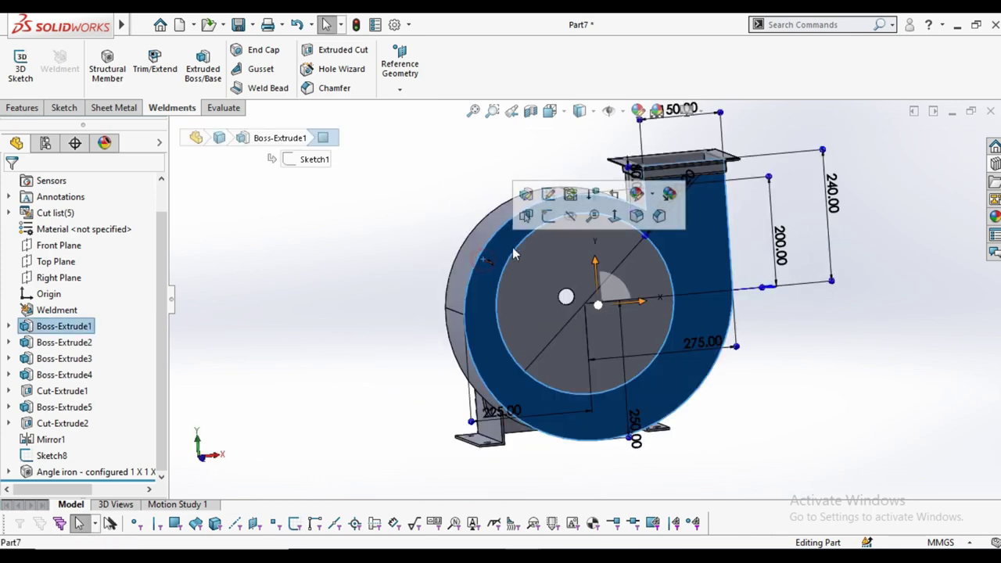
click(548, 217)
key(space)
click(575, 209)
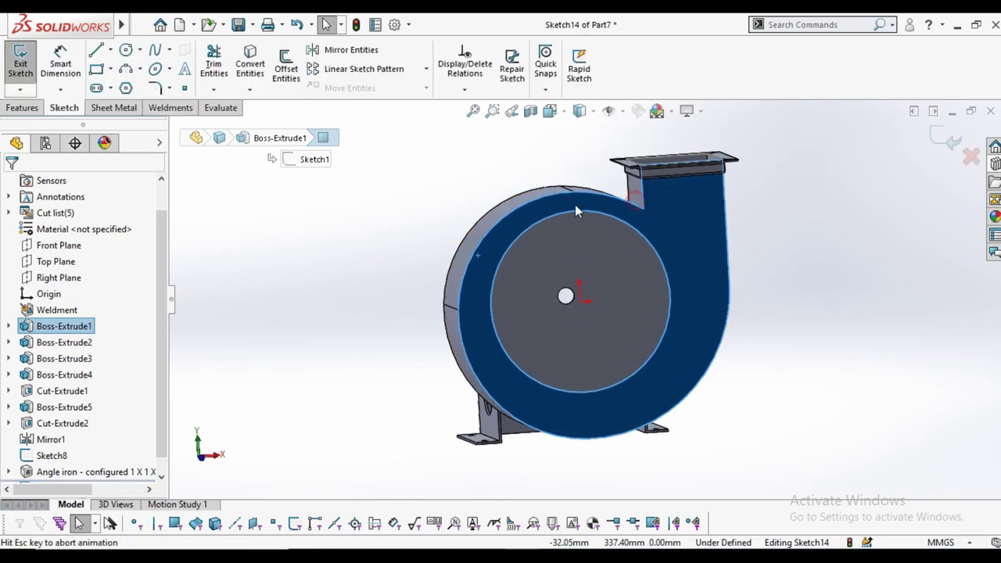
click(352, 274)
click(125, 51)
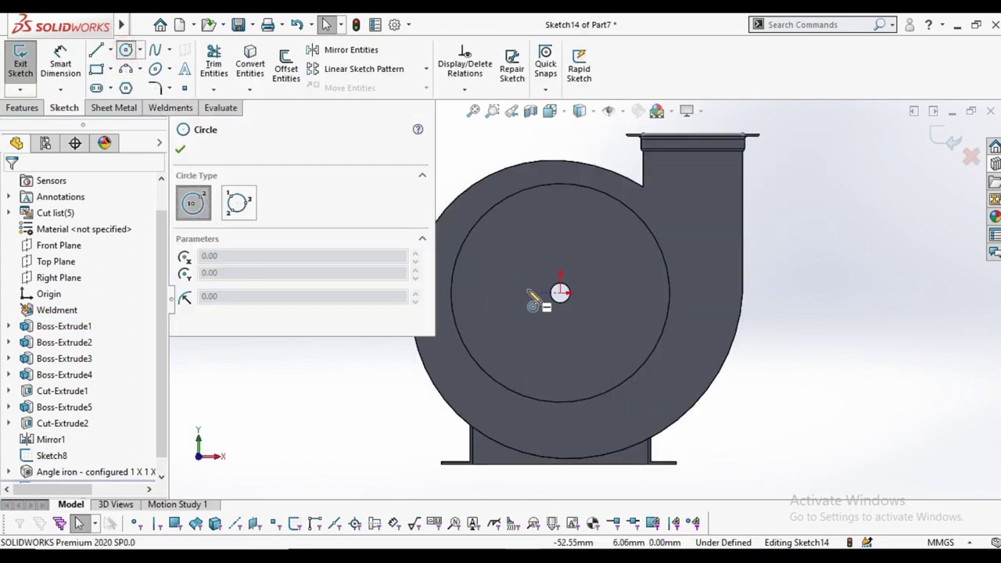
click(553, 182)
right_click(512, 139)
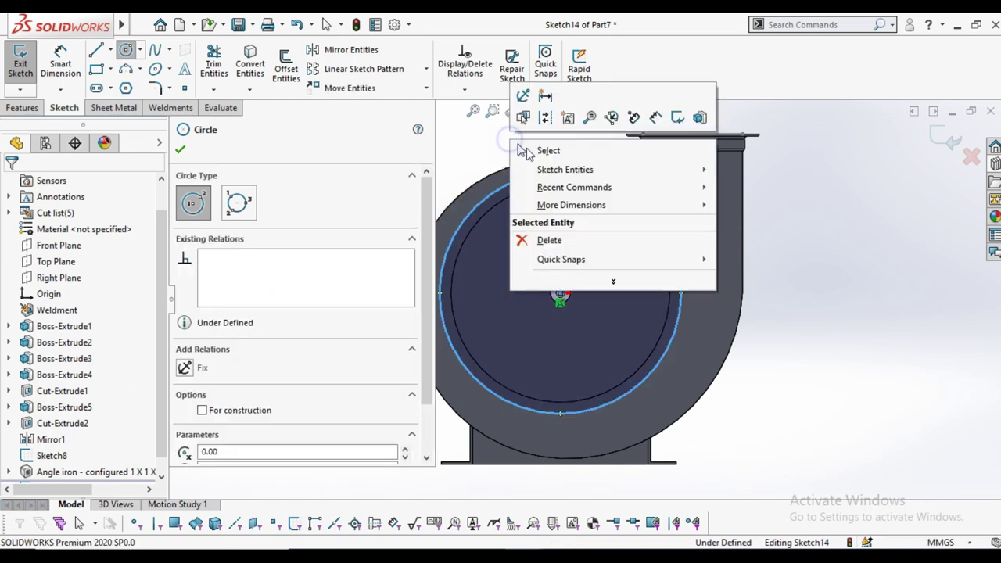
click(547, 148)
Dimension the circle to 360 mm diameter and make it construction geometry
click(68, 61)
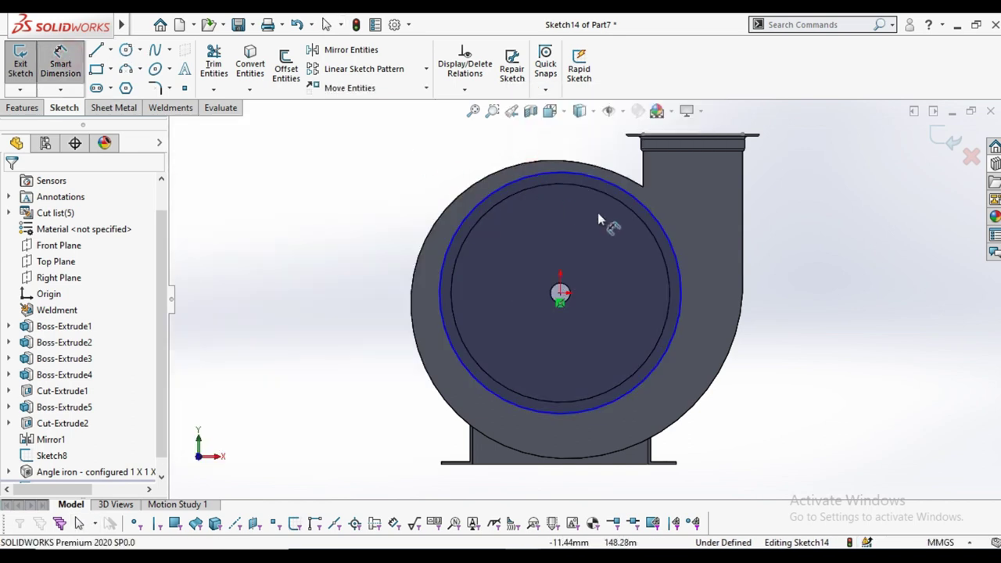
click(659, 218)
click(837, 216)
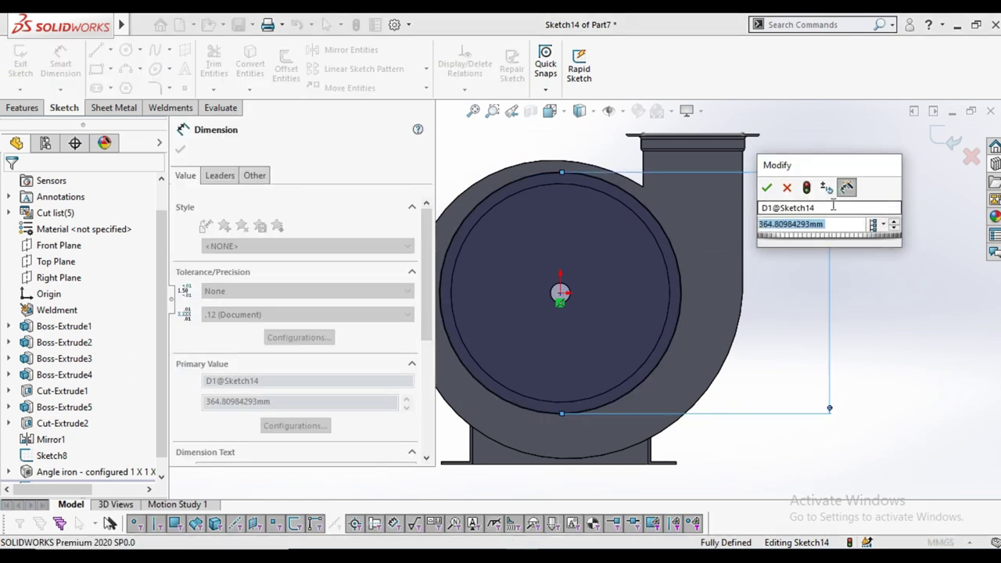
text(3)
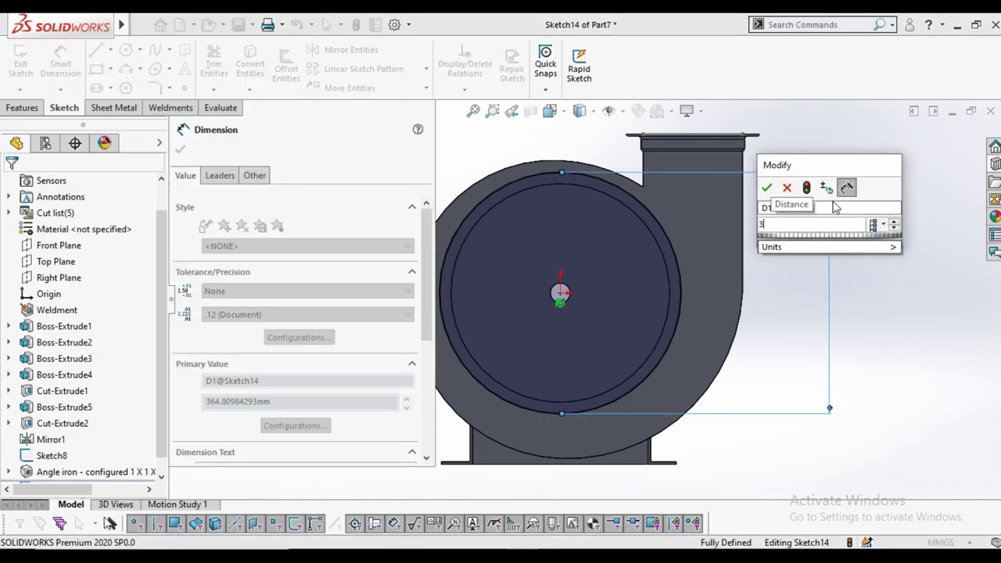
text(60)
key(Return)
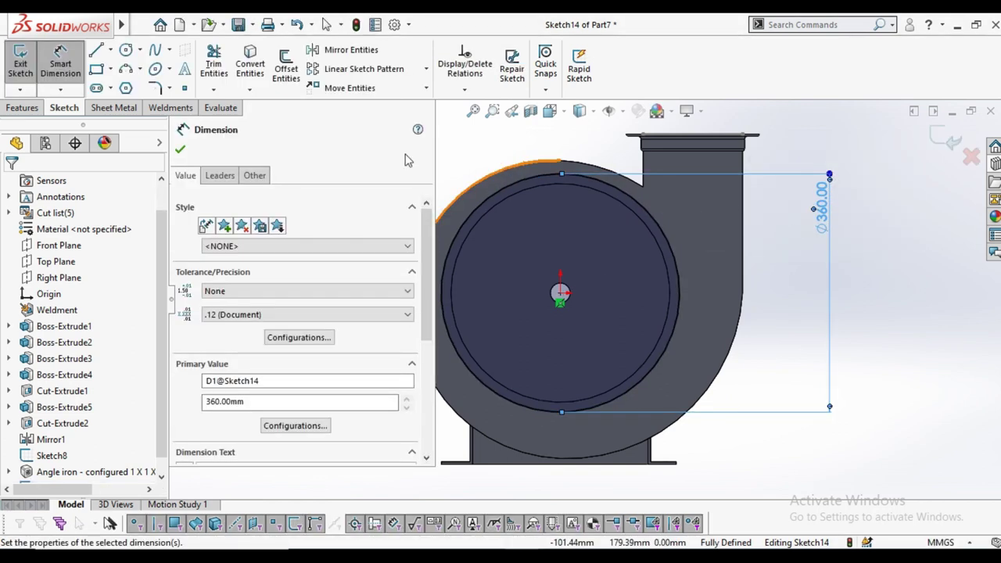
click(184, 150)
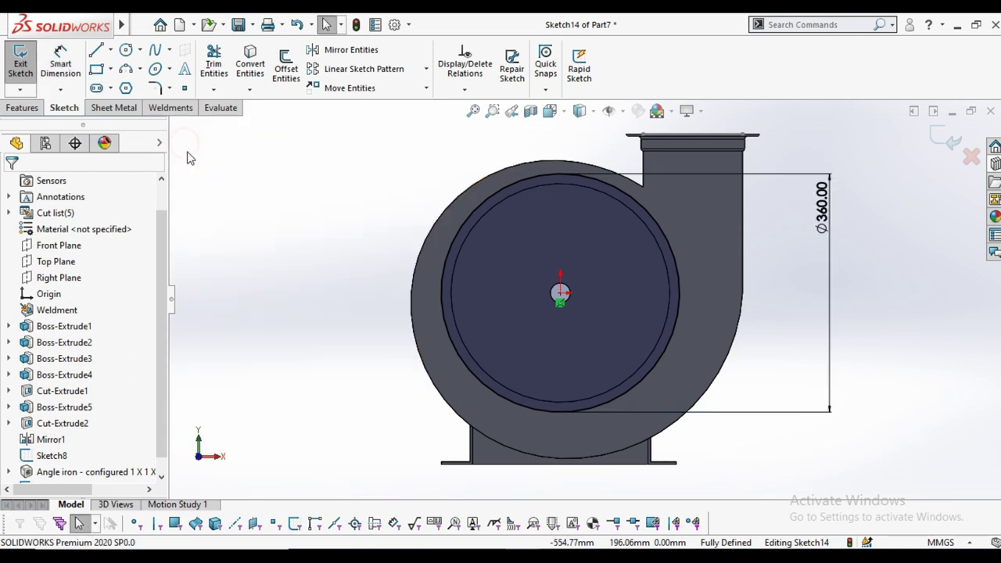
click(558, 179)
click(202, 347)
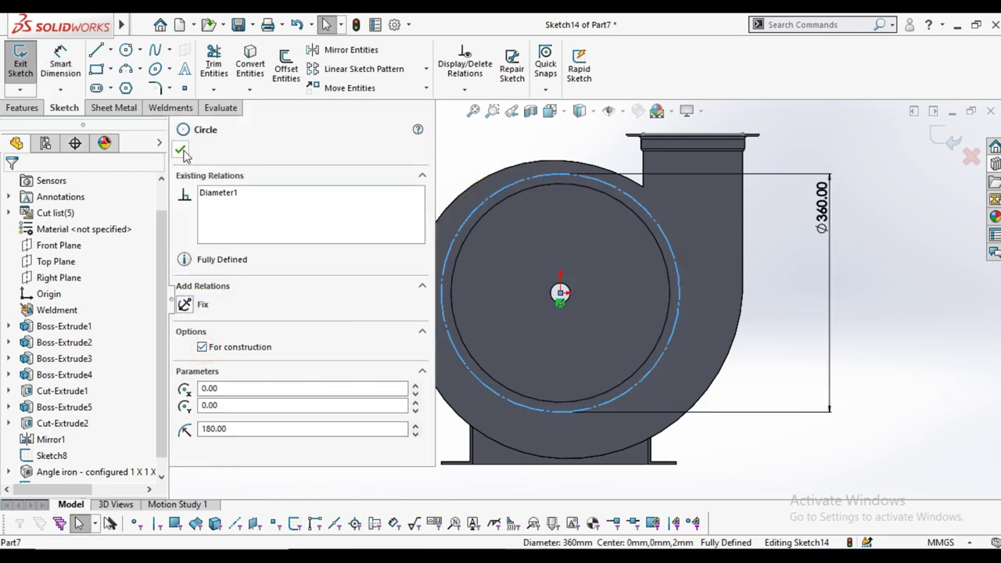
click(180, 151)
Add a 6 mm diameter circle at the top of the 360 mm circle and exit the sketch
click(126, 51)
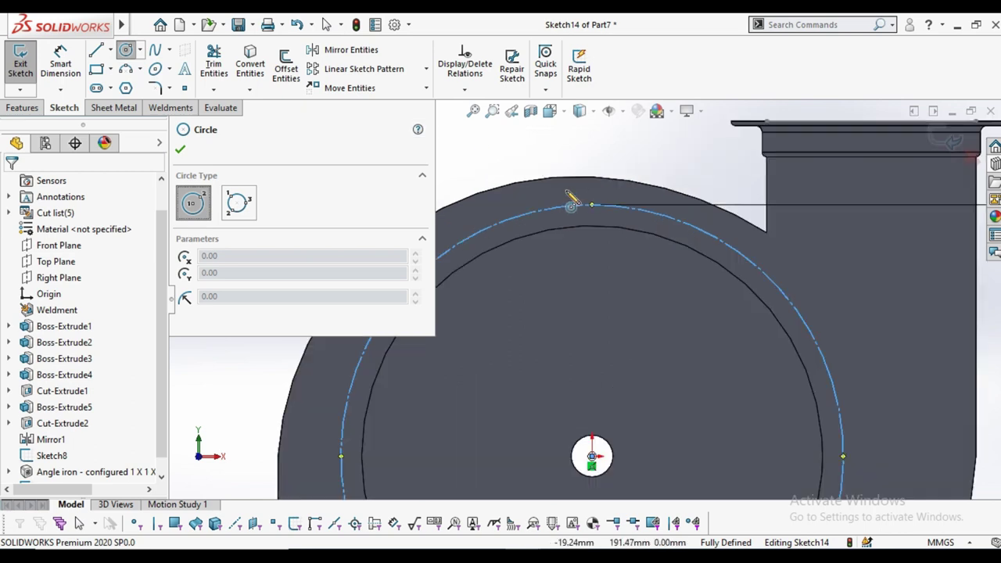
scroll(544, 182, down, 3)
click(593, 205)
click(593, 206)
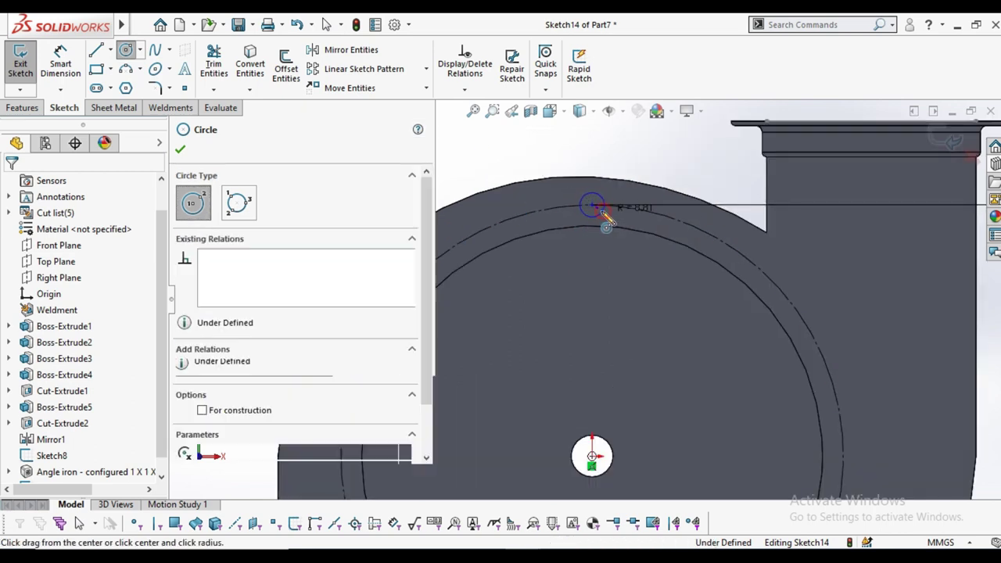
click(181, 151)
click(60, 64)
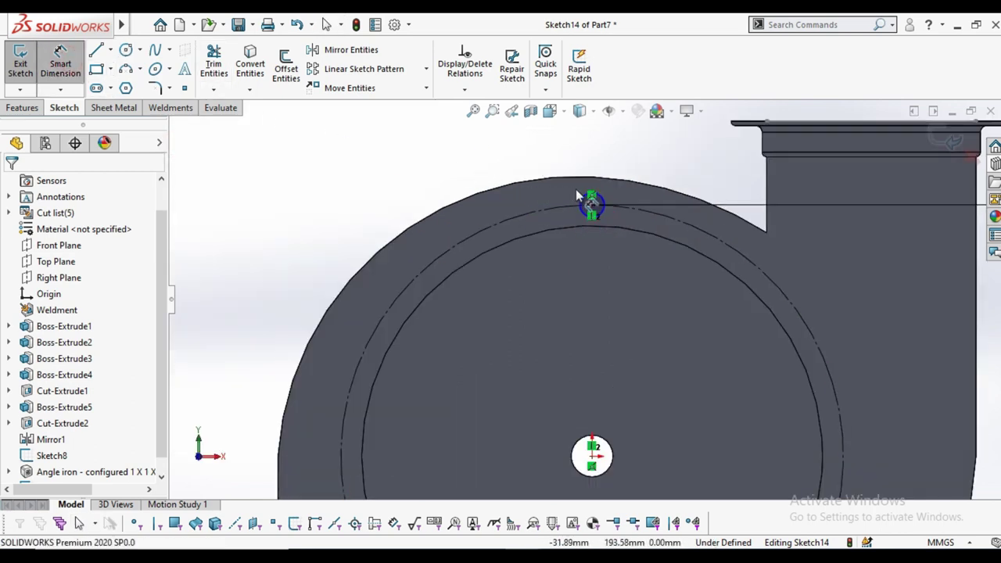
scroll(626, 213, down, 2)
click(557, 216)
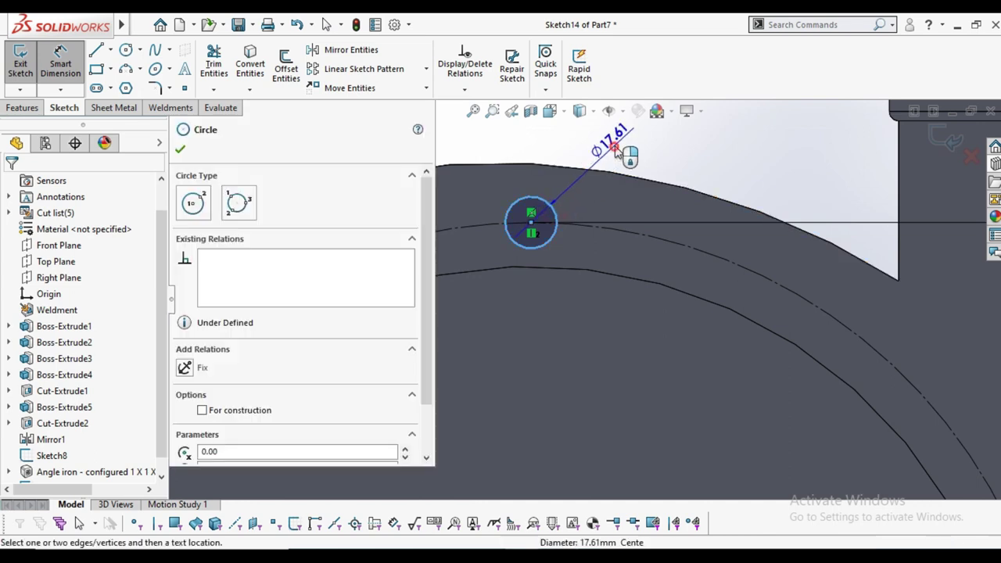
click(630, 156)
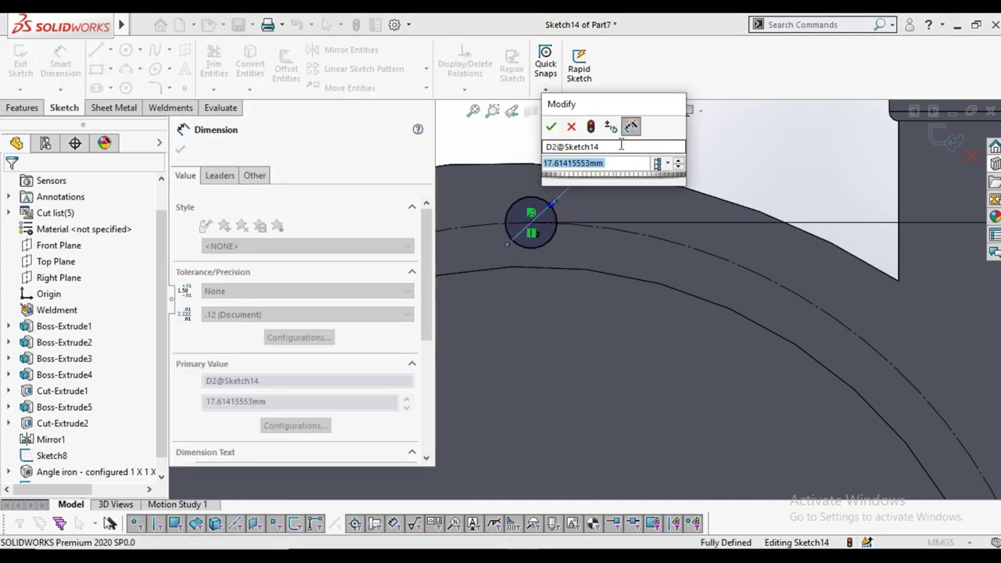
text(6)
key(Return)
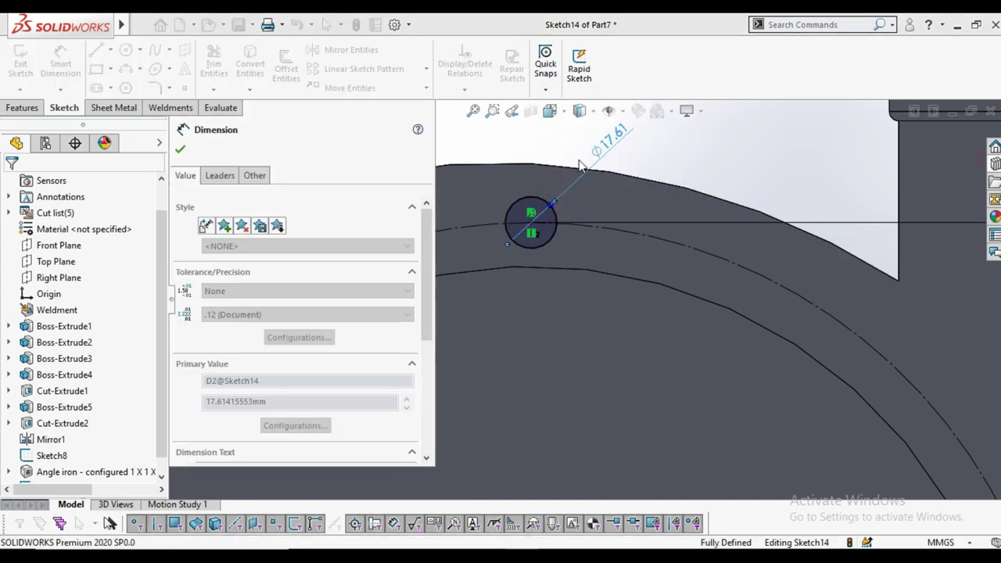
click(180, 149)
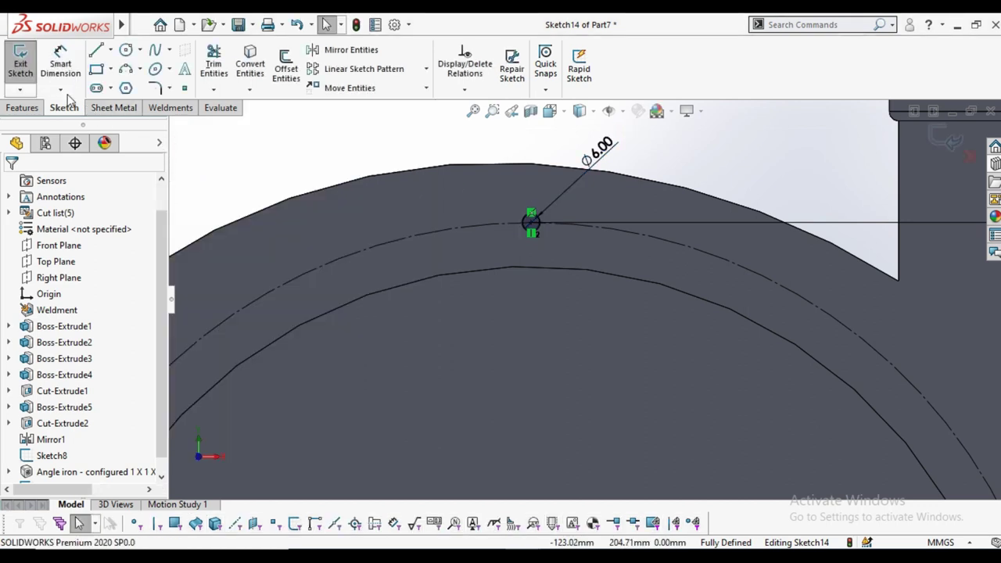
click(21, 73)
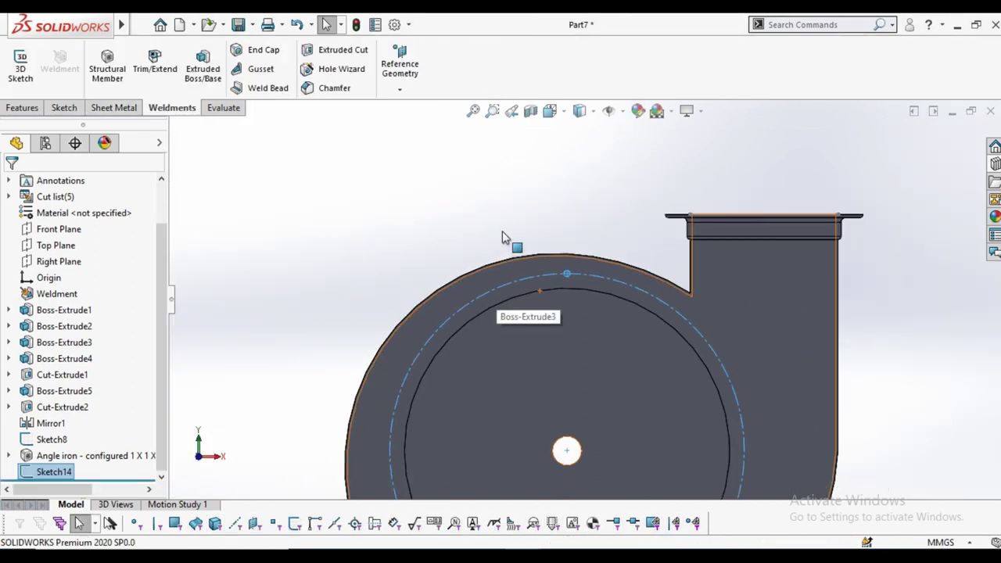
Open and cancel Circular Pattern, then start an Extruded Cut for the 6 mm hole
click(23, 112)
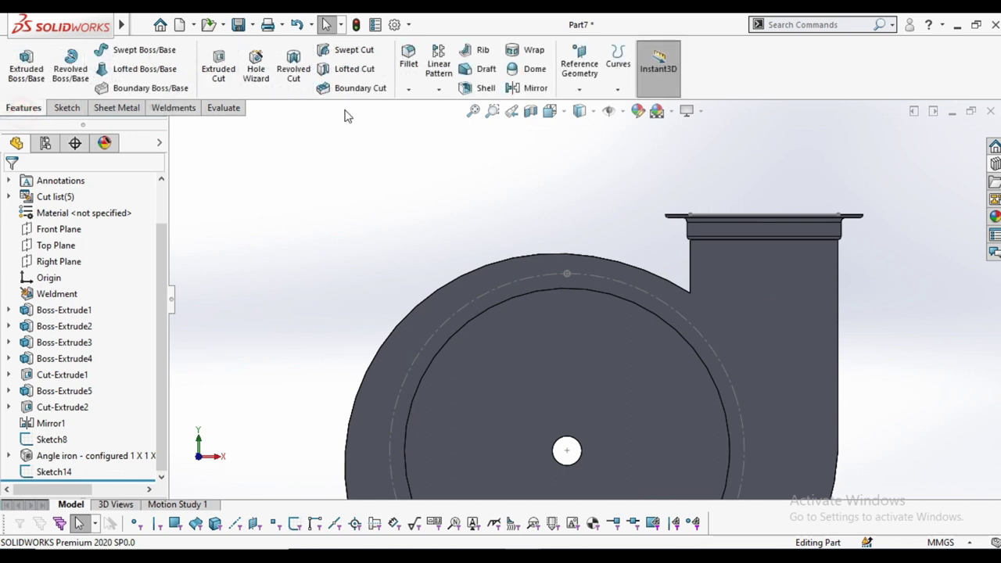
click(438, 91)
click(462, 122)
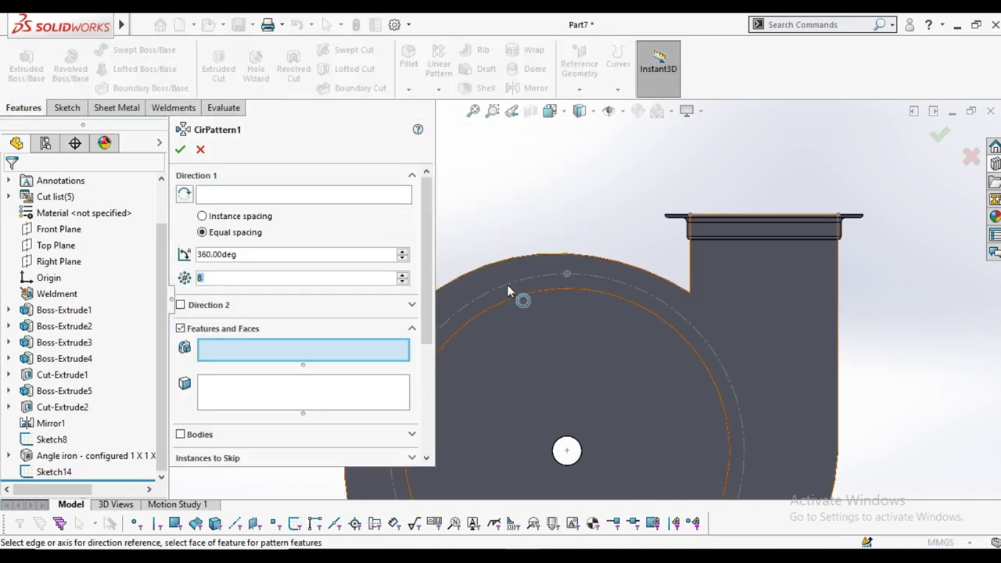
click(201, 148)
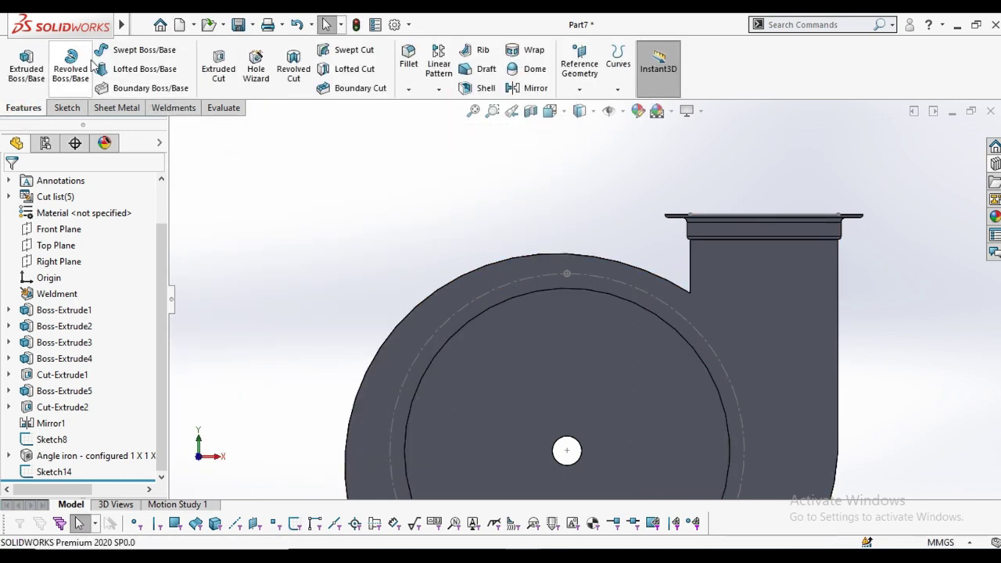
click(218, 69)
scroll(603, 302, up, 3)
scroll(595, 289, up, 2)
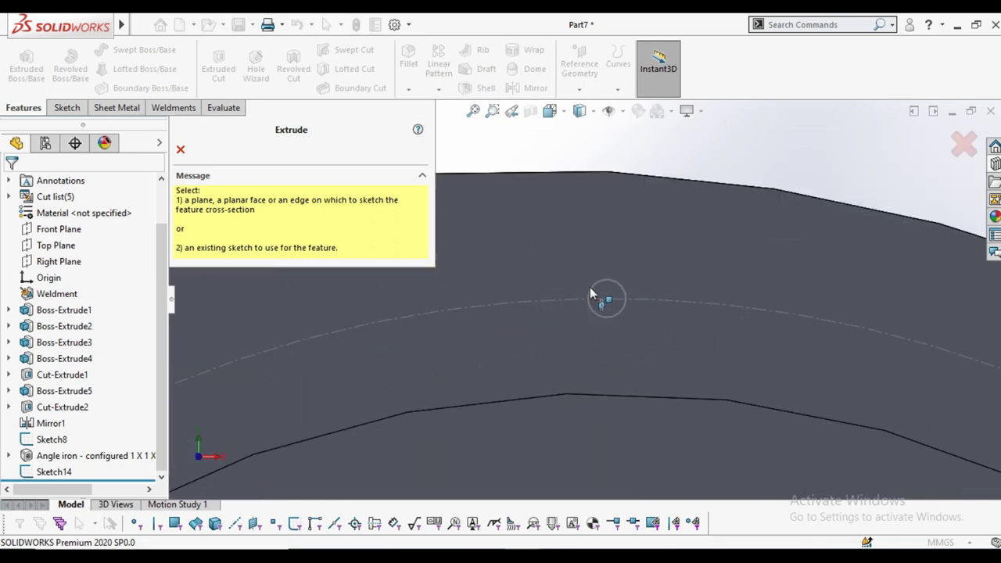
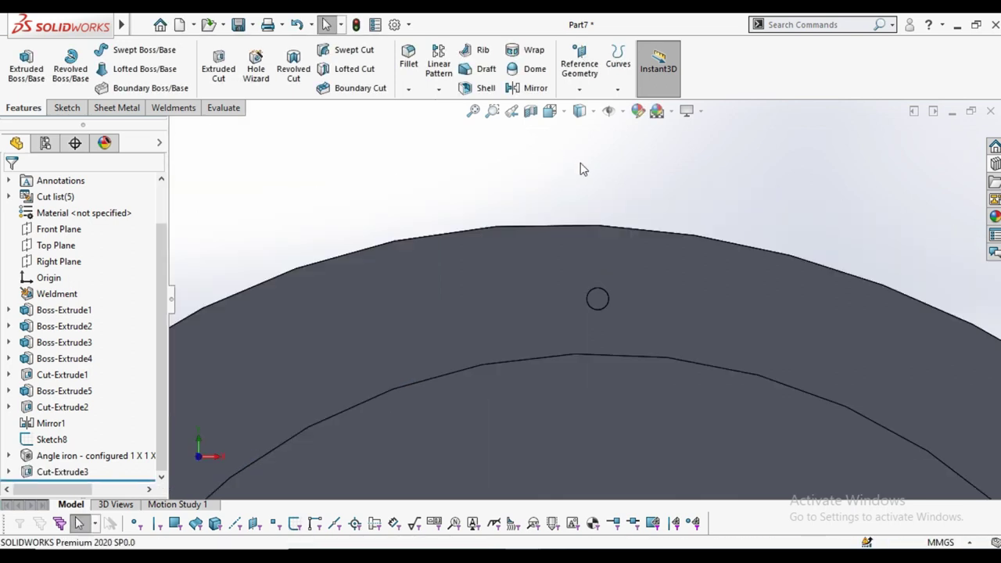
Circular-pattern Cut-Extrude3 into 14 instances around the housing opening's round edge
middle_drag(634, 249, 565, 286)
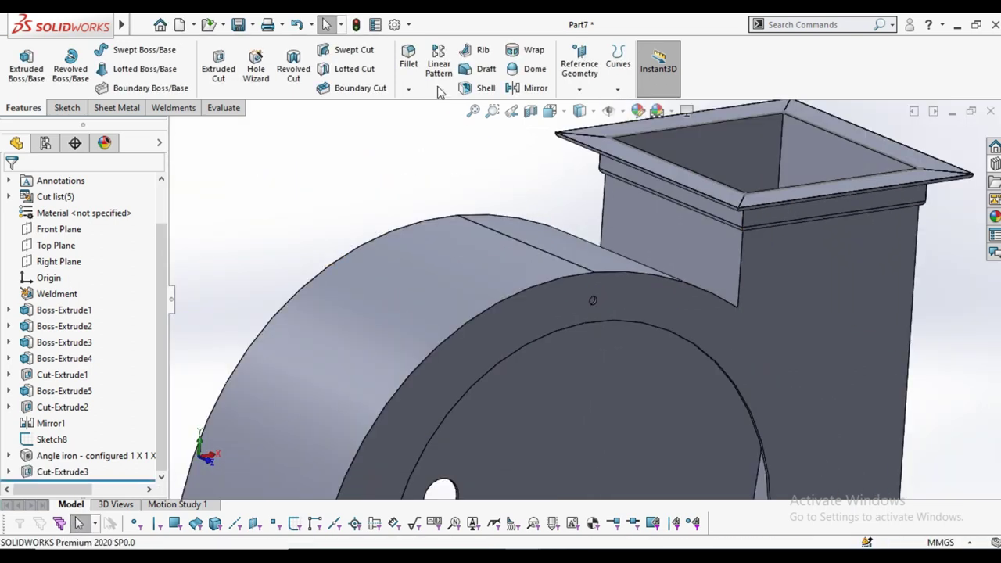
click(438, 90)
click(454, 125)
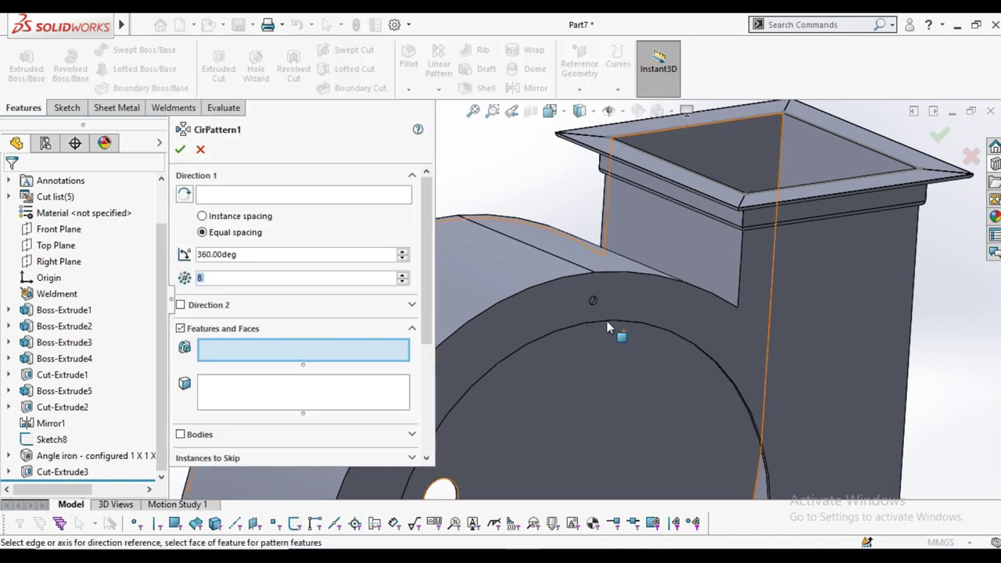
click(336, 196)
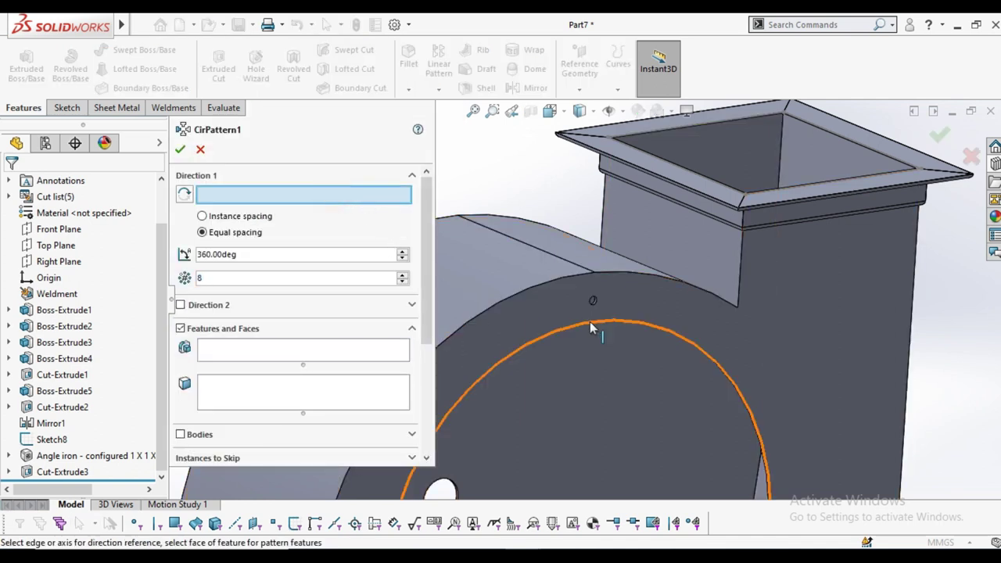
click(589, 321)
right_click(342, 194)
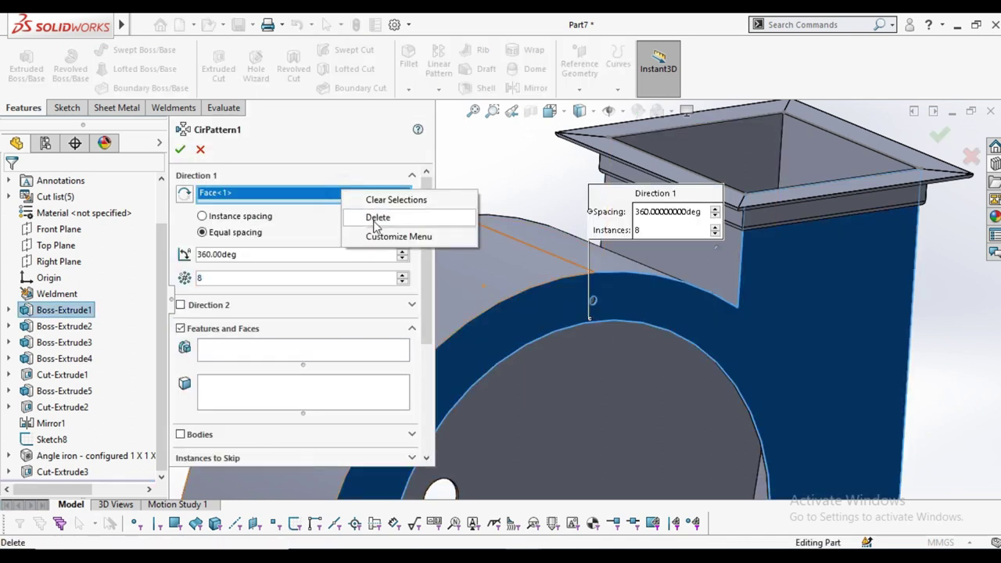
click(397, 202)
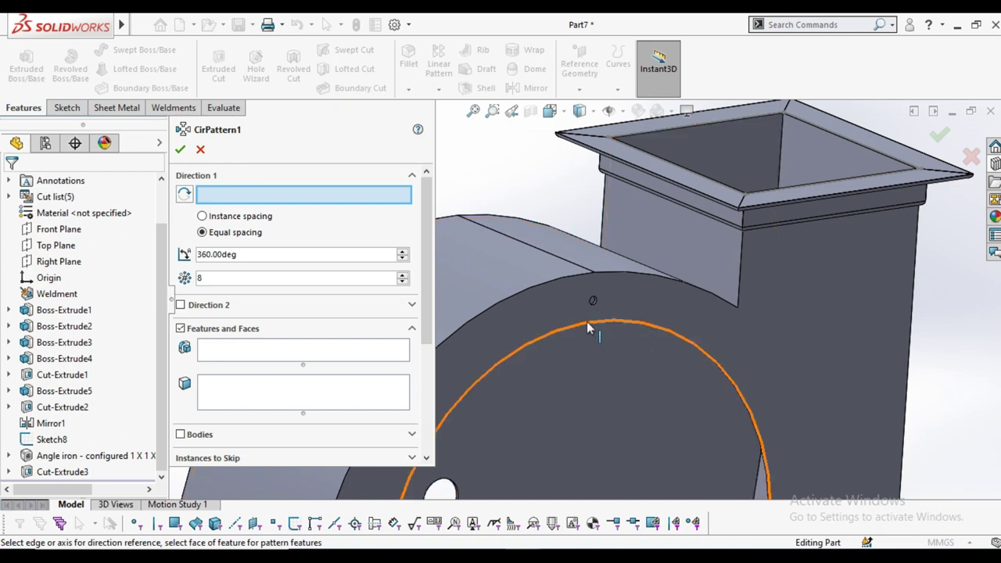
click(583, 324)
click(280, 356)
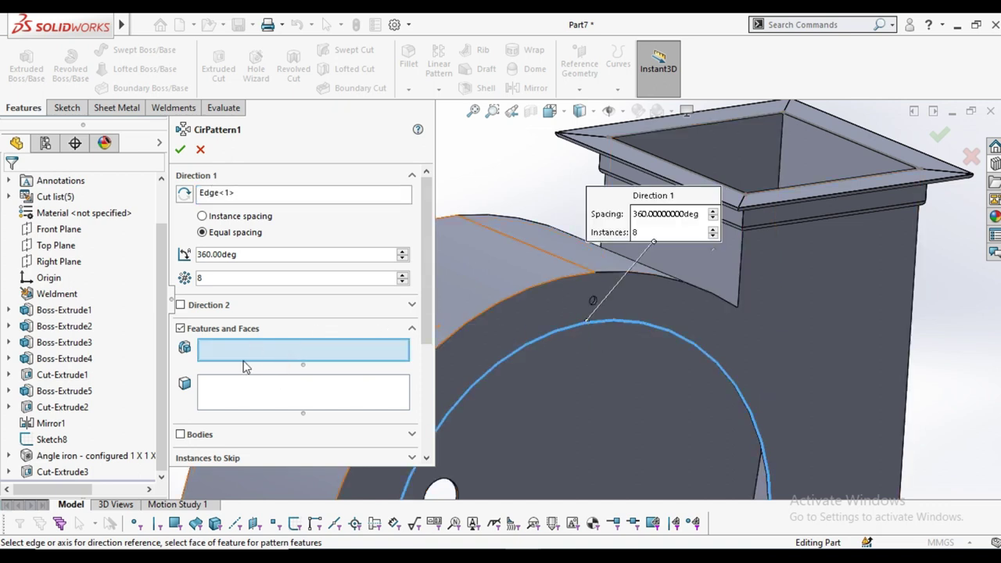
click(63, 471)
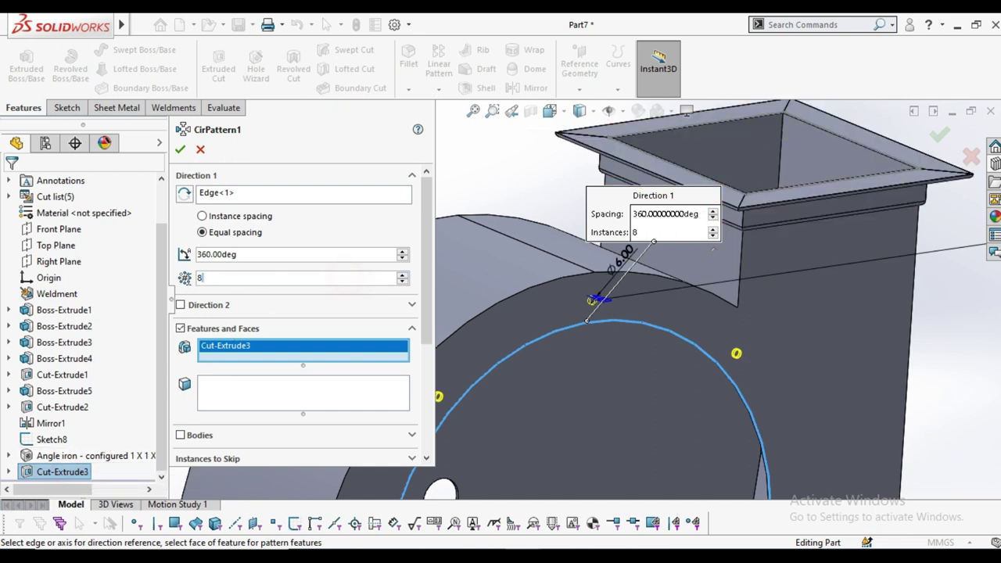
text(14)
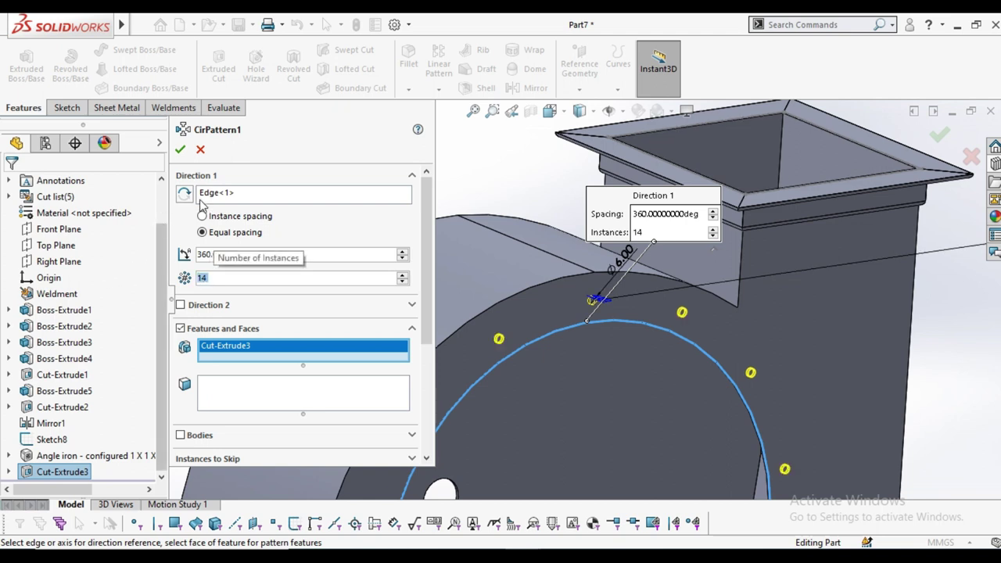
click(180, 149)
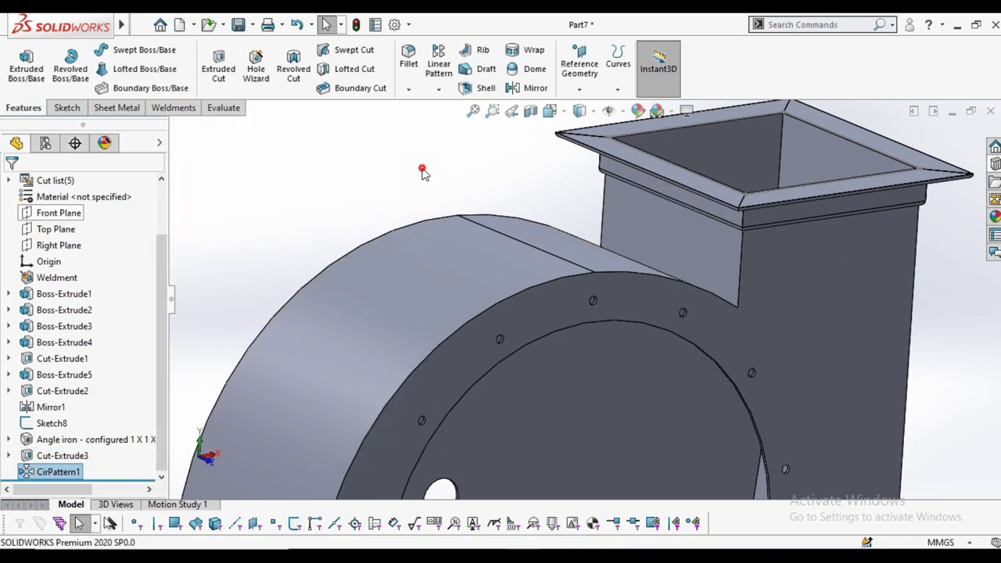
Begin a sketch on the Front Plane of new part Part10
click(422, 173)
scroll(469, 235, up, 5)
mouse_move(514, 279)
middle_down()
mouse_move(492, 274)
mouse_move(519, 300)
mouse_move(492, 264)
mouse_move(509, 282)
middle_up()
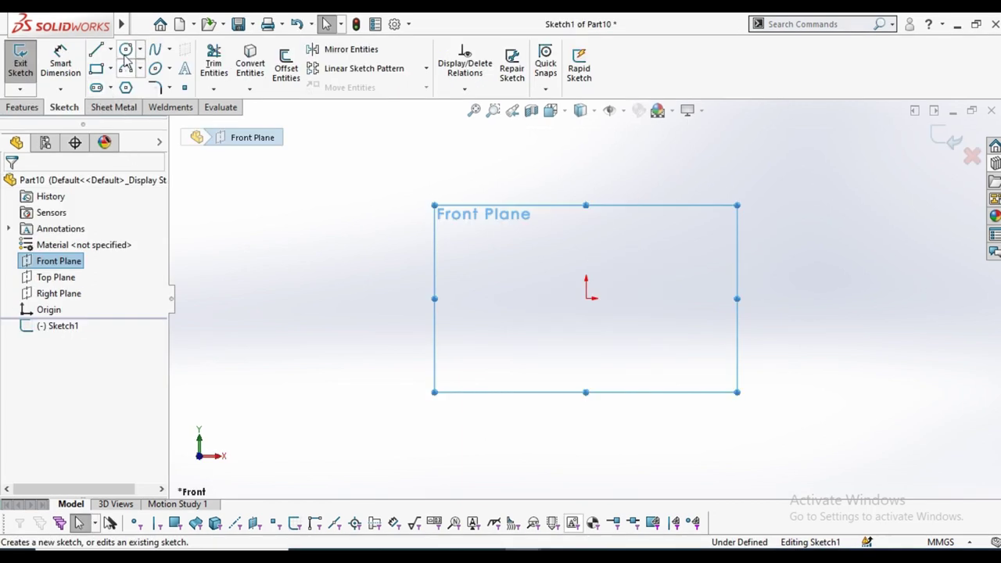
click(125, 51)
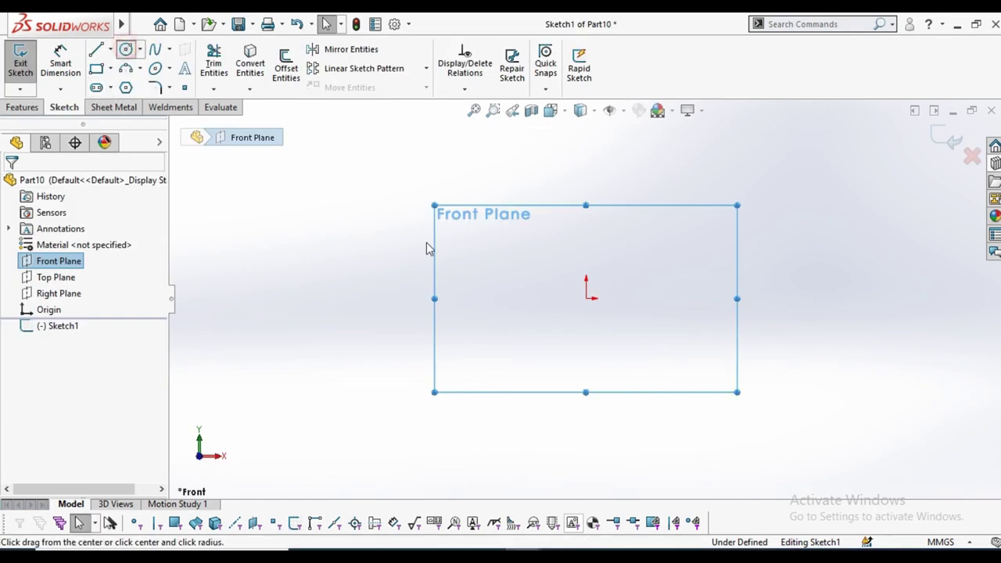
Draw a circle at the origin and dimension it to Ø400
click(587, 298)
click(629, 354)
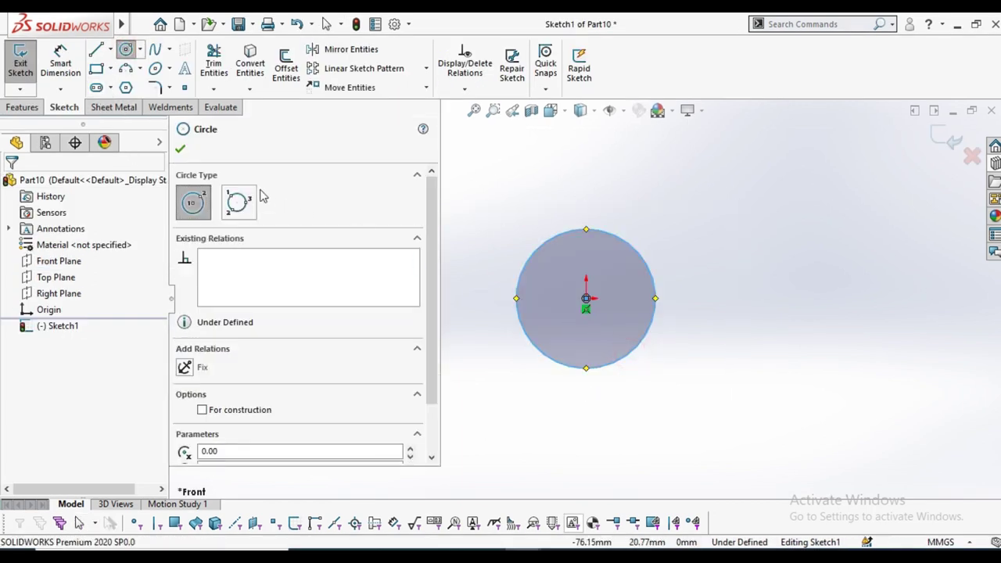
click(181, 151)
click(45, 71)
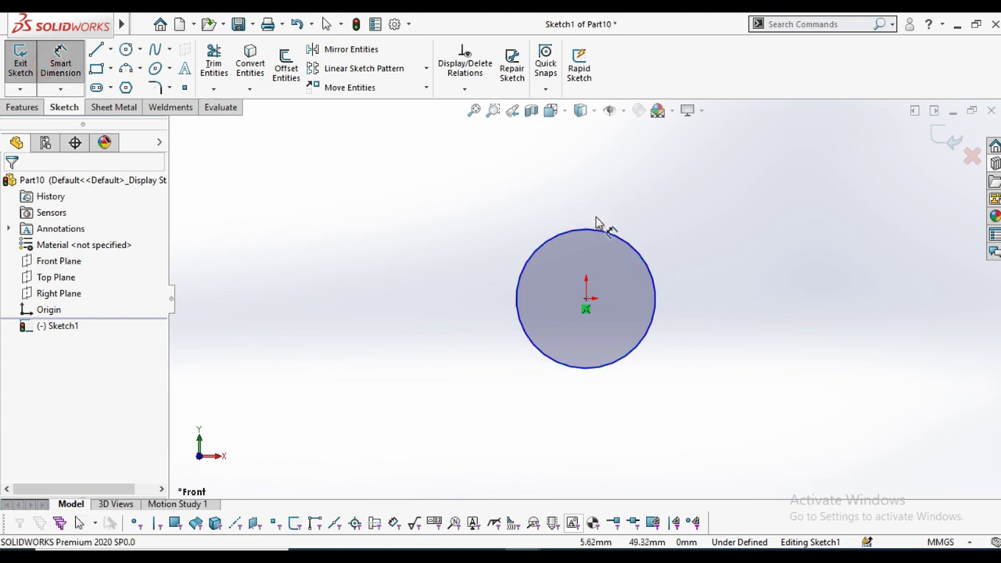
click(607, 235)
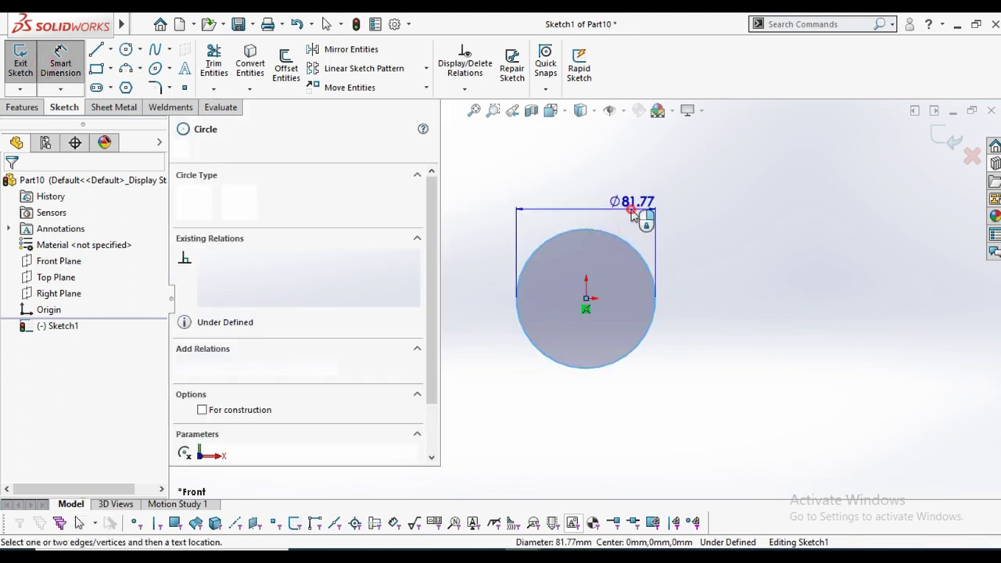
click(626, 213)
text(400)
key(Return)
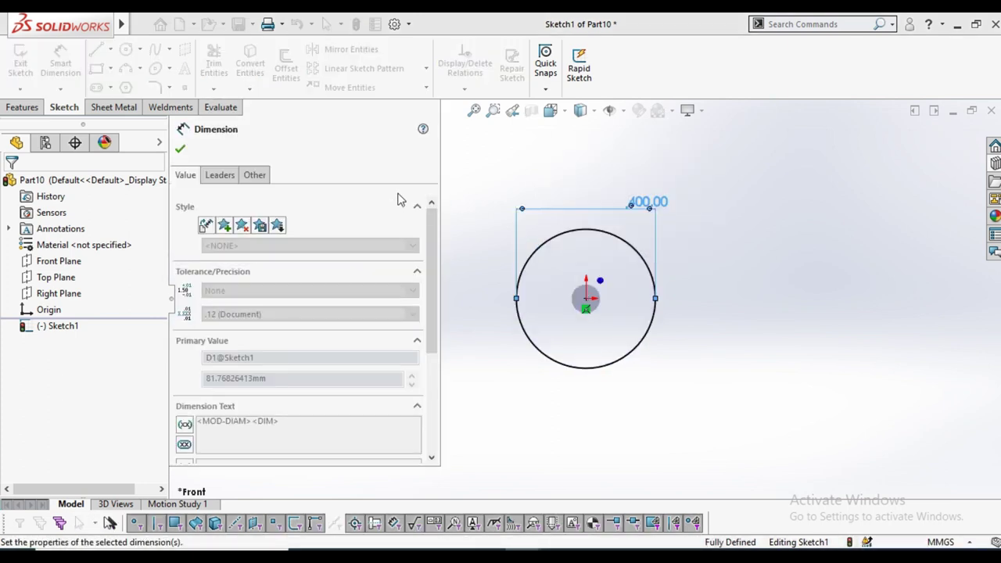
click(182, 152)
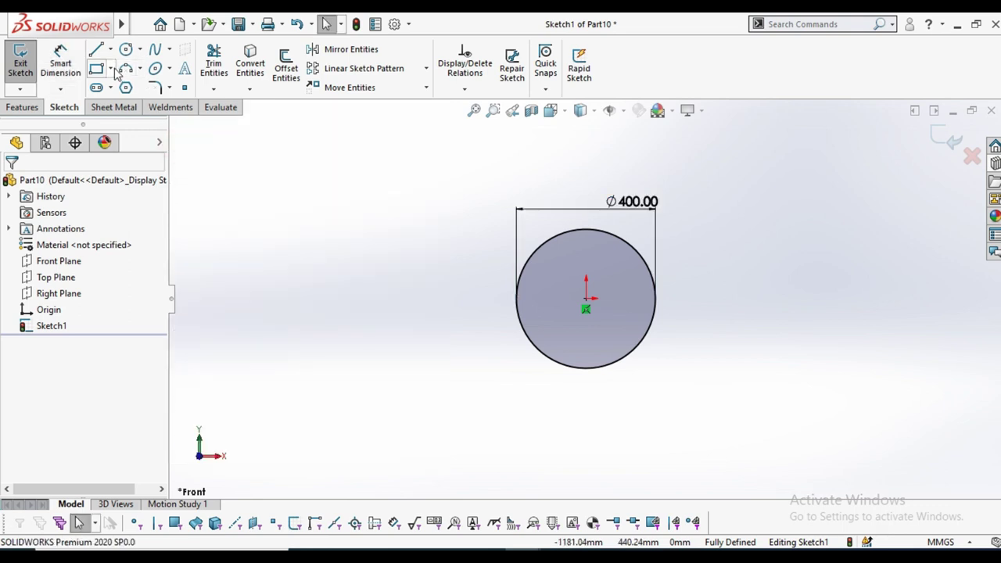
Add a concentric inner circle at the origin dimensioned to Ø125
click(126, 51)
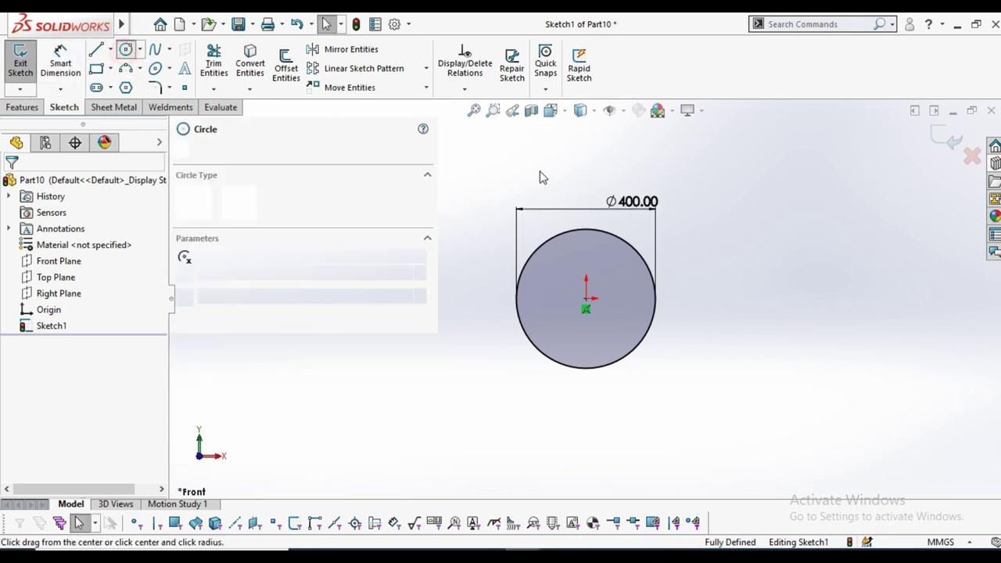
click(586, 300)
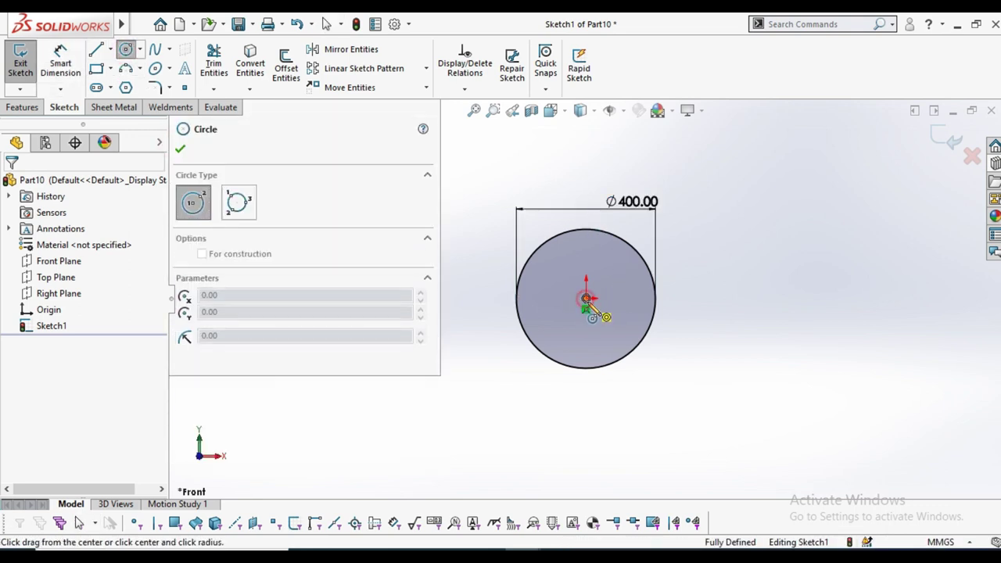
click(604, 298)
click(181, 152)
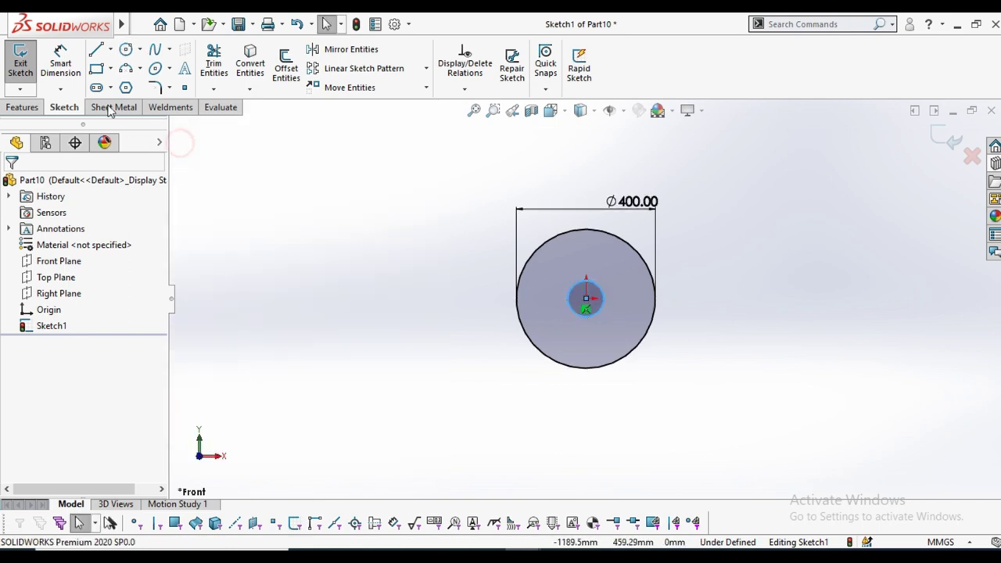
click(60, 64)
scroll(540, 297, down, 5)
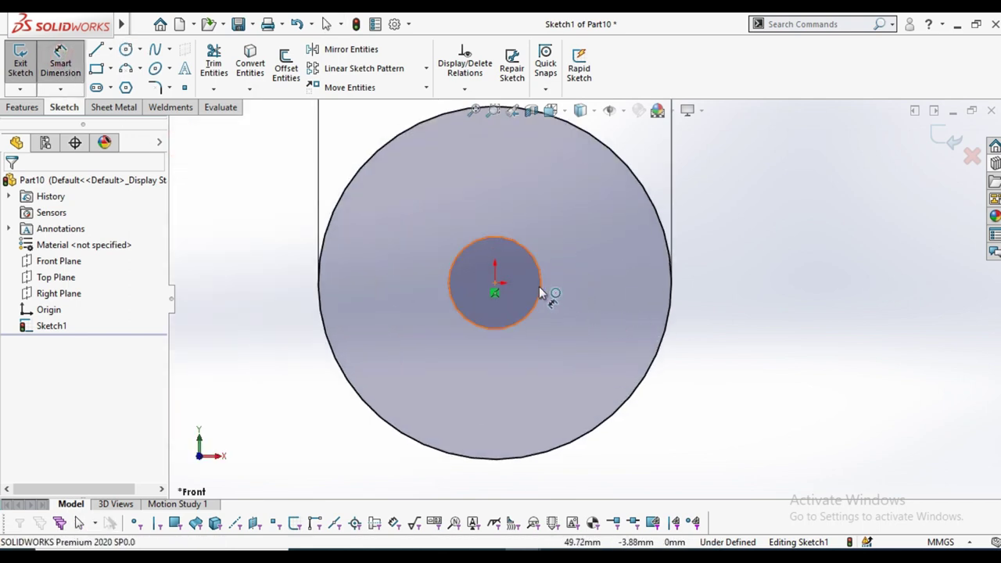
click(545, 290)
click(758, 261)
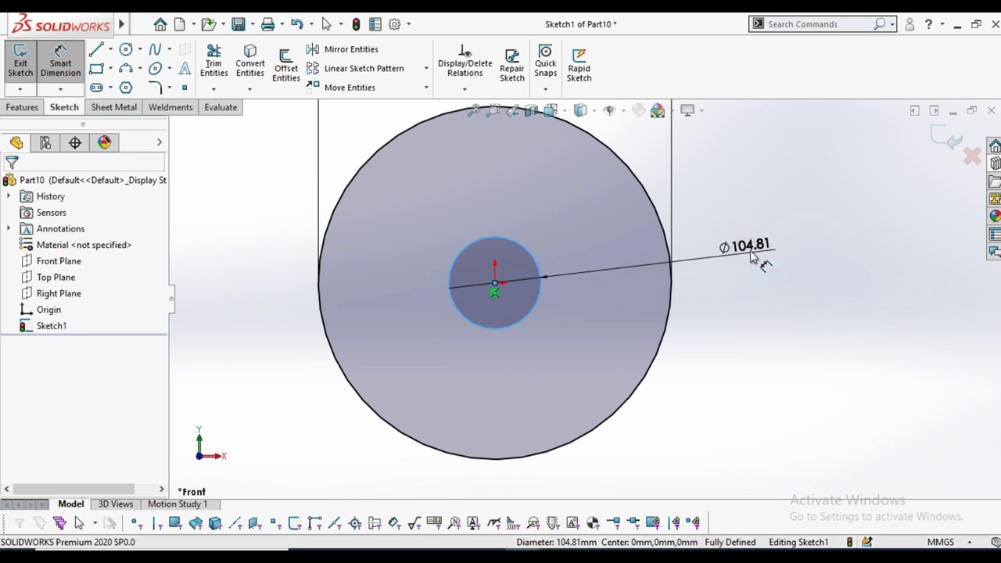
text(125)
key(Return)
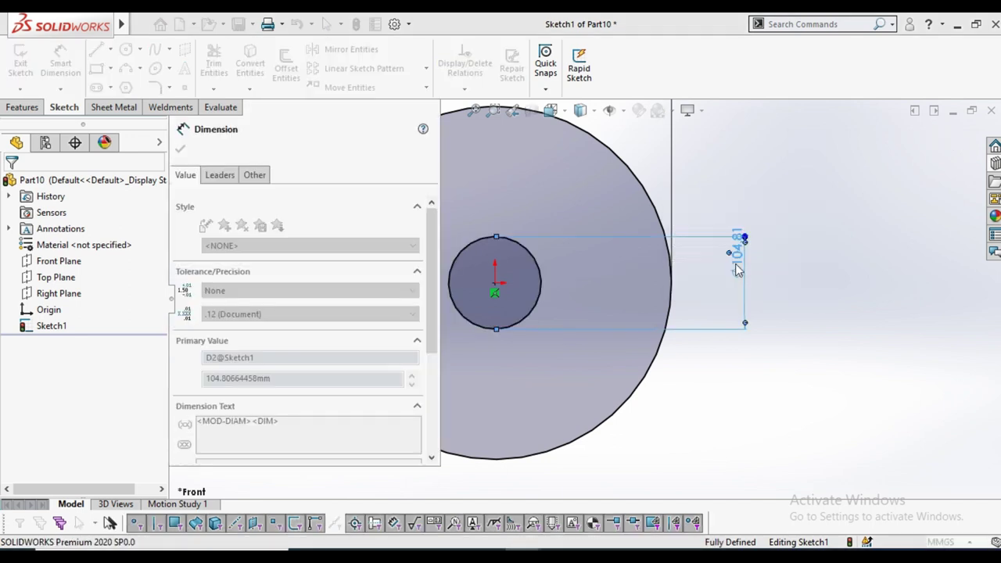
click(180, 152)
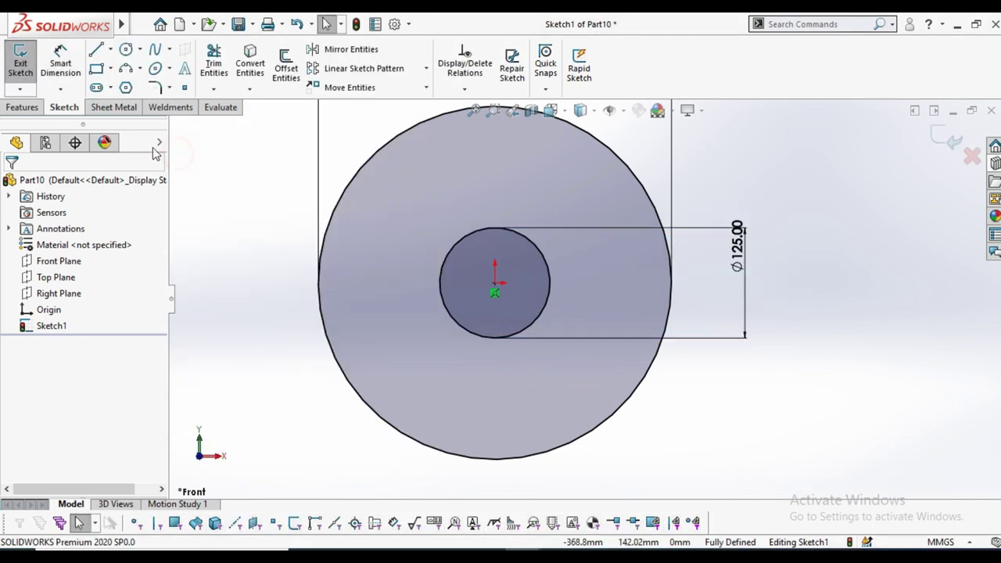
Extrude the ring sketch 2 mm into Boss-Extrude1 and select its face
click(27, 109)
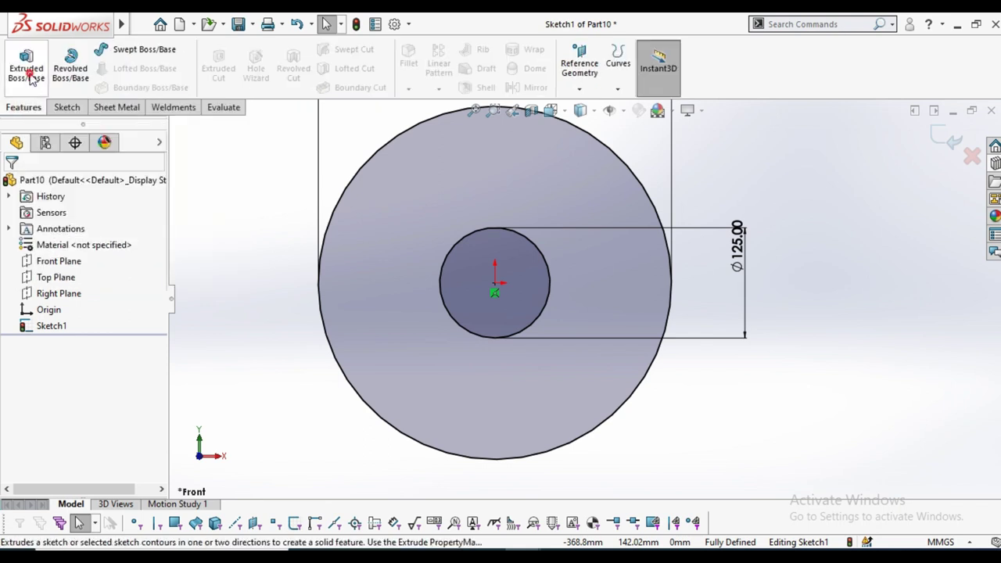
click(26, 64)
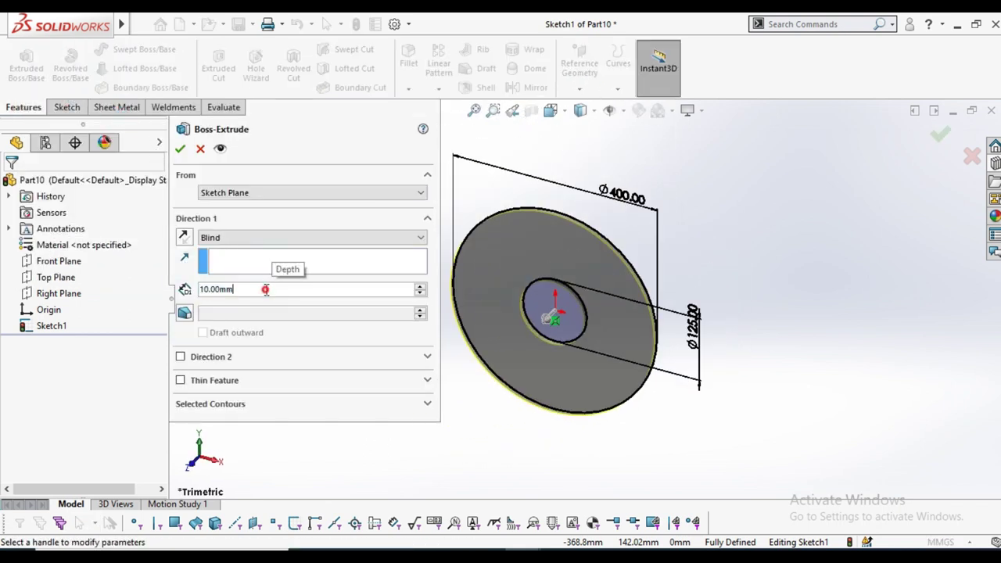
text(2)
key(Return)
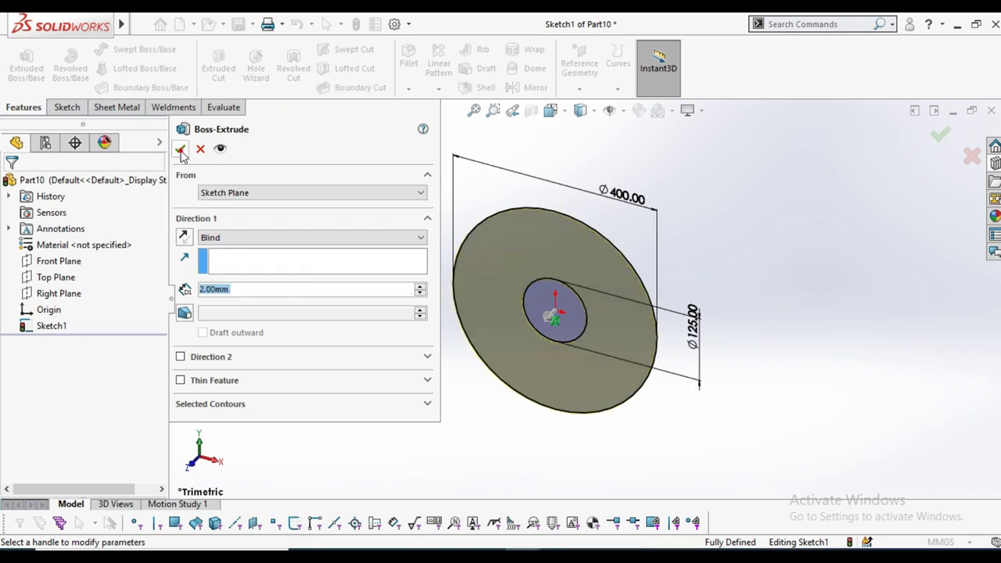
click(182, 150)
click(536, 254)
Sketch on the disc face, viewed normal, with a circle centred at the origin
click(590, 215)
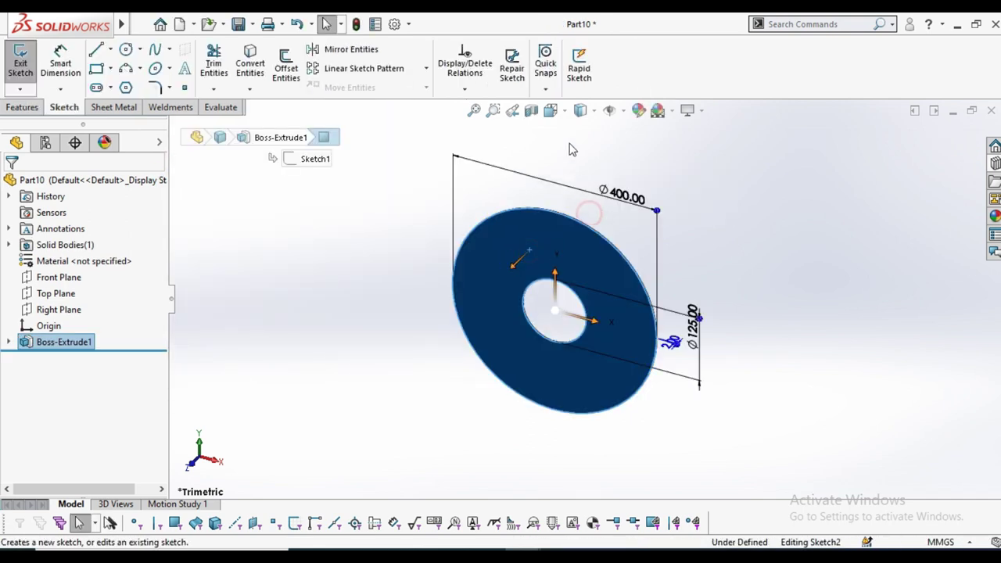
click(550, 110)
click(636, 194)
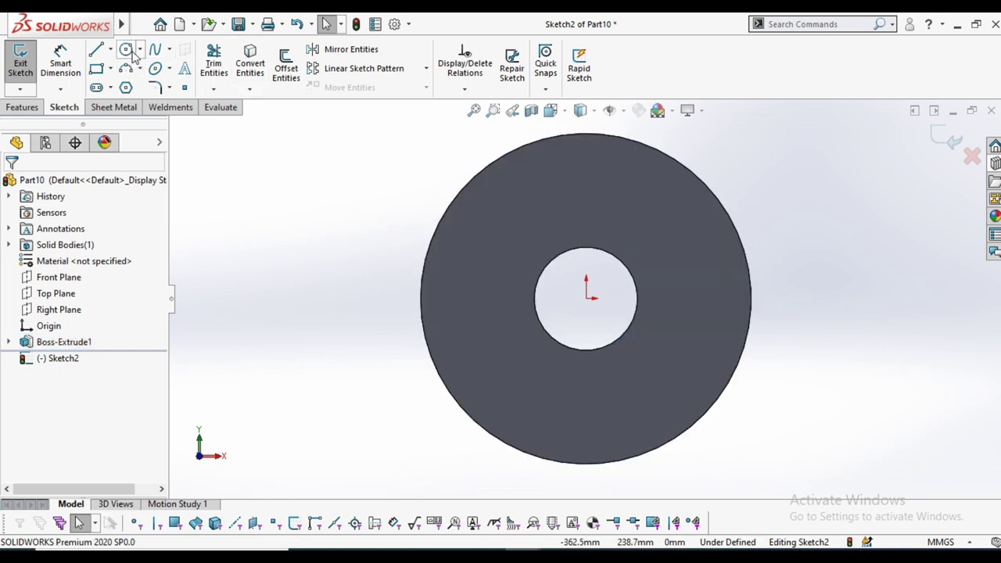
click(588, 298)
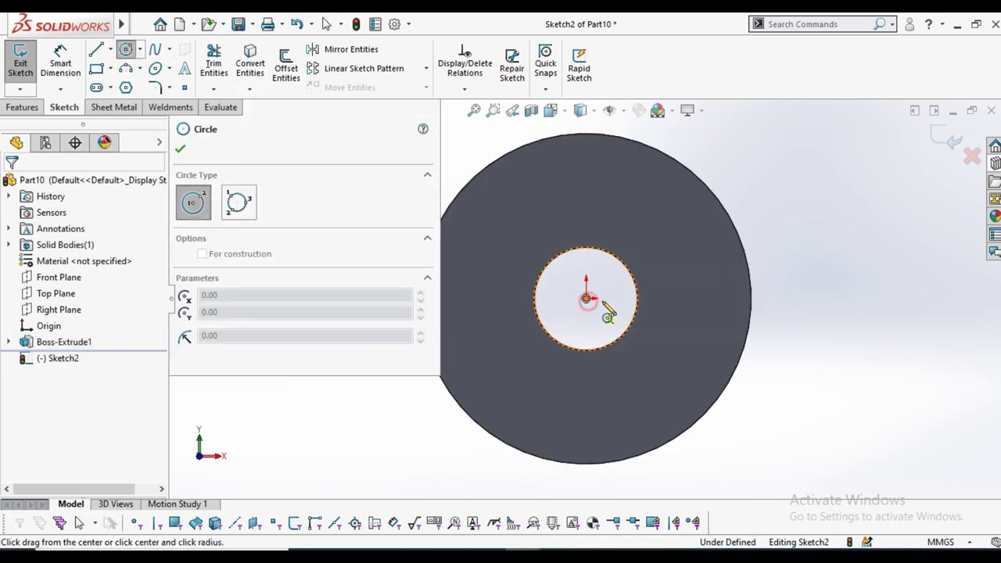
click(690, 333)
right_click(806, 280)
click(815, 286)
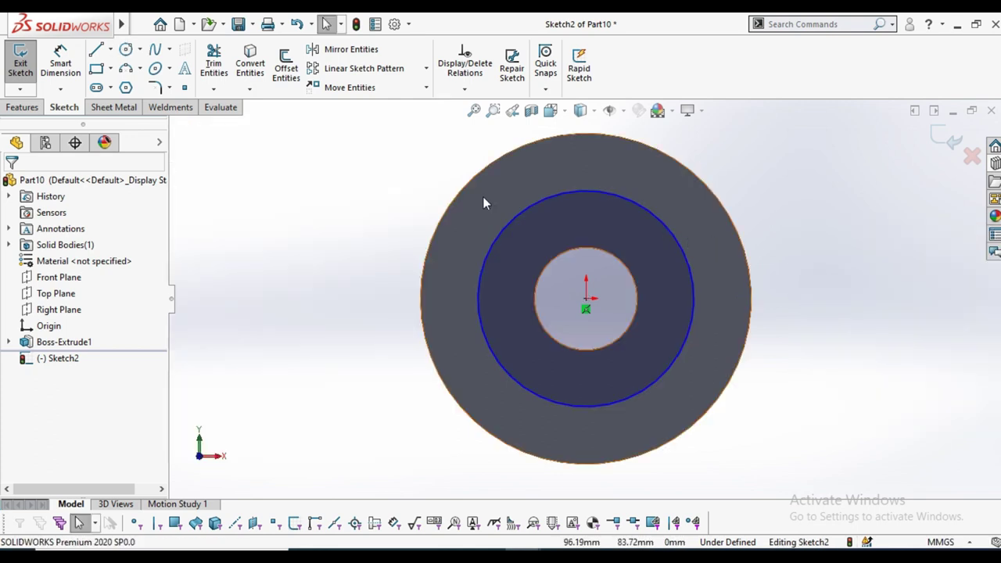
Dimension that circle to Ø360 and make it construction geometry
click(60, 64)
click(635, 205)
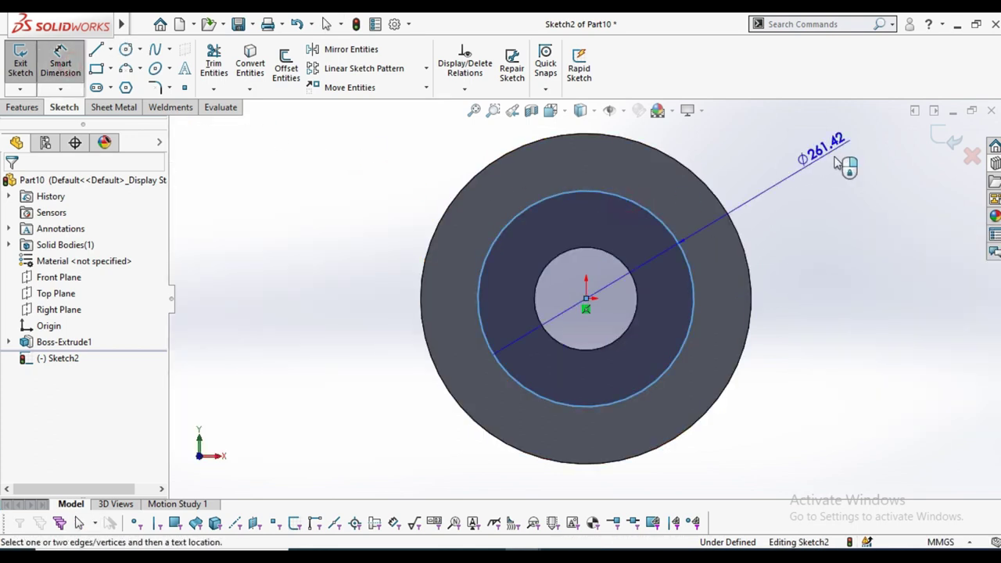
click(835, 162)
text(360)
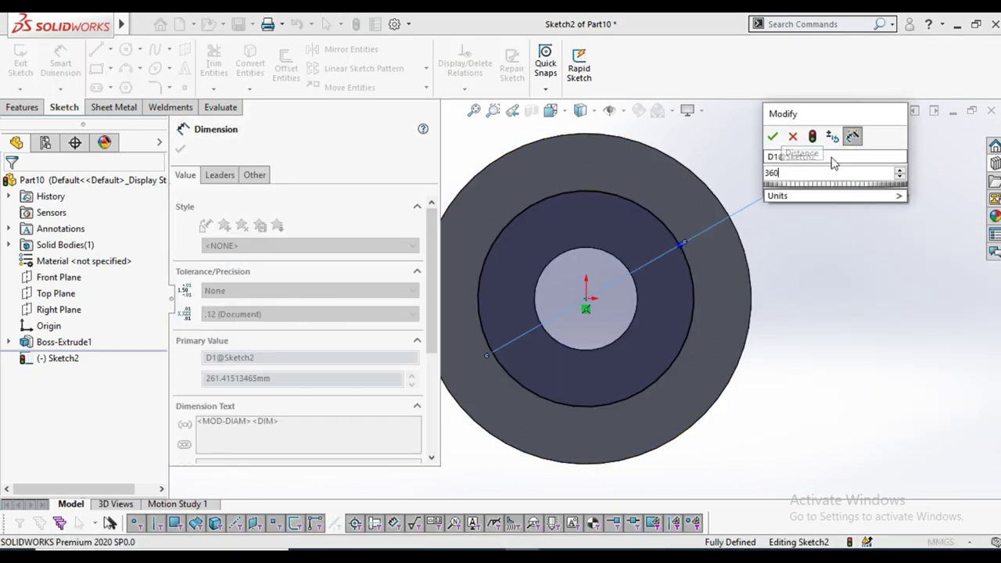
key(Return)
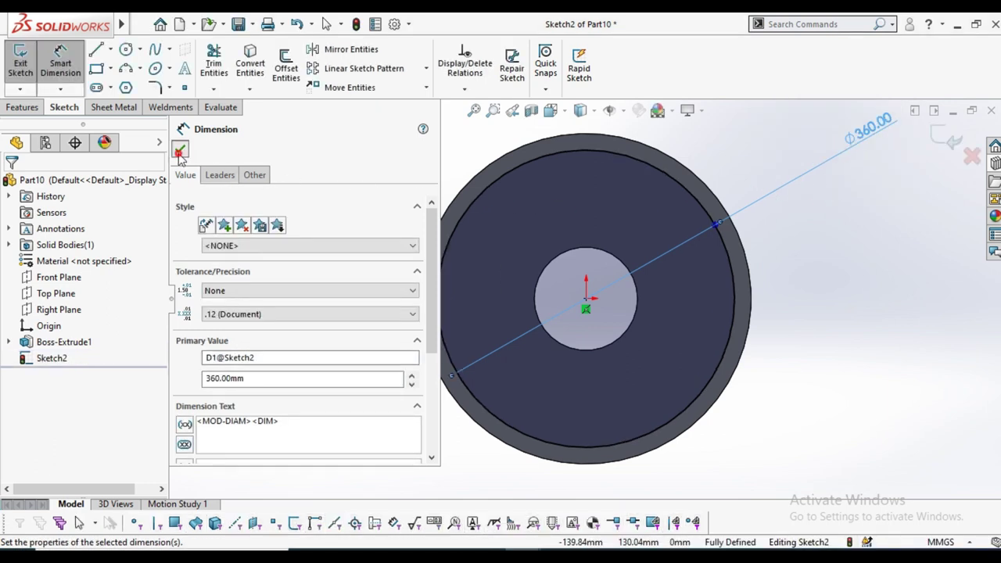
click(180, 150)
click(557, 157)
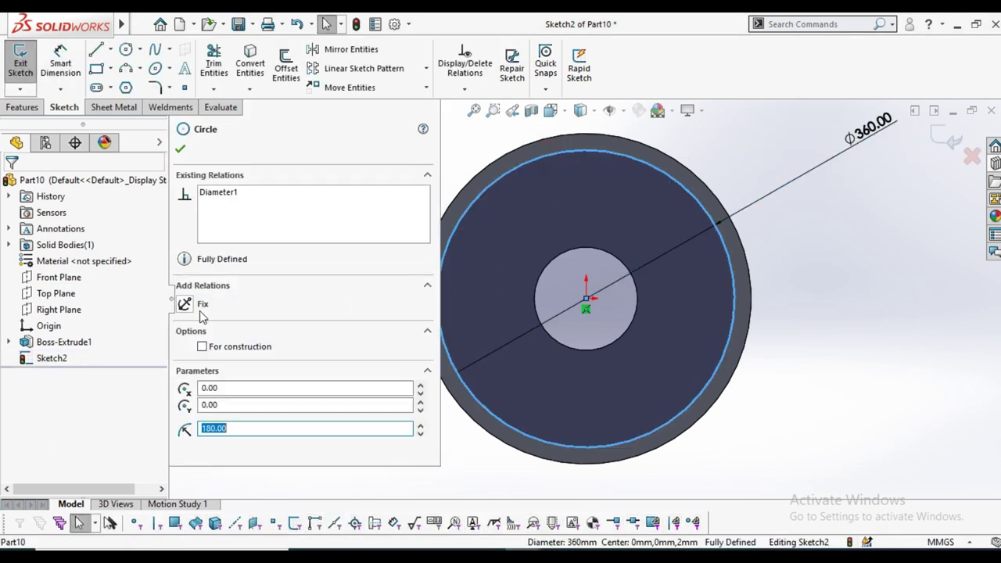
click(228, 347)
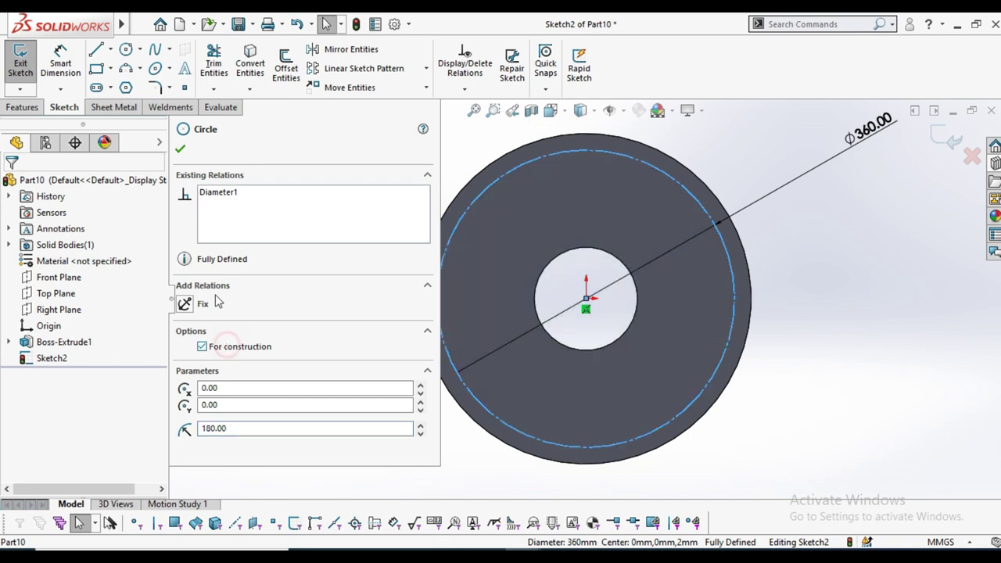
click(180, 149)
Draw a Ø7 circle centred on the construction circle's top quadrant
click(125, 49)
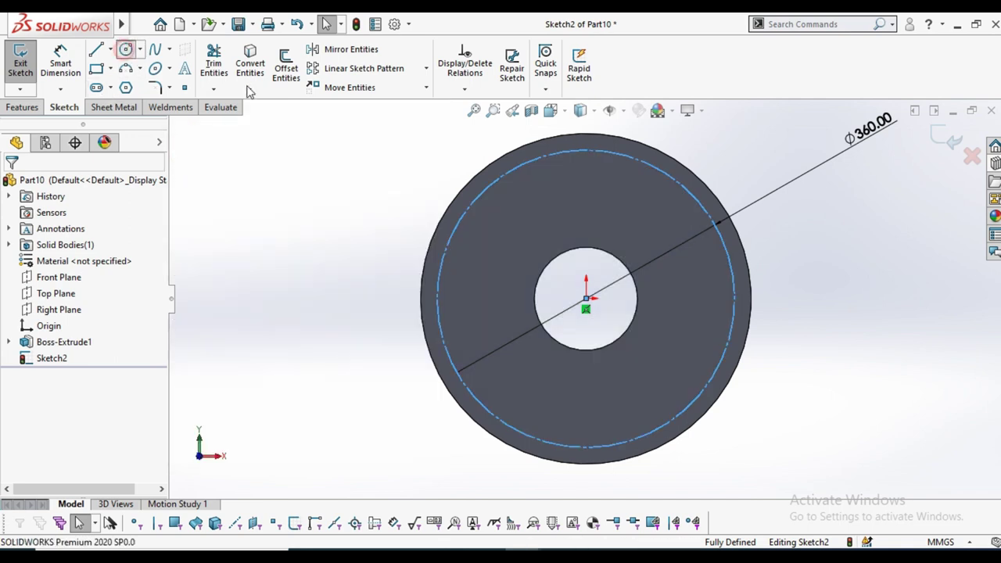
click(586, 150)
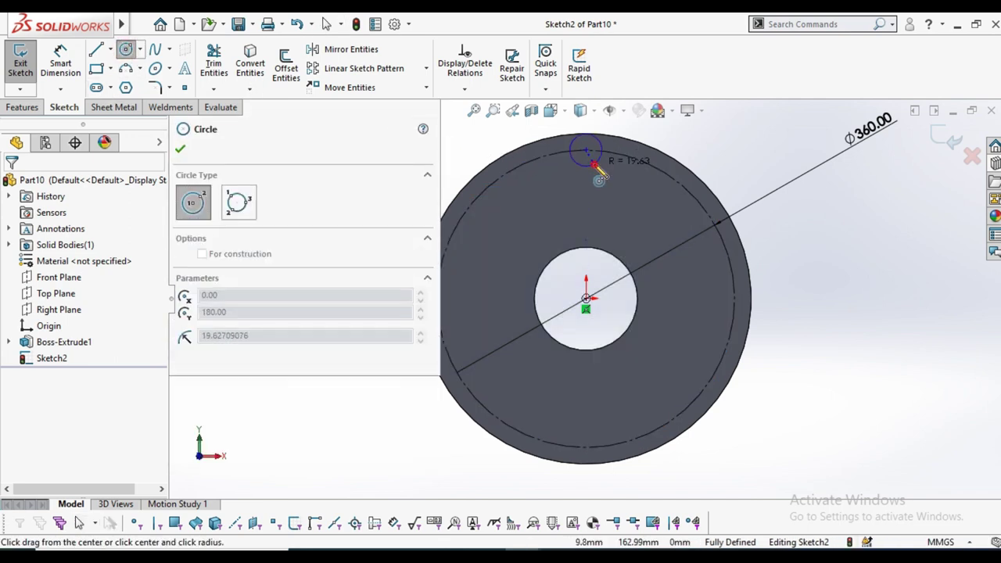
click(601, 151)
click(180, 148)
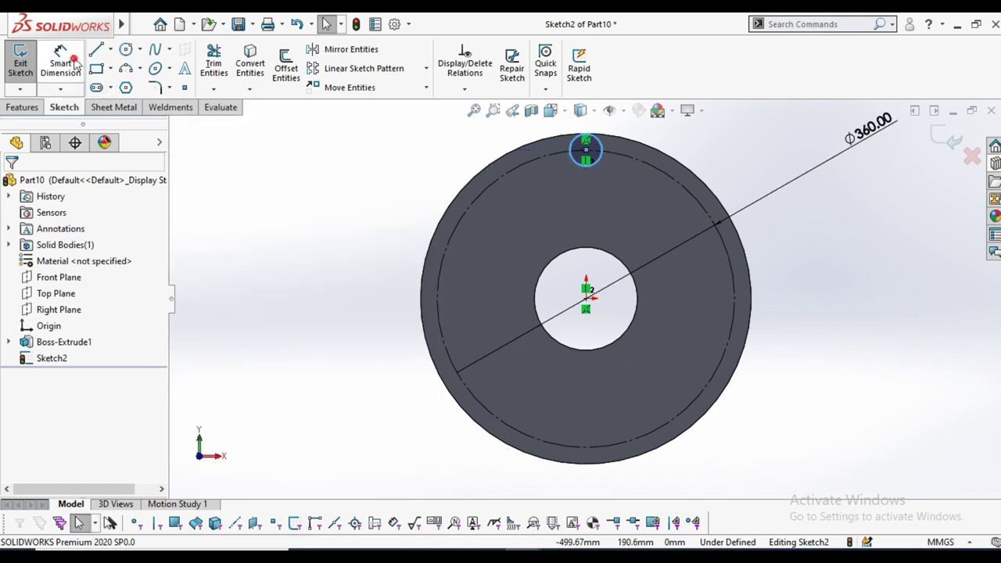
click(61, 63)
scroll(594, 180, down, 4)
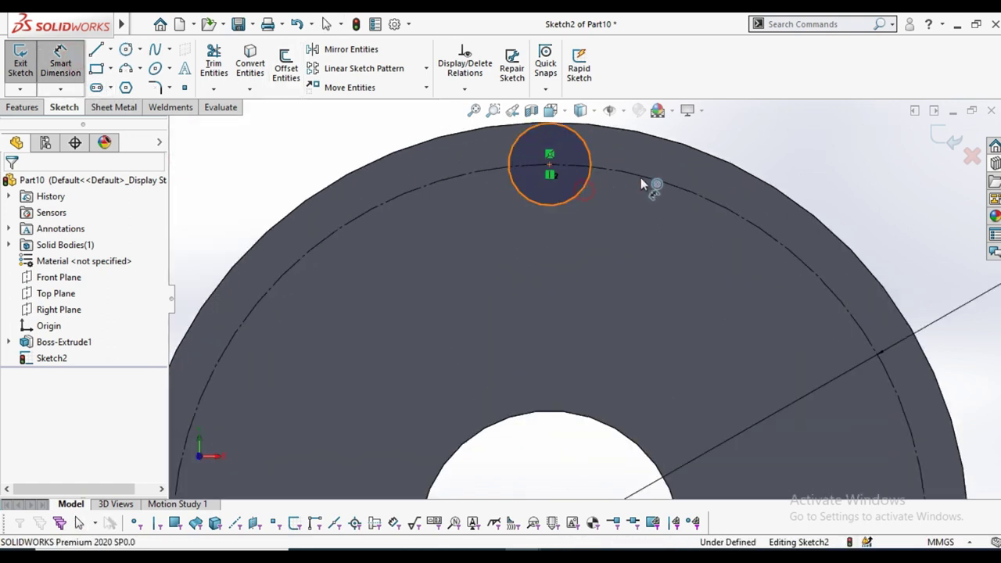
click(590, 173)
click(782, 162)
text(7)
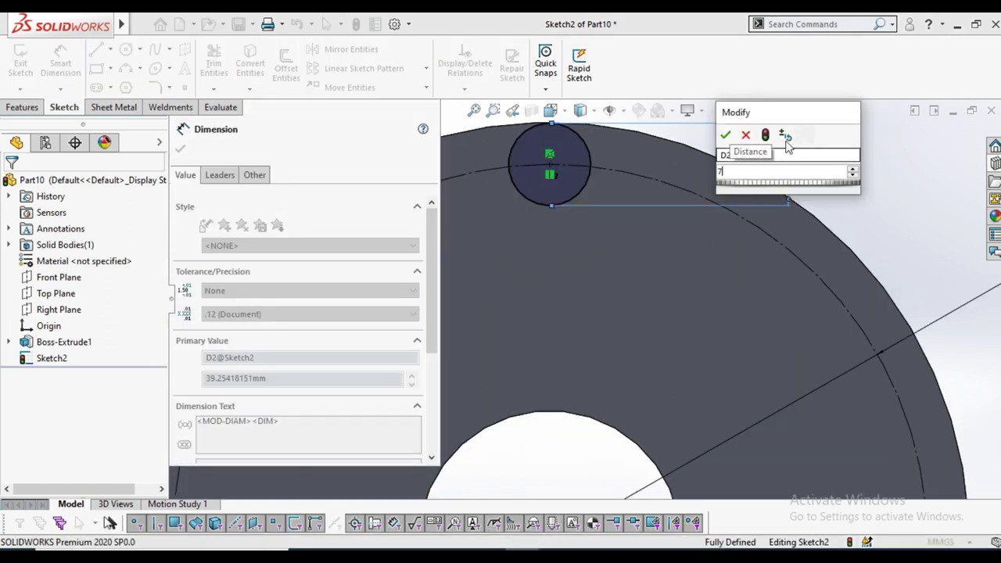
key(Return)
click(180, 151)
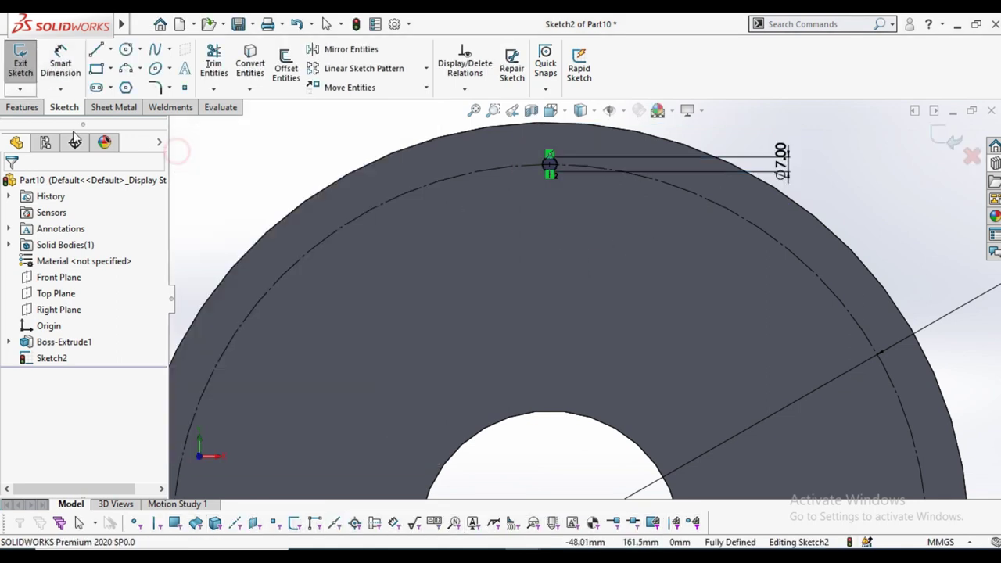
Cut the Ø7 circle 2 mm deep into the disc as Cut-Extrude1
click(23, 107)
click(219, 72)
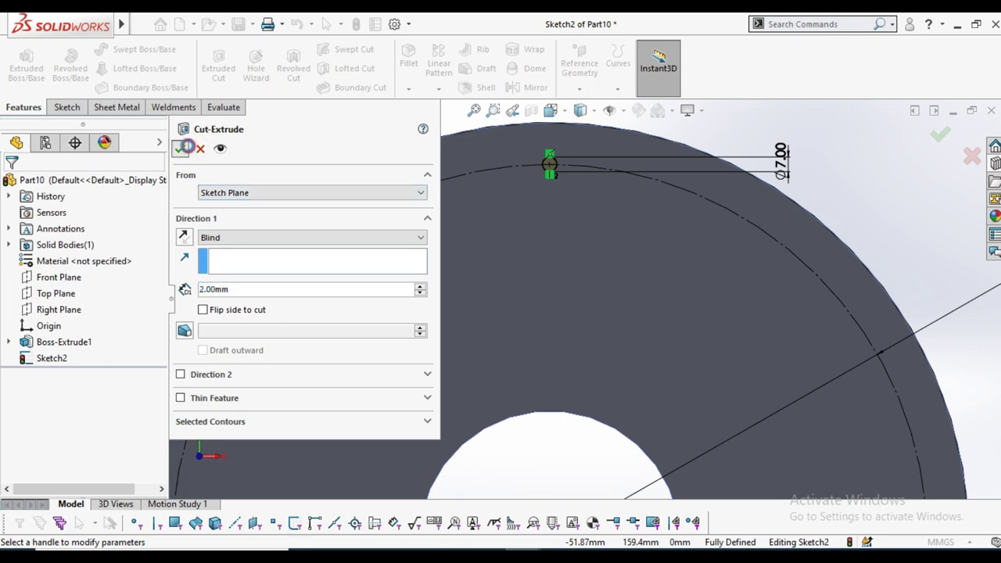
click(188, 147)
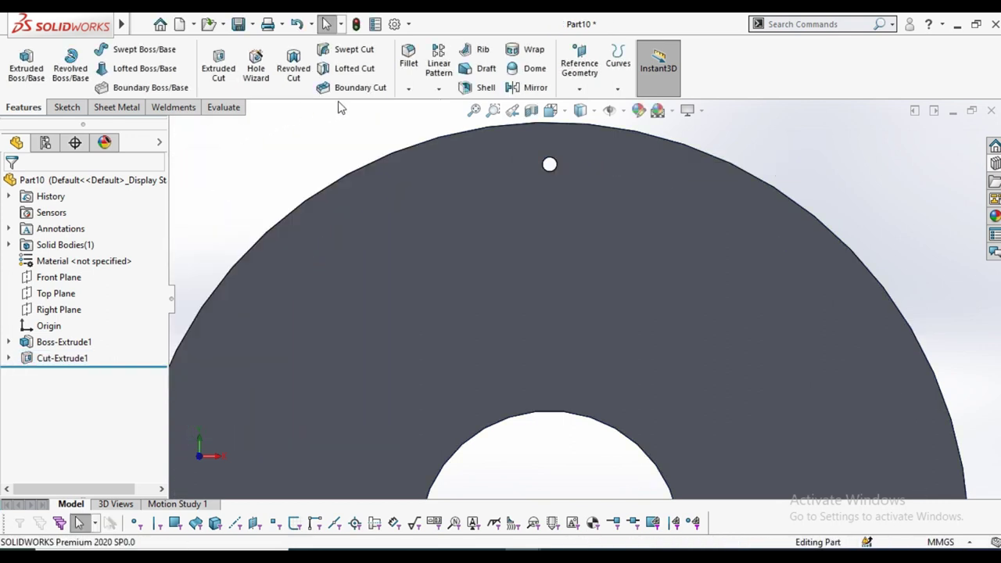
Pattern Cut-Extrude1 14 times over 360° about the centre hole edge as CirPattern1
click(439, 88)
click(450, 123)
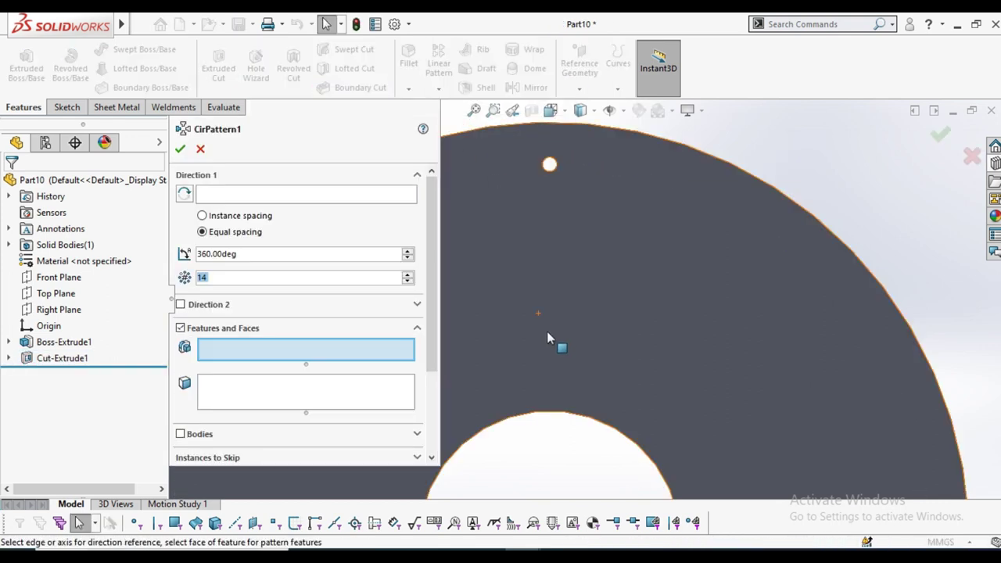
click(347, 195)
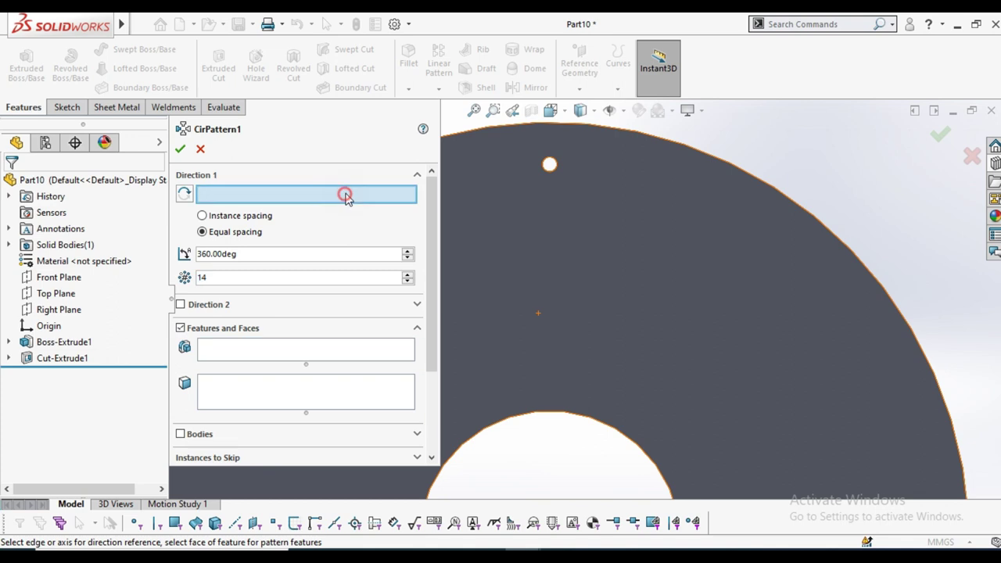
click(534, 412)
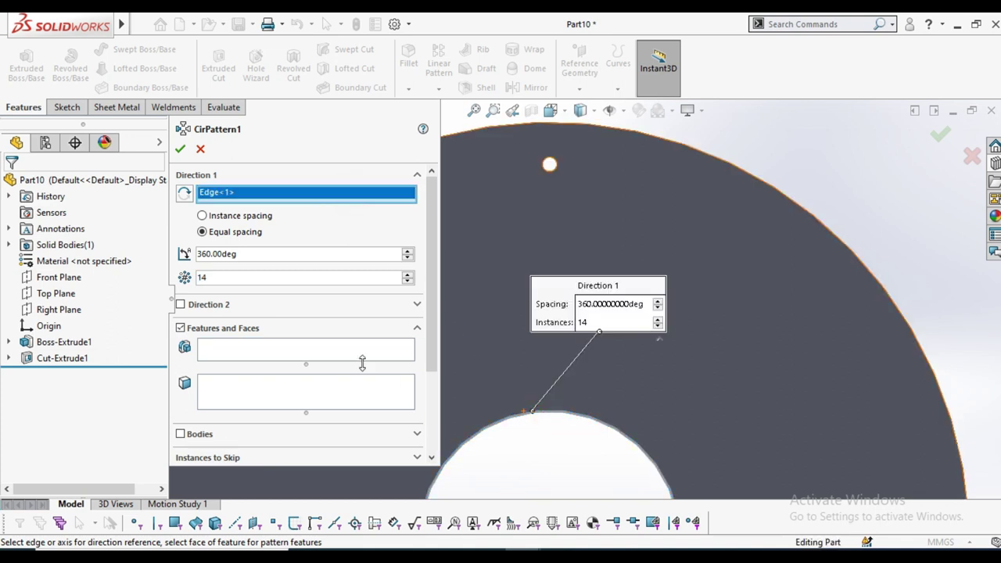
click(297, 352)
click(56, 360)
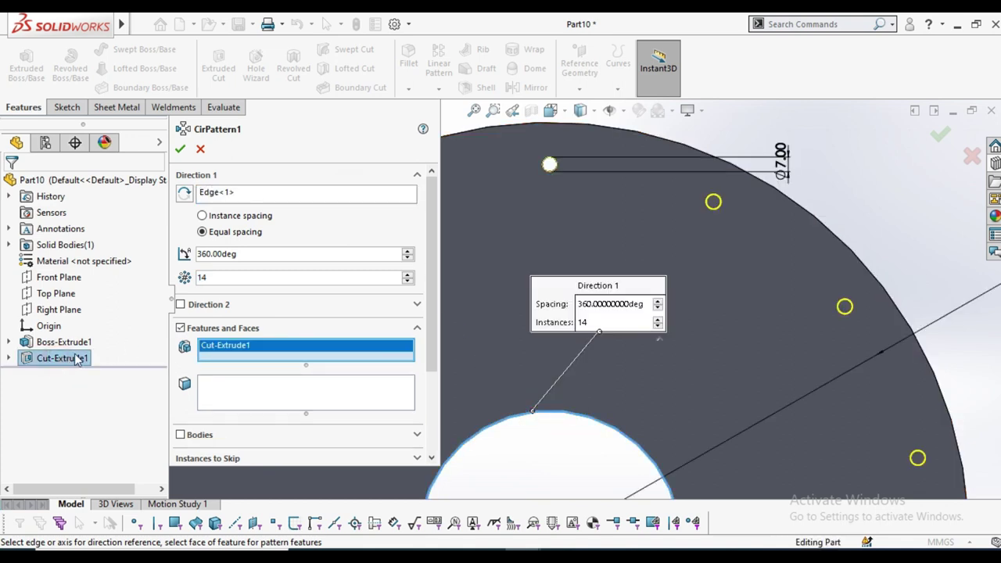
scroll(616, 388, up, 3)
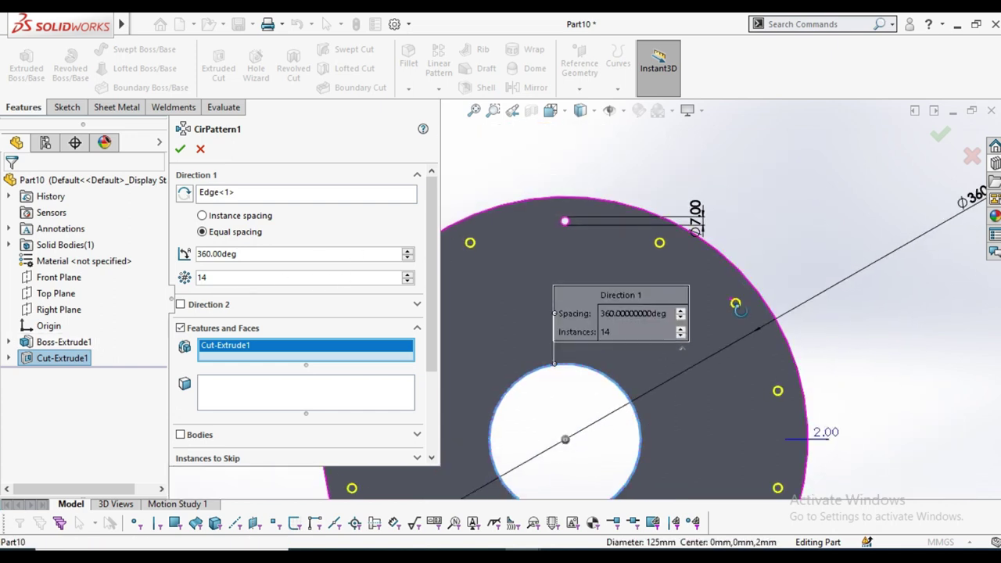
click(181, 150)
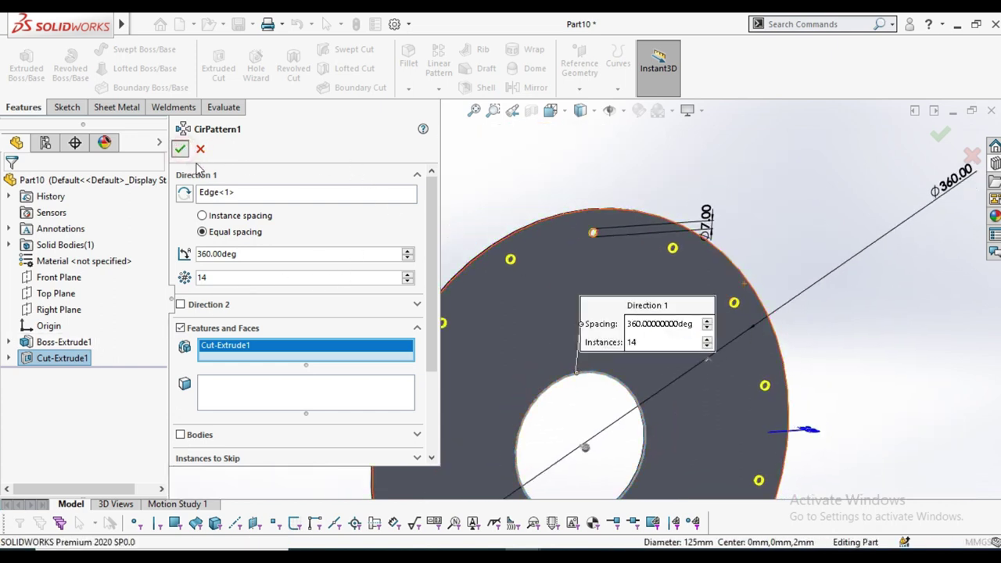
scroll(443, 299, up, 2)
middle_drag(443, 300, 434, 291)
scroll(547, 392, down, 2)
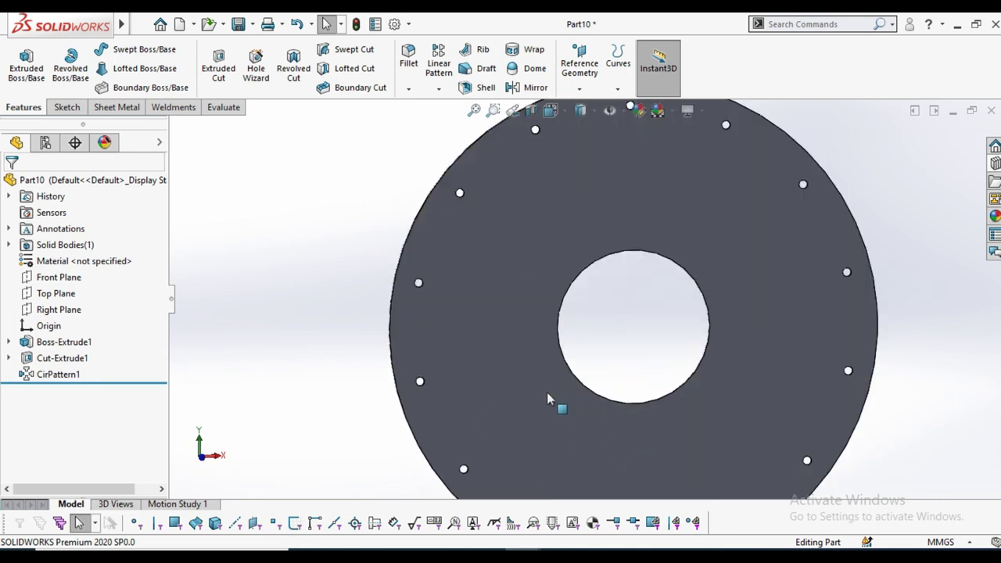
scroll(541, 386, down, 1)
Sketch on the disc face and convert the centre hole edge into a sketch circle
click(538, 383)
click(607, 344)
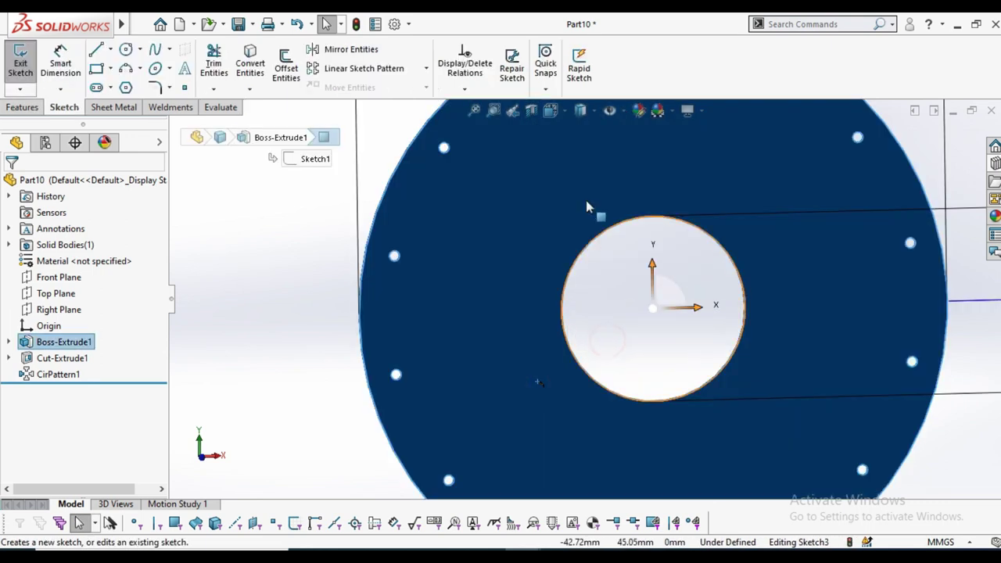
click(561, 113)
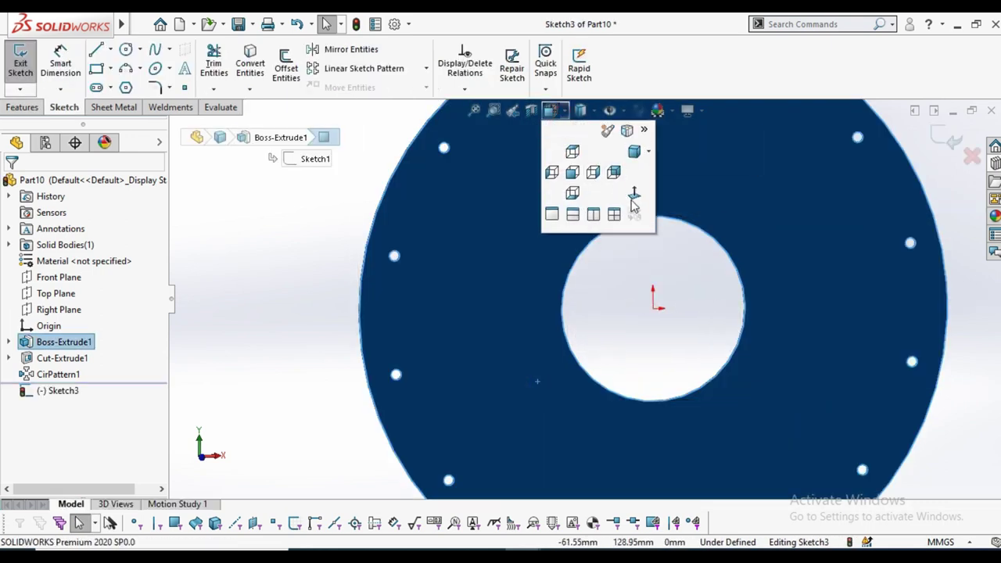
click(636, 200)
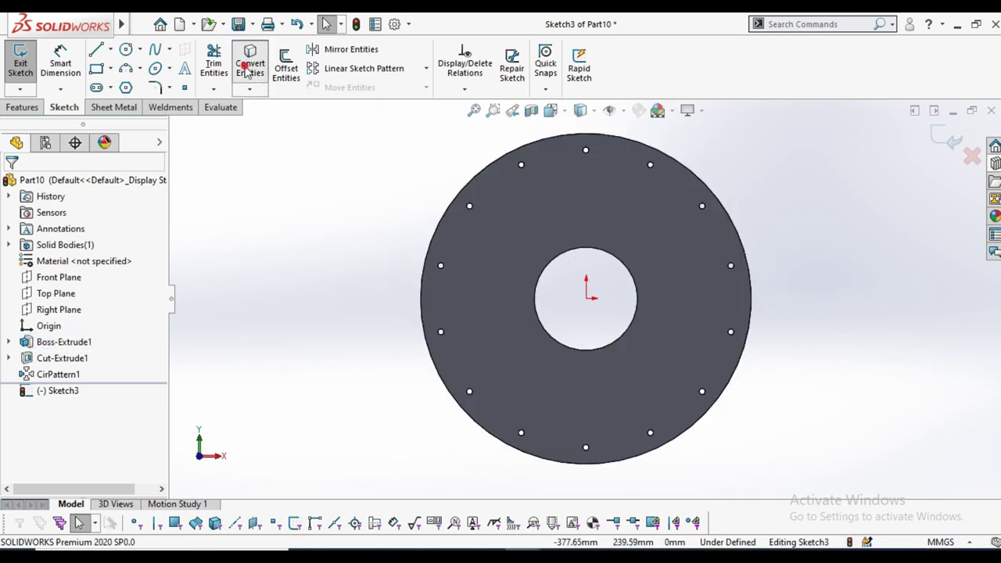
click(250, 63)
scroll(554, 222, down, 2)
click(551, 212)
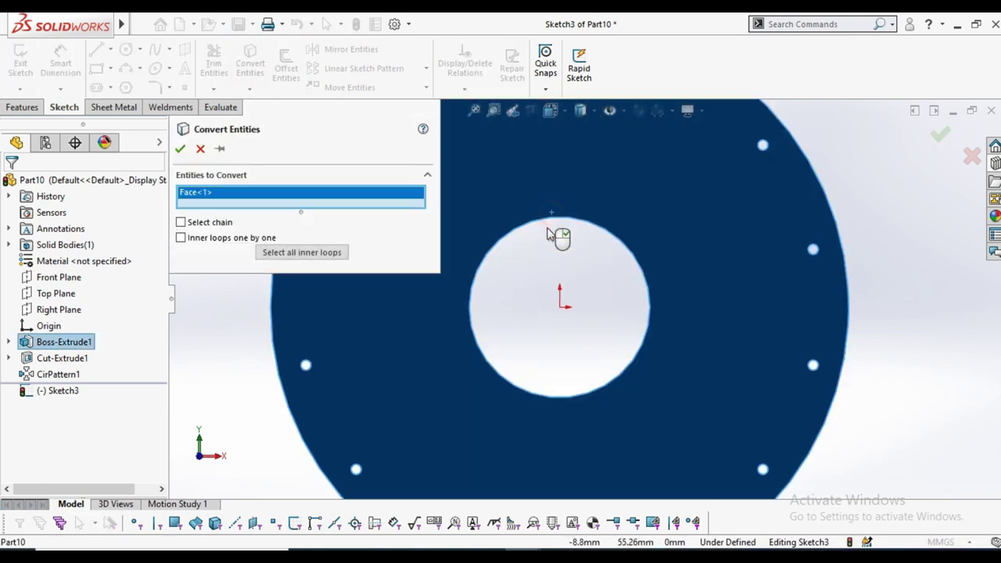
right_click(338, 198)
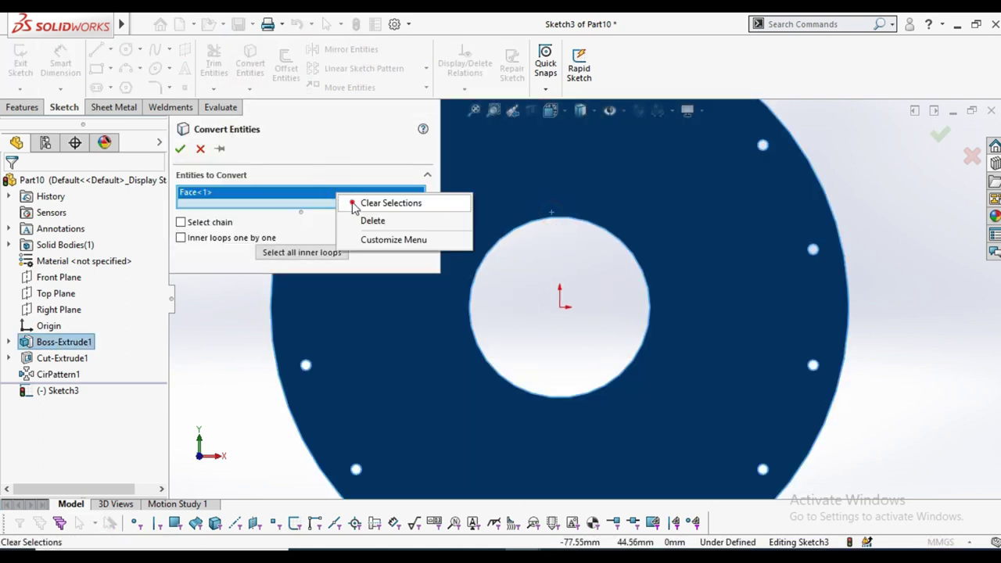
click(383, 204)
click(547, 221)
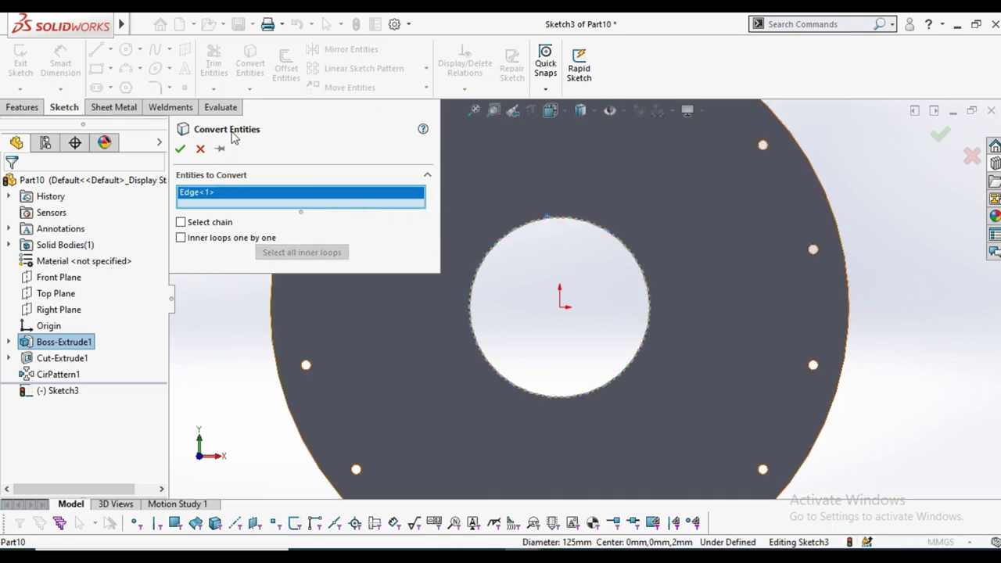
click(181, 149)
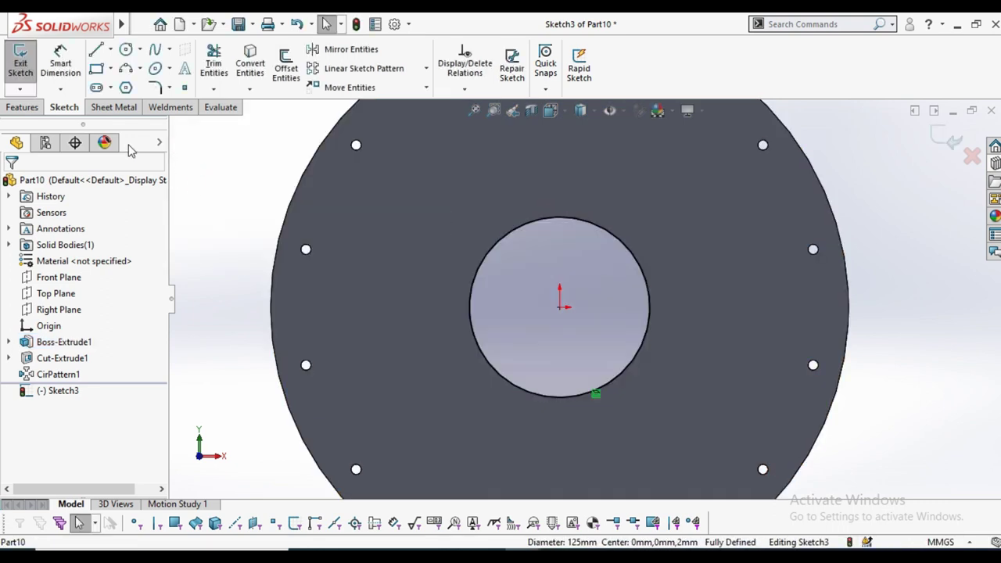
Extrude the converted circle 52 mm, with 12 mm in Direction 2
click(23, 107)
click(31, 62)
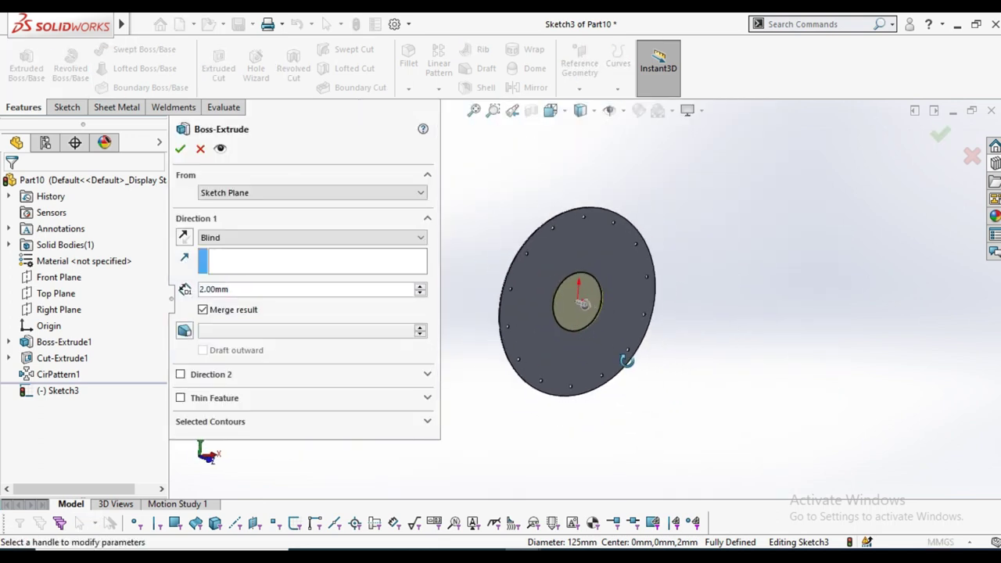
click(421, 287)
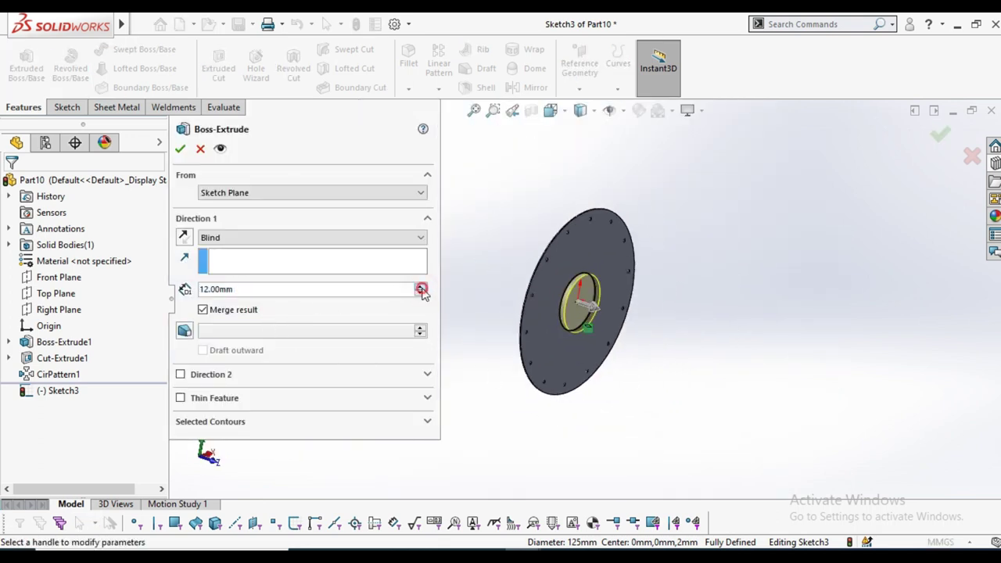
click(421, 288)
click(421, 287)
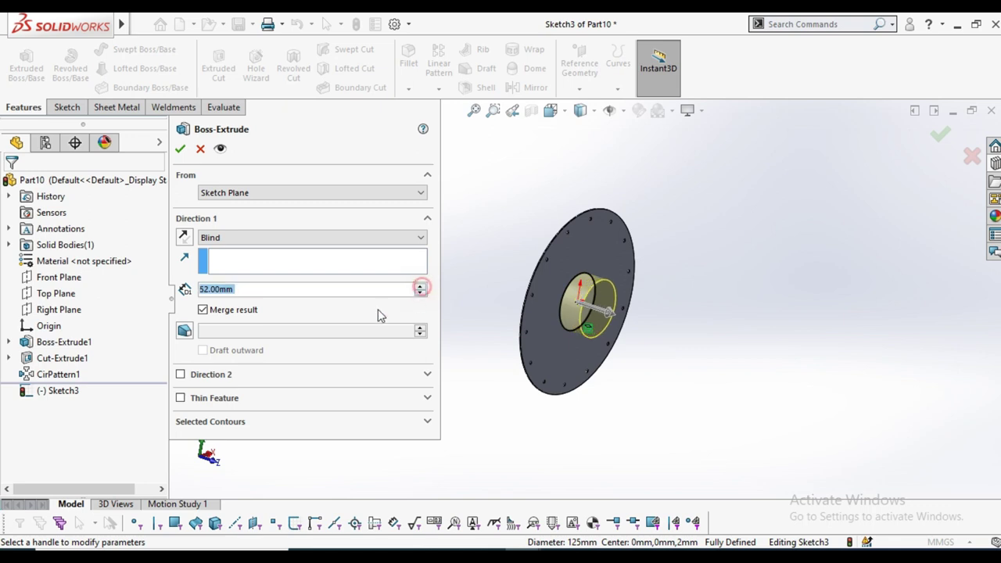
click(195, 375)
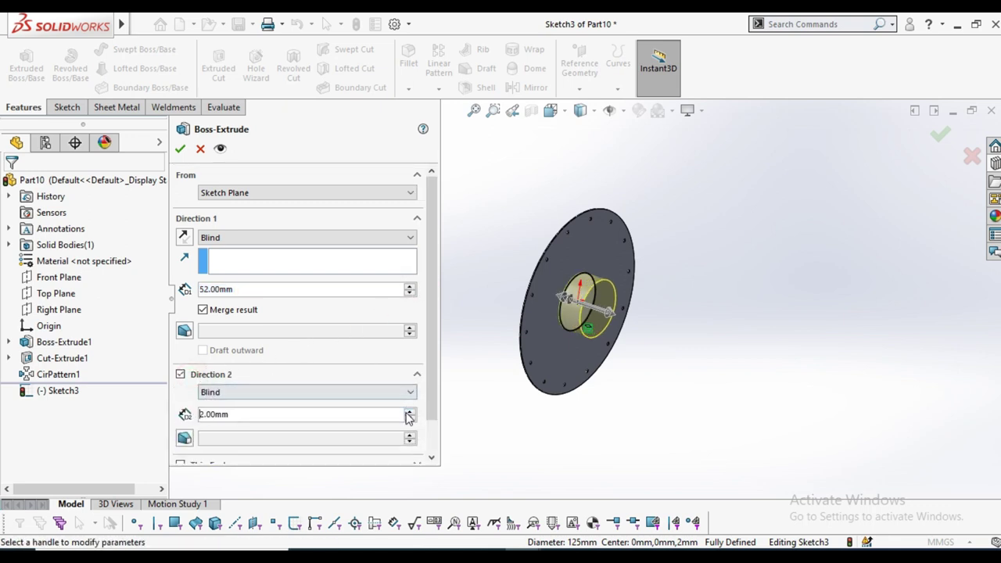
click(408, 416)
Make the extrusion a 2 mm reversed thin feature, creating Extrude-Thin1
scroll(435, 398, down, 2)
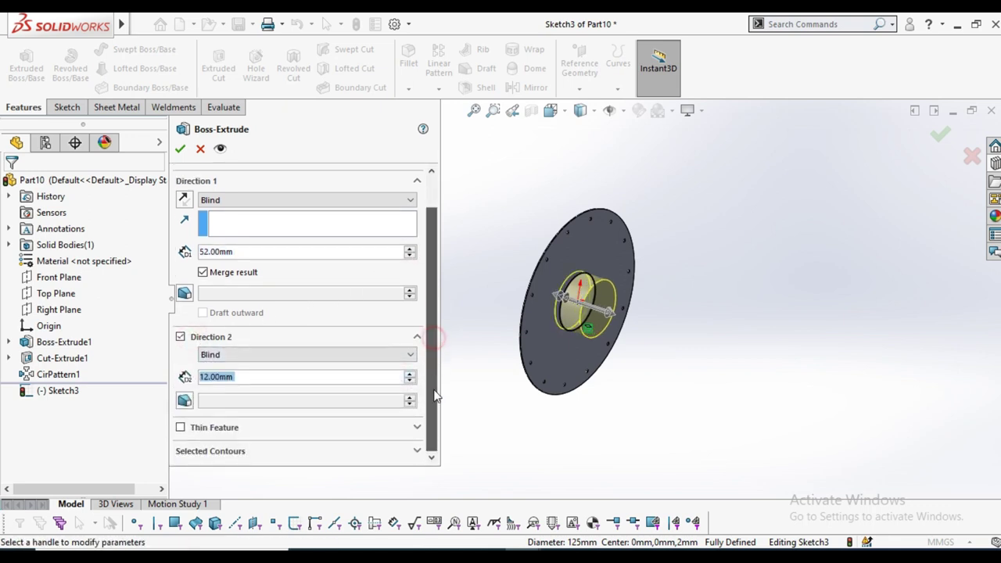
click(205, 430)
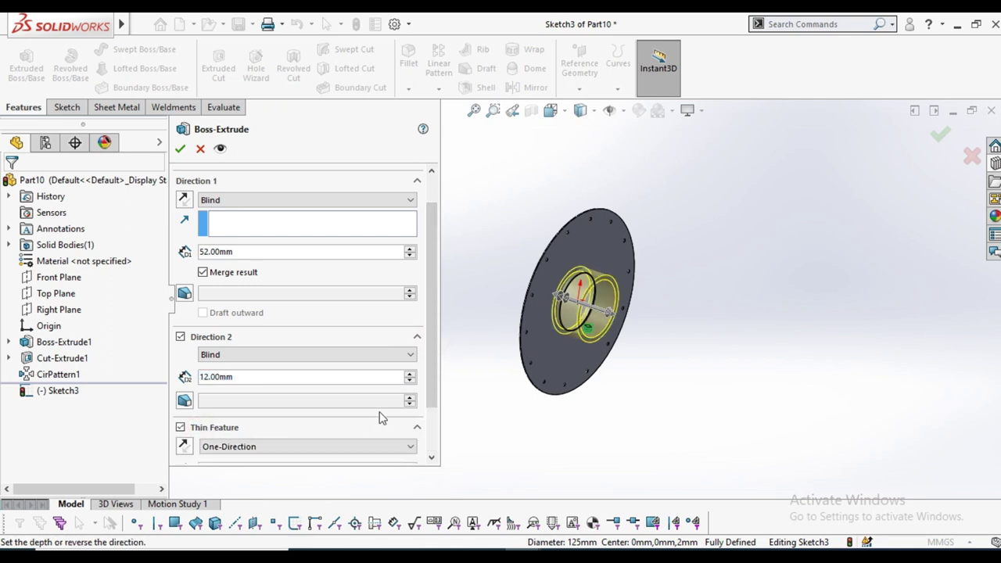
scroll(431, 407, down, 3)
click(271, 407)
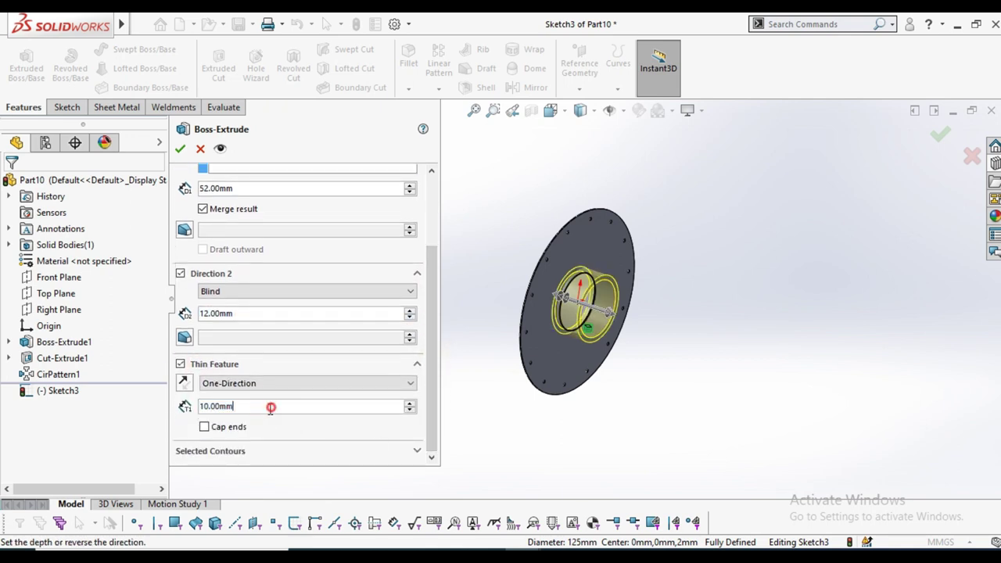
text(2)
key(Return)
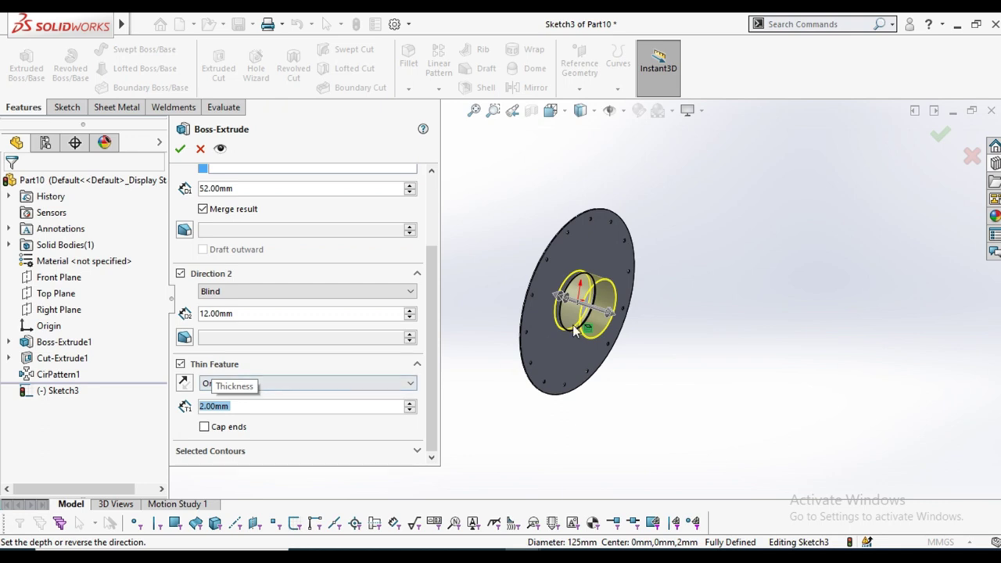
scroll(575, 332, down, 5)
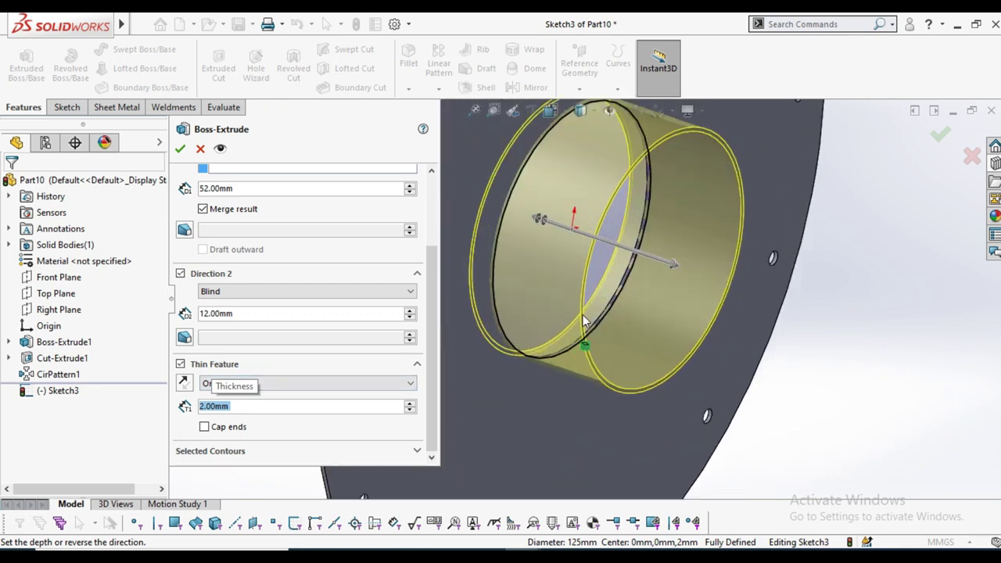
click(185, 382)
click(180, 148)
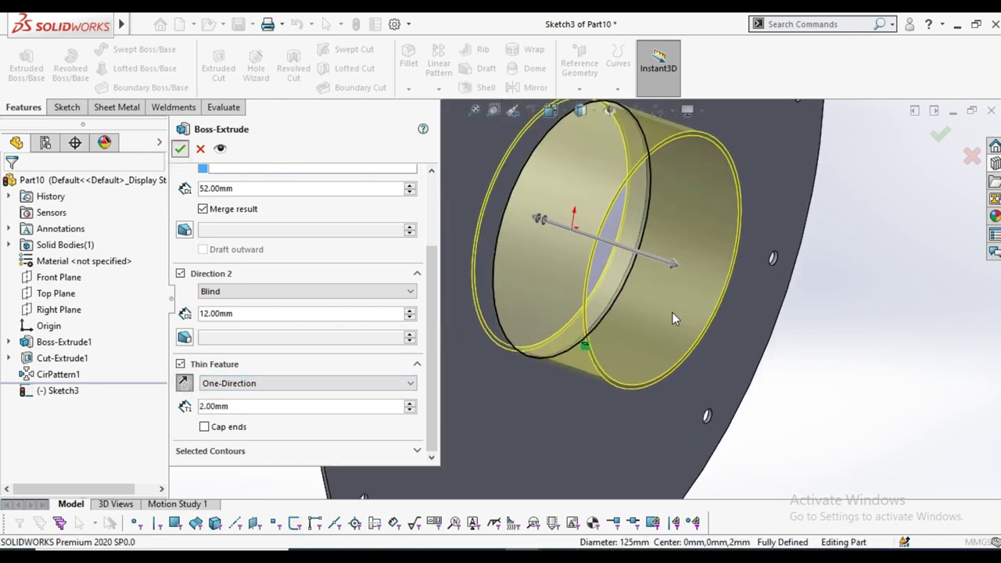
middle_drag(823, 354, 728, 314)
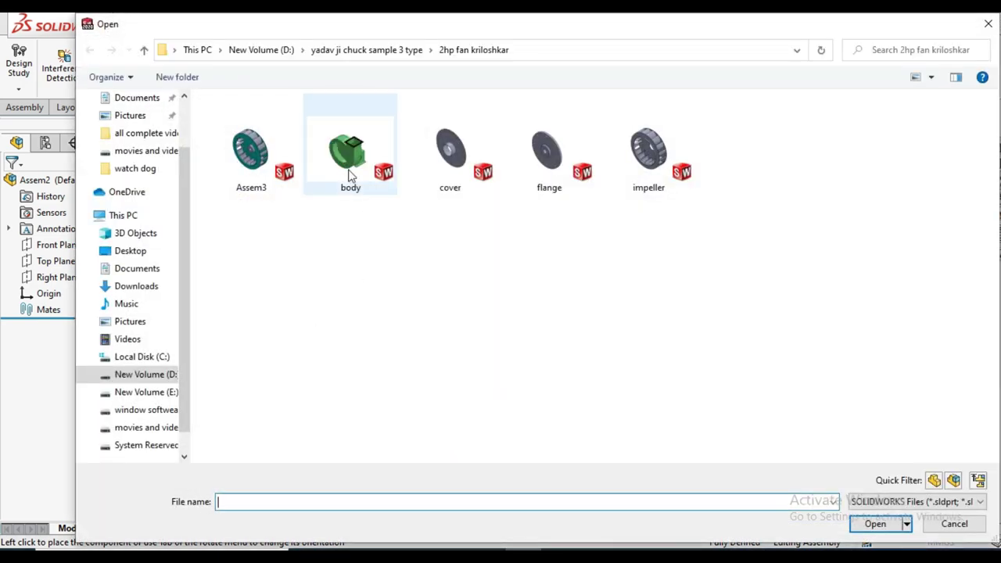
Place the body part fixed at the assembly origin, then insert the cover
double_click(350, 175)
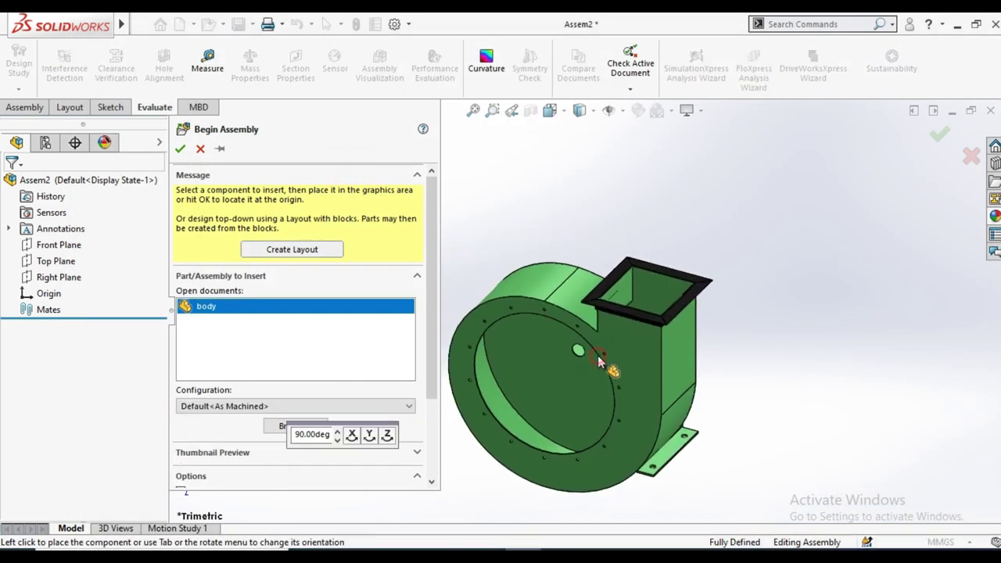
click(180, 148)
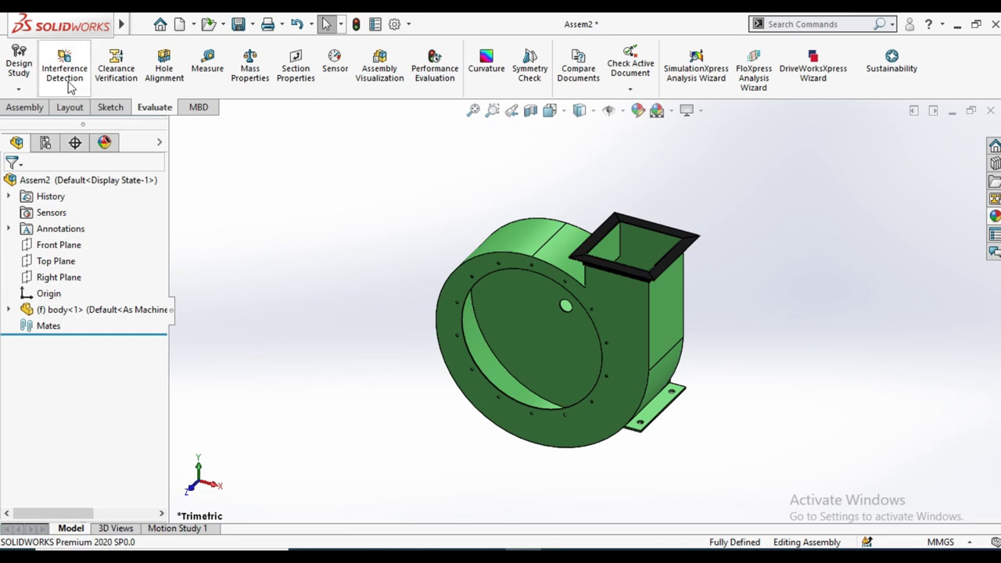
click(33, 107)
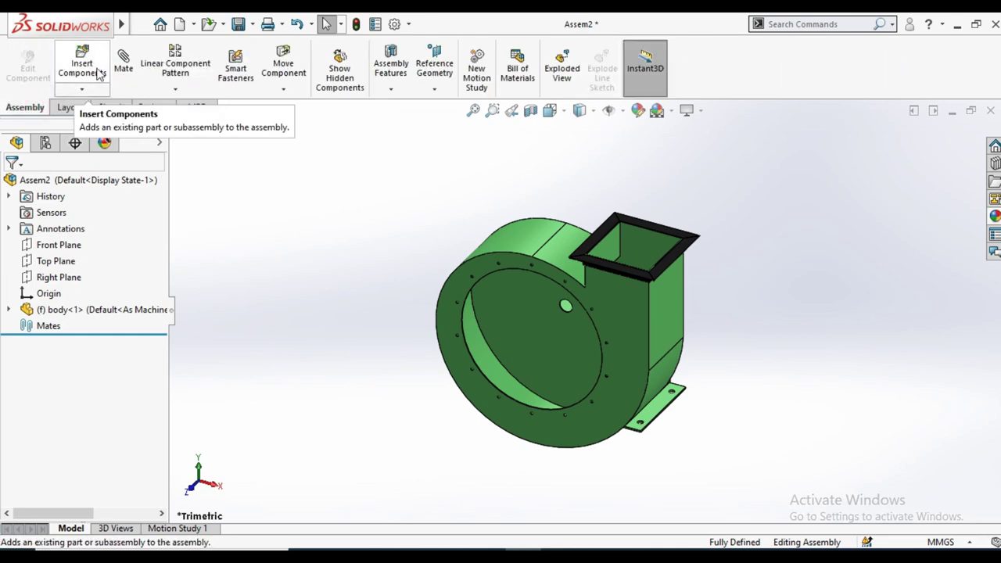
click(104, 73)
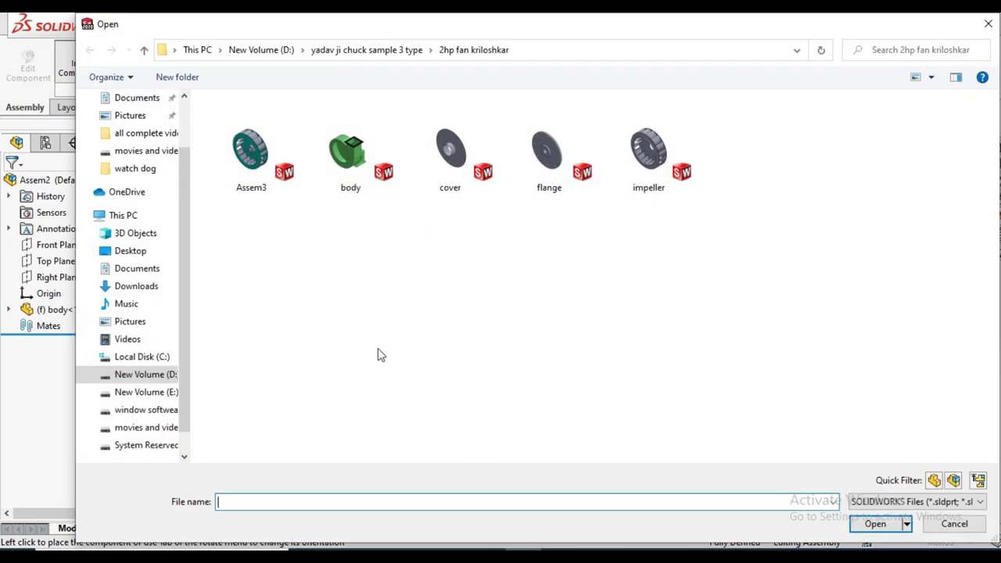
double_click(452, 153)
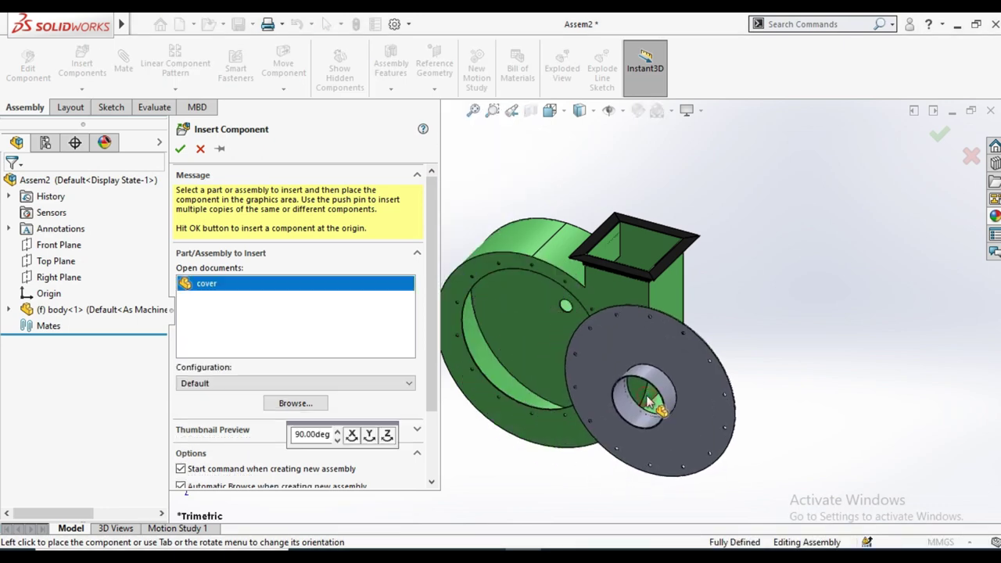
click(179, 148)
Insert the impeller above the body and the flange near its outlet
click(82, 69)
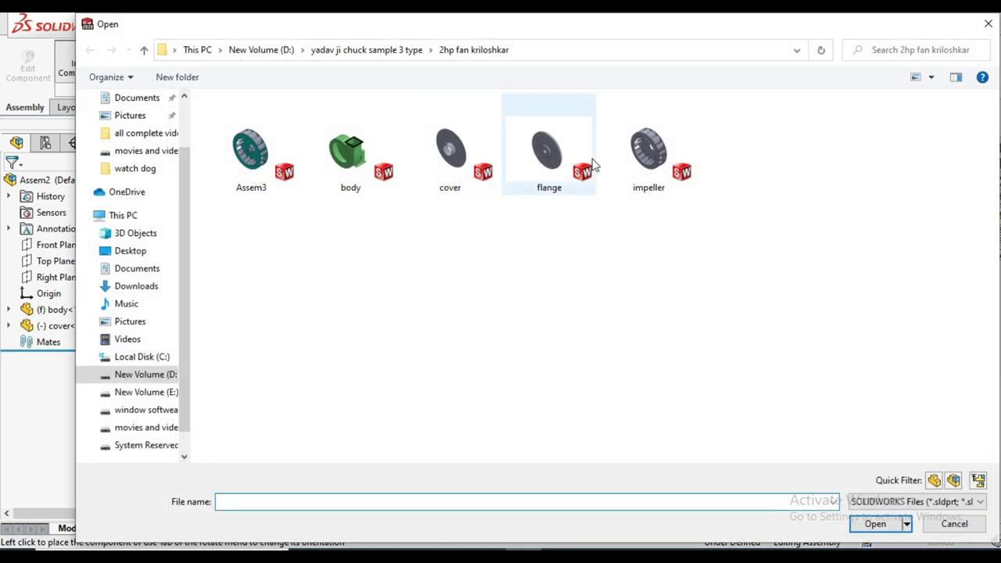
double_click(646, 153)
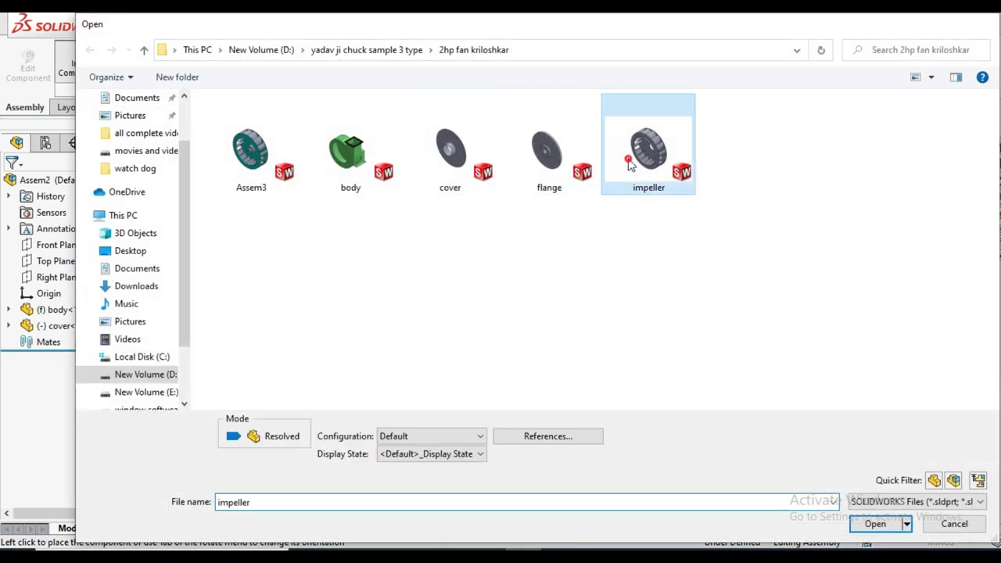
click(505, 225)
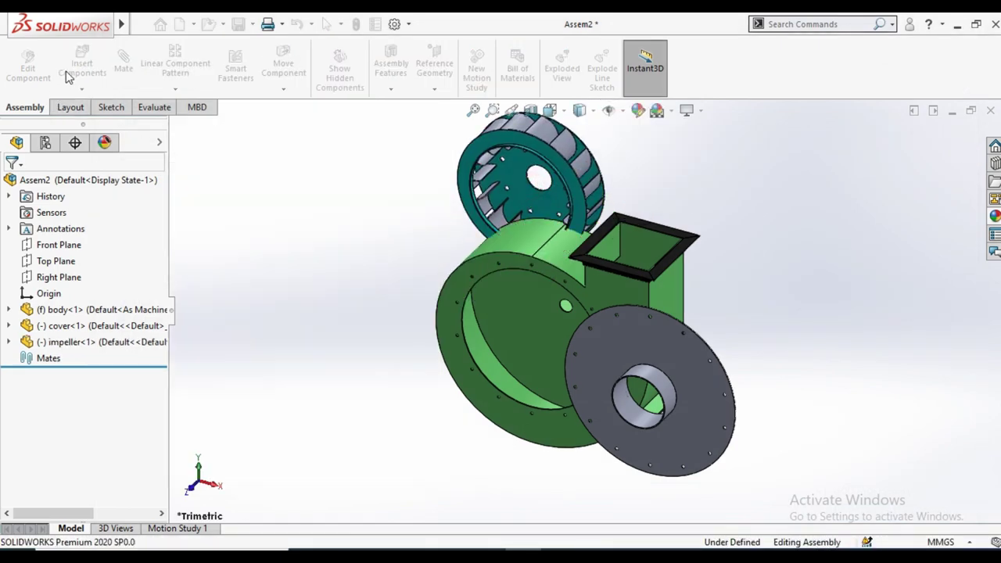
click(81, 68)
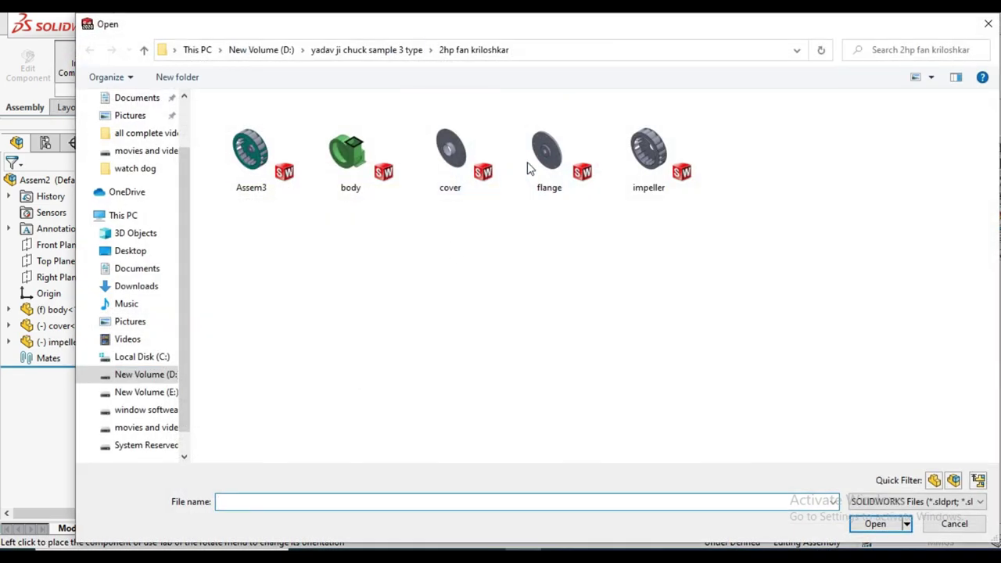
double_click(544, 156)
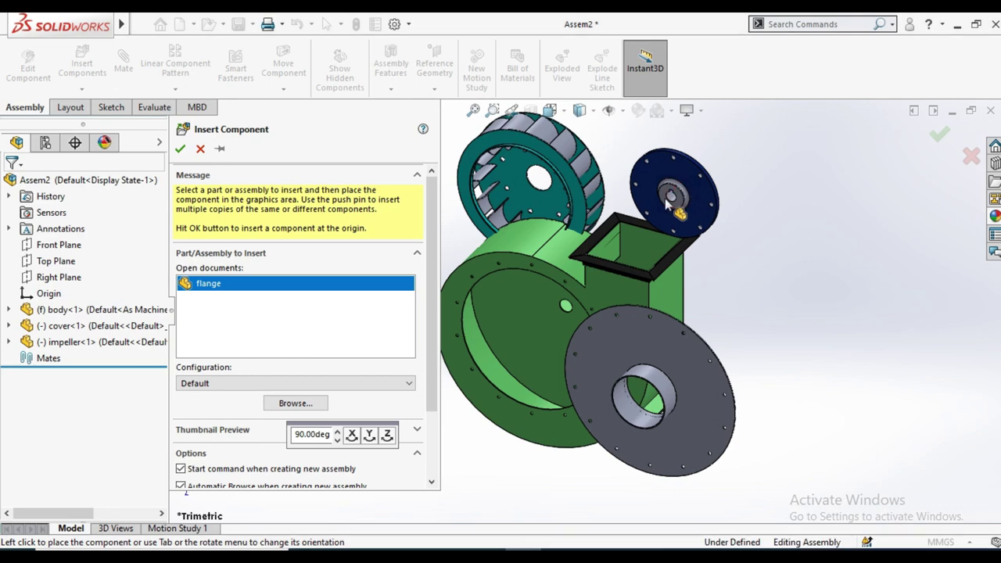
click(669, 202)
mouse_move(710, 264)
middle_down()
mouse_move(634, 269)
mouse_move(317, 115)
middle_up()
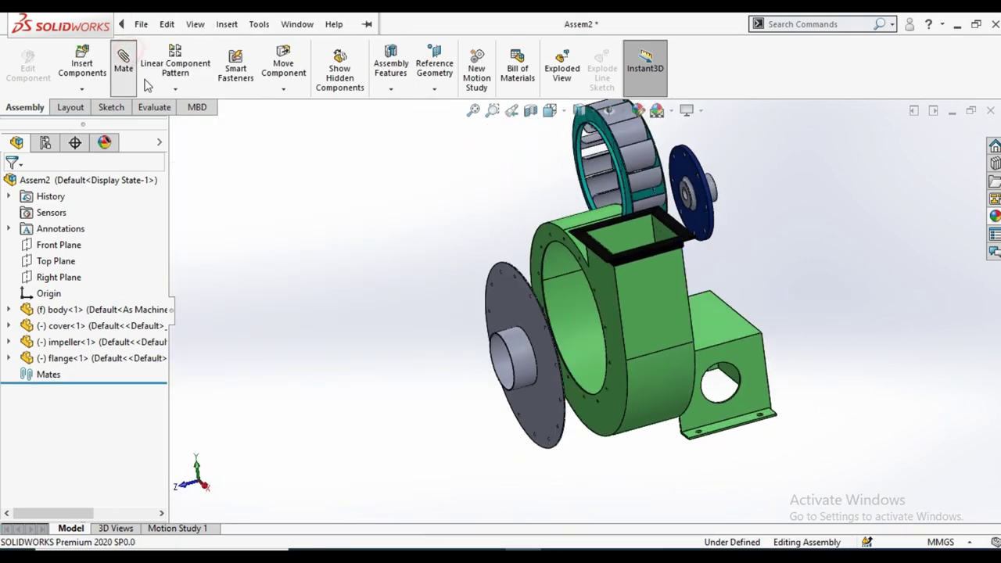
Mate the flange hub concentric with the impeller's centre hole
scroll(668, 249, up, 3)
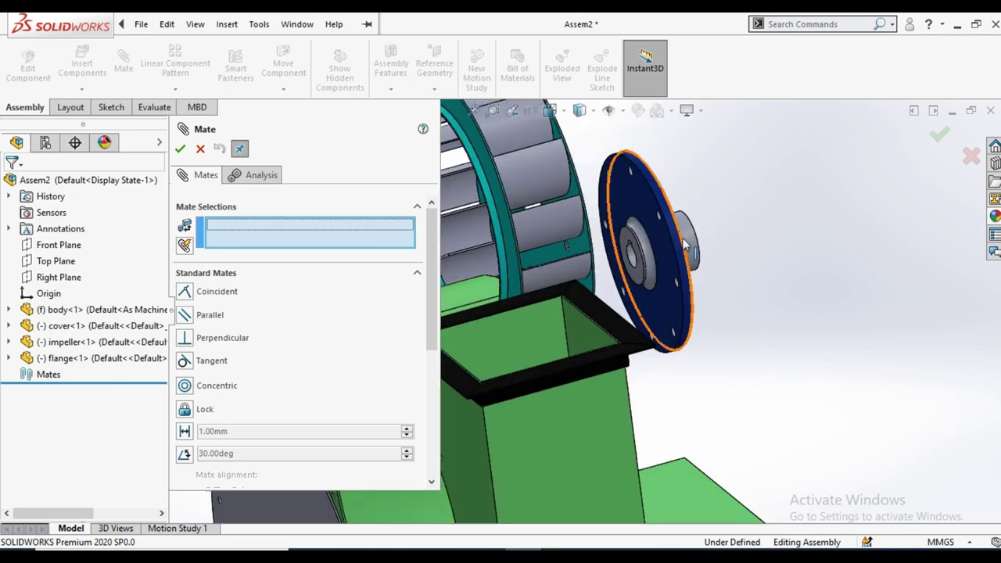
click(689, 241)
middle_drag(548, 266, 516, 266)
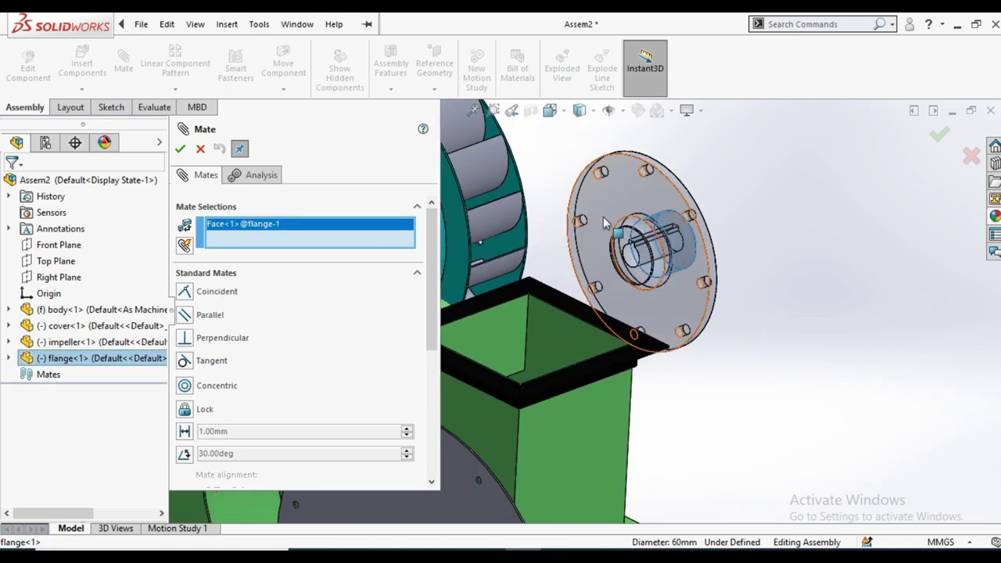
scroll(516, 265, down, 3)
scroll(501, 277, up, 3)
scroll(575, 264, up, 3)
scroll(575, 264, up, 3)
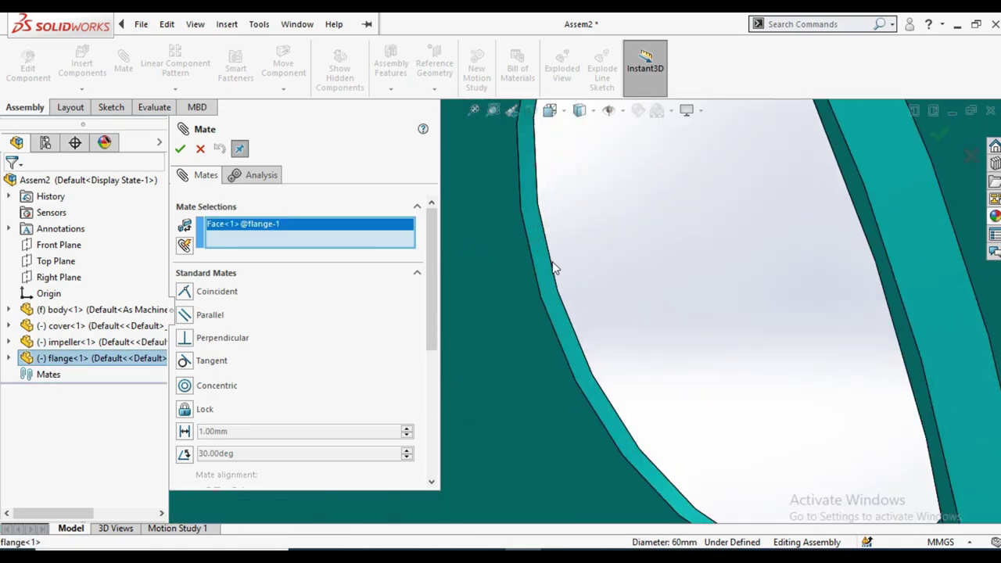
click(541, 265)
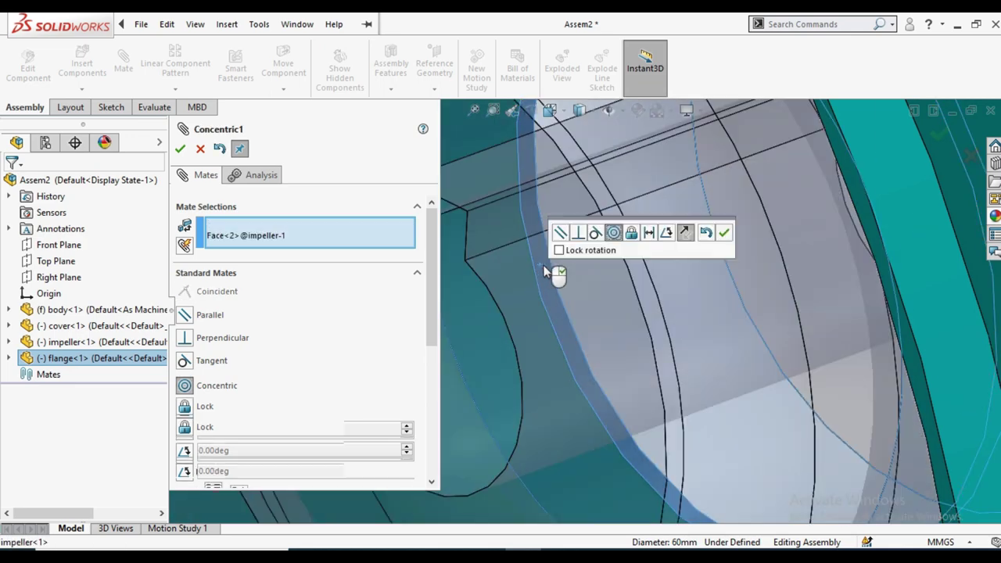
scroll(626, 219, up, 4)
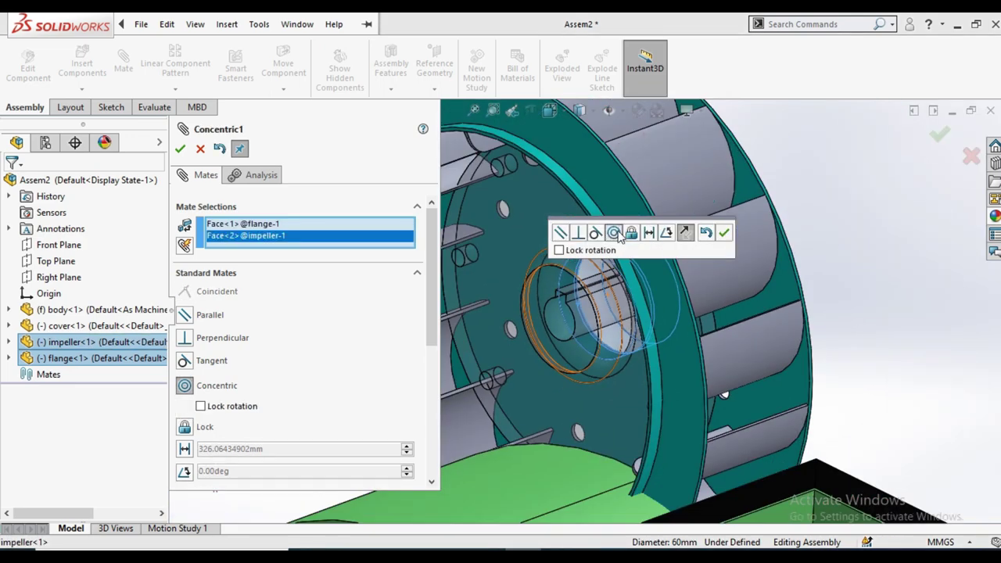
scroll(616, 230, up, 4)
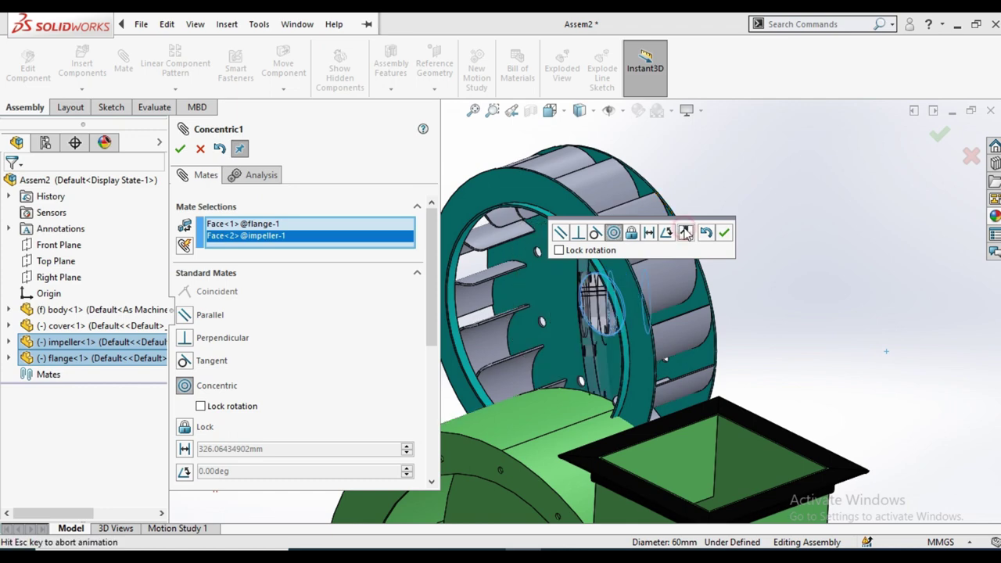
click(724, 232)
Add a coincident mate so the impeller face sits flush with the flange
scroll(626, 251, up, 3)
mouse_move(626, 250)
middle_down()
mouse_move(657, 295)
mouse_move(687, 279)
middle_up()
click(639, 285)
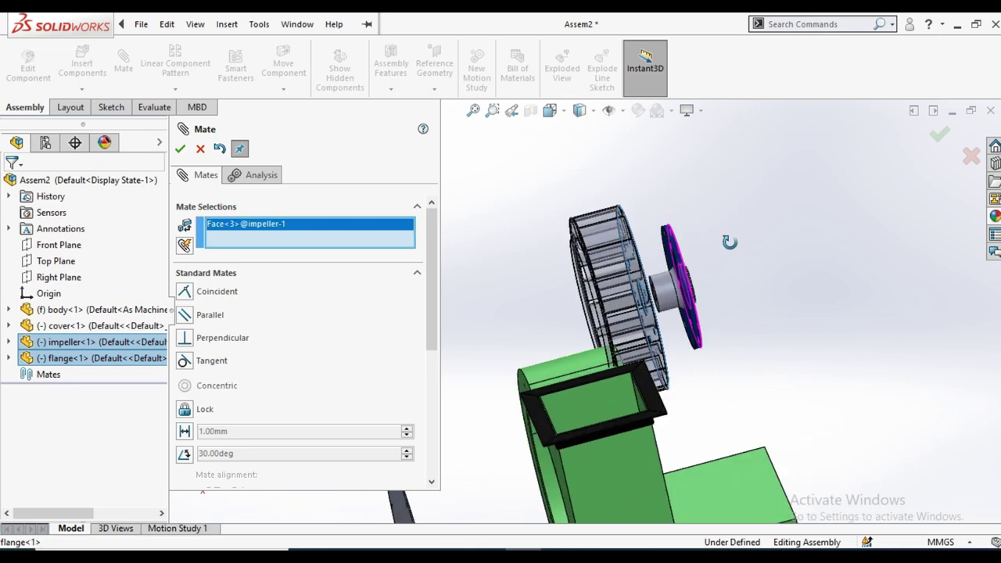
scroll(686, 279, down, 3)
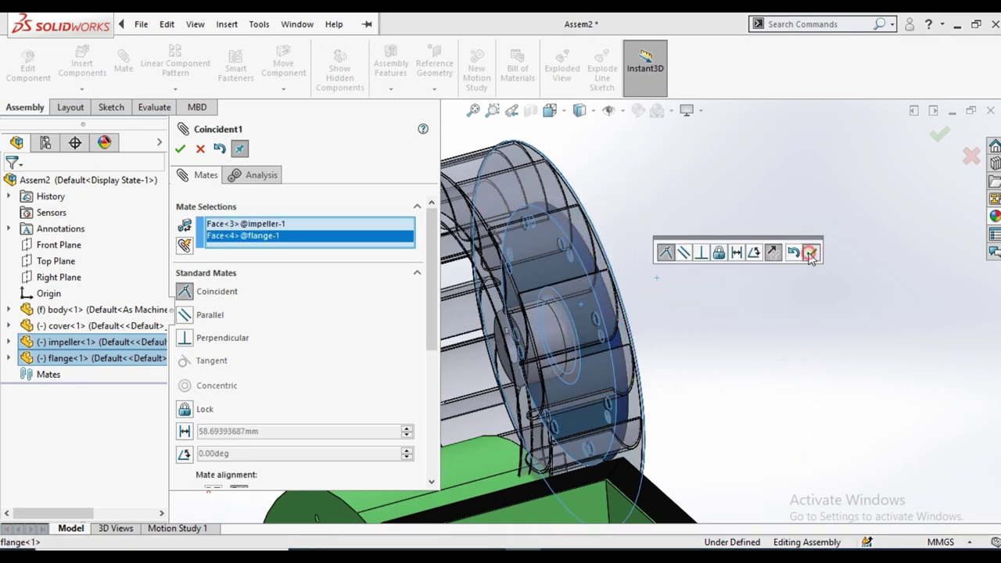
click(811, 252)
Line up one flange bolt hole with the impeller's bolt hole and finish mating
scroll(643, 323, up, 3)
middle_drag(643, 323, 601, 306)
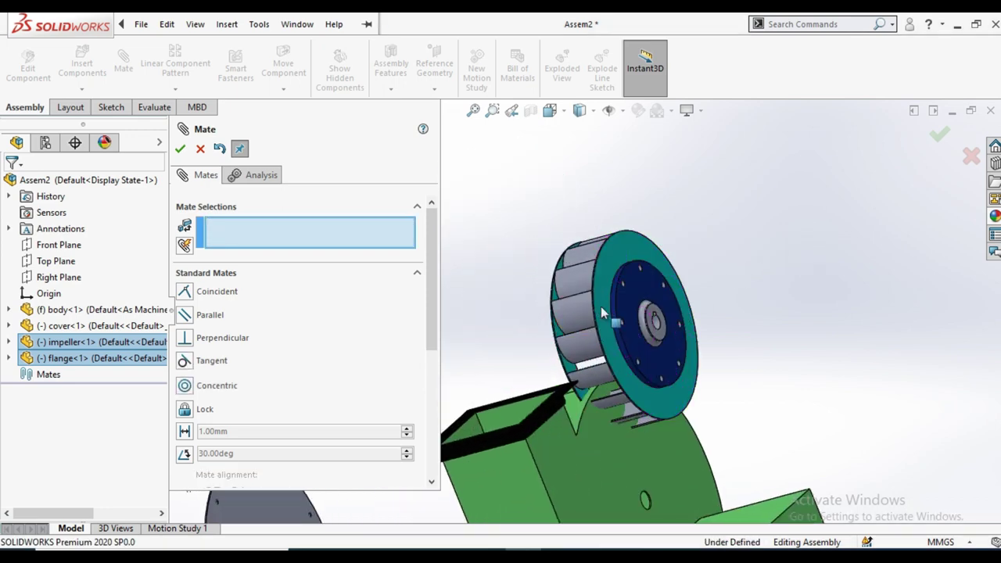
scroll(602, 310, down, 3)
scroll(643, 267, down, 2)
click(620, 252)
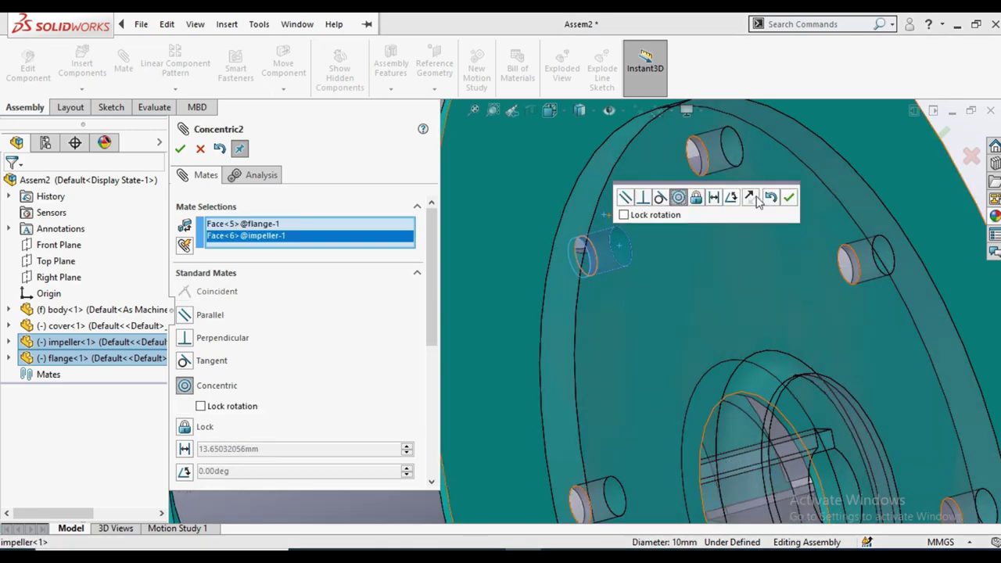
click(789, 198)
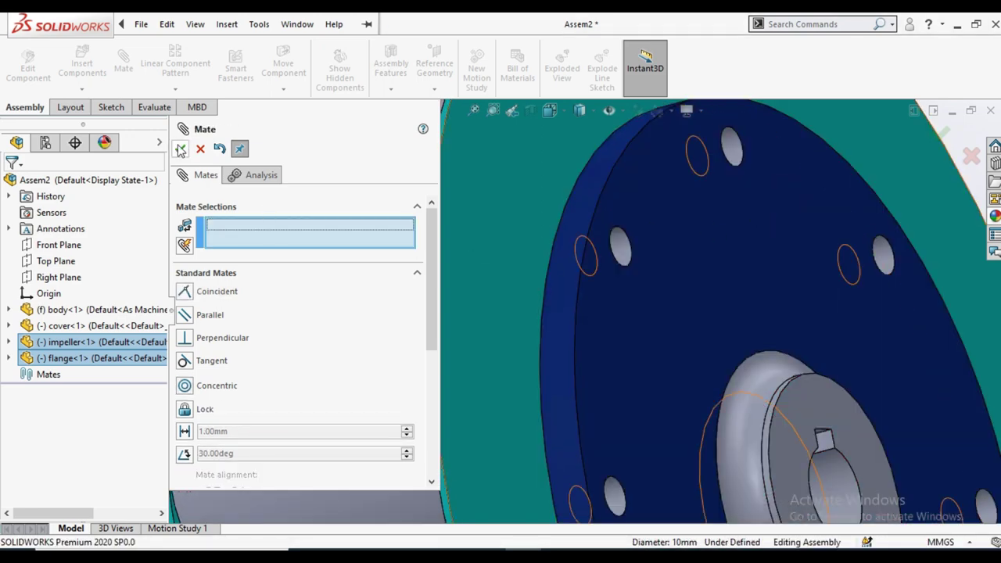
click(181, 149)
scroll(565, 374, up, 3)
scroll(565, 374, up, 3)
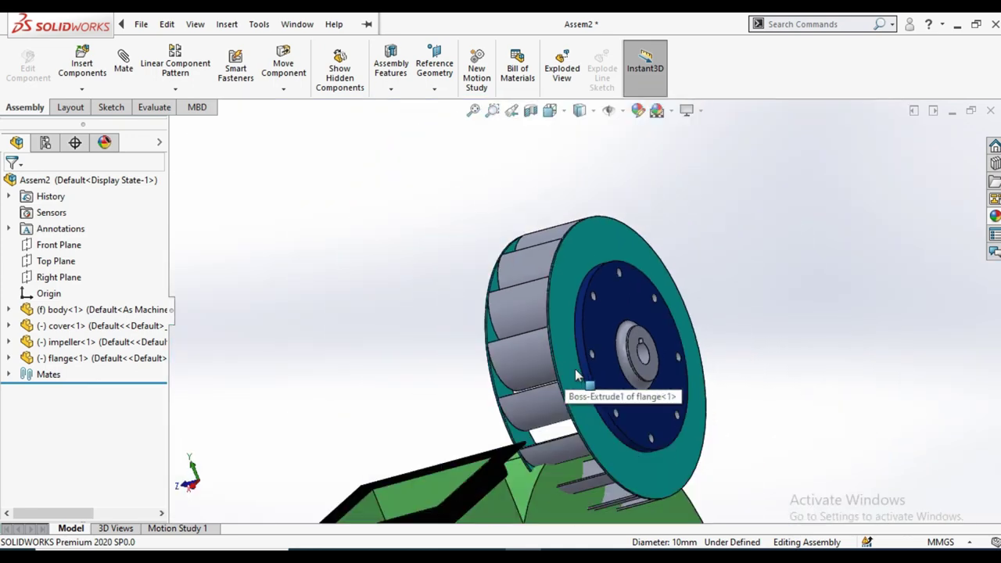
scroll(565, 374, up, 3)
scroll(579, 376, up, 2)
middle_drag(592, 375, 658, 354)
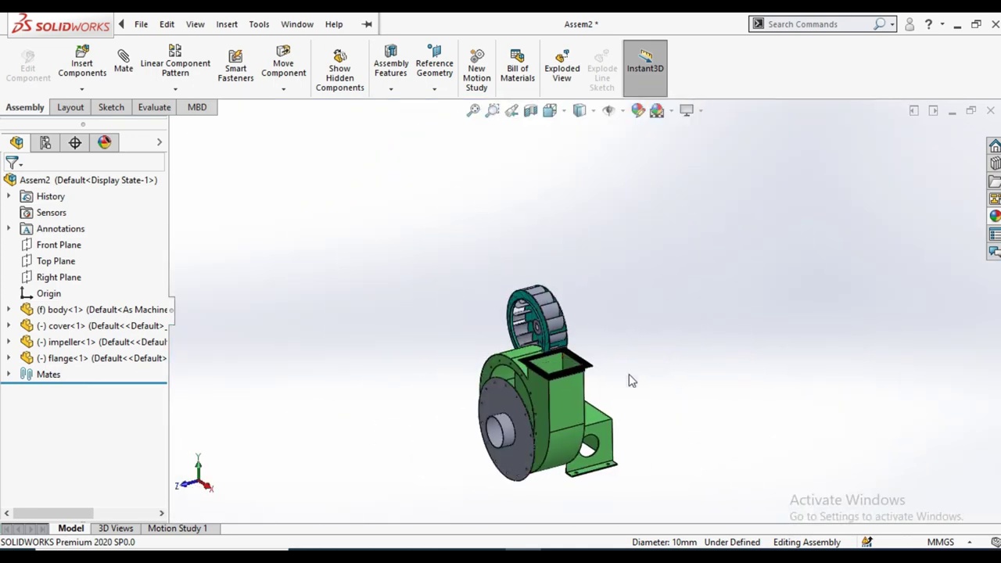
Add Concentric3 between a round flange face and the housing's round opening
scroll(576, 371, down, 3)
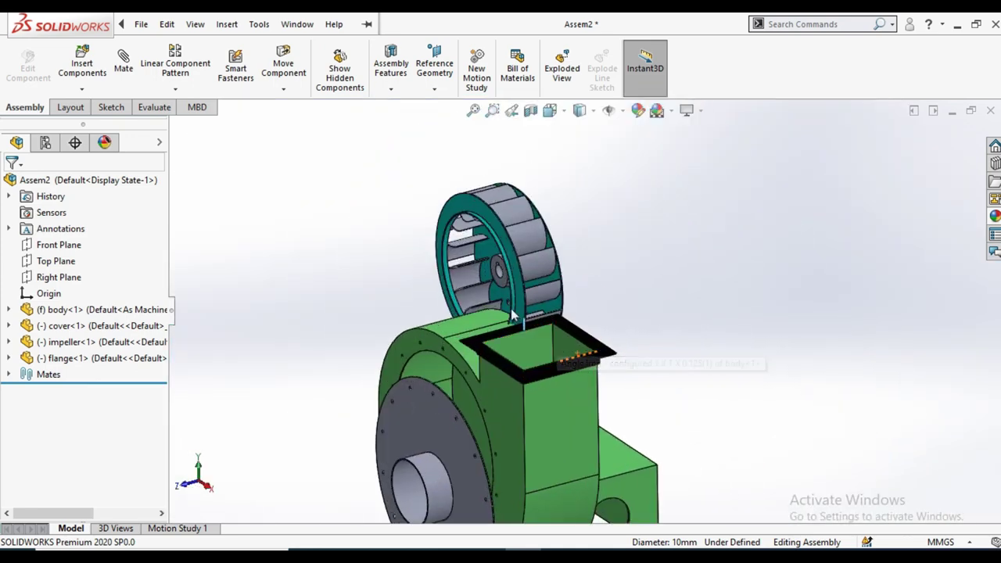
scroll(511, 308, down, 2)
scroll(511, 309, down, 3)
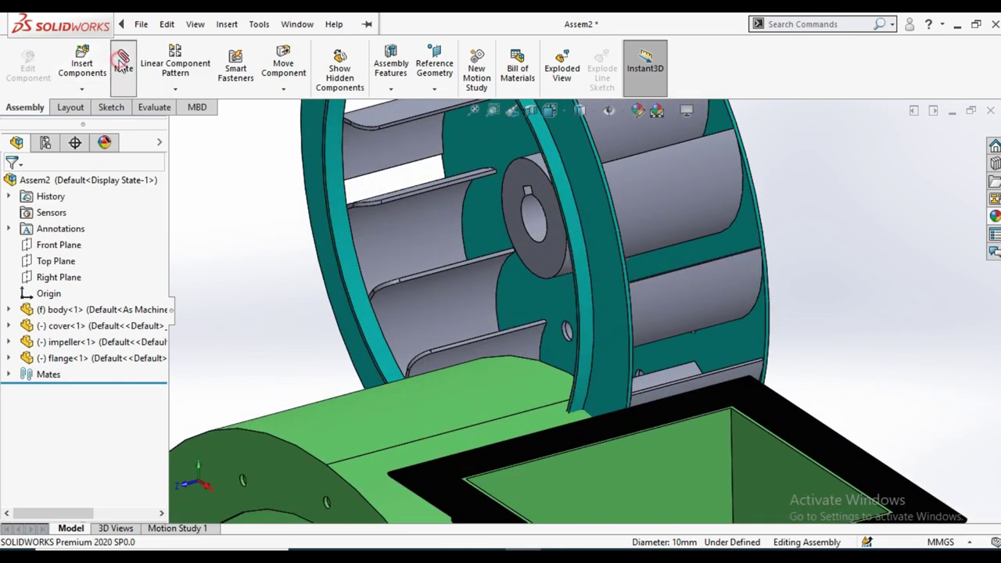
click(532, 215)
scroll(485, 416, up, 3)
scroll(509, 403, up, 2)
scroll(535, 391, down, 2)
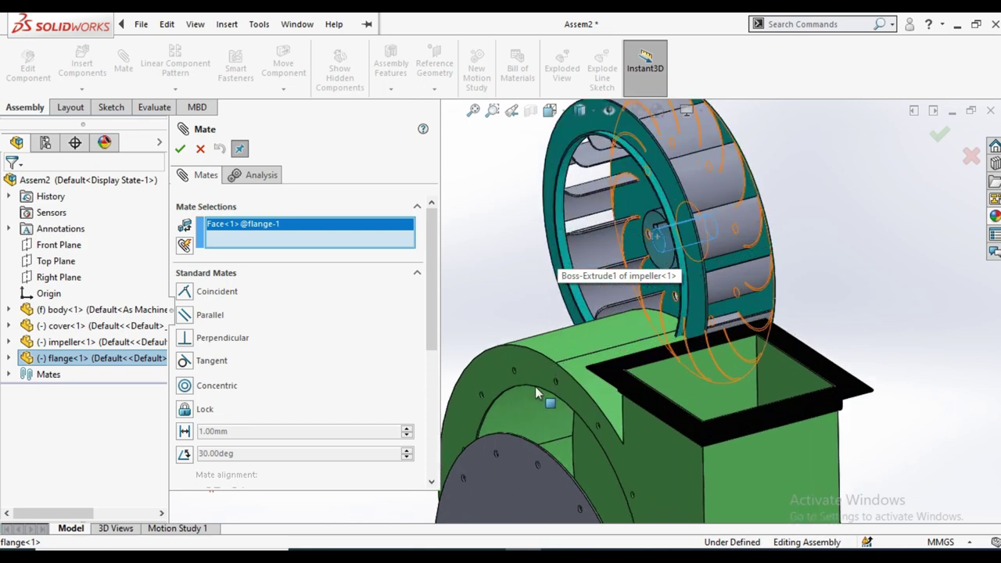
scroll(535, 392, down, 2)
scroll(520, 393, down, 3)
scroll(477, 399, down, 3)
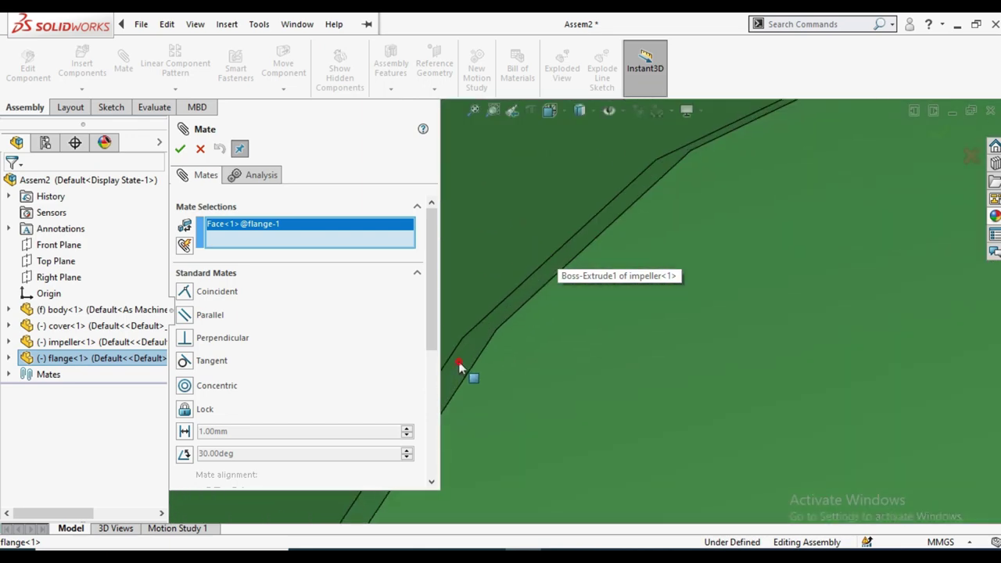
click(461, 366)
scroll(589, 308, up, 2)
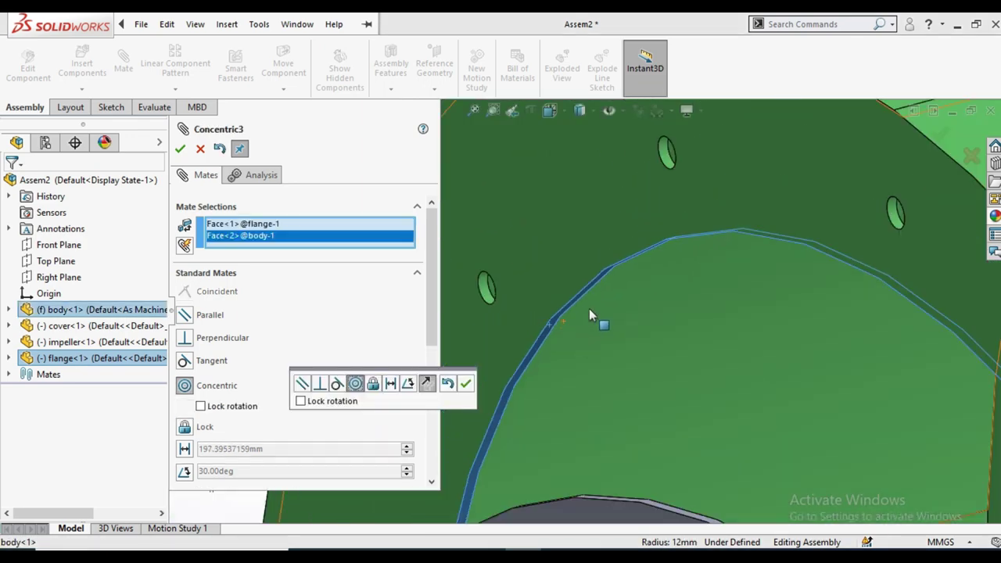
scroll(592, 313, up, 3)
scroll(594, 314, up, 2)
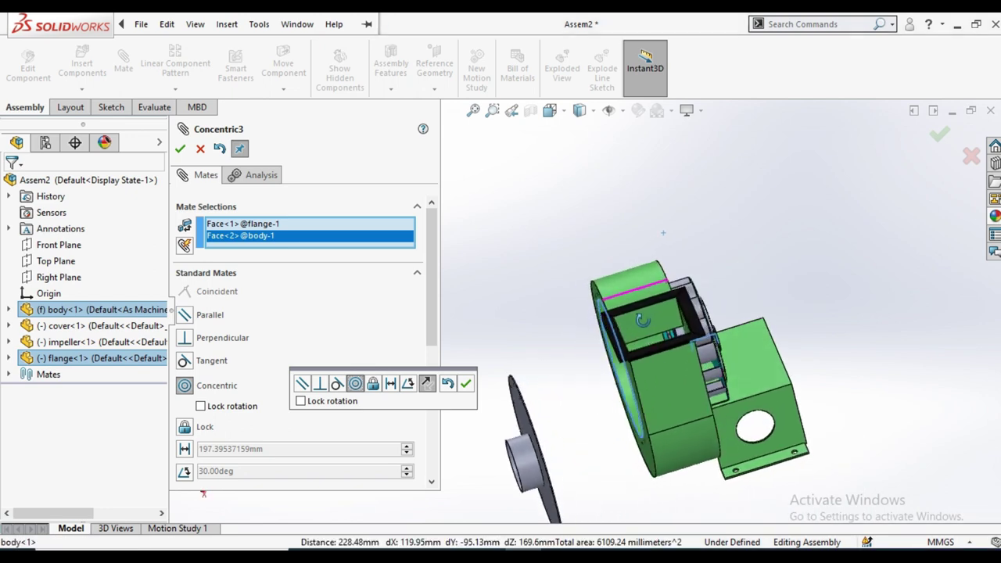
middle_drag(641, 319, 642, 337)
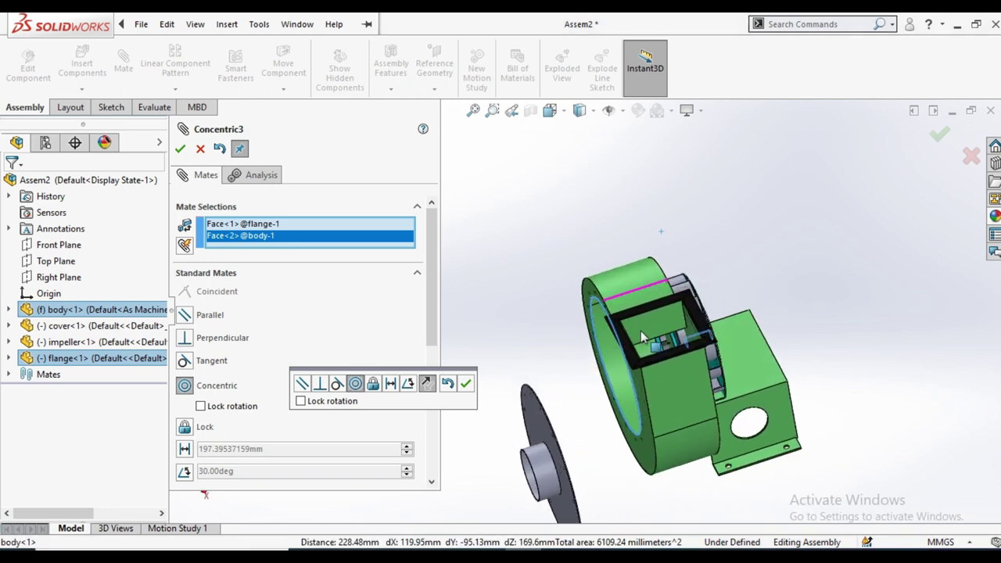
click(467, 383)
click(182, 150)
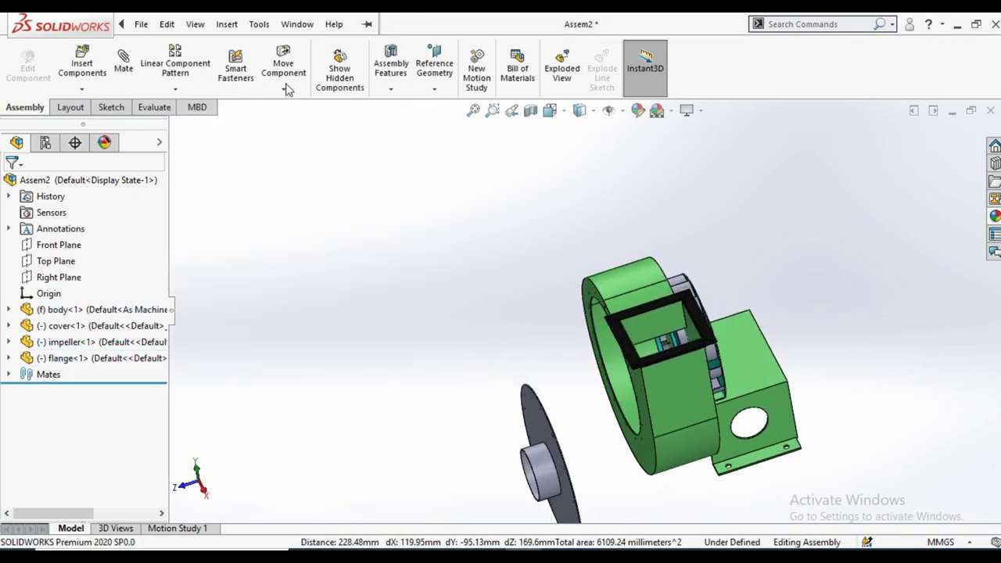
With Move Component, drag the flange into the housing body and the impeller toward the housing front
click(281, 71)
scroll(631, 357, down, 3)
scroll(630, 357, down, 3)
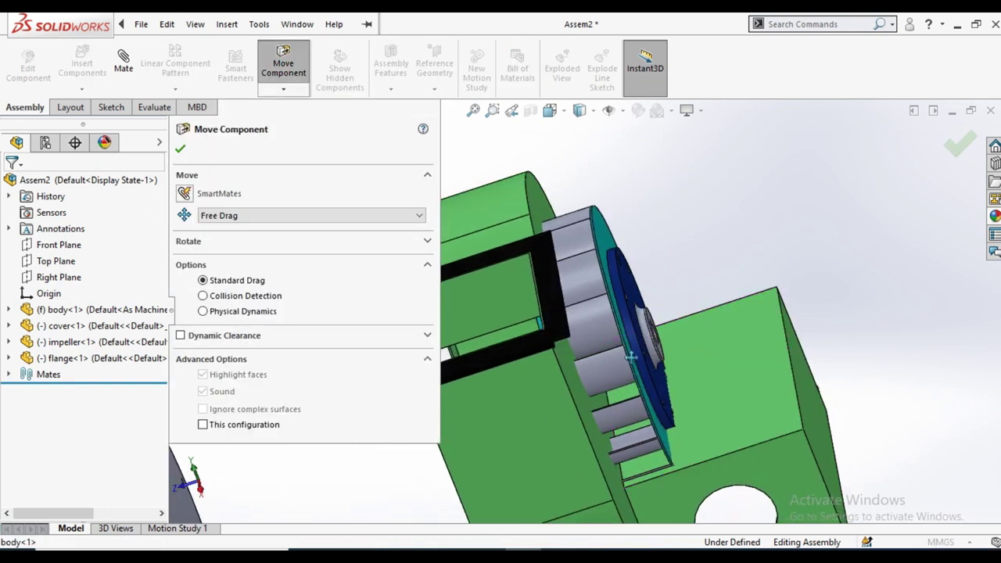
drag(648, 341, 591, 362)
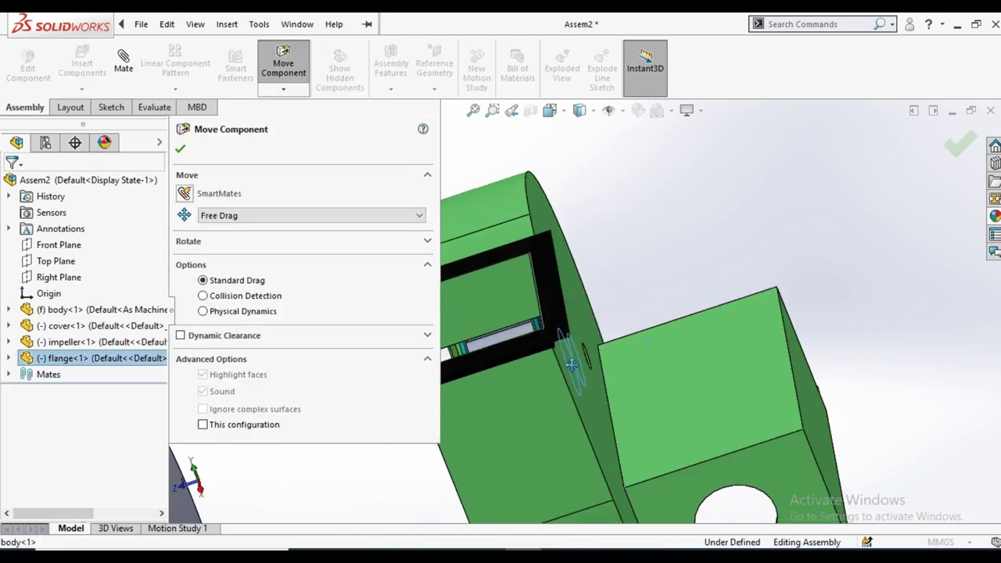
scroll(662, 332, up, 3)
middle_drag(662, 332, 679, 318)
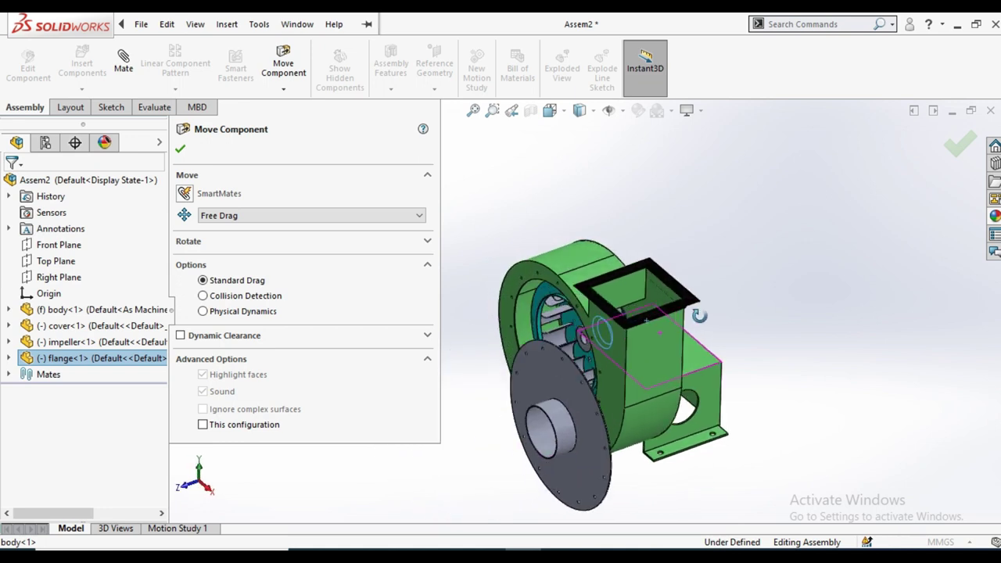
scroll(598, 308, down, 3)
drag(561, 332, 549, 338)
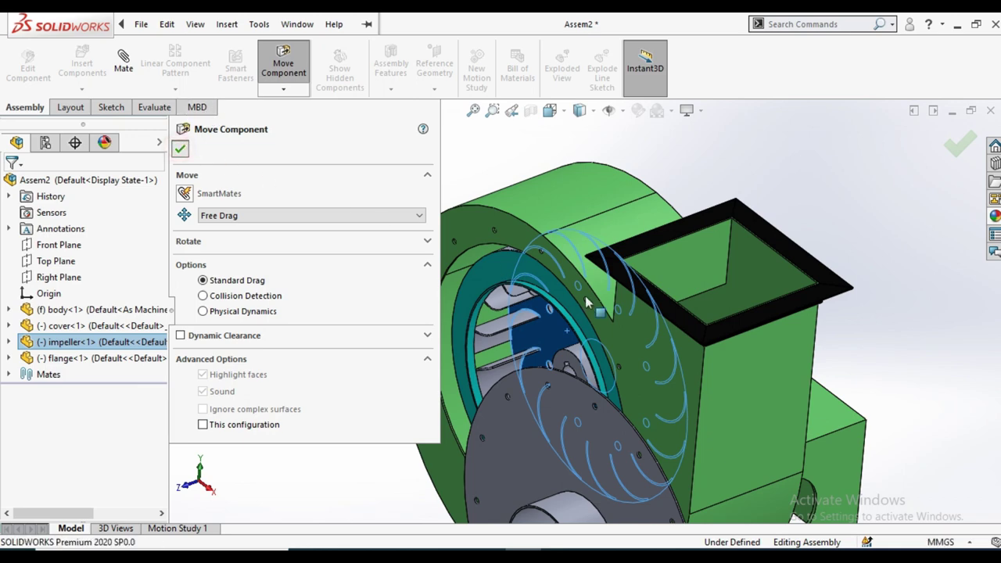
key(Escape)
scroll(587, 302, up, 2)
mouse_move(587, 303)
middle_down()
mouse_move(696, 315)
mouse_move(667, 265)
middle_up()
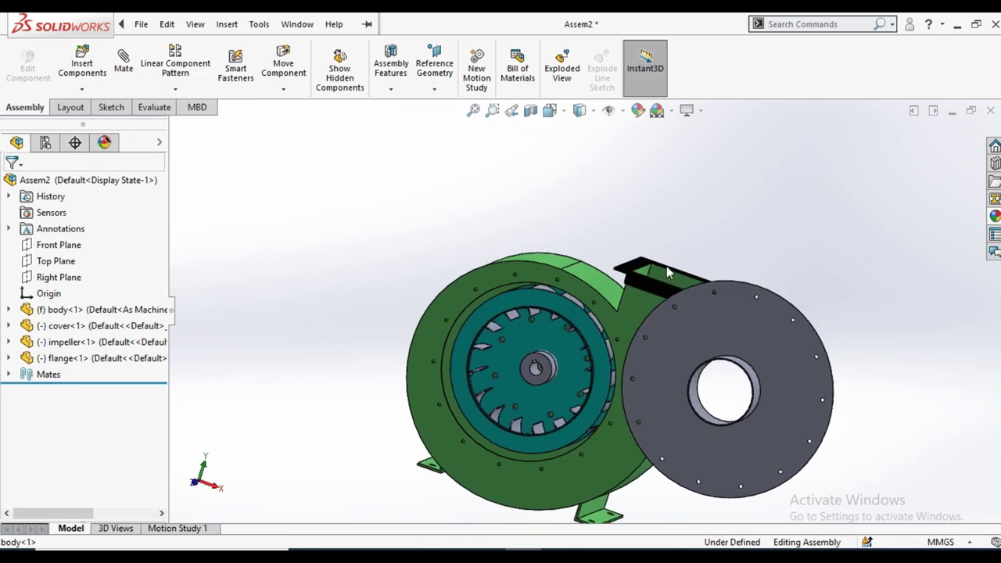
click(541, 549)
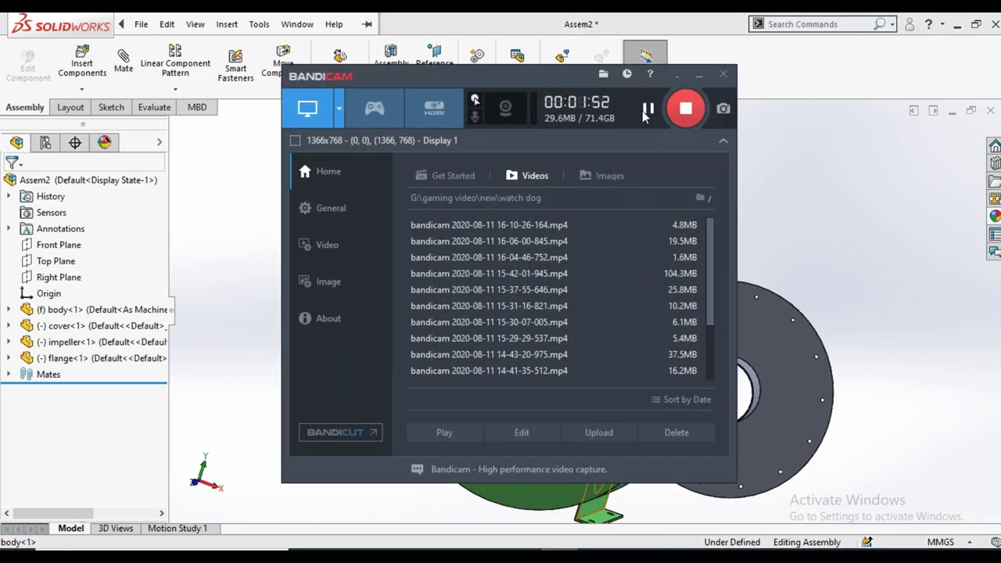
Add a 20 mm distance mate between a flange face and the housing face
click(699, 76)
mouse_move(668, 272)
middle_down()
mouse_move(617, 470)
mouse_move(643, 236)
middle_up()
scroll(644, 236, down, 4)
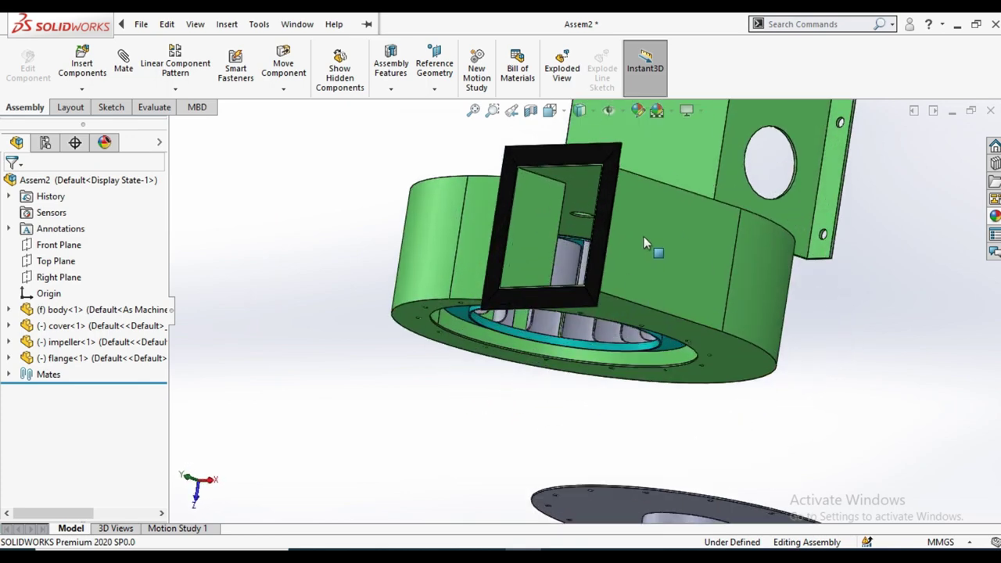
scroll(610, 212, down, 3)
scroll(576, 190, down, 3)
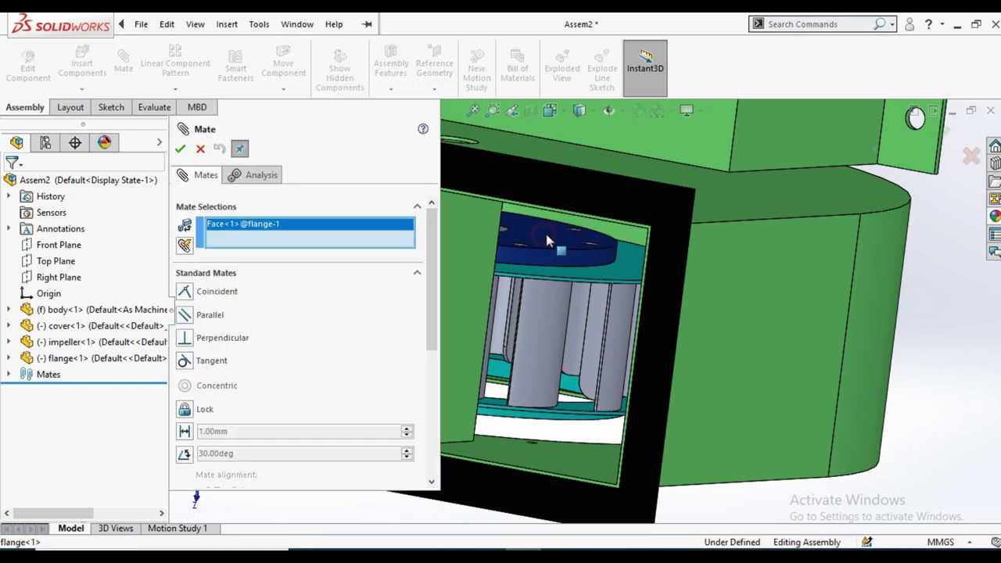
mouse_move(548, 241)
middle_down()
mouse_move(576, 178)
mouse_move(696, 145)
mouse_move(735, 188)
middle_up()
click(756, 208)
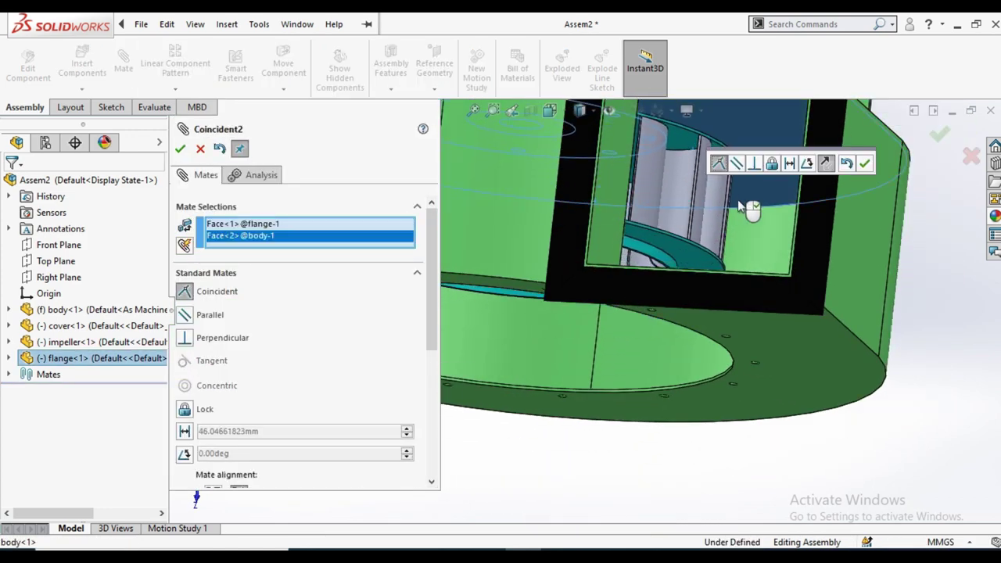
click(789, 164)
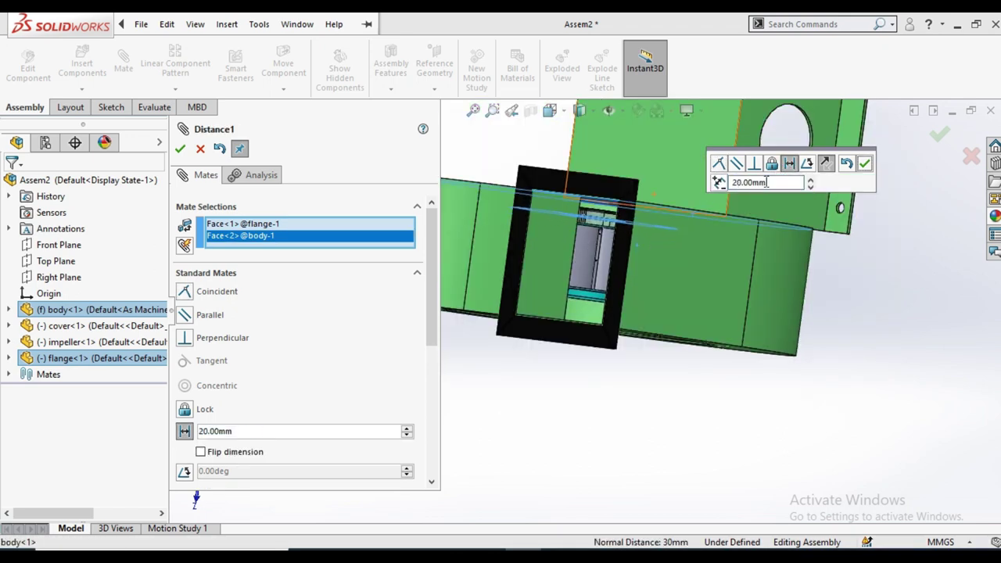
click(866, 164)
mouse_move(760, 224)
middle_down()
mouse_move(713, 130)
mouse_move(753, 162)
middle_up()
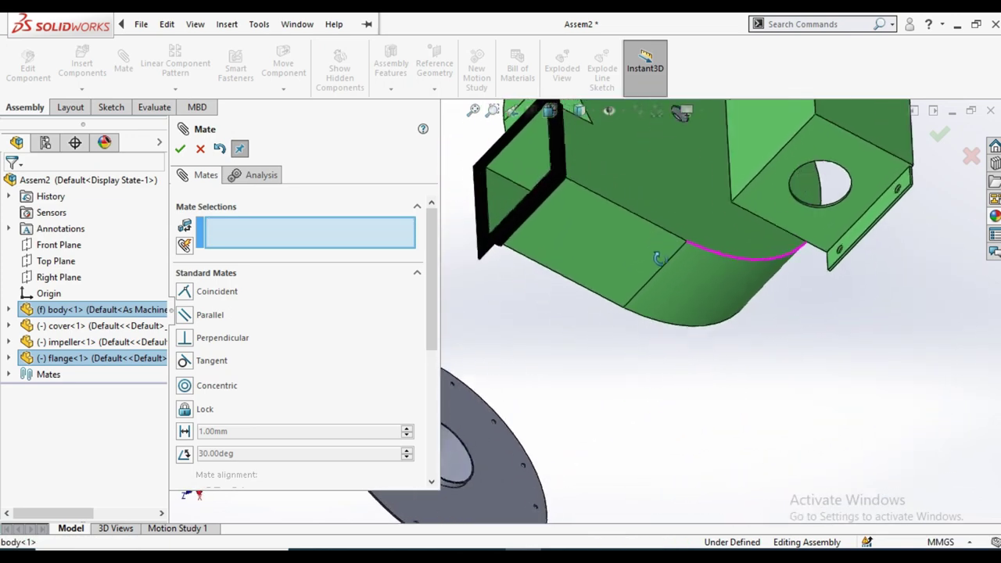
scroll(636, 202, up, 5)
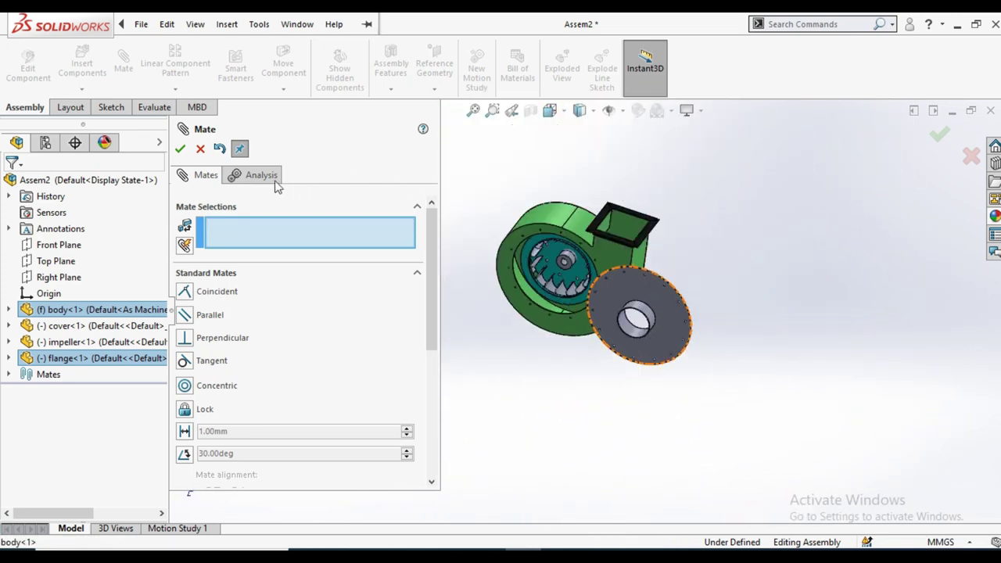
Commit the flange mate and make the cover's circular edge concentric with the housing's circular edge
click(180, 150)
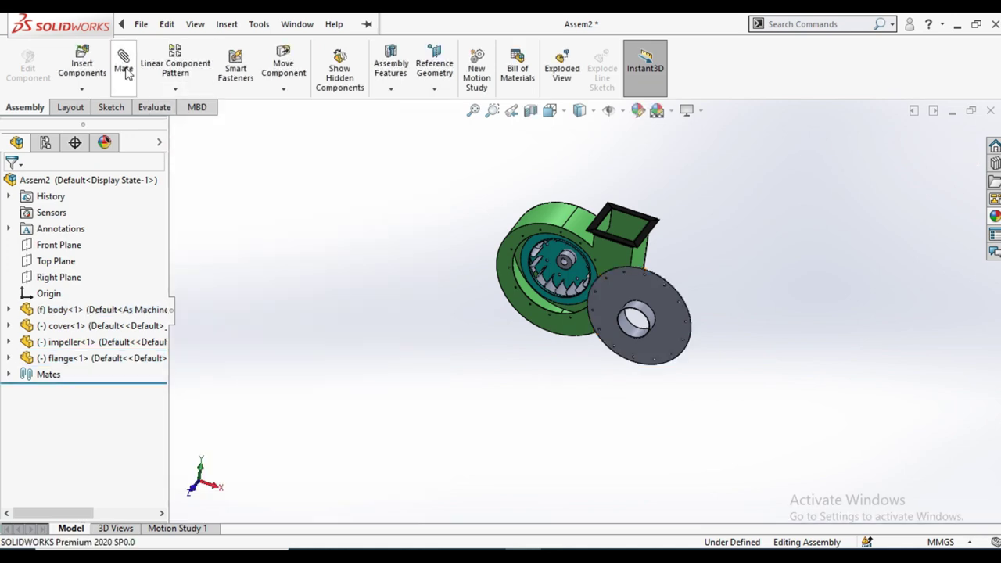
scroll(625, 317, down, 4)
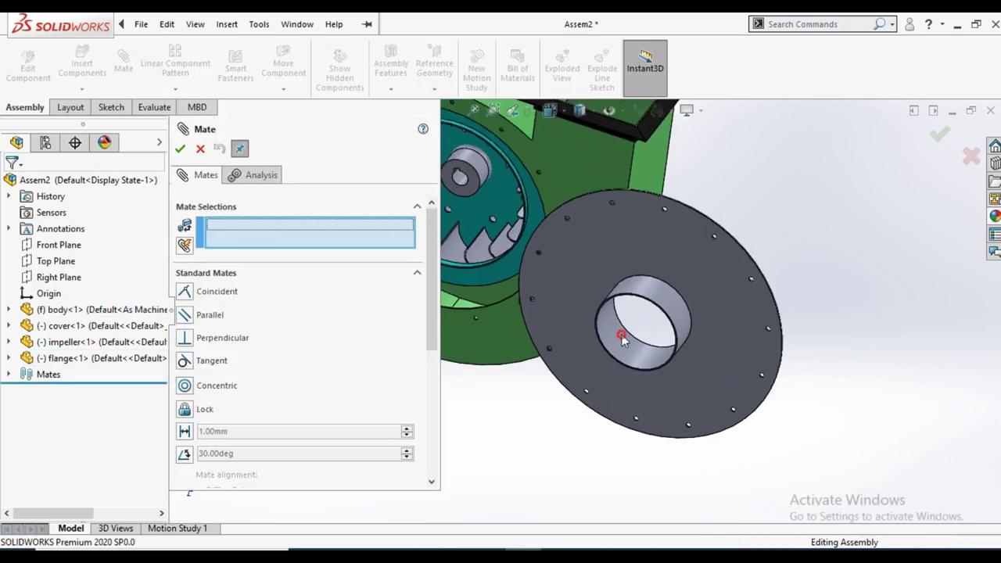
click(623, 338)
scroll(584, 343, up, 3)
scroll(485, 235, down, 1)
scroll(464, 208, down, 3)
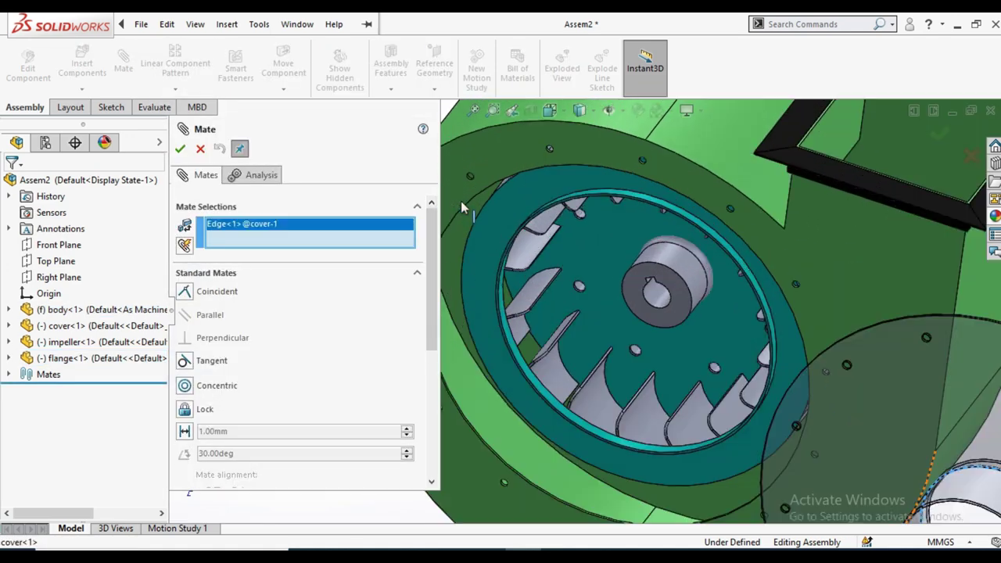
scroll(464, 208, down, 2)
scroll(501, 226, down, 2)
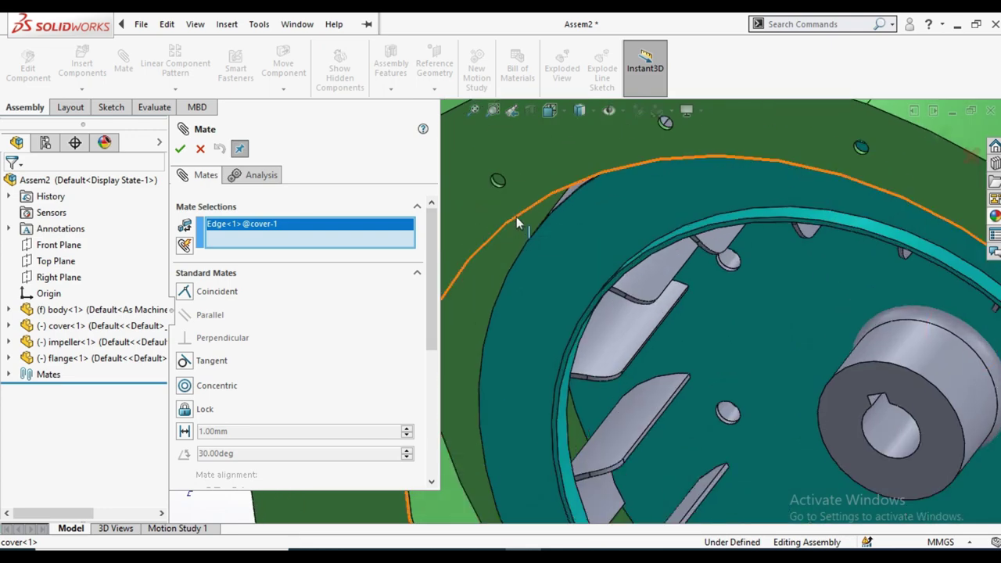
click(517, 221)
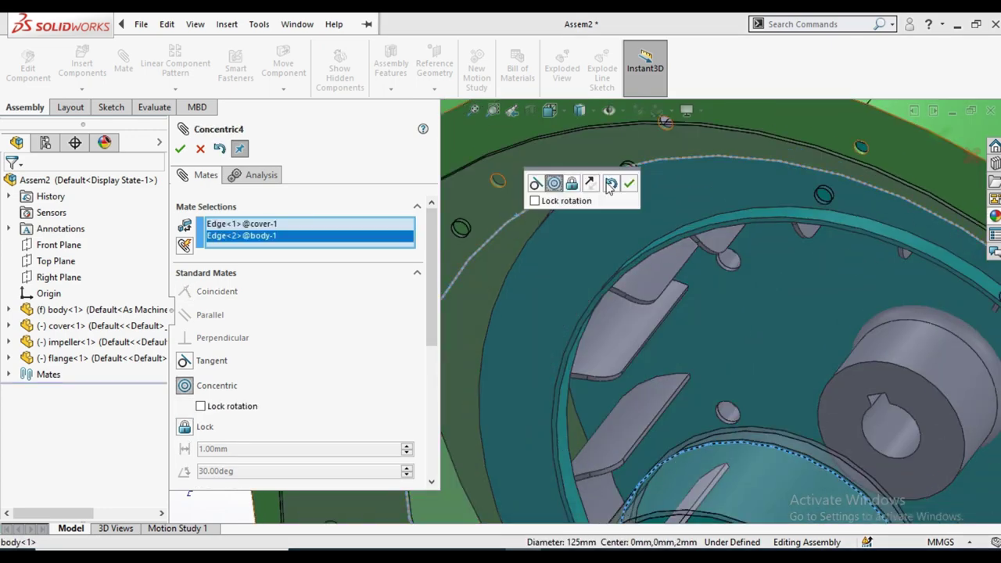
key(Return)
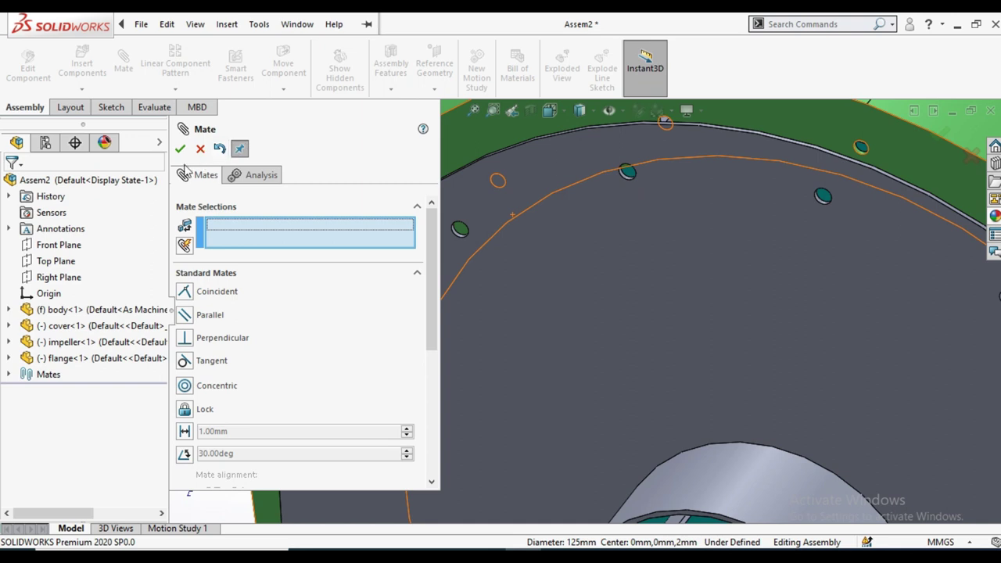
Start a concentric mate between a cover bolt hole and the matching housing bolt hole
click(127, 65)
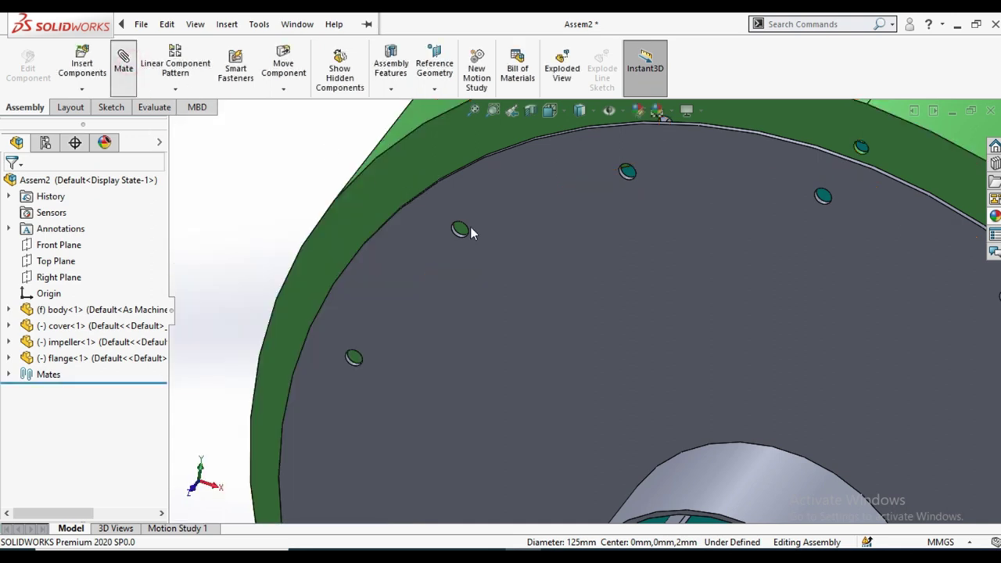
scroll(460, 241, down, 3)
scroll(496, 278, down, 2)
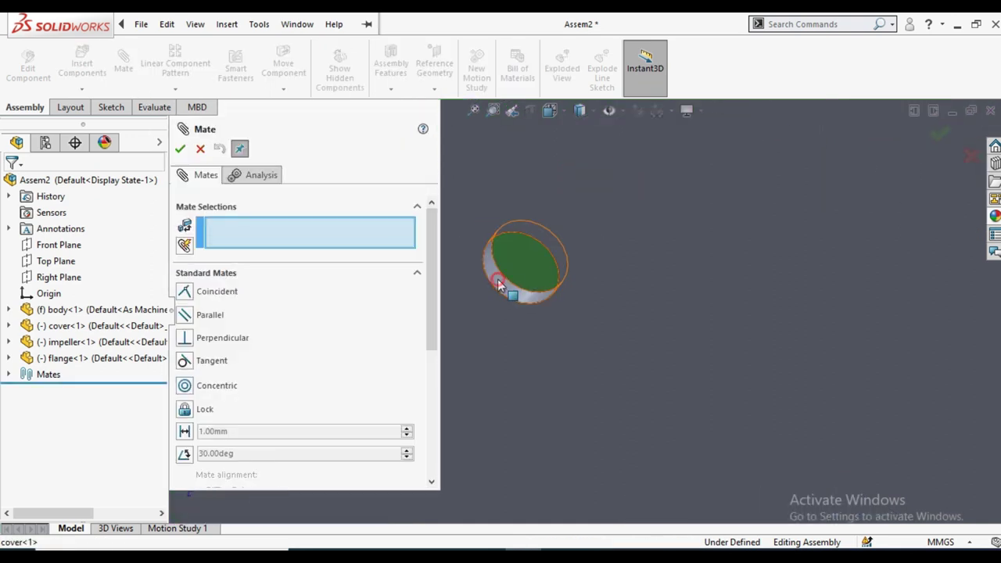
click(498, 283)
scroll(547, 258, up, 2)
scroll(690, 232, up, 2)
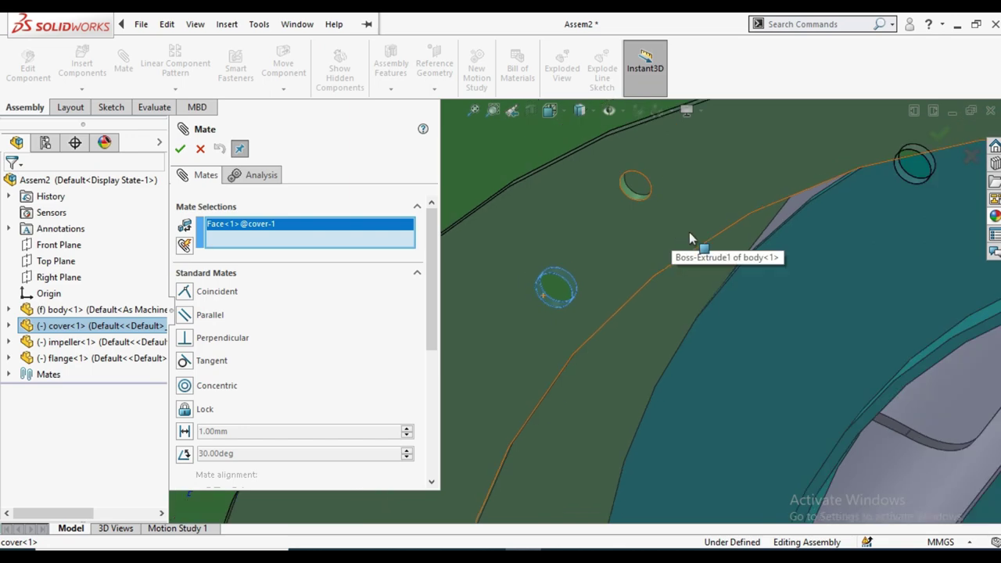
click(632, 195)
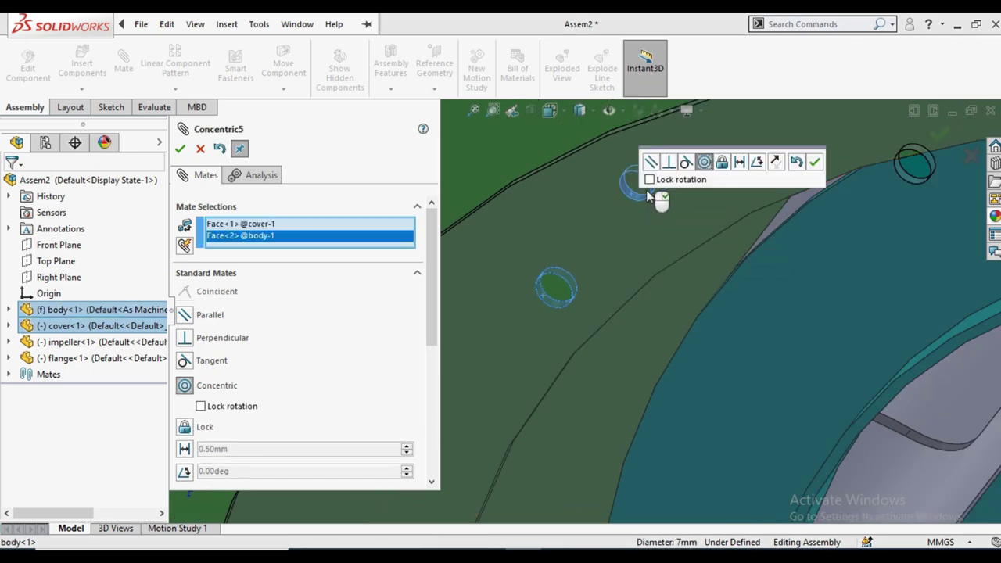
scroll(696, 258, up, 2)
scroll(730, 327, up, 2)
scroll(743, 327, up, 2)
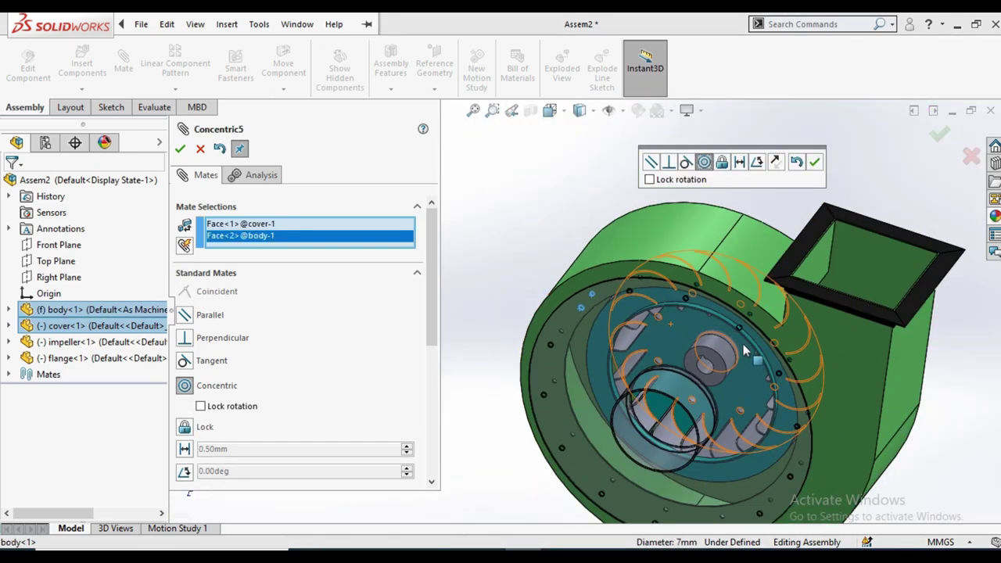
middle_drag(760, 325, 771, 259)
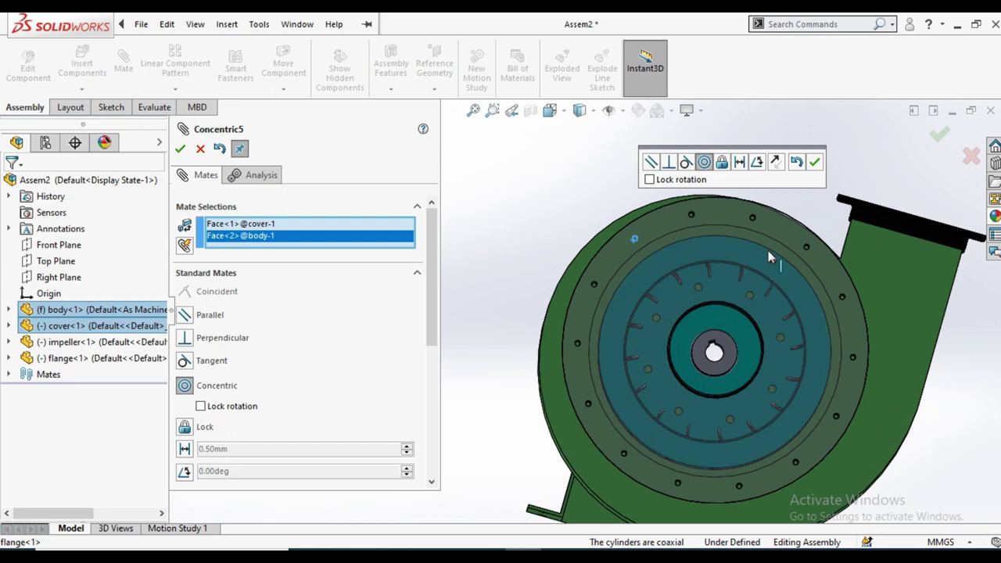
Accept Concentric5 aligning the bolt holes, then fit the whole blower in view
click(816, 162)
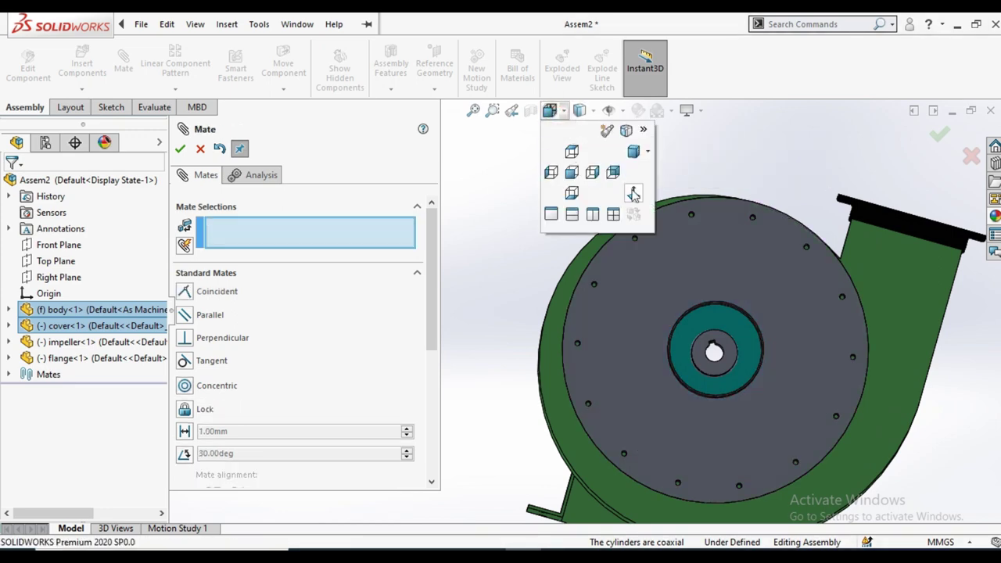
click(632, 190)
scroll(641, 232, down, 5)
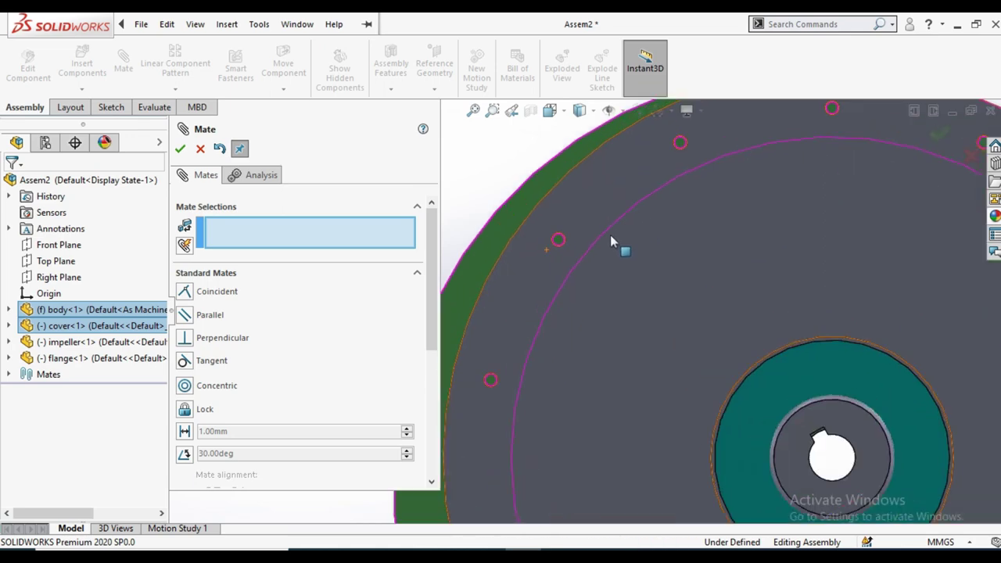
scroll(610, 235, down, 3)
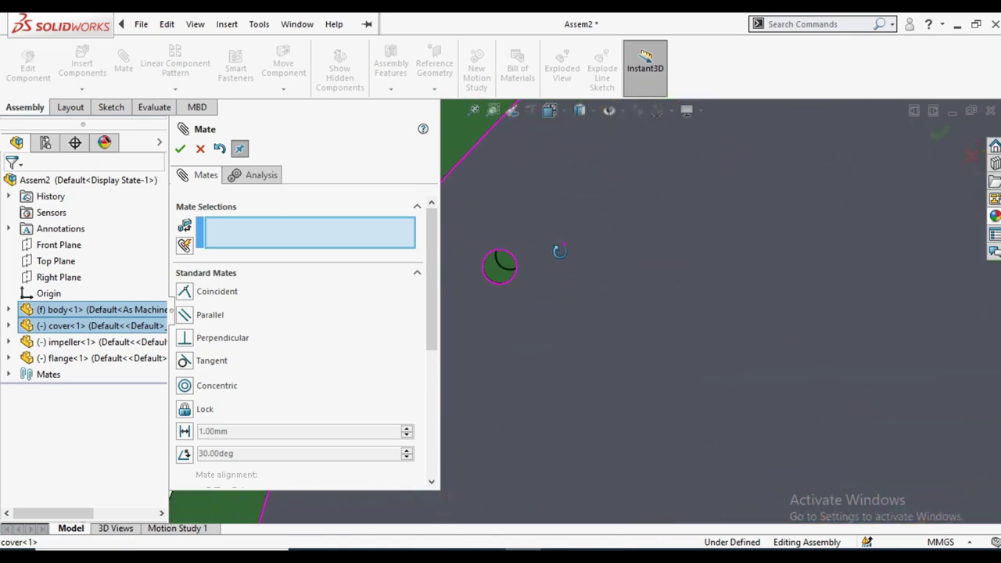
key(f)
mouse_move(616, 293)
middle_down()
mouse_move(765, 379)
mouse_move(683, 398)
middle_up()
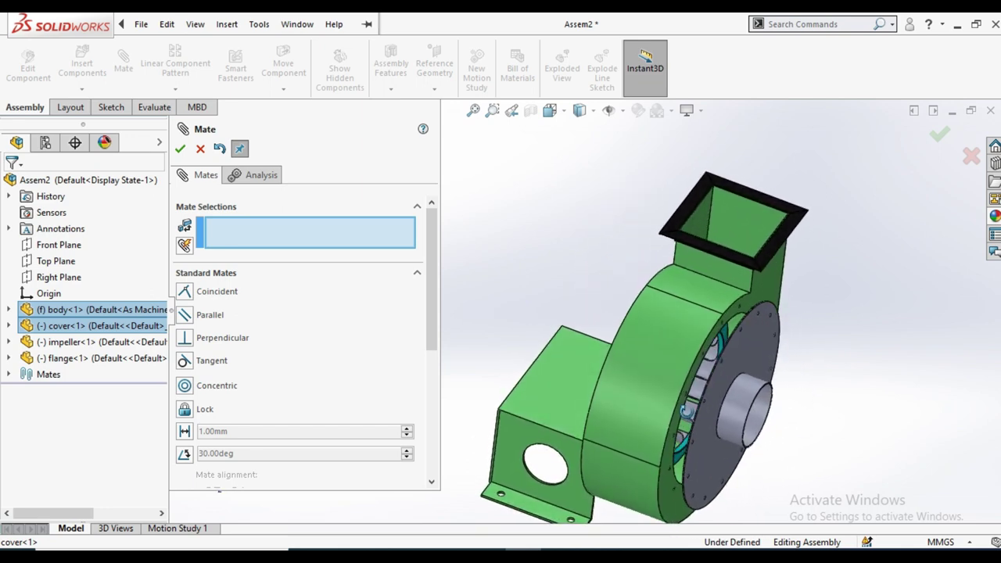
scroll(666, 339, up, 3)
scroll(595, 333, down, 5)
scroll(579, 326, down, 2)
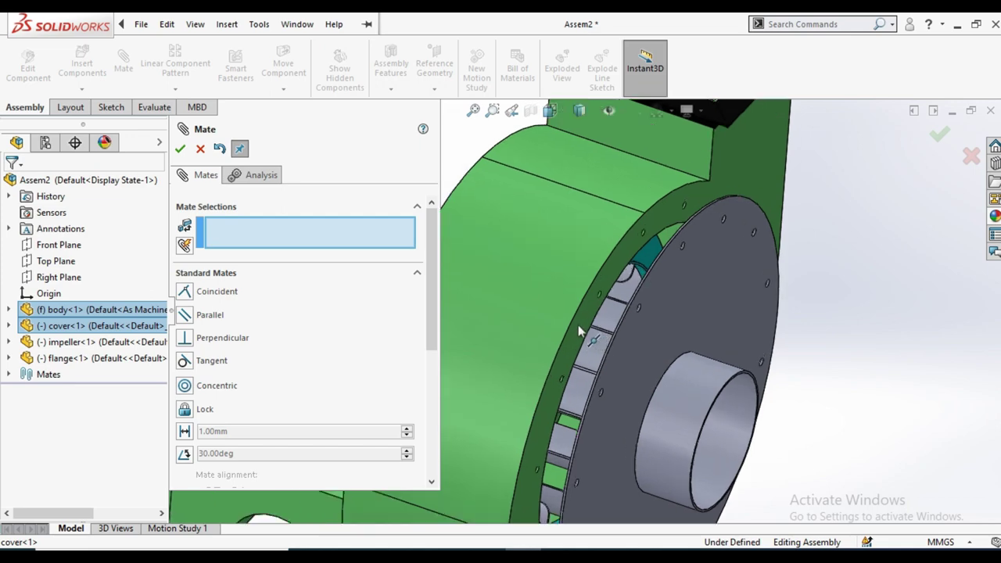
Mate the cover's back face coincident with the housing face and close the Mate PropertyManager
click(580, 328)
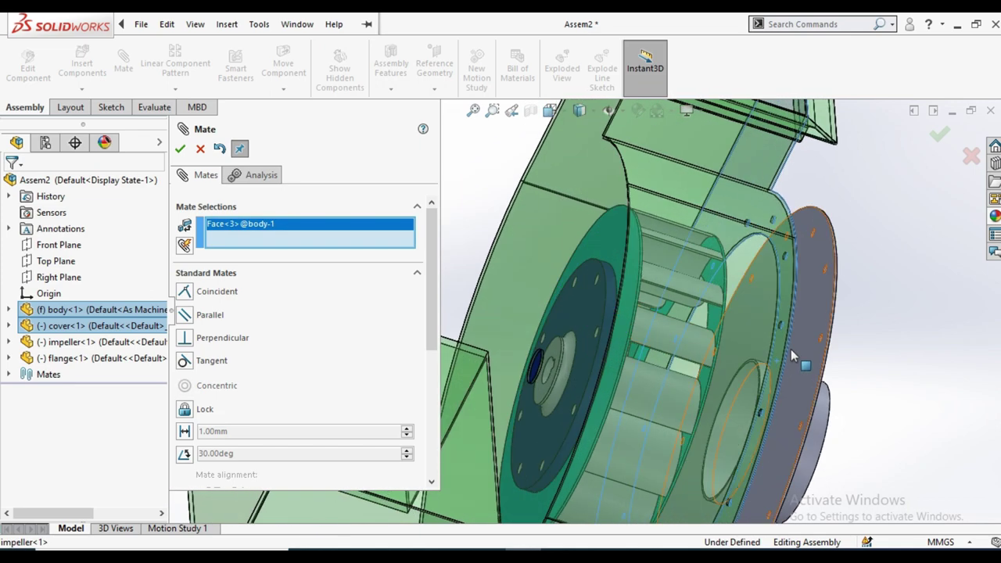
click(791, 348)
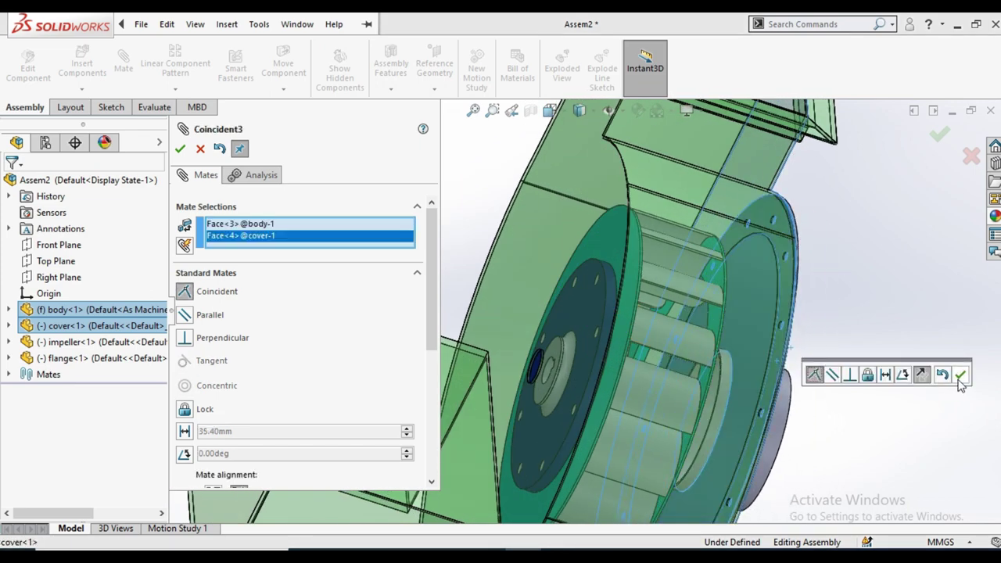
click(960, 375)
scroll(767, 360, up, 3)
scroll(704, 344, up, 3)
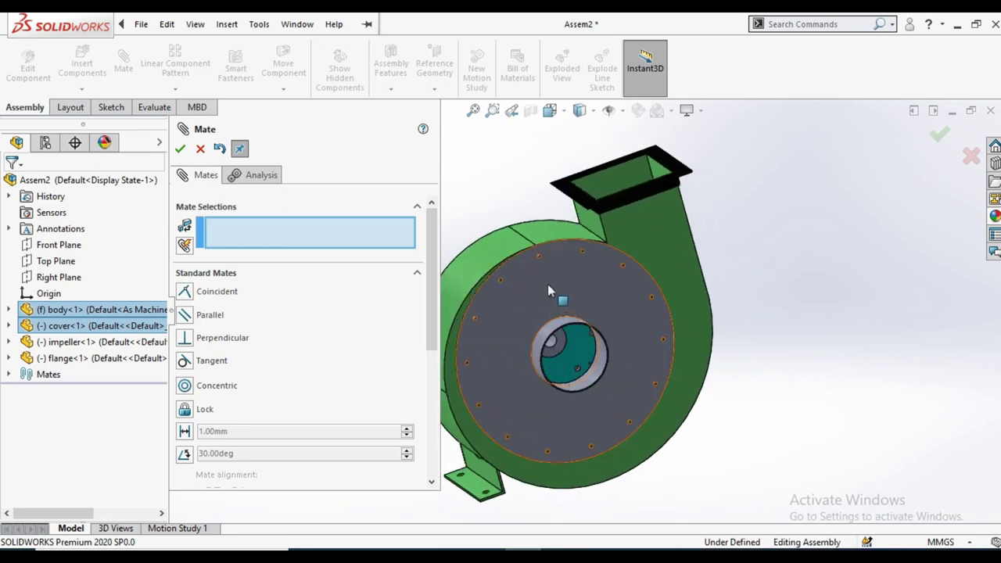
scroll(554, 305, down, 3)
scroll(578, 314, down, 3)
scroll(593, 299, up, 1)
scroll(626, 321, up, 3)
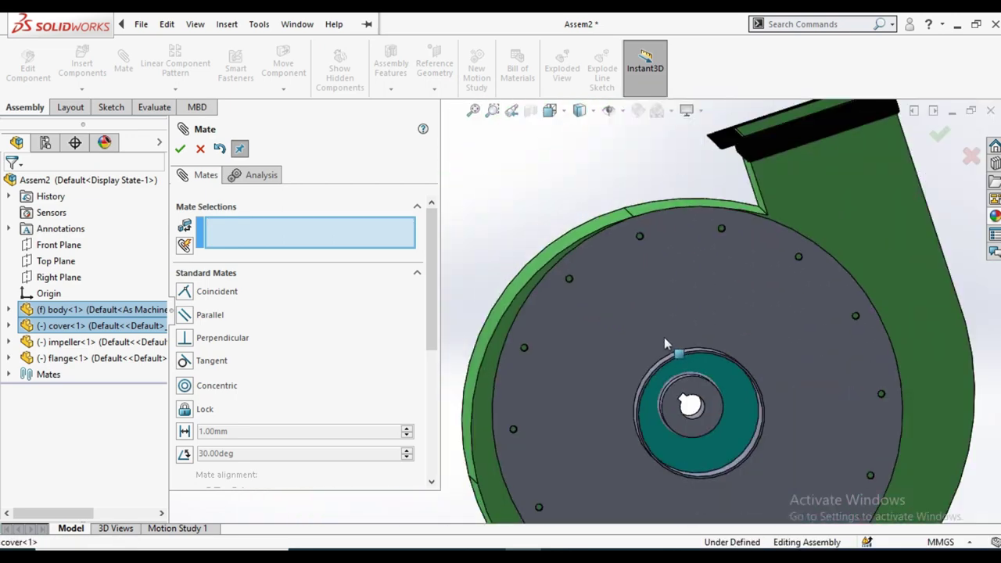
scroll(664, 344, up, 5)
mouse_move(664, 345)
middle_down()
mouse_move(828, 241)
mouse_move(683, 305)
middle_up()
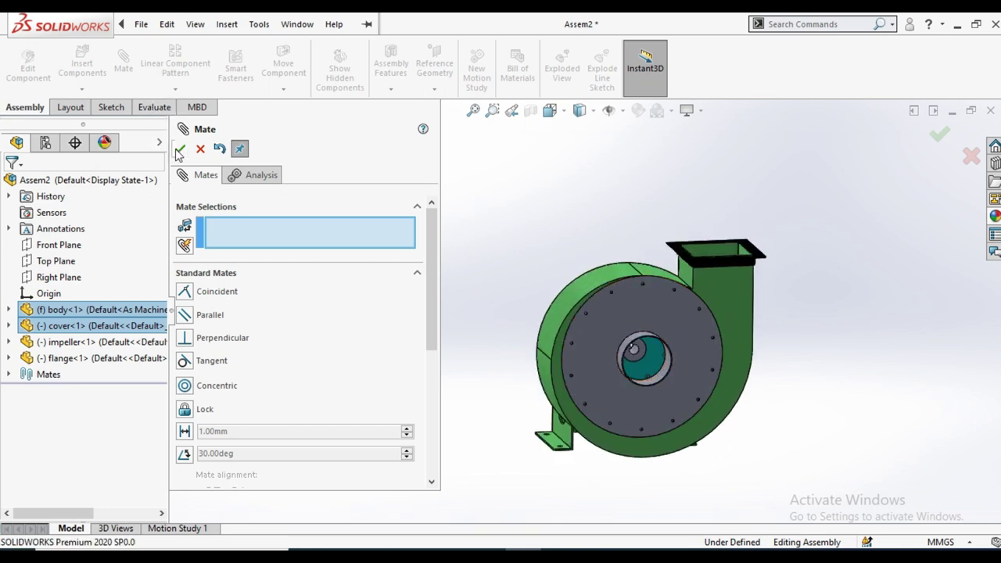
click(201, 149)
scroll(579, 299, up, 2)
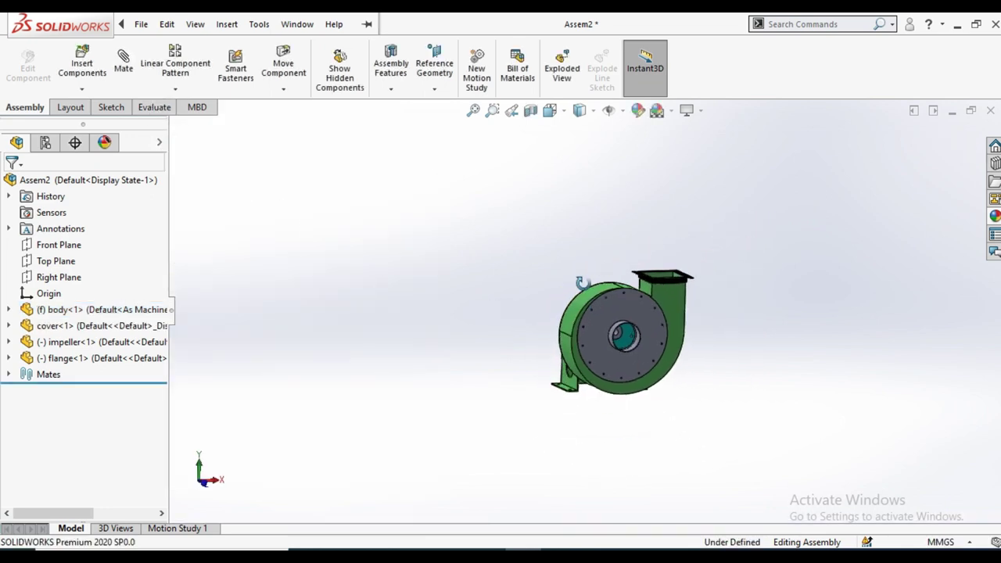
middle_drag(581, 283, 640, 332)
scroll(723, 327, down, 2)
scroll(708, 297, down, 2)
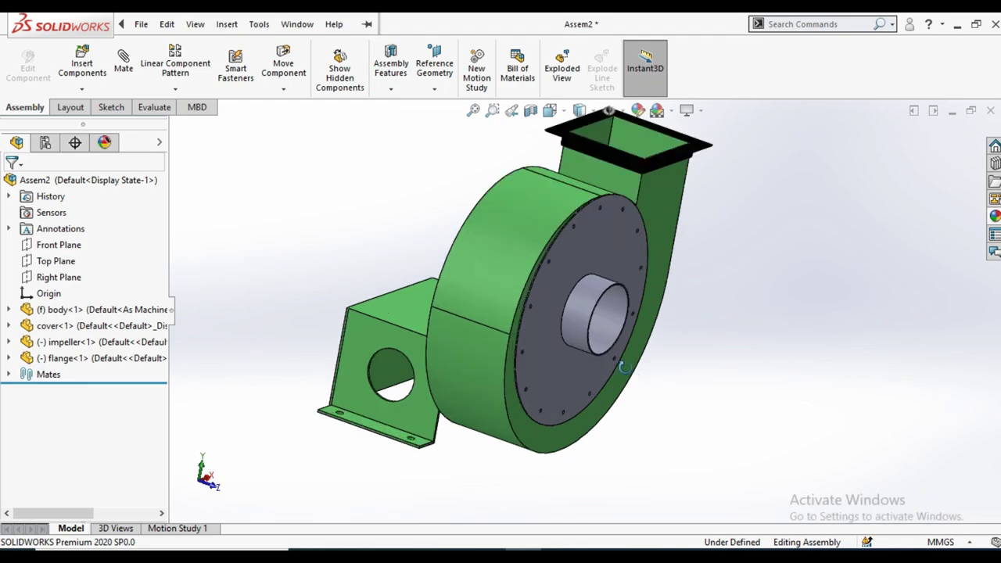
scroll(703, 283, down, 2)
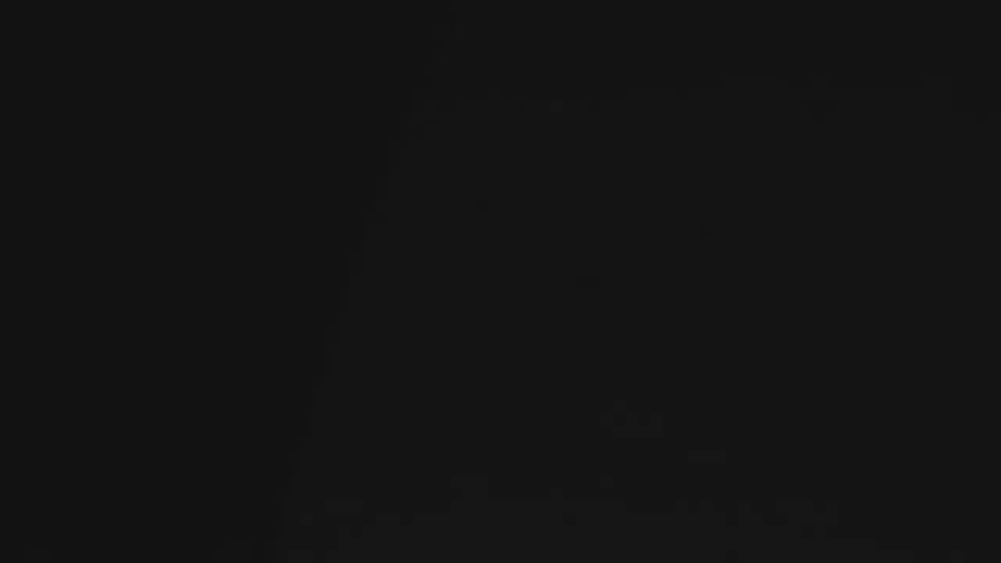